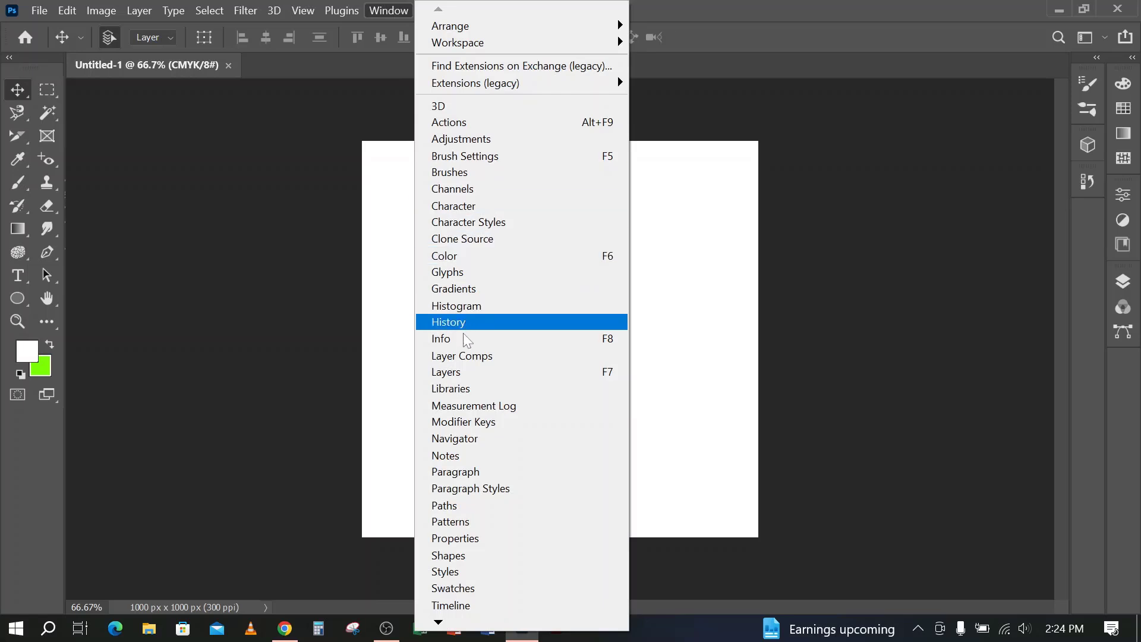
Unlock the background layer and add a new empty layer above it
click(455, 373)
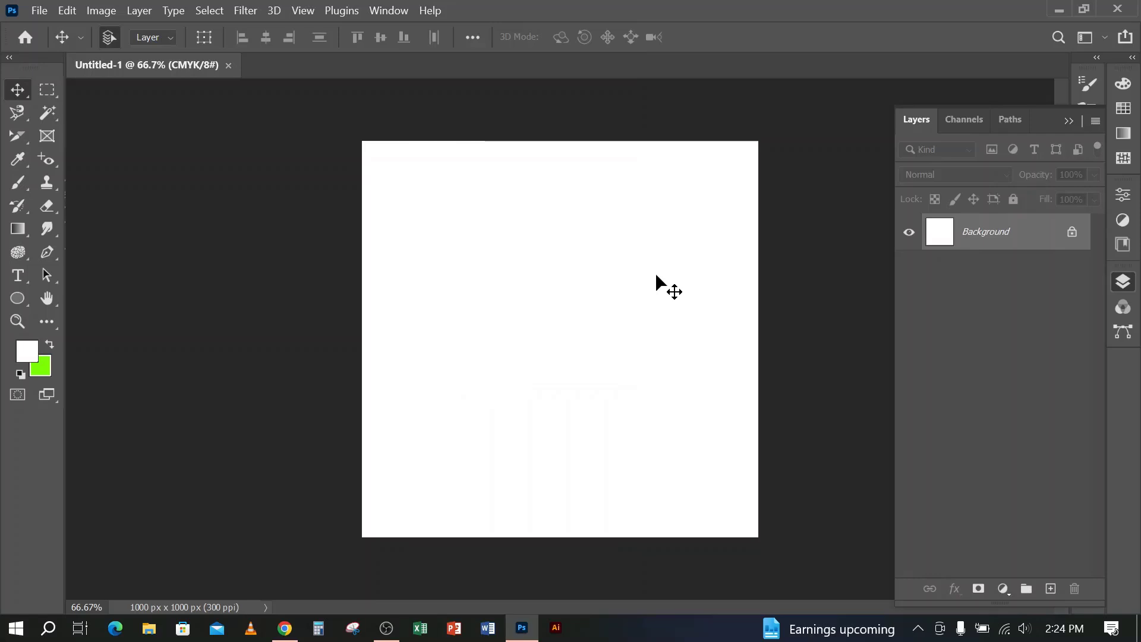
click(1072, 231)
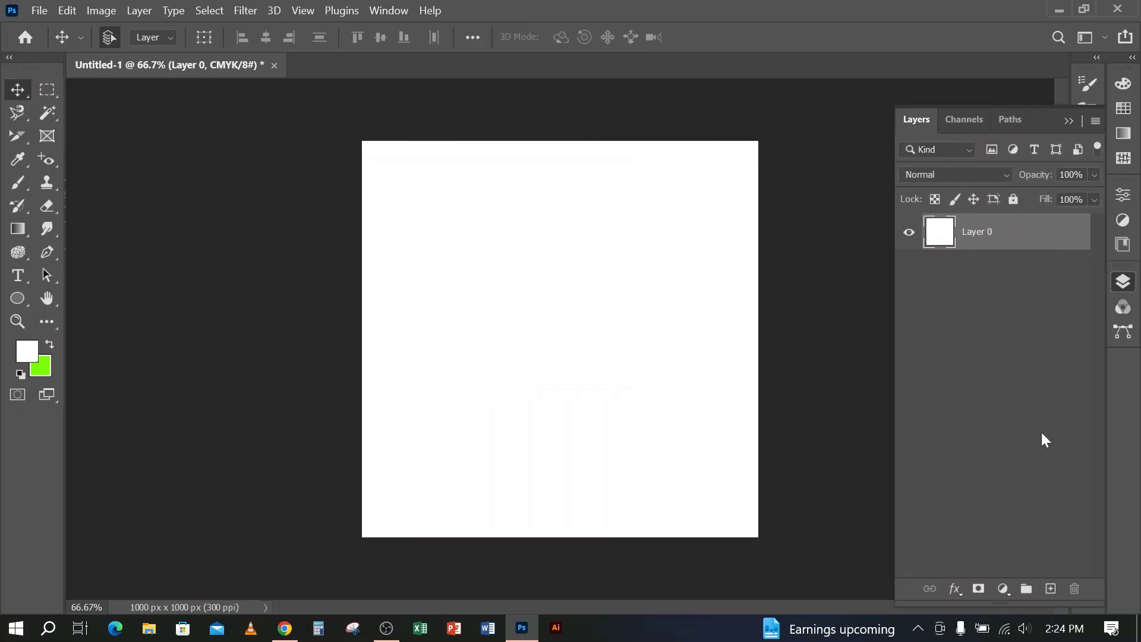
click(1052, 589)
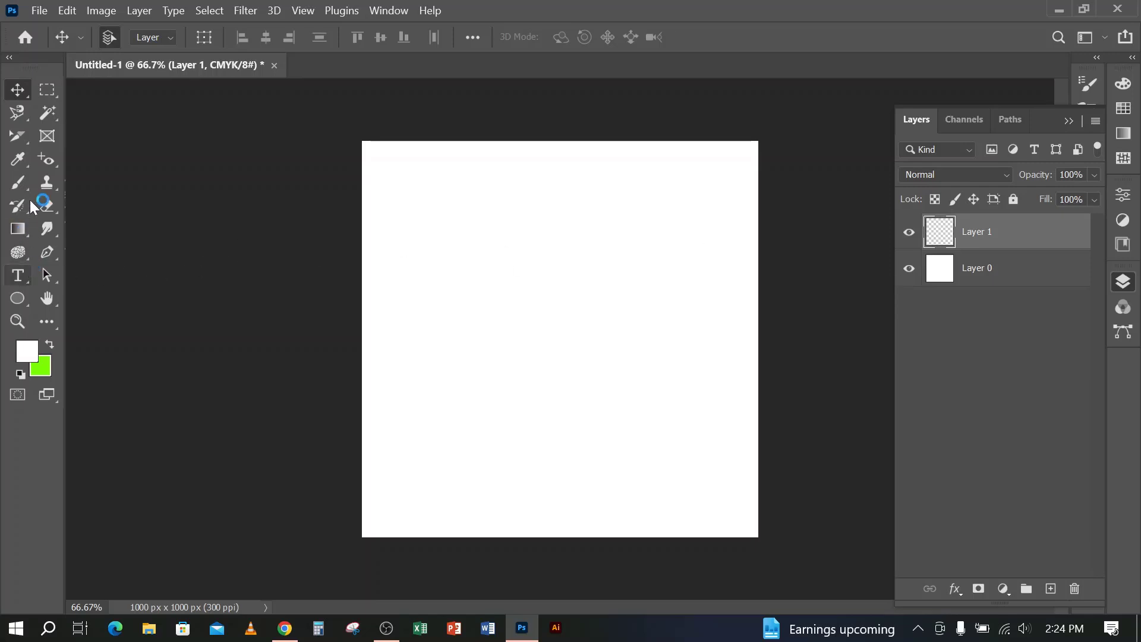
Paint a dot and a few crossing strokes in green on Layer 1 with the 70 px soft brush
click(17, 184)
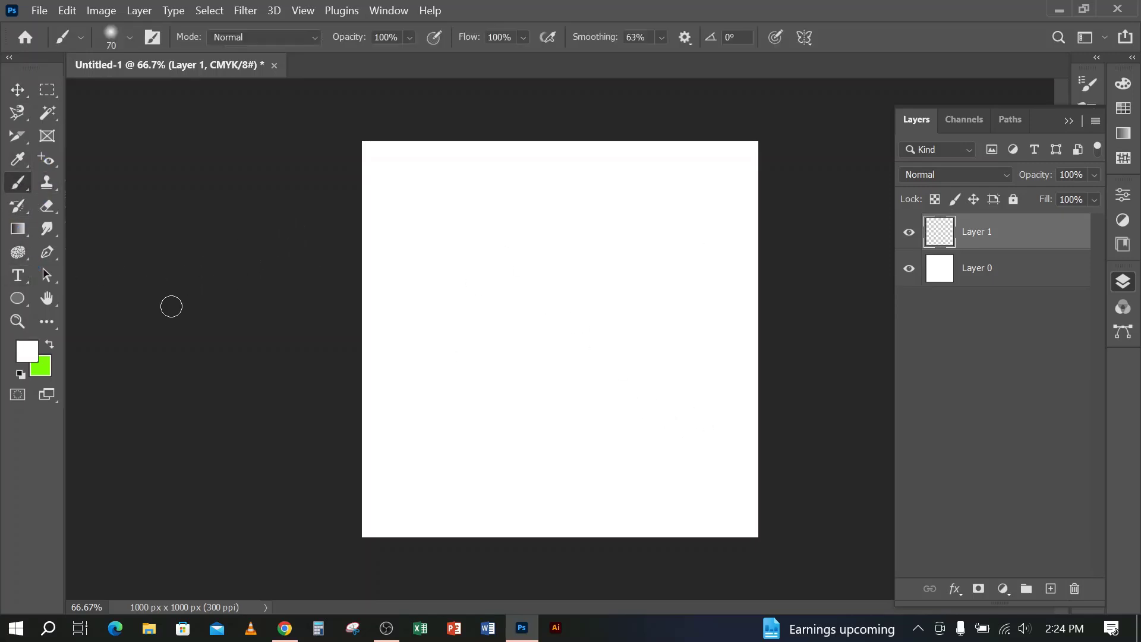
click(50, 343)
click(658, 251)
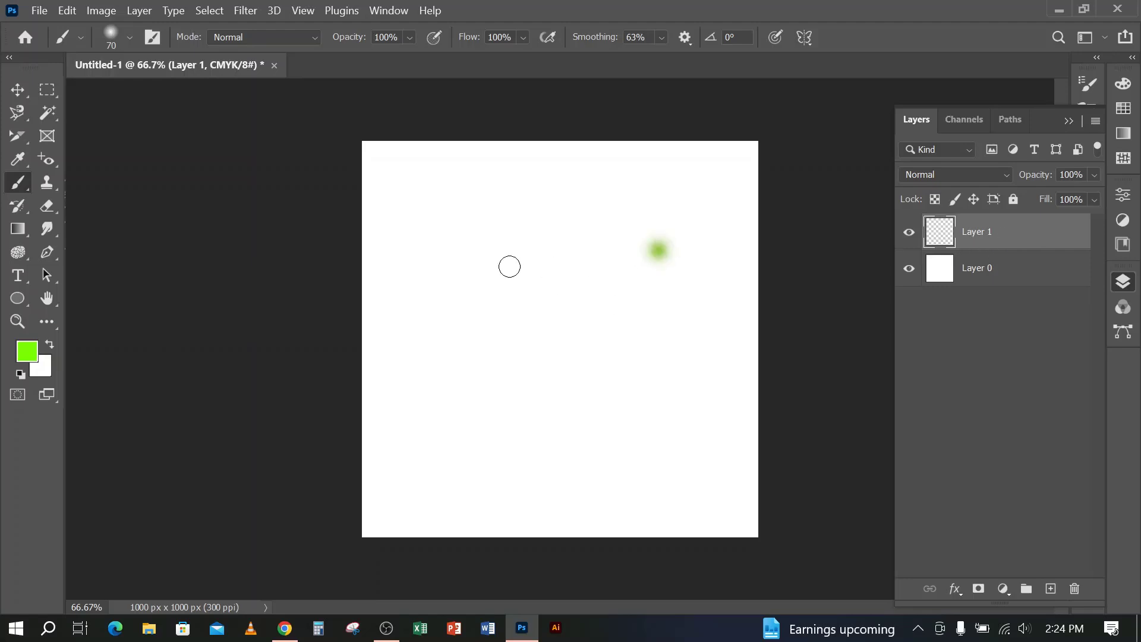
drag(604, 212, 475, 363)
drag(506, 266, 564, 351)
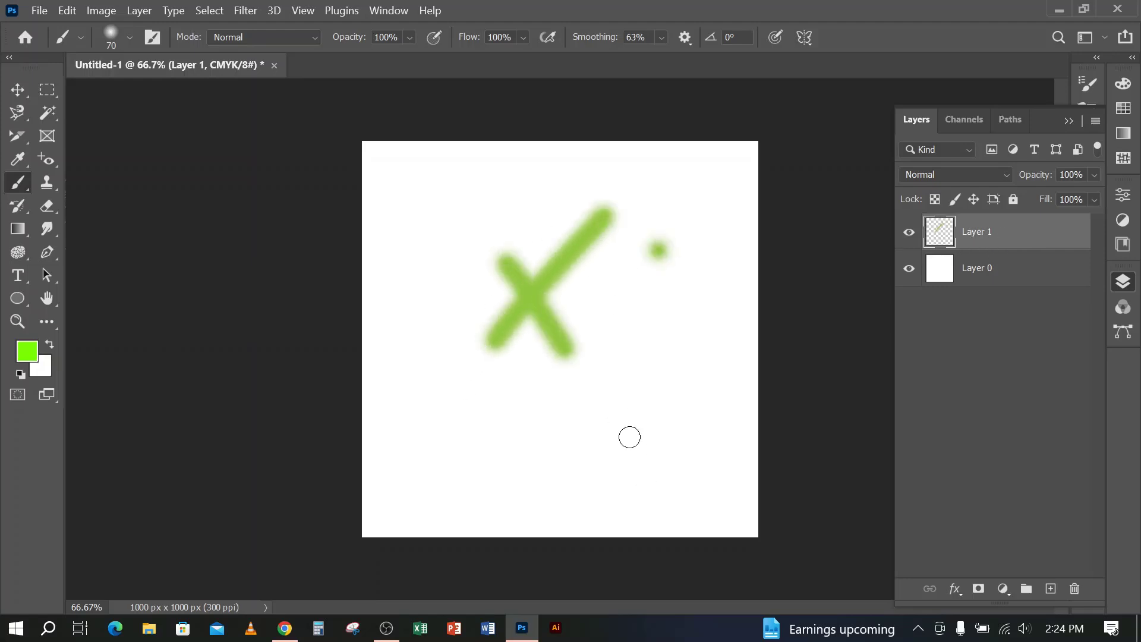
drag(576, 220, 597, 294)
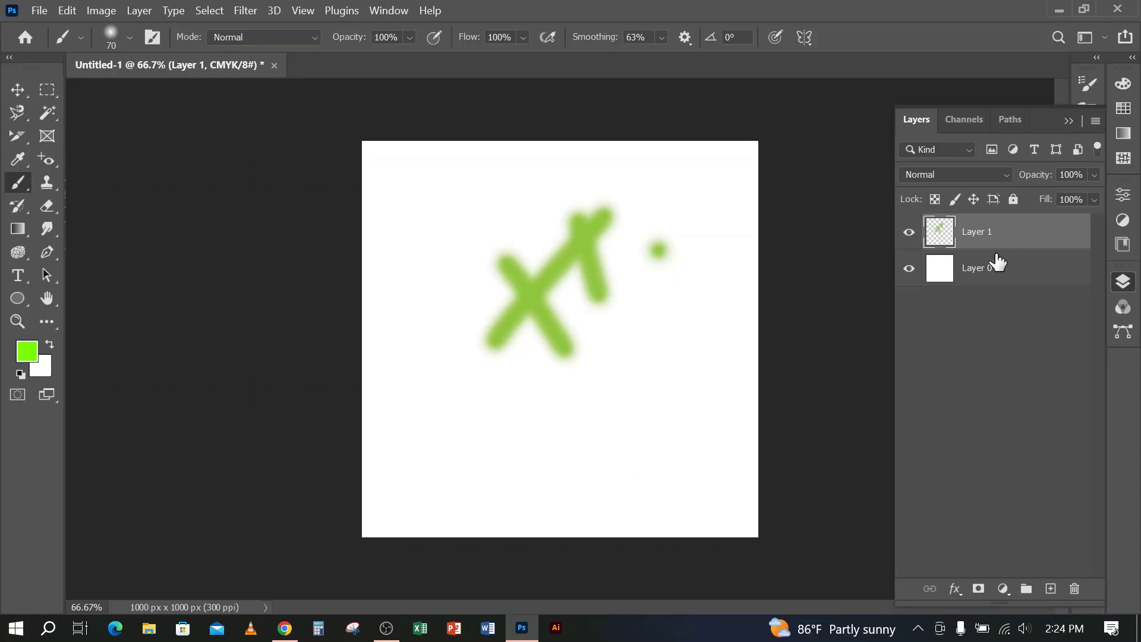
Add a new layer above the green strokes and choose the Moon 2 brush from the 20 Moon Brushes set
click(1050, 591)
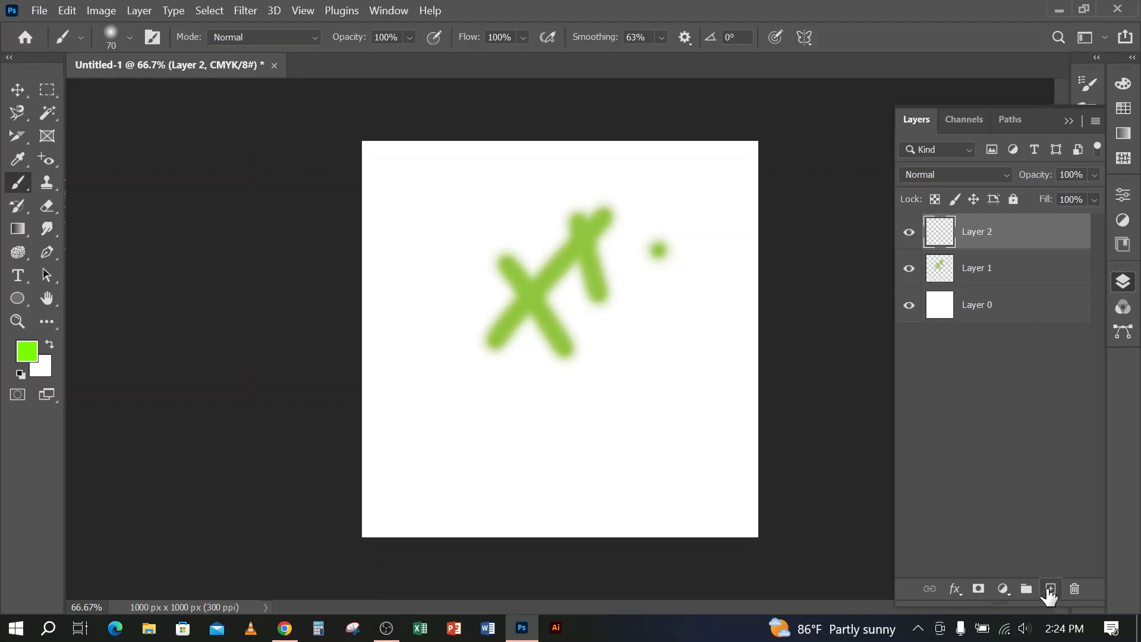
click(128, 37)
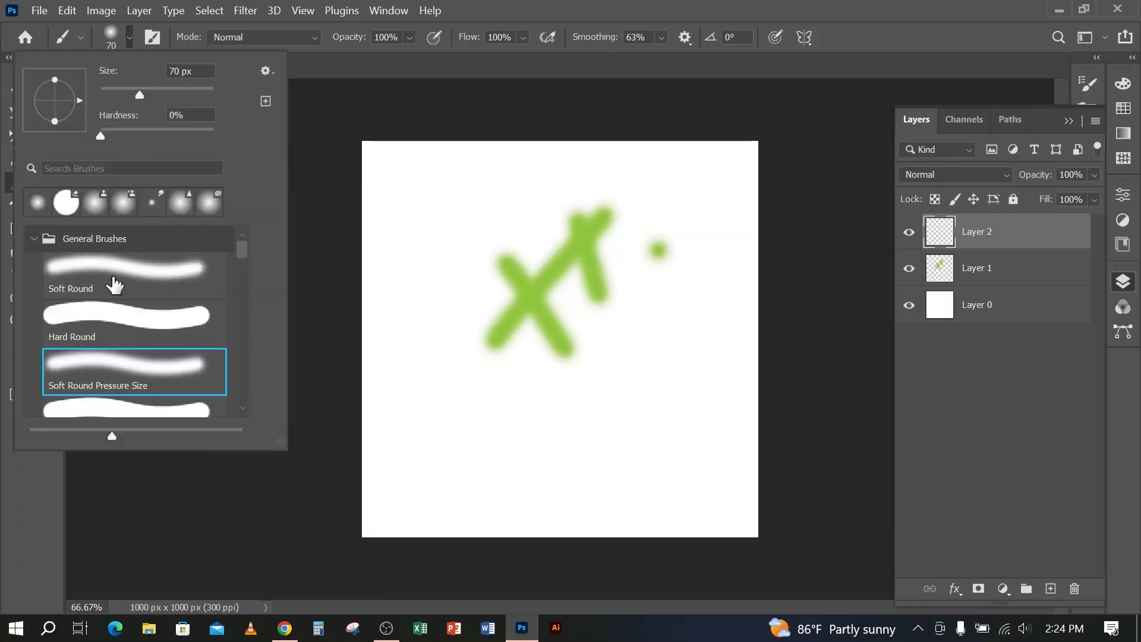
scroll(128, 327, down, 3)
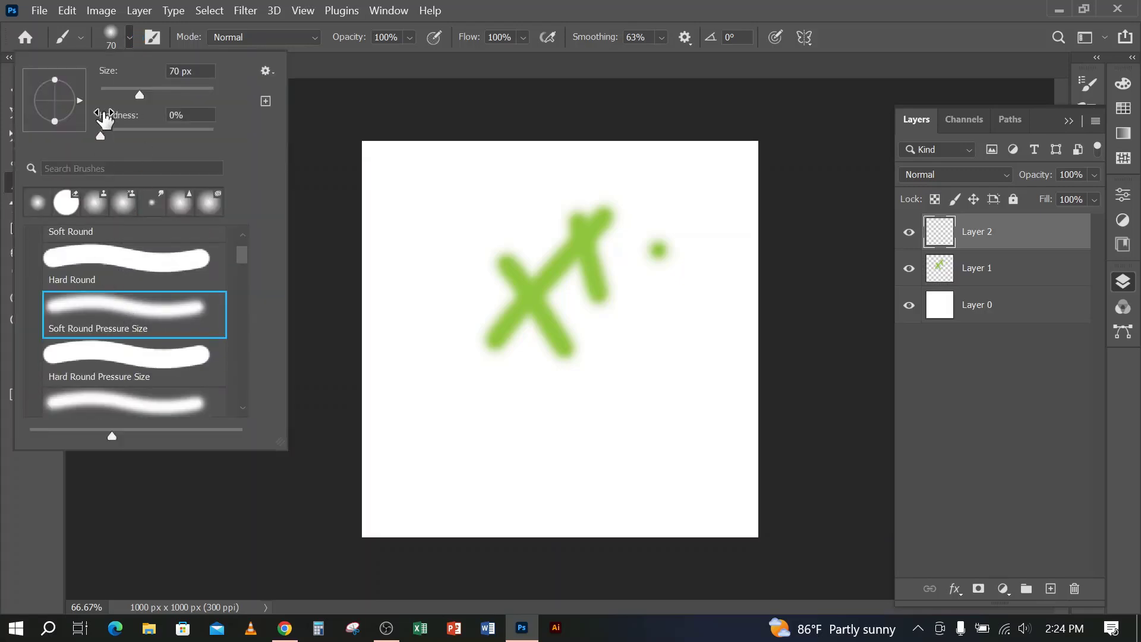
scroll(53, 289, up, 1)
click(33, 239)
scroll(88, 294, down, 3)
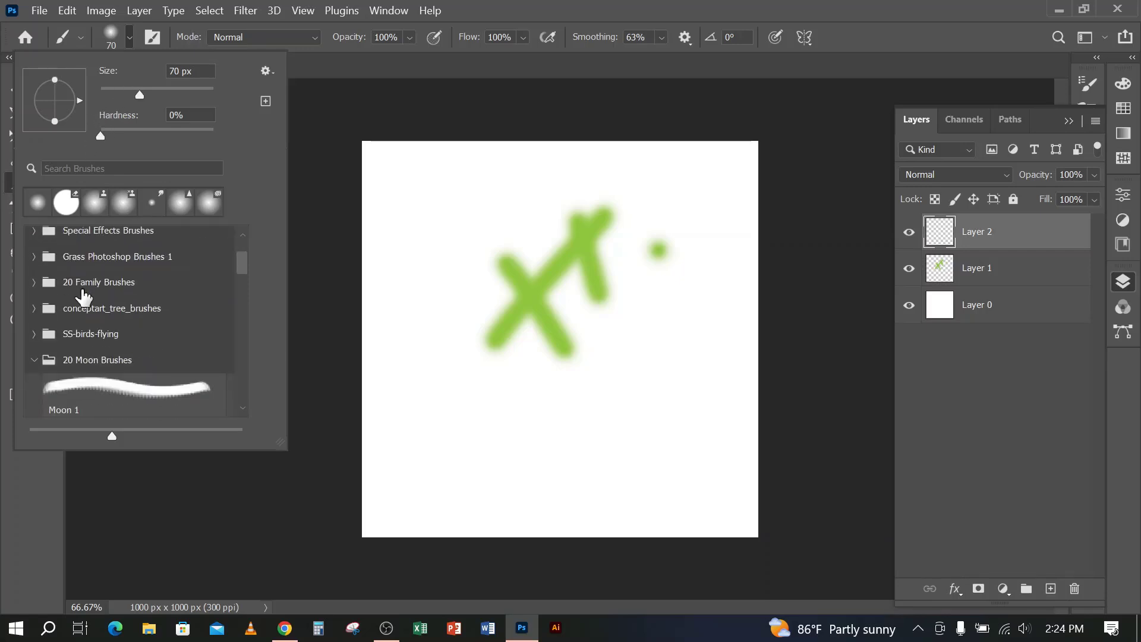
click(101, 375)
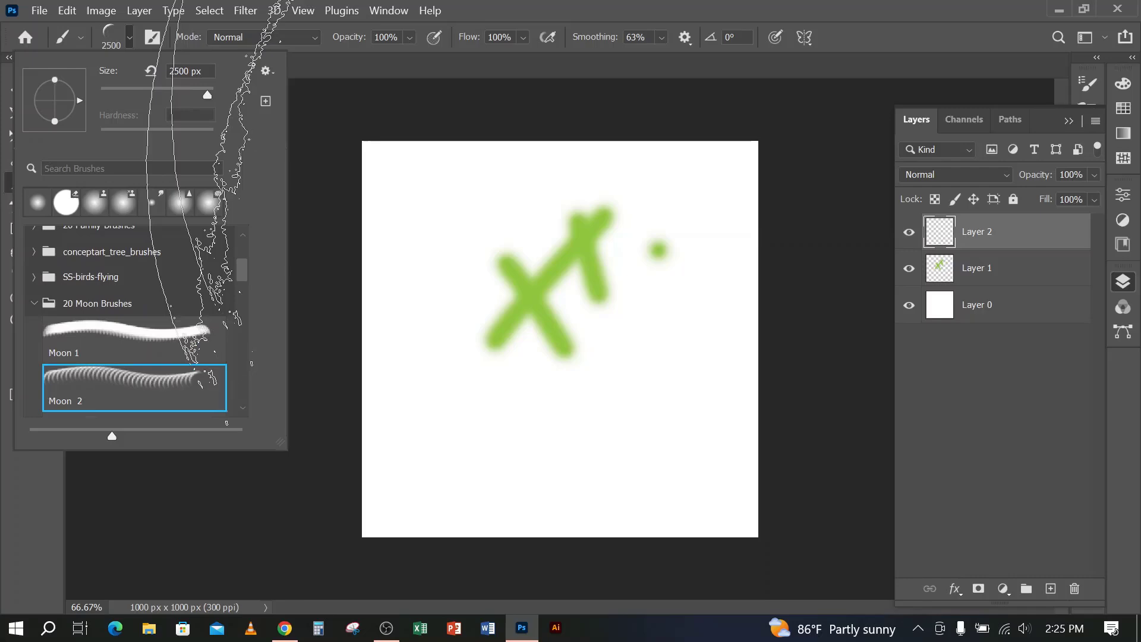
click(681, 5)
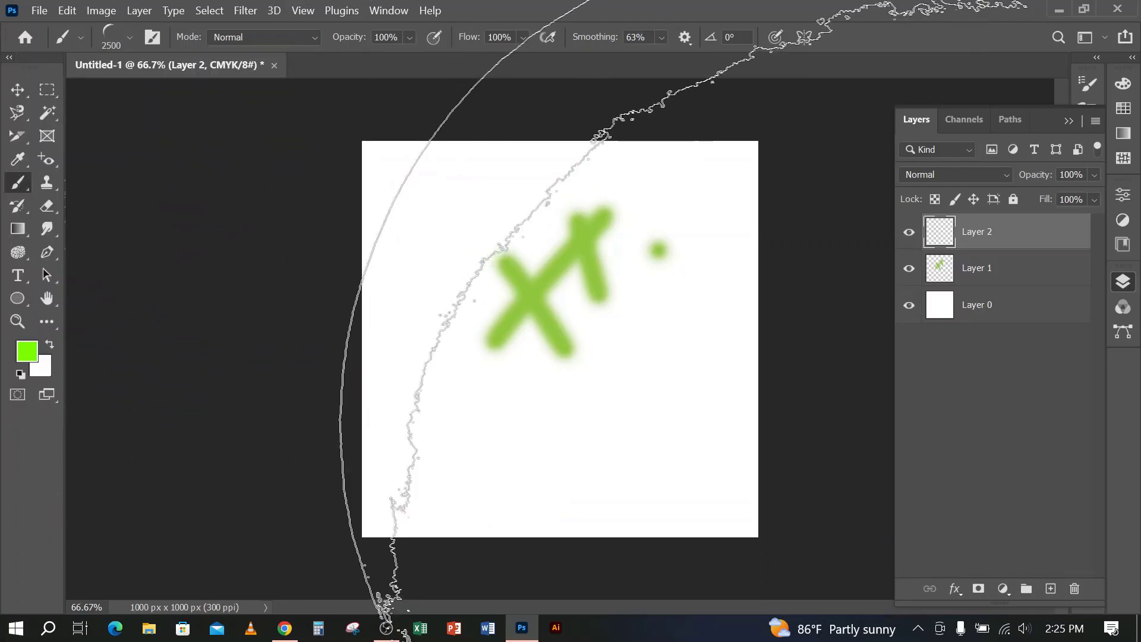
Reduce the Moon 2 brush size to 1100 px
key(bracketleft)
key(bracketleft)
key(bracketleft)
key(bracketleft)
key(bracketleft)
key(bracketleft)
key(bracketleft)
key(bracketleft)
key(bracketleft)
key(bracketleft)
key(bracketleft)
key(bracketleft)
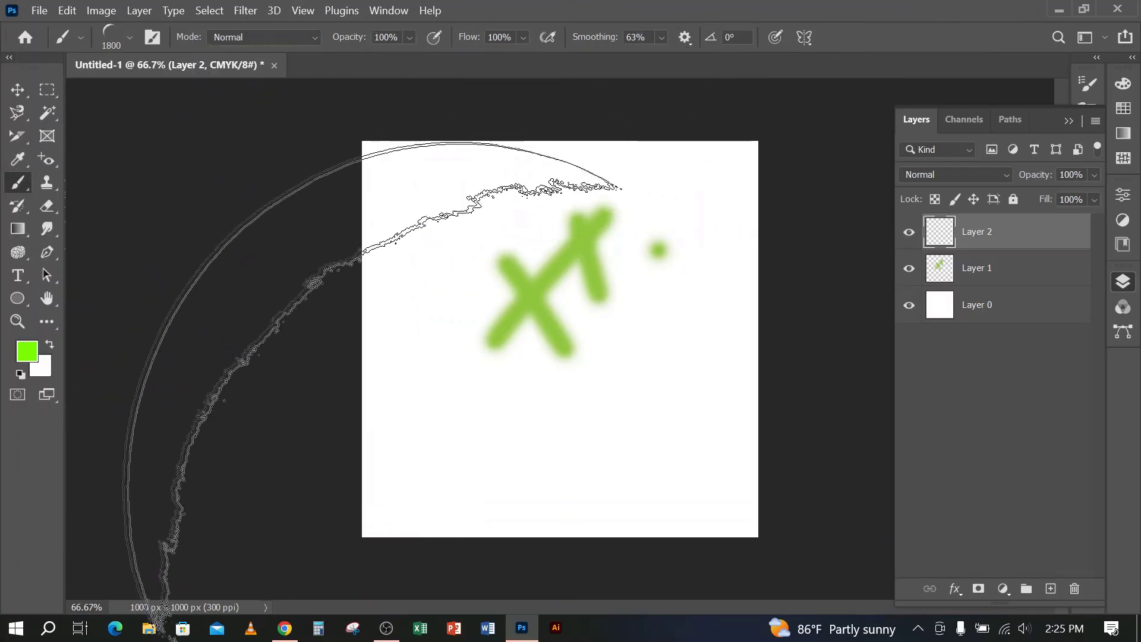
key(bracketleft)
key(bracketleft)
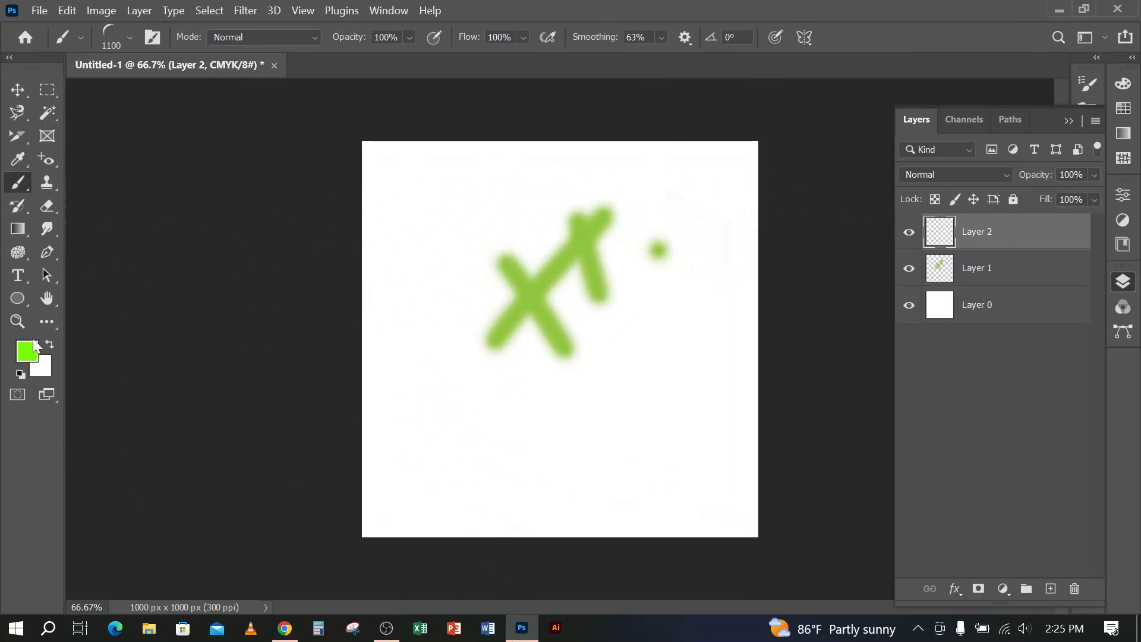
Set the foreground color to bright pink #ff0084 and stamp one large moon on Layer 2
click(26, 356)
click(816, 144)
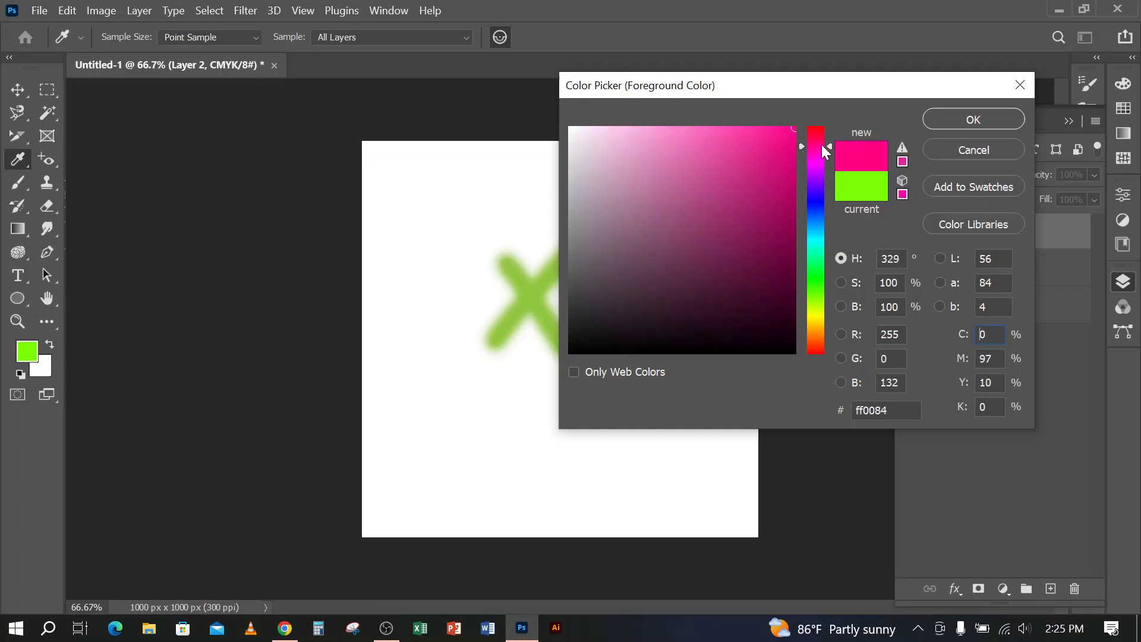
click(928, 121)
click(615, 384)
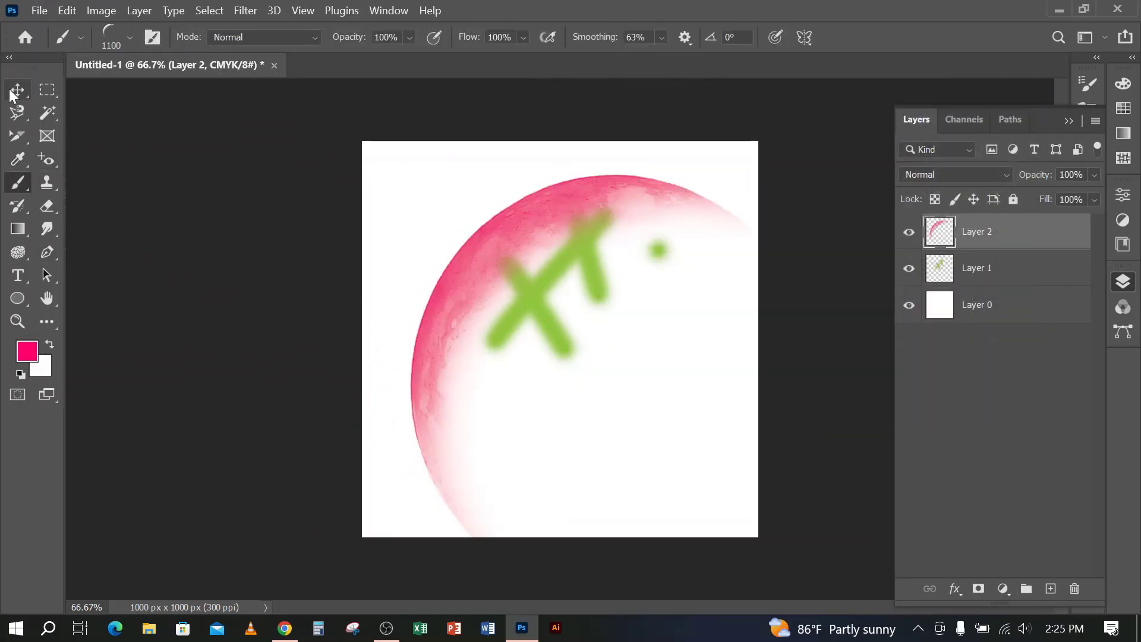
Hide and show Layer 2 and Layer 1 in turn to check what each layer contains
click(12, 93)
click(909, 232)
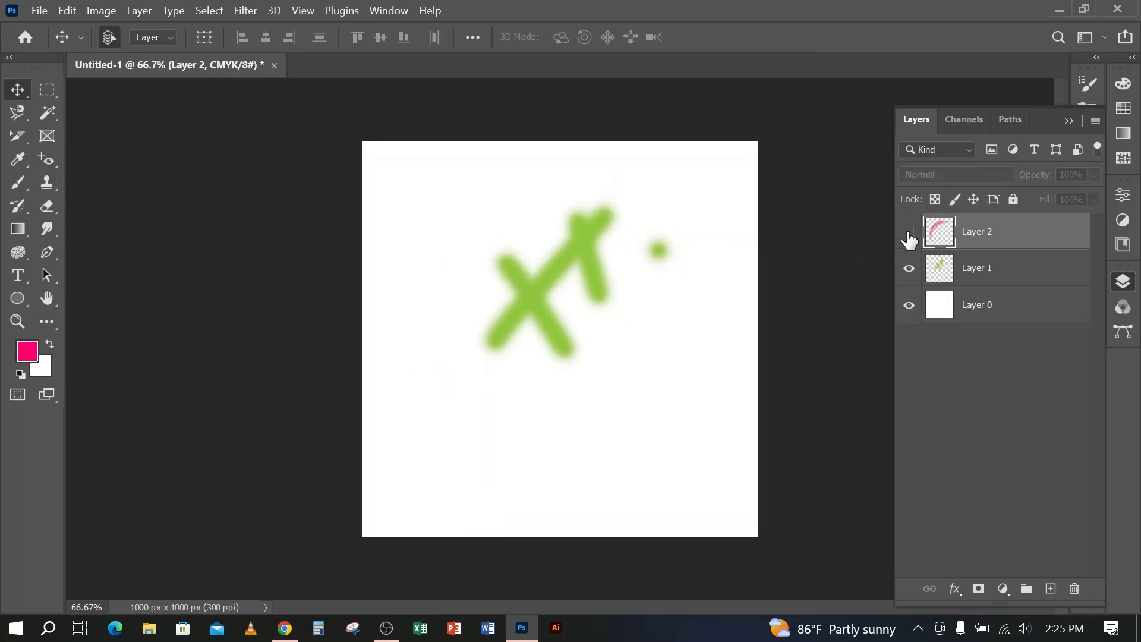
click(909, 232)
click(909, 268)
click(909, 270)
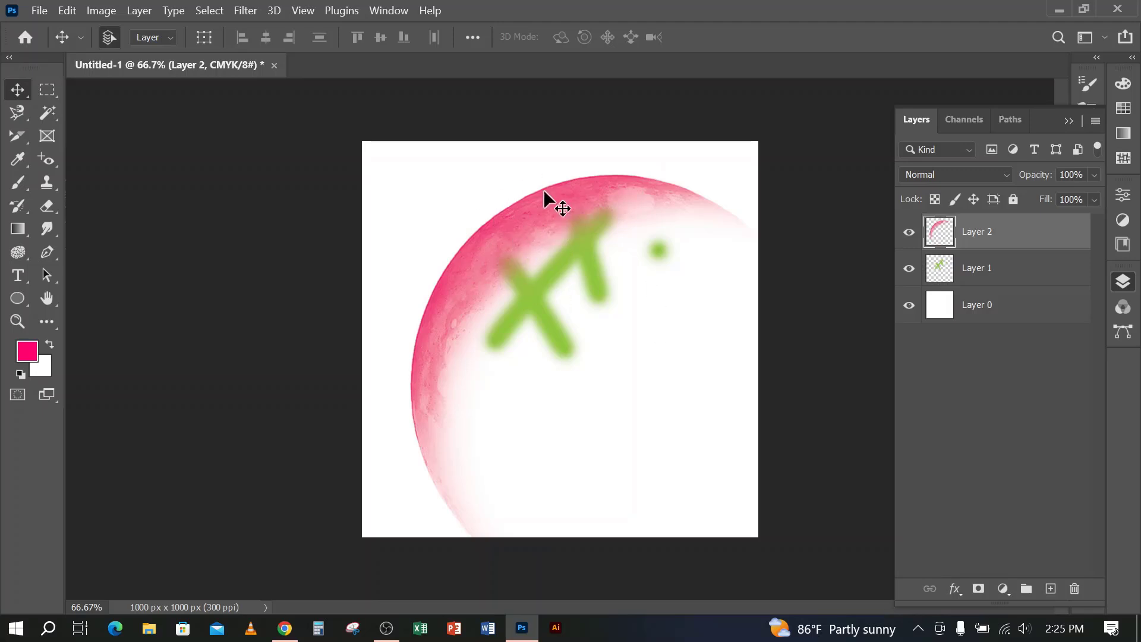
Scale the pink moon on Layer 2 down slightly with Free Transform
key(ctrl+t)
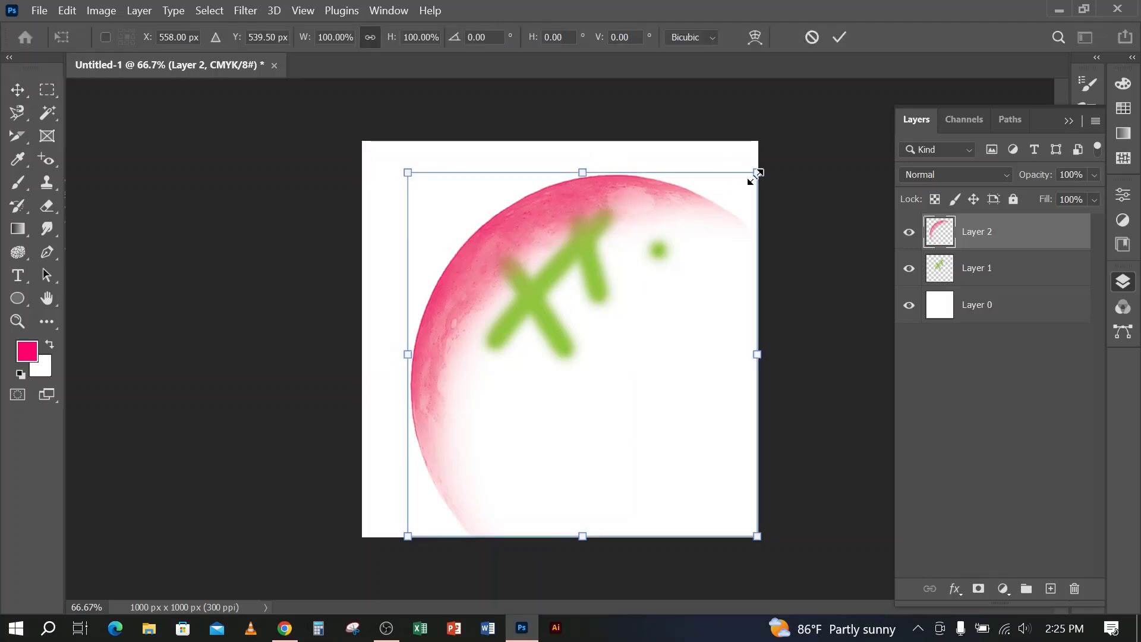
drag(757, 179, 716, 209)
click(836, 38)
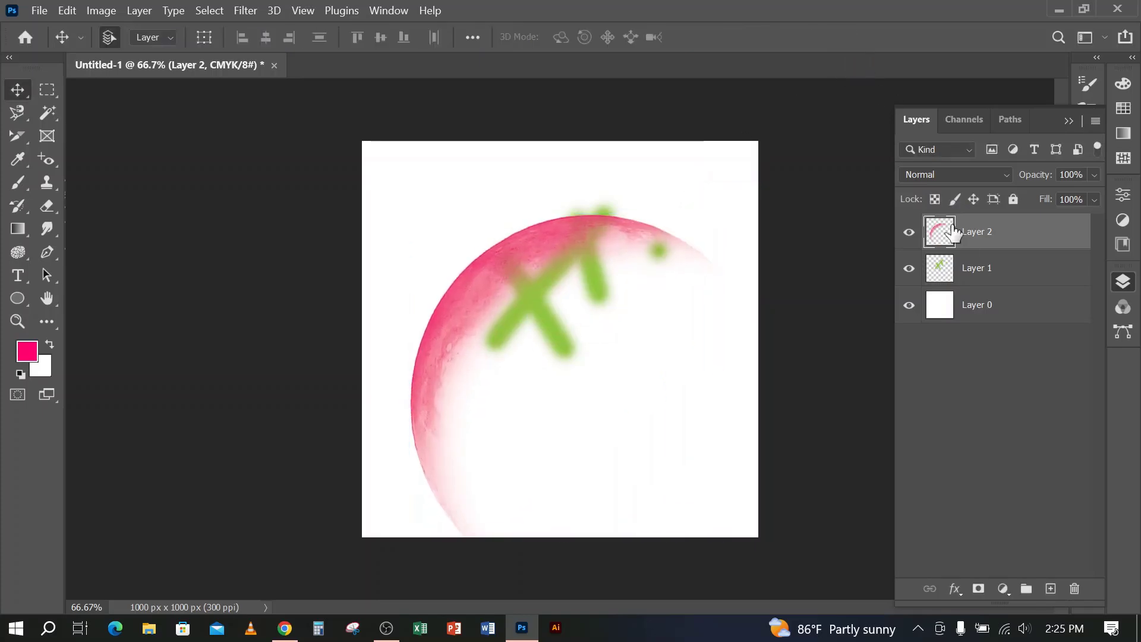
Merge Layer 1 and Layer 2 into a single layer
shift+click(977, 266)
right_click(986, 245)
click(784, 538)
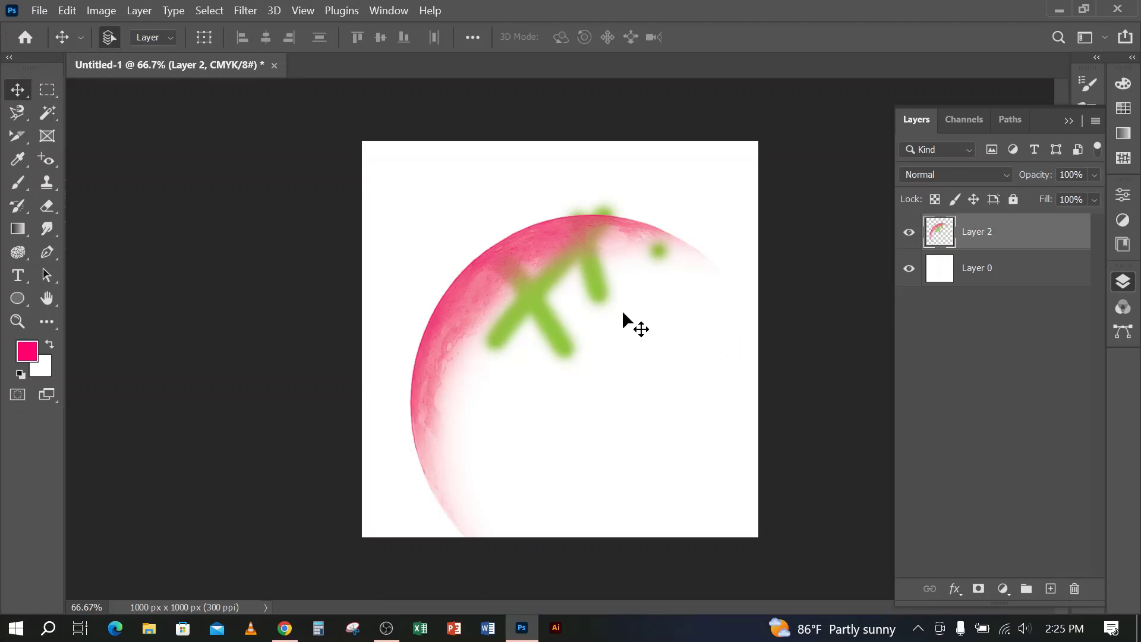
Scale the merged artwork down to 85.54%, and undo both the scaling and the layer merge
key(ctrl+t)
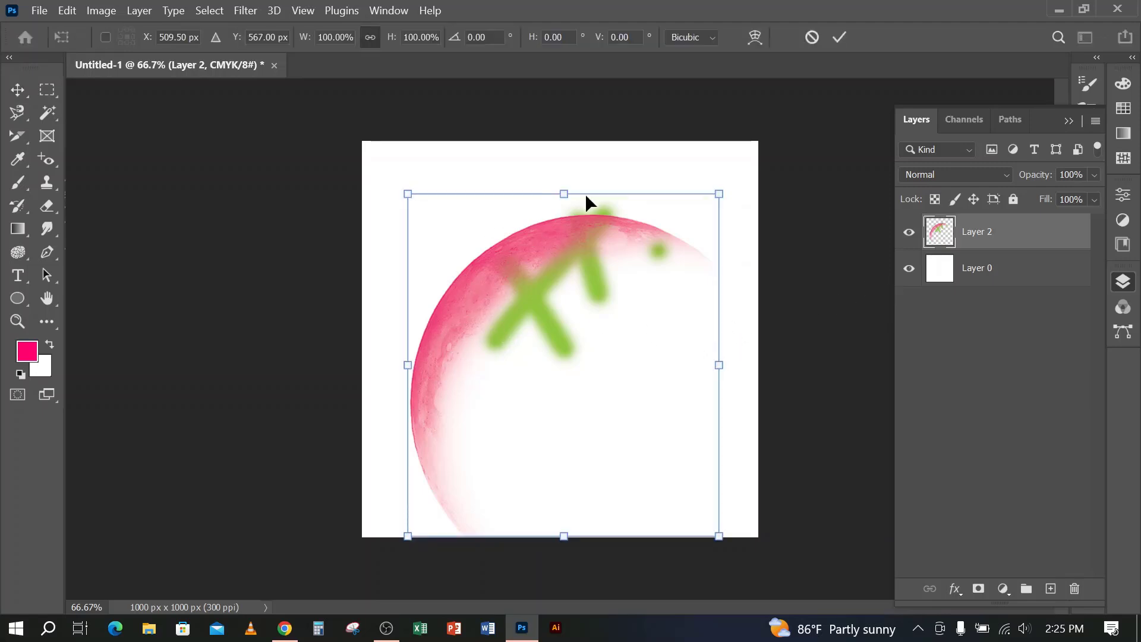
drag(719, 196, 690, 258)
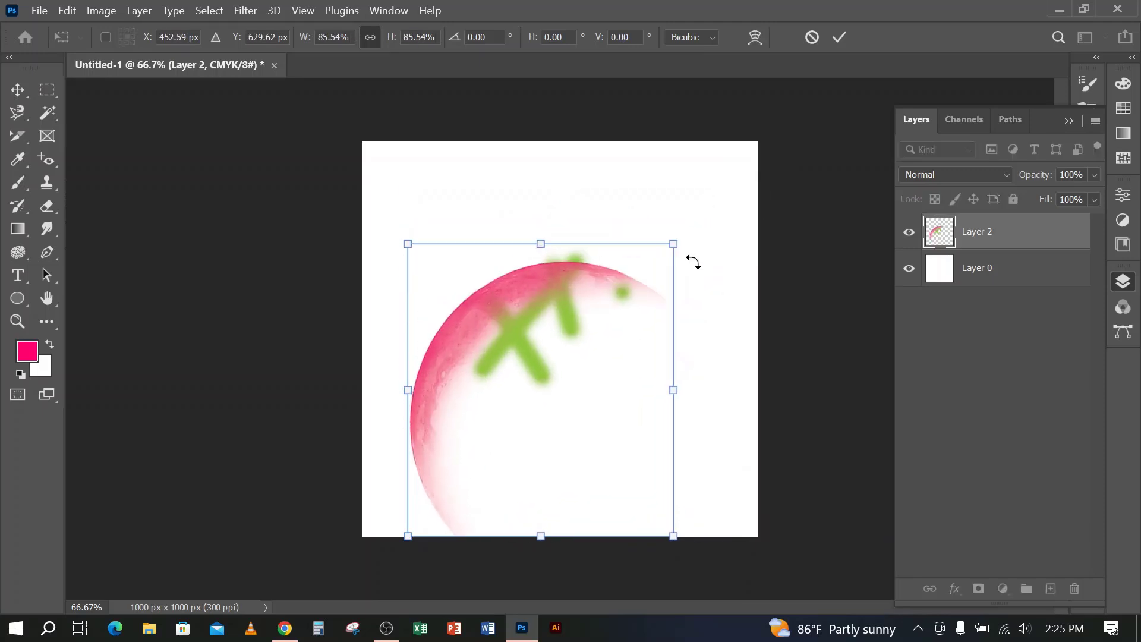
key(Return)
key(ctrl+z)
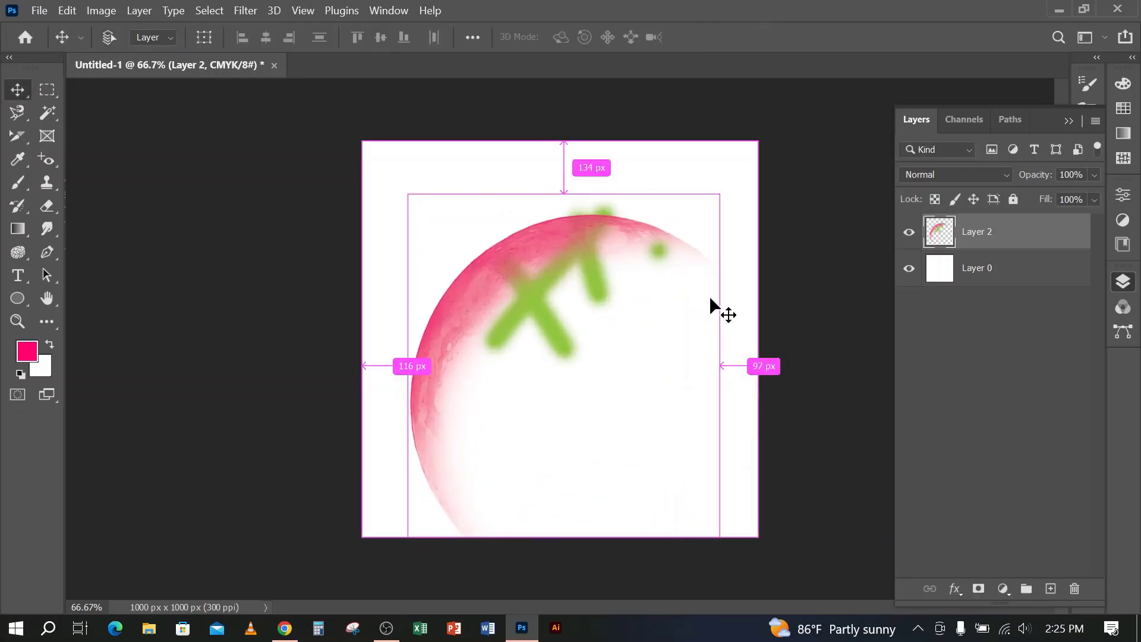
key(ctrl+z)
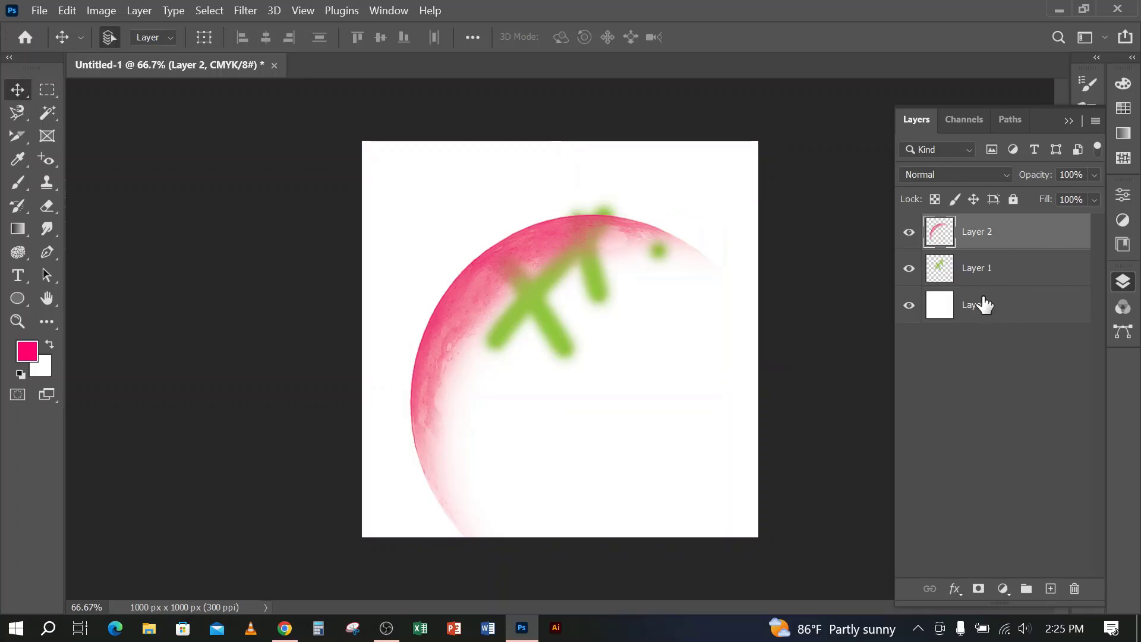
Add a run of empty layers above Layer 2 up to Layer 13, and undo them back to Layer 3
click(1050, 589)
click(1050, 590)
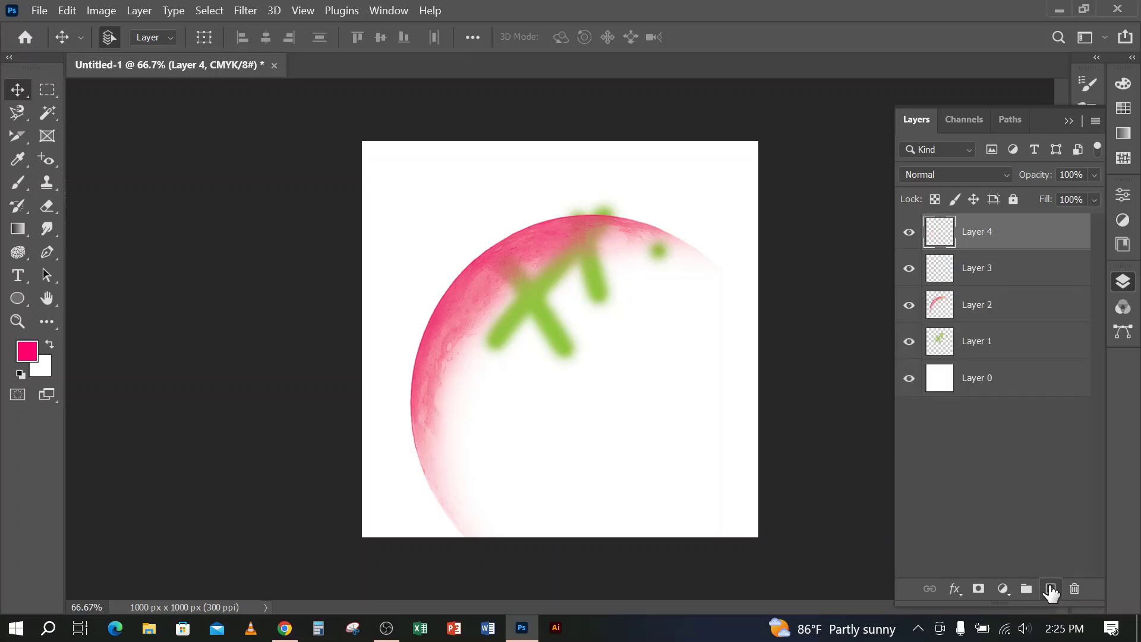
click(1050, 590)
click(1051, 590)
click(1051, 590)
click(1050, 590)
click(1050, 590)
click(1051, 590)
click(1051, 590)
click(1050, 590)
click(1050, 589)
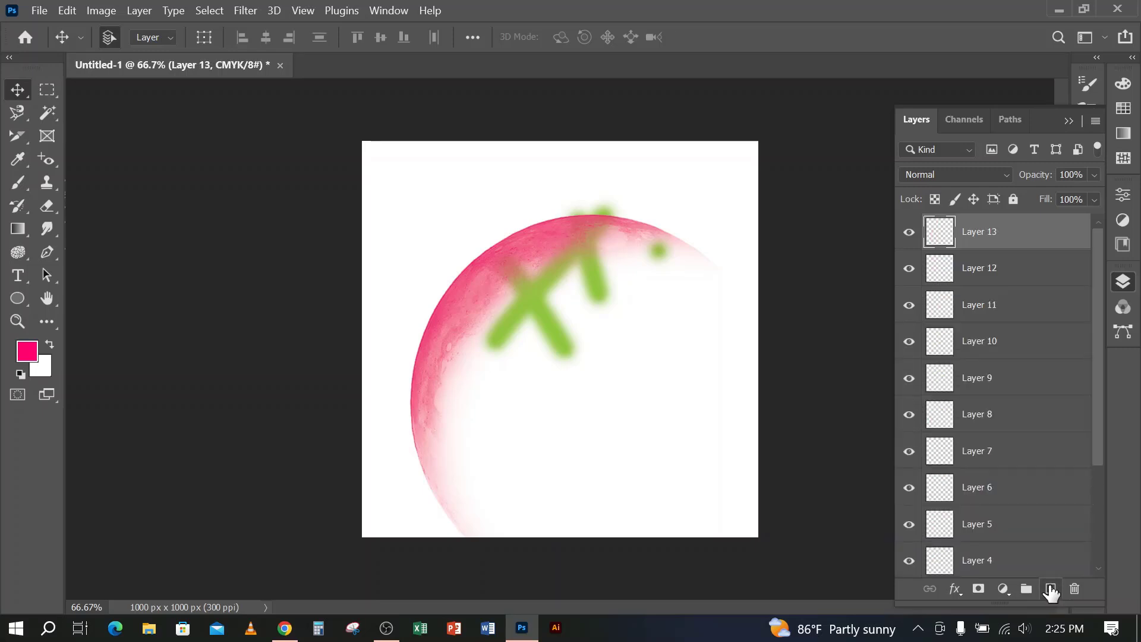
key(ctrl+z)
key(ctrl+z)
key(ctrl+z)
key(ctrl+z)
key(ctrl+z)
key(ctrl+z)
key(ctrl+z)
key(ctrl+z)
key(ctrl+z)
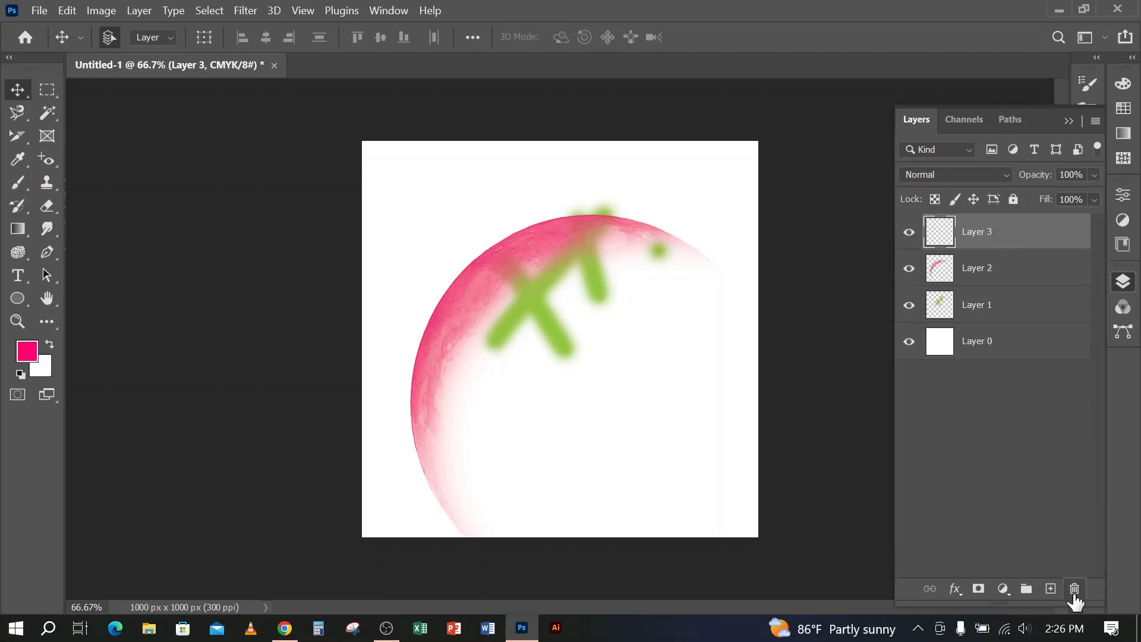
Delete the empty Layer 3, delete Layer 2 with the pink moon, and undo the deletion of Layer 2
click(1075, 590)
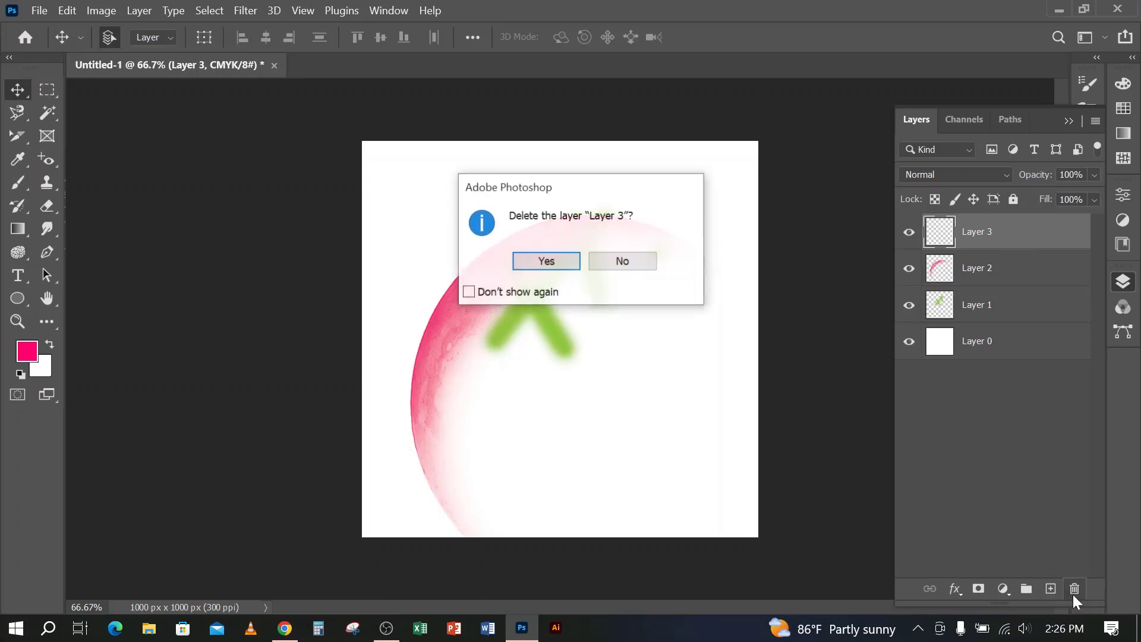
click(565, 262)
key(Delete)
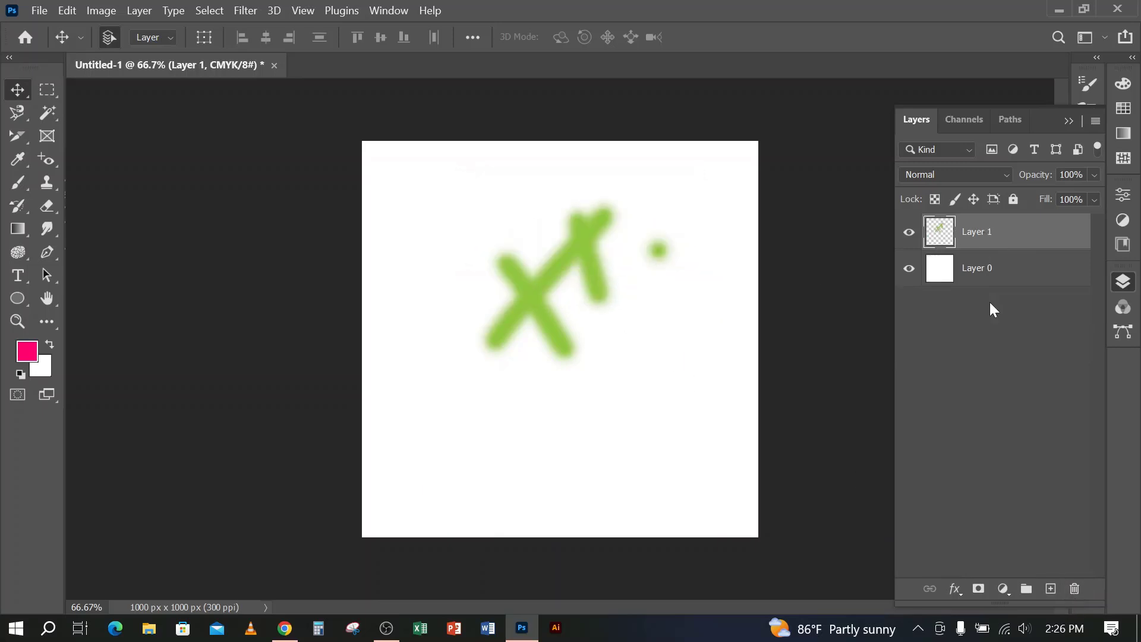
key(ctrl+z)
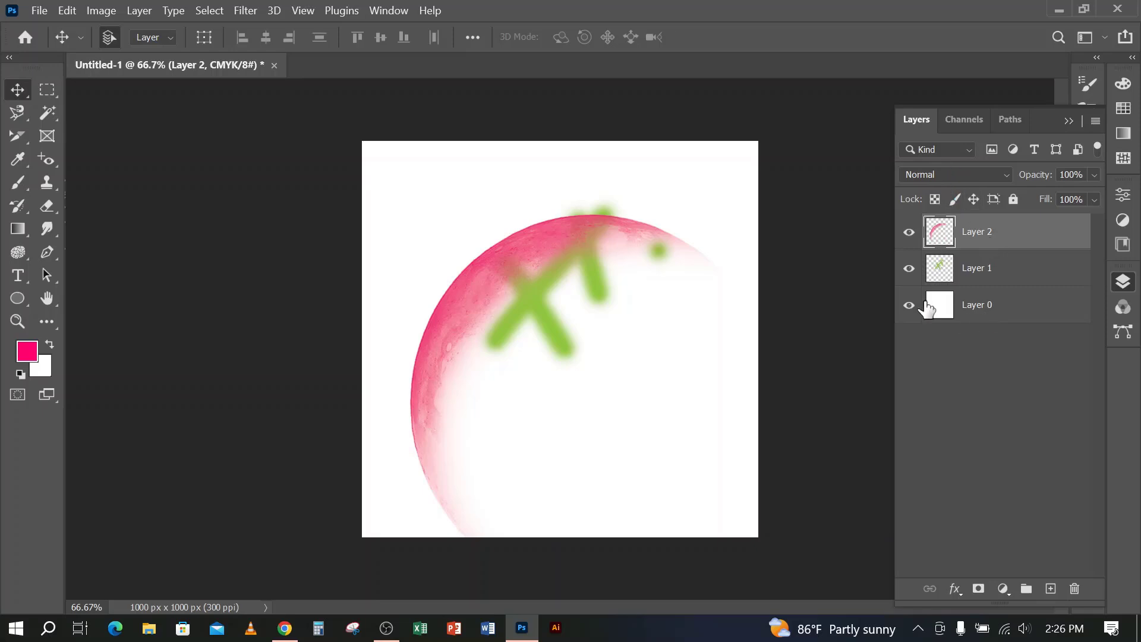
Add a new layer above Layer 2 and choose the Moon 4 brush for the Brush tool
click(1051, 589)
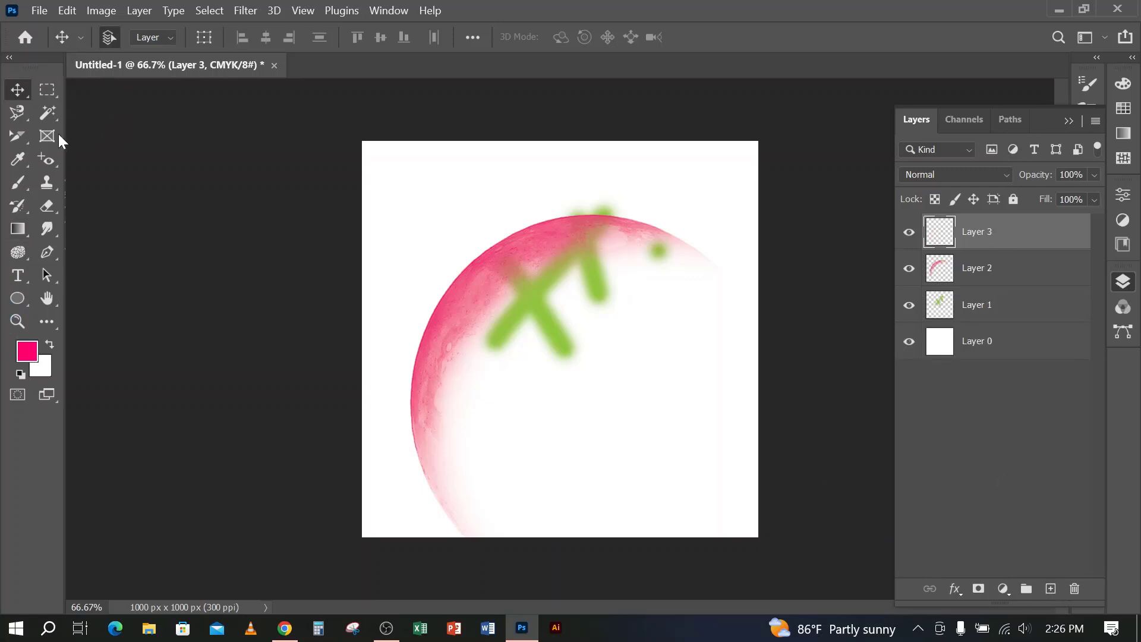
click(17, 183)
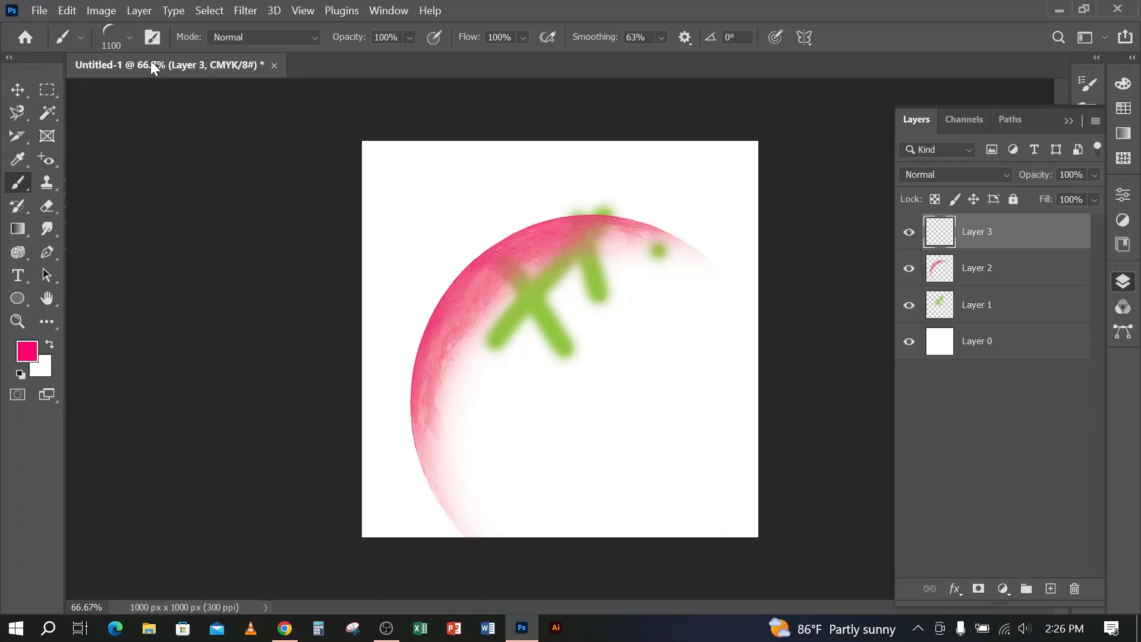
click(130, 36)
scroll(122, 315, down, 3)
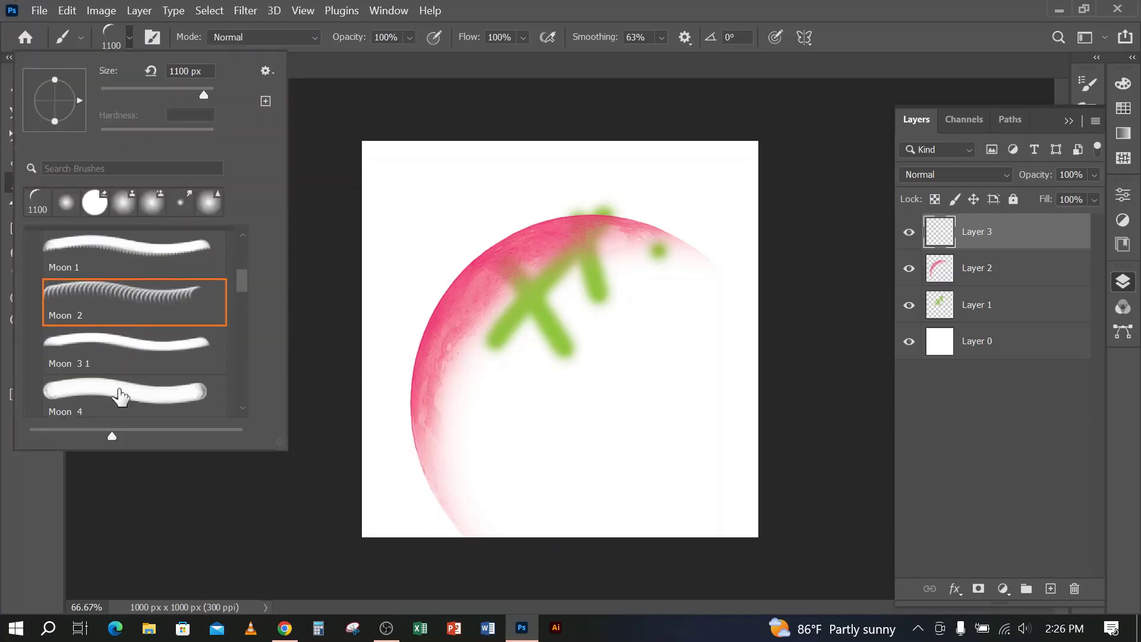
click(117, 387)
click(664, 8)
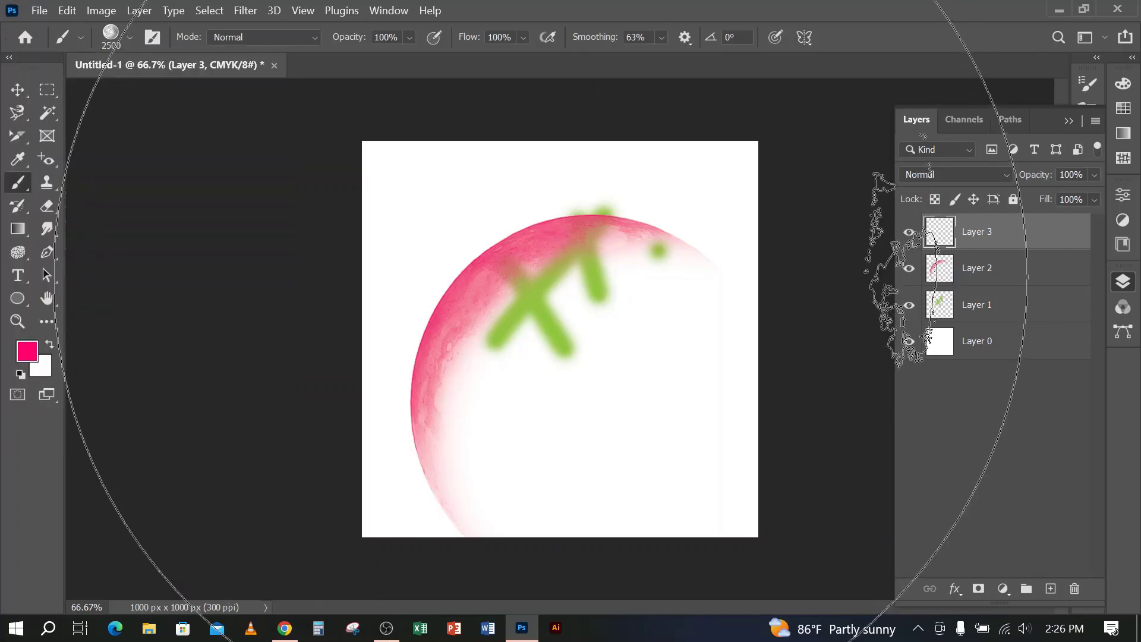
Reduce the brush size to 700 px
key(bracketleft)
key(bracketleft)
key(bracketleft)
key(bracketleft)
key(bracketleft)
key(bracketleft)
key(bracketleft)
key(bracketleft)
key(bracketleft)
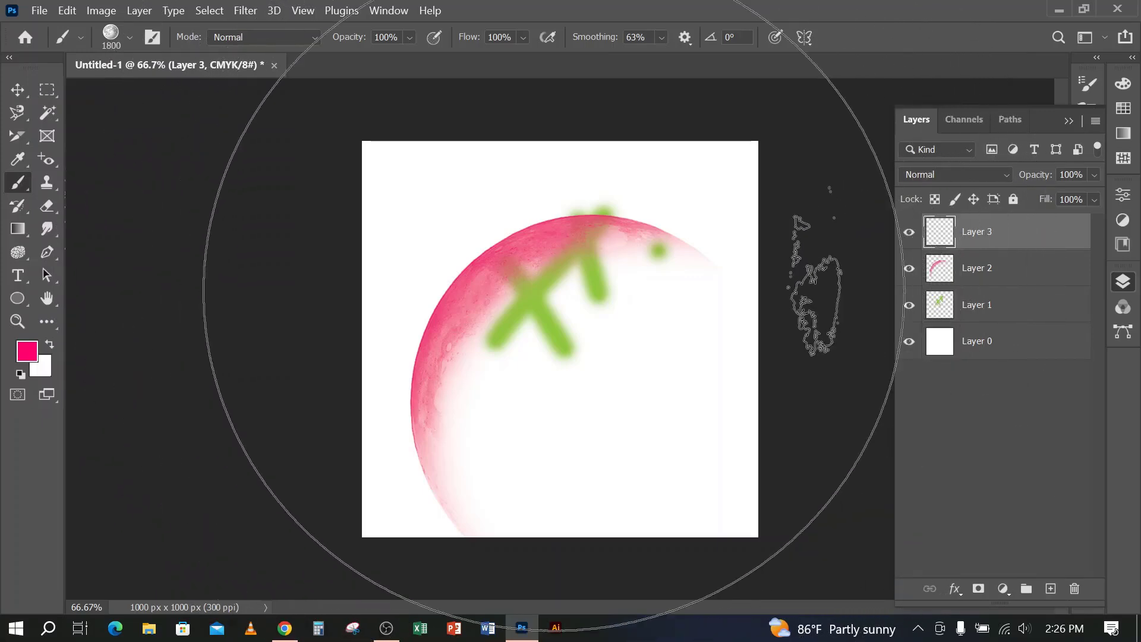
key(bracketleft)
key(bracketleft)
key(bracketleft)
key(bracketleft)
key(bracketleft)
key(bracketleft)
key(bracketleft)
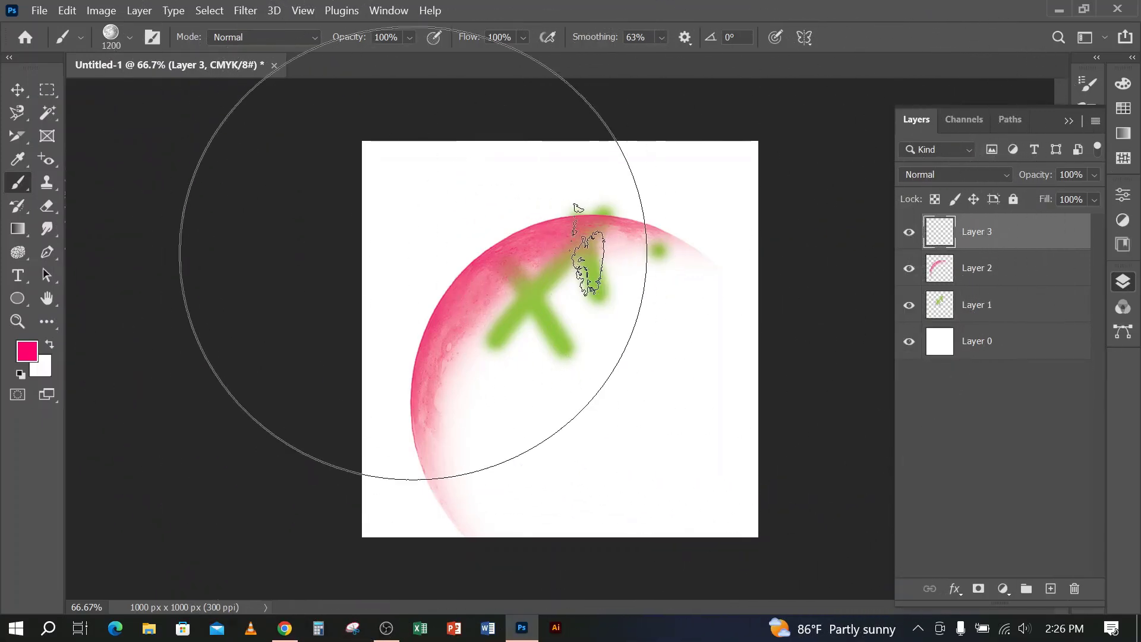
key(bracketleft)
key(bracketleft)
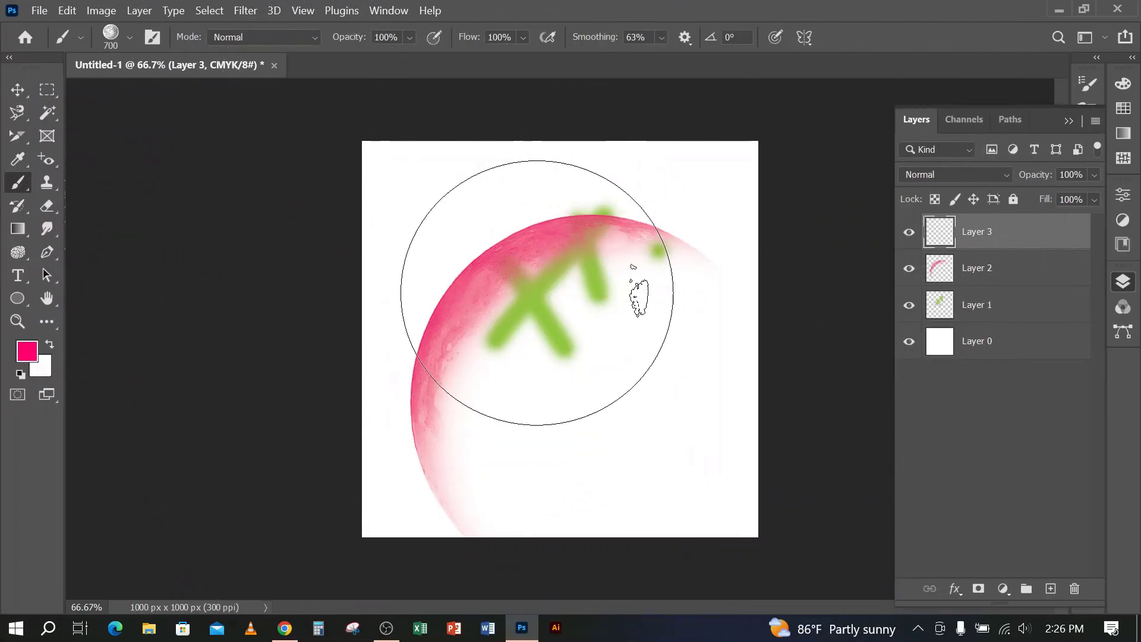
Hide Layer 2 and Layer 1, and stamp one full pink moon in the middle of the canvas on Layer 3
click(909, 269)
click(910, 306)
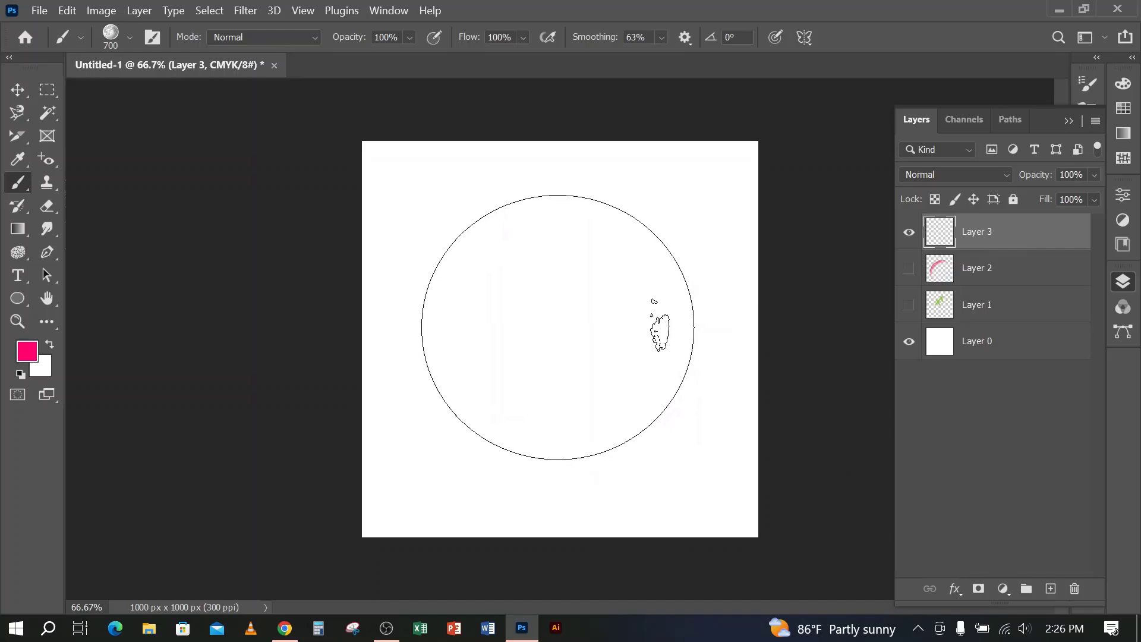
click(558, 327)
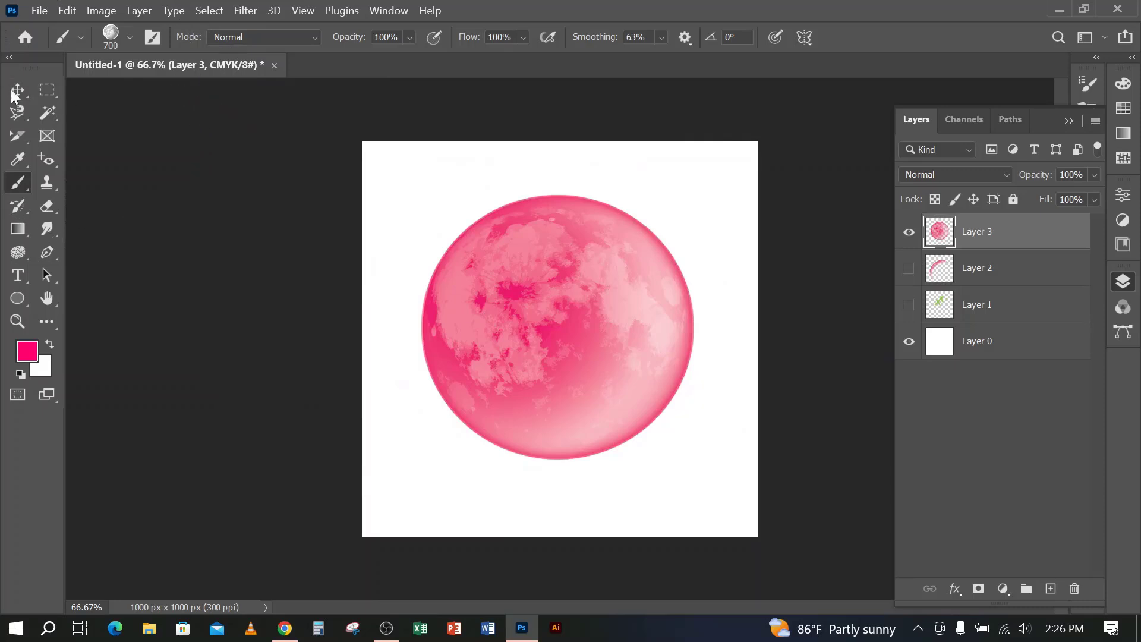
click(18, 89)
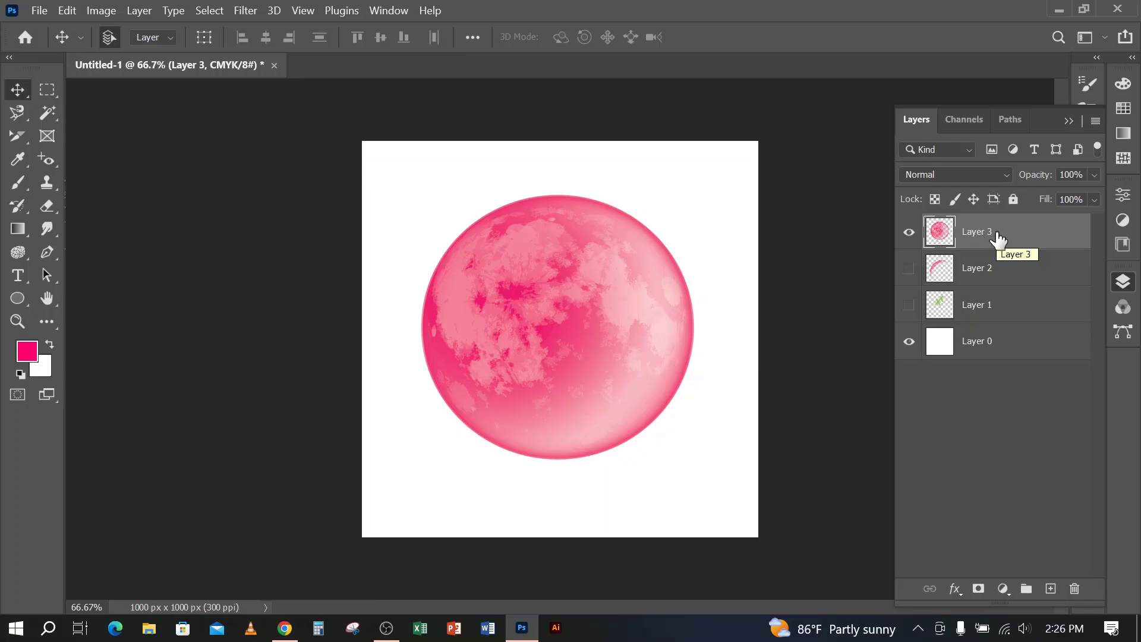
Duplicate Layer 3 and delete the copy
key(ctrl+j)
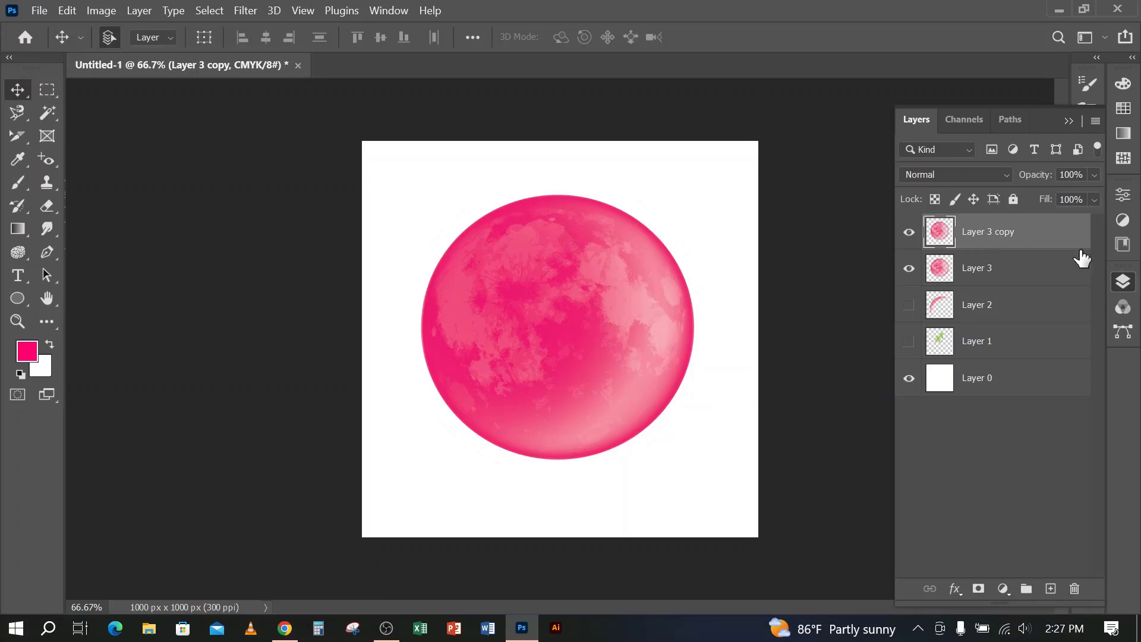
key(Delete)
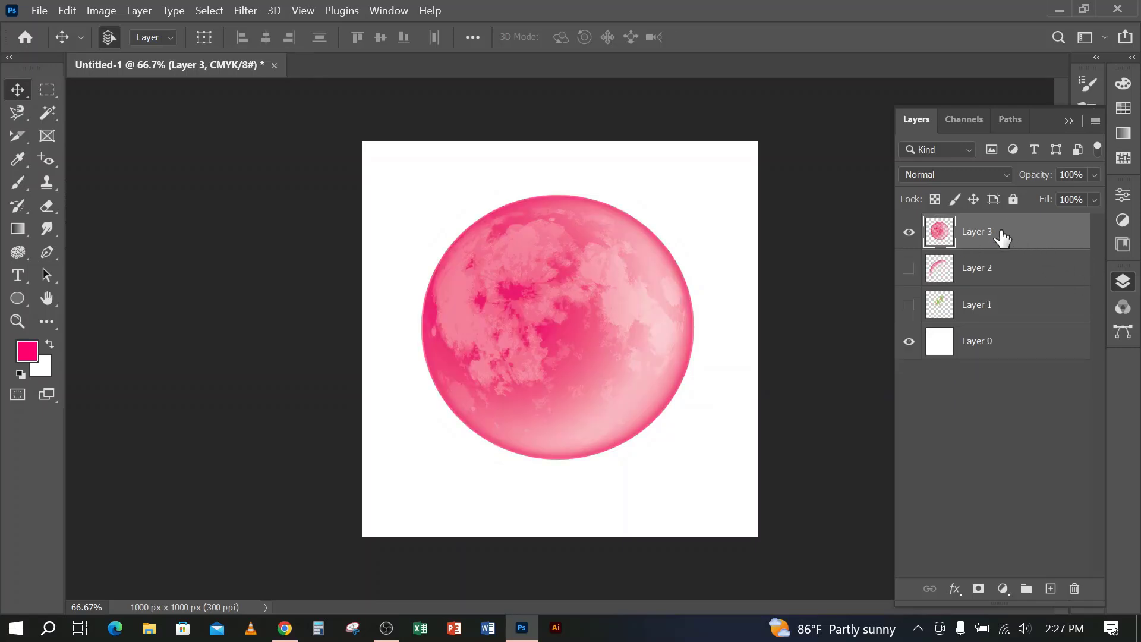
Duplicate Layer 3 as Layer 3 copy, and keep duplicating the topmost layer up to Layer 3 copy 13
right_click(998, 236)
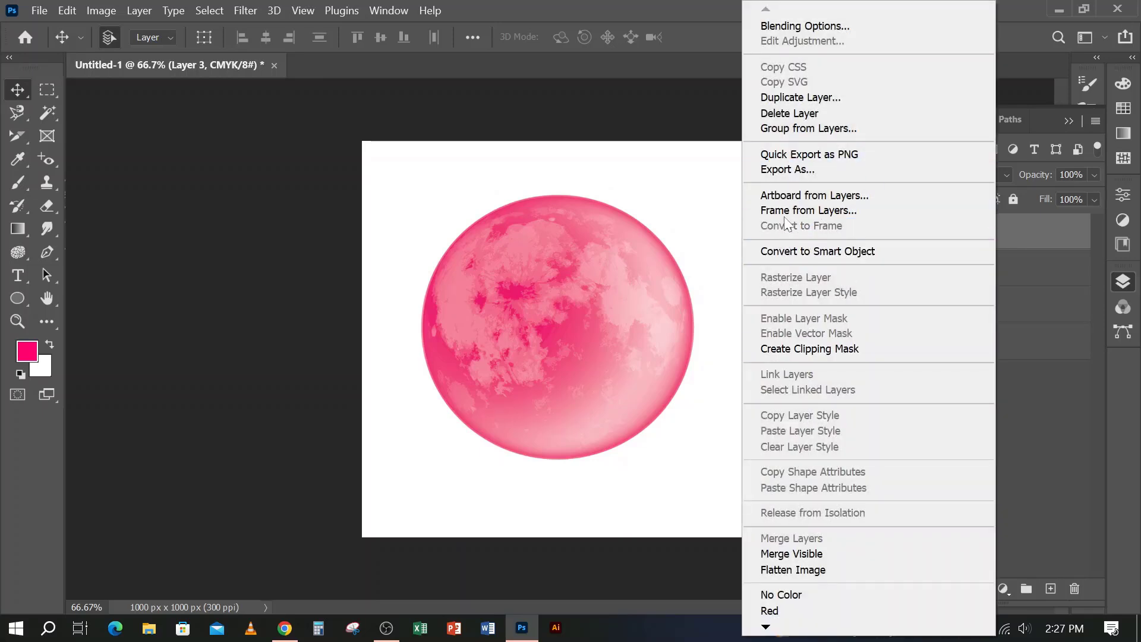
click(808, 97)
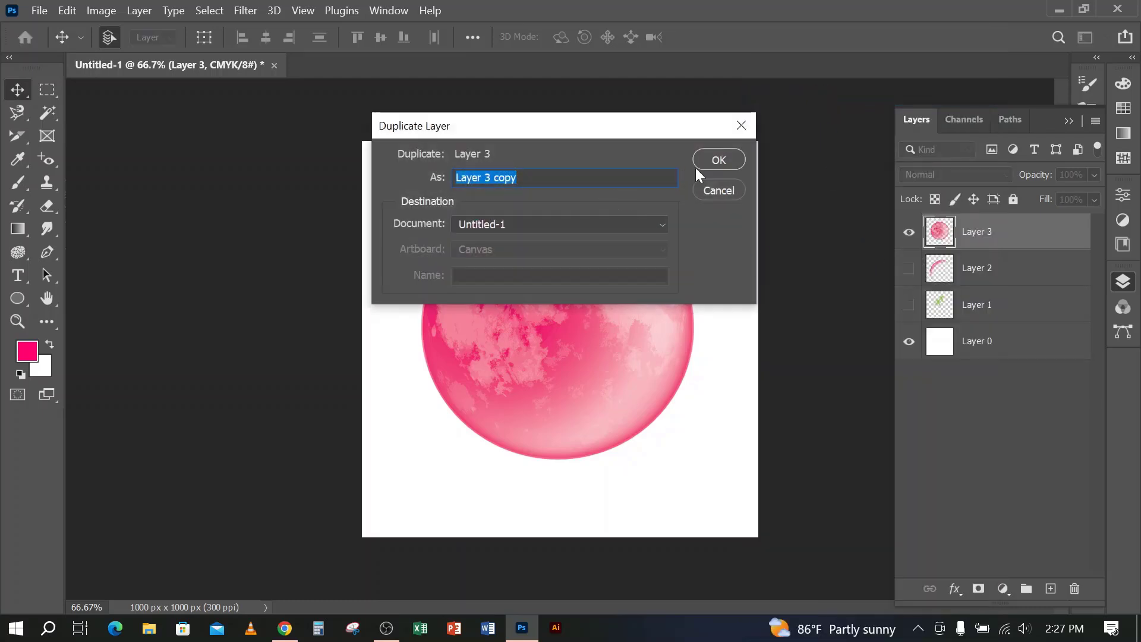
click(717, 160)
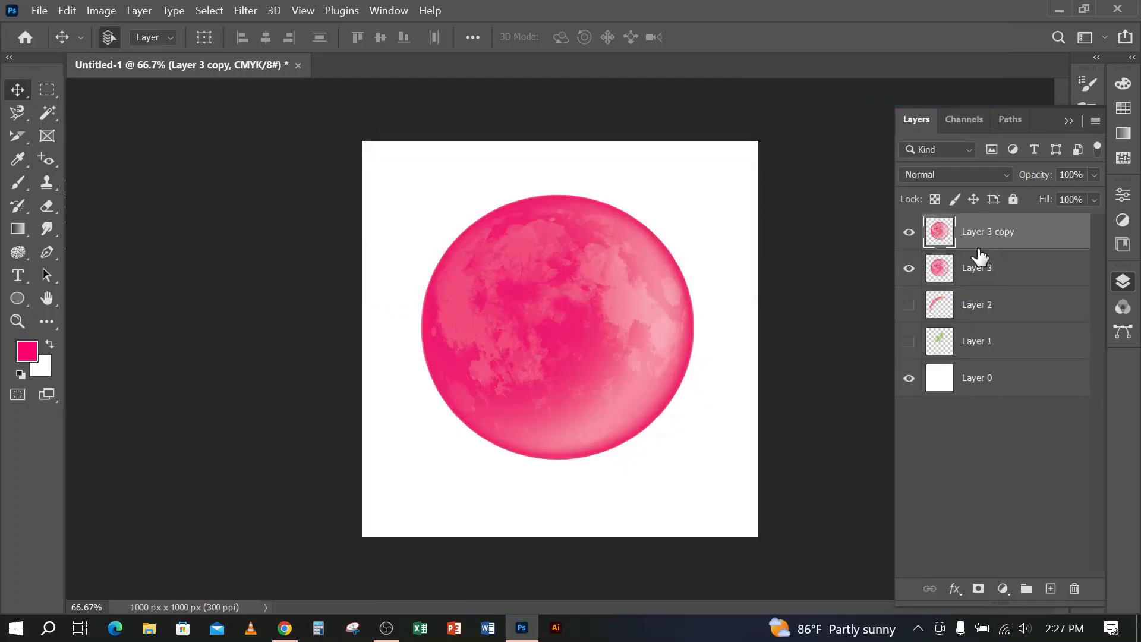
key(ctrl)
key(ctrl+j)
key(ctrl+j)
key(ctrl+j)
key(ctrl+j)
key(ctrl+j)
key(ctrl+j)
key(ctrl+j)
key(ctrl+j)
key(ctrl+j)
key(ctrl+j)
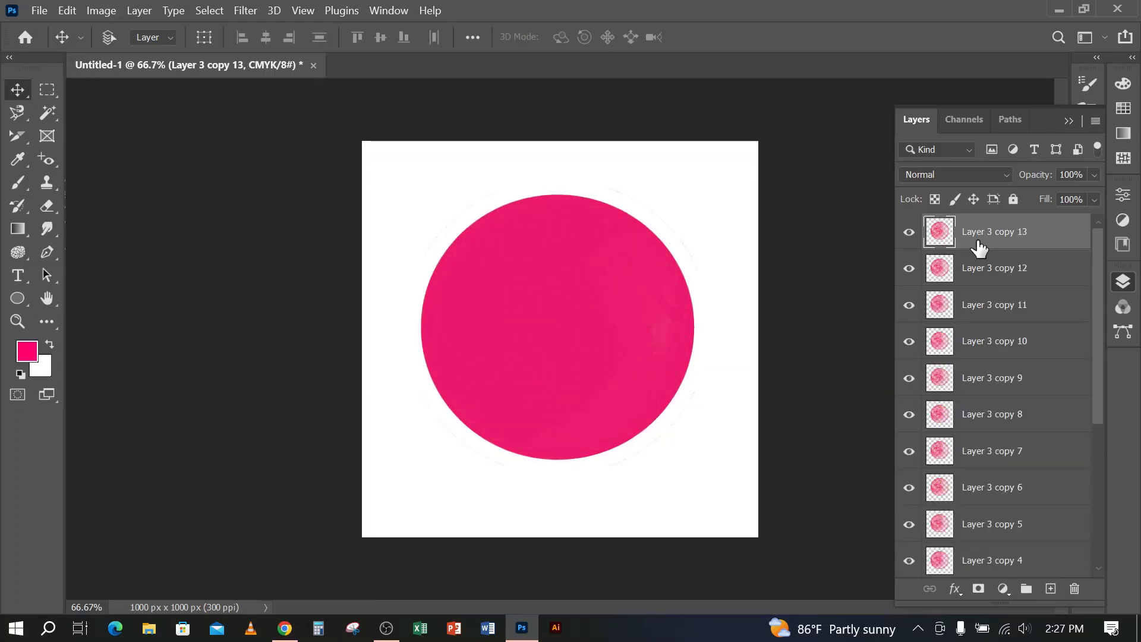
Delete all the moon copies above Layer 3
key(ctrl)
key(Delete)
key(Delete)
key(Delete)
key(Delete)
key(Delete)
key(Delete)
key(Delete)
key(Delete)
key(Delete)
key(Delete)
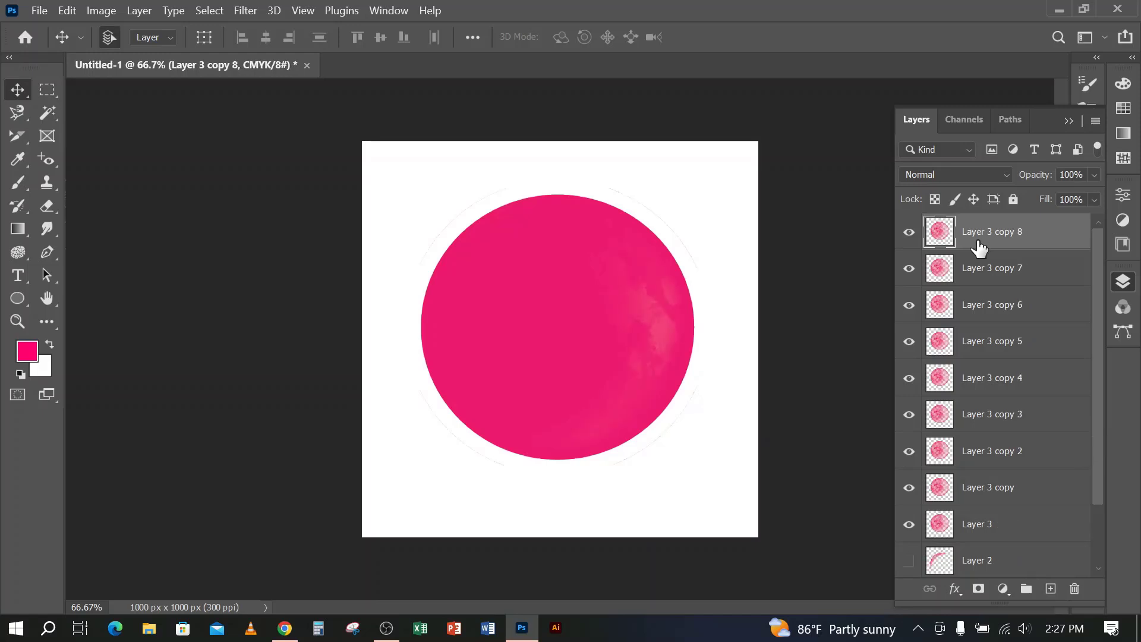
key(Delete)
key(Delete)
key(Delete)
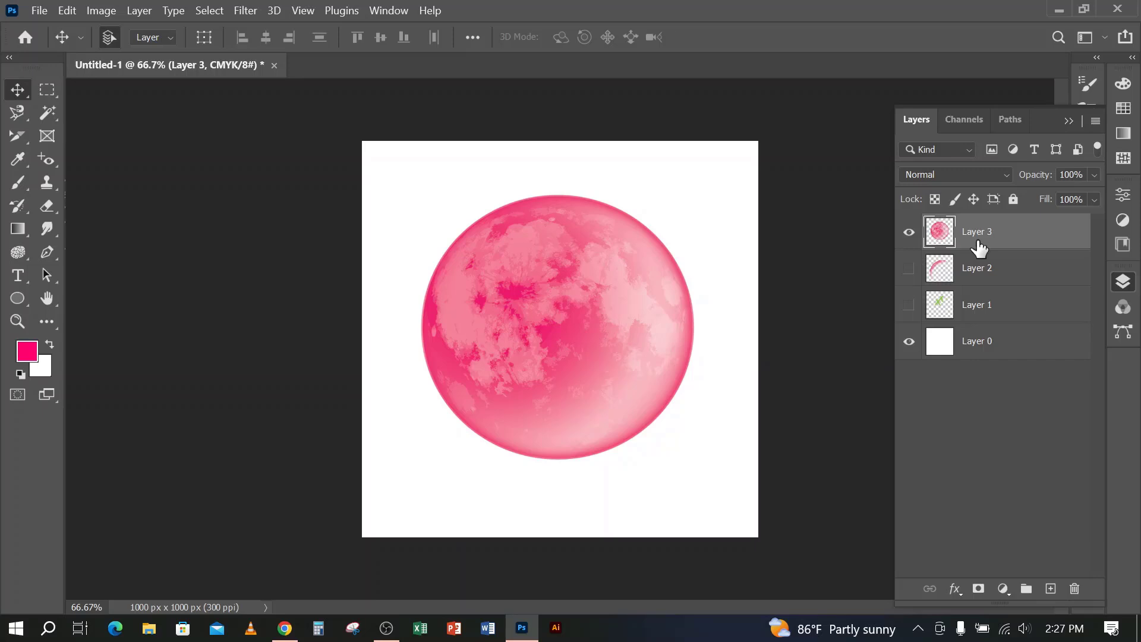
Duplicate Layer 3 twice and undo the second duplication
key(ctrl+j)
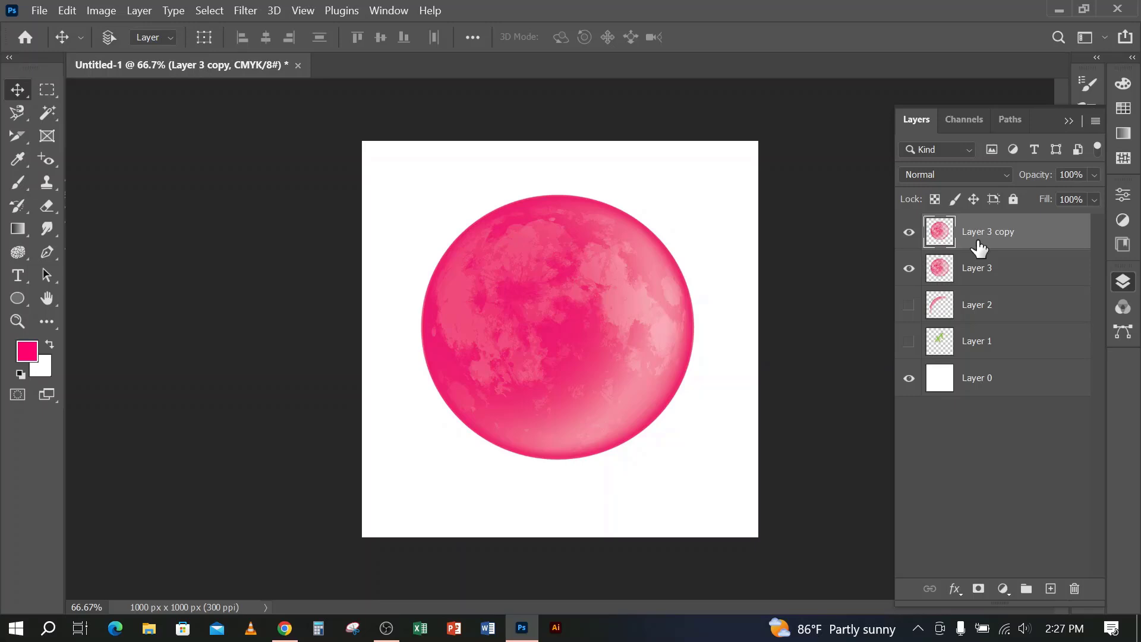
key(ctrl+j)
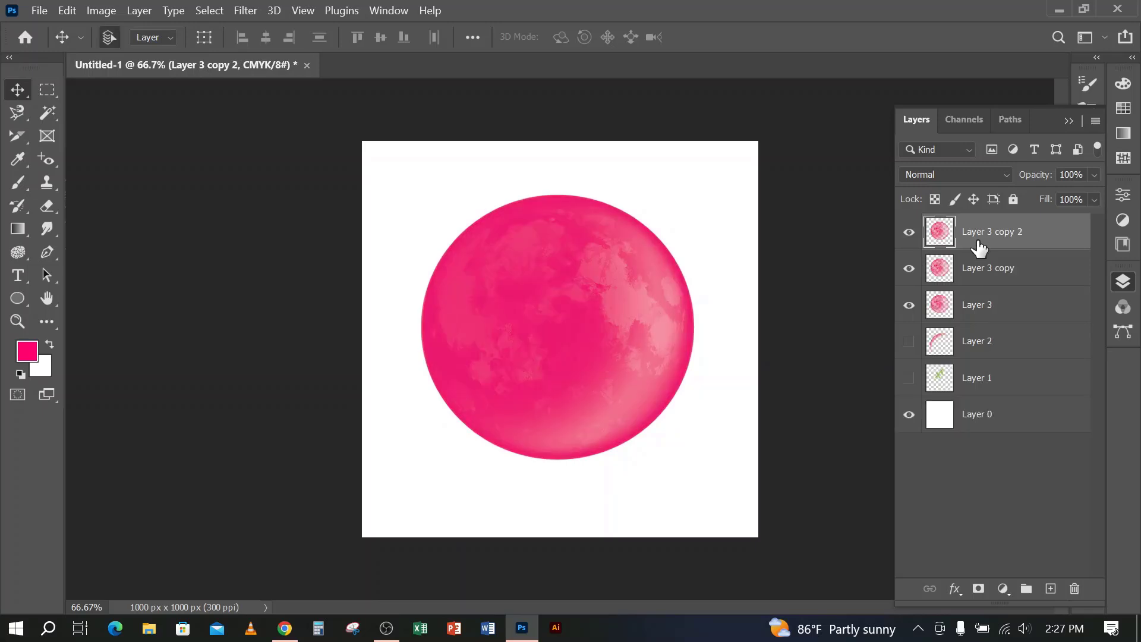
key(ctrl+z)
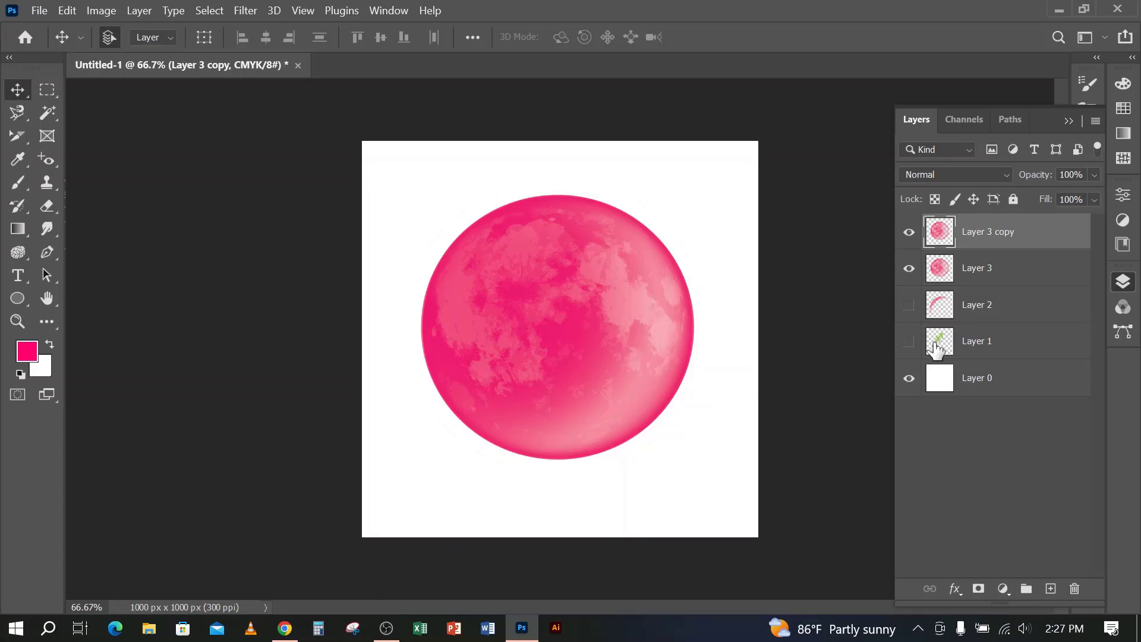
Duplicate Layer 3 copy as Layer 3 copy 2 in the same document, and undo the duplication
right_click(1012, 230)
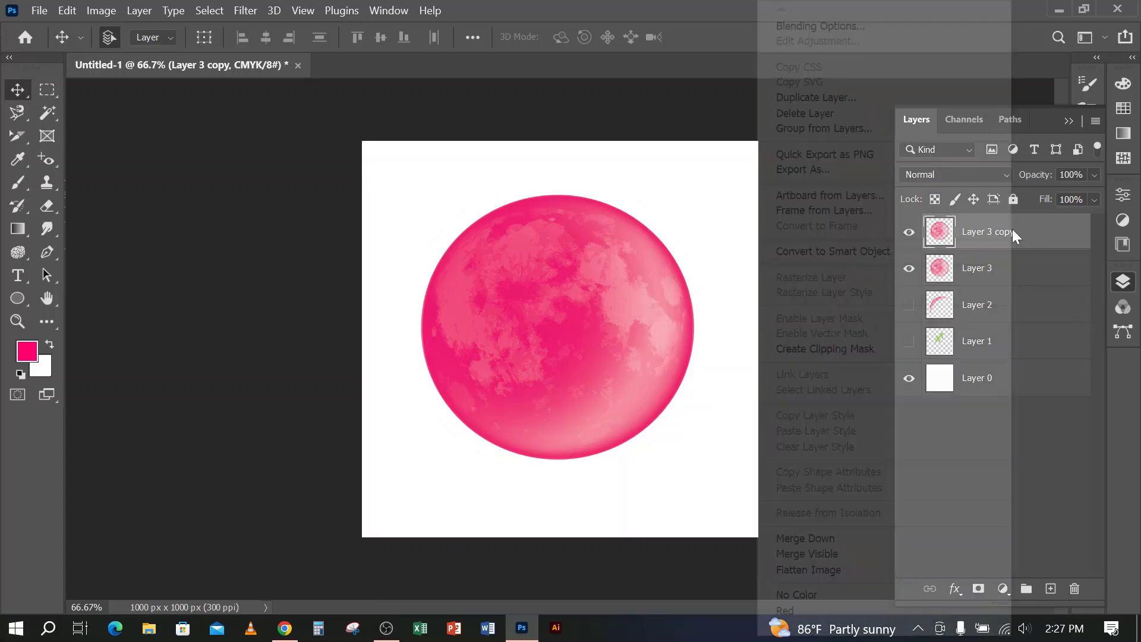
click(839, 96)
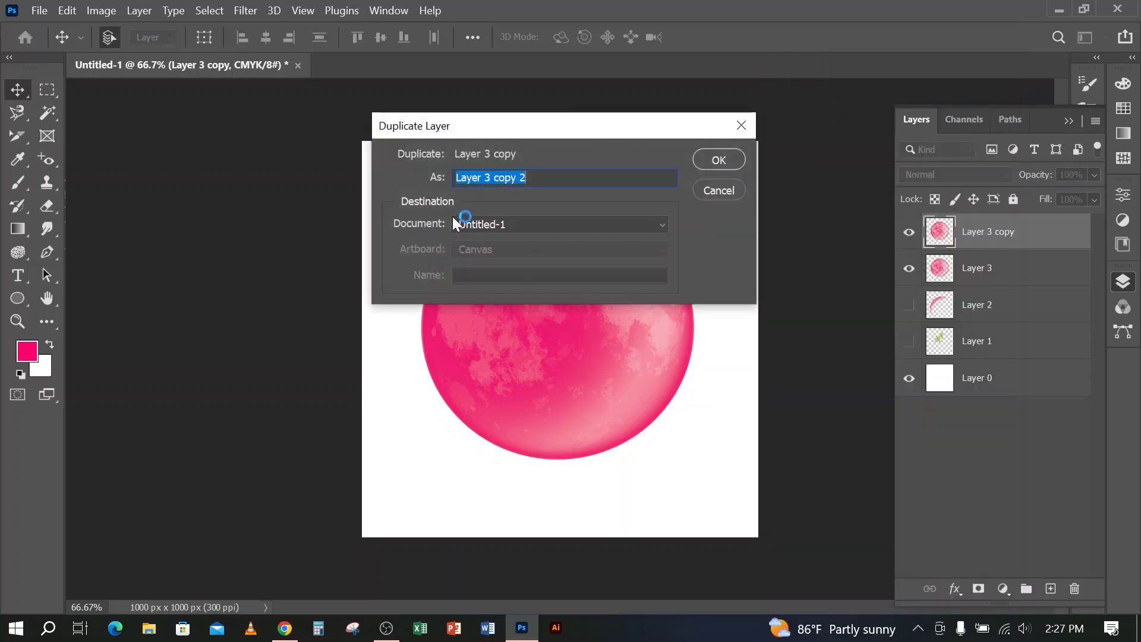
click(718, 160)
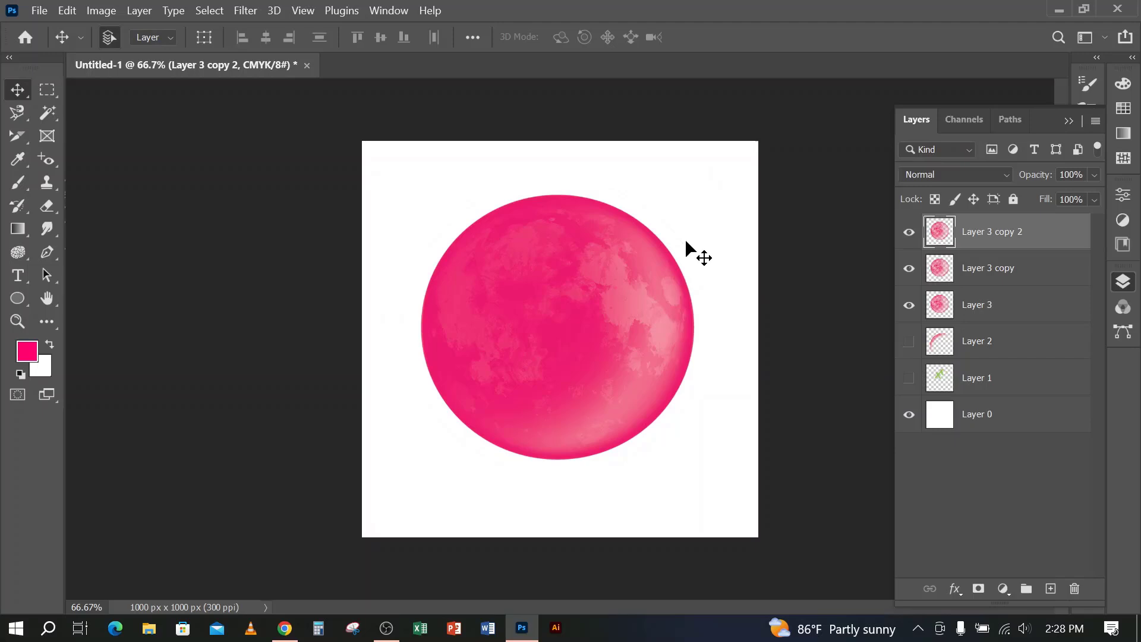
key(ctrl+z)
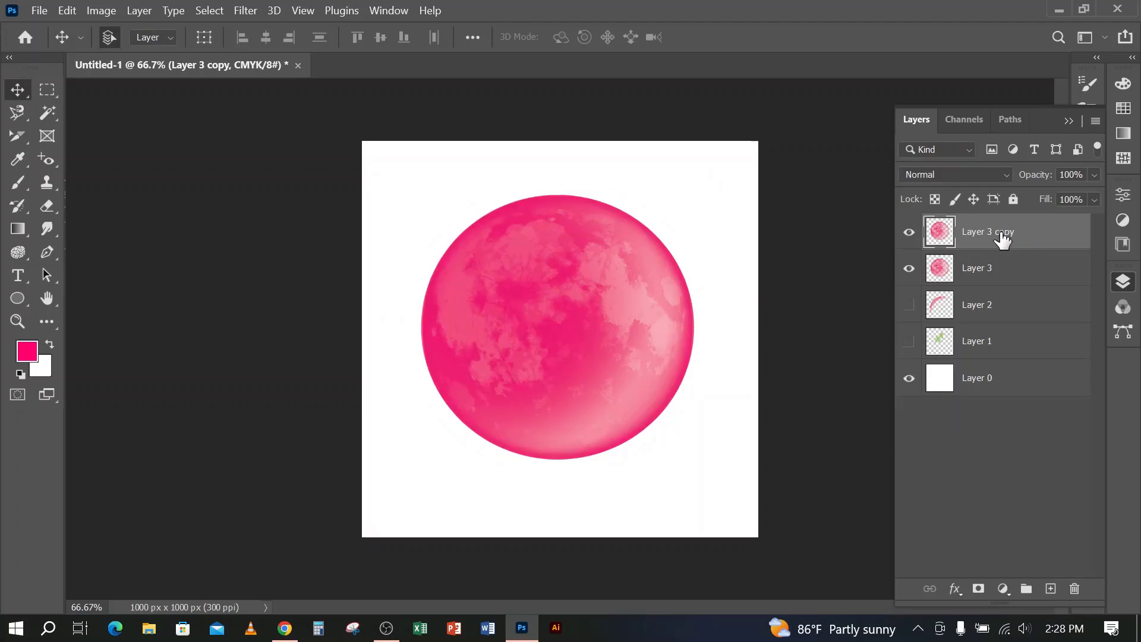
Lock Layer 3 copy completely
click(985, 386)
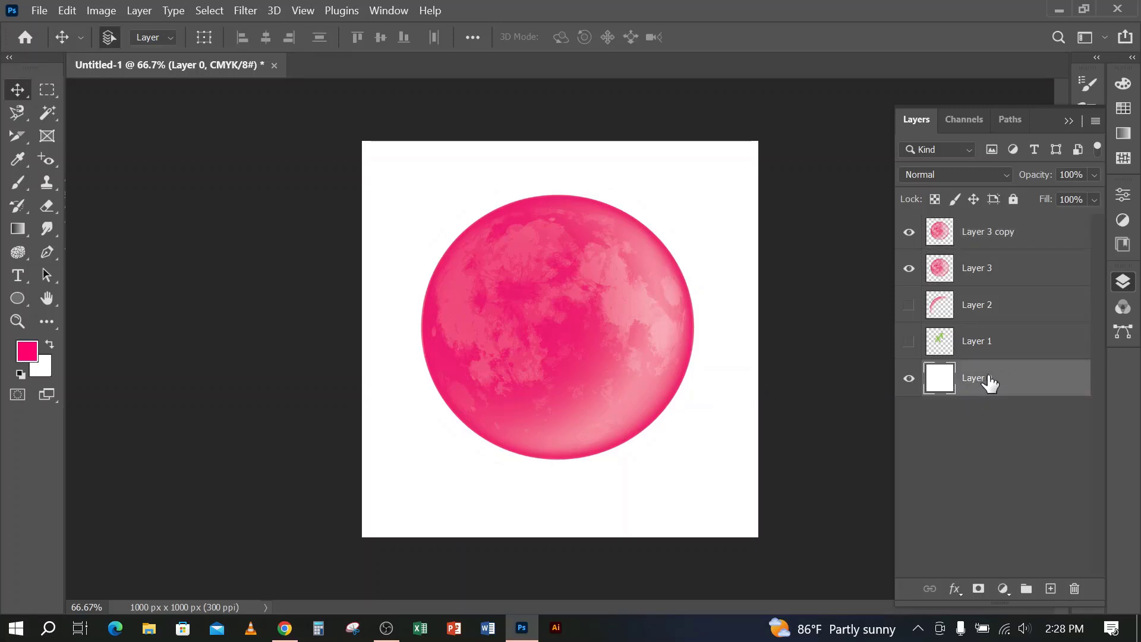
click(1003, 236)
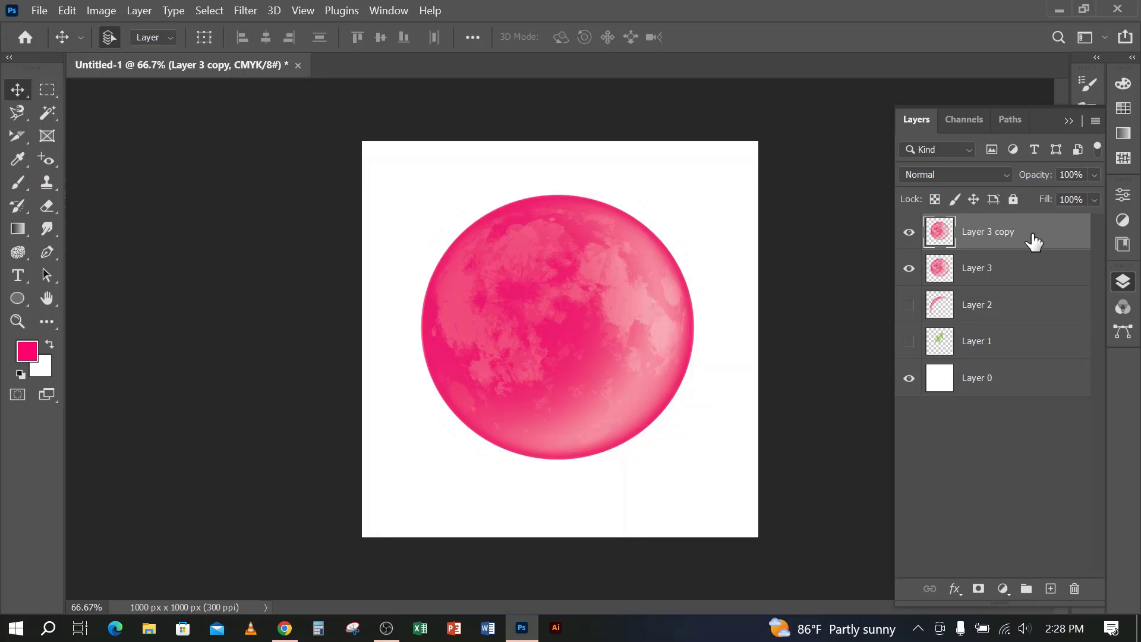
click(1014, 199)
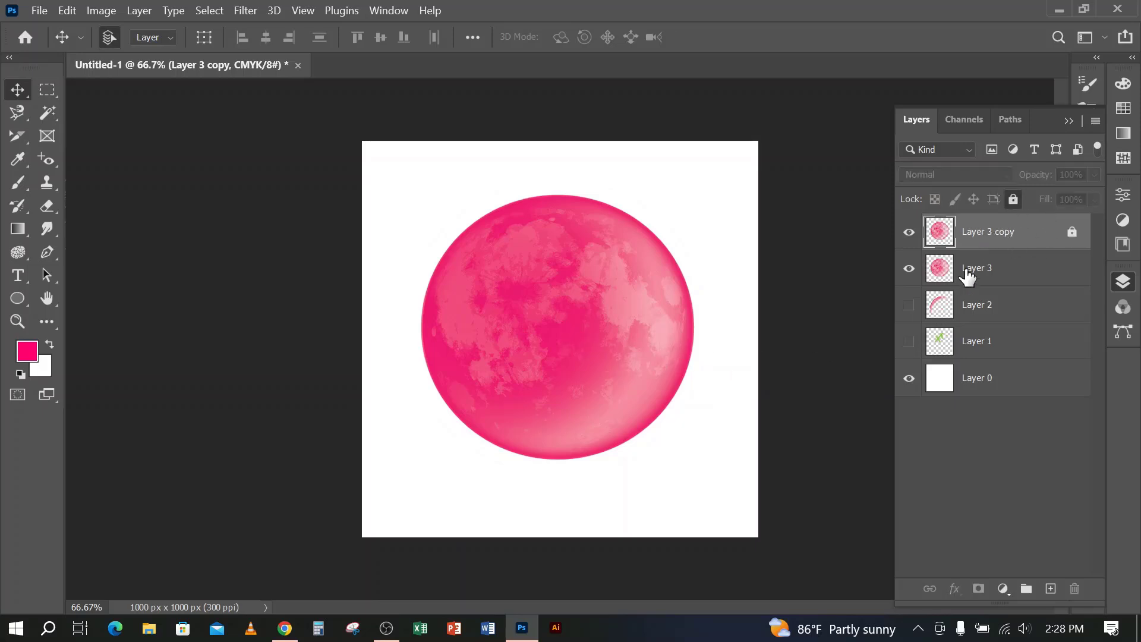
Move the unlocked moon on Layer 3 towards the lower-left of the canvas, and delete that layer
drag(594, 273, 520, 362)
key(Delete)
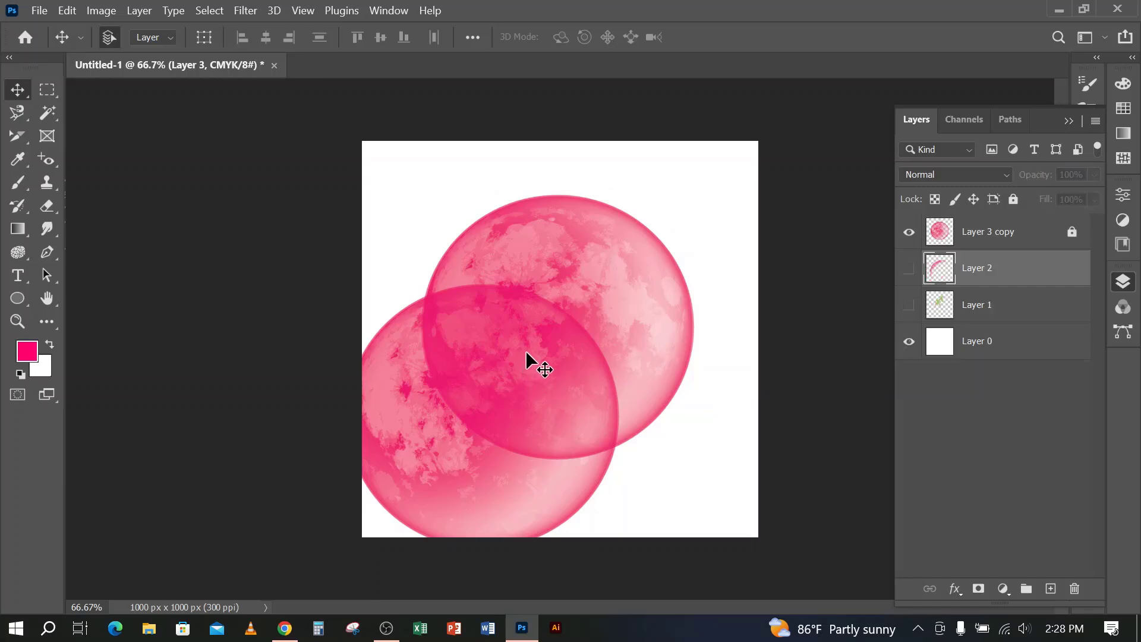
Try to move the locked moon on Layer 3 copy, and shift the white Layer 0 towards the canvas's lower-left corner
click(990, 231)
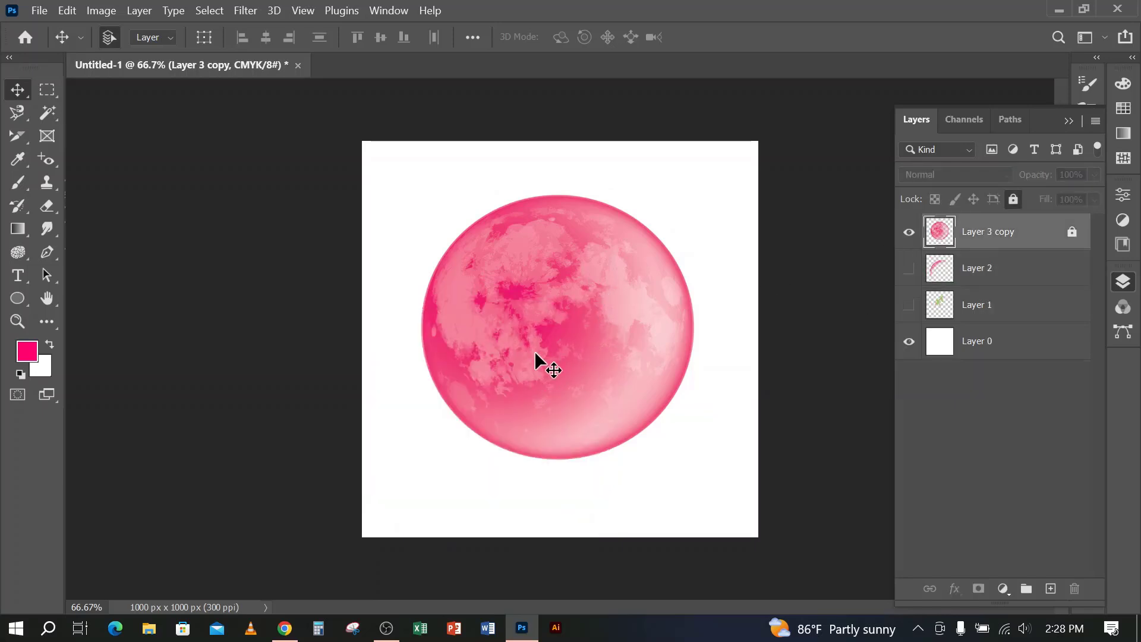
drag(585, 274, 575, 352)
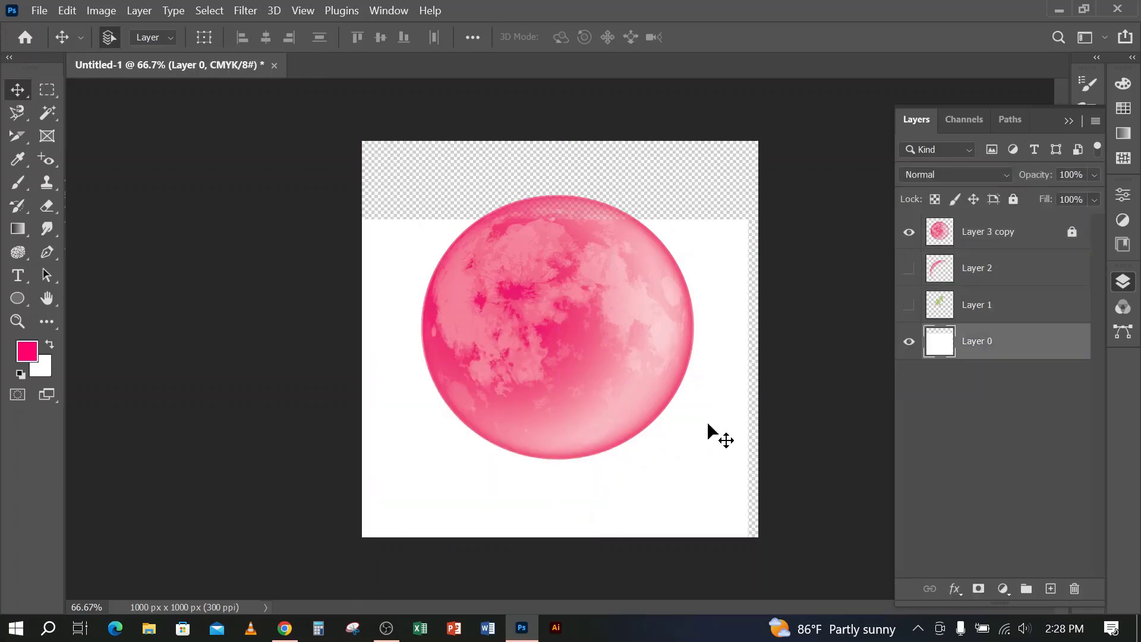
drag(709, 425, 554, 319)
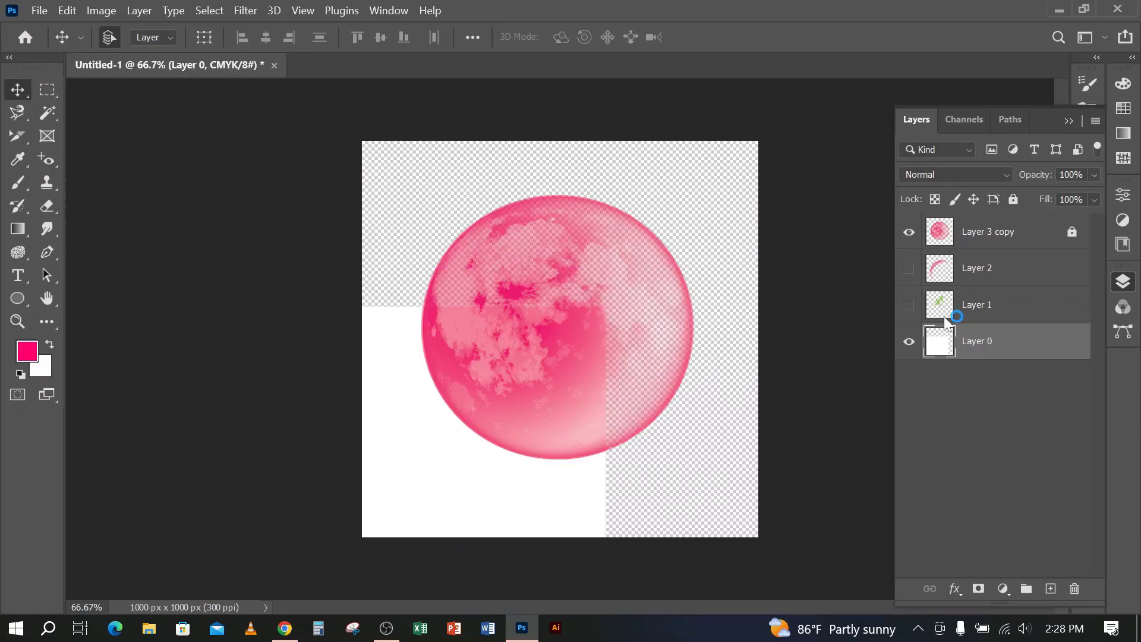
click(1068, 243)
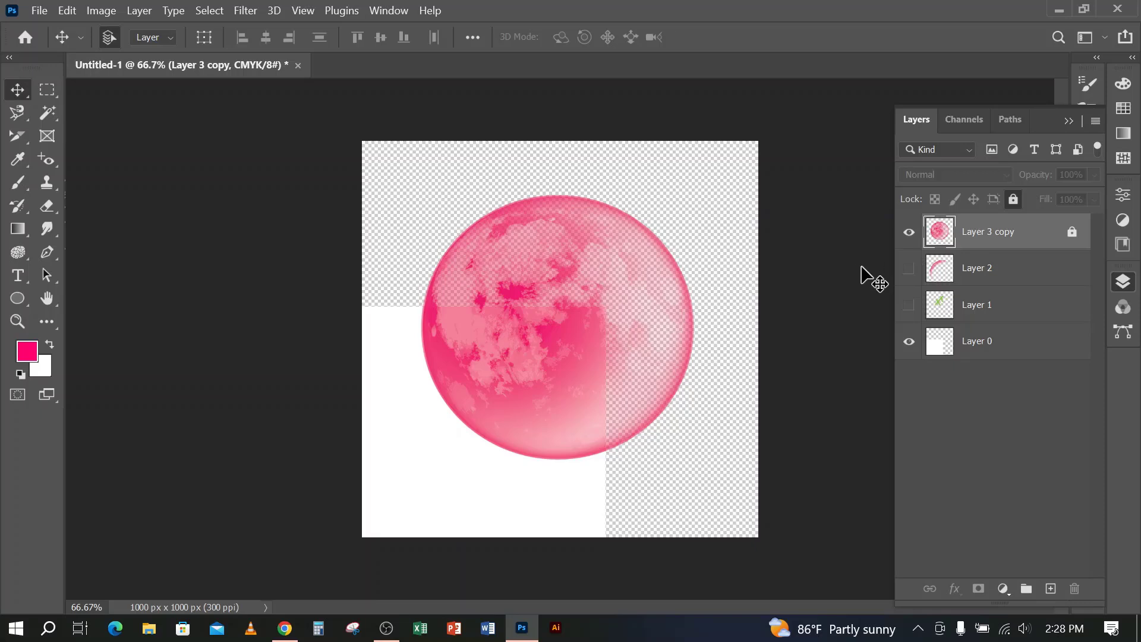
Move the white Layer 0 back with Free Transform so that it covers the whole canvas
click(1007, 343)
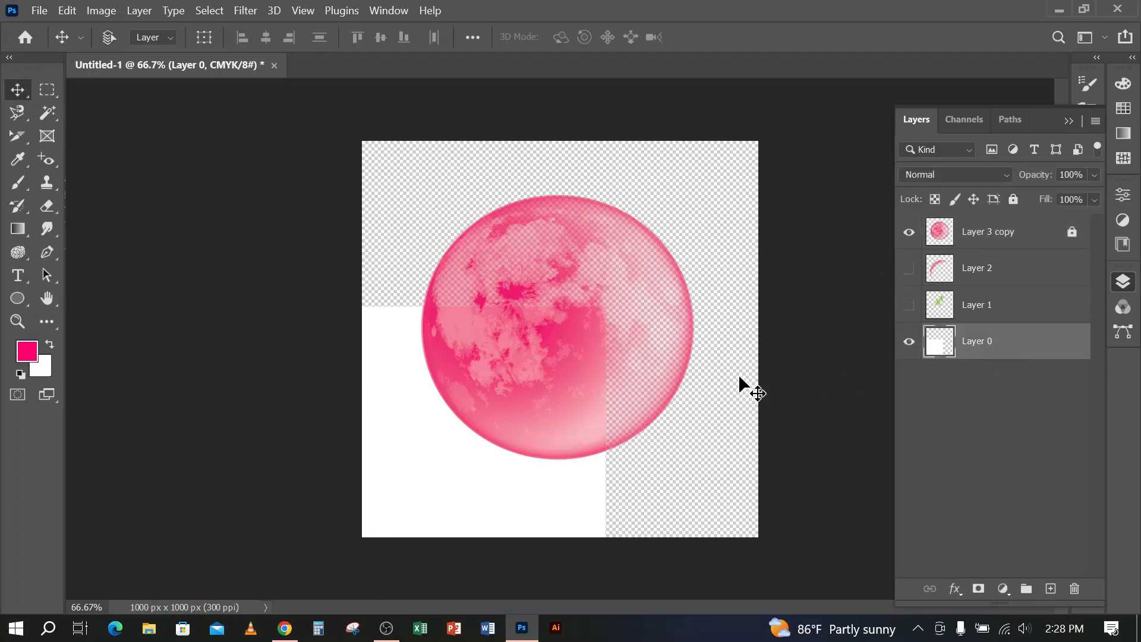
key(ctrl+t)
drag(502, 472, 649, 317)
key(Return)
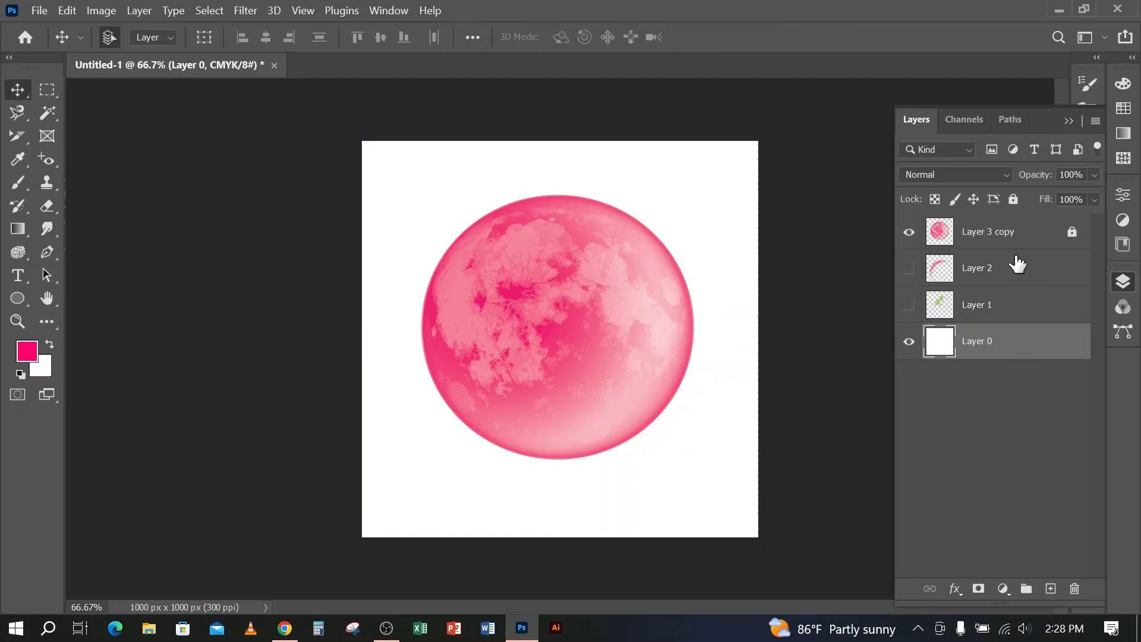
Lock the white Layer 0 completely, and delete Layer 3 copy
click(1013, 199)
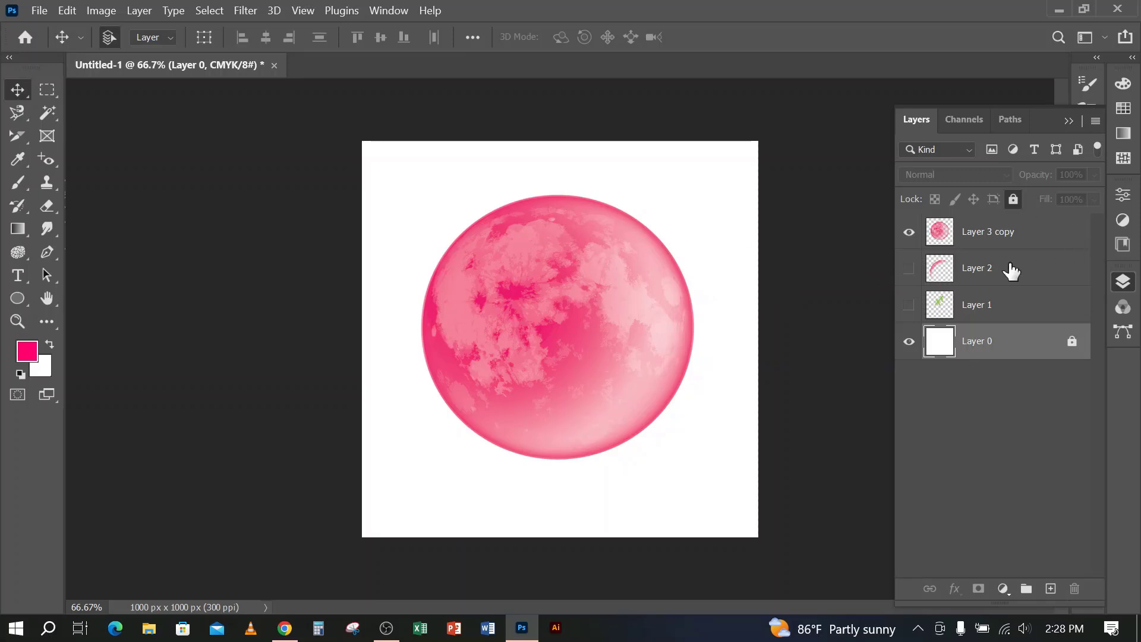
click(990, 245)
key(Delete)
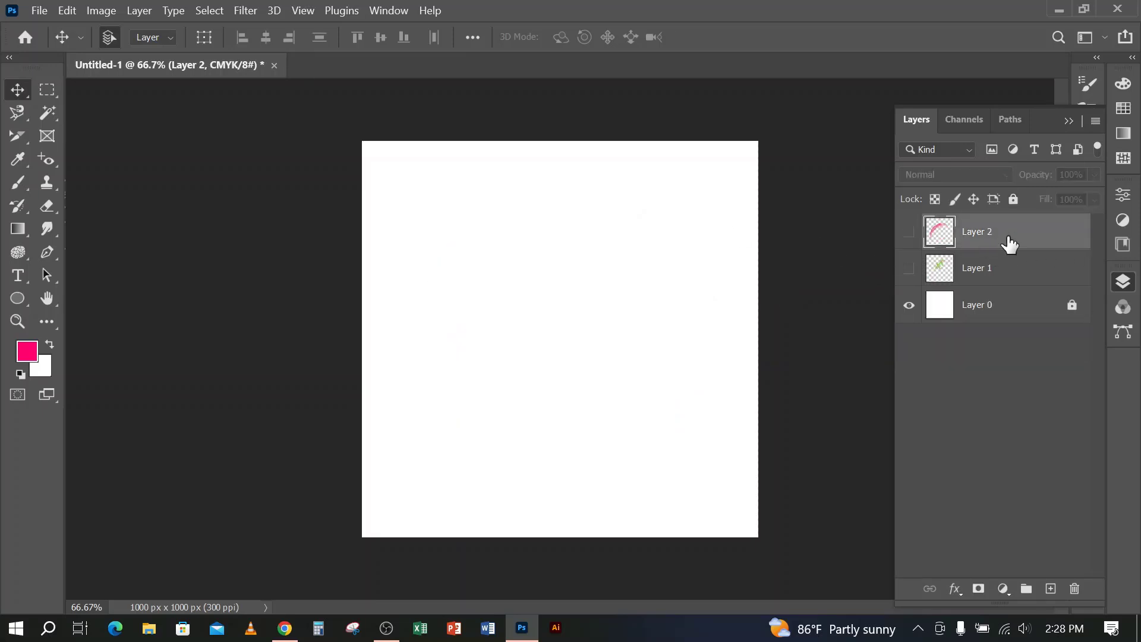
Show the hidden Layer 2 on the canvas, and delete that layer
click(909, 233)
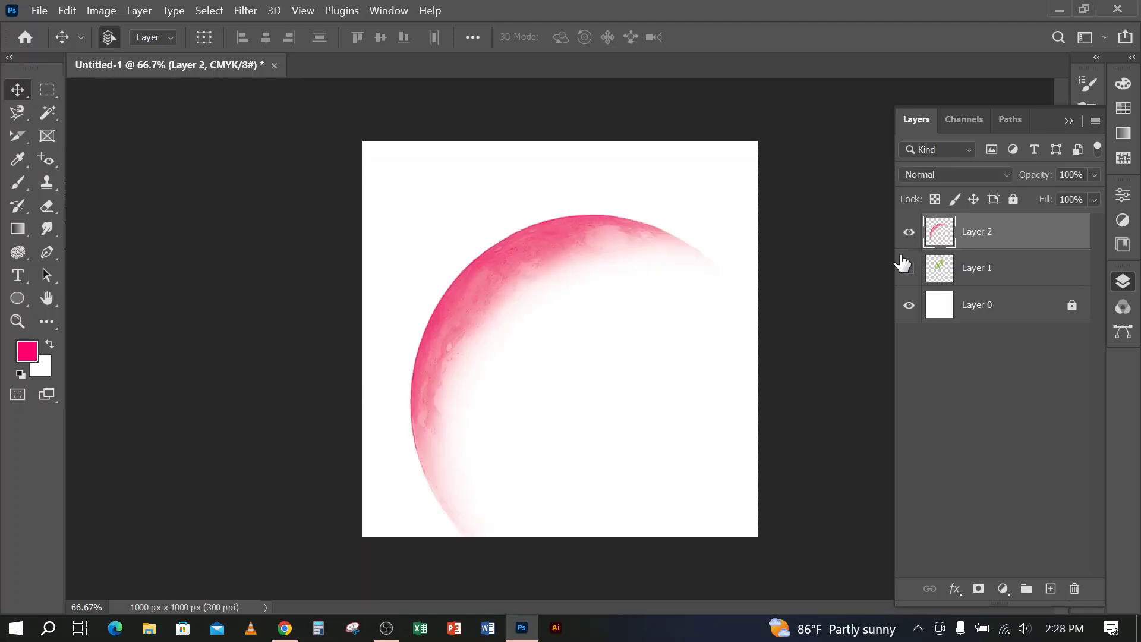
right_click(992, 233)
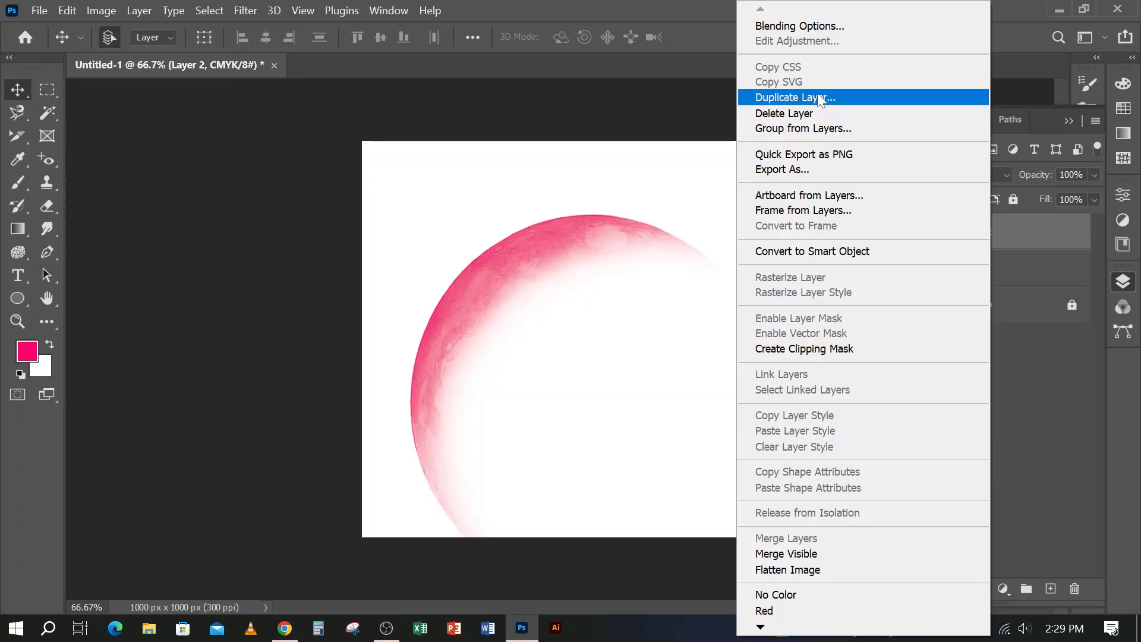
click(1014, 10)
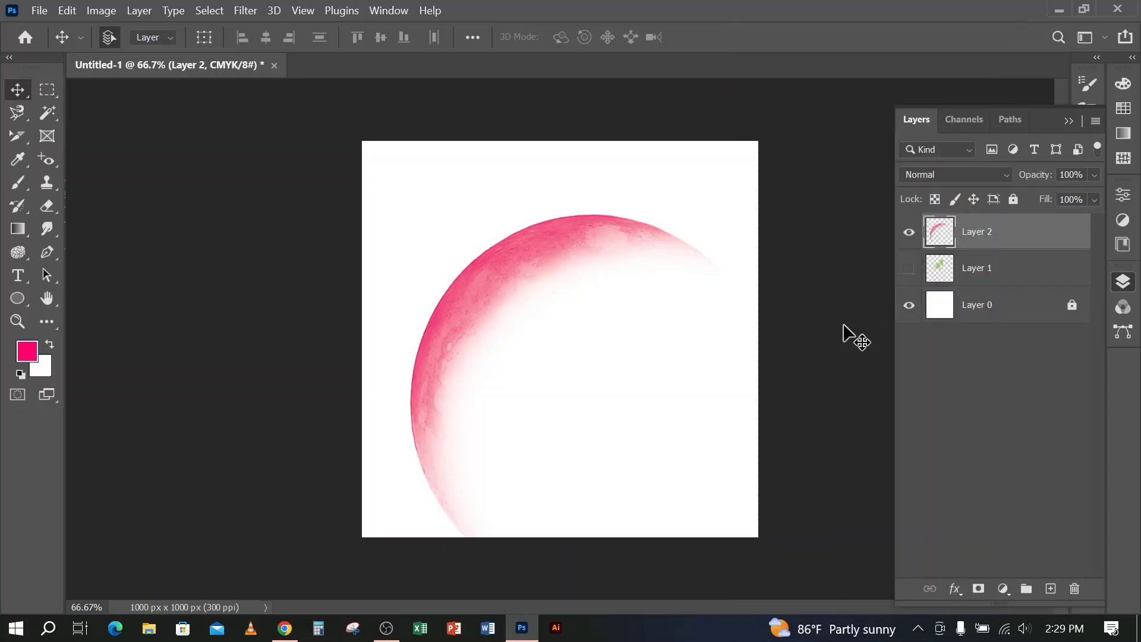
key(Delete)
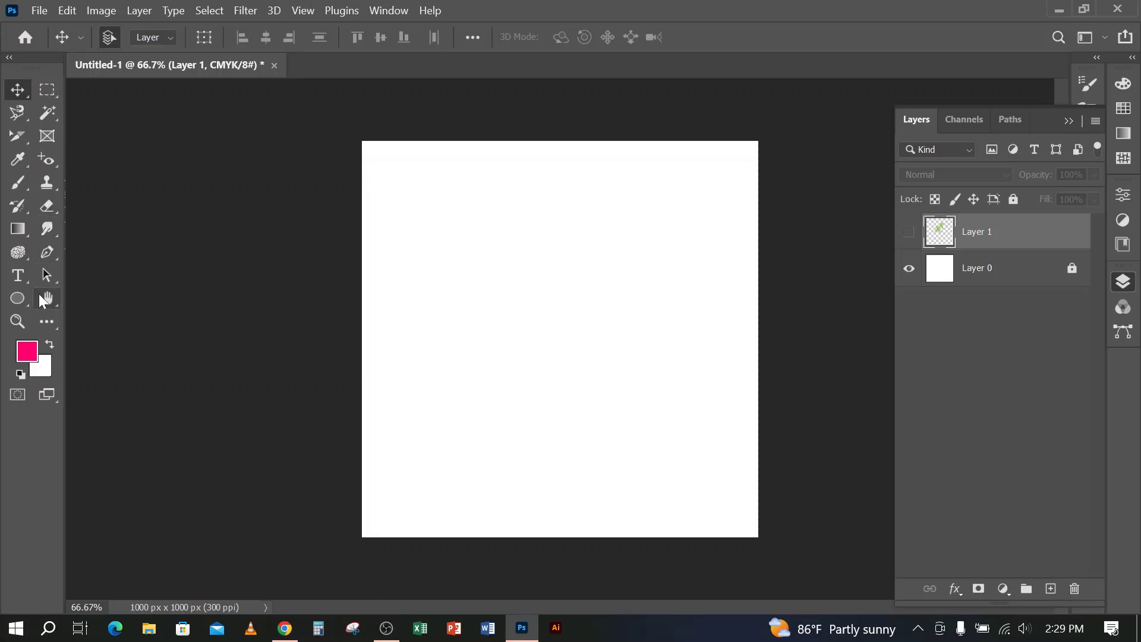
Activate the Pen tool and set its drawing mode to Shape
click(48, 256)
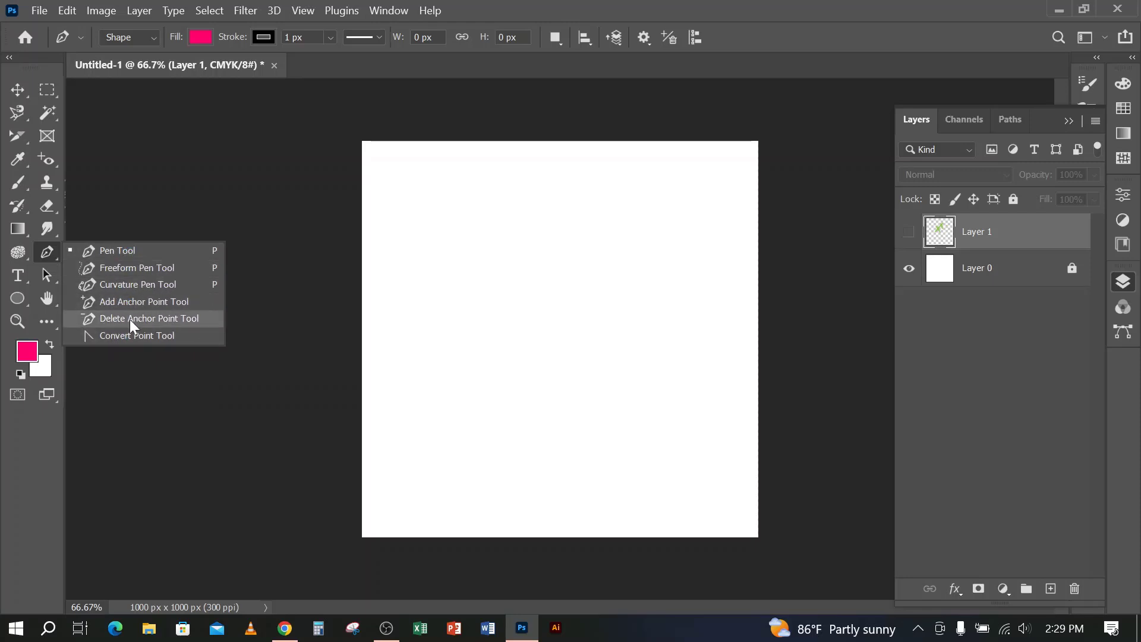
click(128, 250)
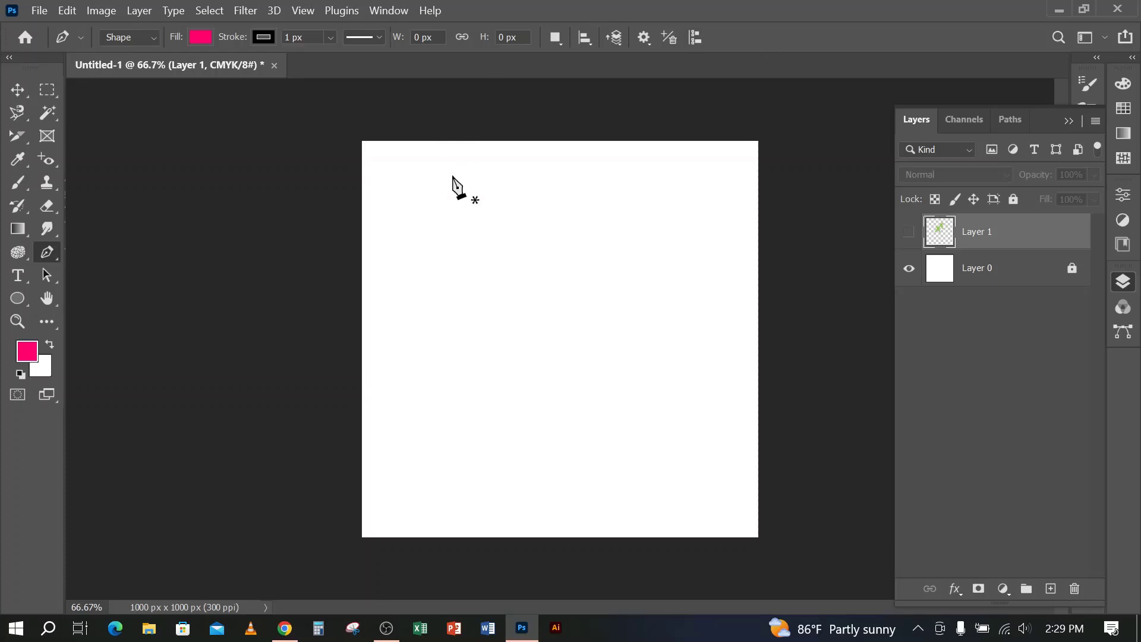
click(138, 37)
click(138, 37)
click(138, 37)
click(138, 36)
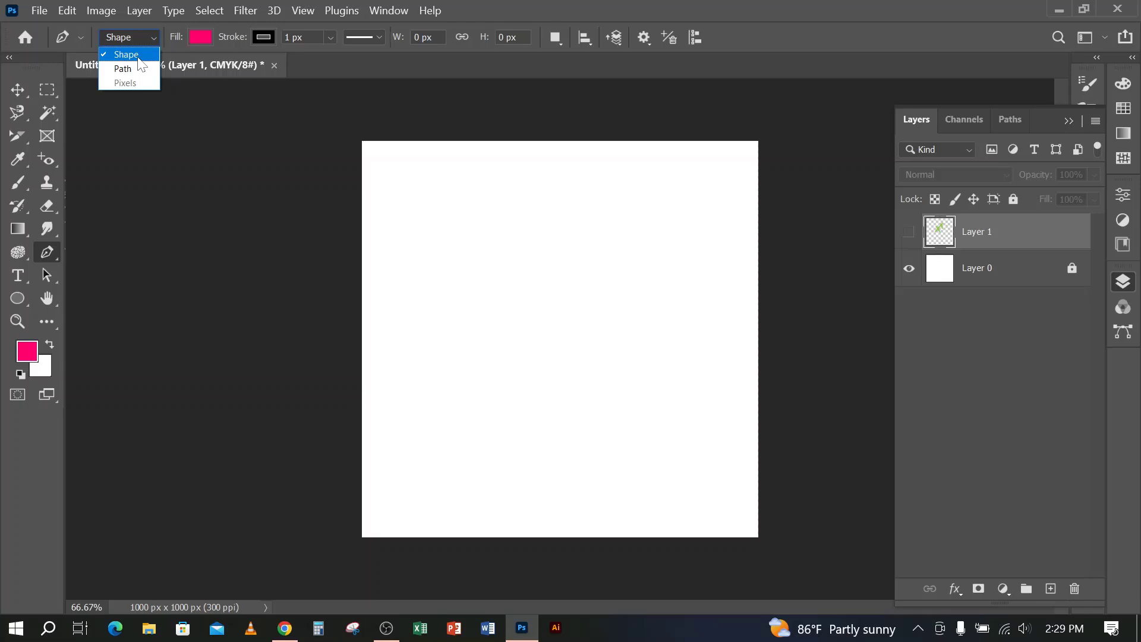
click(130, 54)
click(18, 299)
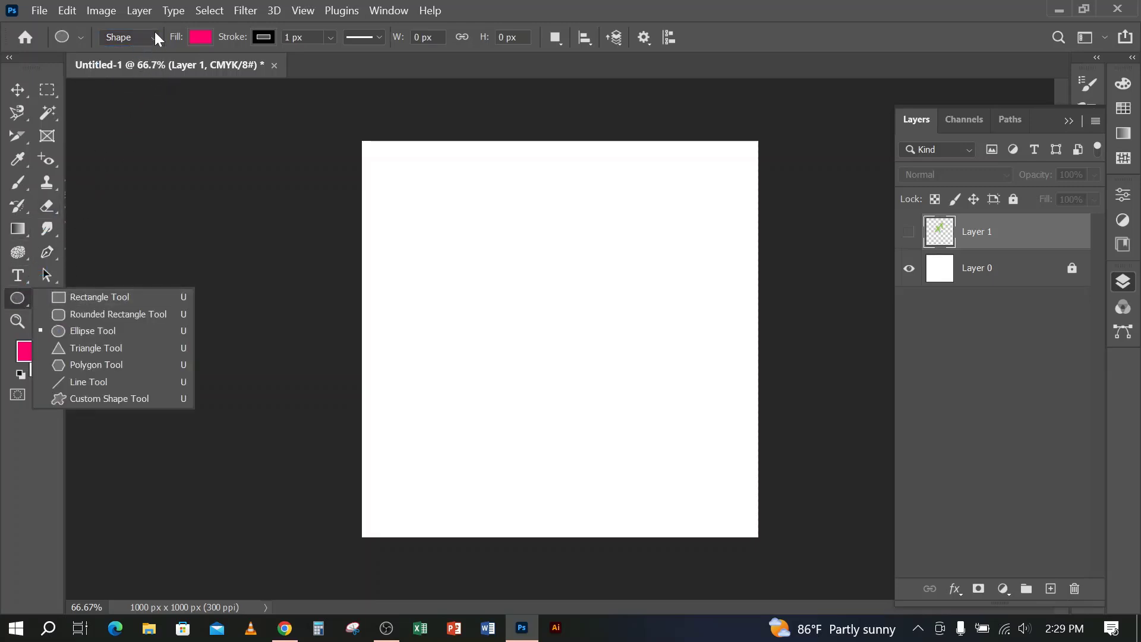
click(49, 254)
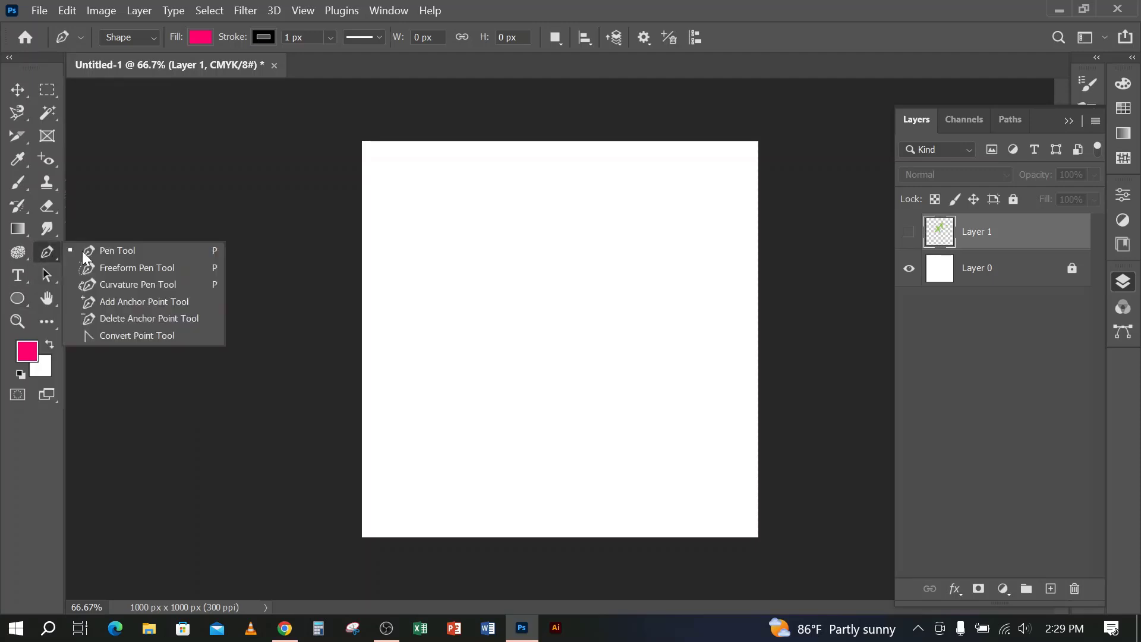
click(82, 251)
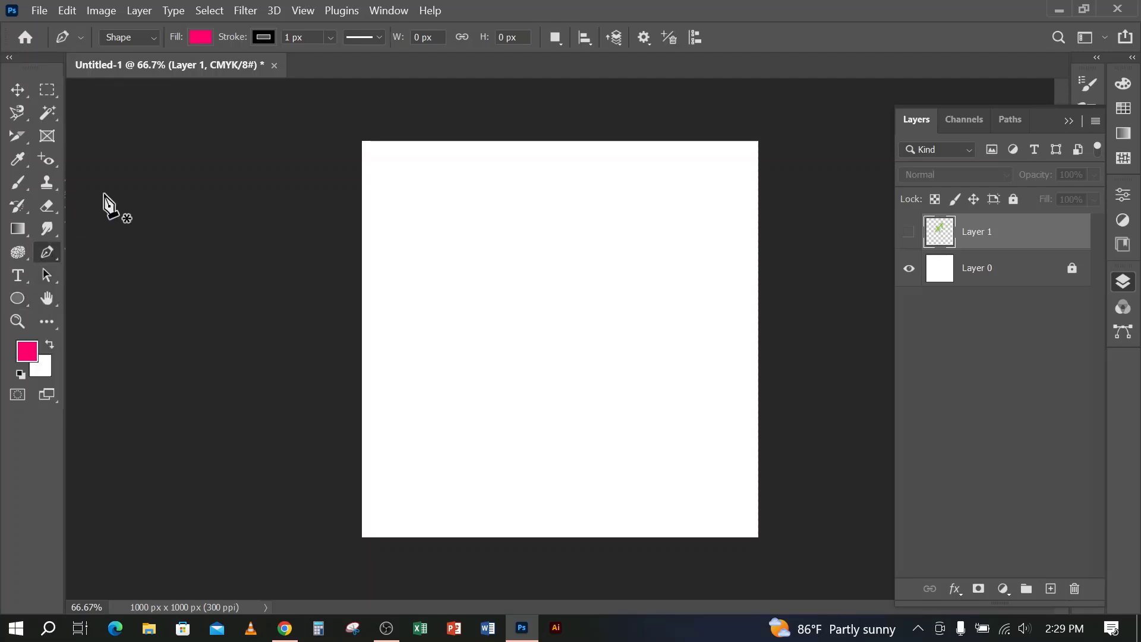
click(134, 37)
click(121, 52)
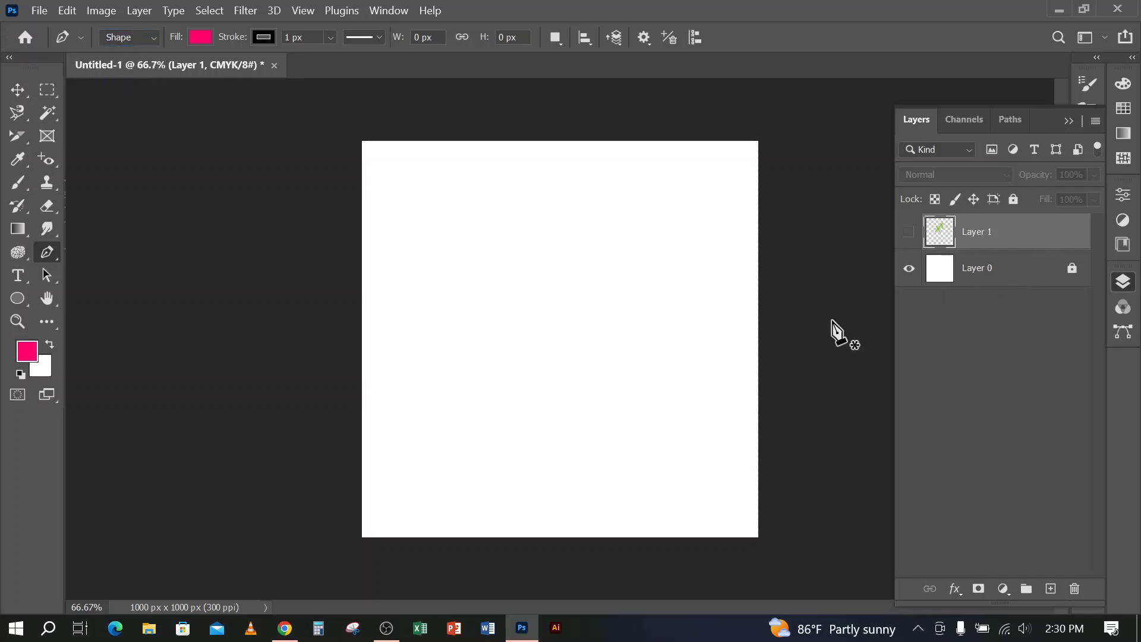
Draw a closed, curved pink shape of about 619 by 616 px with four anchor points around the canvas's centre-left
click(429, 300)
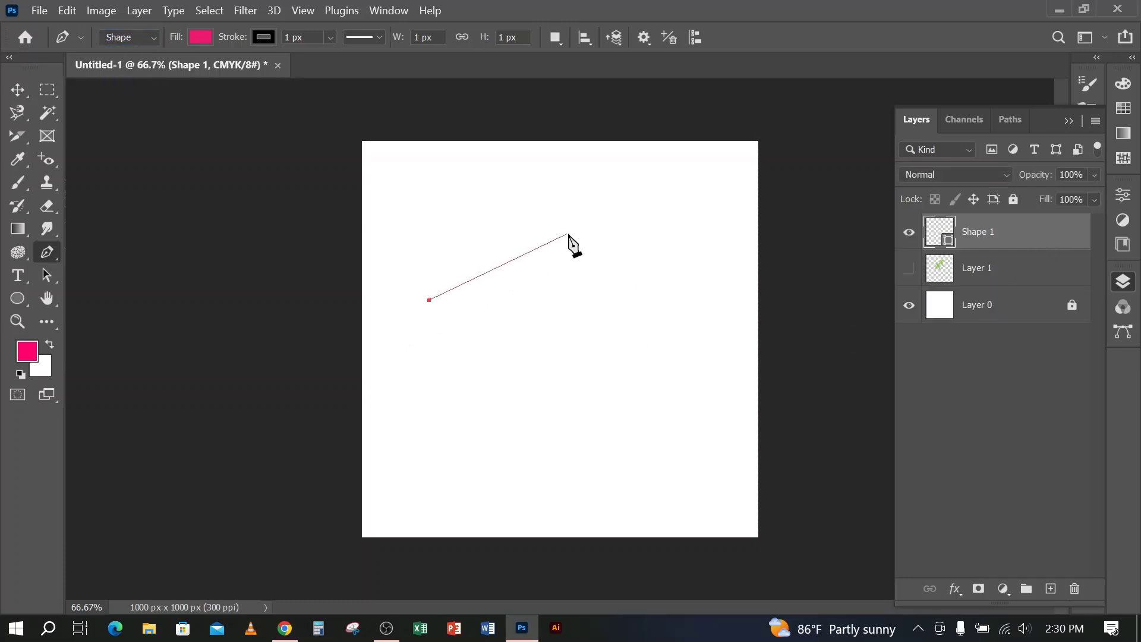
drag(569, 236, 659, 368)
drag(617, 411, 516, 439)
drag(436, 392, 419, 327)
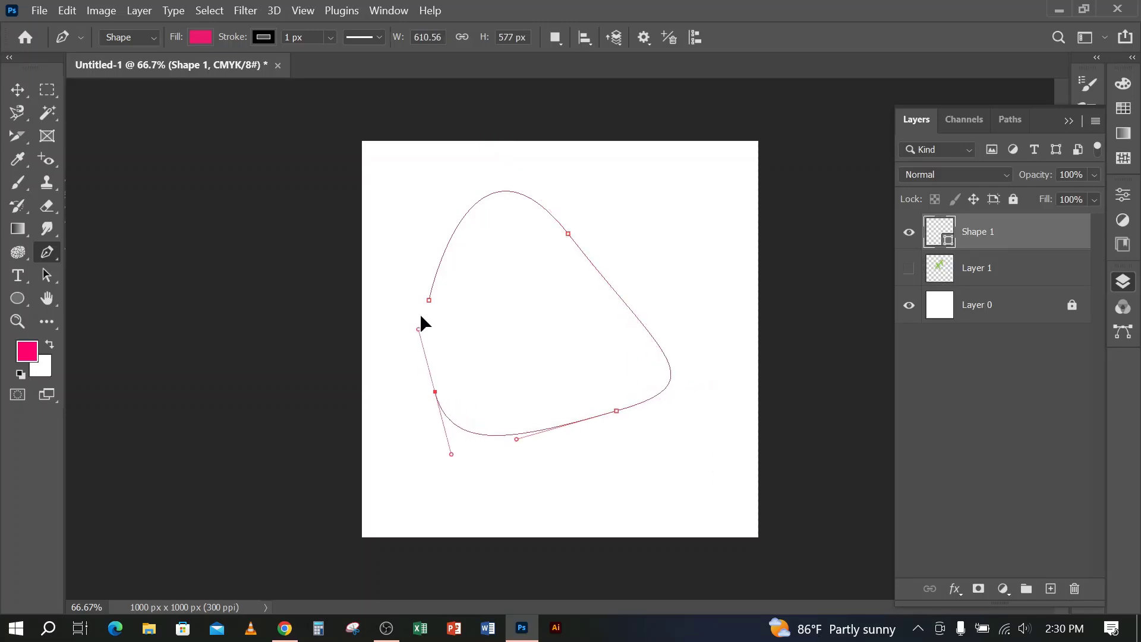
click(429, 300)
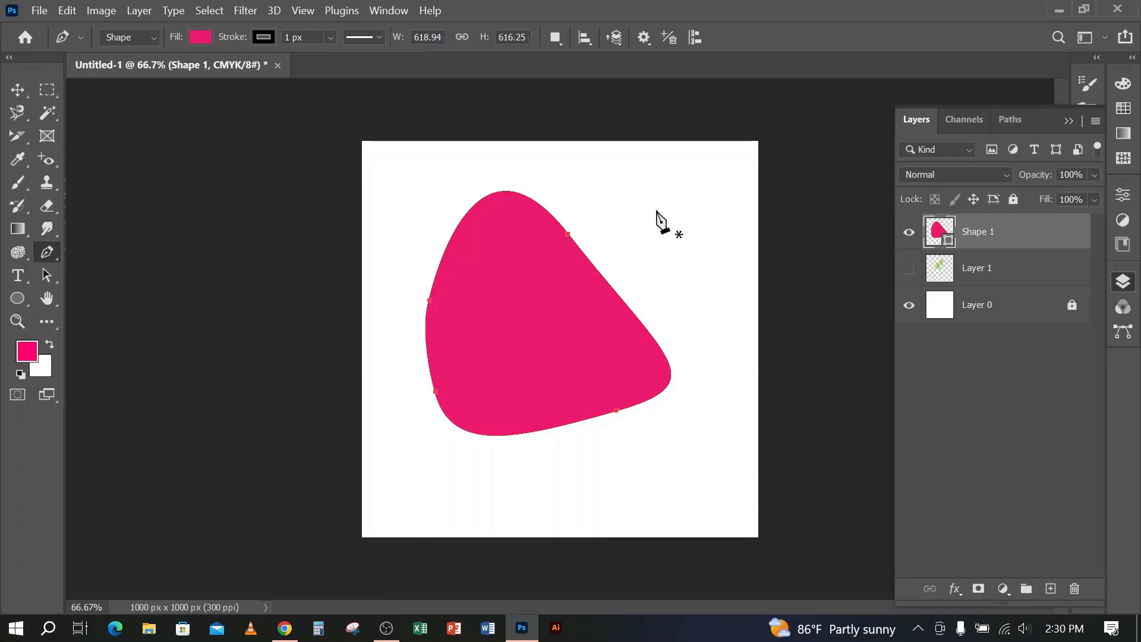
Draw a second closed, curved shape of about 339 by 334 px with three anchor points in the canvas's upper-right area
drag(622, 191, 630, 185)
drag(733, 250, 712, 311)
drag(650, 286, 615, 227)
click(622, 191)
click(622, 191)
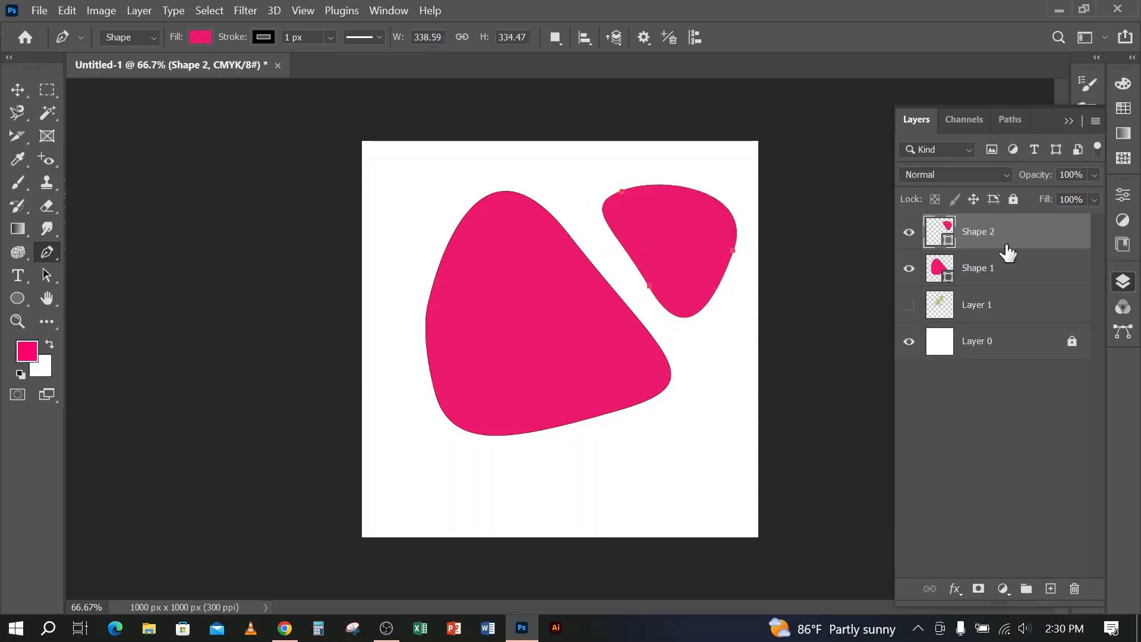
Draw a third closed shape of about 431 by 277 px with four anchor points below the large shape
click(571, 482)
drag(671, 417, 715, 468)
drag(669, 506, 603, 516)
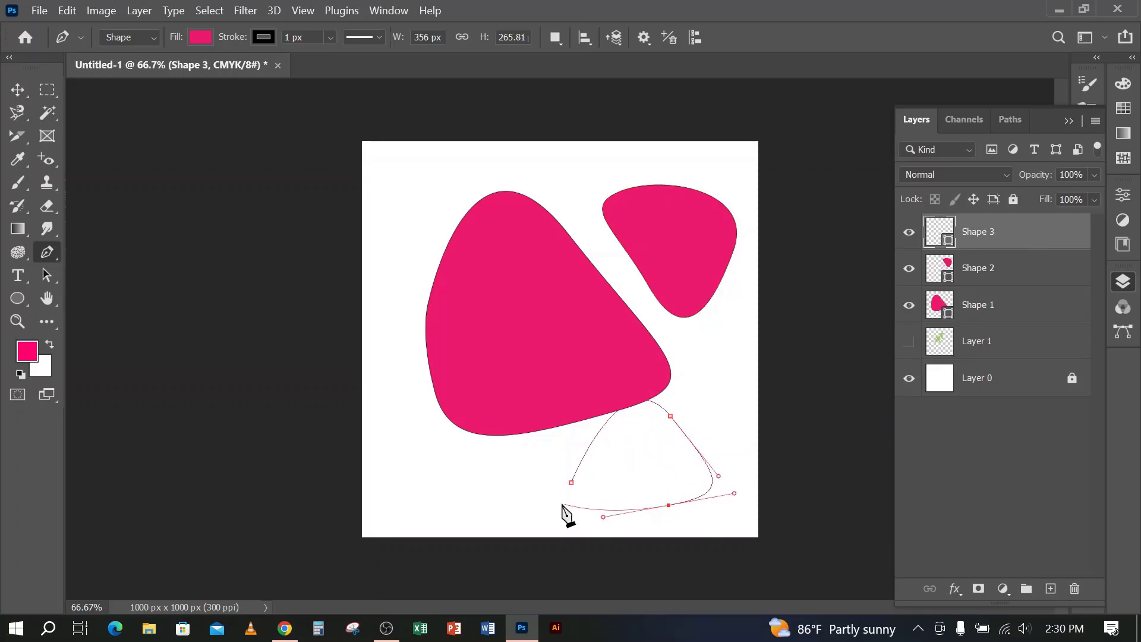
click(541, 500)
click(571, 482)
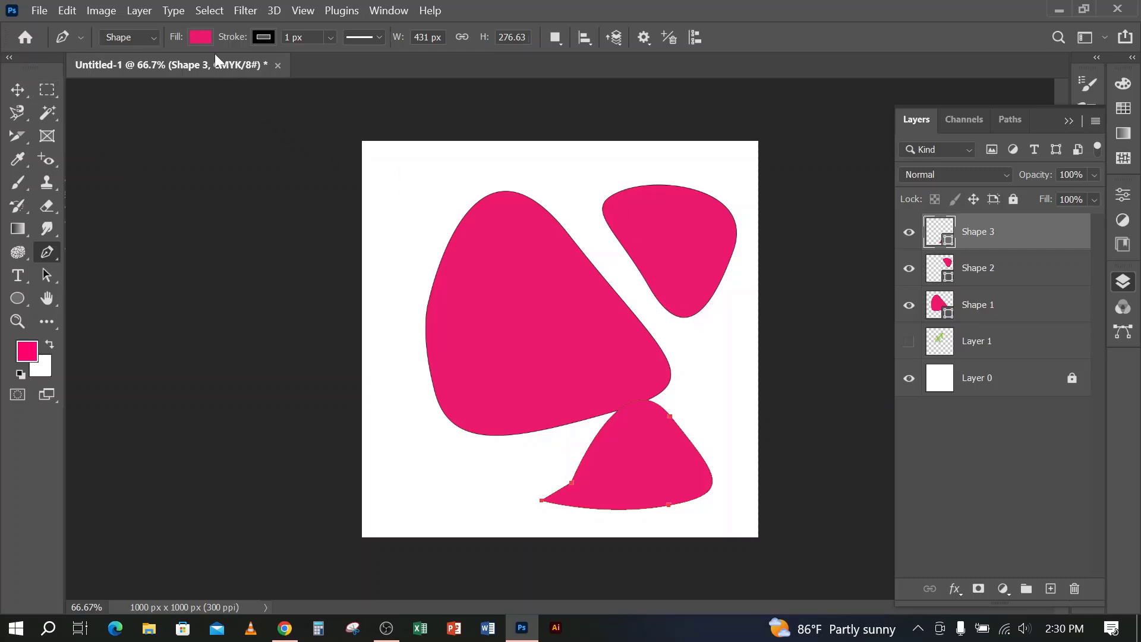
Remove the stroke colour from Shape 3
click(263, 37)
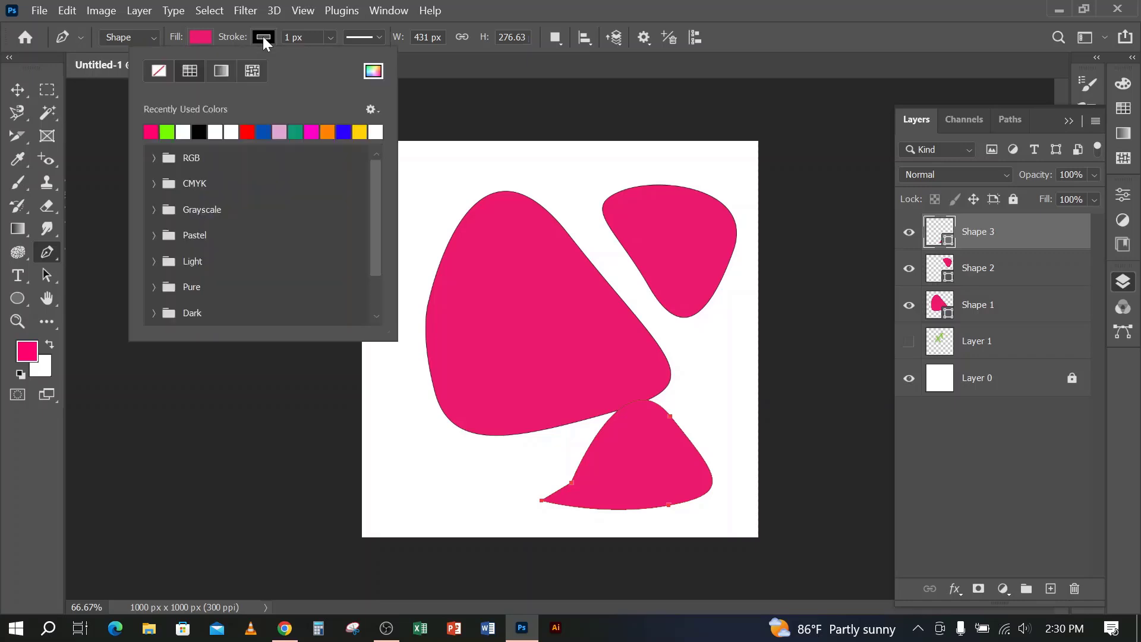
click(161, 71)
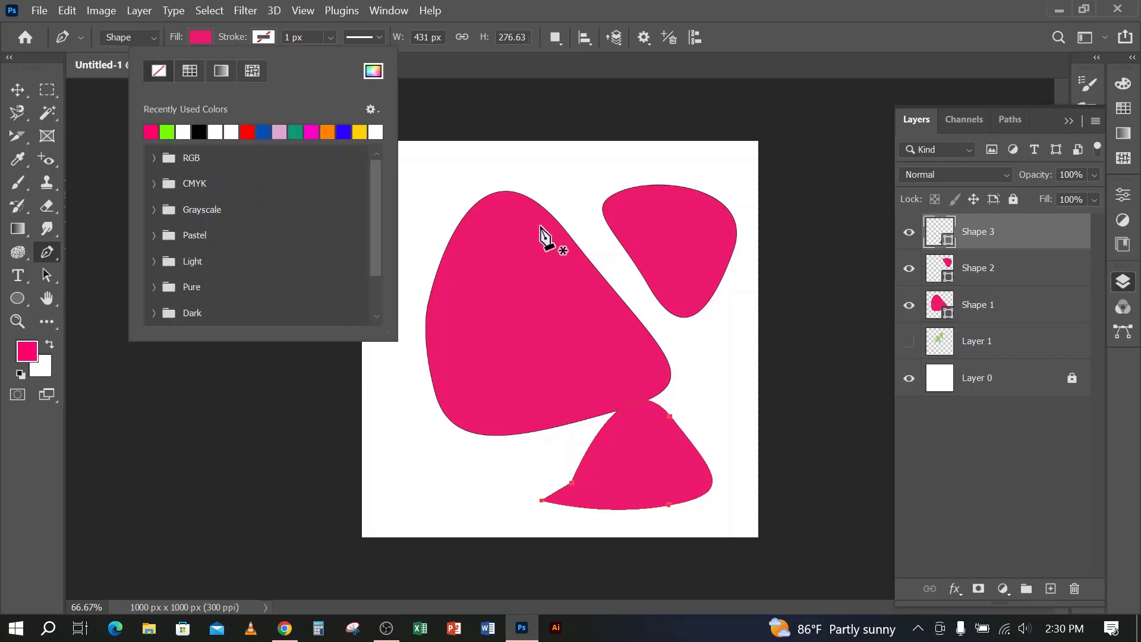
click(1016, 238)
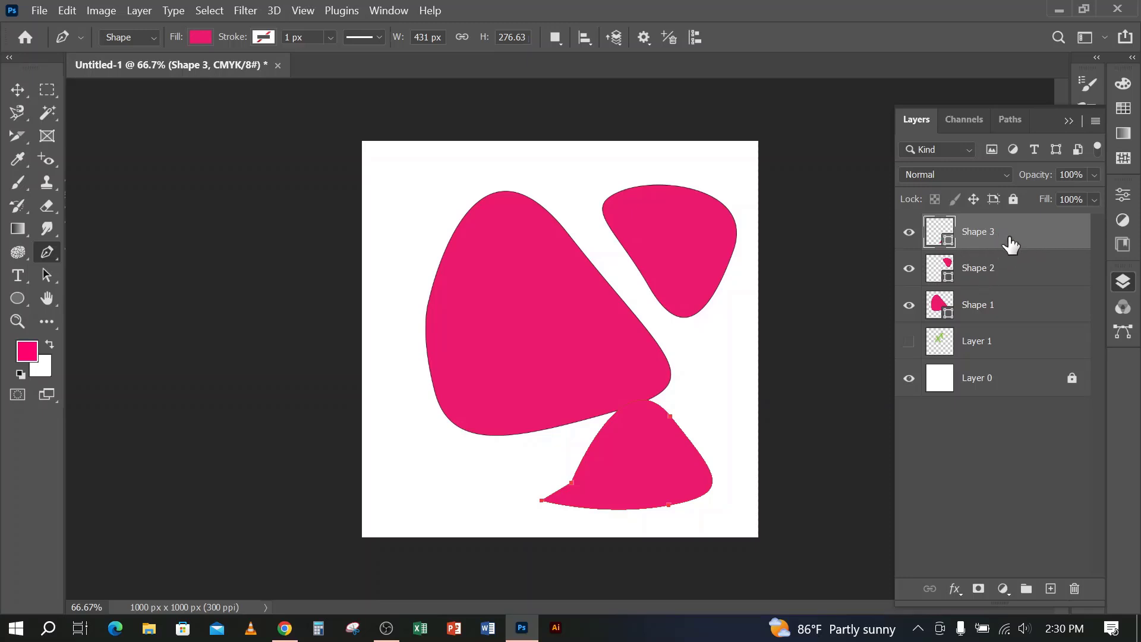
Remove the stroke colour from the large Shape 1
click(1014, 309)
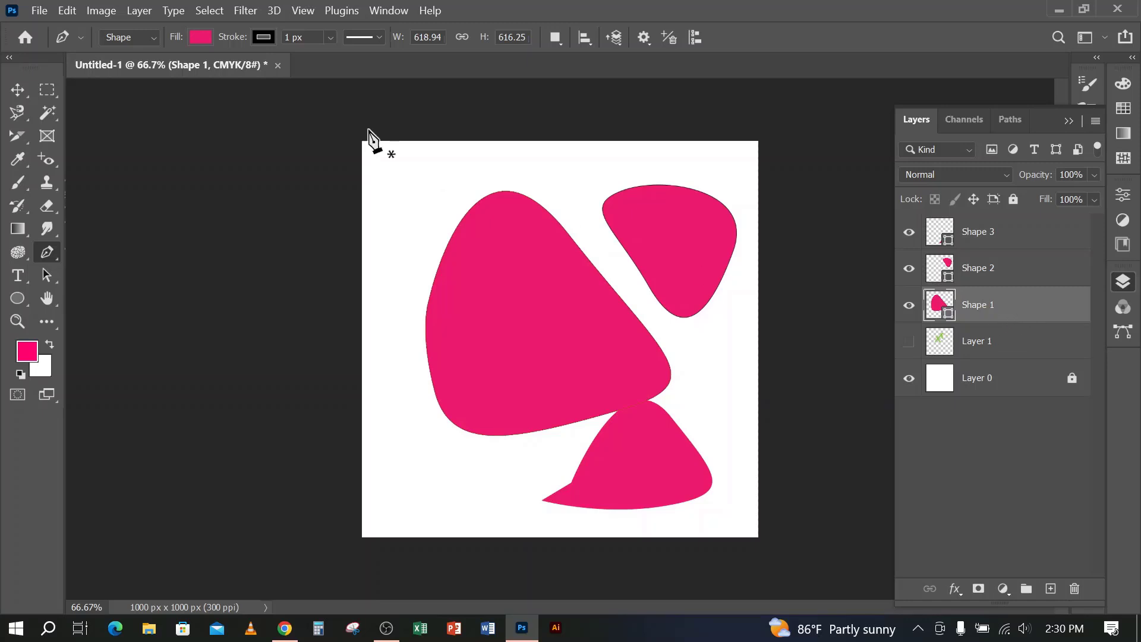
click(268, 37)
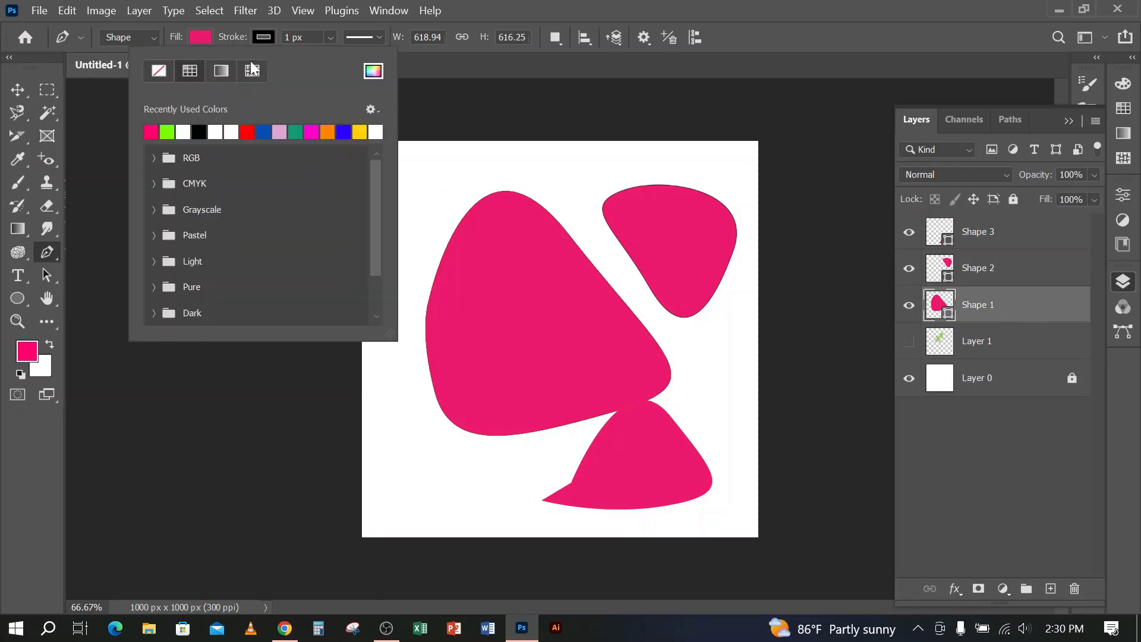
click(158, 70)
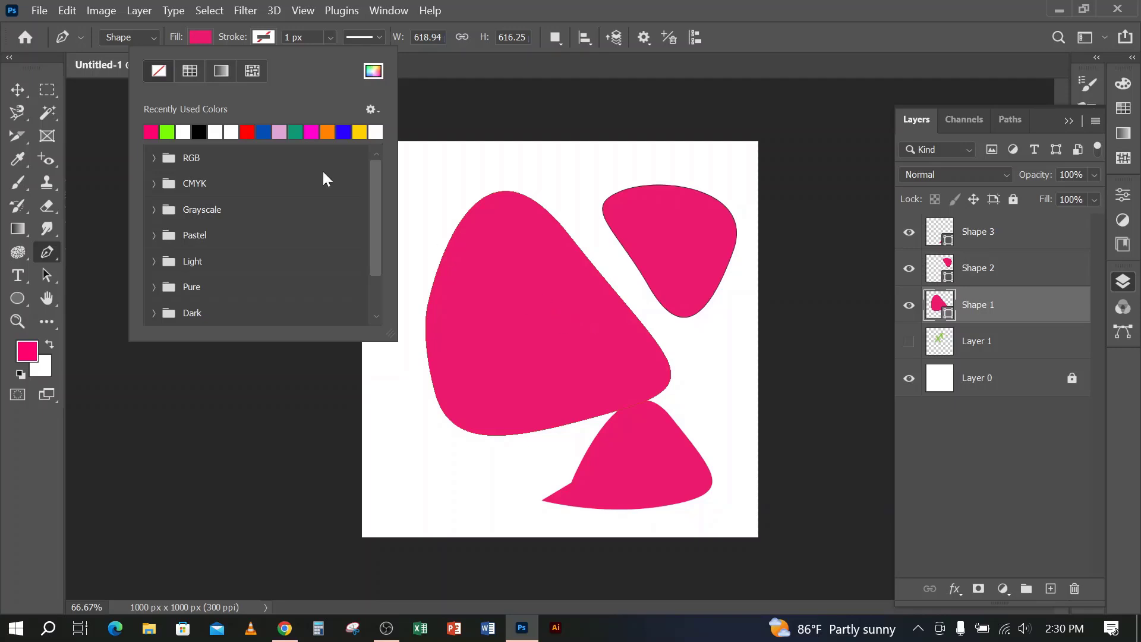
Try red and then orange from the recently used colours as the fill of Shape 1
click(202, 37)
click(202, 37)
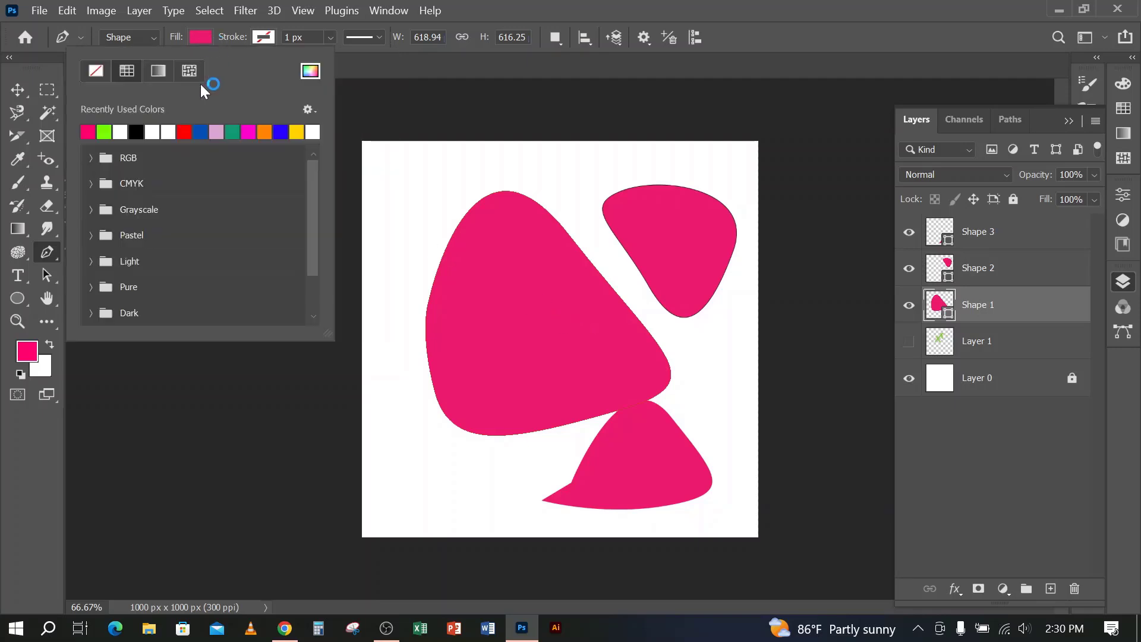
click(184, 131)
click(264, 131)
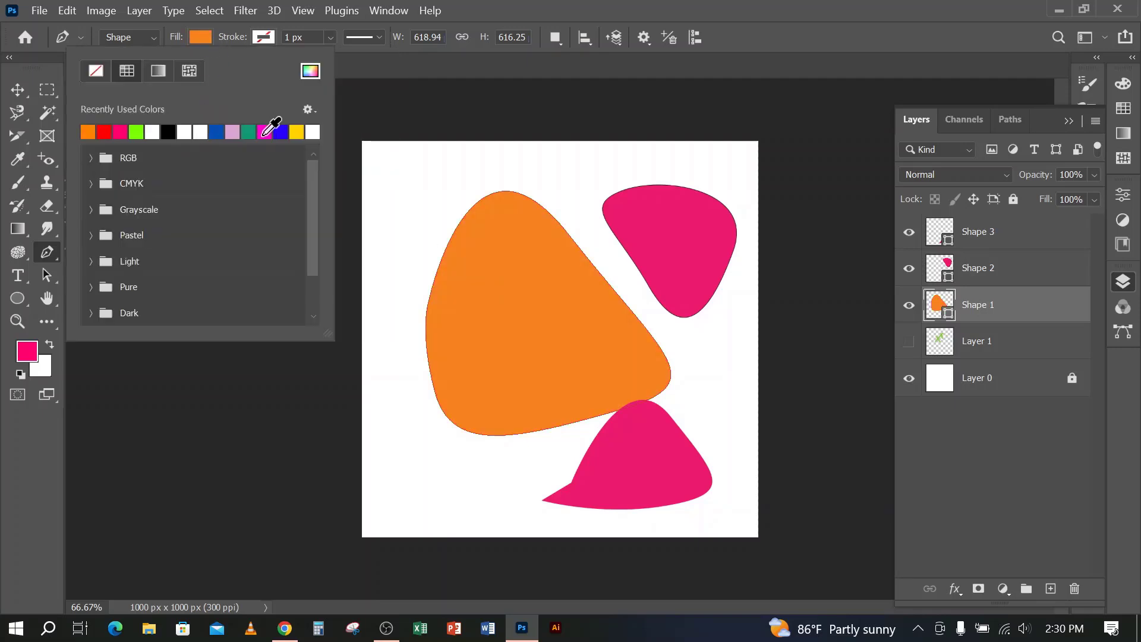
click(761, 7)
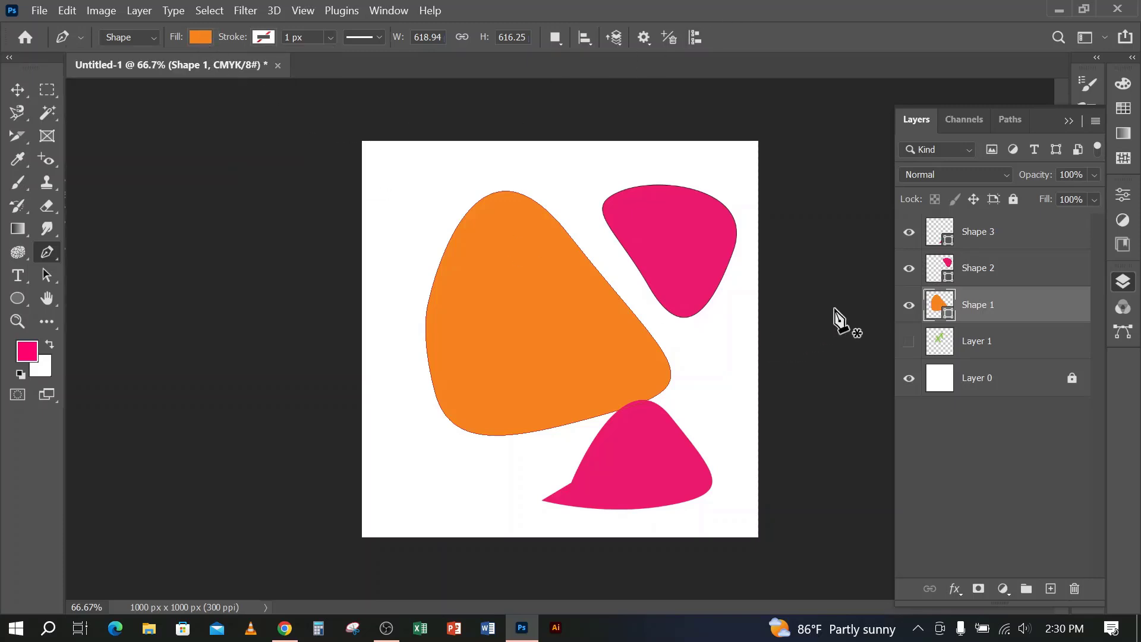
Change the fill of Shape 1 to green 34a901 in the Color Picker
double_click(949, 317)
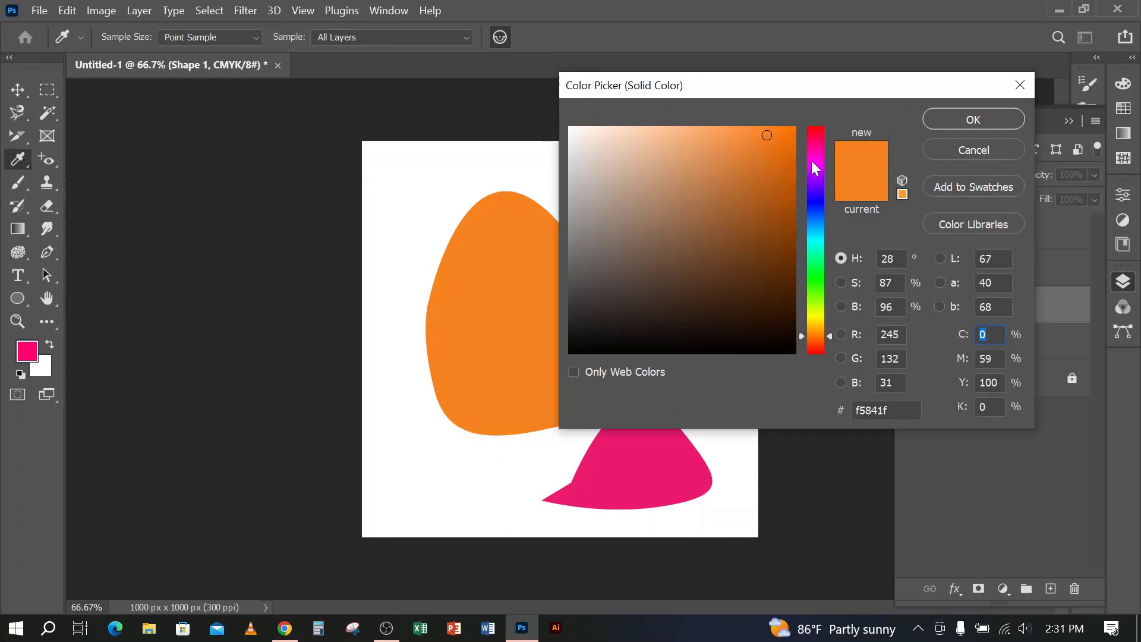
drag(815, 189, 818, 135)
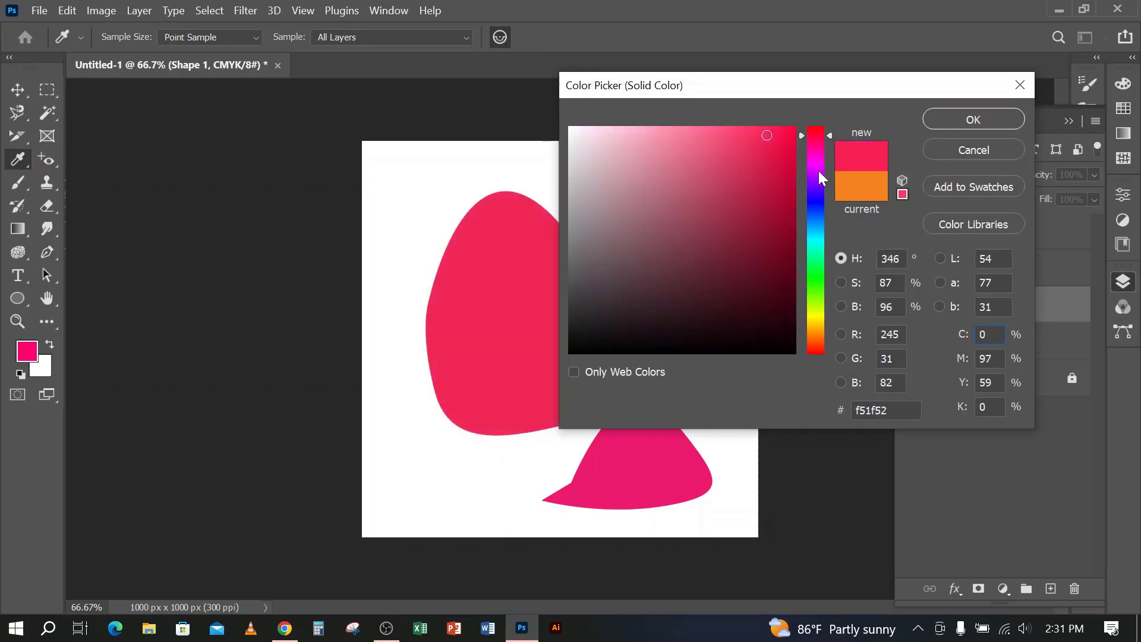
click(834, 269)
drag(834, 270, 834, 289)
click(794, 204)
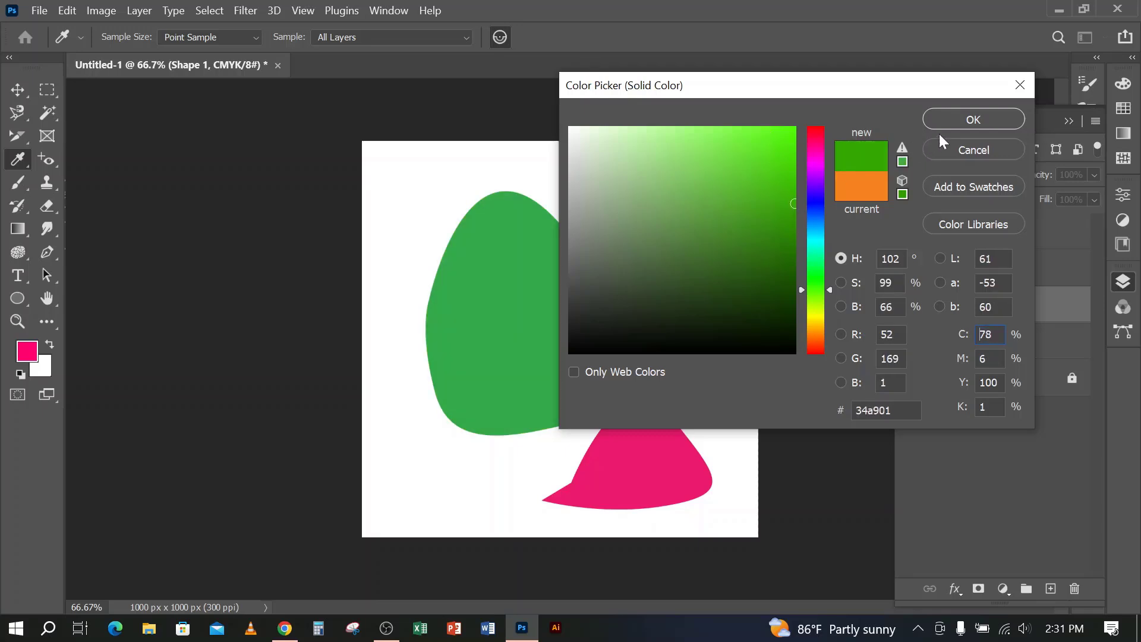
click(957, 122)
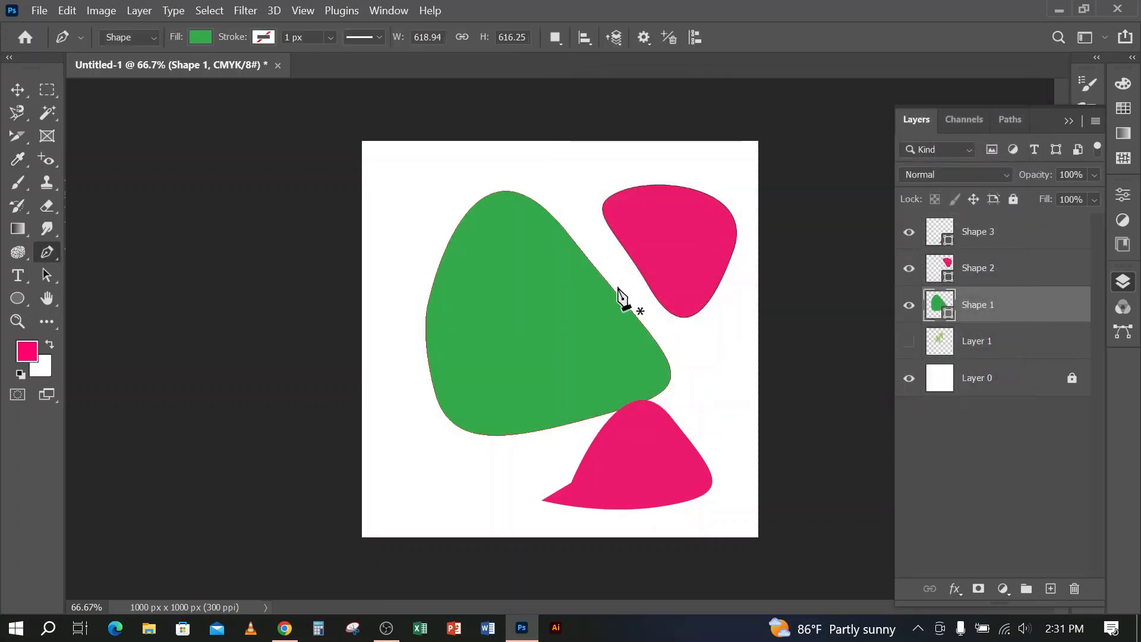
Move the green Shape 1 slightly up and to the left, and return to the Pen tool's path operations
click(18, 89)
drag(559, 294, 523, 276)
click(48, 250)
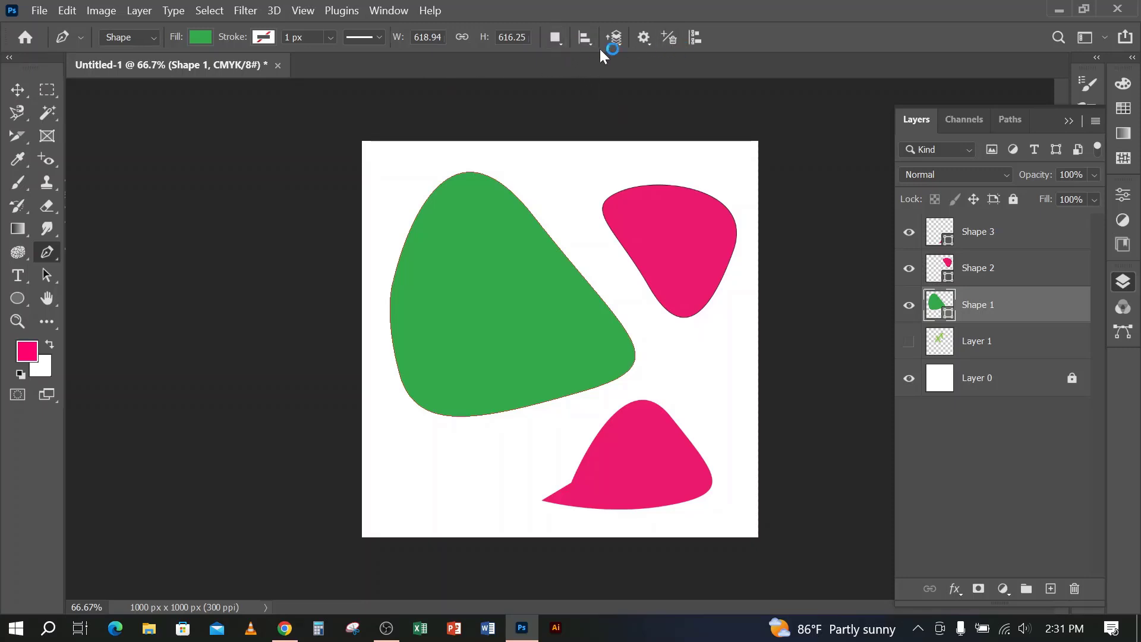
click(558, 38)
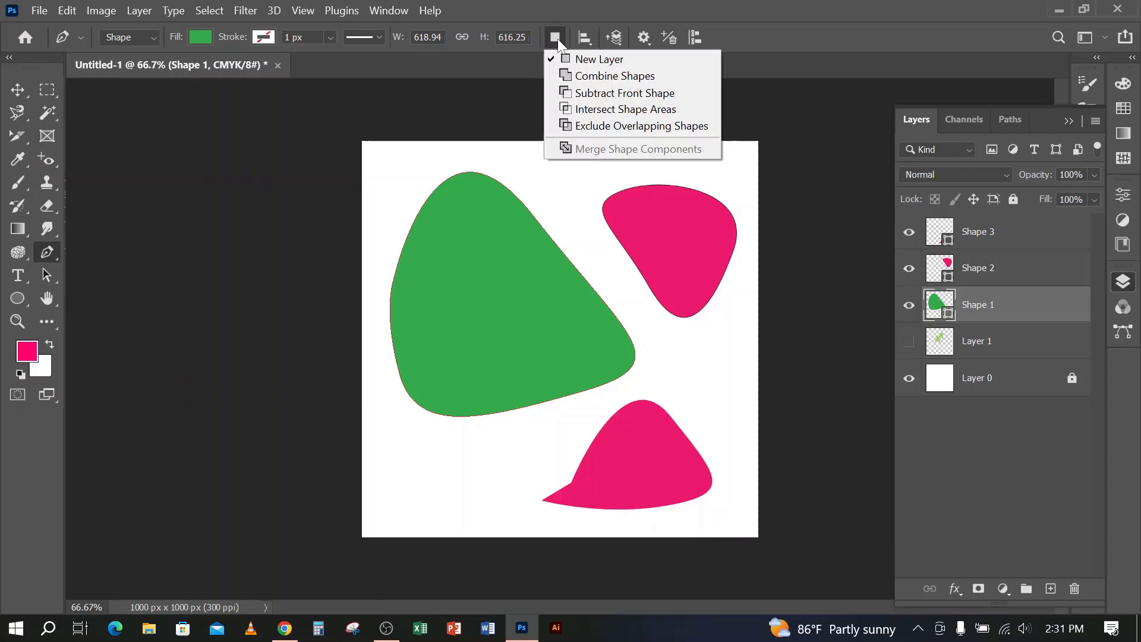
Delete the layers Shape 1, Shape 2 and Shape 3 together, and delete Layer 1
shift+click(1003, 239)
key(Delete)
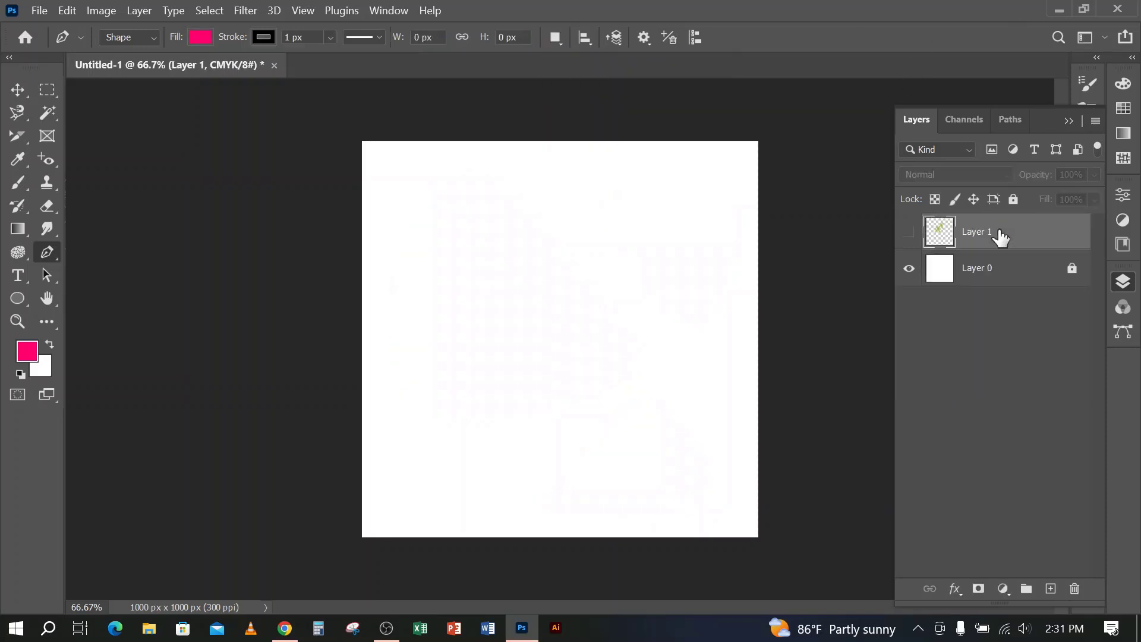
key(Delete)
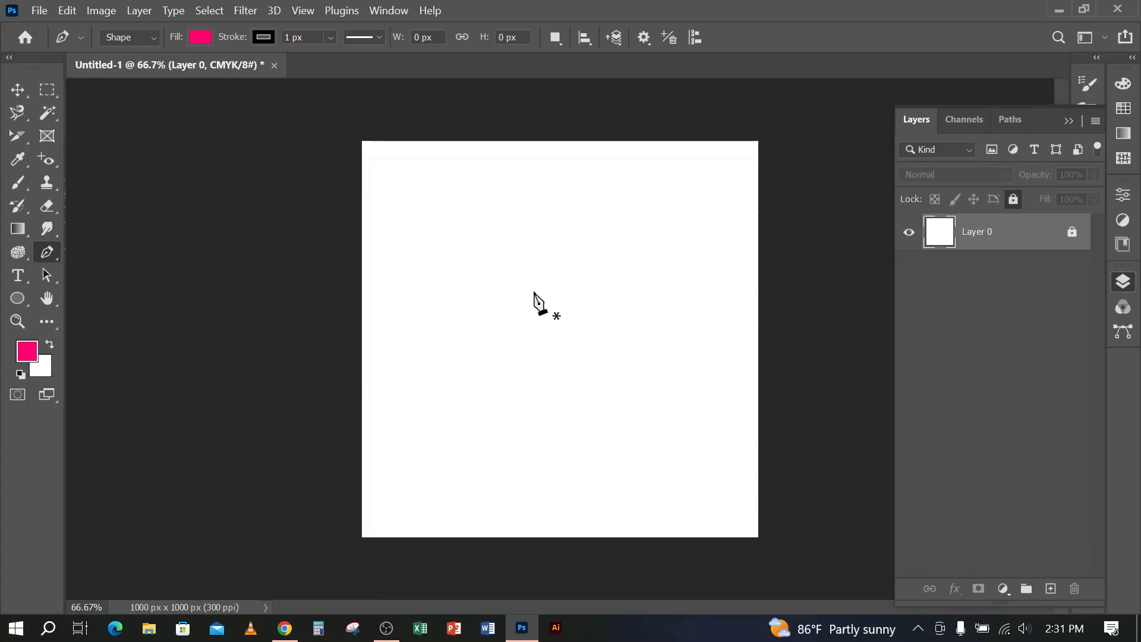
Draw a closed curved pink shape about 621 by 715 px on the canvas with the Pen tool
click(421, 314)
drag(571, 234, 661, 351)
drag(602, 426, 487, 460)
drag(459, 453, 416, 391)
drag(421, 314, 420, 333)
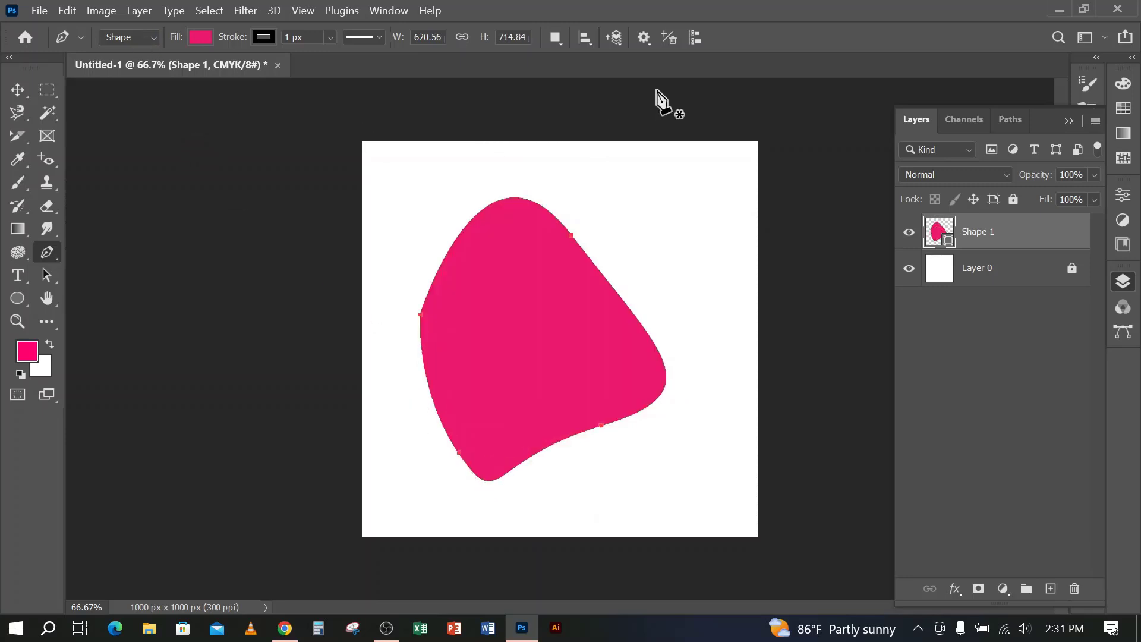
Start a second shape beside the upper edge of the first with two anchor points, and enable Rubber Band for the pen path
click(643, 38)
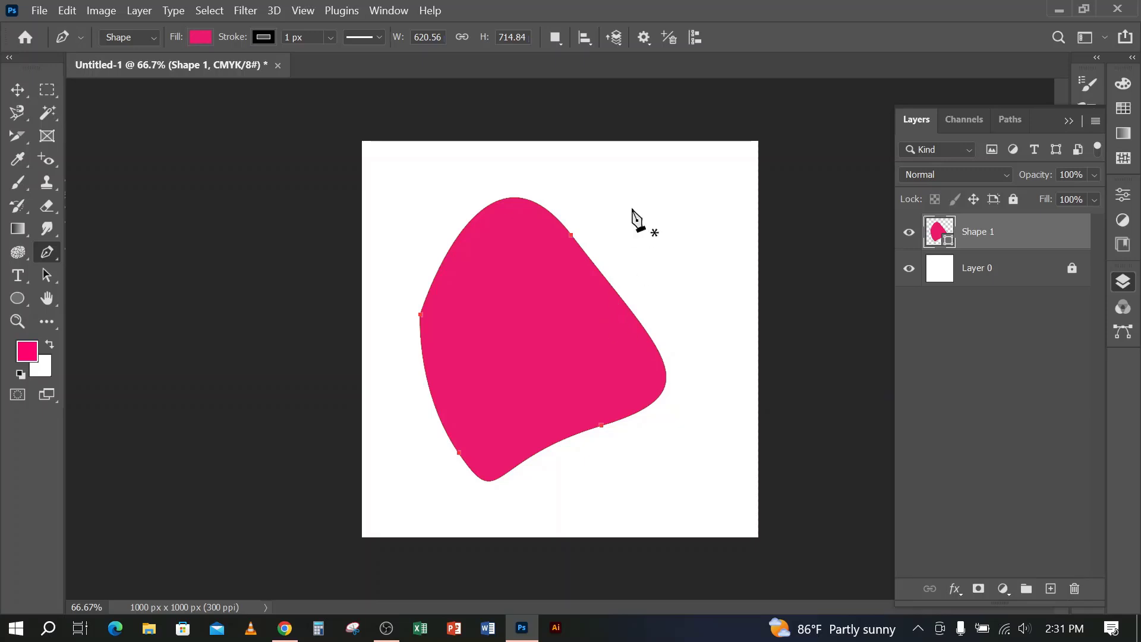
click(609, 188)
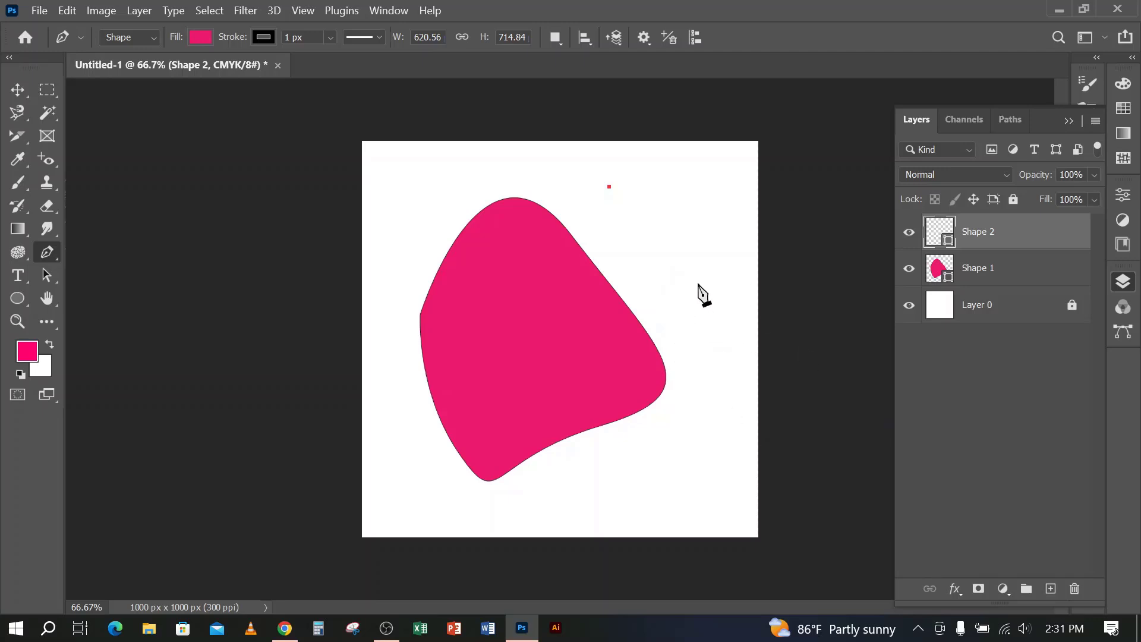
drag(698, 284, 674, 369)
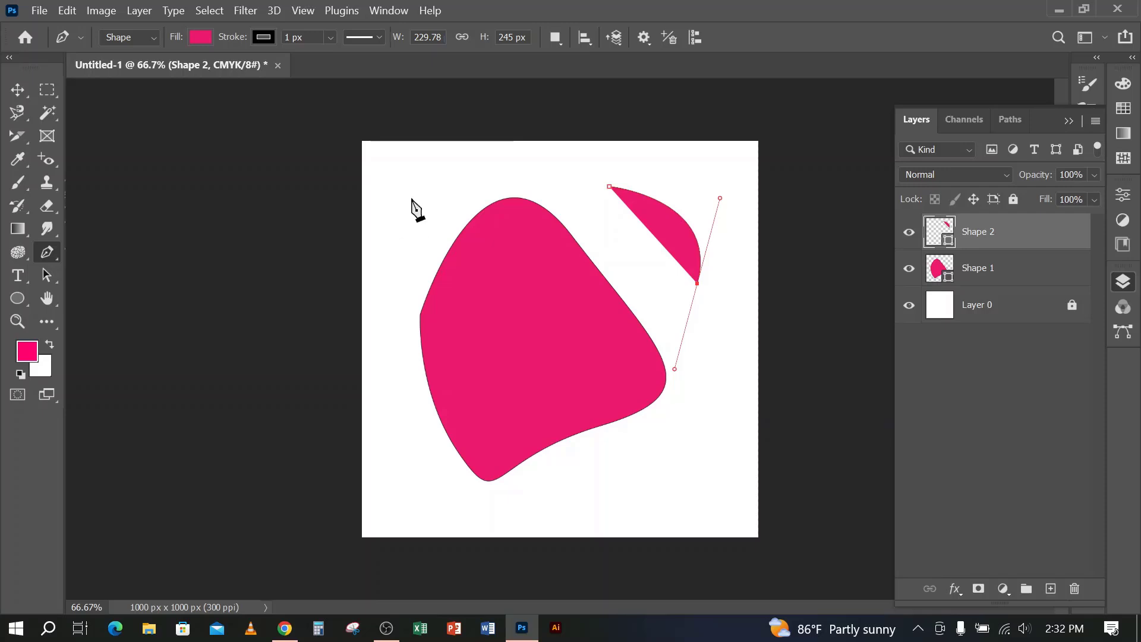
click(640, 36)
click(573, 127)
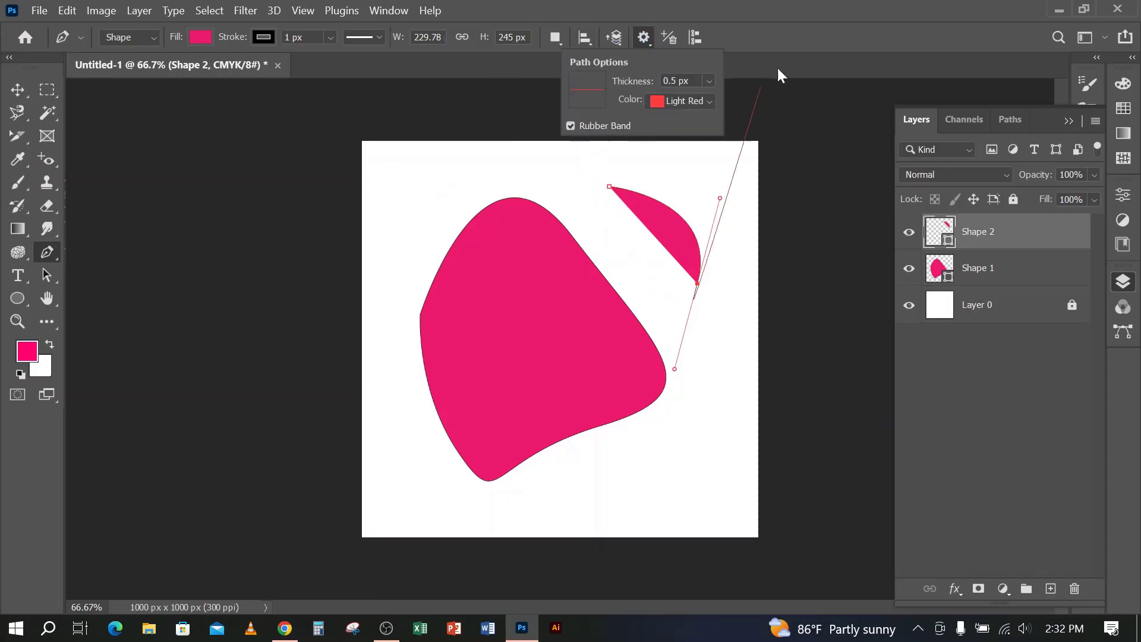
click(777, 66)
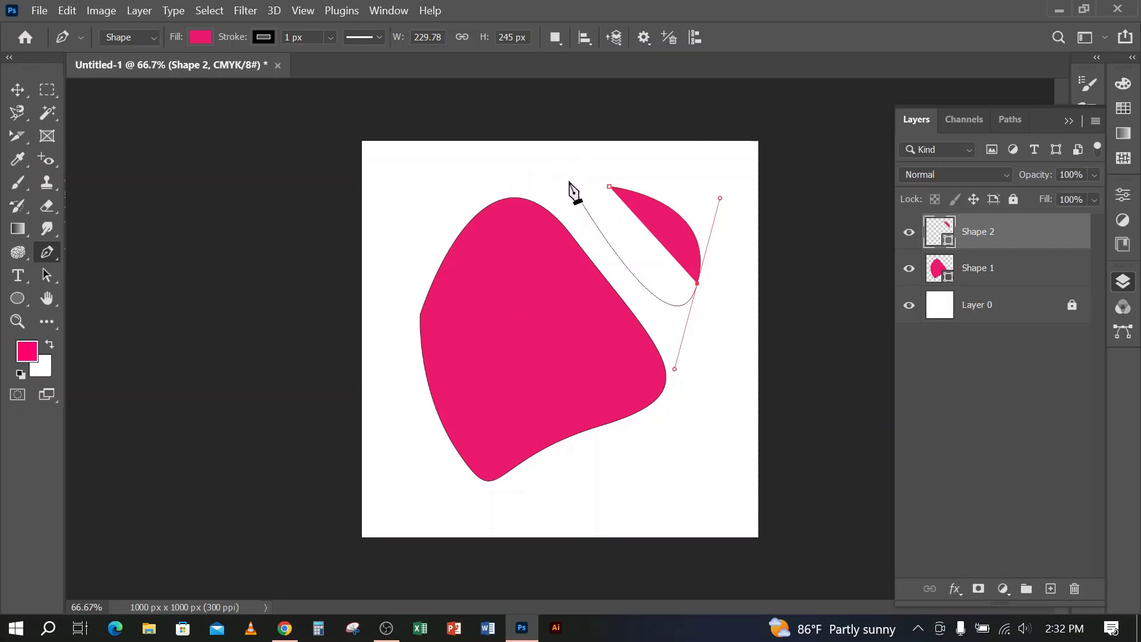
Try extending the second path with curved points around the large shape while toggling Rubber Band, and undo those points
click(569, 180)
drag(433, 181, 406, 274)
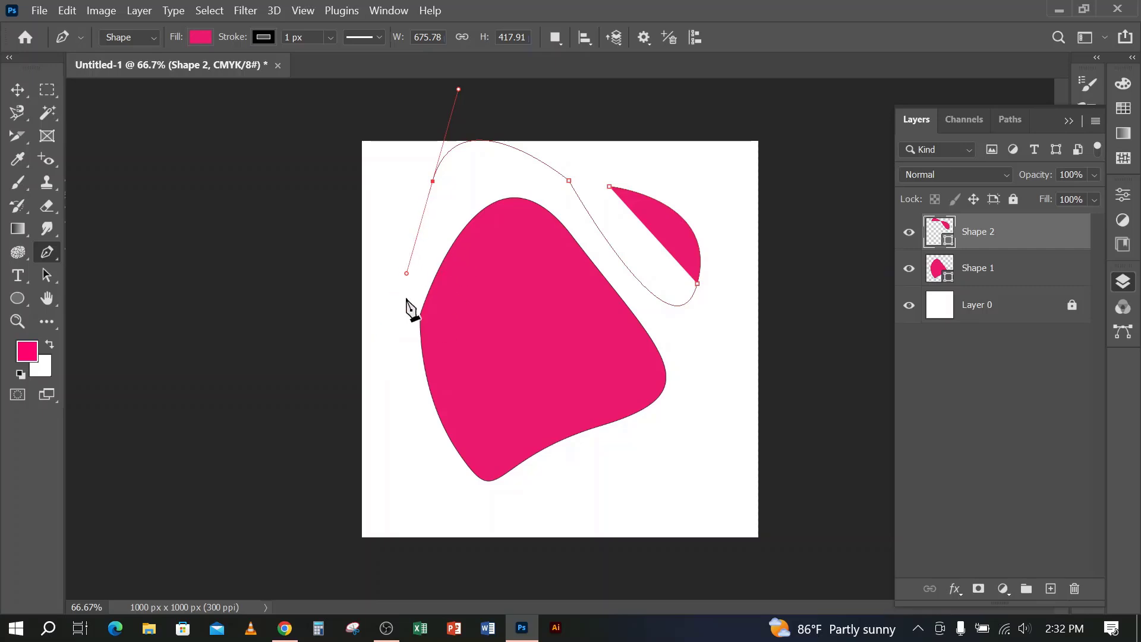
drag(436, 487, 496, 545)
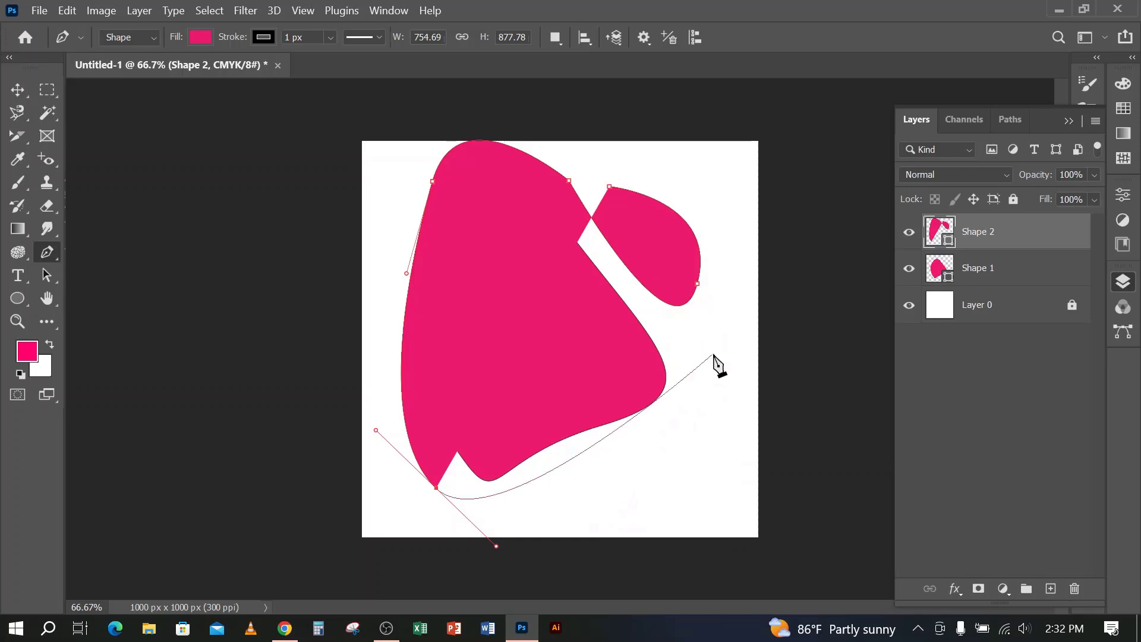
click(647, 37)
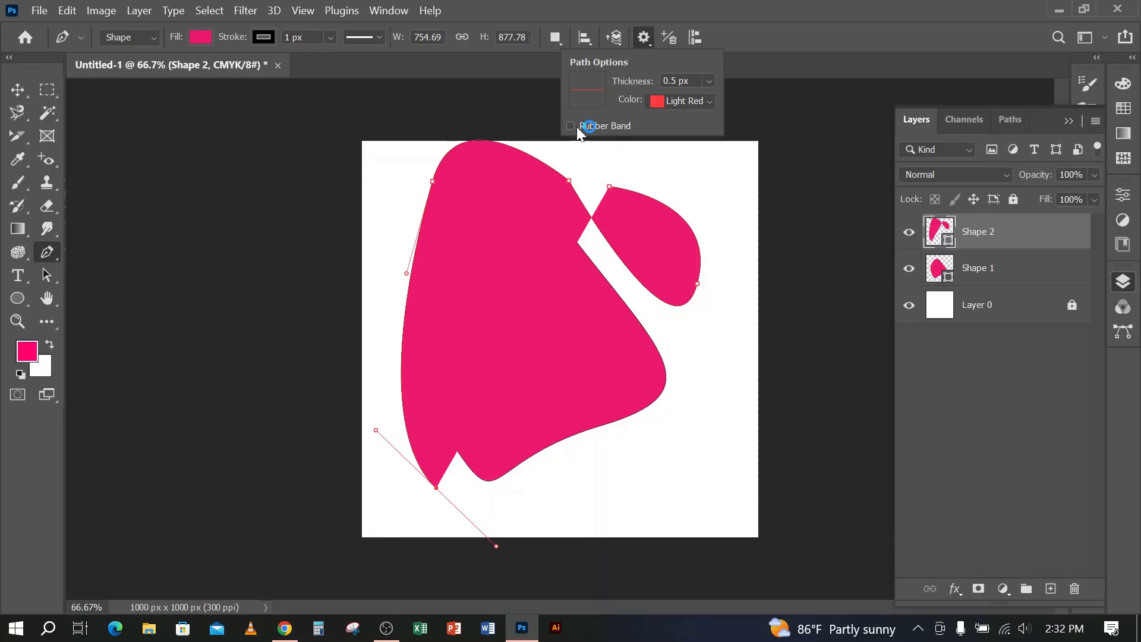
drag(724, 452, 724, 395)
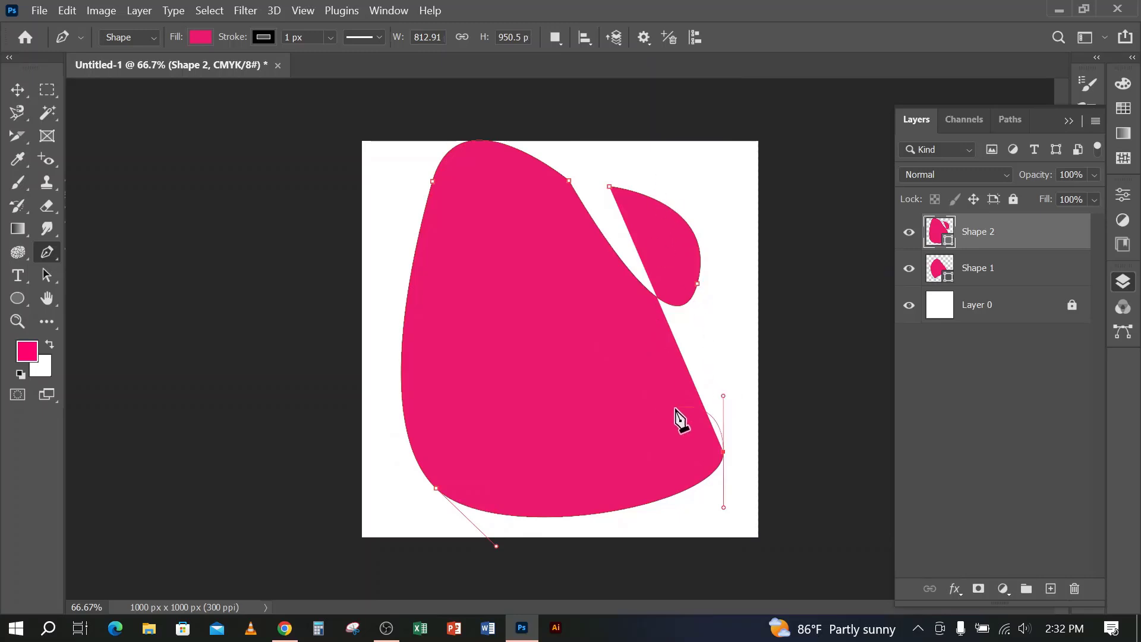
key(ctrl+z)
key(ctrl+z)
key(ctrl+z)
key(ctrl+z)
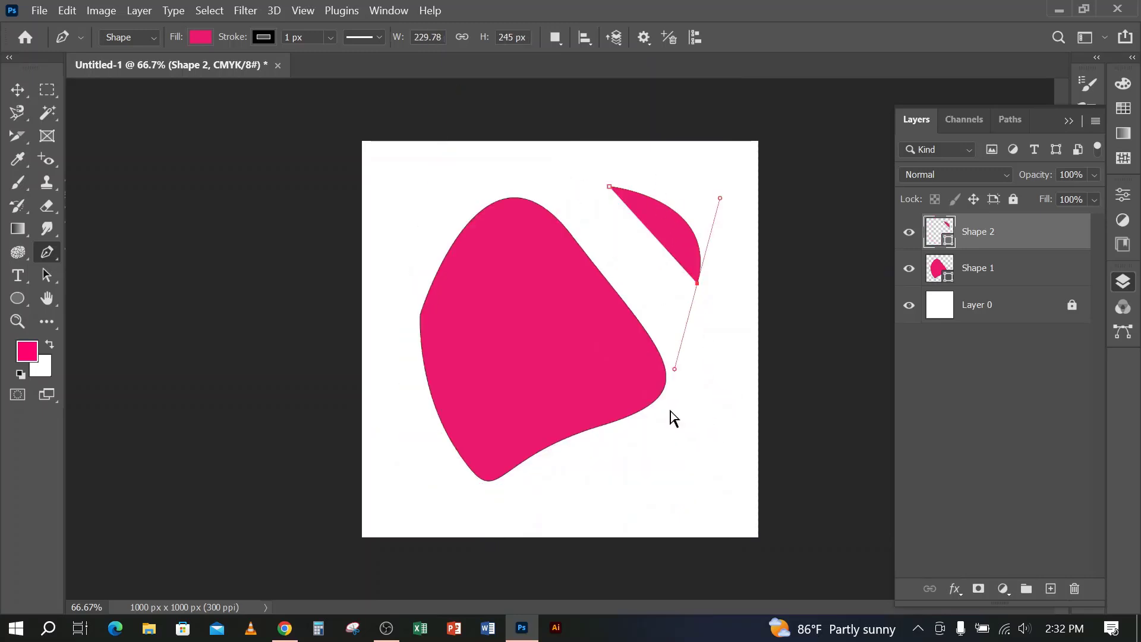
Place a curved second anchor point on the Shape 2 path, and set the path colour to Yellow and finally Green
drag(719, 198, 720, 298)
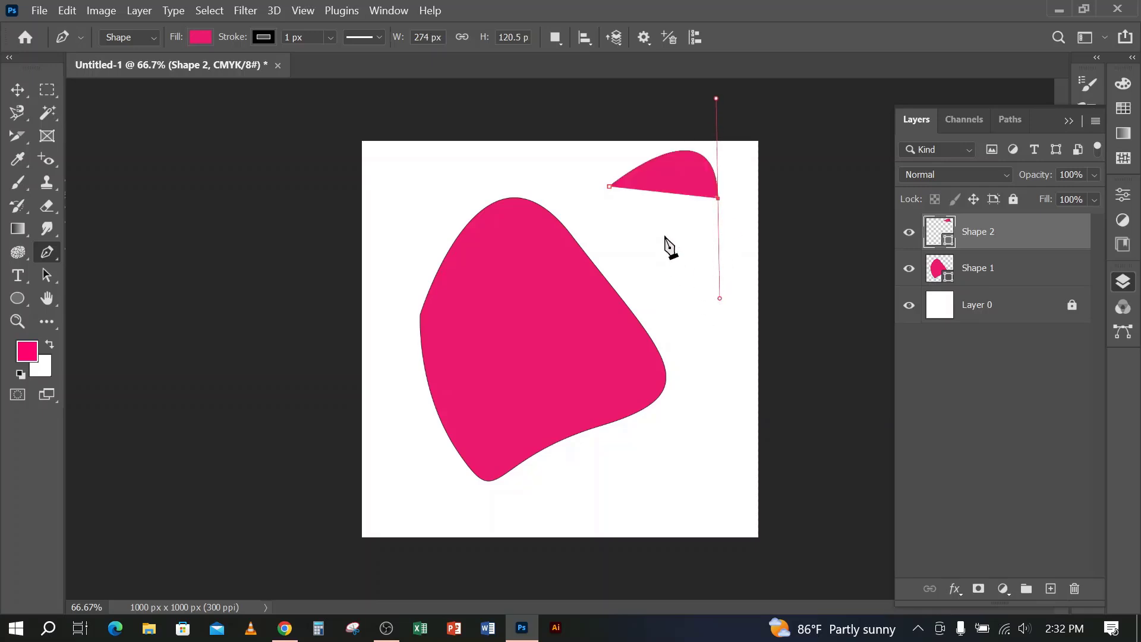
click(648, 43)
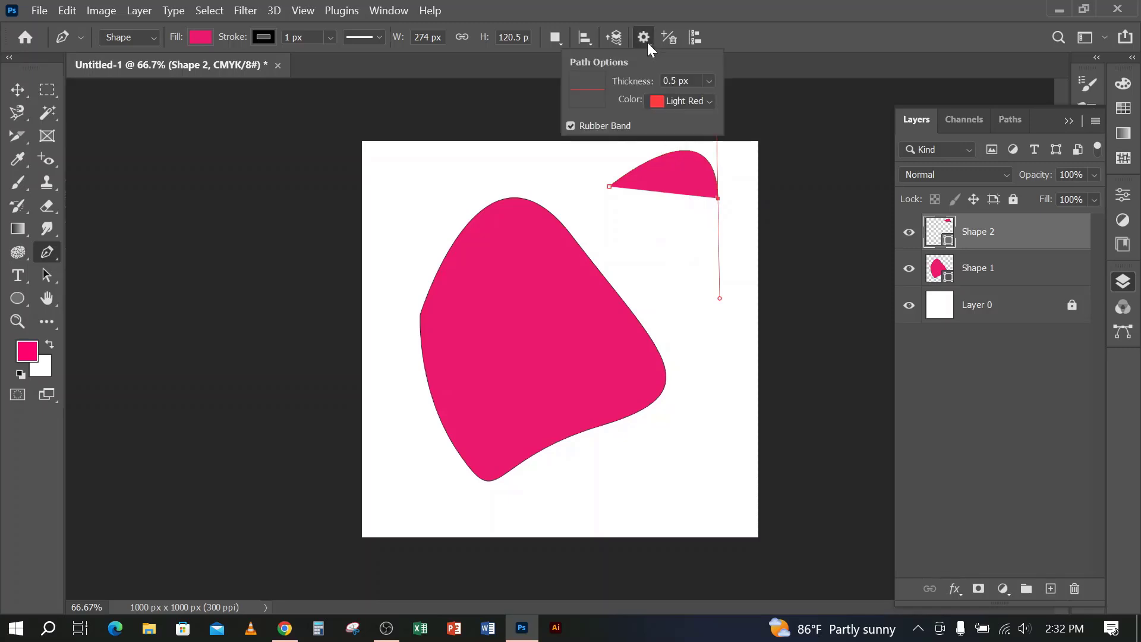
click(711, 100)
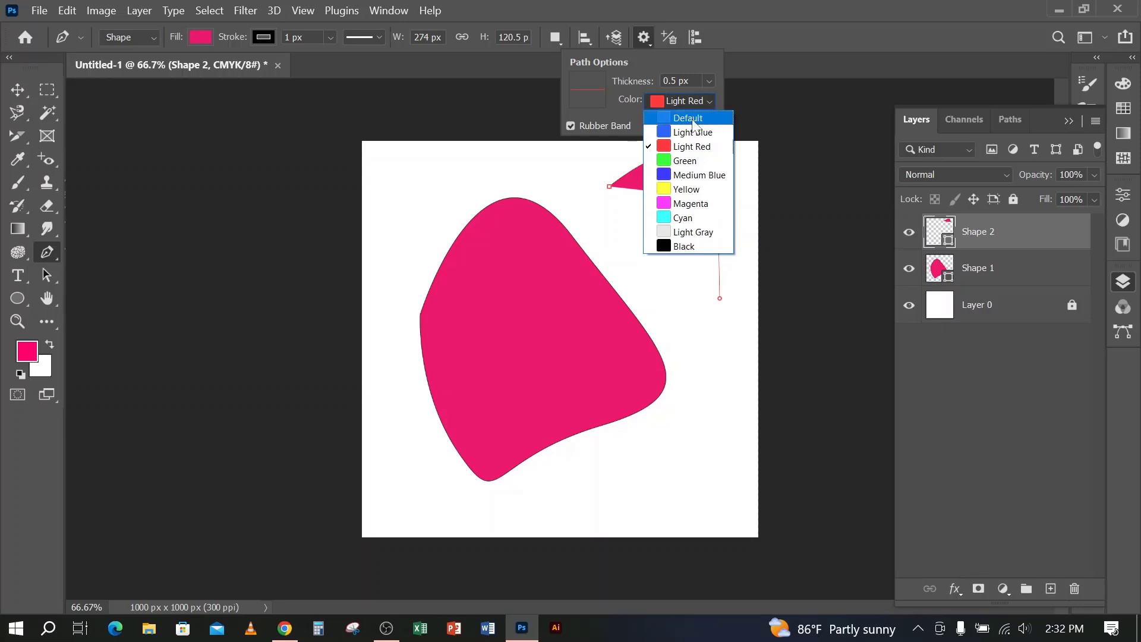
click(687, 190)
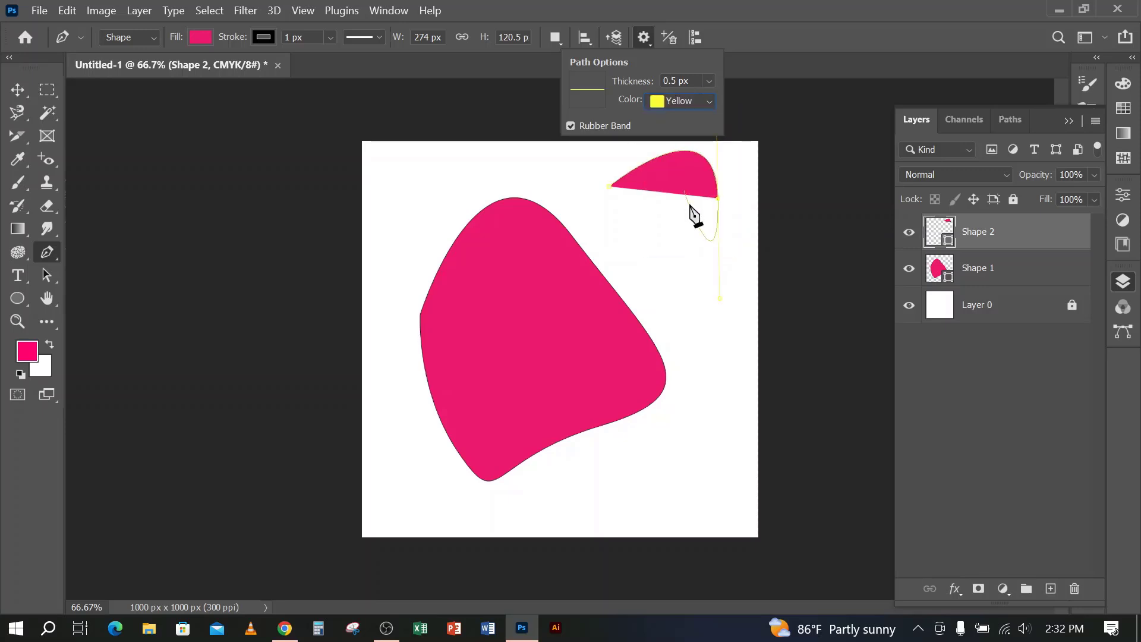
click(708, 102)
click(688, 161)
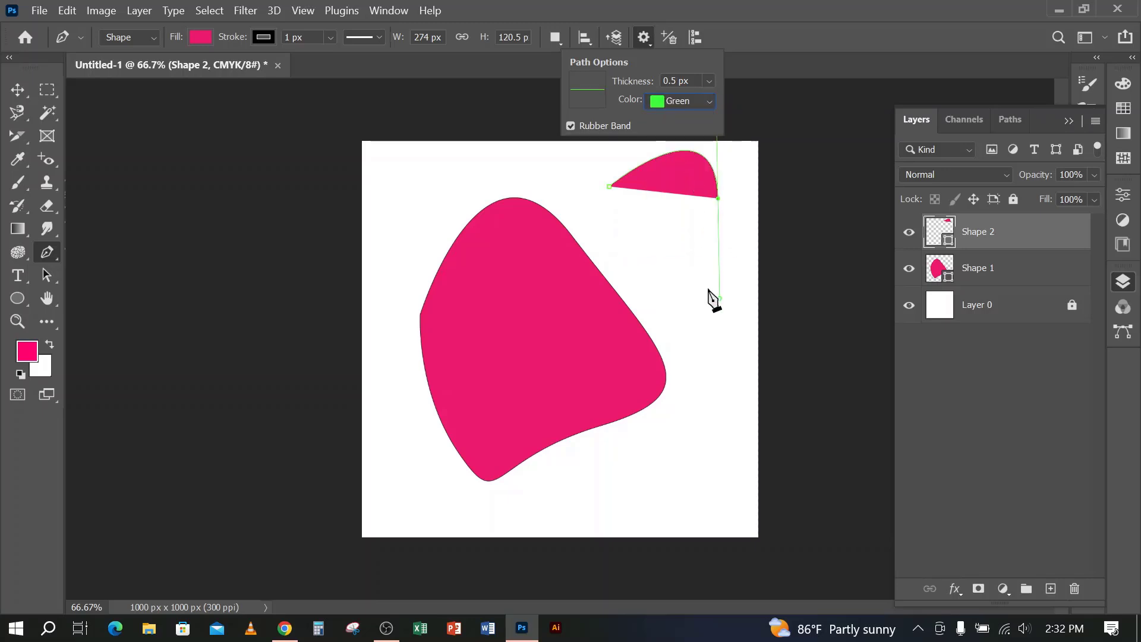
Add a curved third point to the Shape 2 path and try a path thickness of 3 px
drag(693, 282, 605, 225)
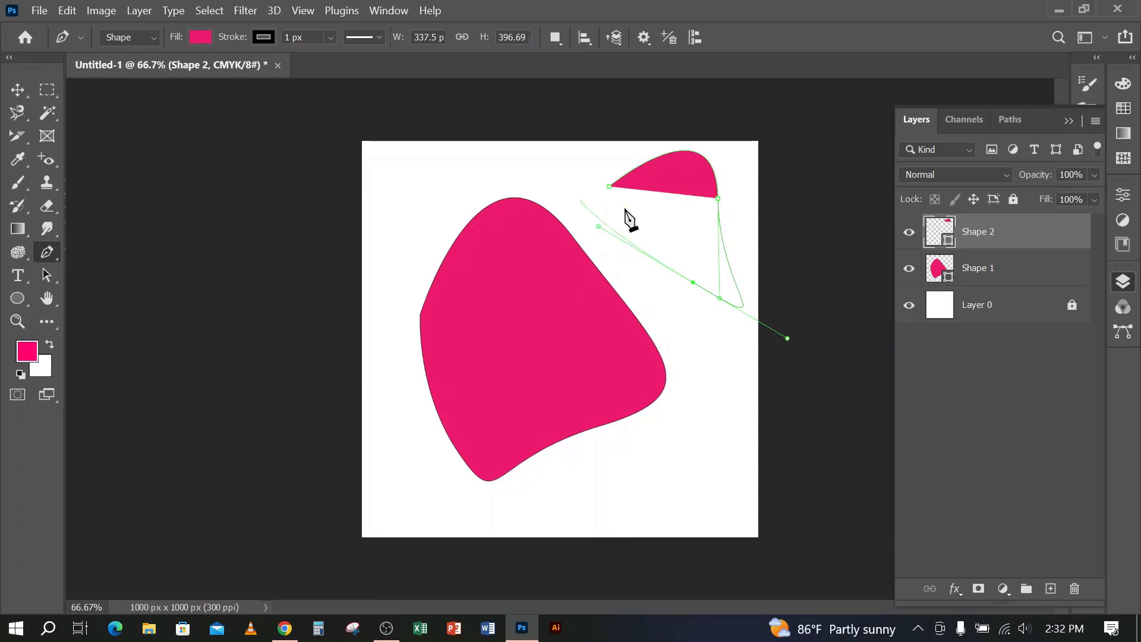
click(644, 37)
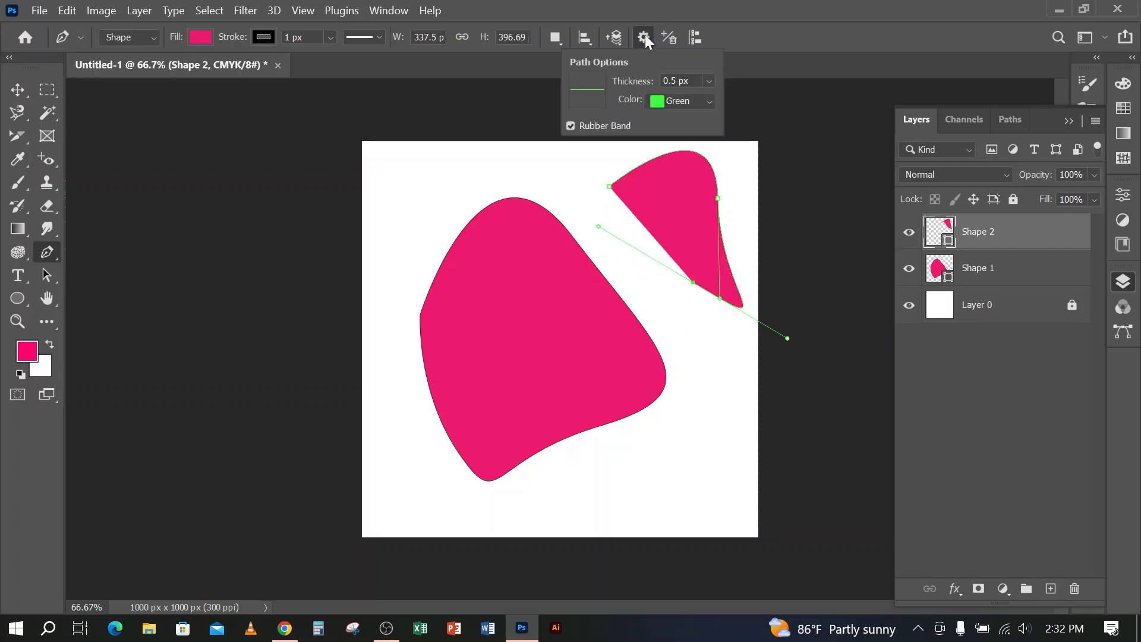
click(709, 81)
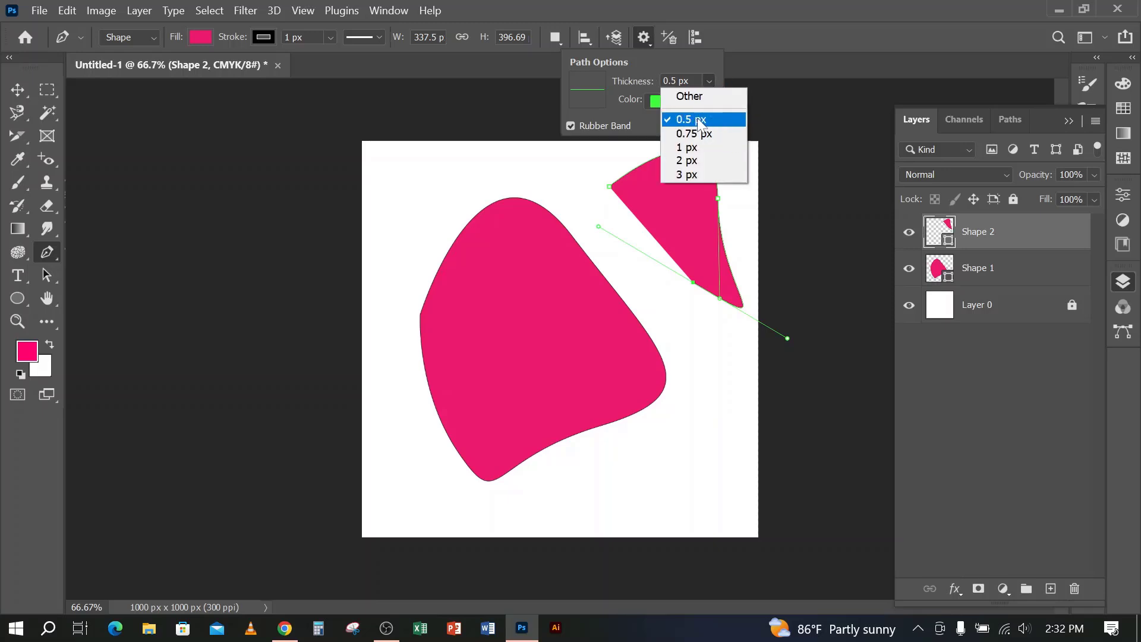
click(679, 175)
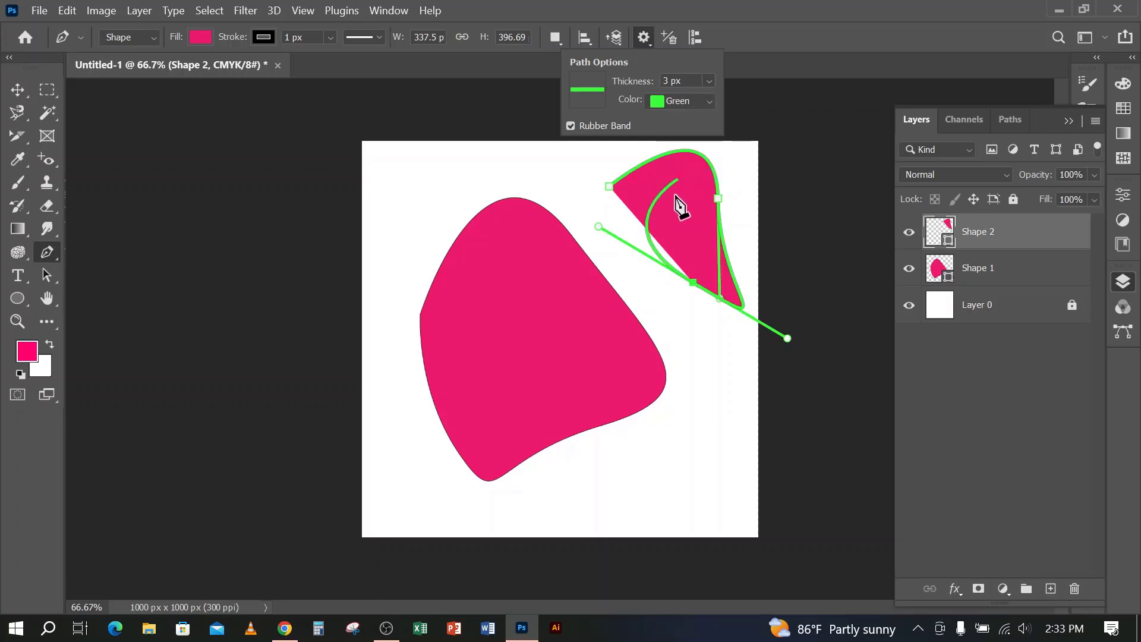
Try extending the thick green path with curved points across the large shape, and undo back to its first anchor point
drag(439, 210, 403, 373)
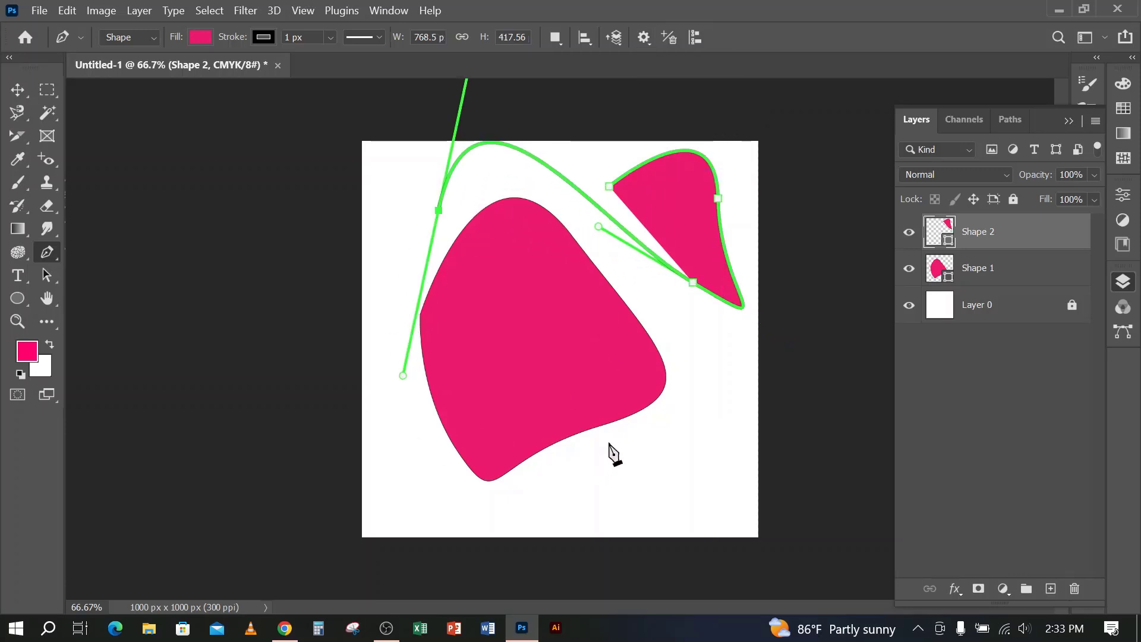
drag(610, 442, 741, 477)
drag(644, 313, 471, 288)
drag(445, 170, 509, 264)
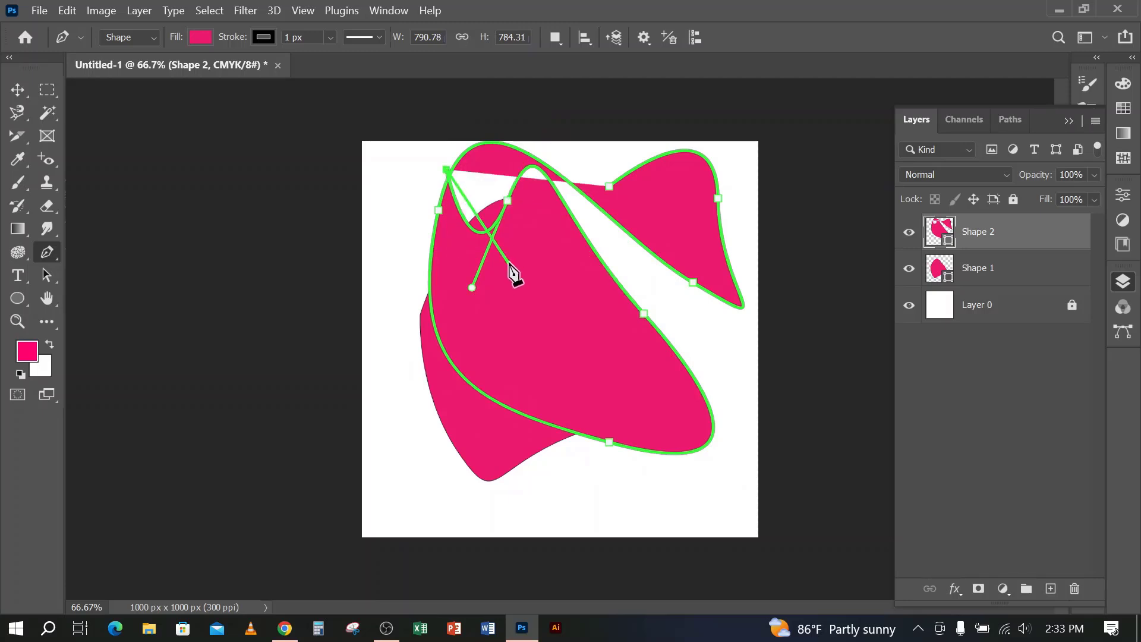
key(ctrl+z)
key(ctrl+z)
key(ctrl+z)
key(ctrl+z)
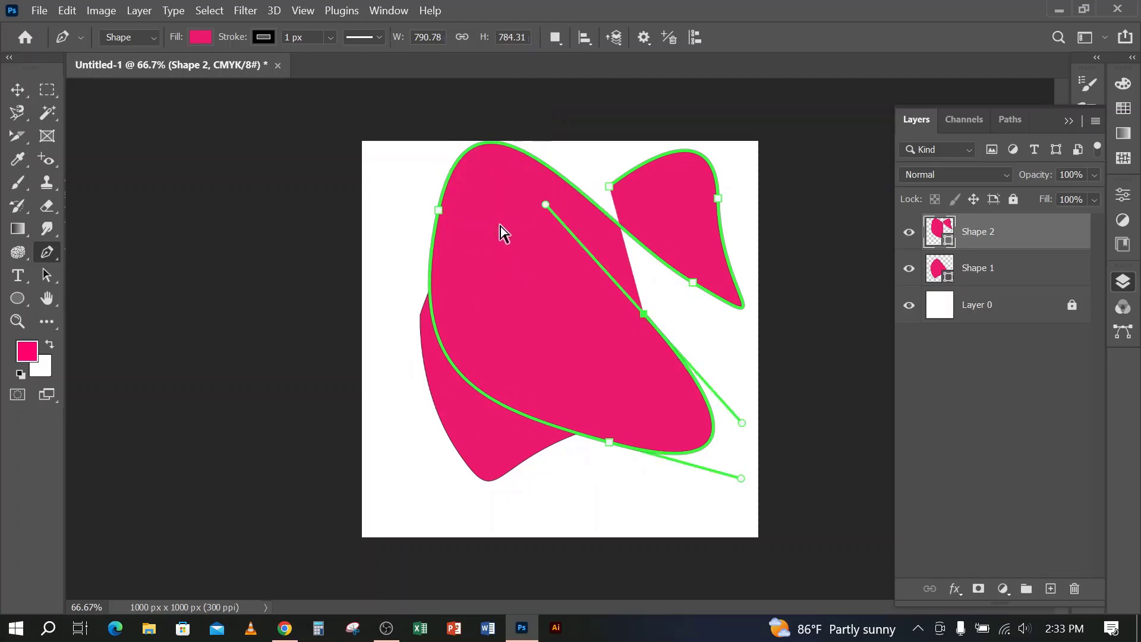
key(ctrl+z)
key(ctrl+z)
key(ctrl+z)
key(ctrl+z)
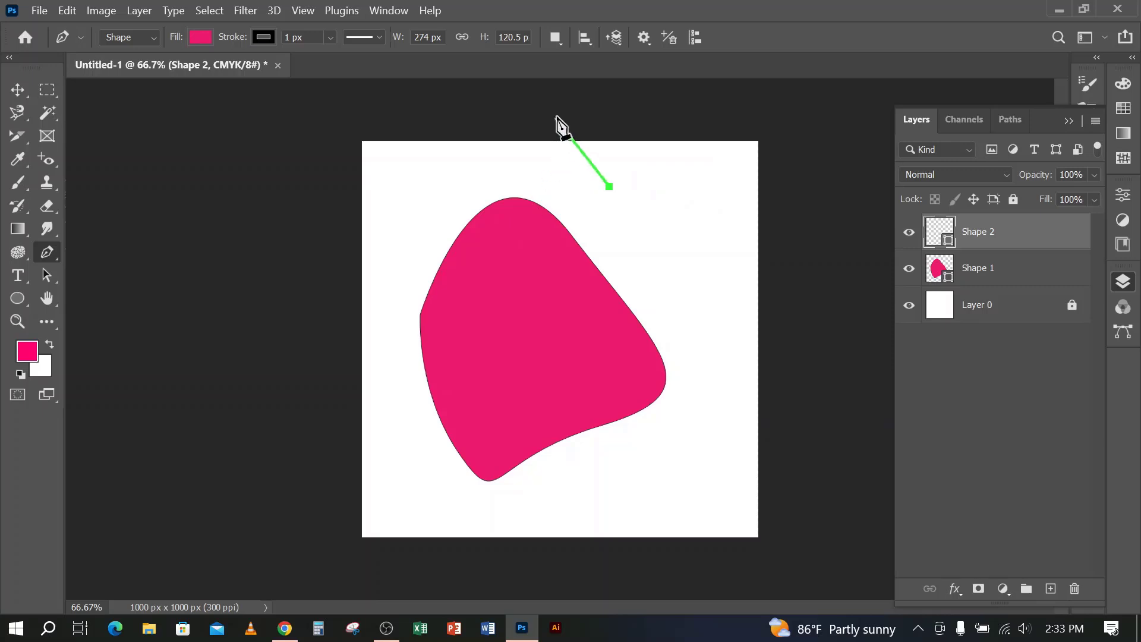
Set the path thickness to 0.5 px and complete Shape 2 as a small closed curved shape about 322 by 366 px
click(639, 38)
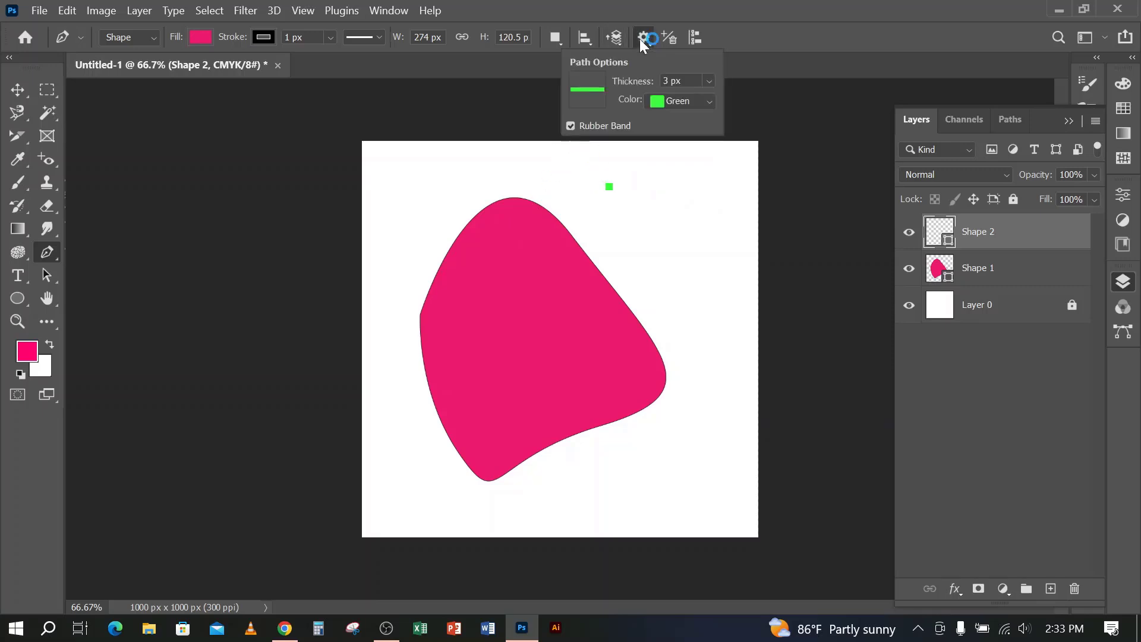
click(710, 82)
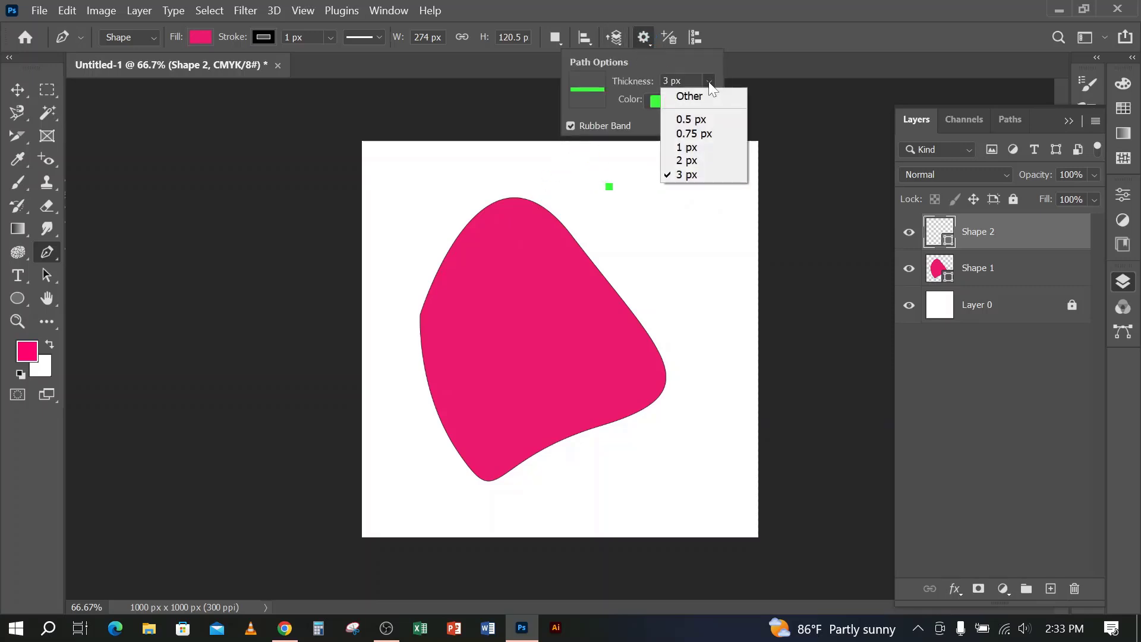
click(693, 120)
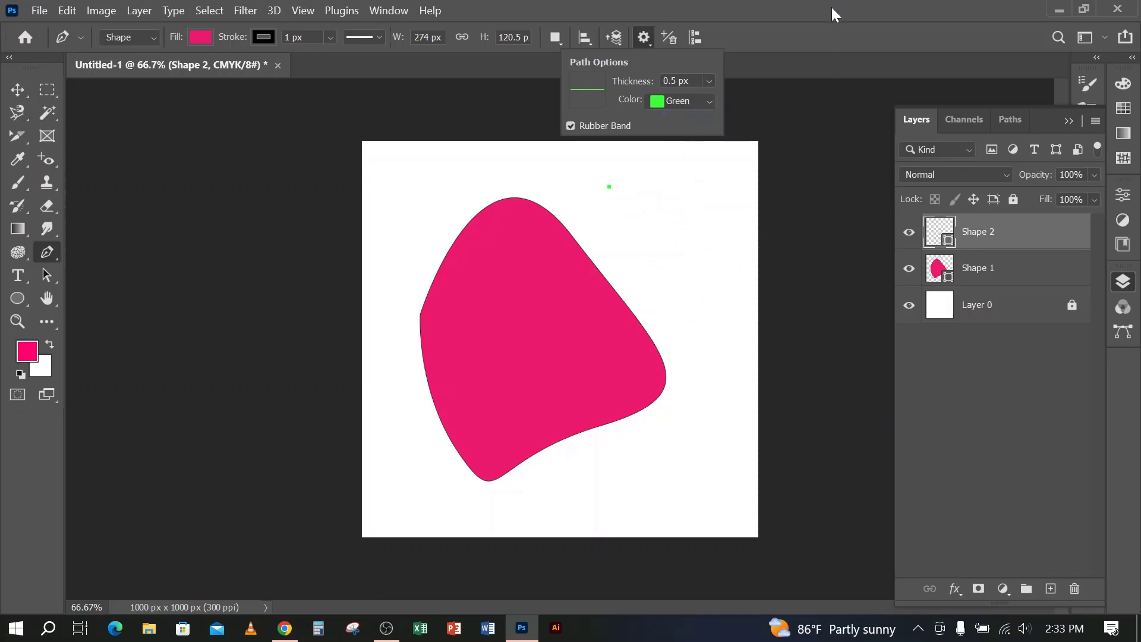
drag(725, 268, 674, 403)
drag(609, 187, 634, 141)
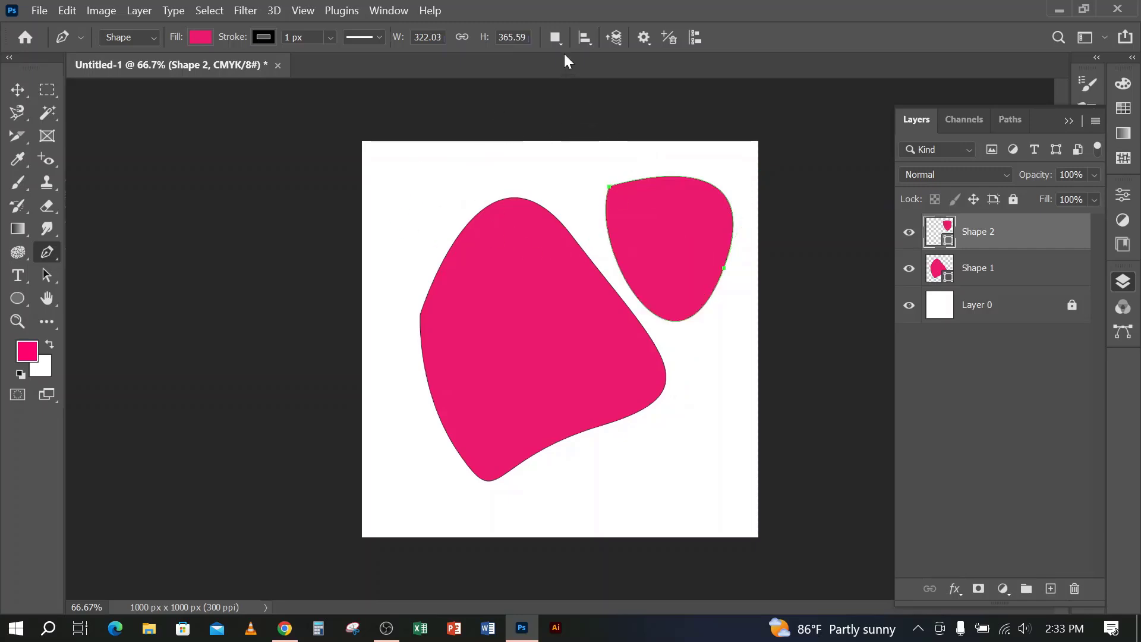
Review the path operations and set the Pen tool to Combine Shapes
click(559, 35)
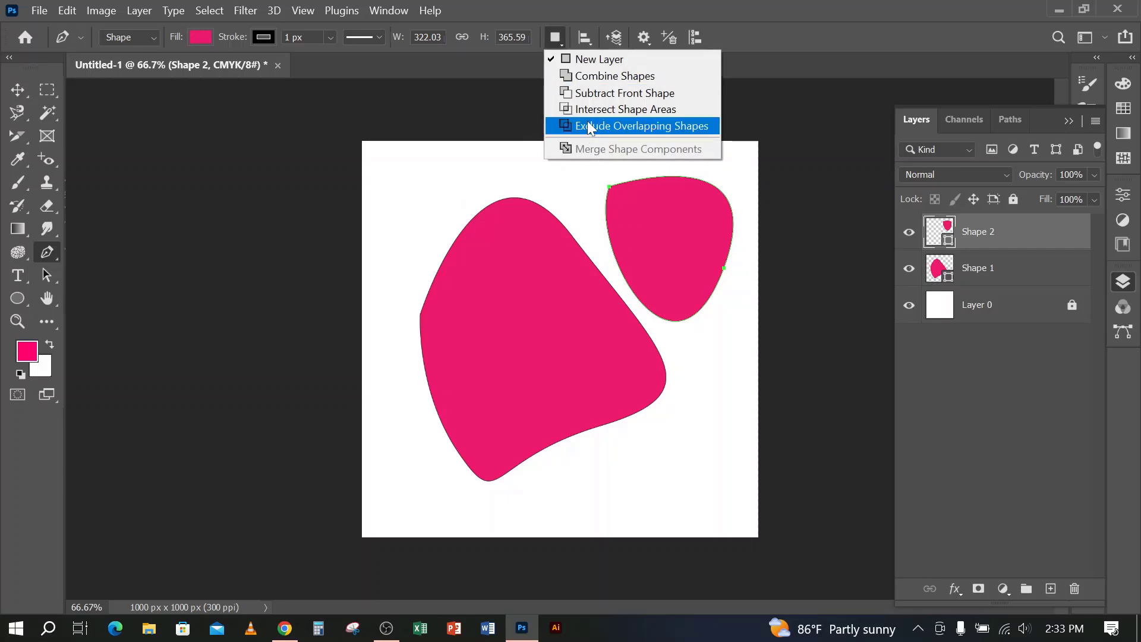
click(49, 96)
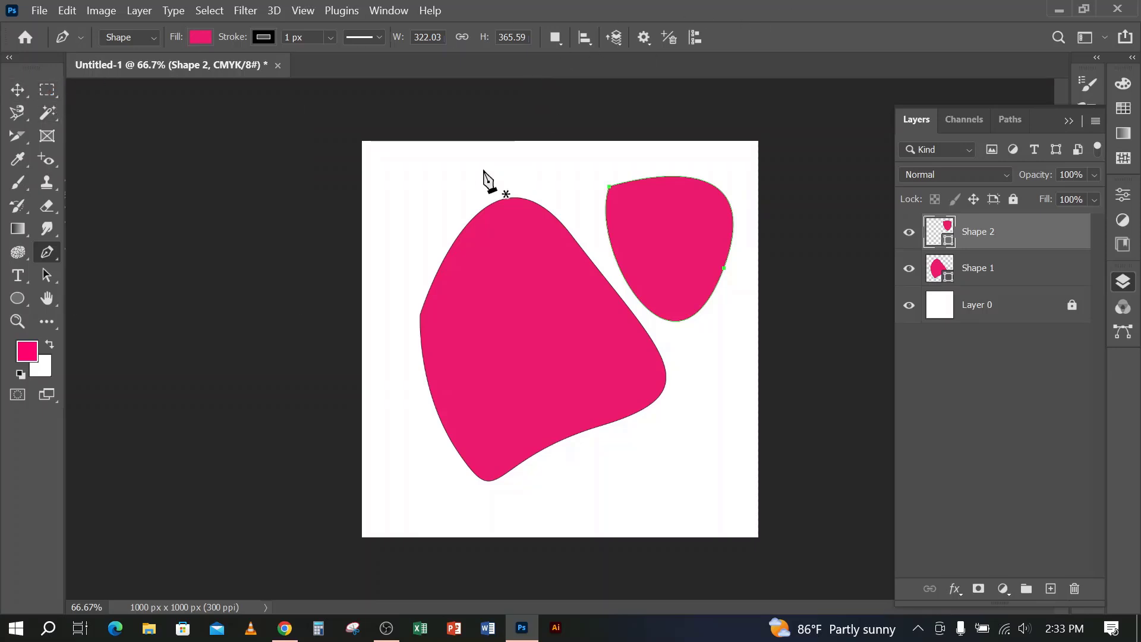
click(553, 37)
click(608, 77)
click(562, 44)
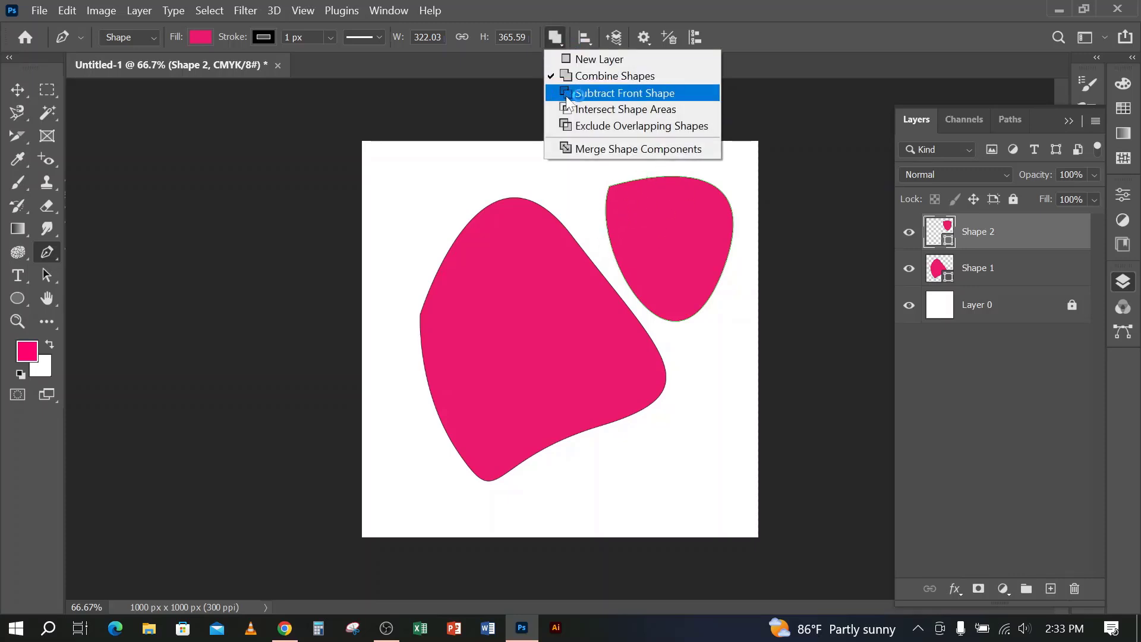
click(787, 4)
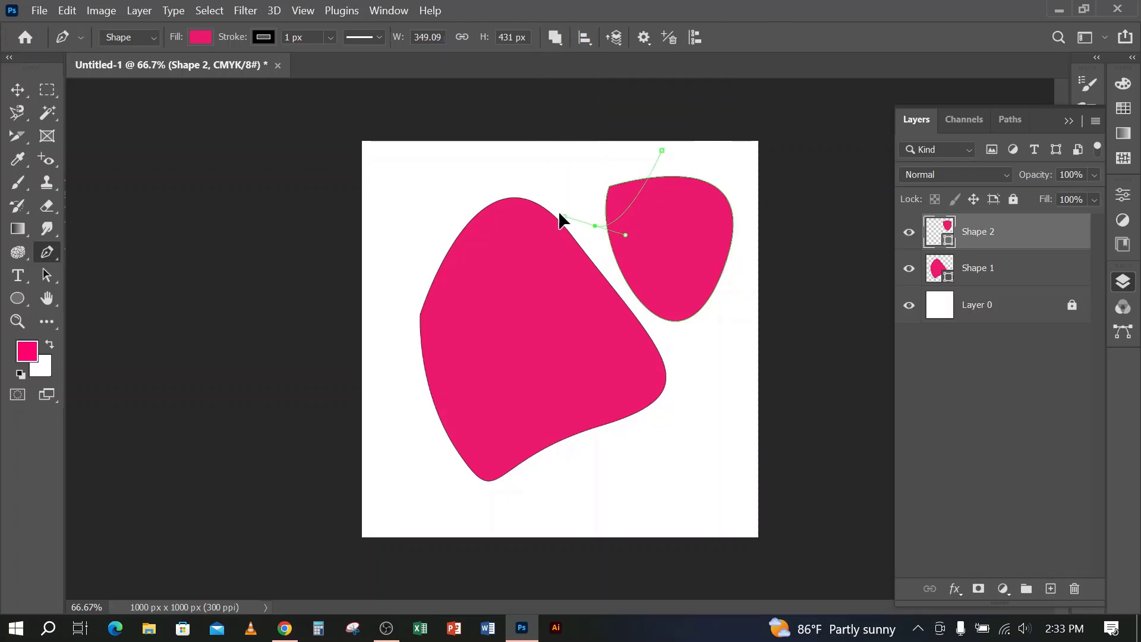
Draw a closed half-round shape overlapping the small shape's upper-left corner on the same layer
click(561, 161)
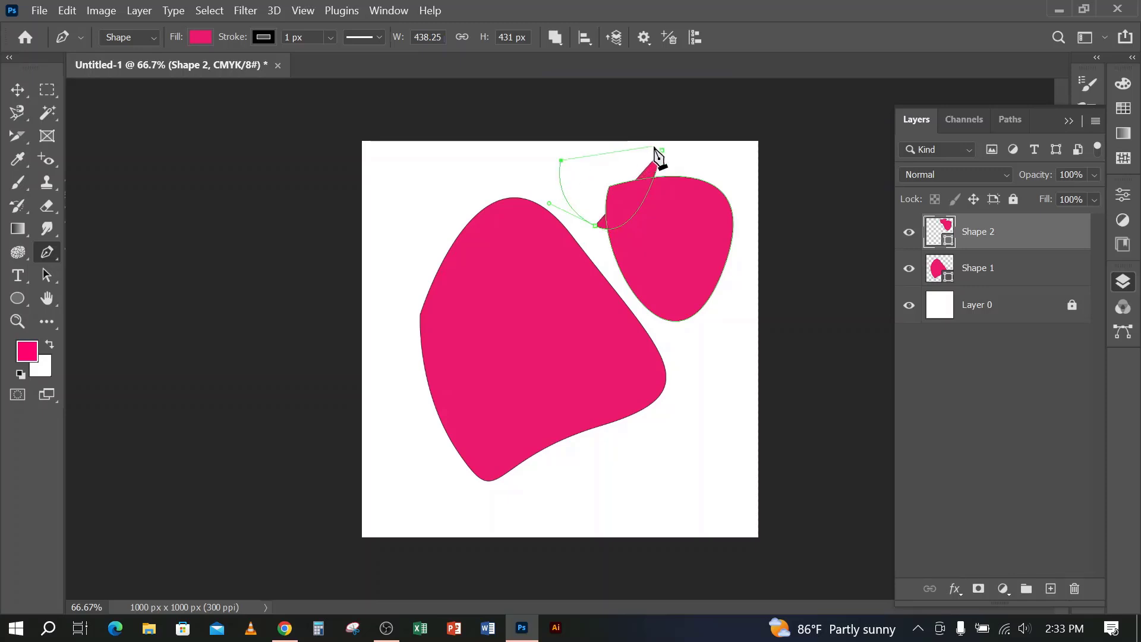
click(660, 148)
Switch to the Move tool and delete the layers Shape 1 and Shape 2
key(v)
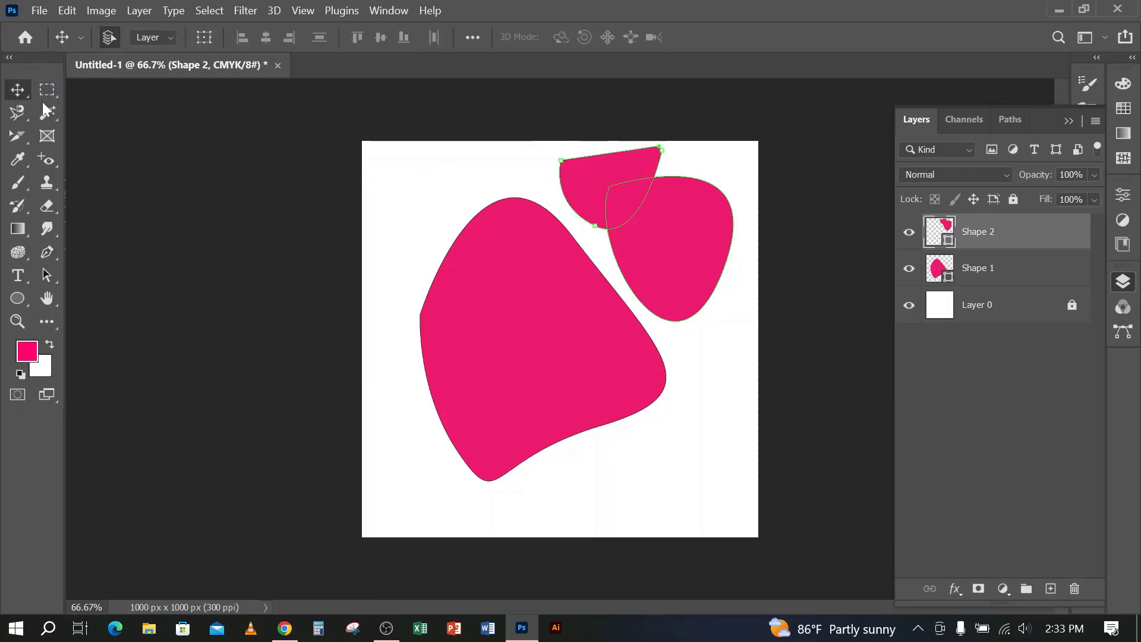
shift+click(1007, 273)
key(Delete)
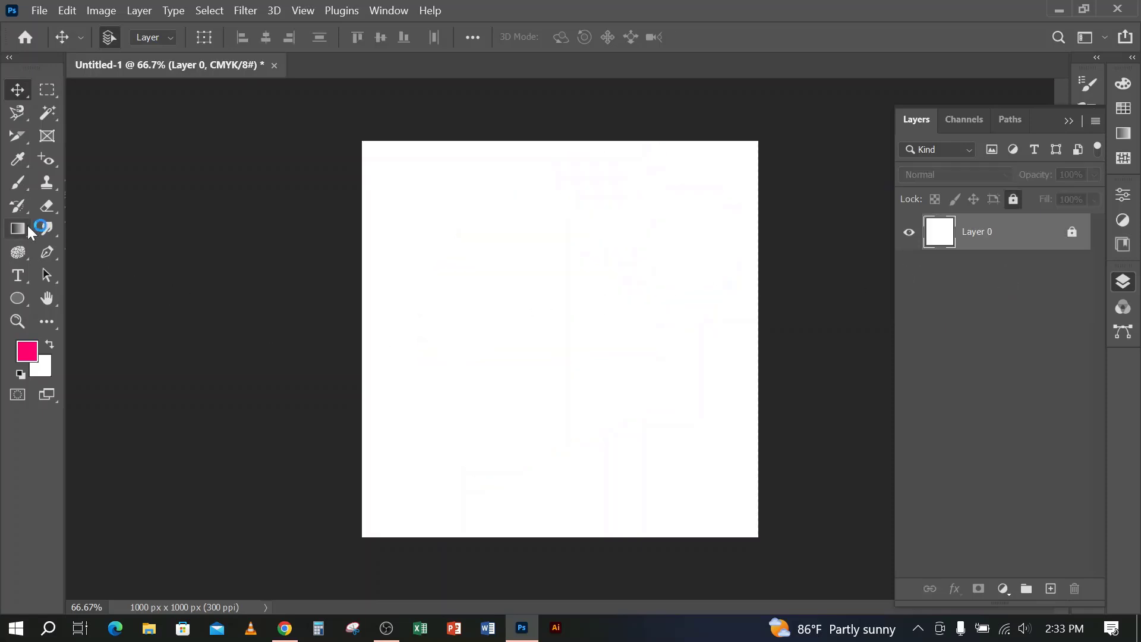
Draw a closed curved shape about 503 by 698 px in the middle of the canvas with the Pen tool
click(47, 253)
click(449, 333)
drag(614, 280, 674, 497)
drag(492, 438, 586, 499)
click(449, 334)
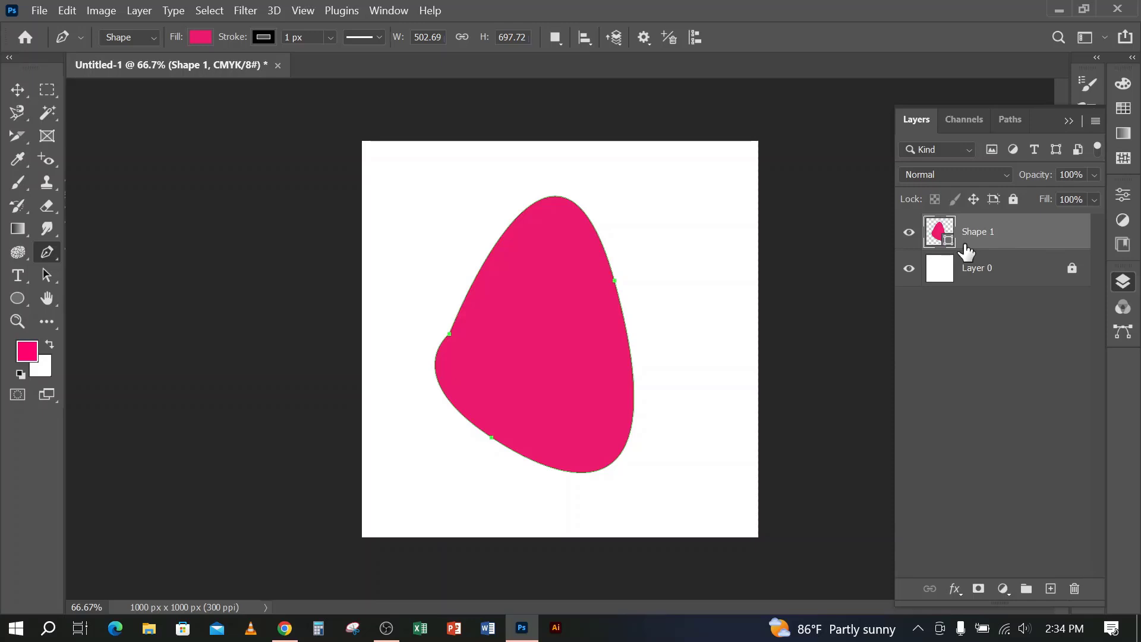
Set the path operation to Combine Shapes and draw a closed pointed shape overlapping the left side of the curved shape
click(555, 36)
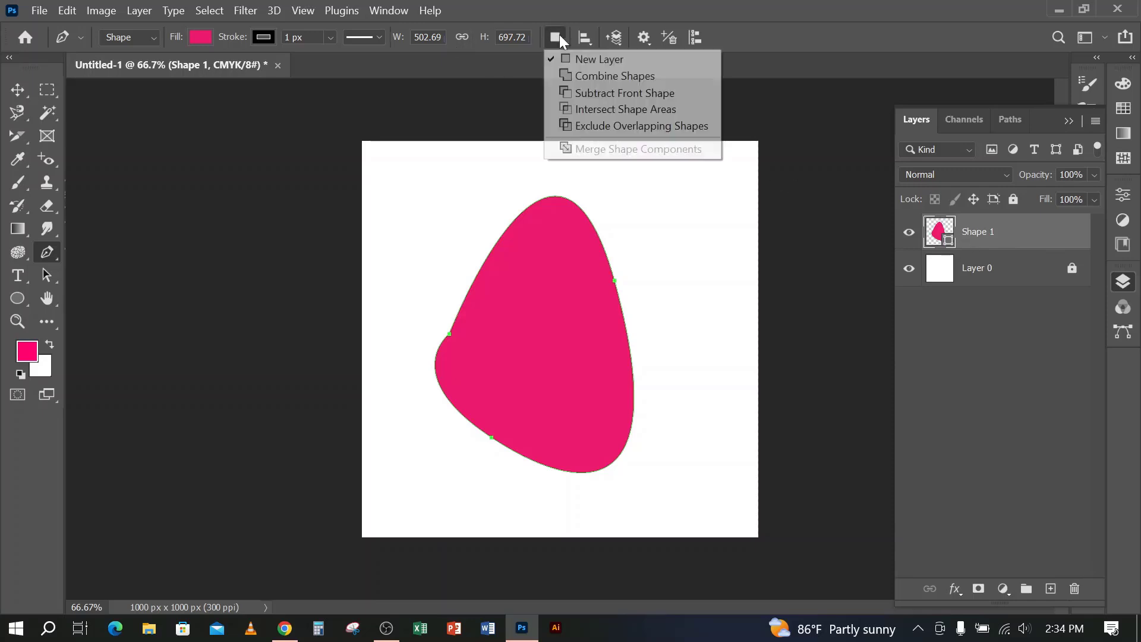
click(604, 74)
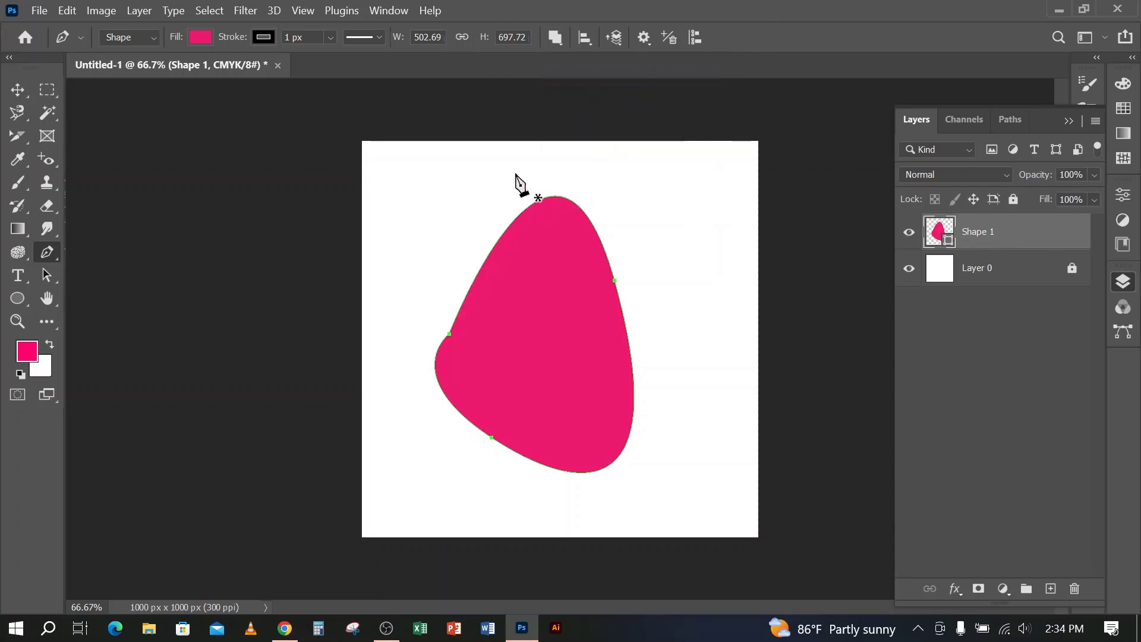
drag(516, 173, 518, 348)
drag(464, 456, 403, 426)
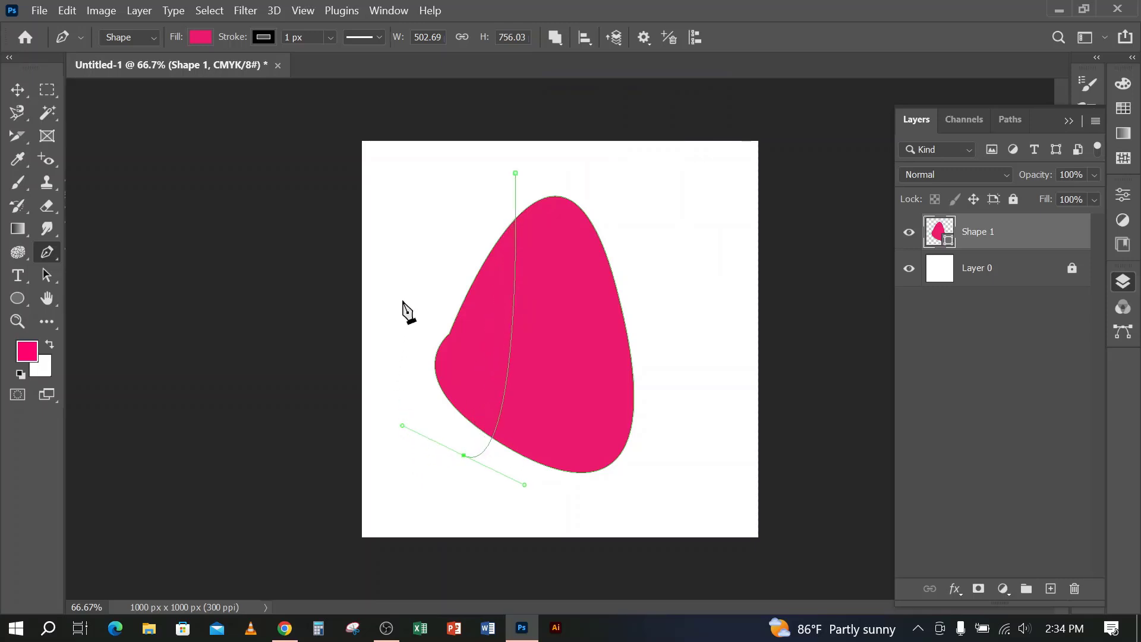
drag(402, 301, 405, 283)
click(516, 173)
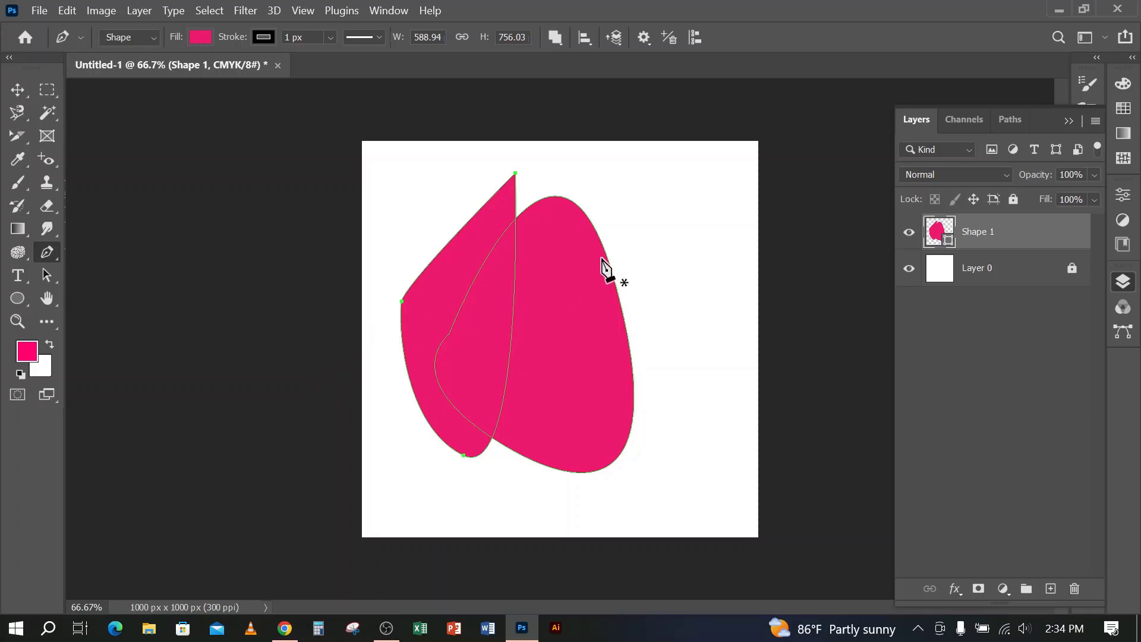
Deselect the combined shape's path and shift the shape slightly on the canvas with the Move tool
click(17, 90)
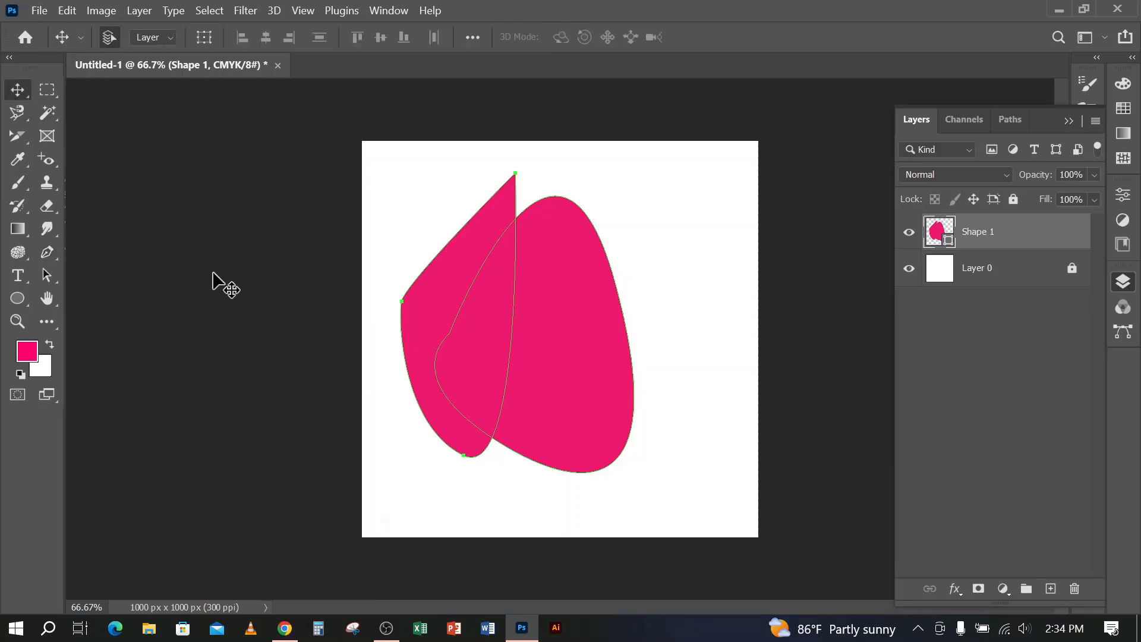
click(1023, 395)
drag(572, 316, 538, 360)
drag(572, 359, 564, 348)
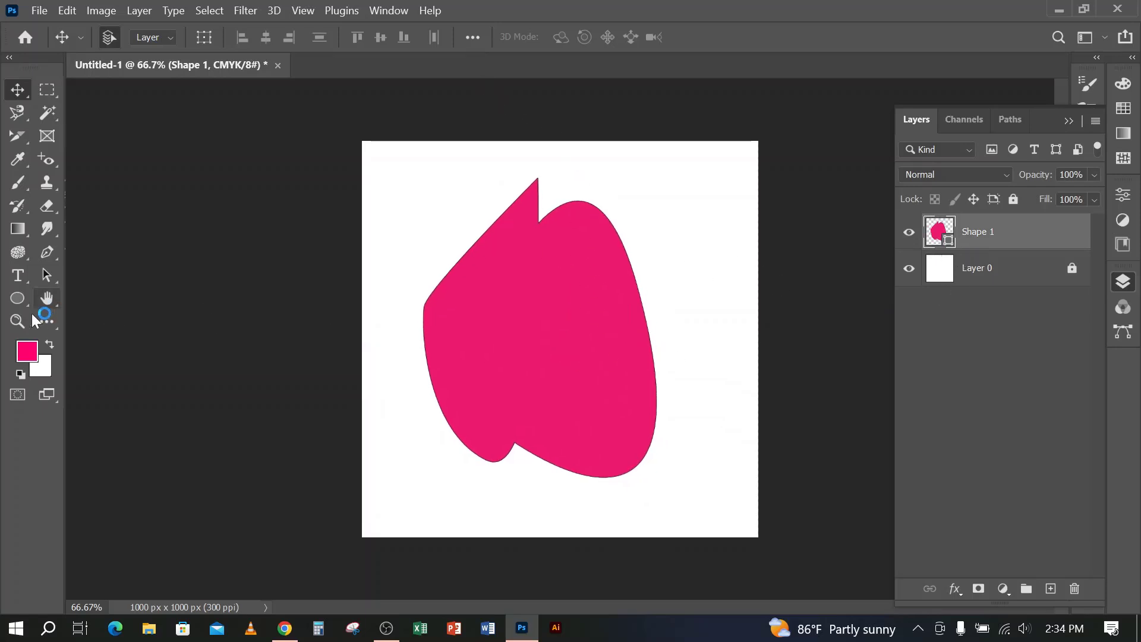
Set the Pen tool to Subtract Front Shape and draw a closed shape that cuts away the top of the combined shape
click(47, 254)
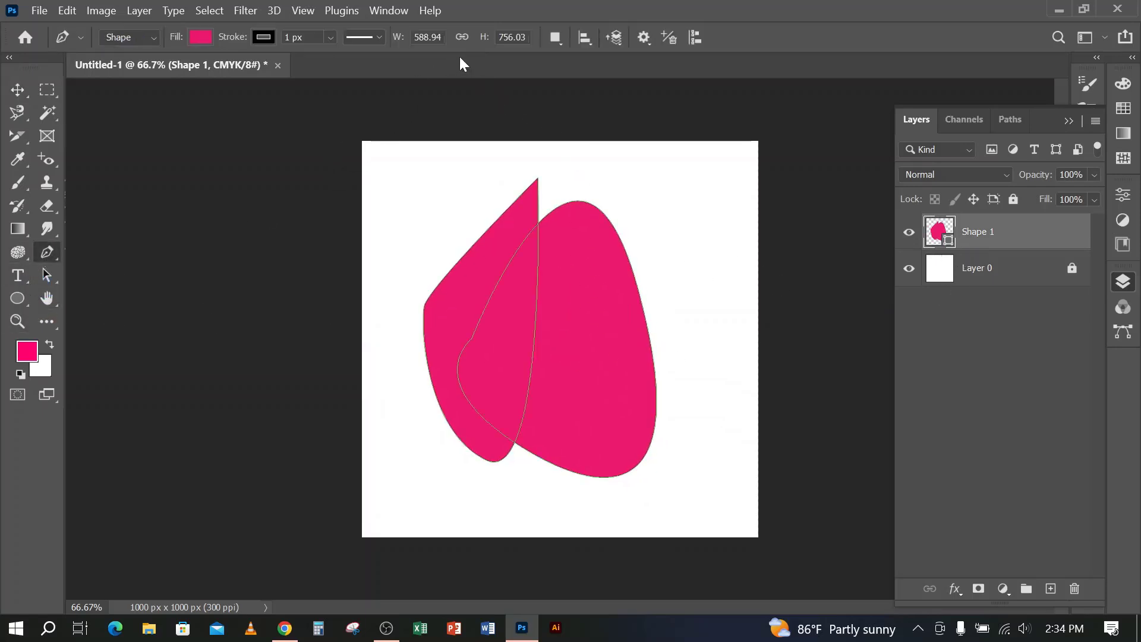
click(556, 38)
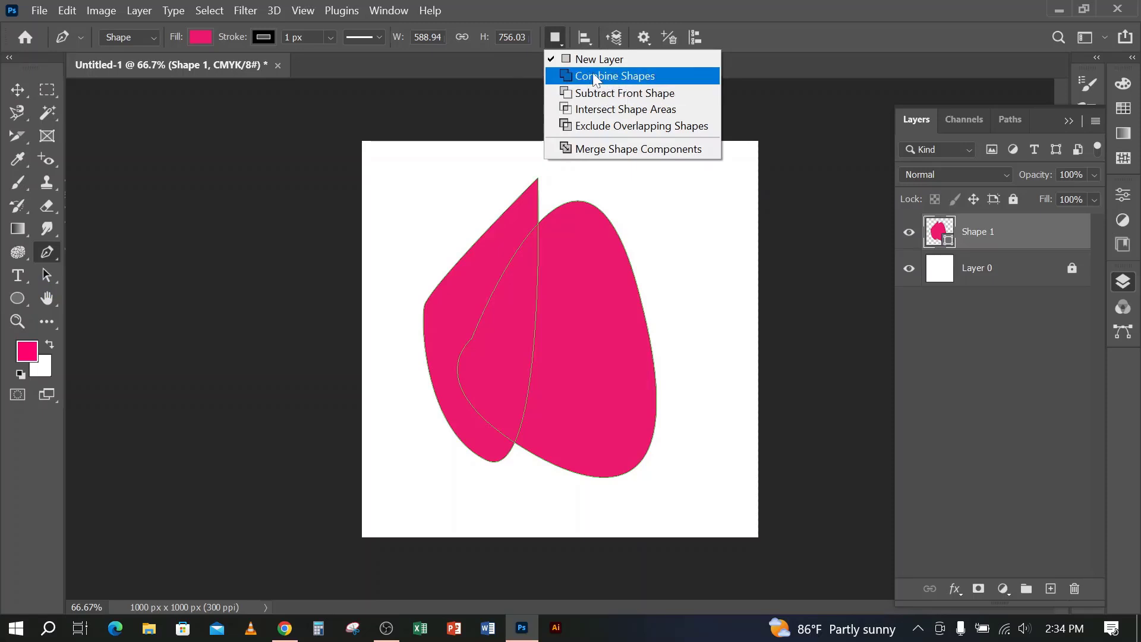
click(627, 92)
click(459, 196)
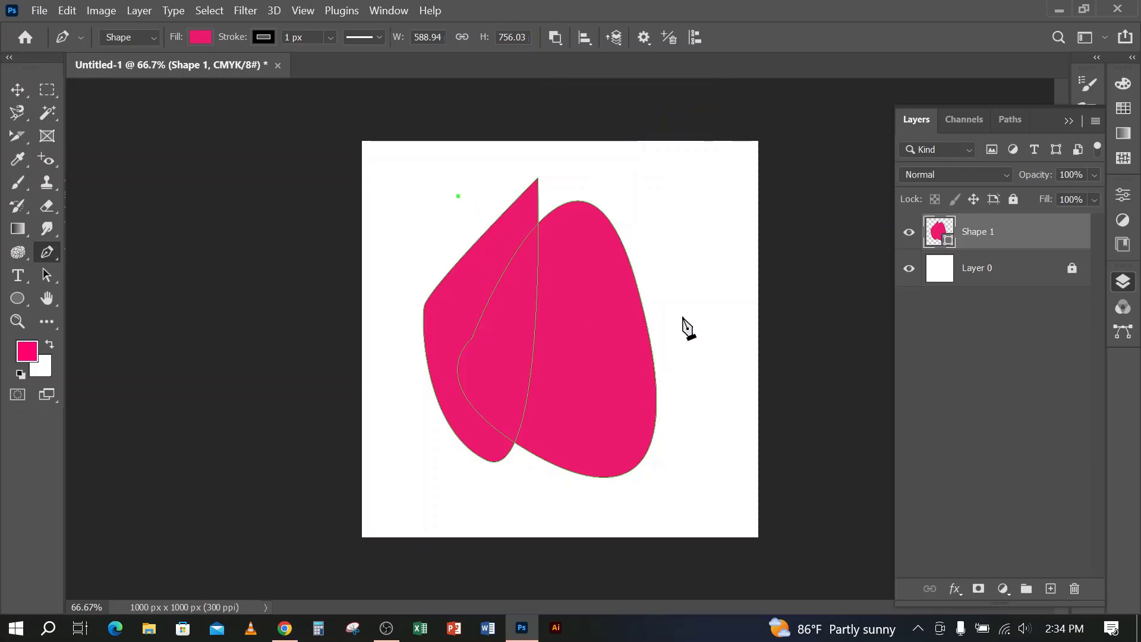
drag(686, 316, 733, 317)
drag(693, 196, 521, 153)
click(458, 197)
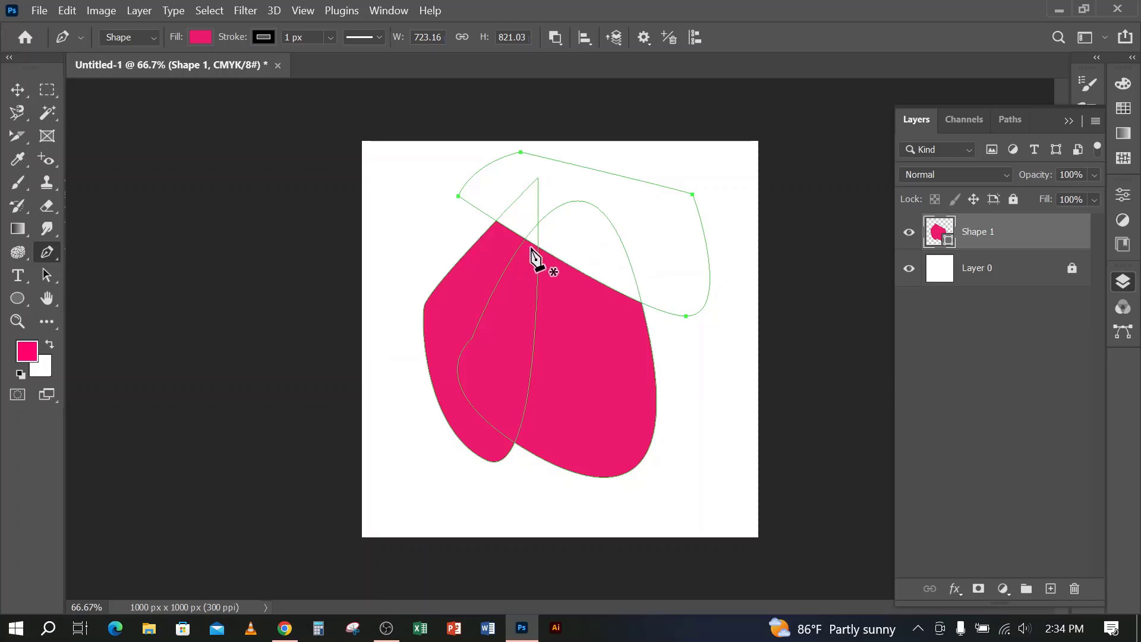
Draw a second closed subtracting shape around the lower part of Shape 1, leaving only a curved band
click(403, 311)
drag(677, 402, 700, 502)
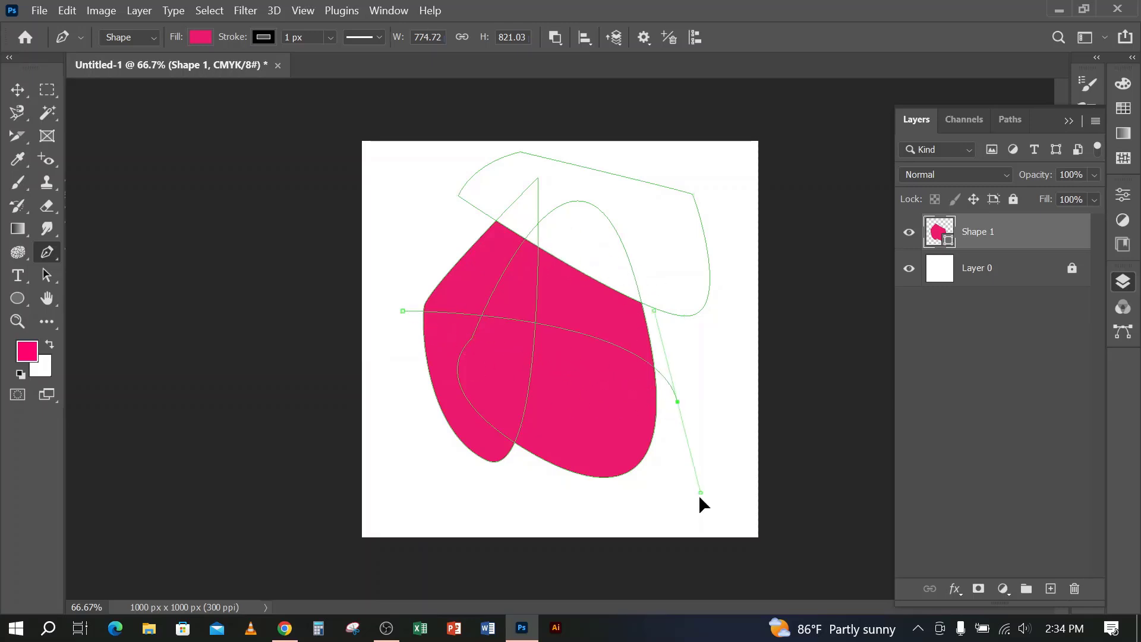
drag(571, 522, 548, 523)
drag(400, 484, 396, 477)
click(391, 401)
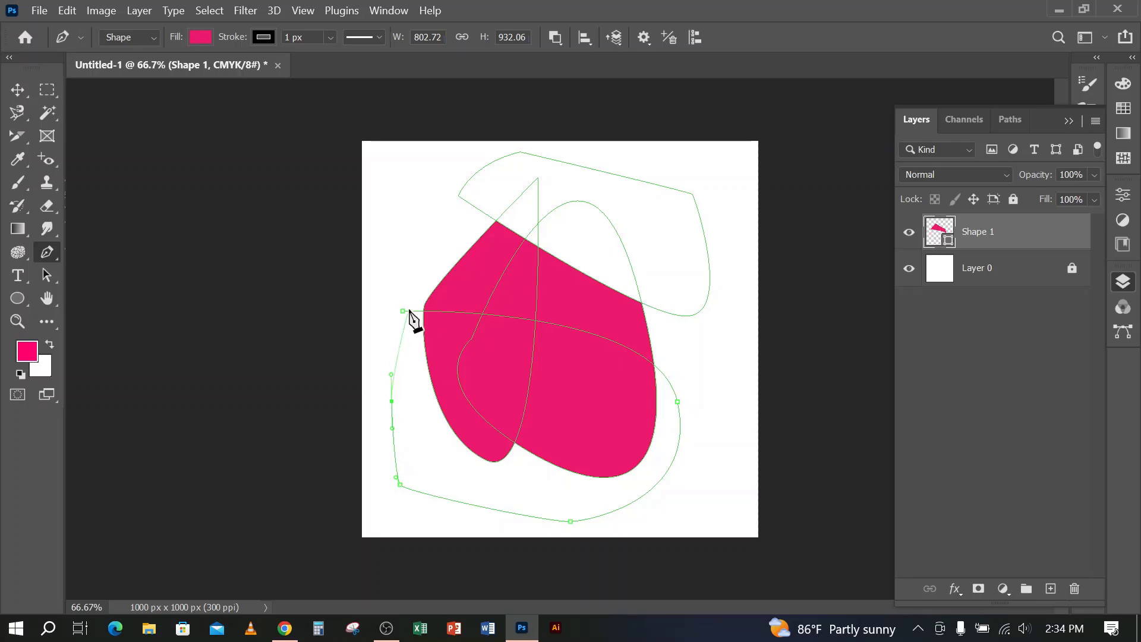
click(403, 311)
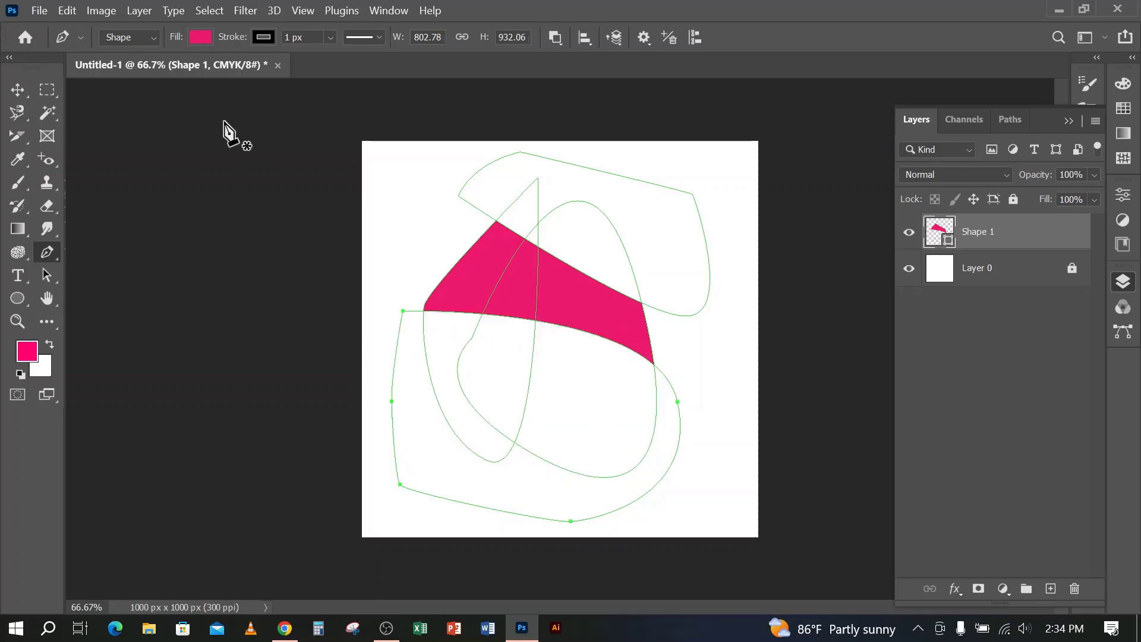
Hide the path outlines and reposition the remaining curved band with the Move tool
click(17, 89)
click(203, 295)
drag(531, 285, 595, 300)
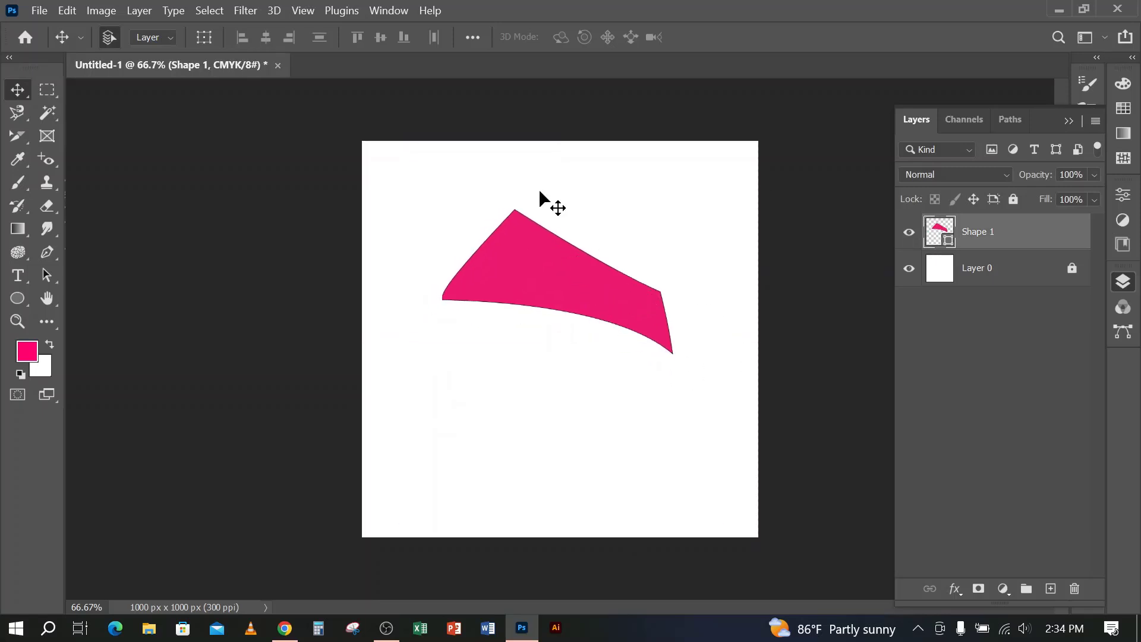
drag(522, 288, 512, 301)
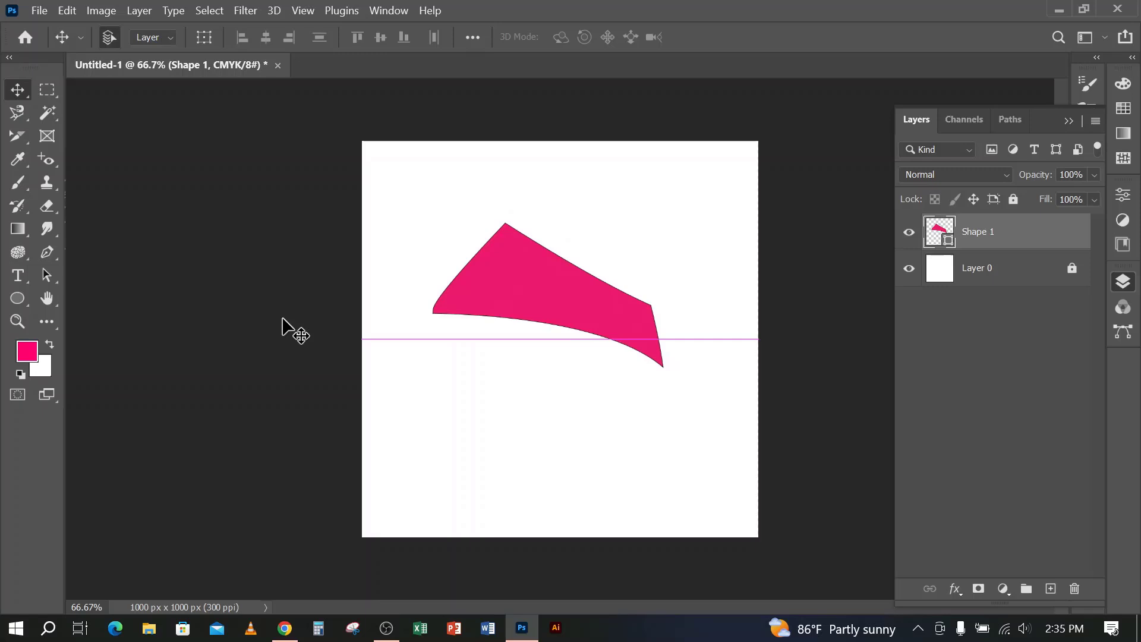
Review the Pen tool's path operations and delete the curved band's layer Shape 1
click(47, 252)
click(560, 36)
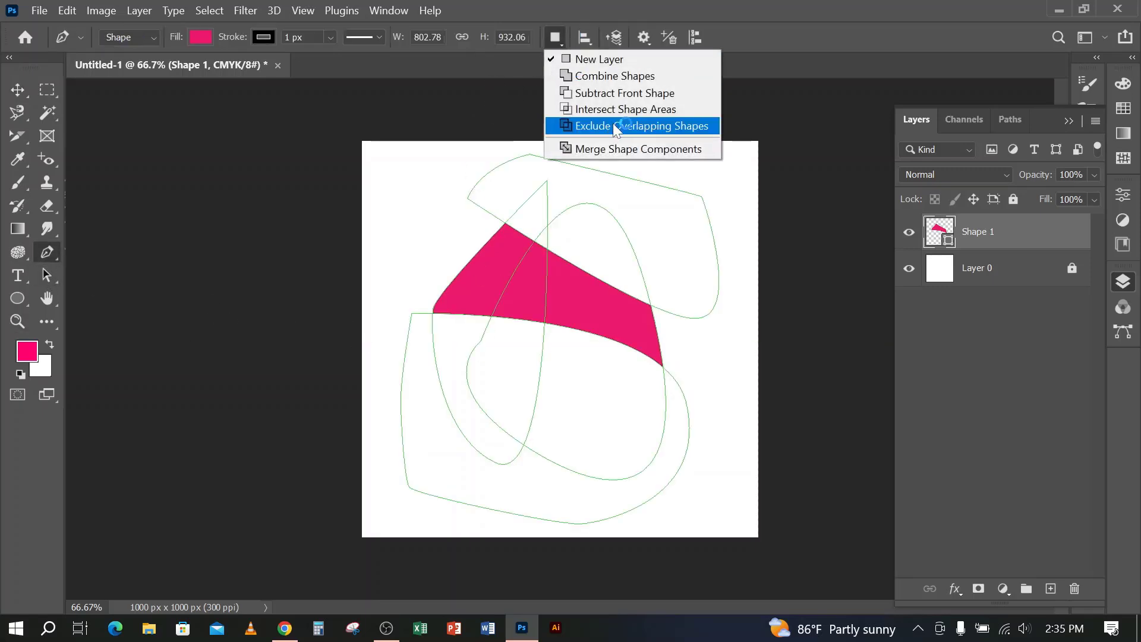
click(619, 101)
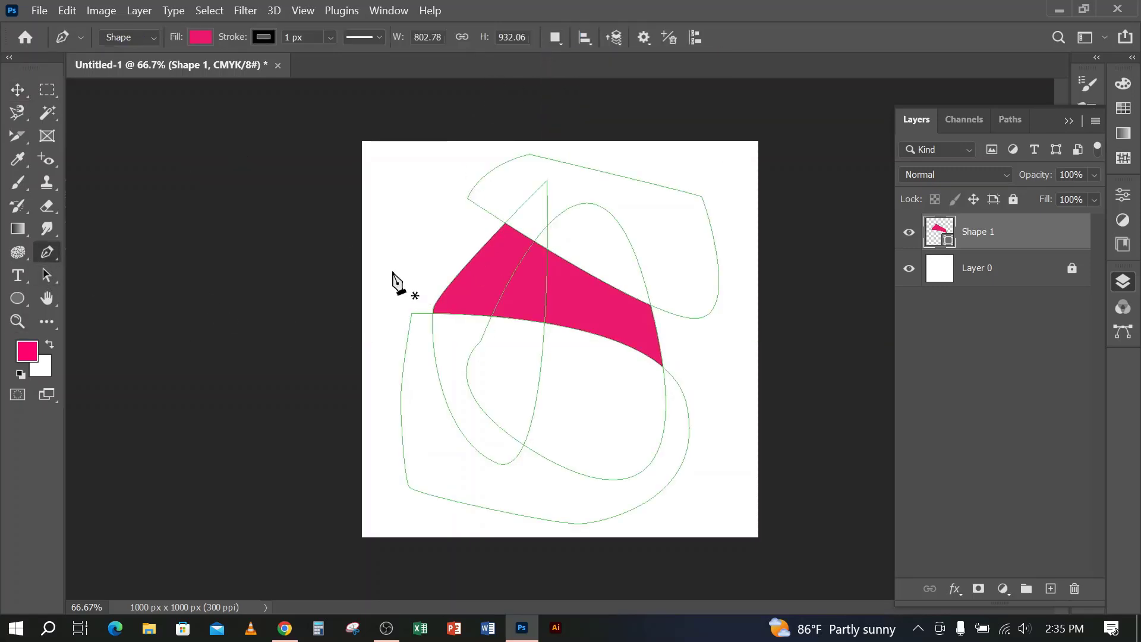
key(Delete)
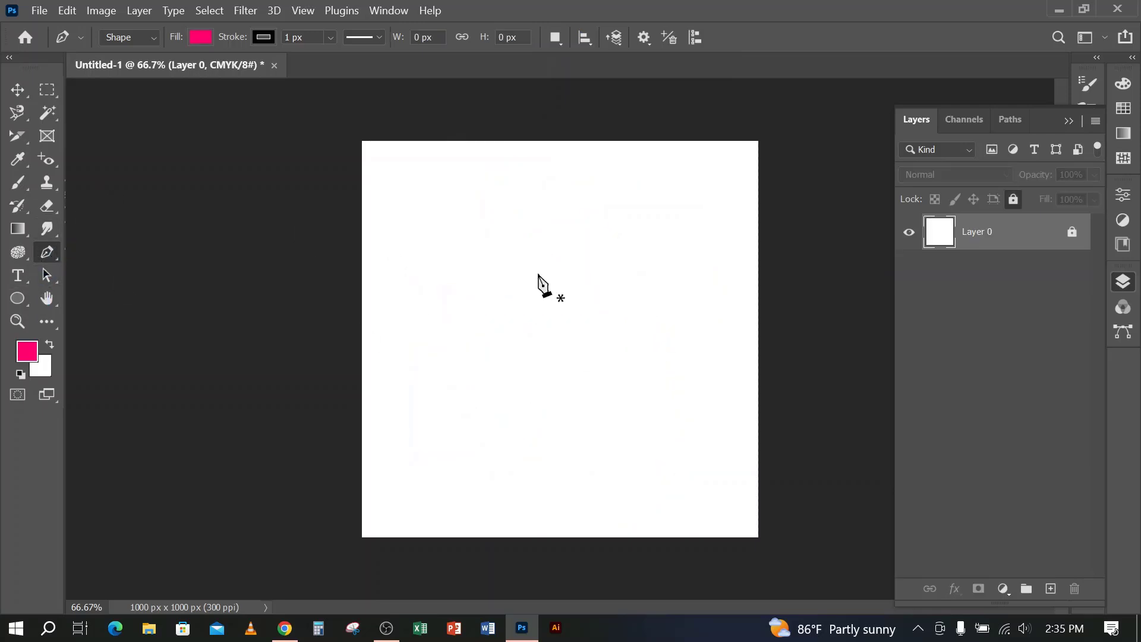
Draw a closed straight-sided four-corner shape about 573 by 534 px on a new shape layer
click(449, 214)
shift+click(462, 416)
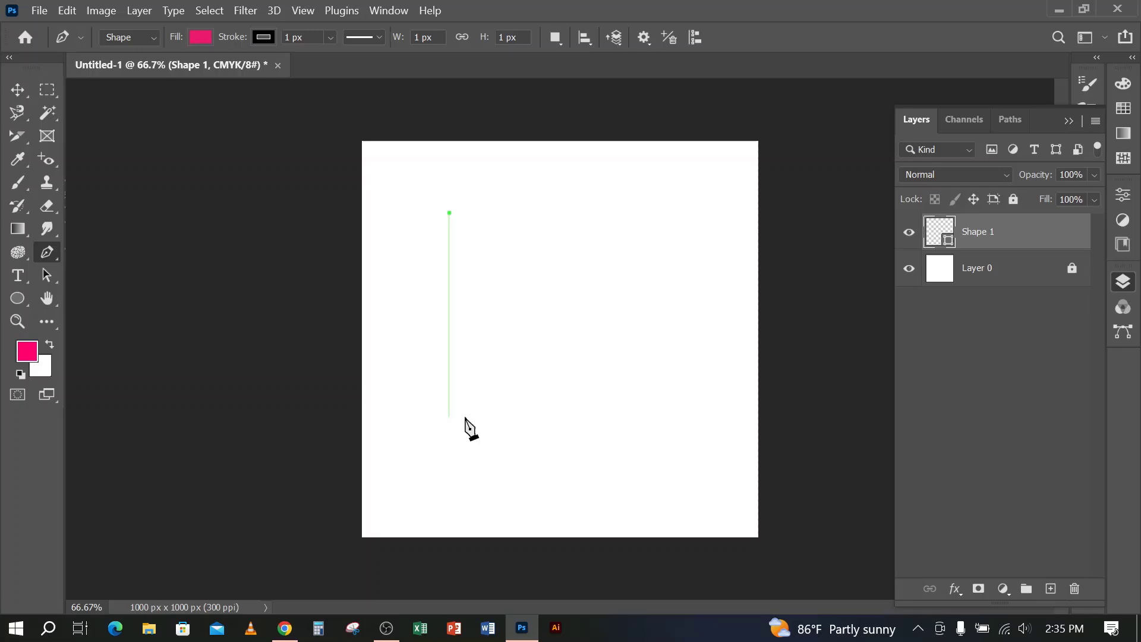
click(676, 416)
key(Return)
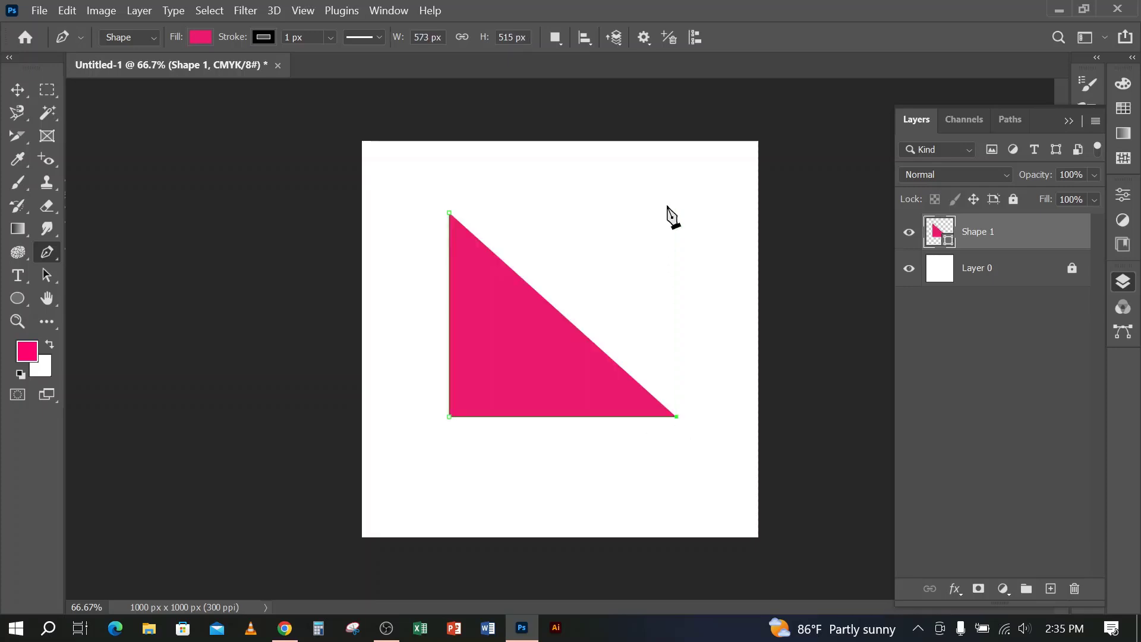
click(450, 213)
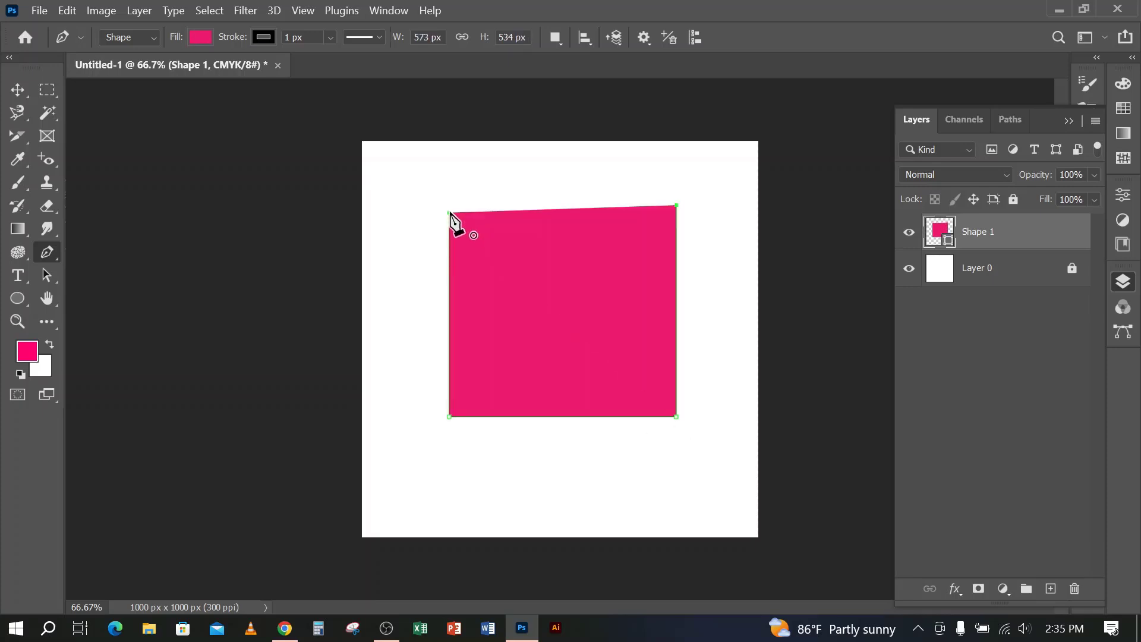
Set the Pen tool's path operation to Subtract Front Shape and undo its effect on the existing four-sided shape
click(18, 89)
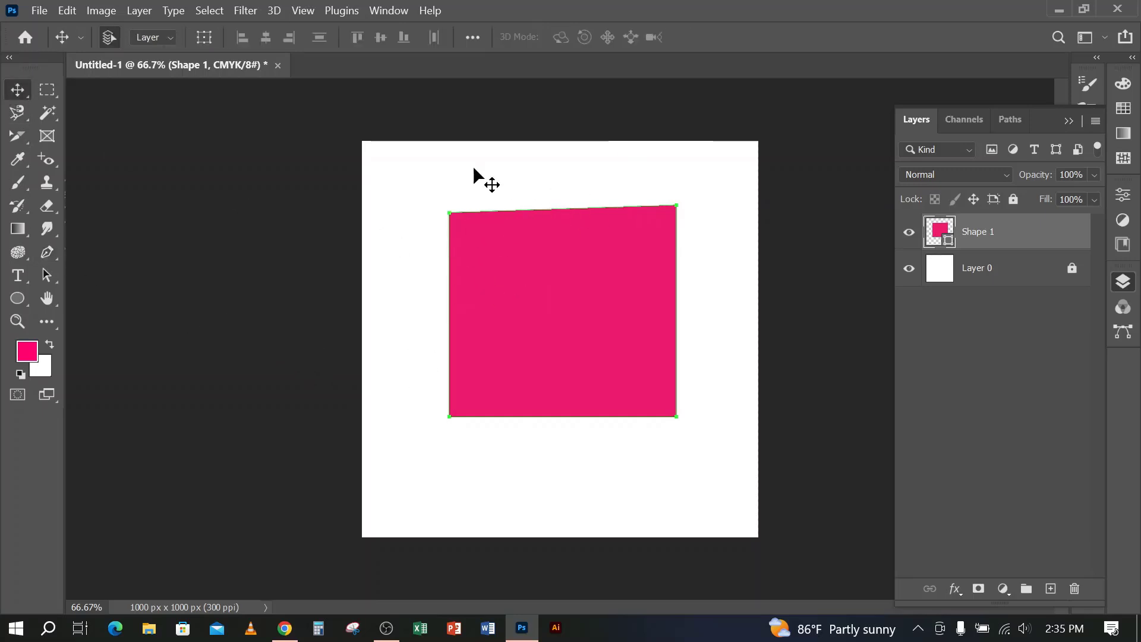
click(49, 251)
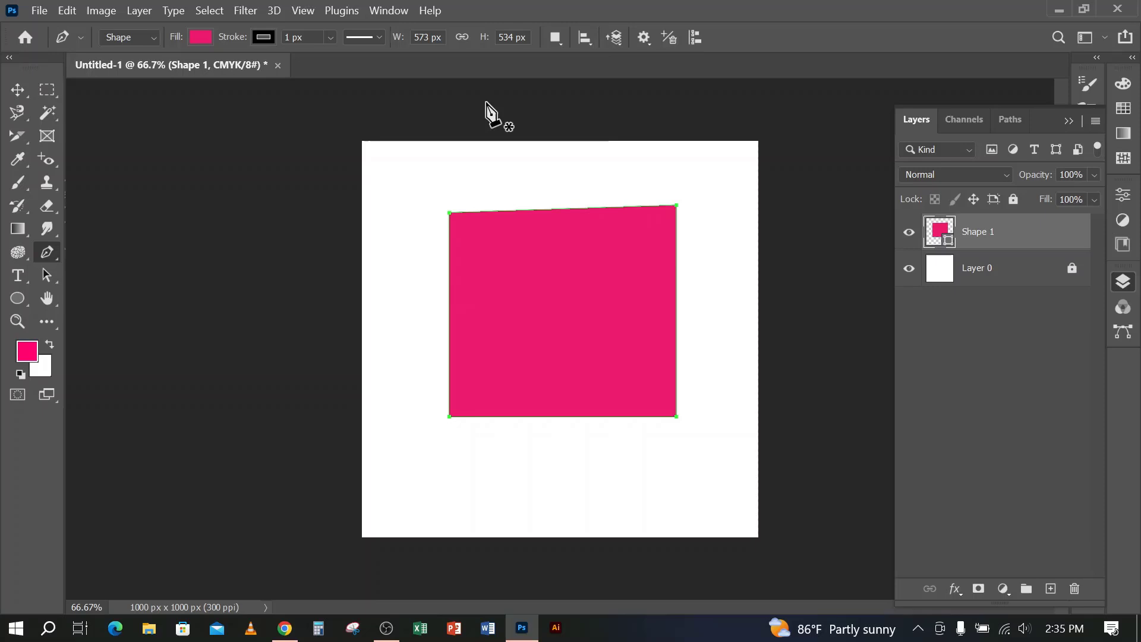
click(556, 37)
click(594, 92)
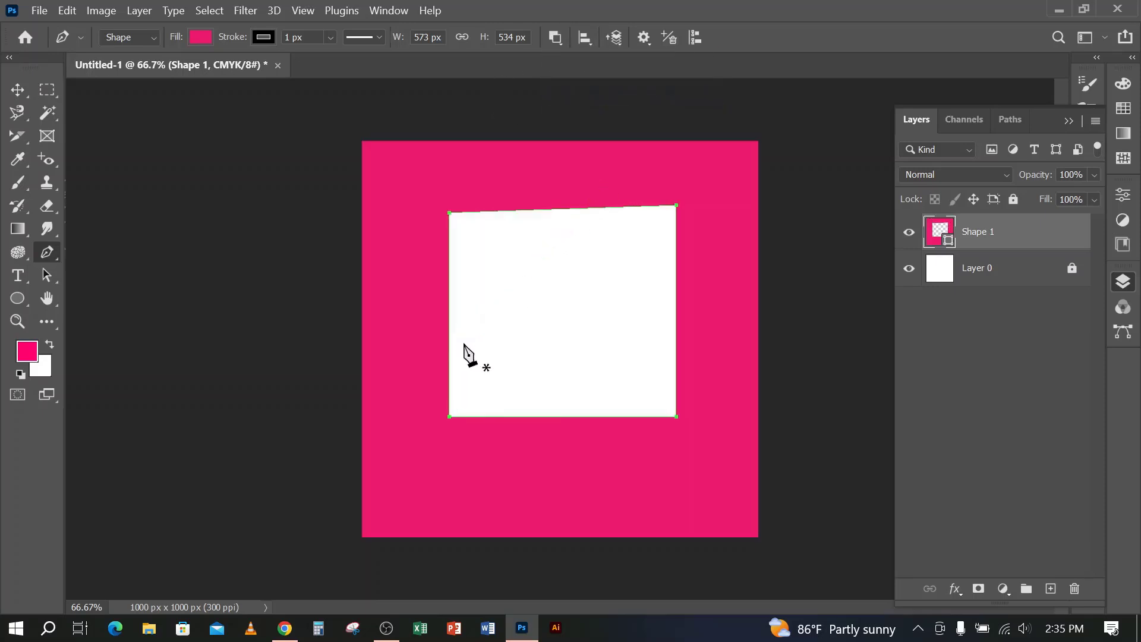
key(ctrl+z)
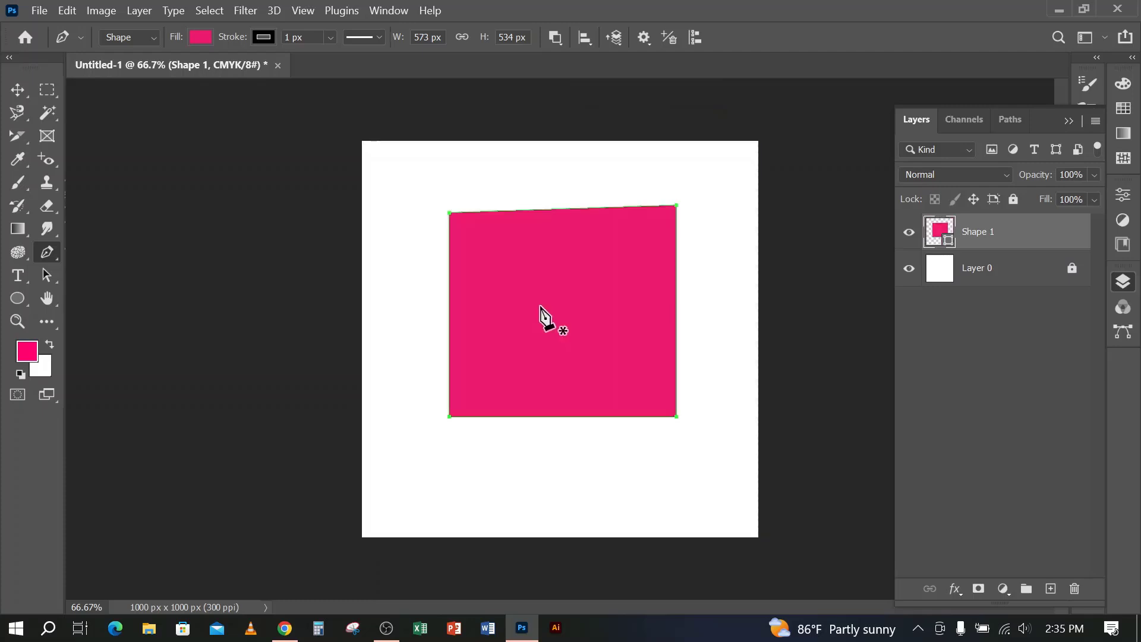
click(556, 38)
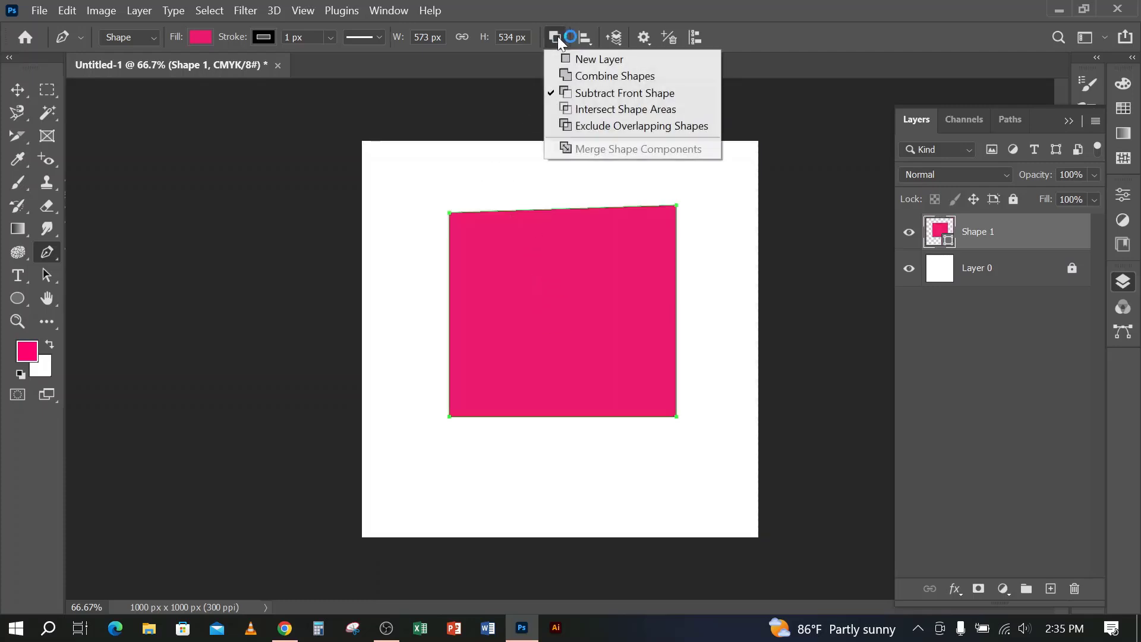
click(585, 93)
key(ctrl+z)
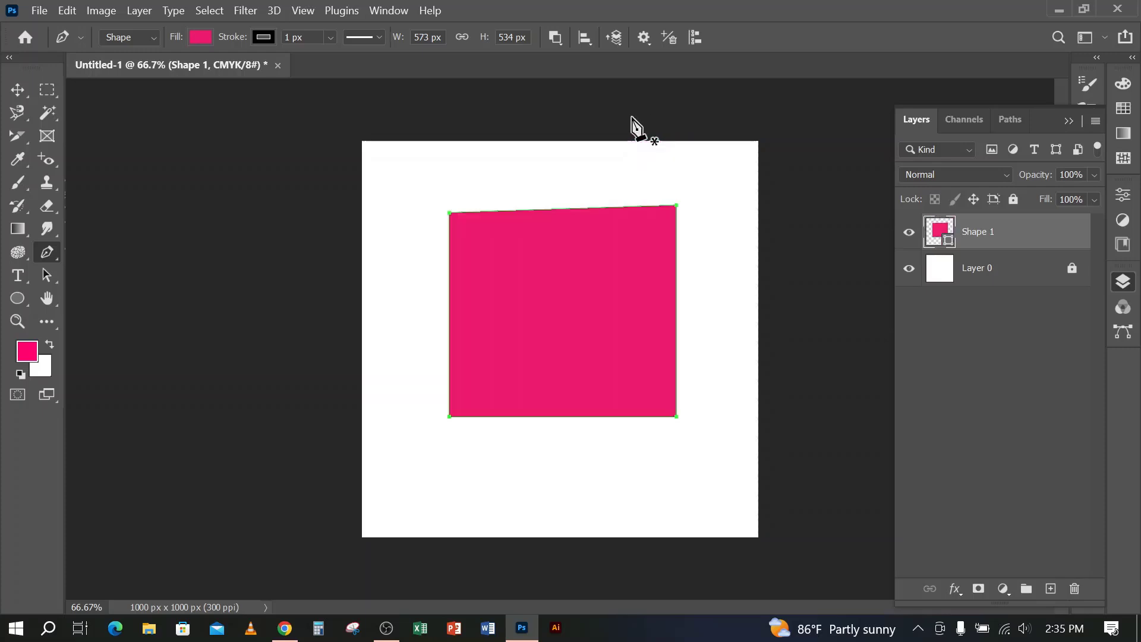
Draw a closed triangle over the four-sided shape's upper-left corner to subtract that corner
click(573, 178)
click(402, 201)
click(573, 177)
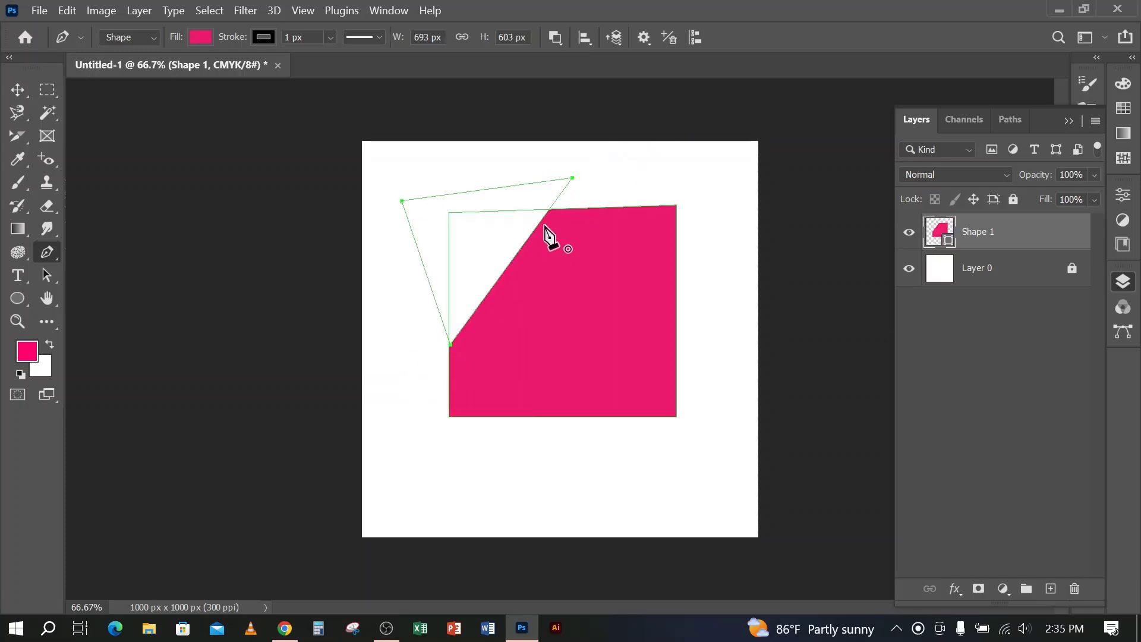
Move the cut shape around the canvas with the Move tool and delete its layer Shape 1
click(17, 89)
click(547, 486)
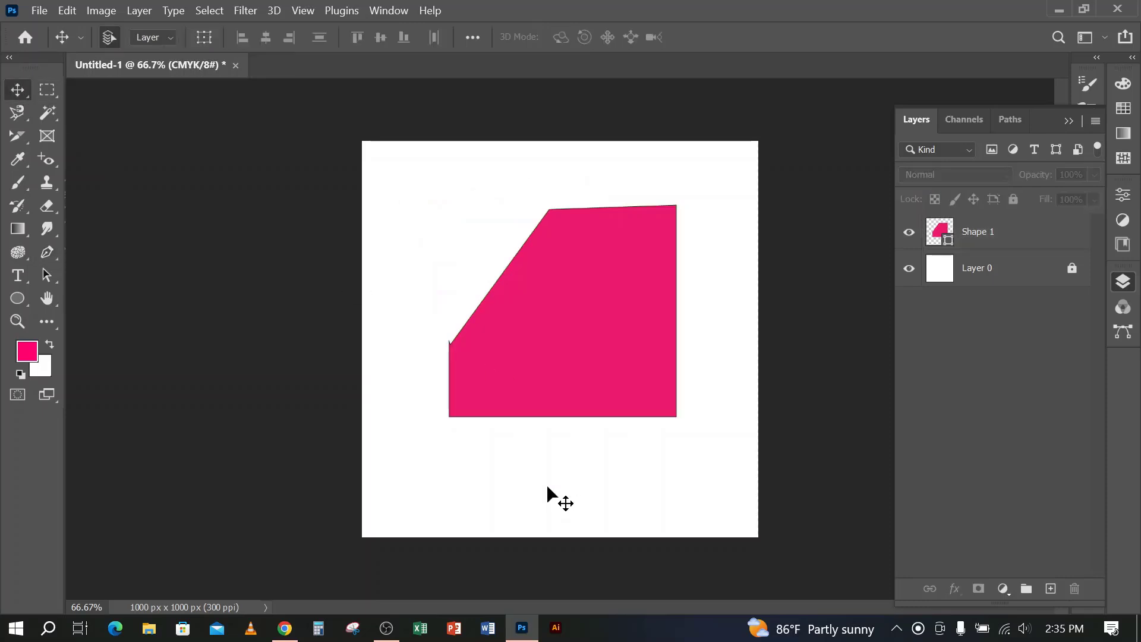
drag(581, 348, 575, 307)
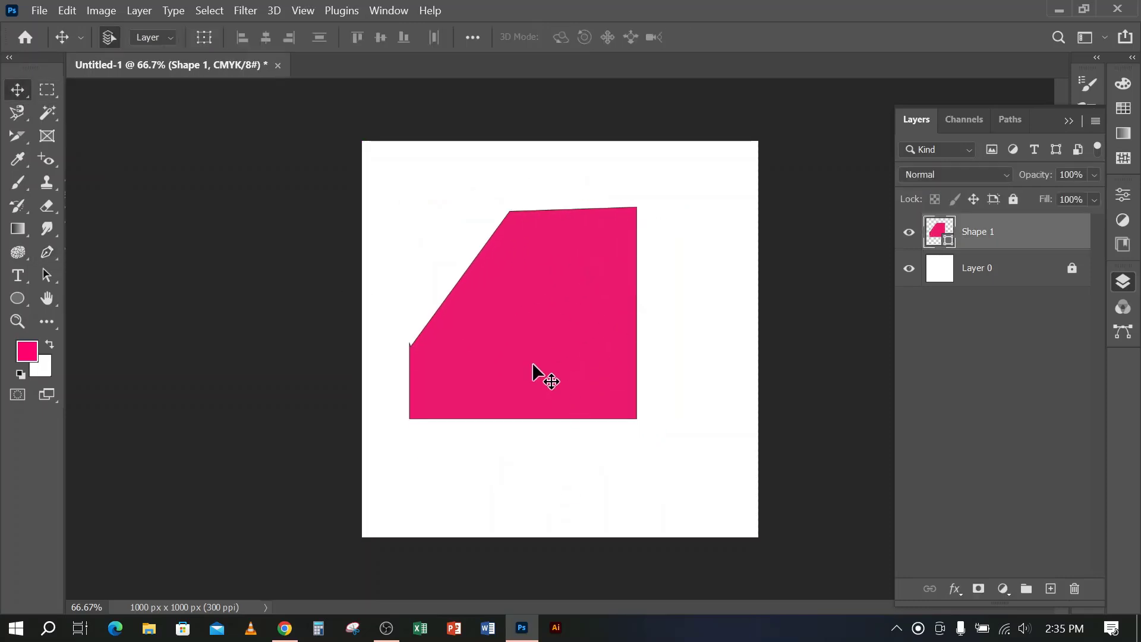
drag(487, 320, 512, 306)
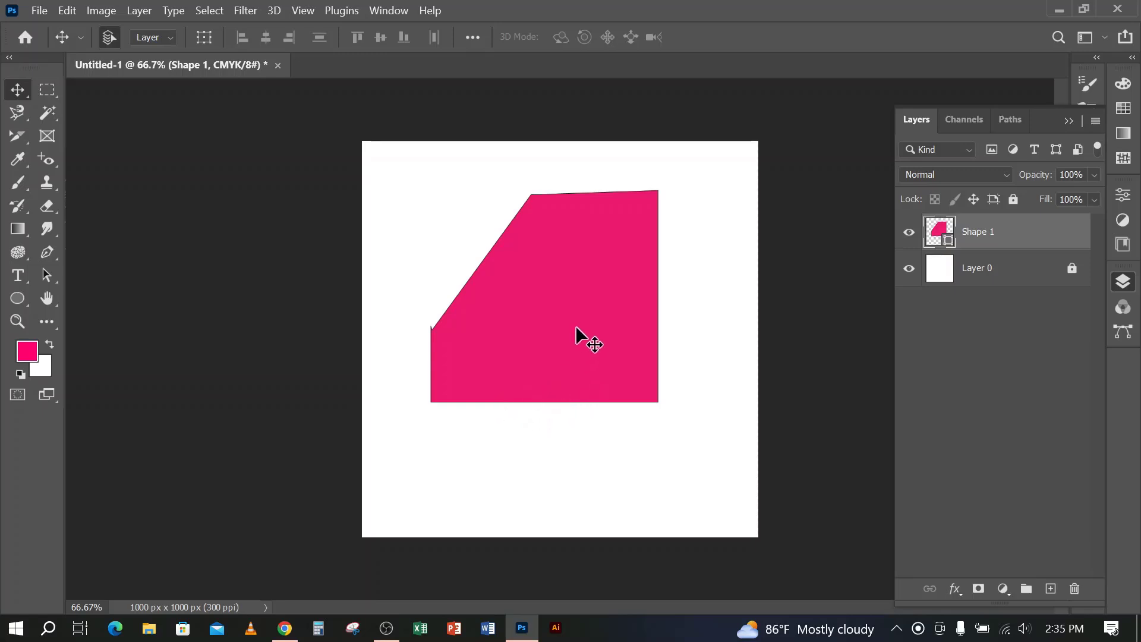
mouse_move(575, 327)
mouse_down()
mouse_move(591, 314)
mouse_move(570, 343)
mouse_move(551, 323)
mouse_move(573, 337)
mouse_up()
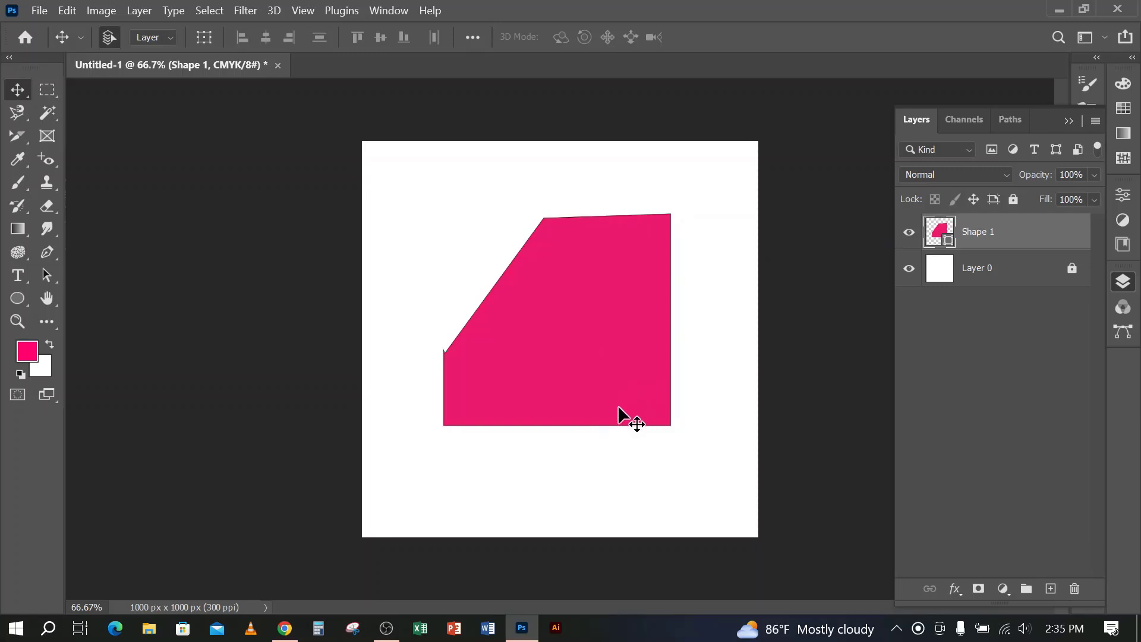
drag(586, 337, 599, 357)
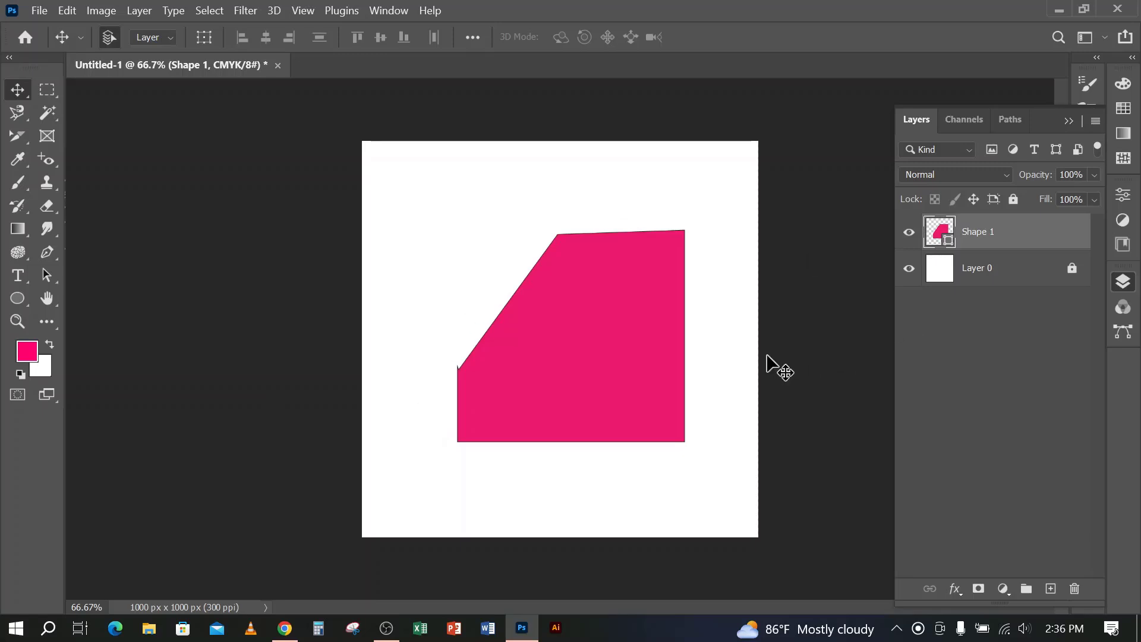
key(Delete)
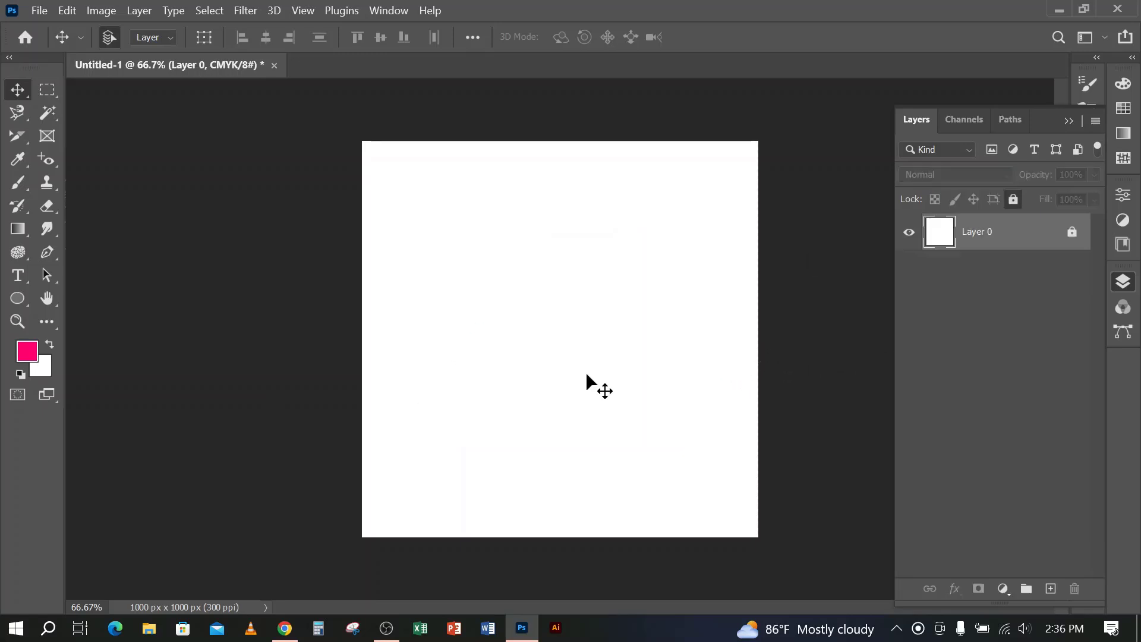
Draw a closed Pen shape with a wavy upper edge, about 1250 by 514 px, across the canvas's lower part
click(47, 252)
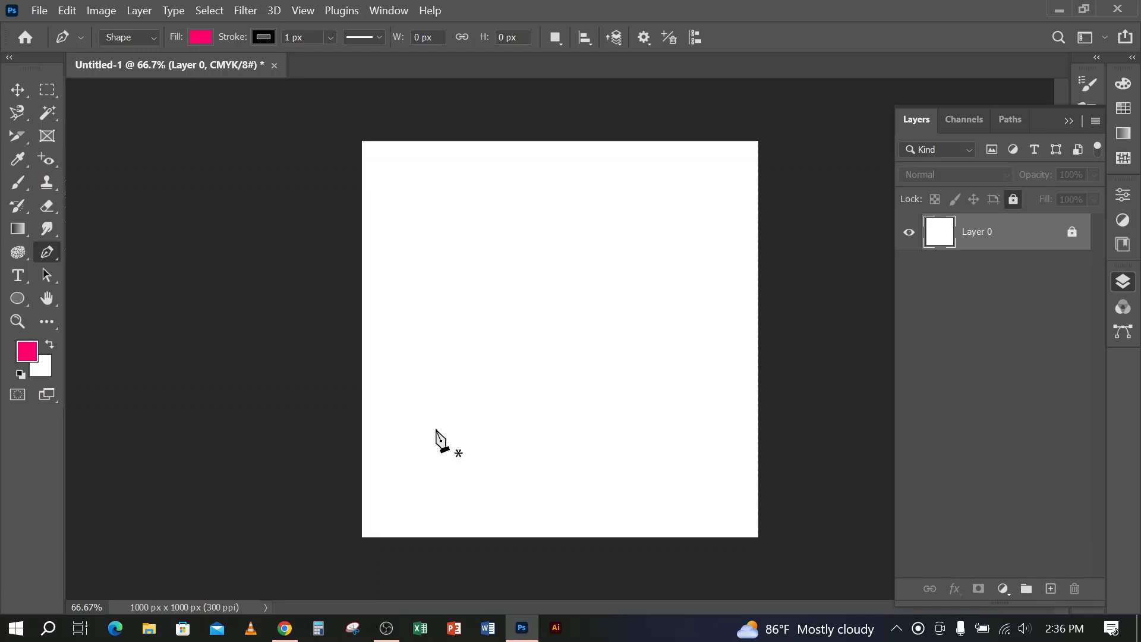
click(336, 426)
drag(576, 398, 705, 449)
click(823, 375)
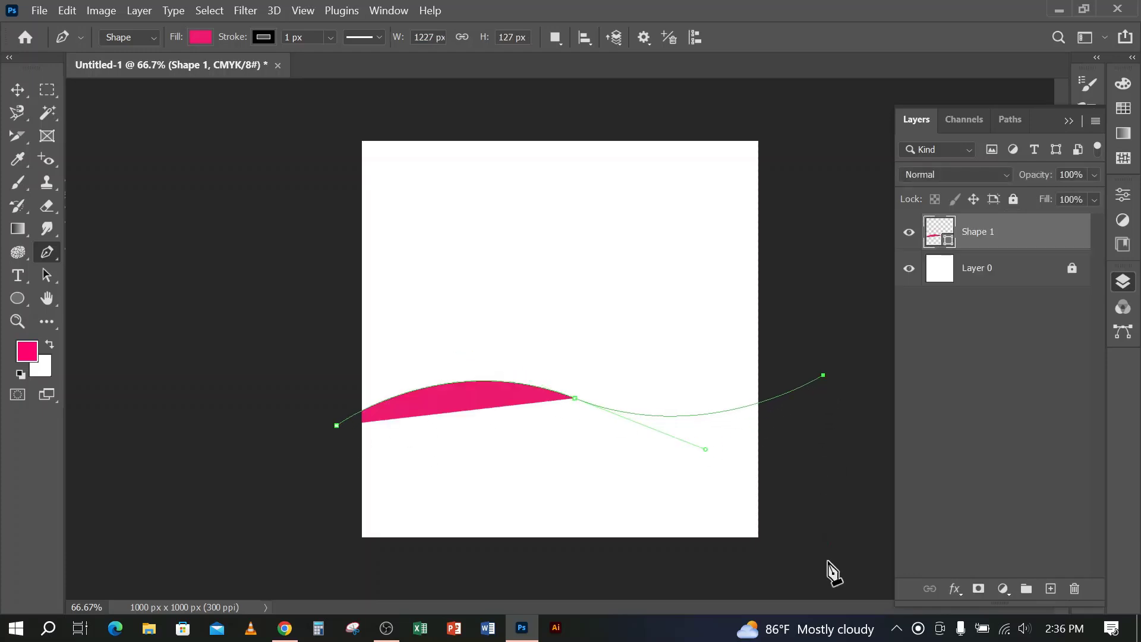
click(828, 563)
click(821, 563)
click(334, 578)
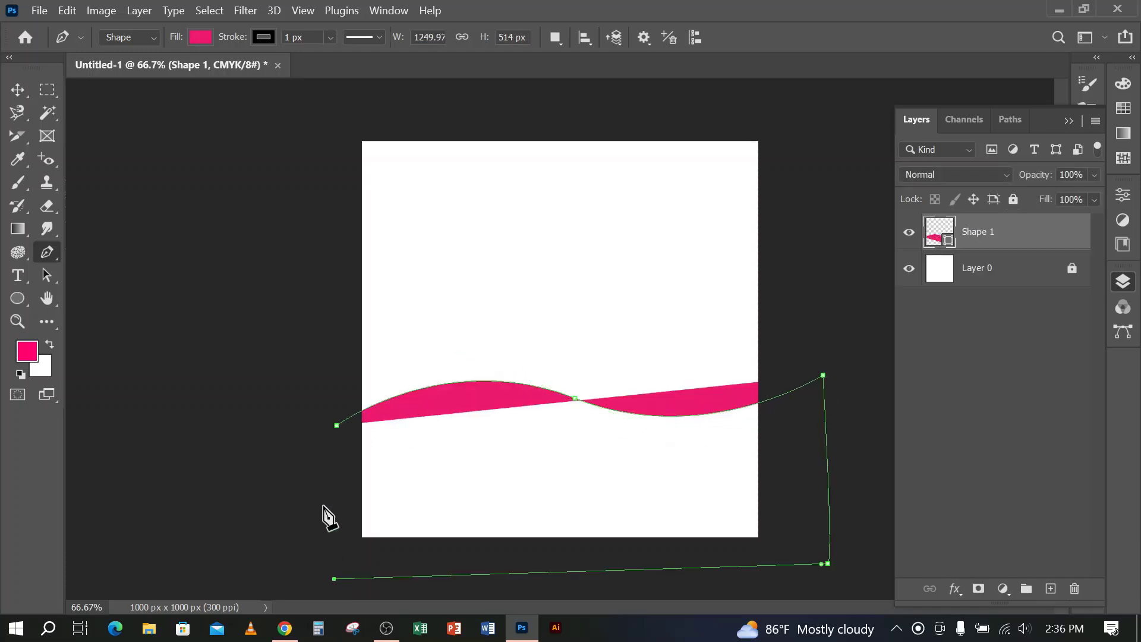
click(336, 426)
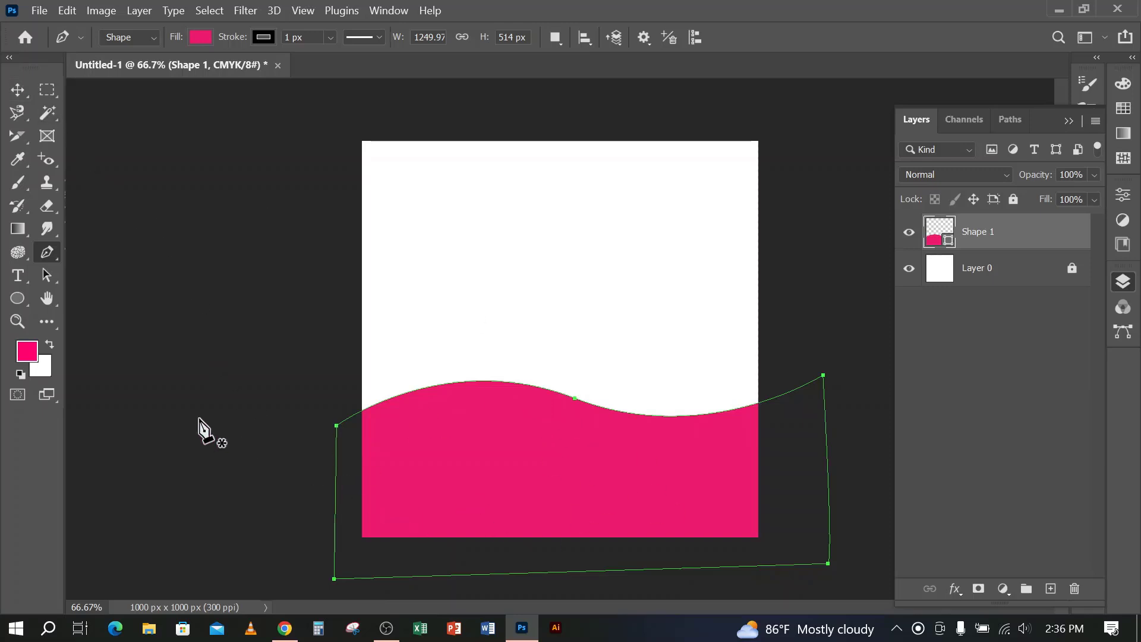
Set the path operation to Subtract Front Shape and undo its inversion of the existing wavy shape
click(559, 39)
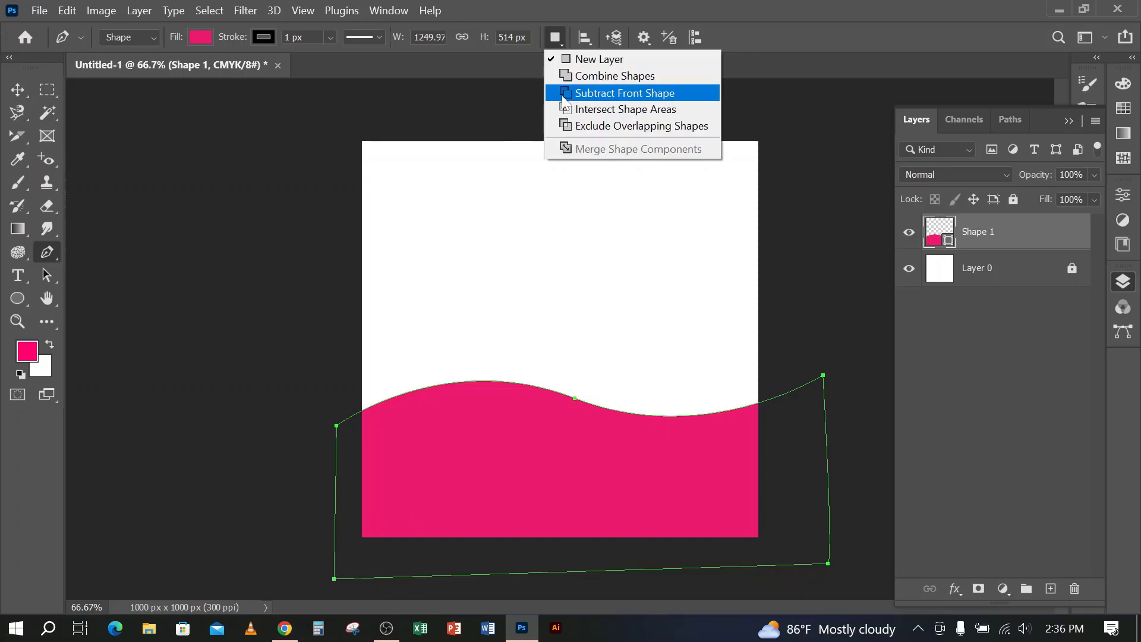
click(624, 94)
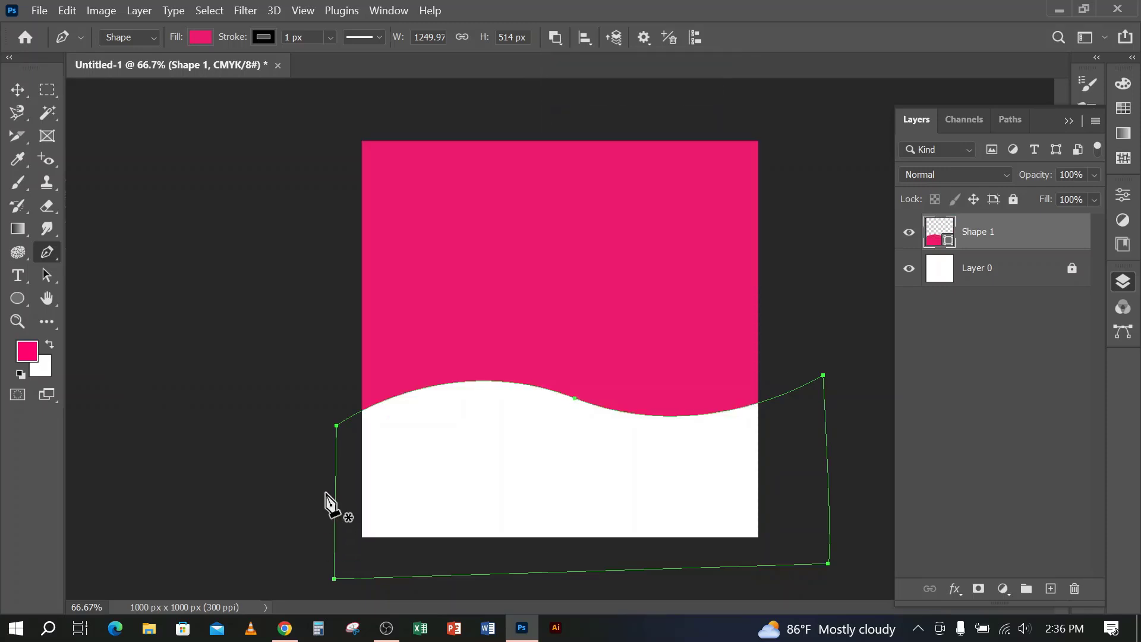
key(ctrl+z)
Draw a closed curved shape over the wave's upper-left part to subtract that area, and deselect the shape
click(312, 478)
drag(616, 398, 707, 408)
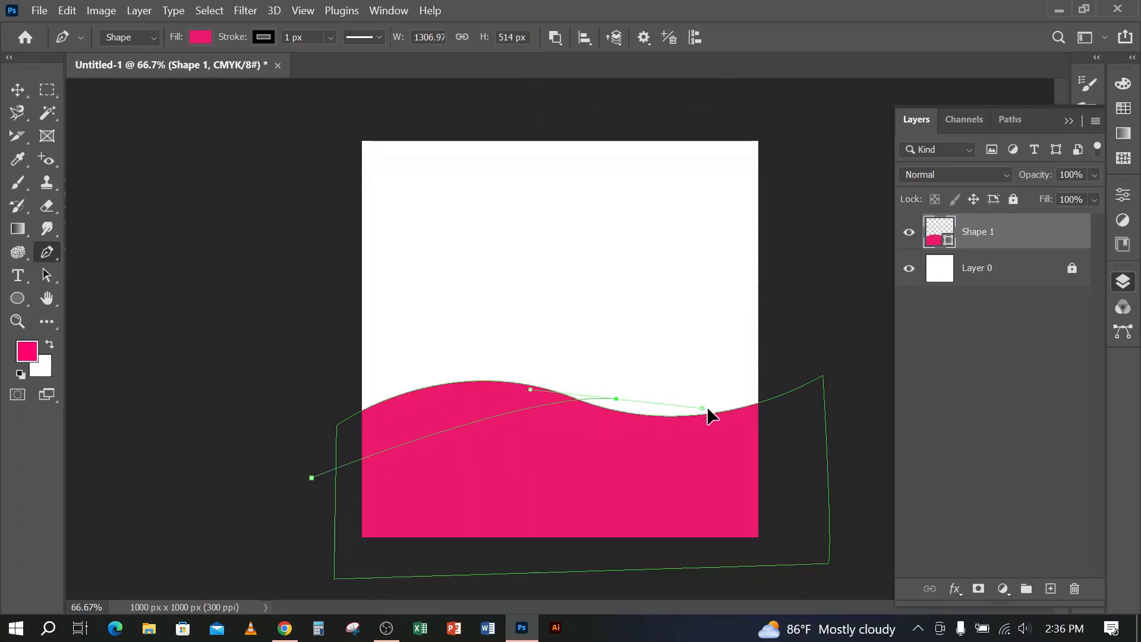
drag(590, 319, 548, 311)
drag(391, 311, 347, 327)
drag(297, 372, 293, 408)
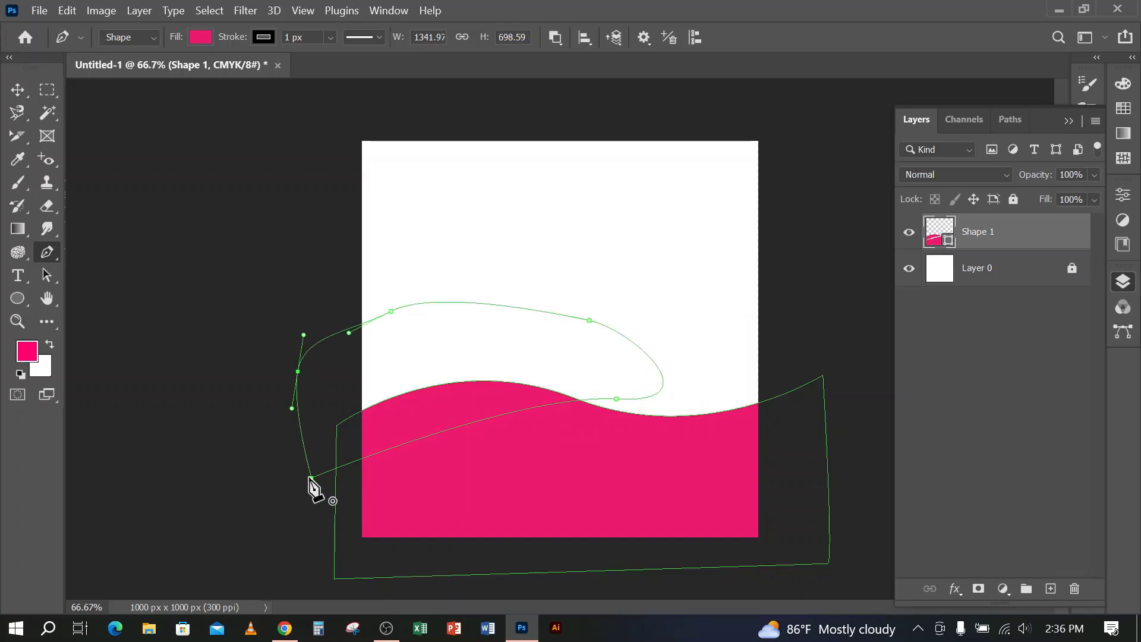
click(312, 477)
click(18, 89)
click(186, 390)
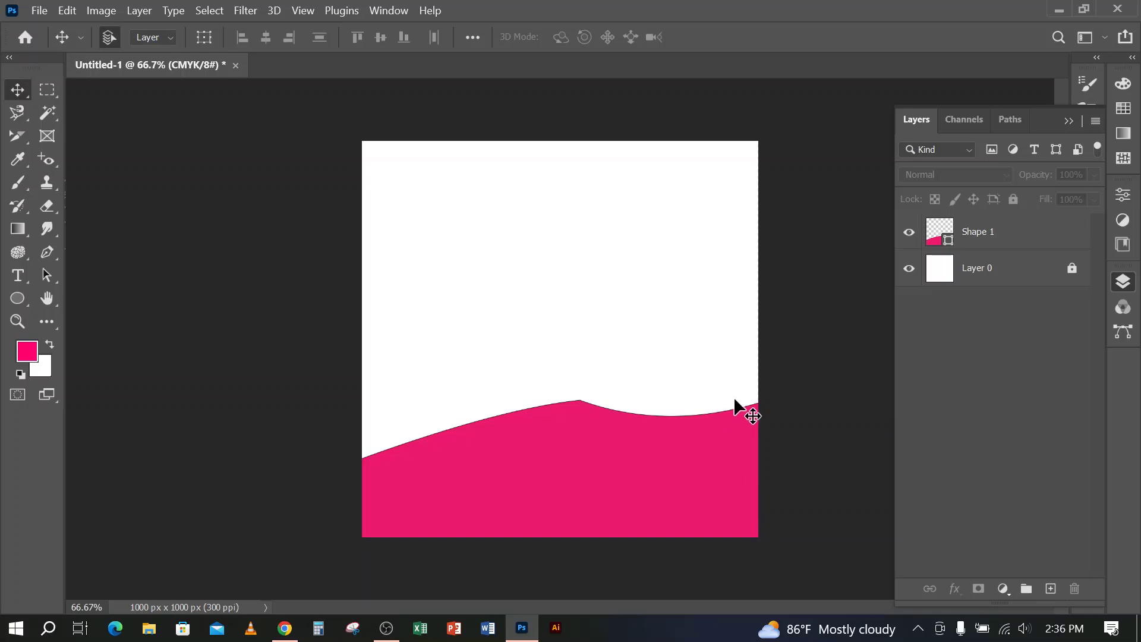
Delete the subtracted wave's layer Shape 1 together with the stray Shape 2 layer
click(48, 253)
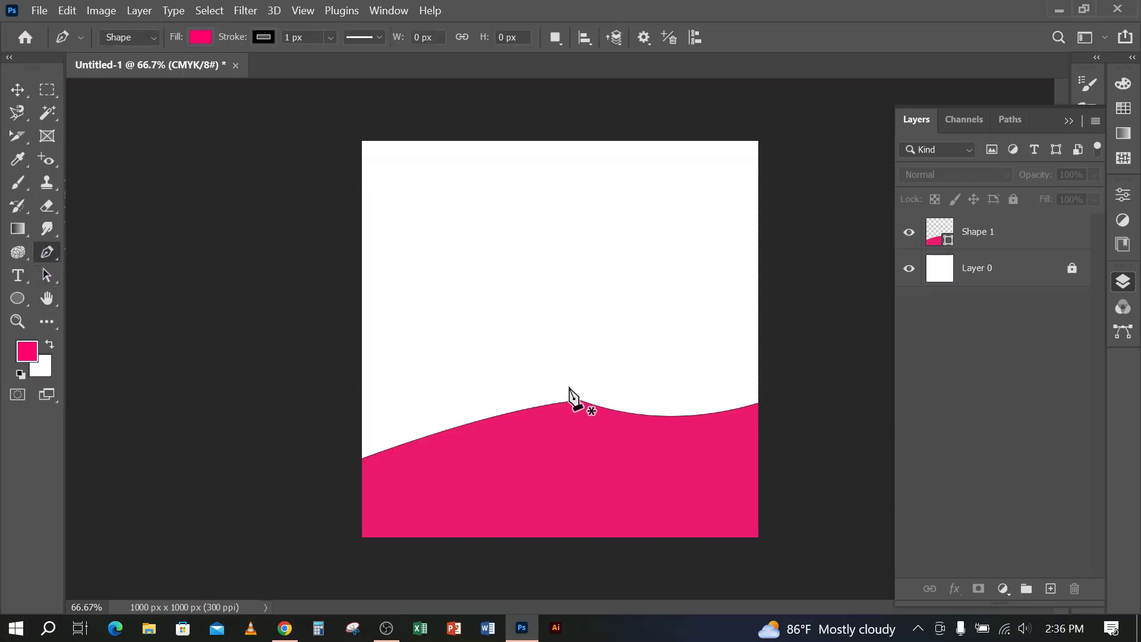
click(555, 37)
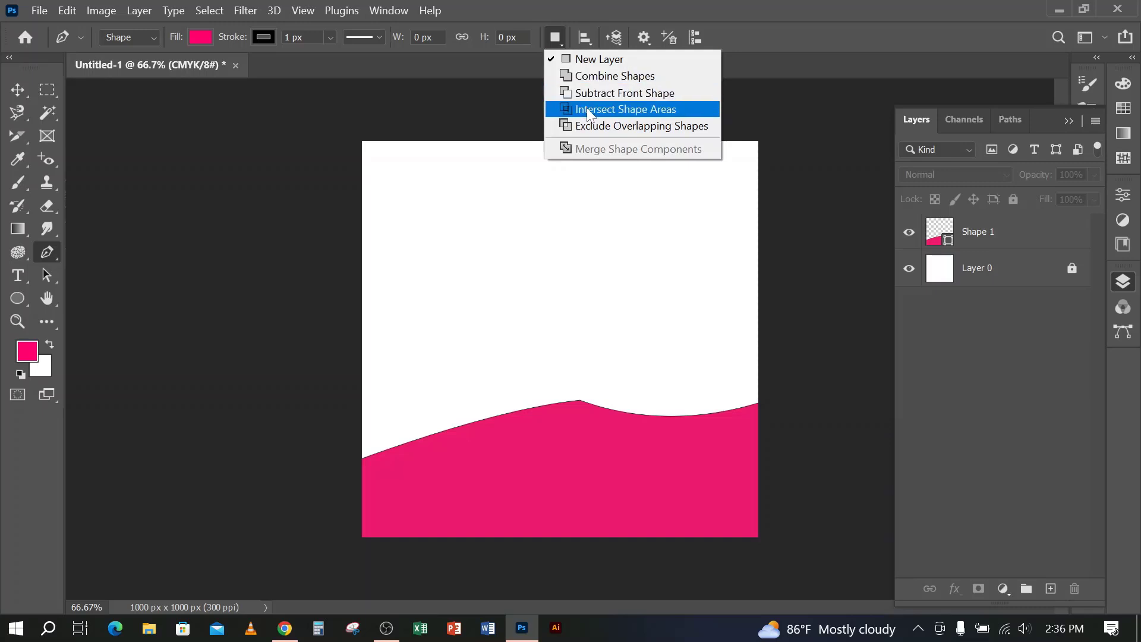
click(597, 541)
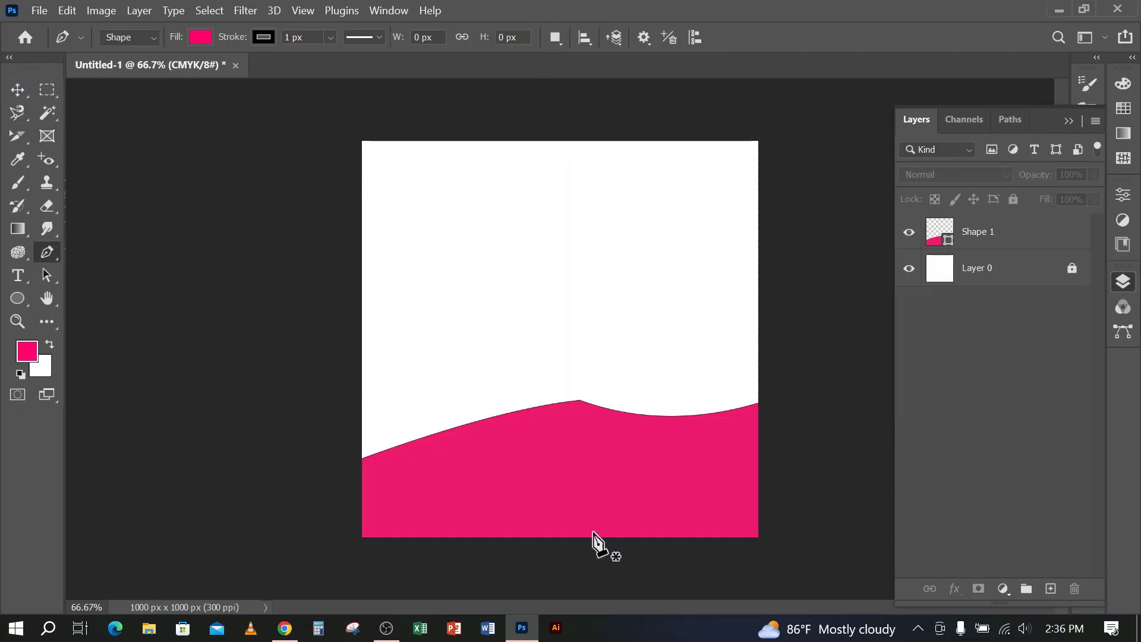
click(606, 473)
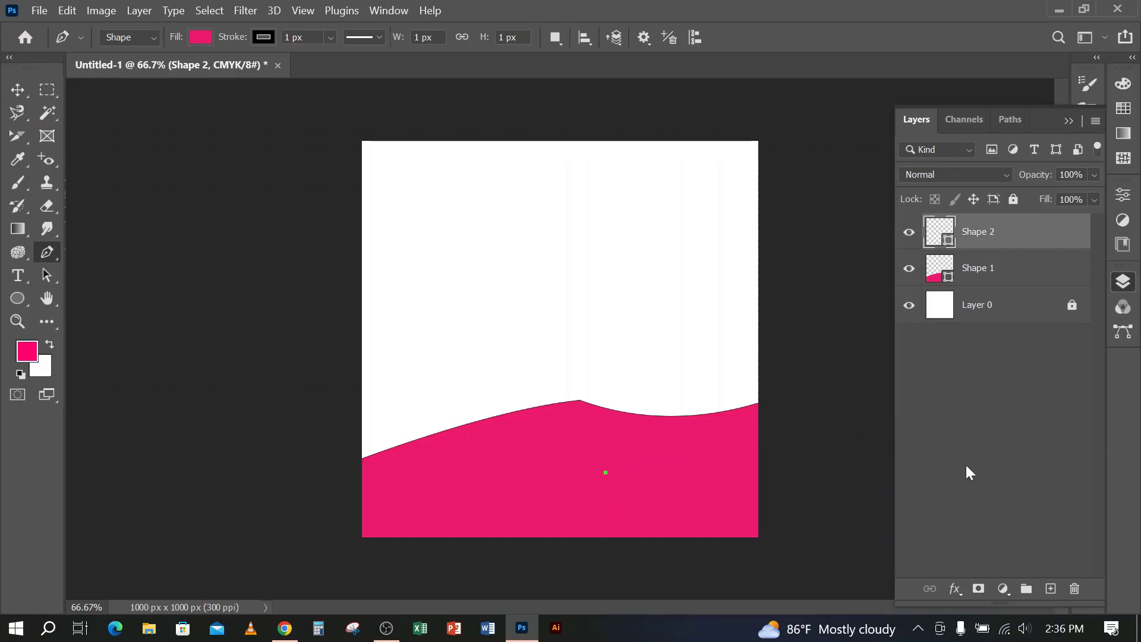
key(Delete)
key(Delete)
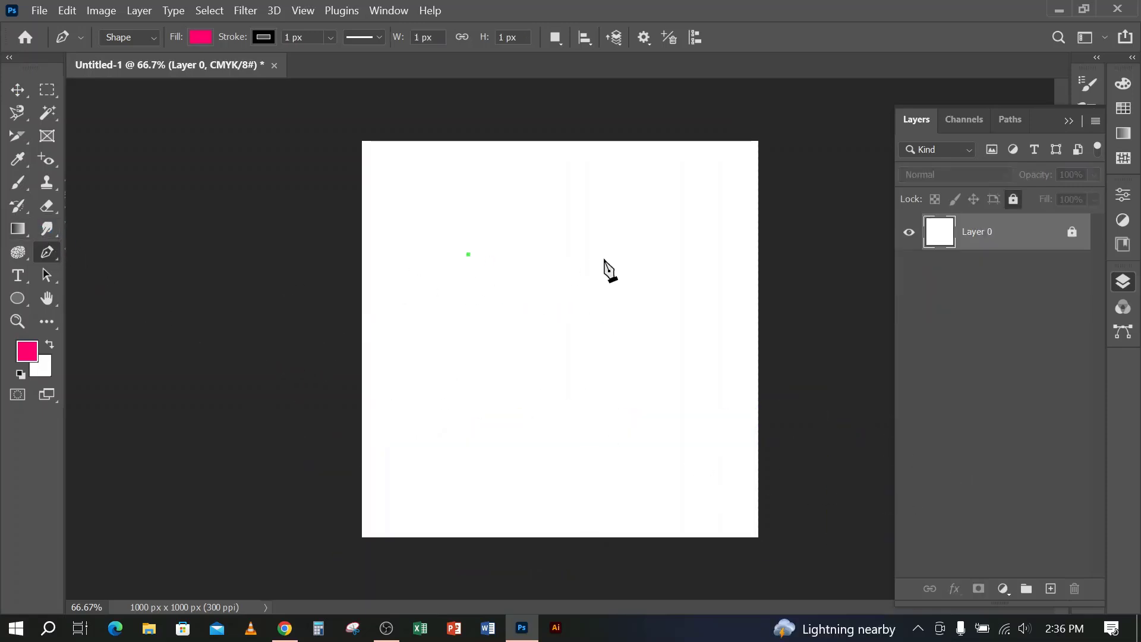
Draw a closed straight-sided four-corner shape about 651 by 450 px in the middle of the canvas
click(680, 262)
click(701, 432)
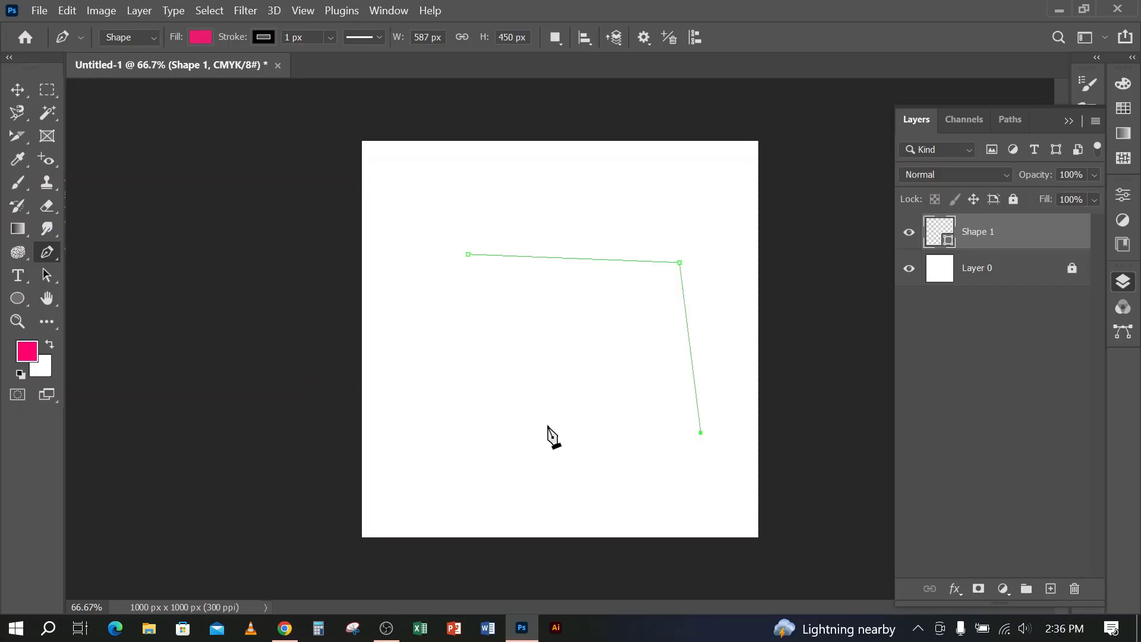
click(470, 255)
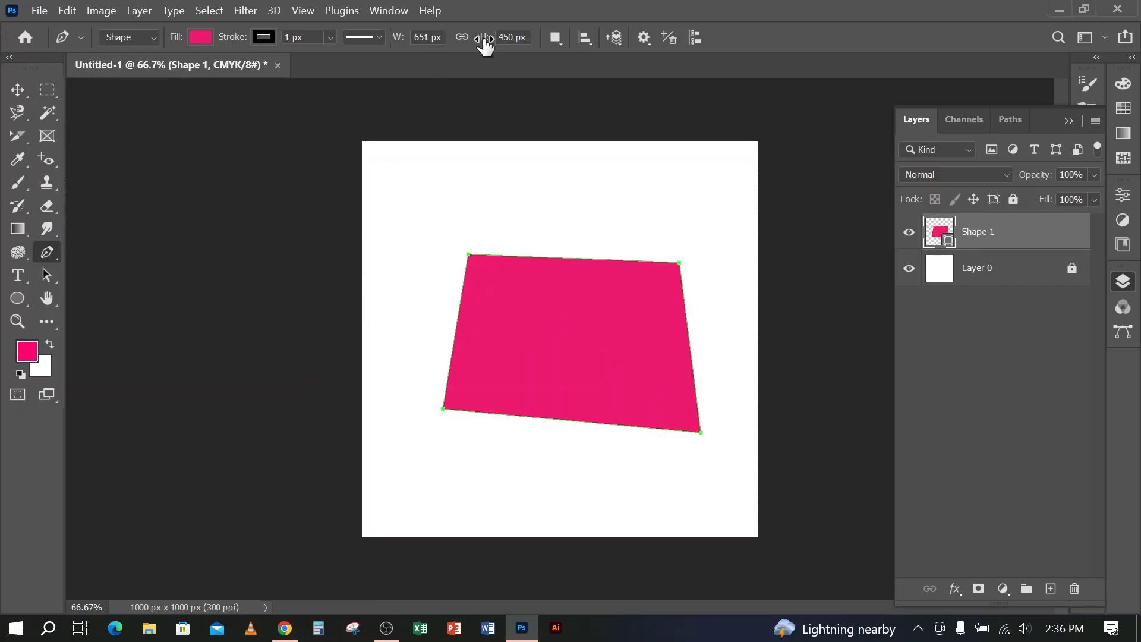
Set the path operation to Intersect Shape Areas and draw a closed four-corner shape overlapping the existing shape's upper-left corner
click(559, 37)
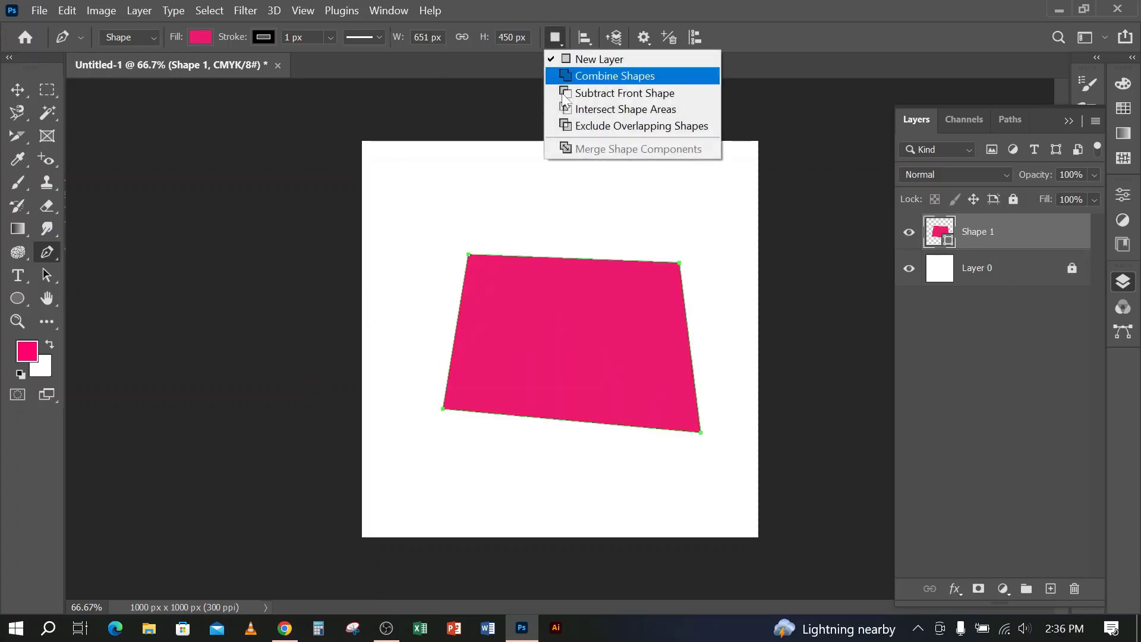
click(602, 109)
click(433, 309)
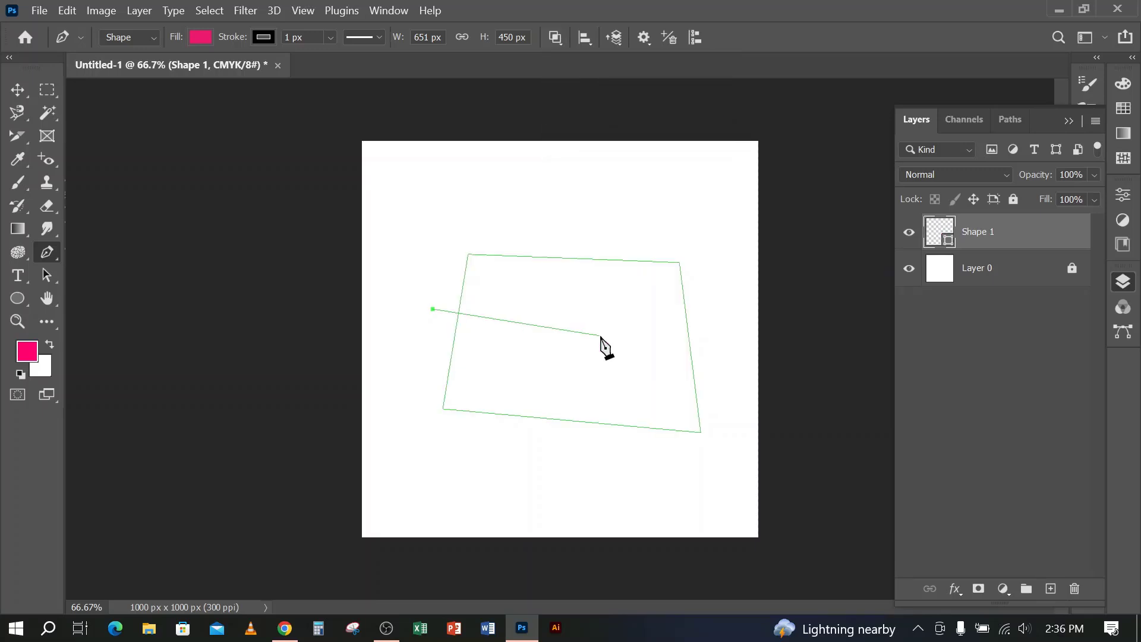
click(600, 336)
click(605, 209)
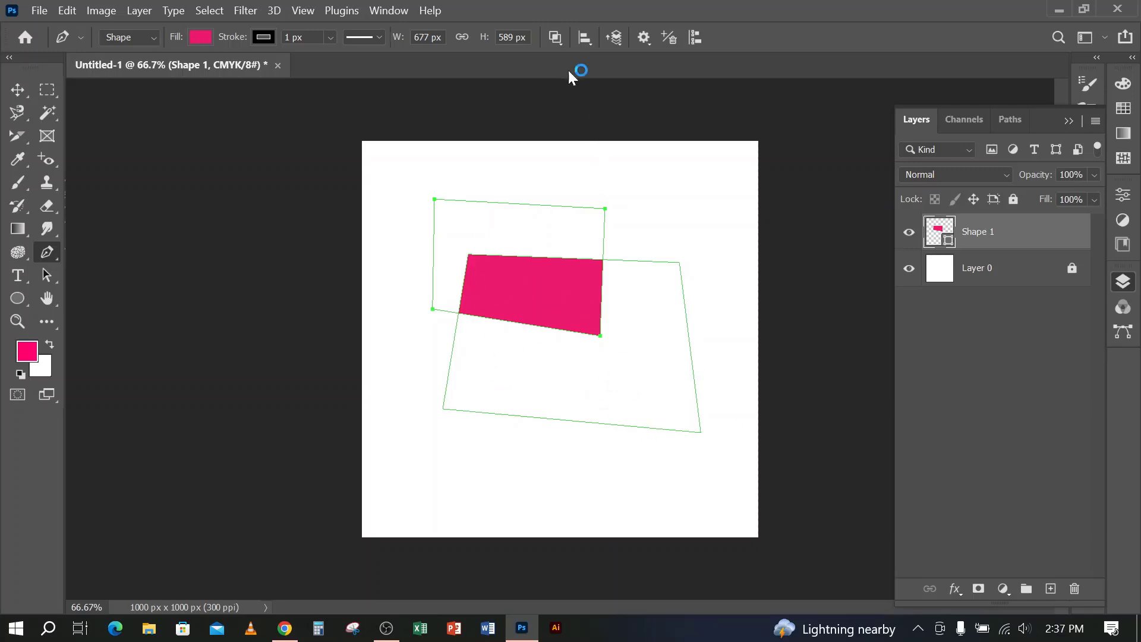
Deselect the intersected shape's path and examine the available path operations
click(559, 40)
click(559, 41)
key(Escape)
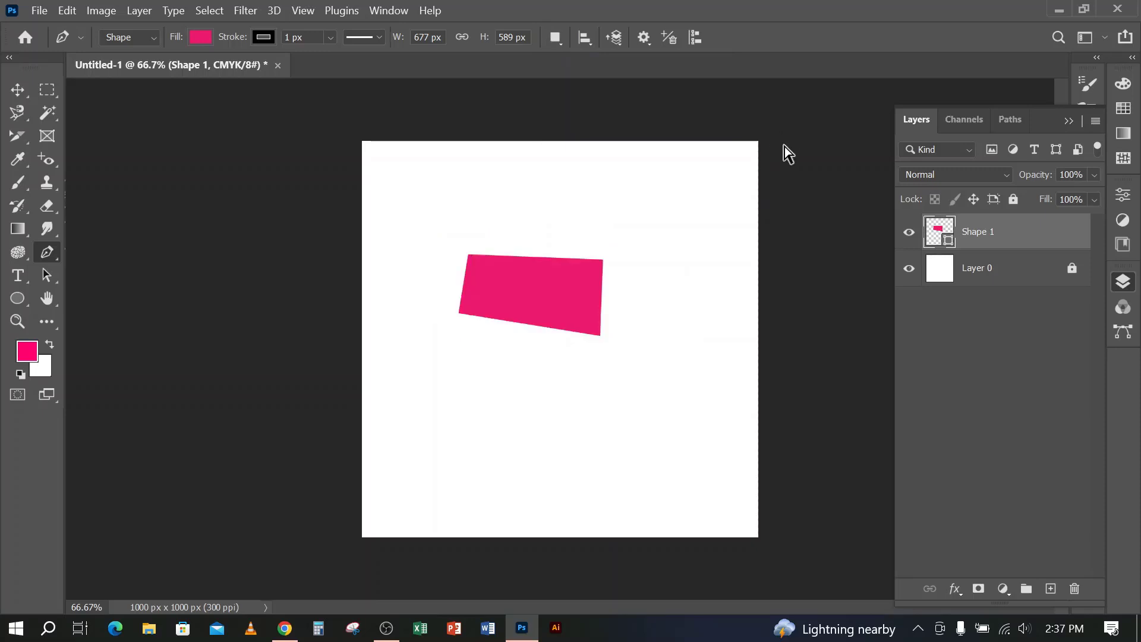
click(558, 38)
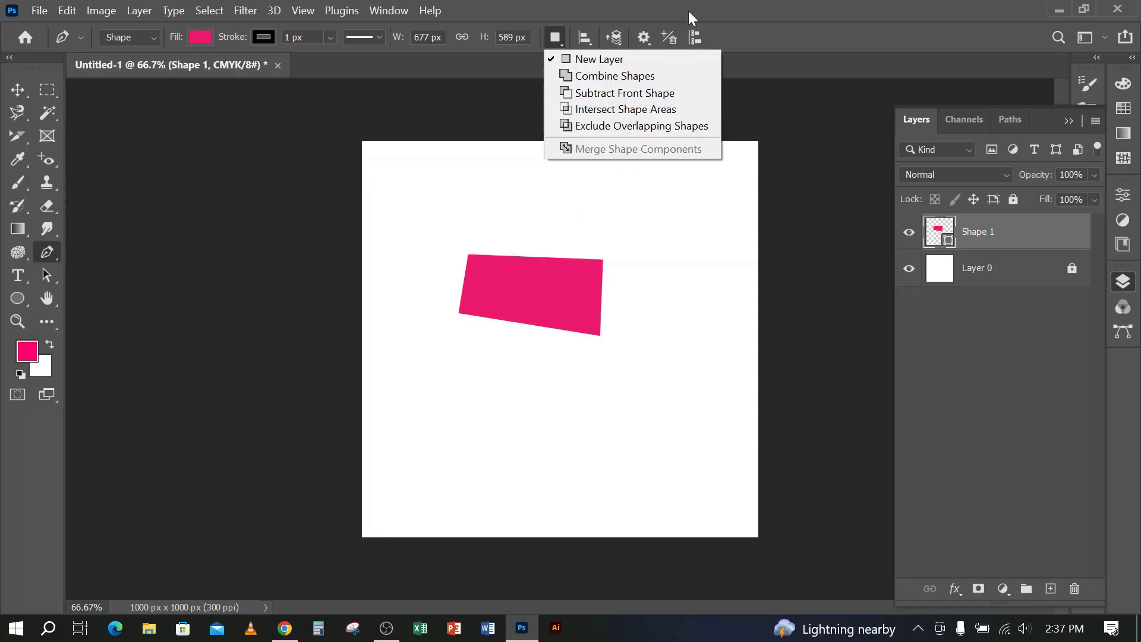
click(790, 4)
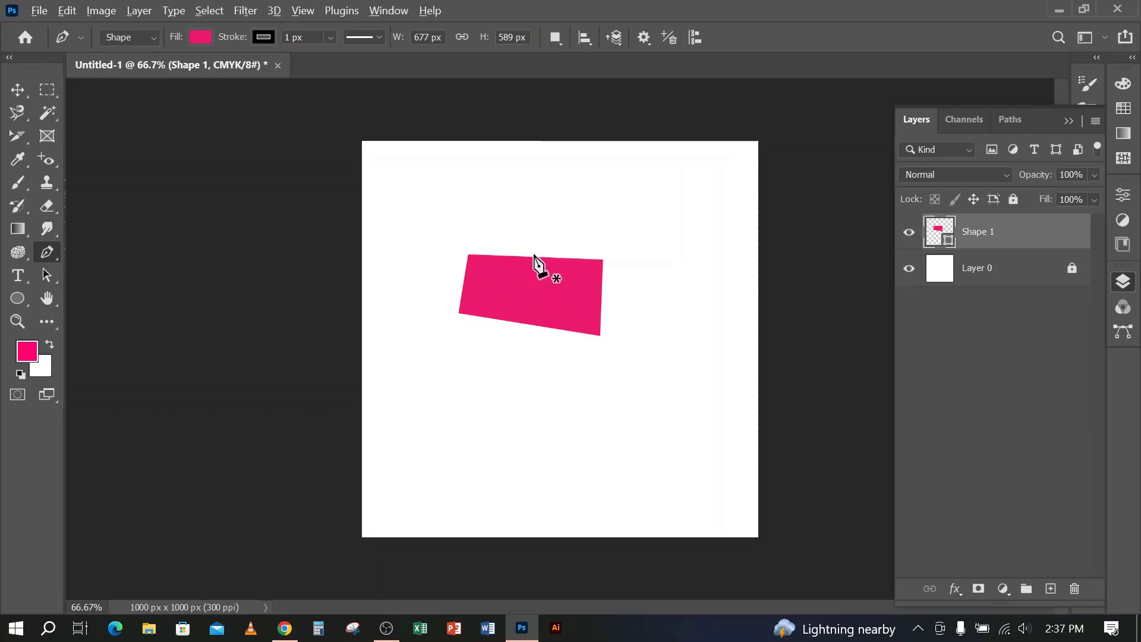
Draw a closed four-corner shape about 246 by 210 px over the intersected shape's upper-left corner on a new layer
scroll(535, 262, up, 2)
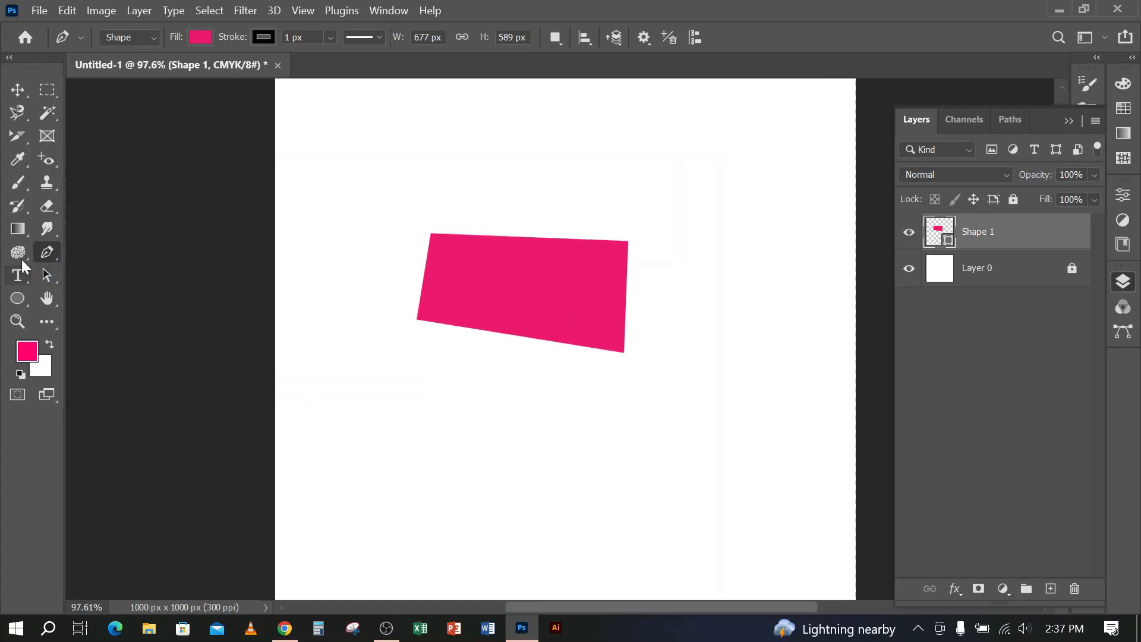
click(393, 264)
click(535, 278)
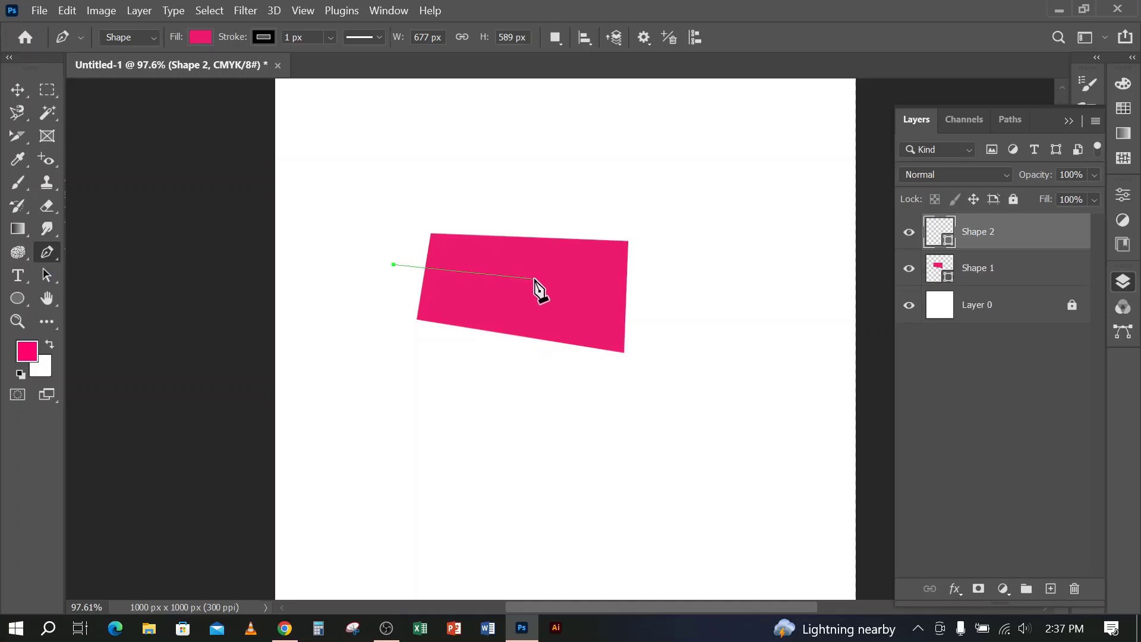
click(392, 157)
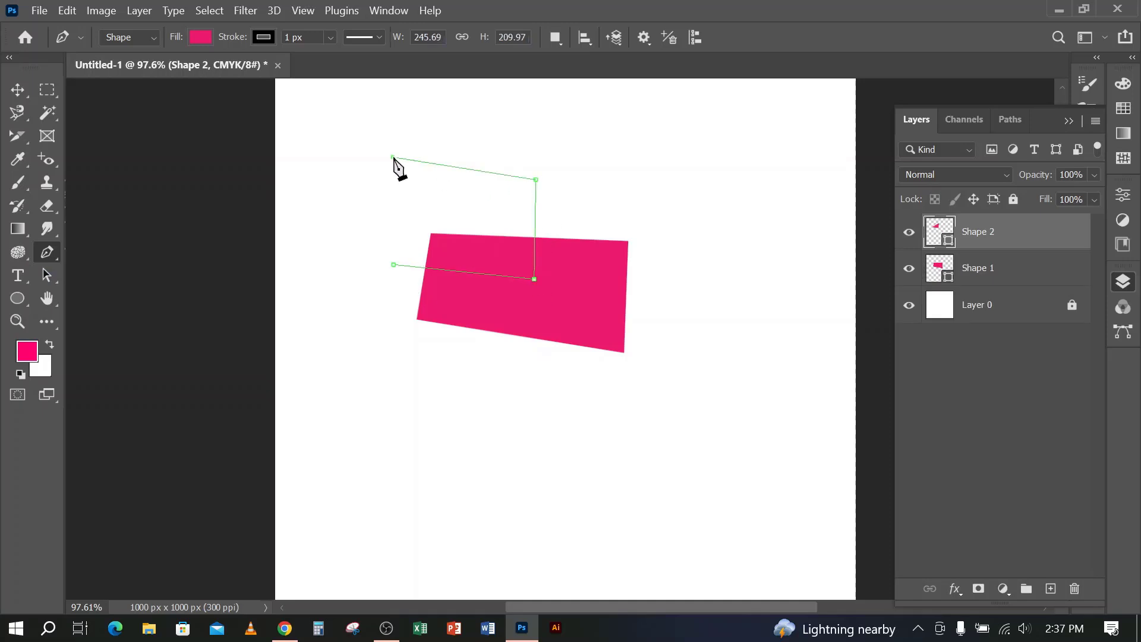
click(393, 264)
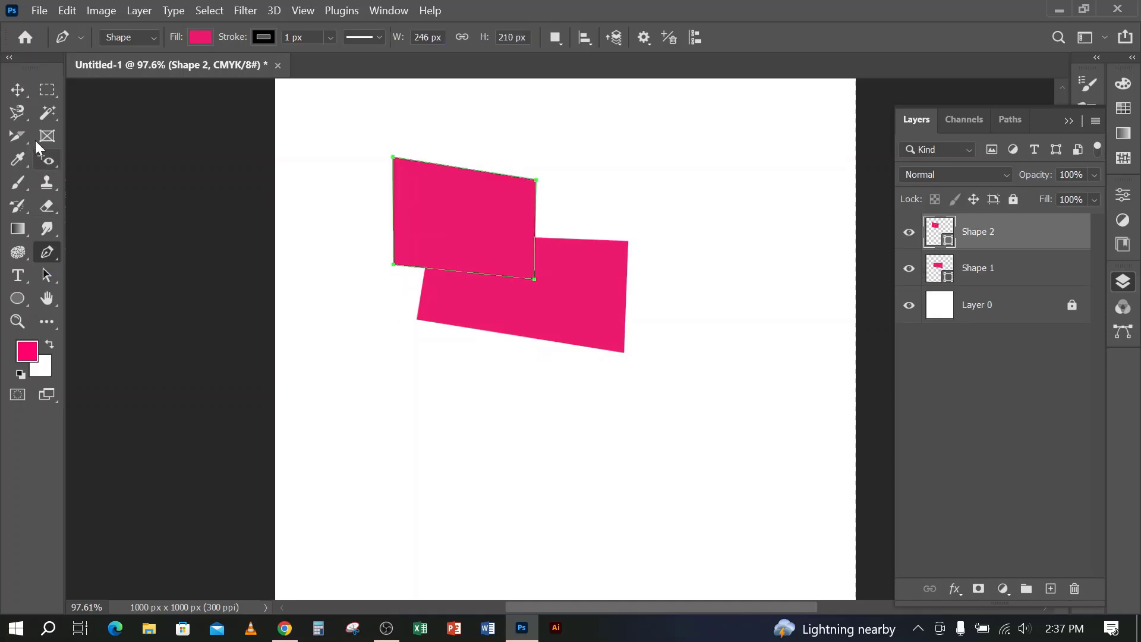
Delete the shape layers Shape 1 and Shape 2
click(17, 89)
click(559, 302)
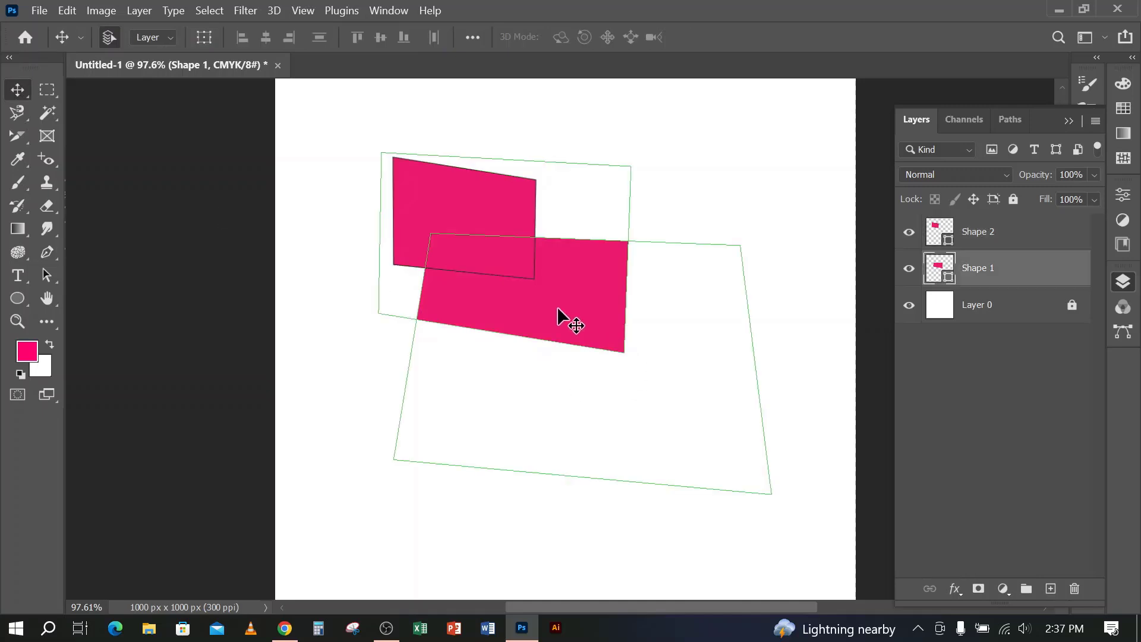
key(Delete)
click(1032, 231)
key(Delete)
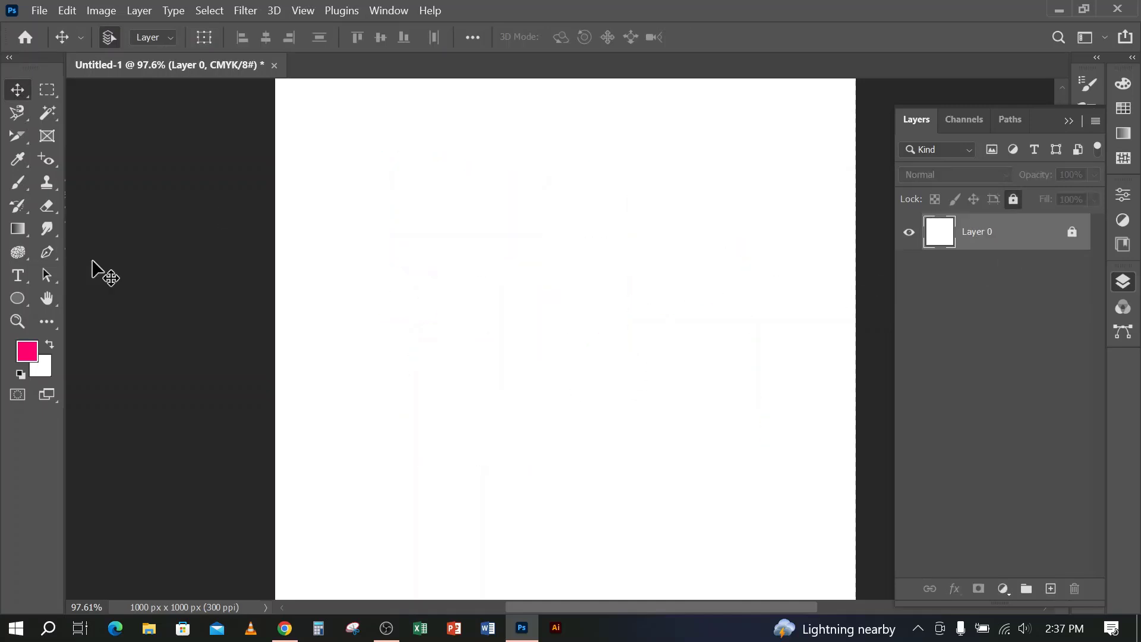
Draw a closed straight-sided four-corner Pen shape about 709 by 502 px on a new shape layer
click(47, 252)
click(383, 198)
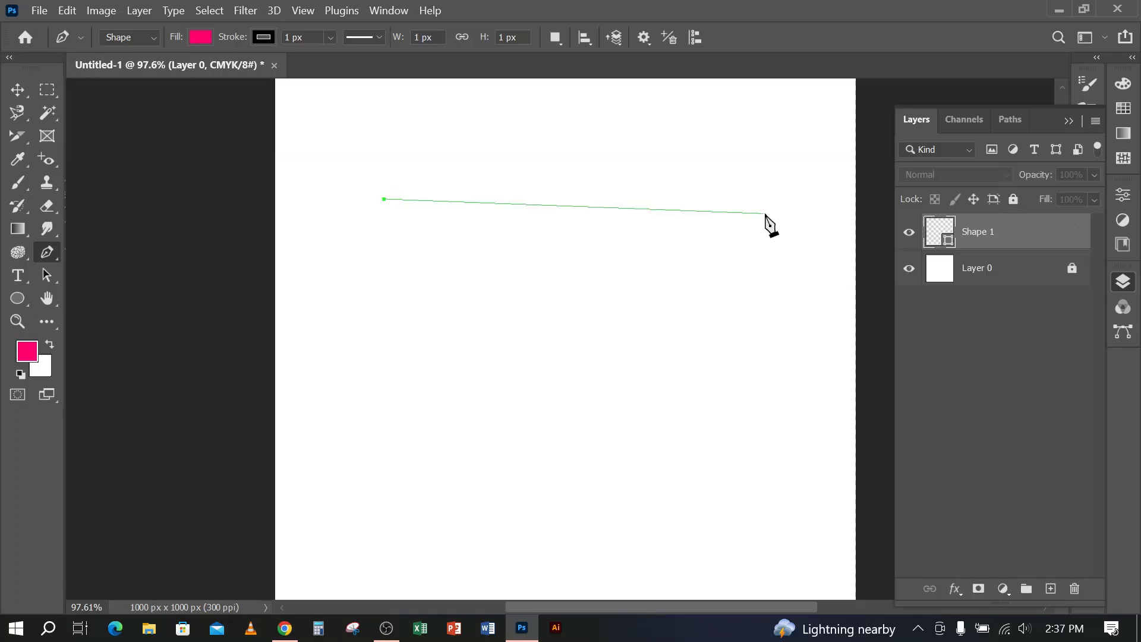
click(765, 213)
click(761, 490)
click(353, 468)
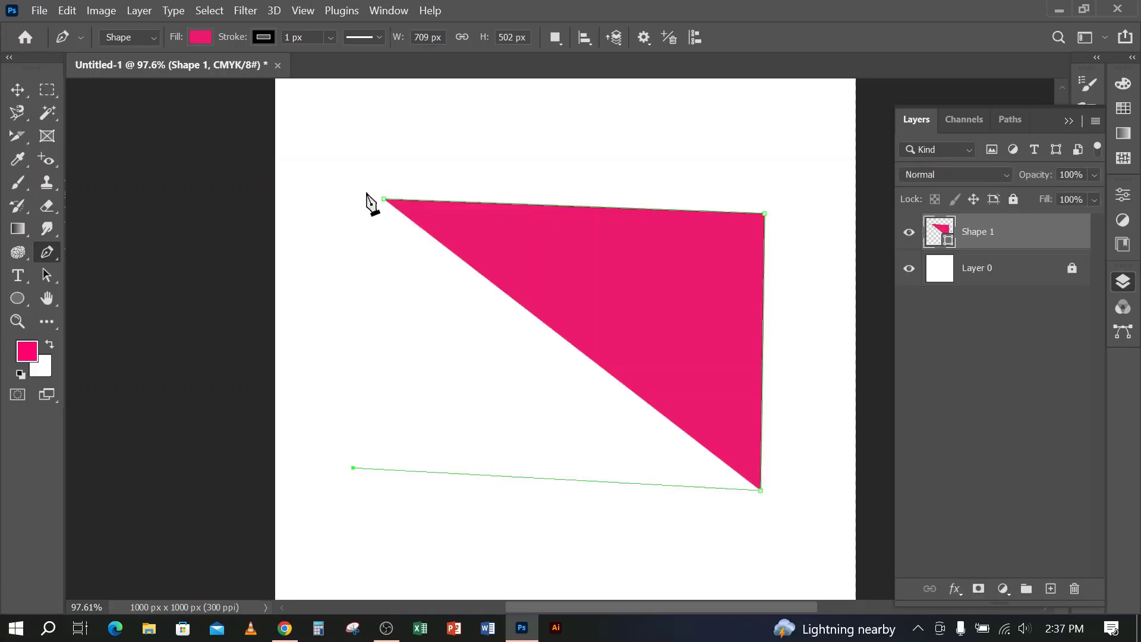
click(384, 199)
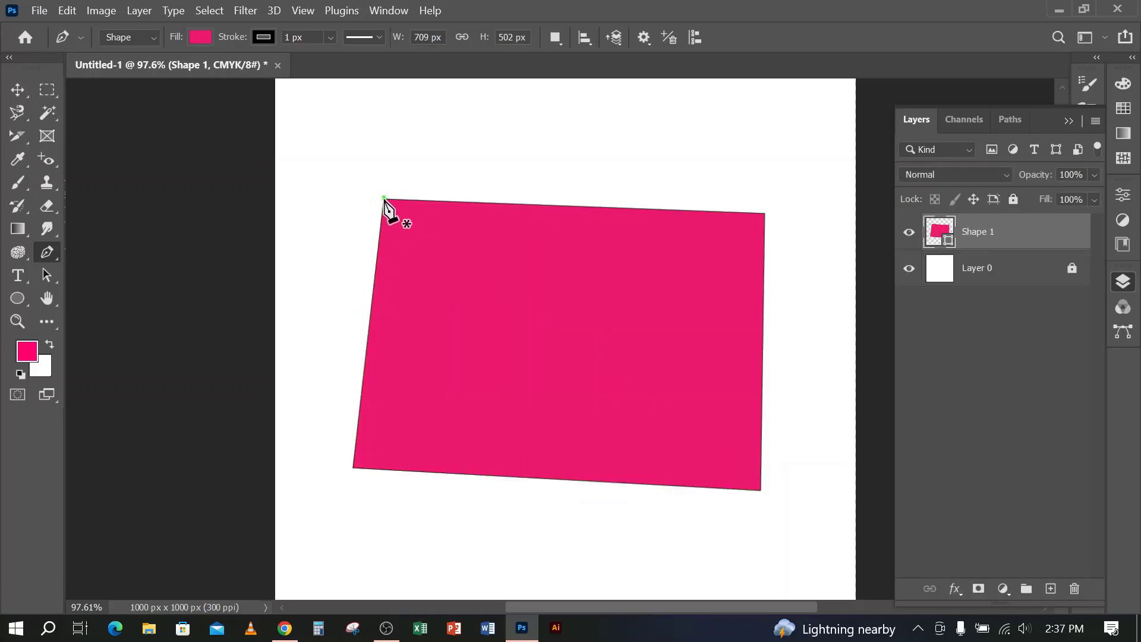
click(383, 197)
key(ctrl+z)
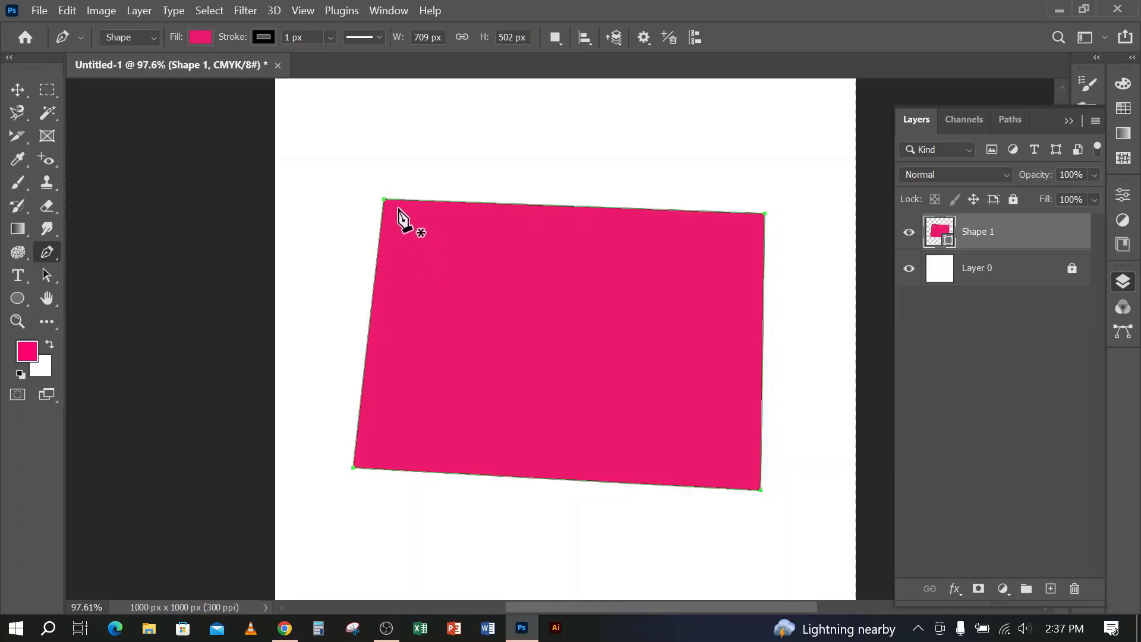
key(ctrl+shift+z)
click(555, 37)
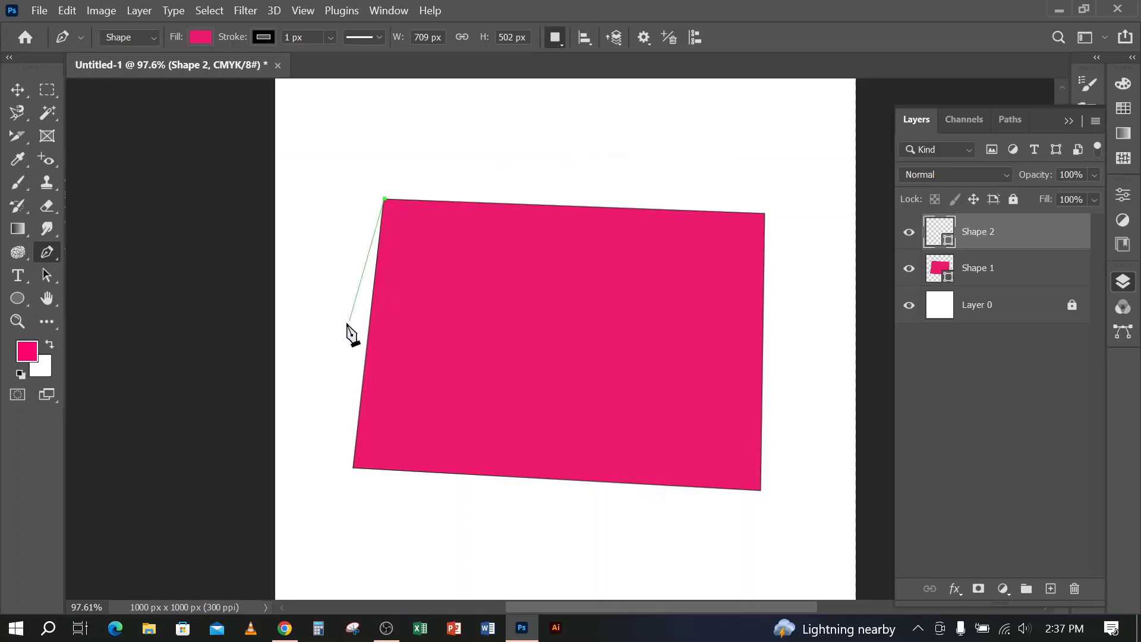
key(ctrl+z)
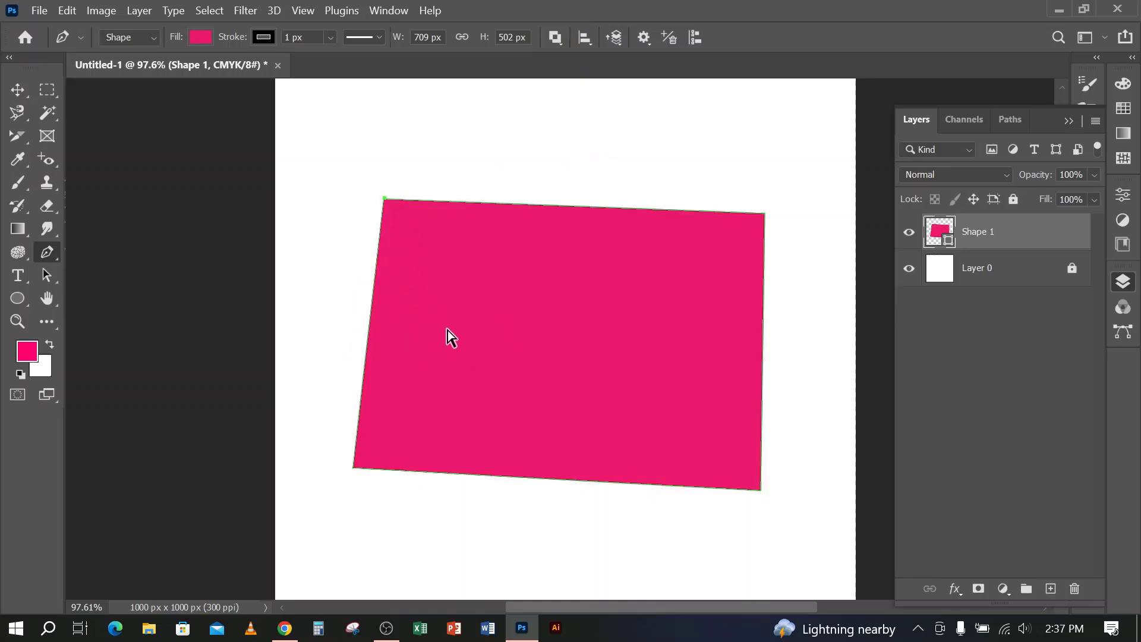
Undo the closing segment and the last two corners of the four-sided shape
key(ctrl+z)
key(ctrl+z)
Undo the second corner and redraw the closed straight-sided four-corner Pen shape at about 715 by 489 px
key(ctrl+z)
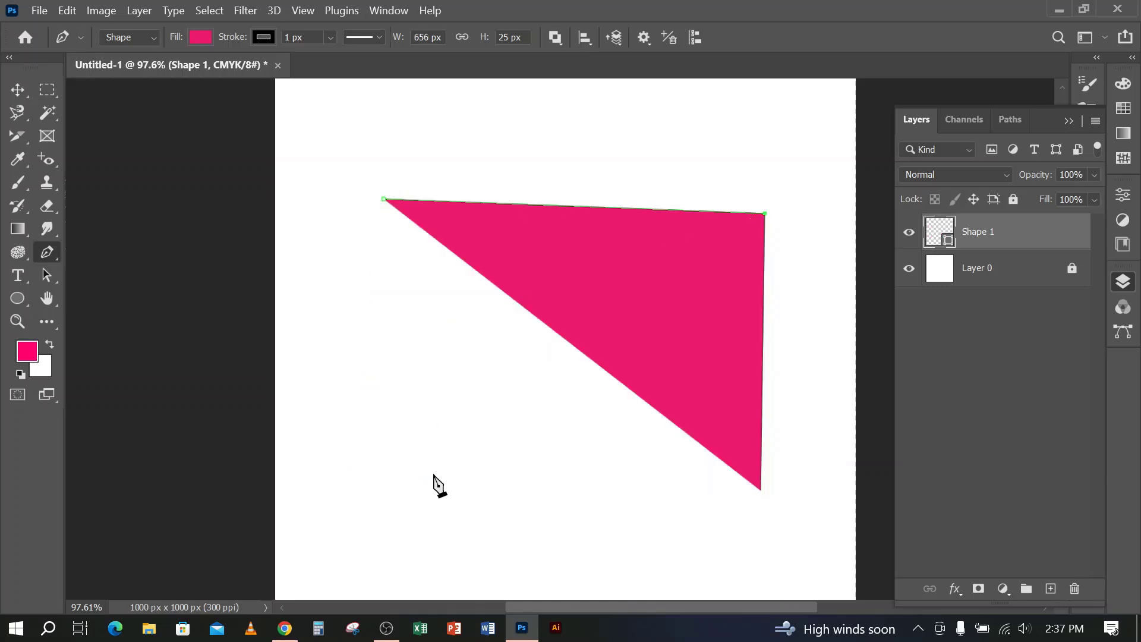
key(ctrl+z)
click(759, 211)
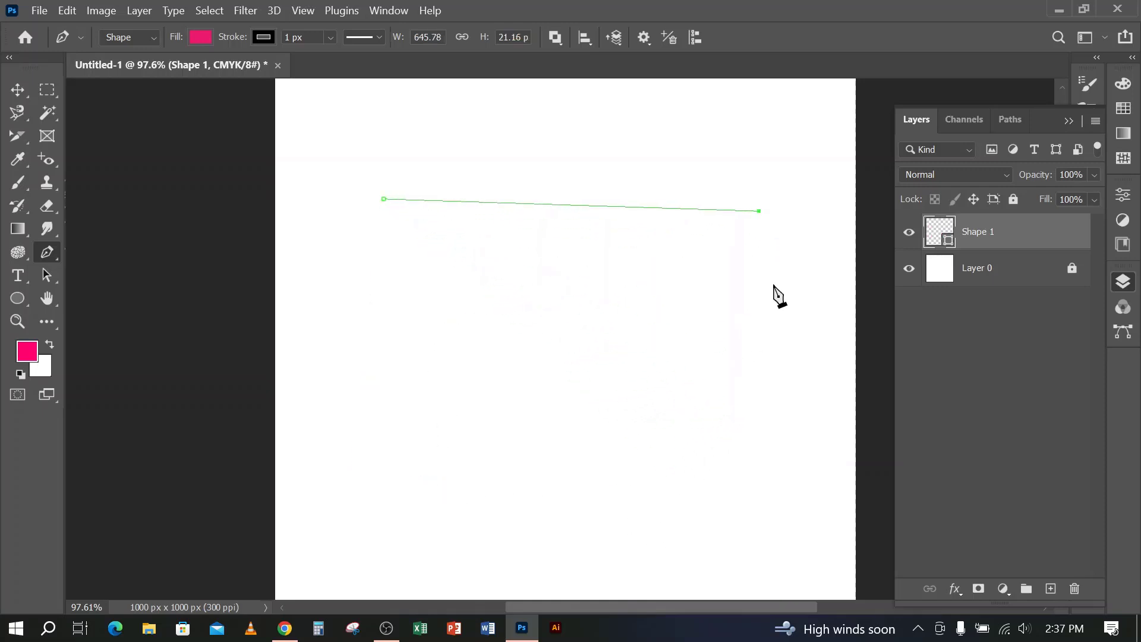
click(786, 483)
click(371, 473)
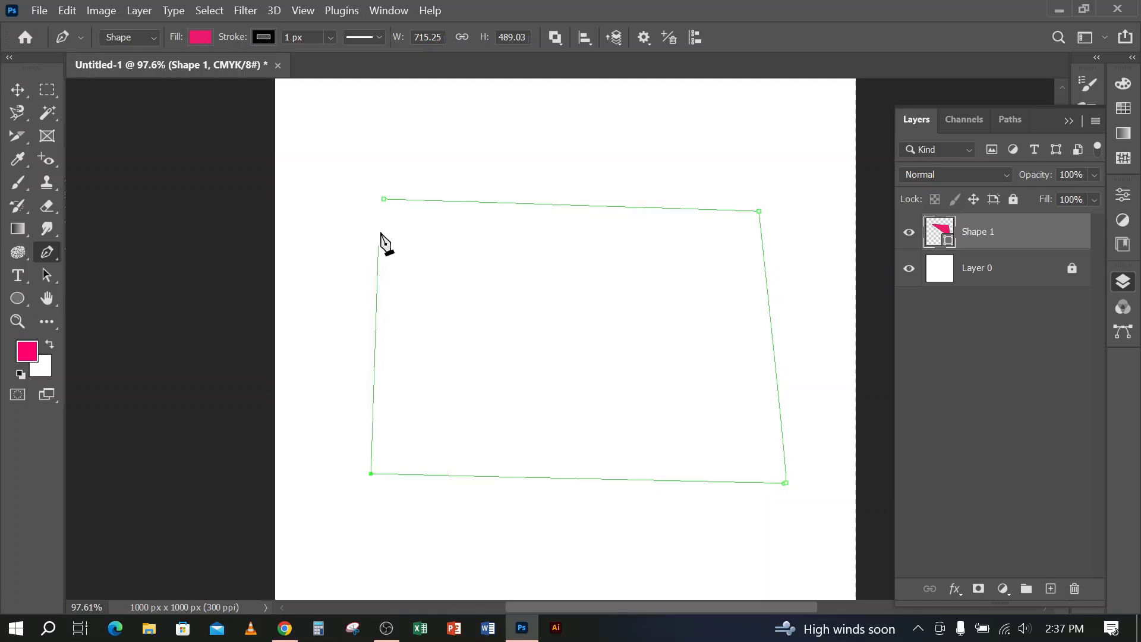
click(383, 199)
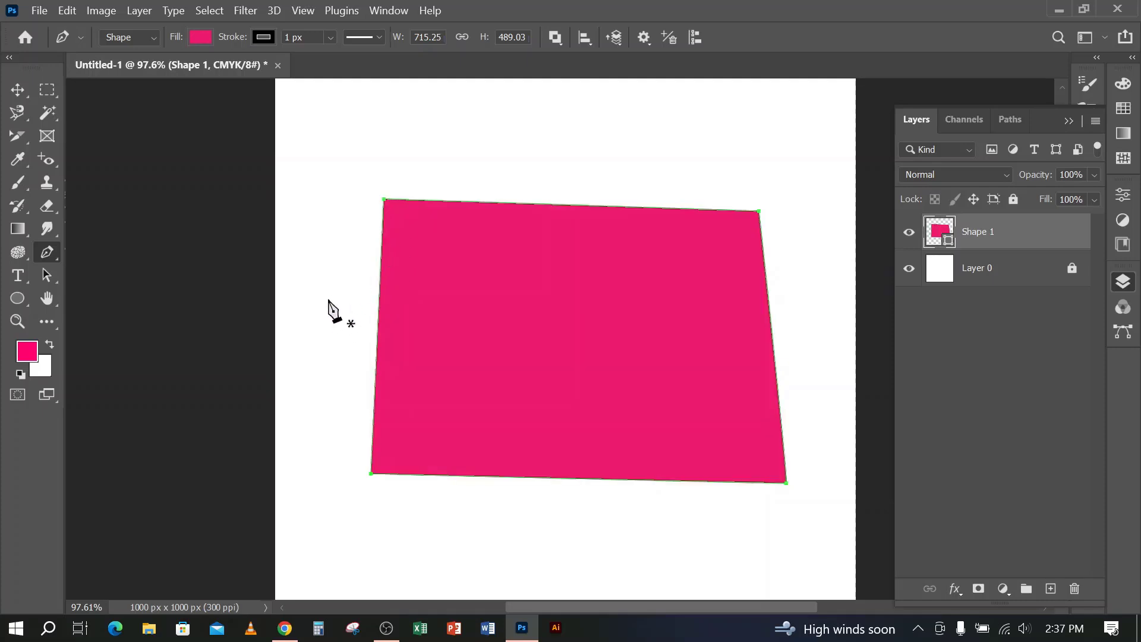
With Exclude Overlapping Shapes as the path operation, draw a closed four-corner shape over the upper-left corner of the existing shape
click(561, 41)
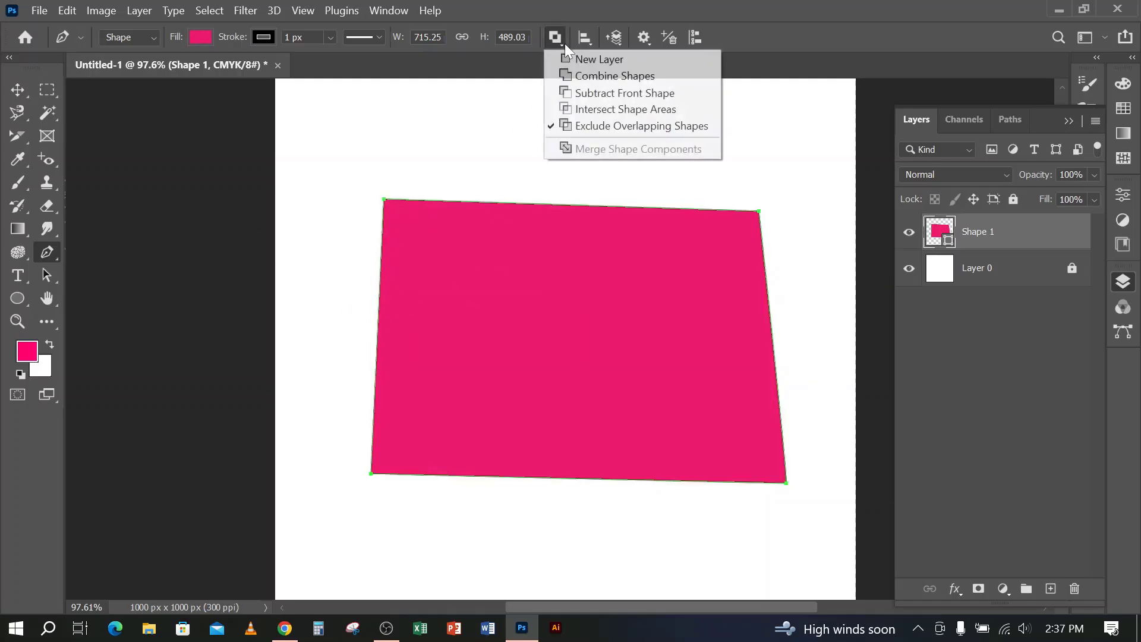
click(578, 127)
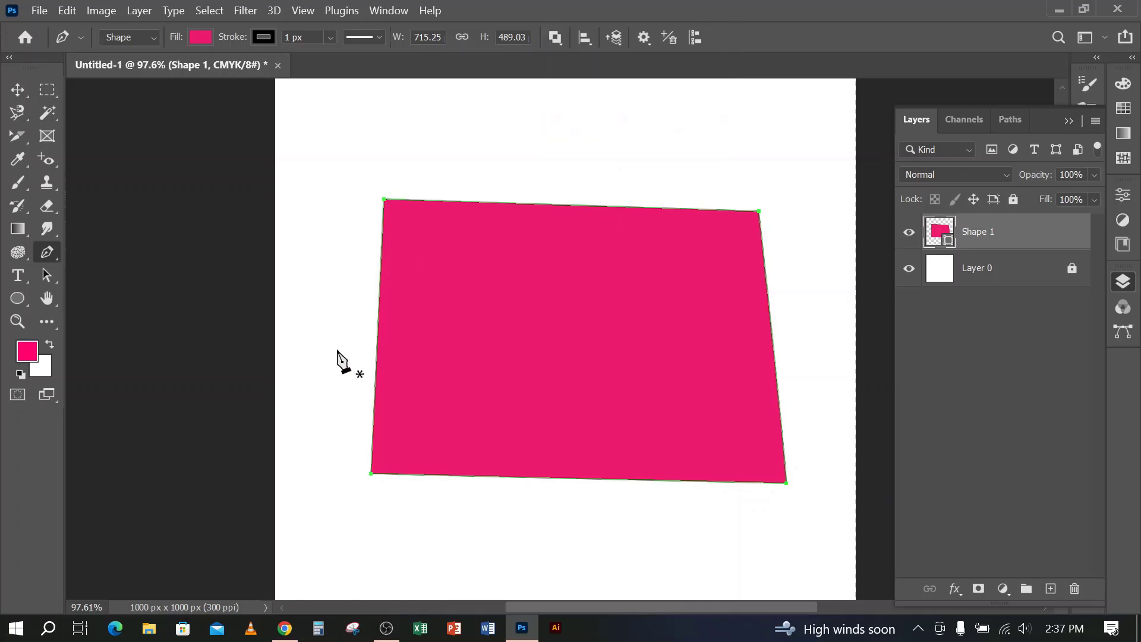
click(578, 359)
click(593, 130)
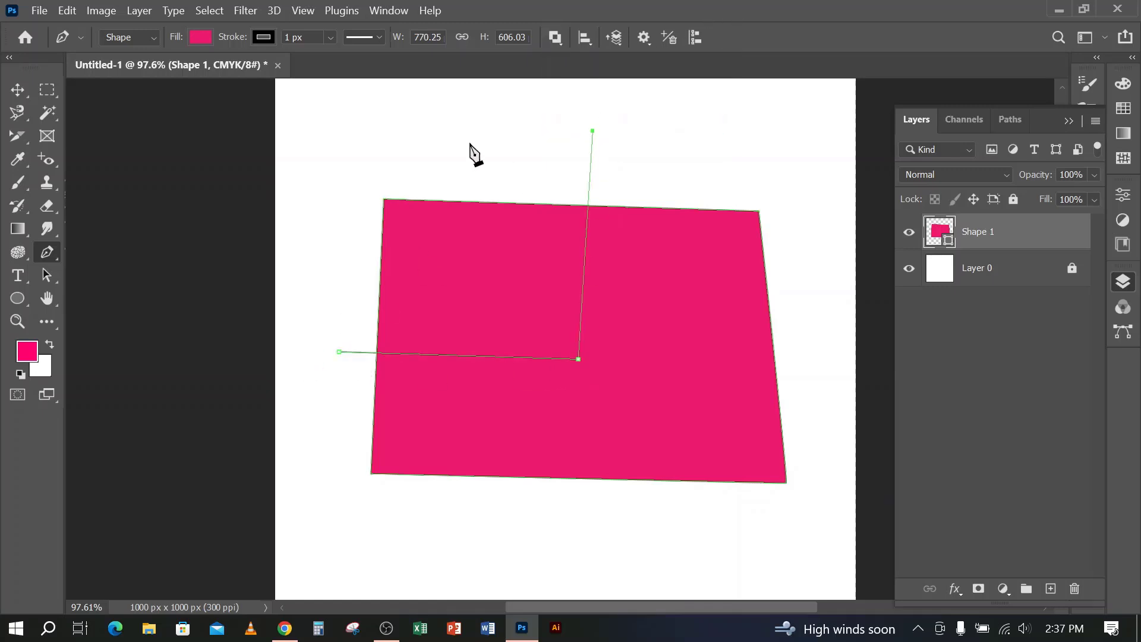
click(332, 145)
click(340, 352)
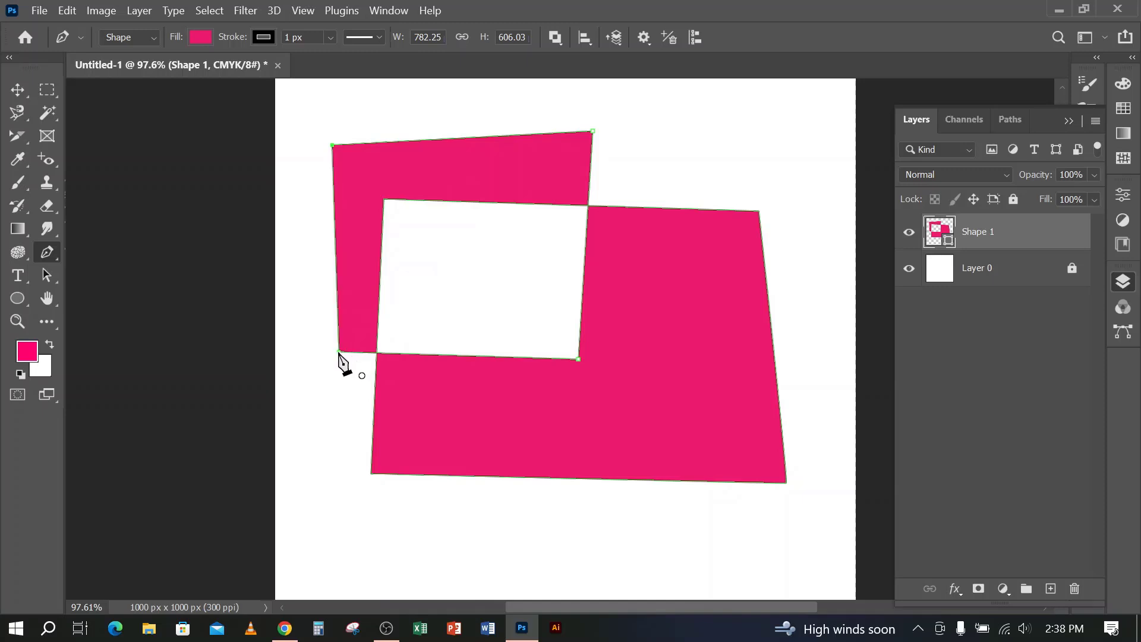
Move the excluded shape slightly down and to the right, and delete its layer
click(17, 89)
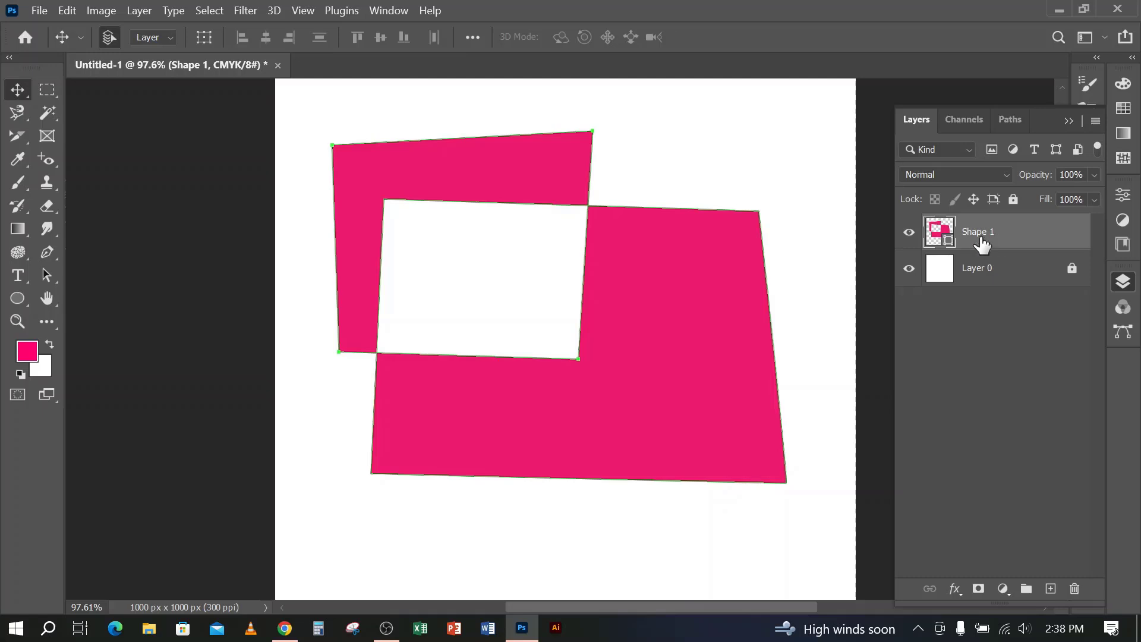
drag(675, 377, 708, 390)
drag(717, 348, 702, 377)
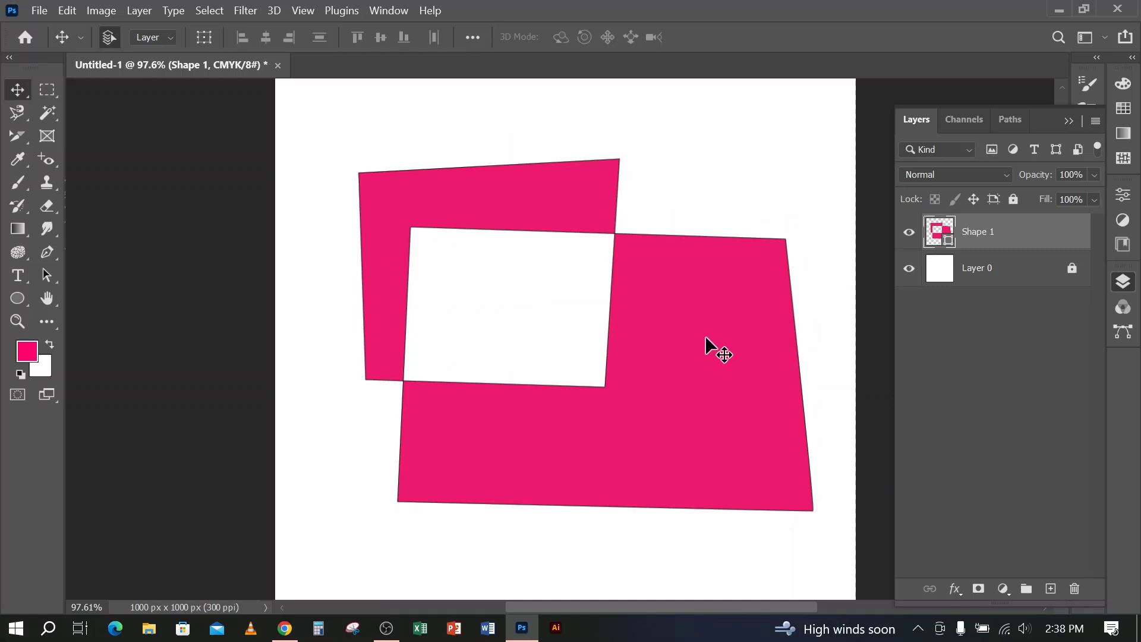
key(Delete)
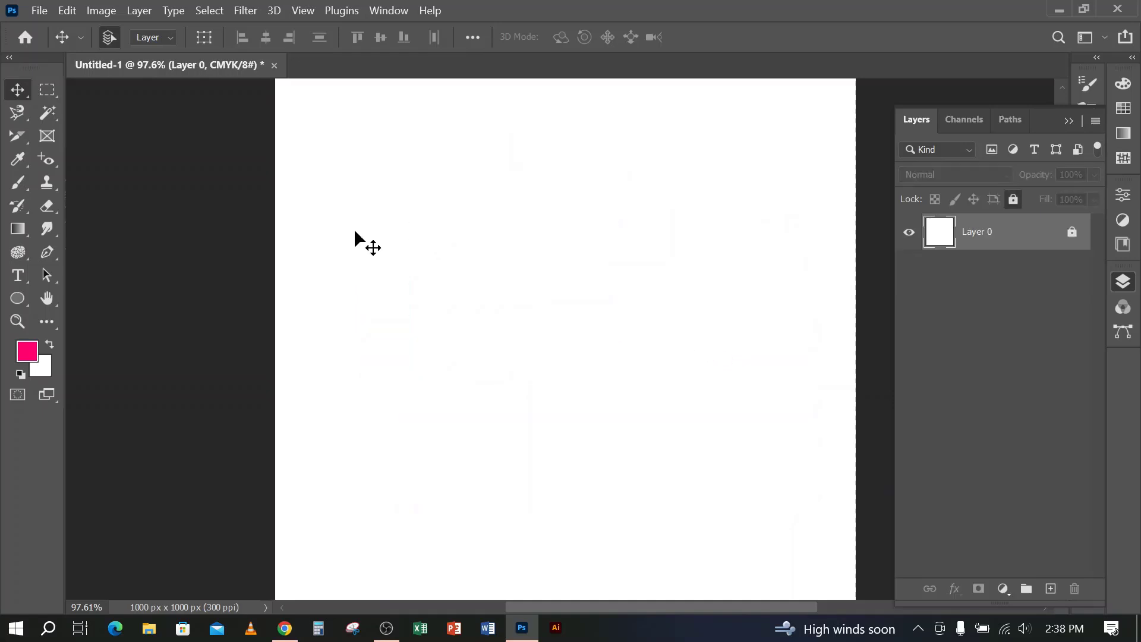
Draw a closed three-point curved Pen shape about 462 by 679 px on a new shape layer
click(47, 252)
click(404, 279)
mouse_move(669, 231)
mouse_down()
mouse_move(730, 382)
mouse_move(667, 471)
mouse_up()
drag(468, 504, 376, 413)
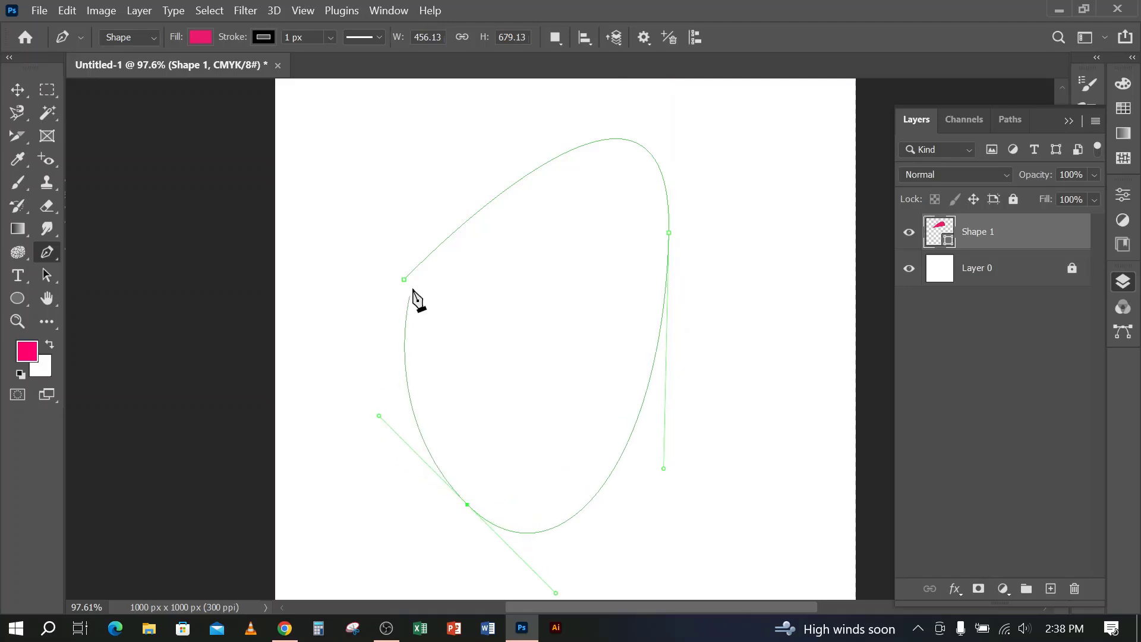
click(404, 279)
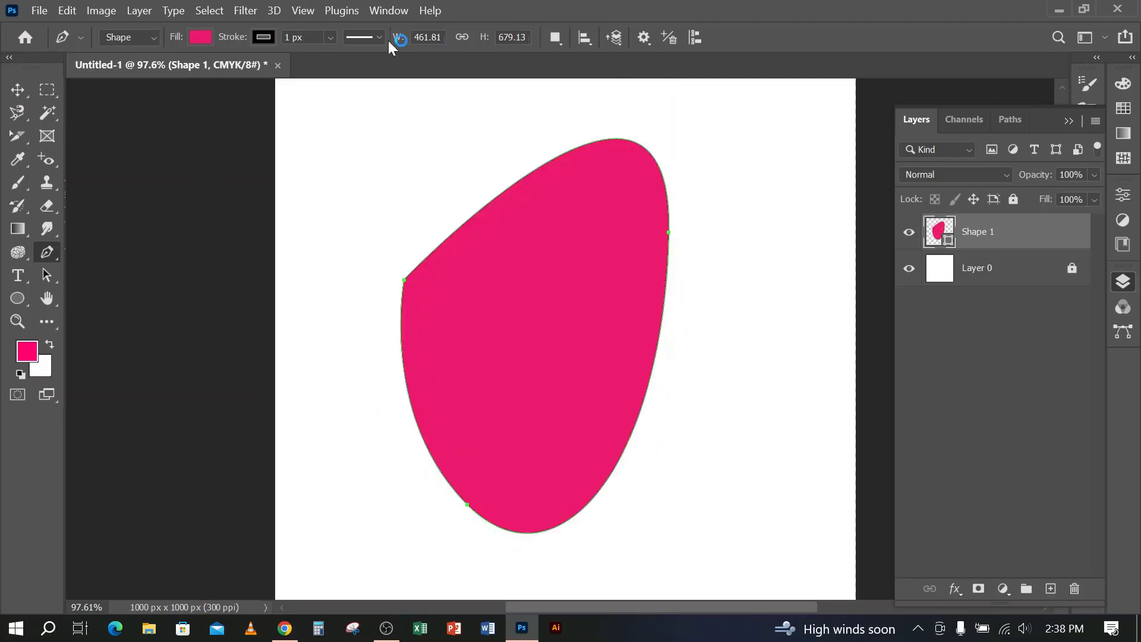
Examine the Pen tool's path alignment, arrangement and path operation choices, keeping New Layer as the operation
click(583, 37)
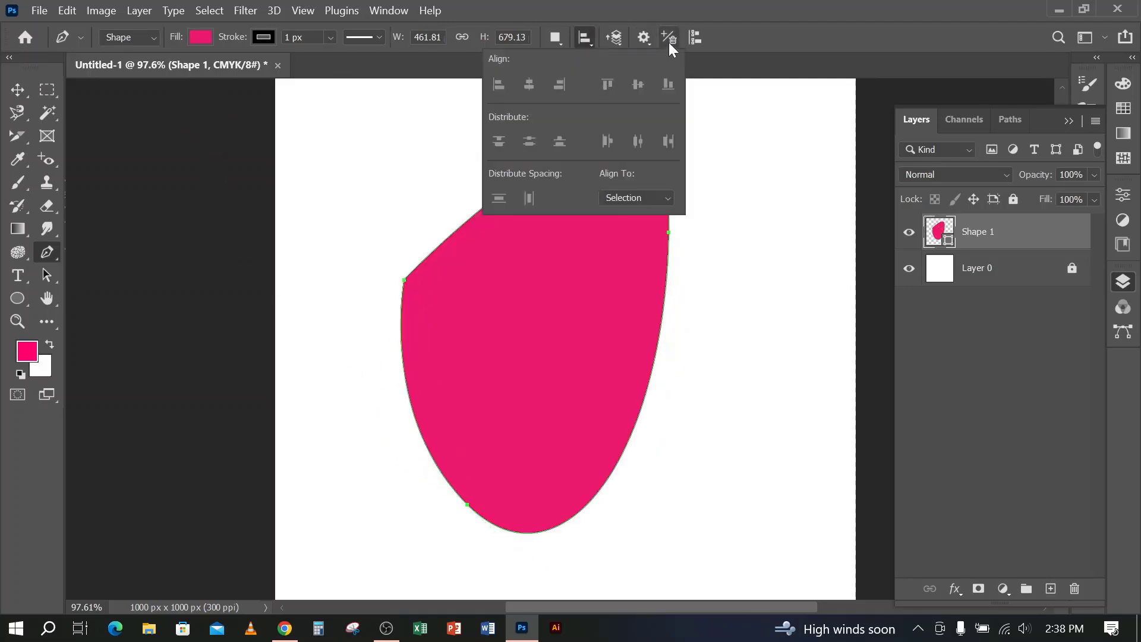
click(646, 37)
click(622, 36)
click(775, 16)
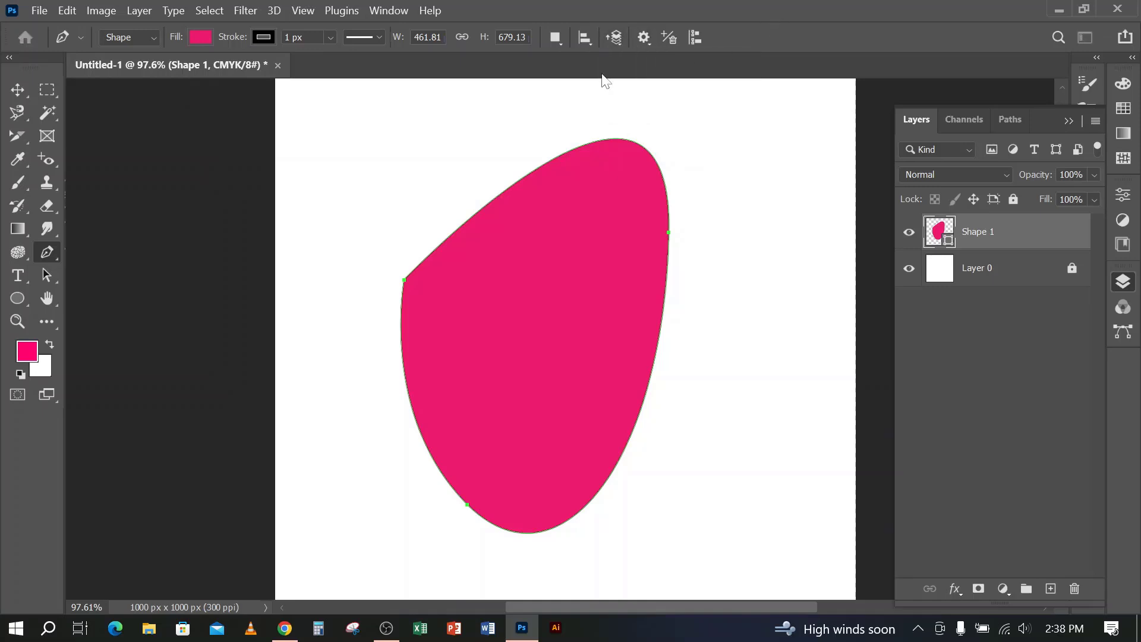
click(557, 39)
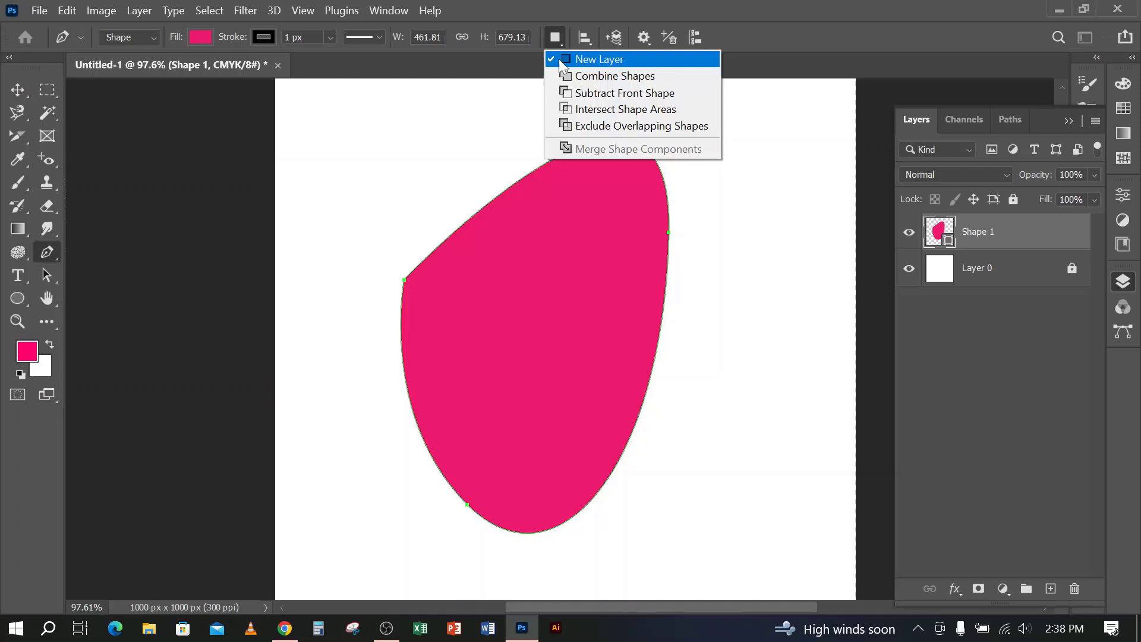
click(648, 58)
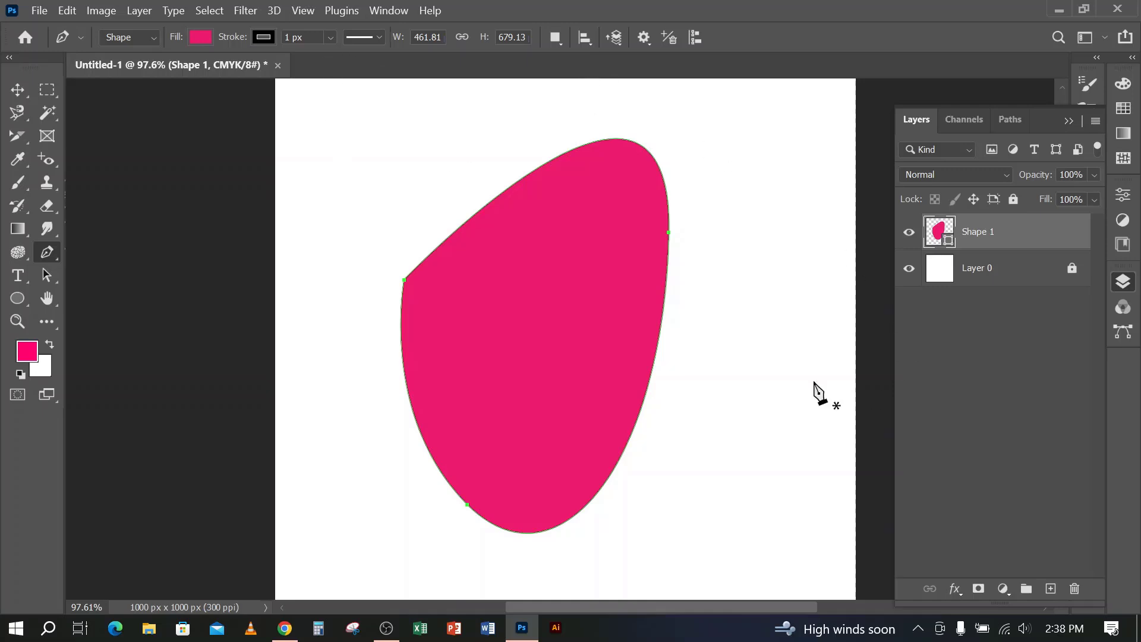
click(559, 38)
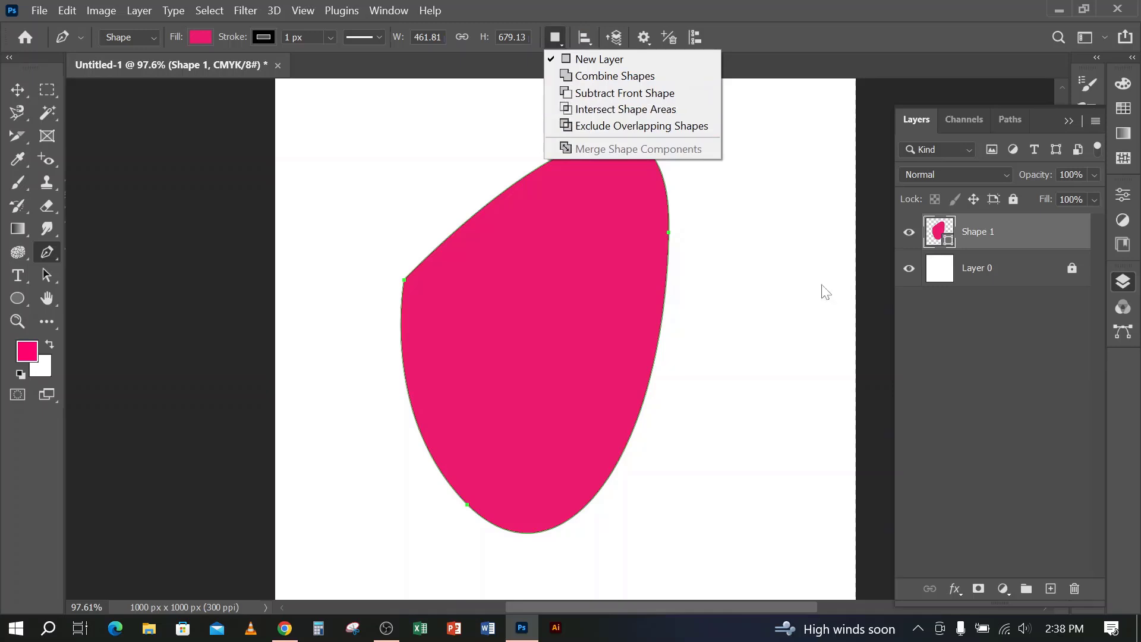
click(856, 14)
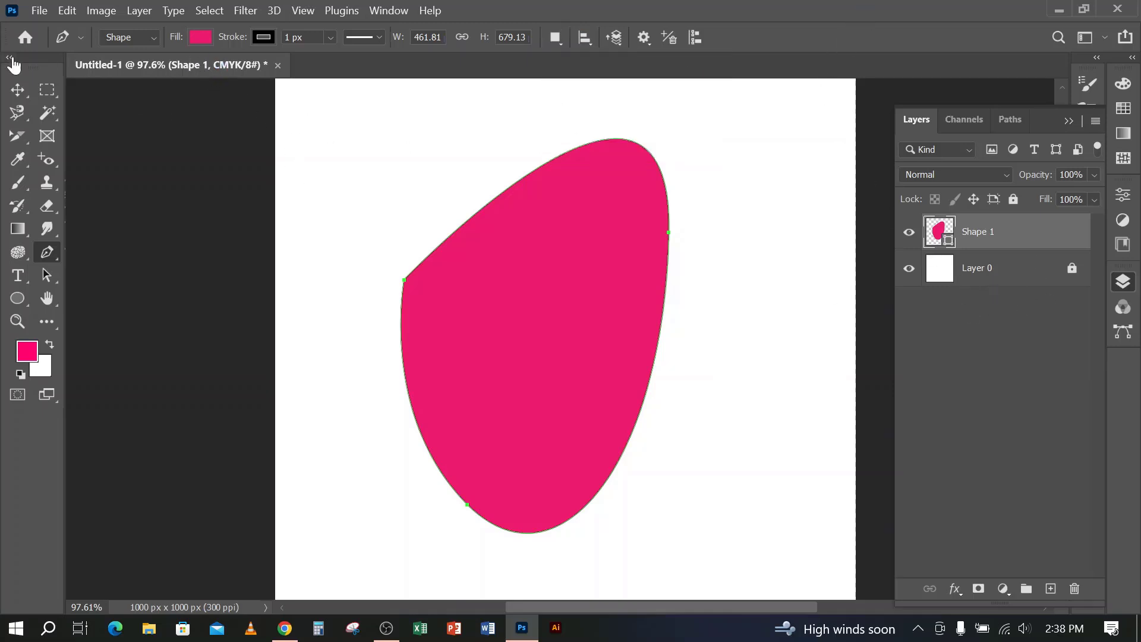
Delete the curved shape's layer and set the Pen tool to Path mode
click(29, 90)
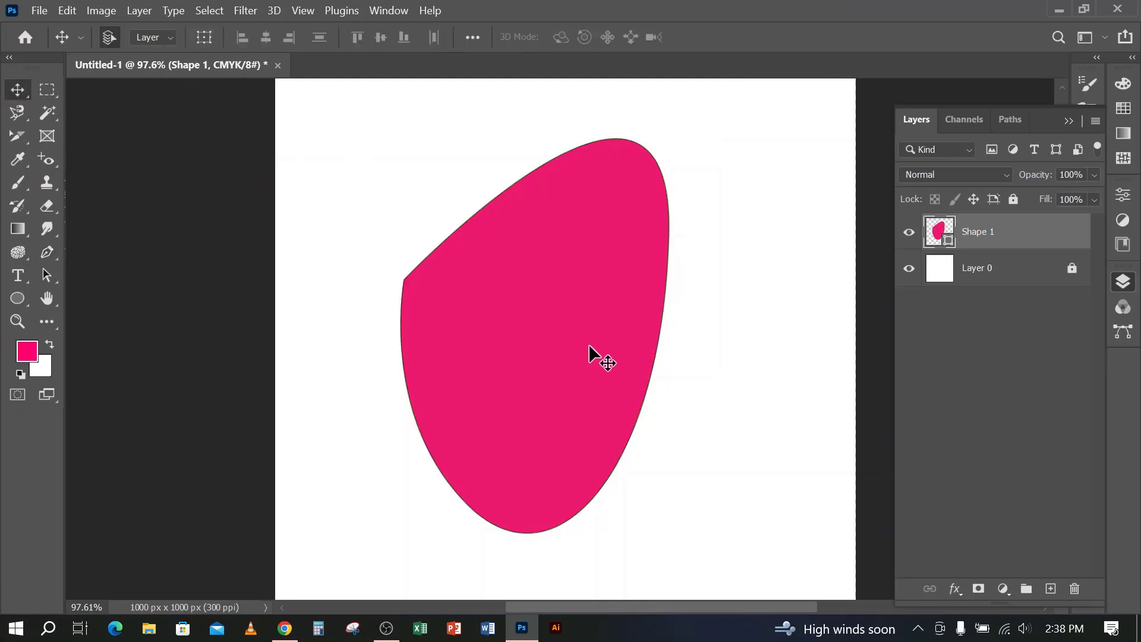
key(Delete)
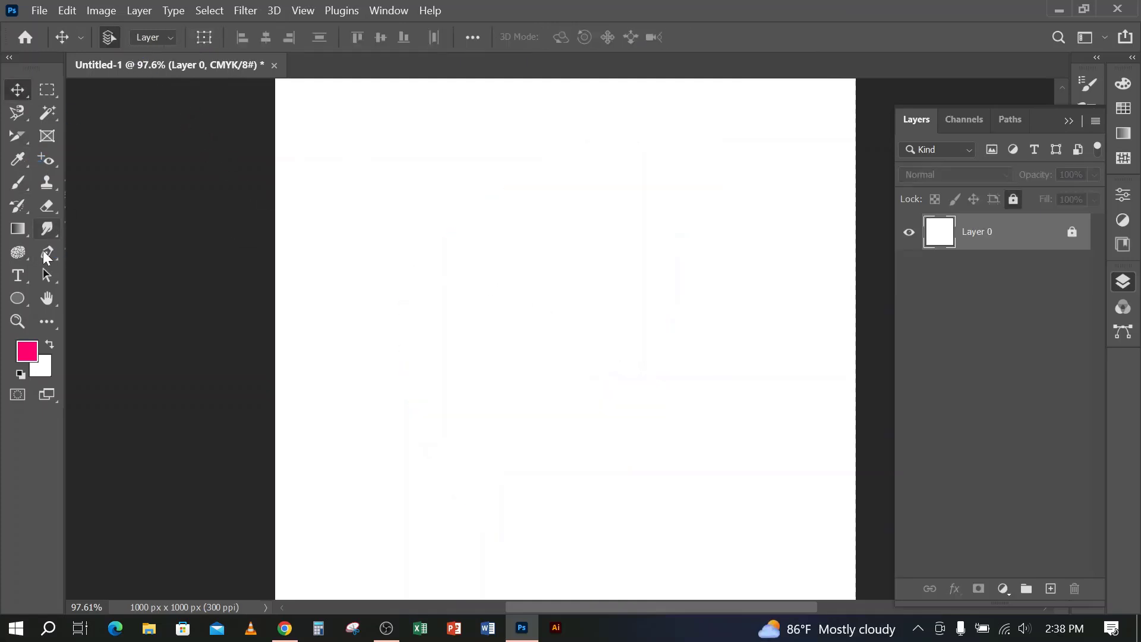
click(44, 253)
click(141, 37)
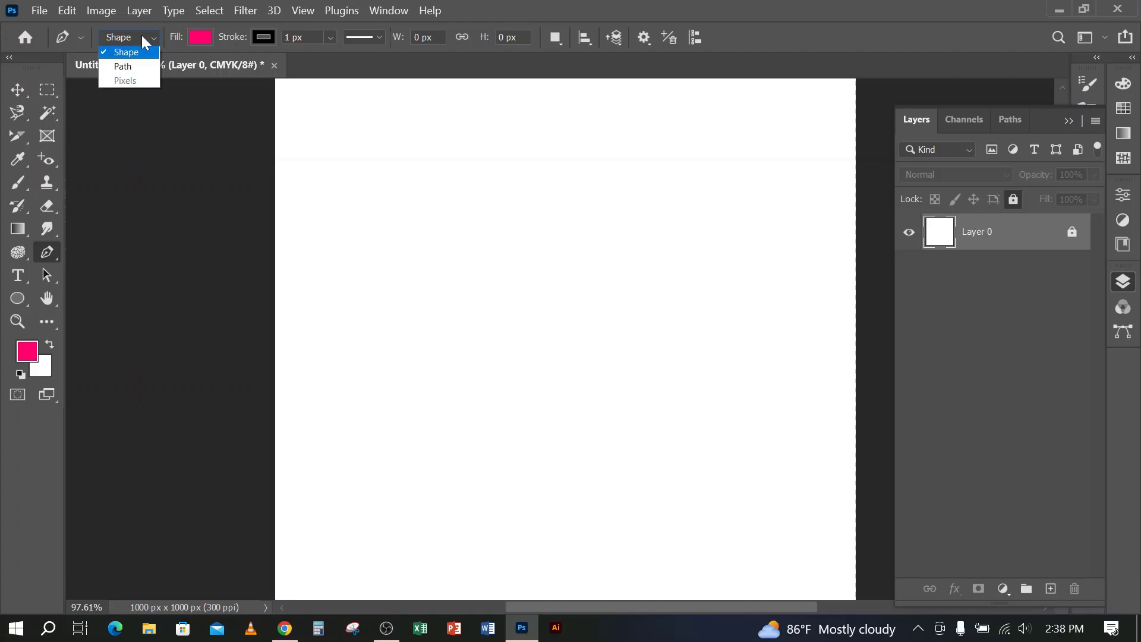
click(125, 74)
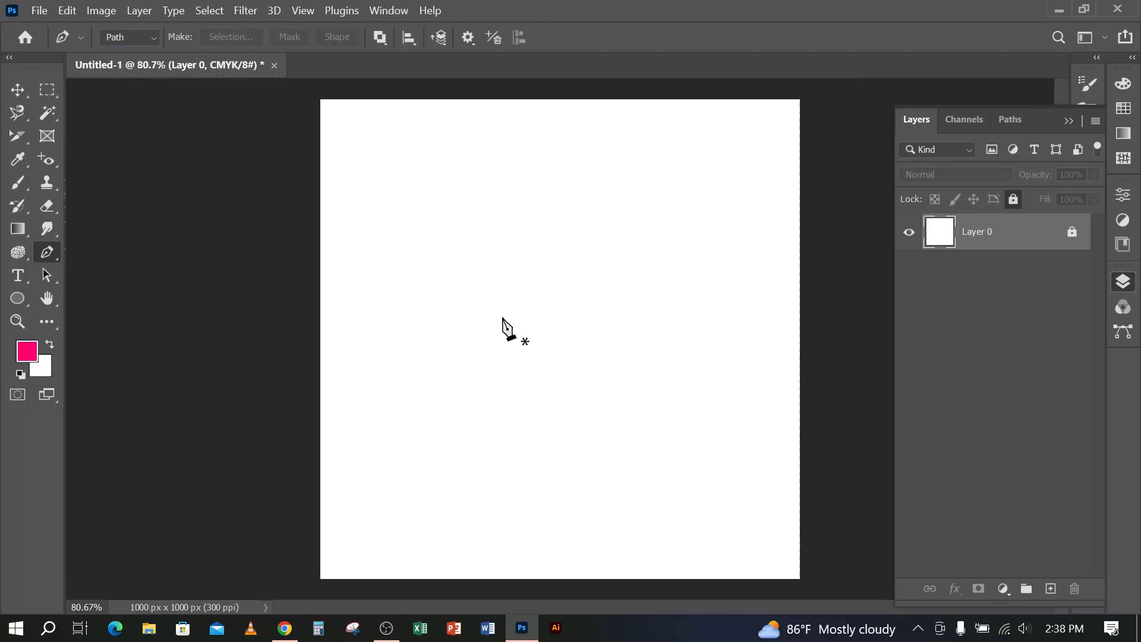
scroll(501, 323, down, 2)
Open image 45257 from the folder E:\DESIGN IMAGE\Image as a new Photoshop document via File Explorer, and unlock its Background layer
click(150, 627)
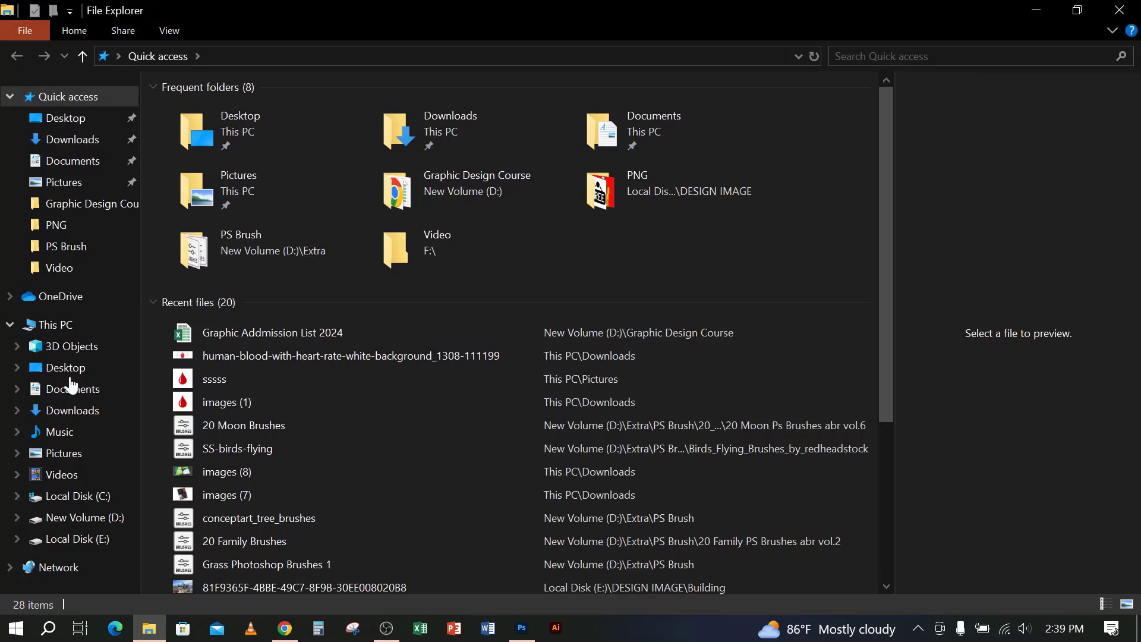
click(67, 519)
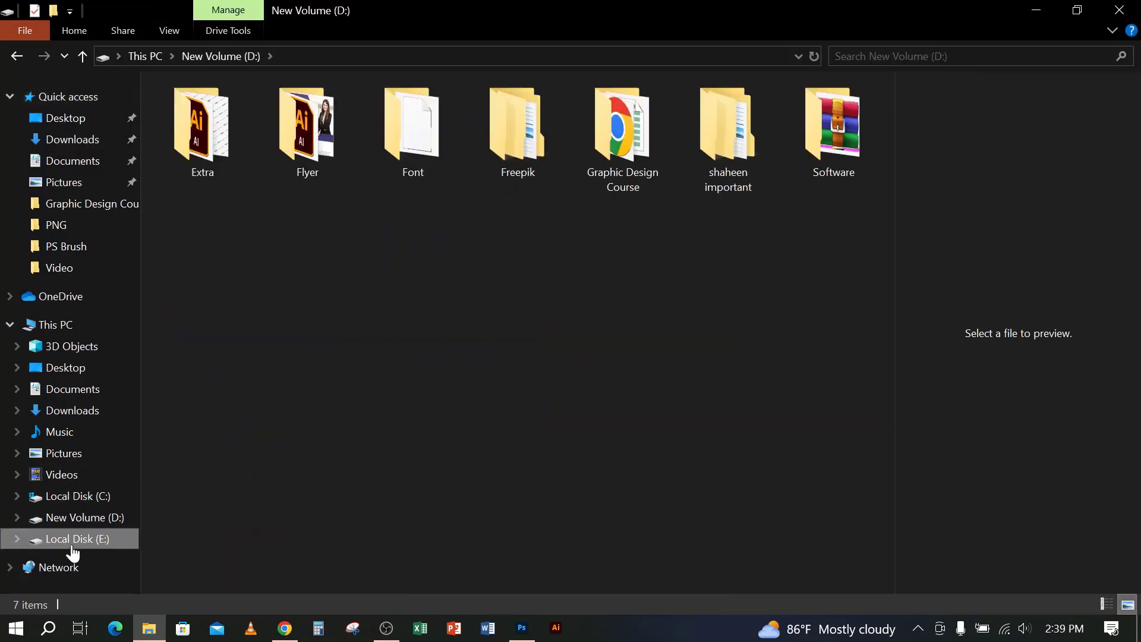
click(72, 544)
double_click(297, 113)
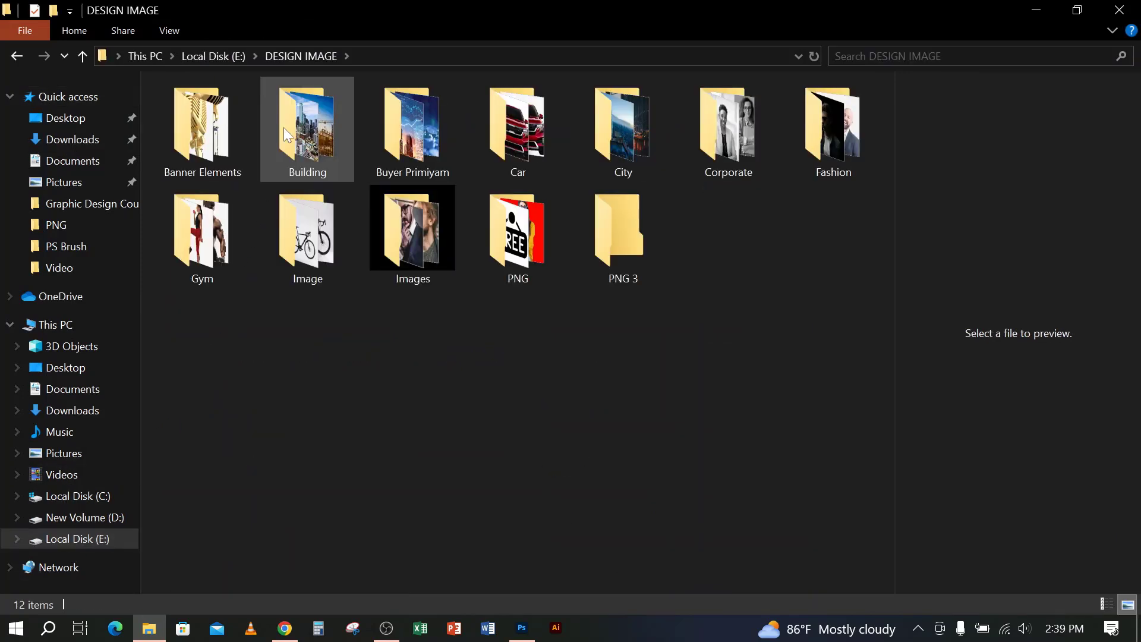
double_click(299, 268)
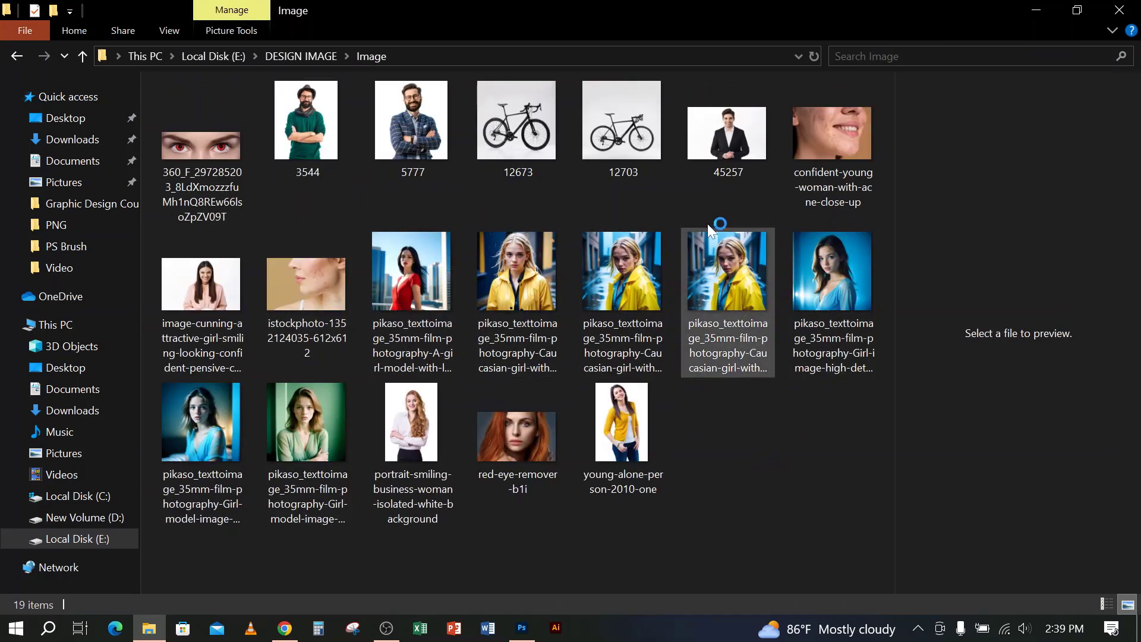
click(734, 147)
drag(733, 145, 697, 2)
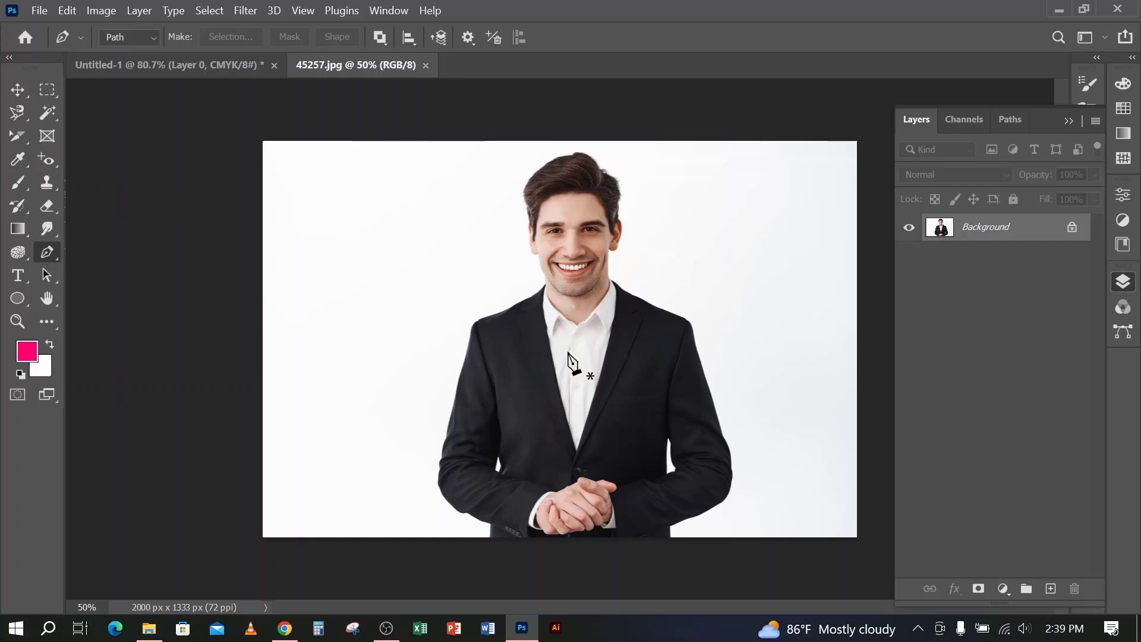
click(1073, 227)
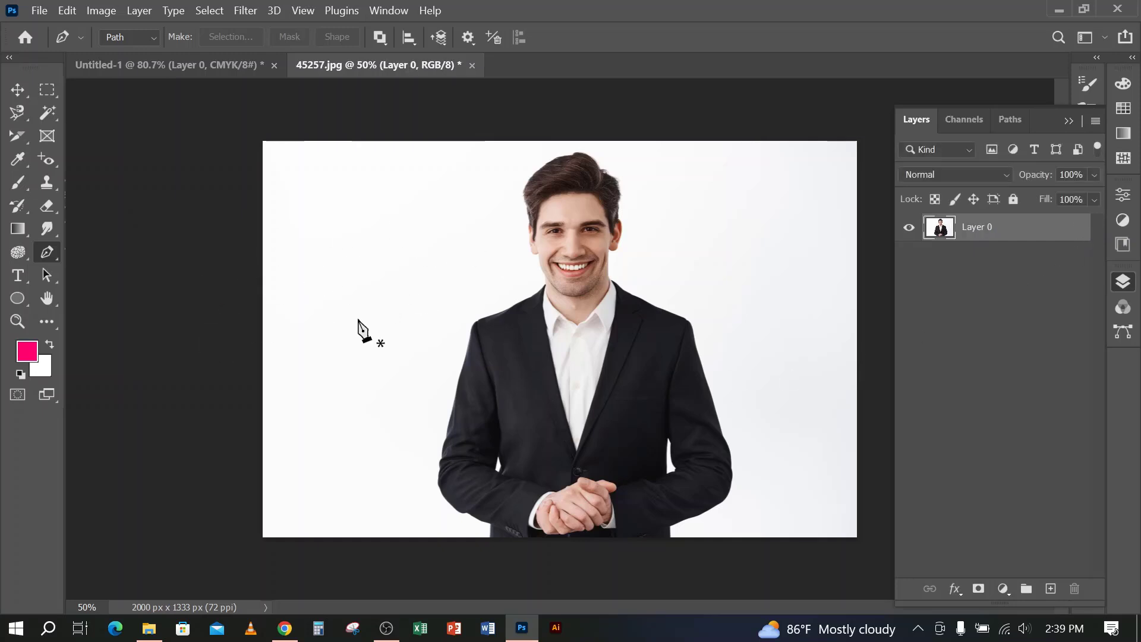
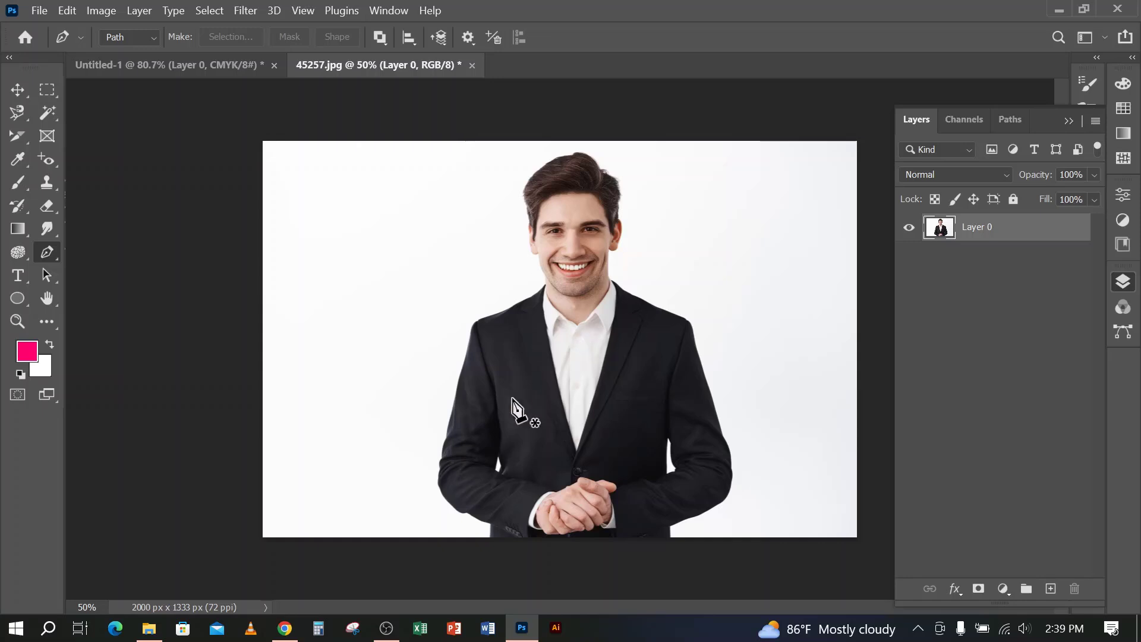
Open the pikaso A-girl-model image of the woman in a red dress from the Image folder as a new Photoshop document
click(156, 631)
click(589, 301)
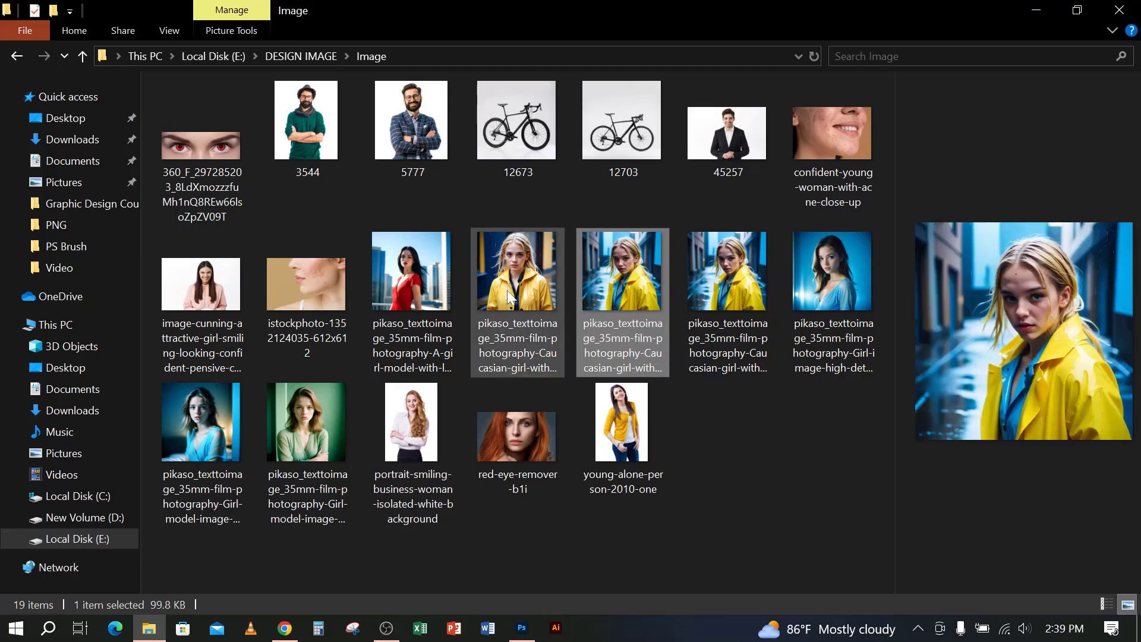
drag(416, 284, 731, 11)
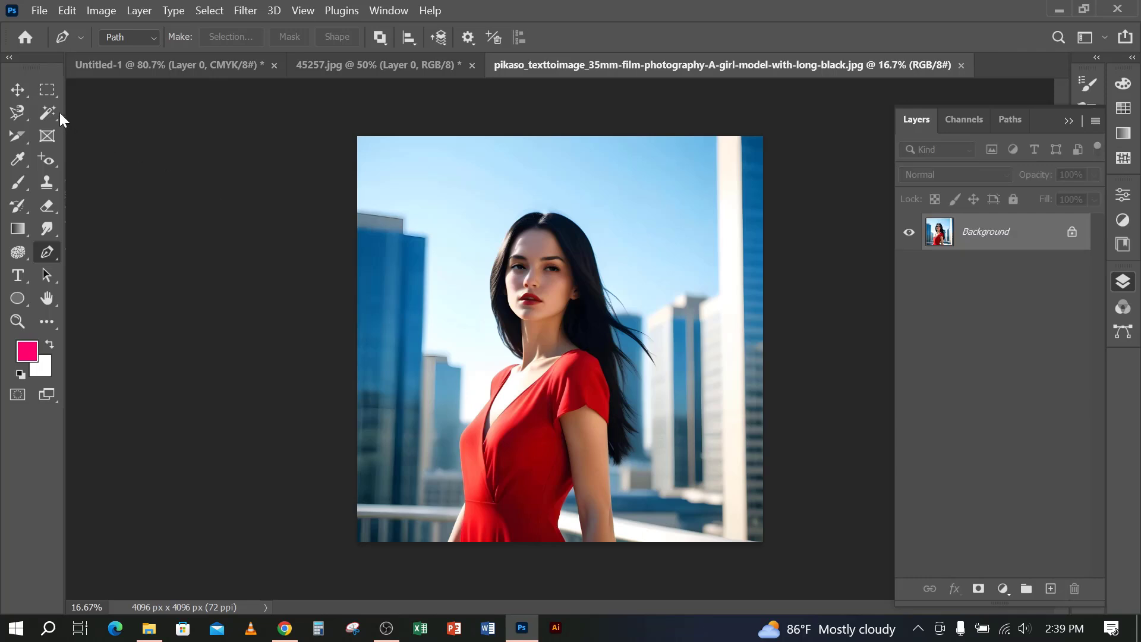
Try selecting the sky and then part of the tall building beside the woman with the Magic Wand at tolerance 50
click(58, 114)
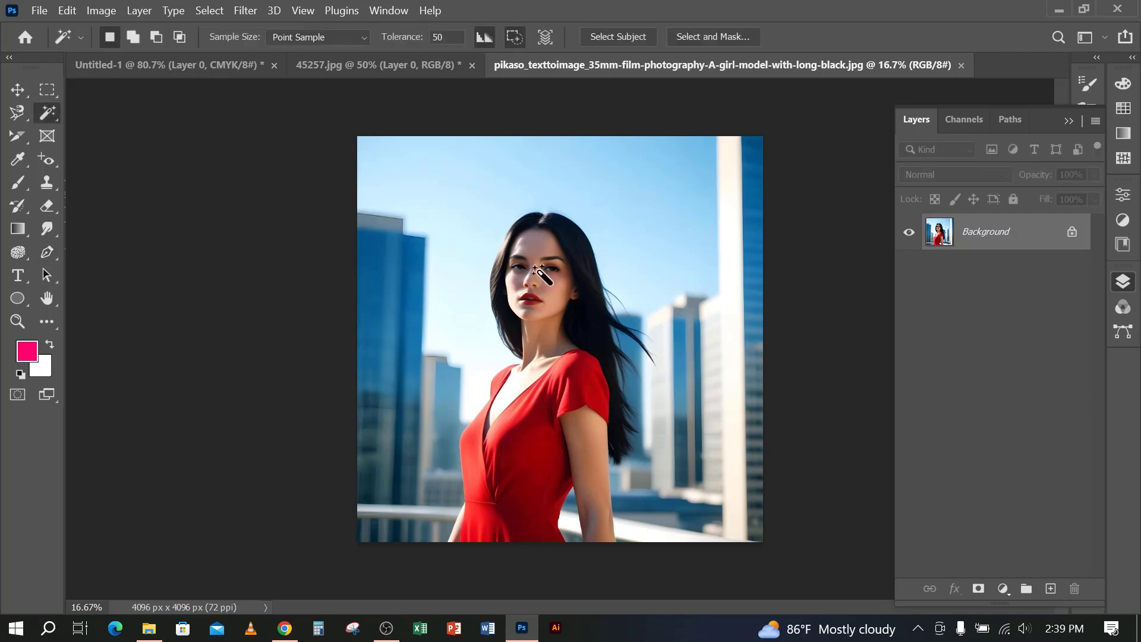
click(425, 280)
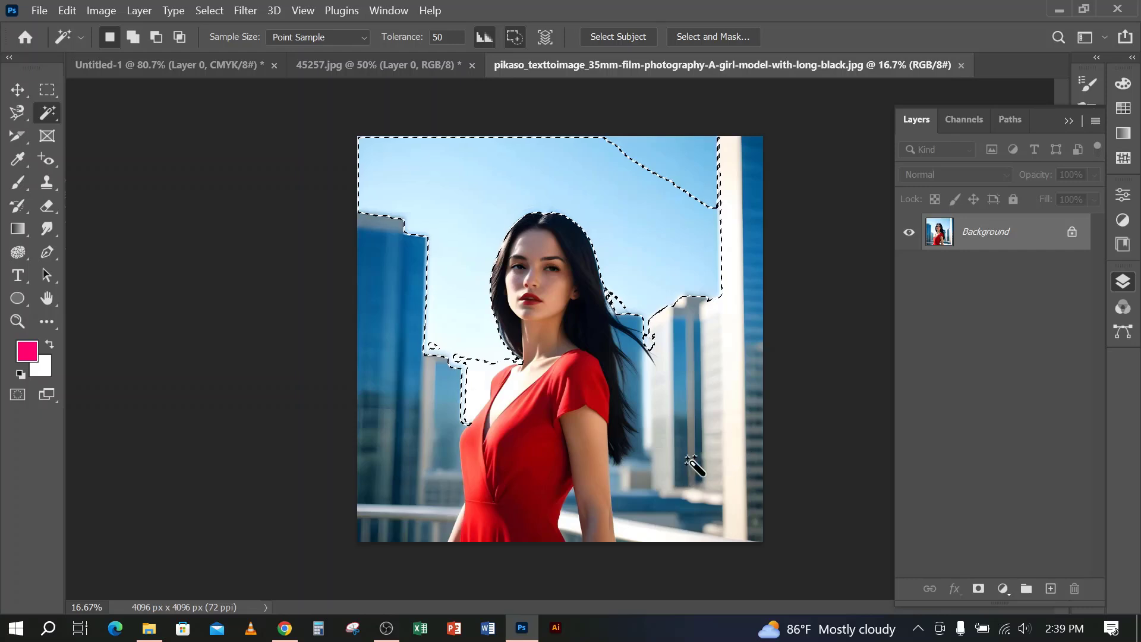
click(410, 455)
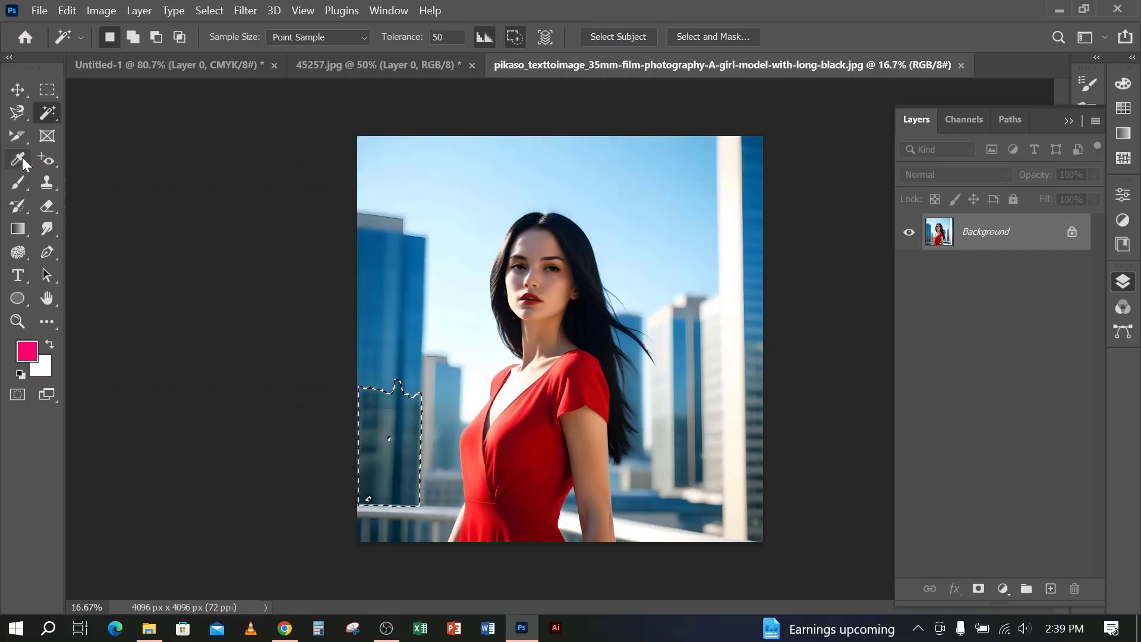
click(43, 182)
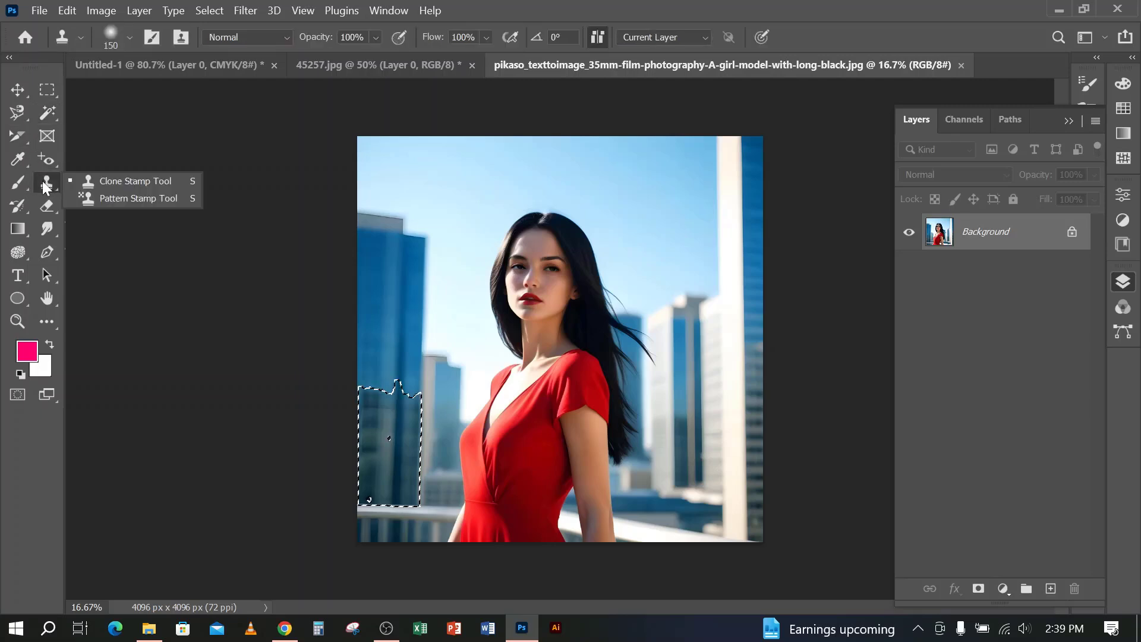
click(89, 198)
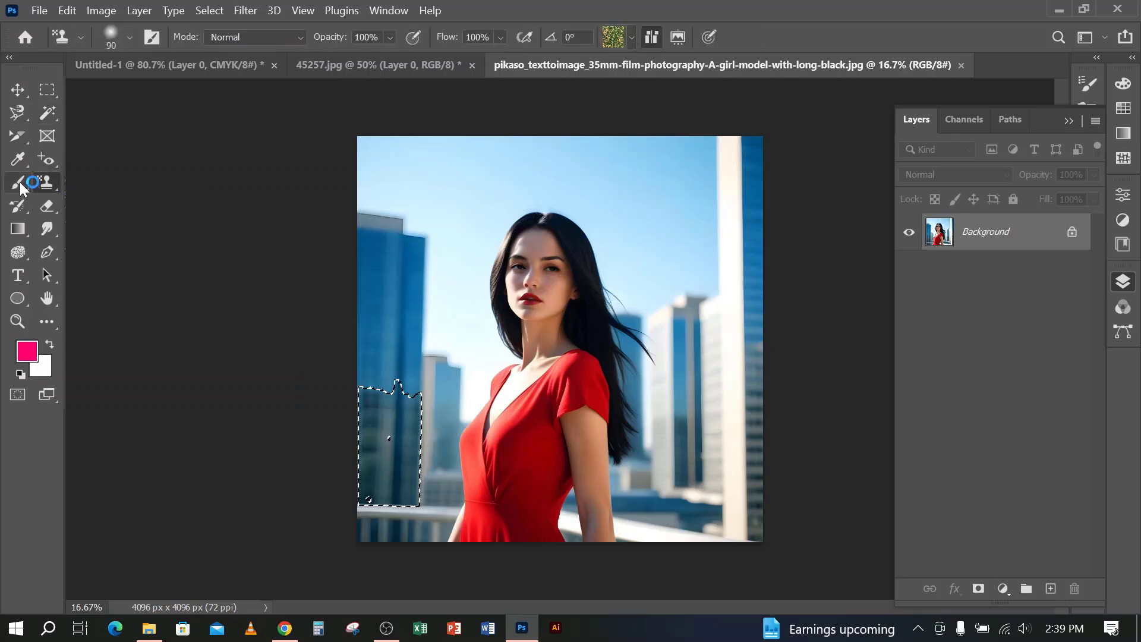
Replace the wand selection with a Quick Selection of the sky and buildings around the woman, and deselect it
click(50, 116)
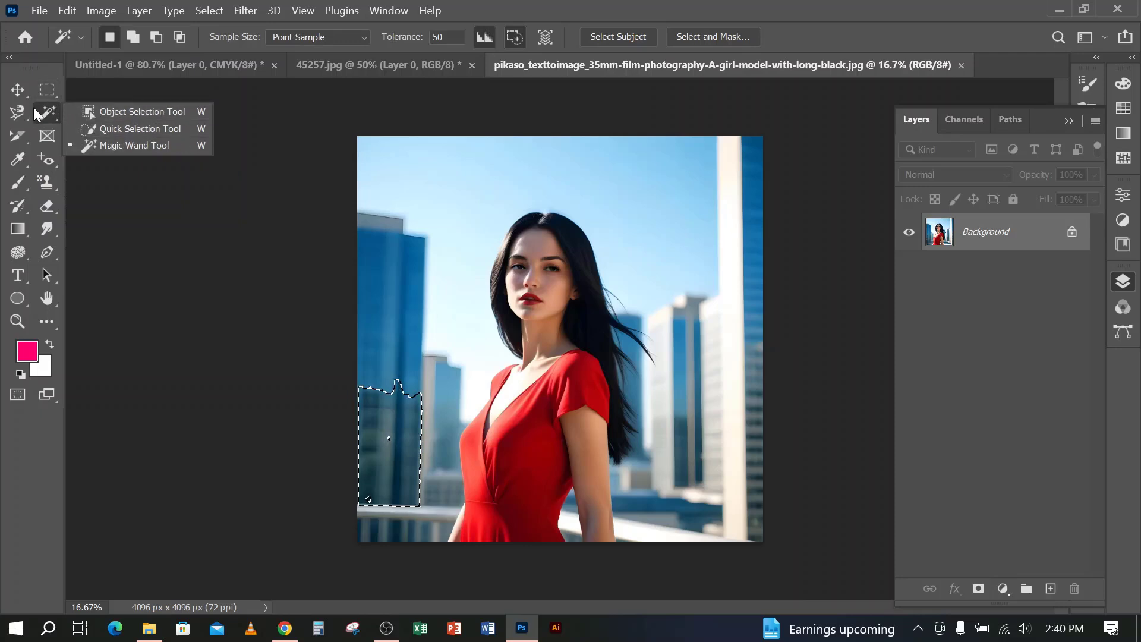
click(113, 129)
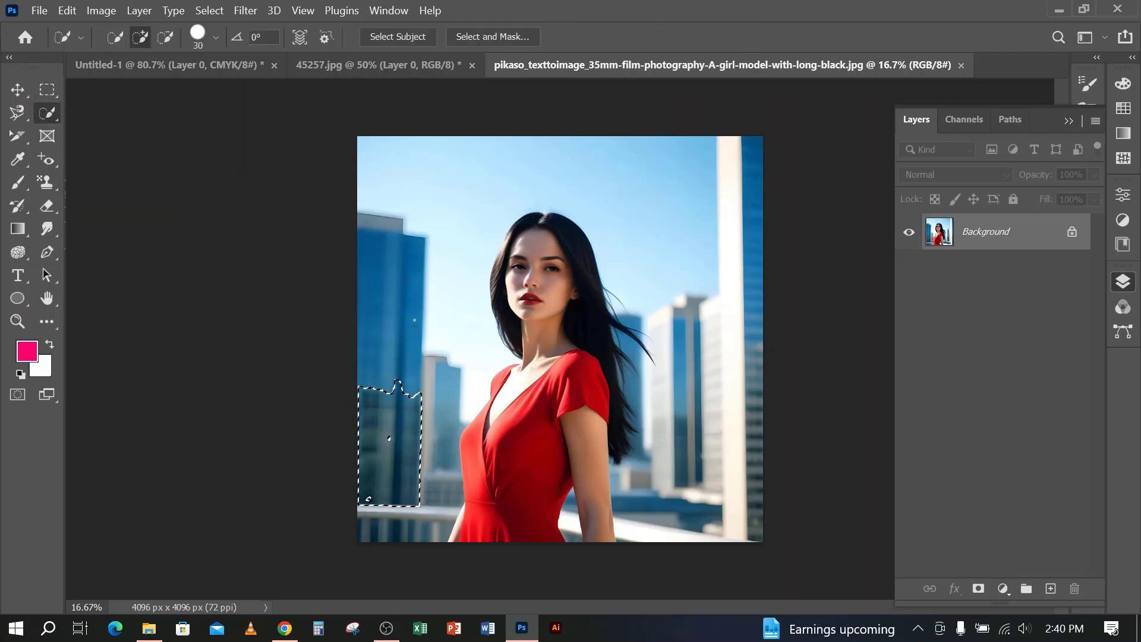
key(ctrl+d)
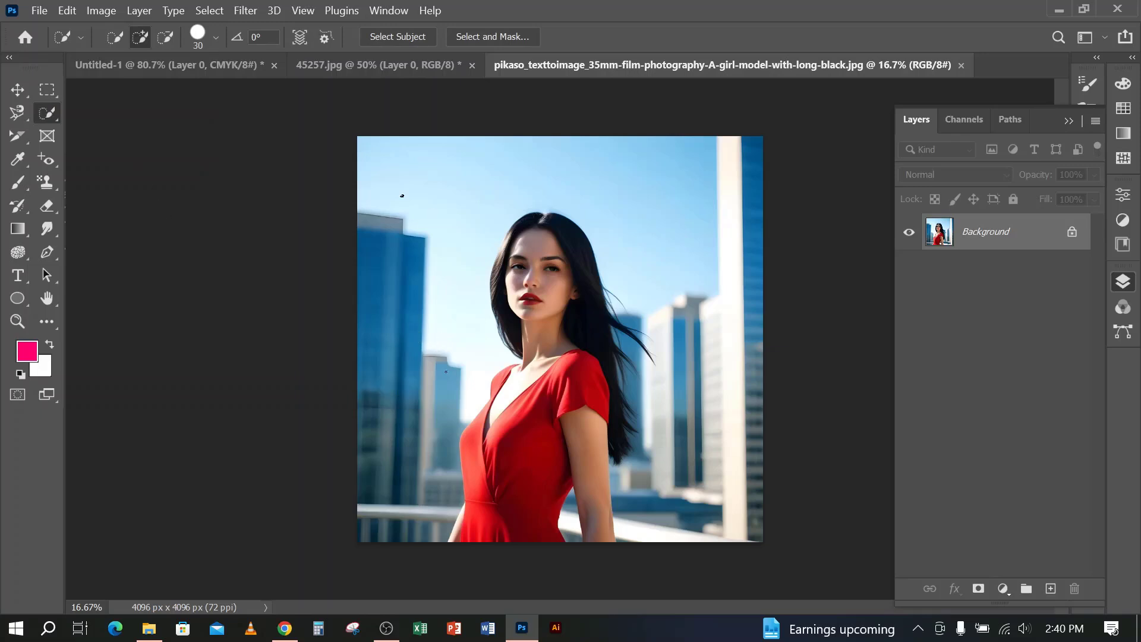
mouse_move(405, 473)
mouse_down()
mouse_move(374, 487)
mouse_move(451, 231)
mouse_move(596, 109)
mouse_move(675, 164)
mouse_move(686, 250)
mouse_up()
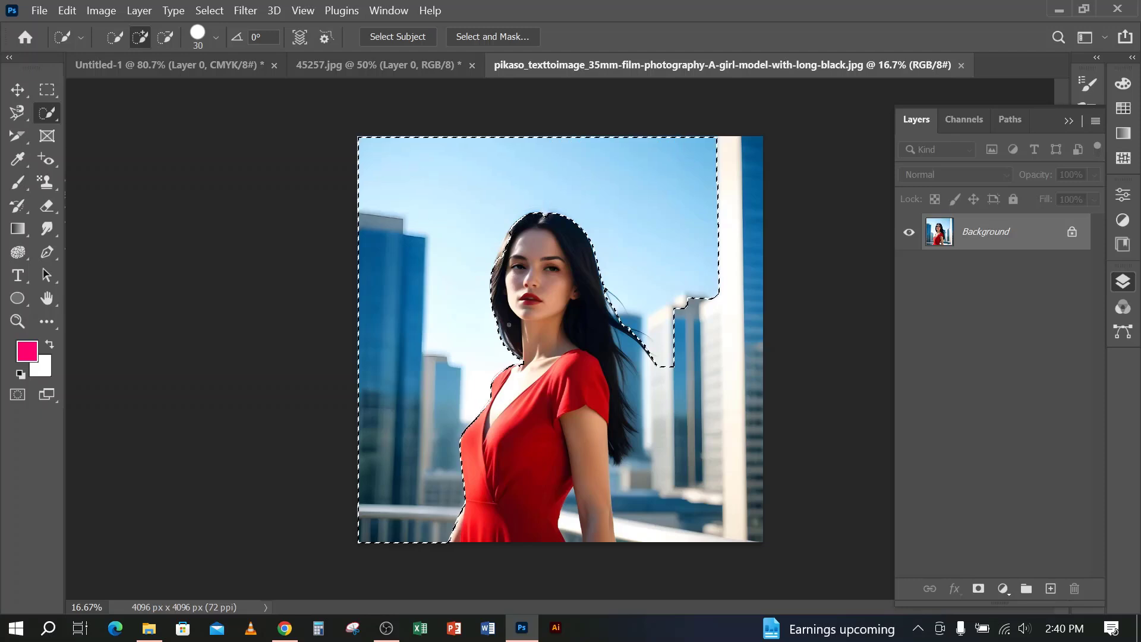
key(ctrl+d)
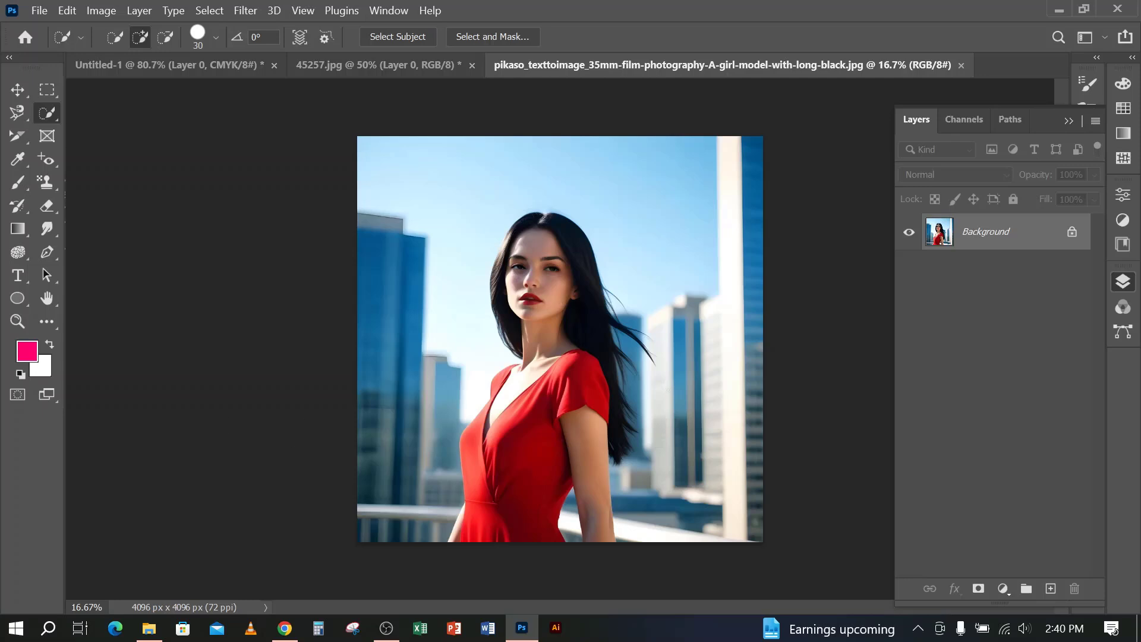
Activate the Pen tool in Path mode and unlock the photo's Background layer
click(47, 253)
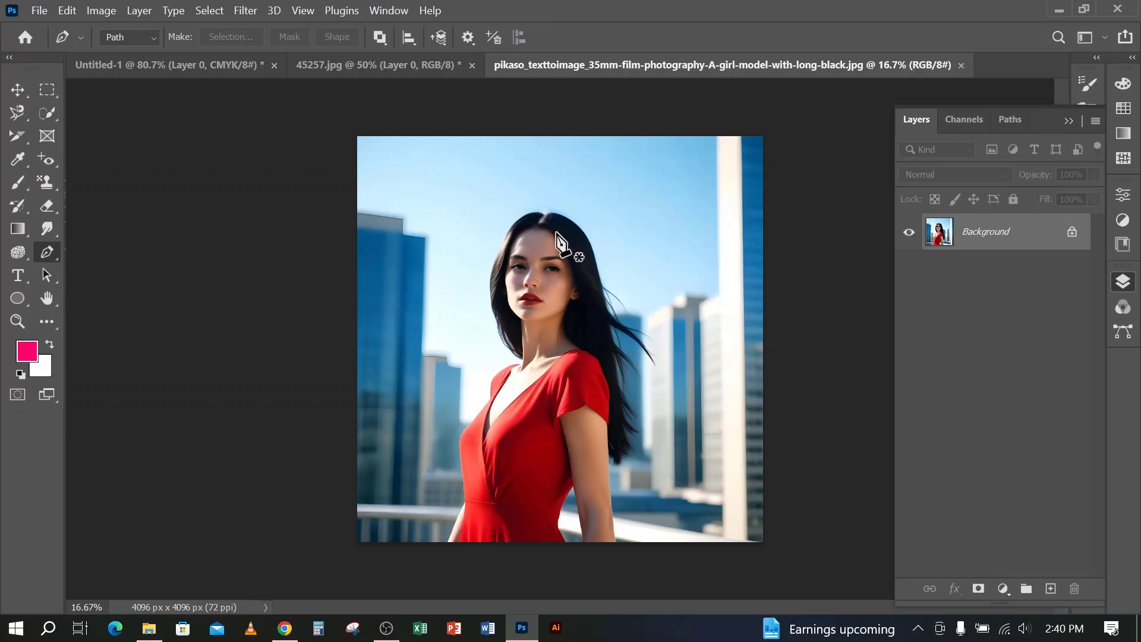
click(1073, 233)
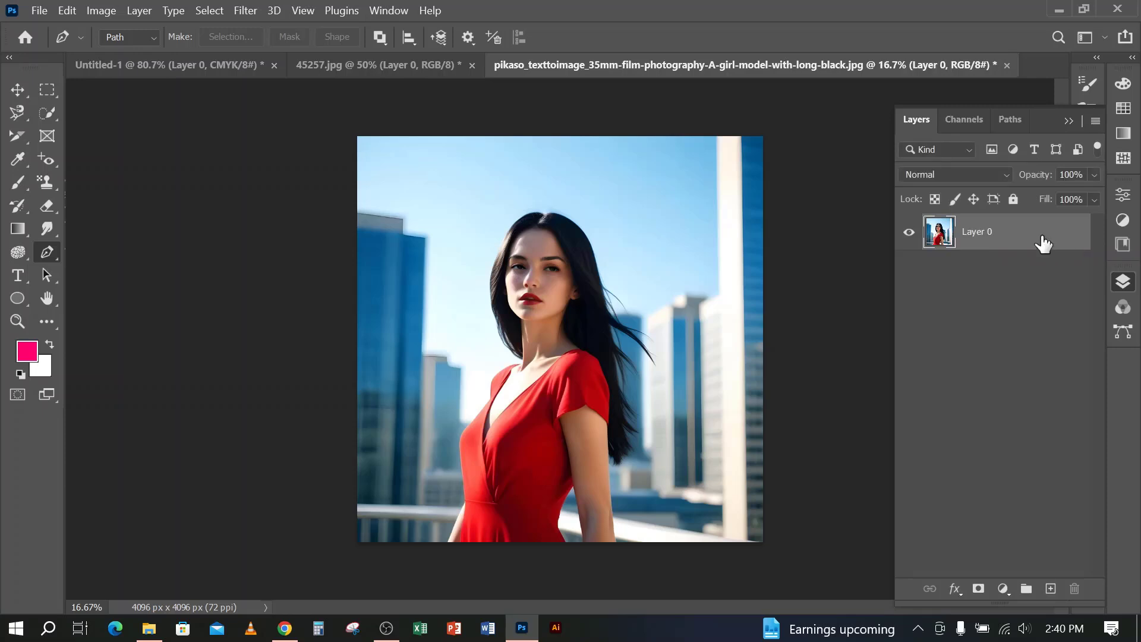
click(127, 38)
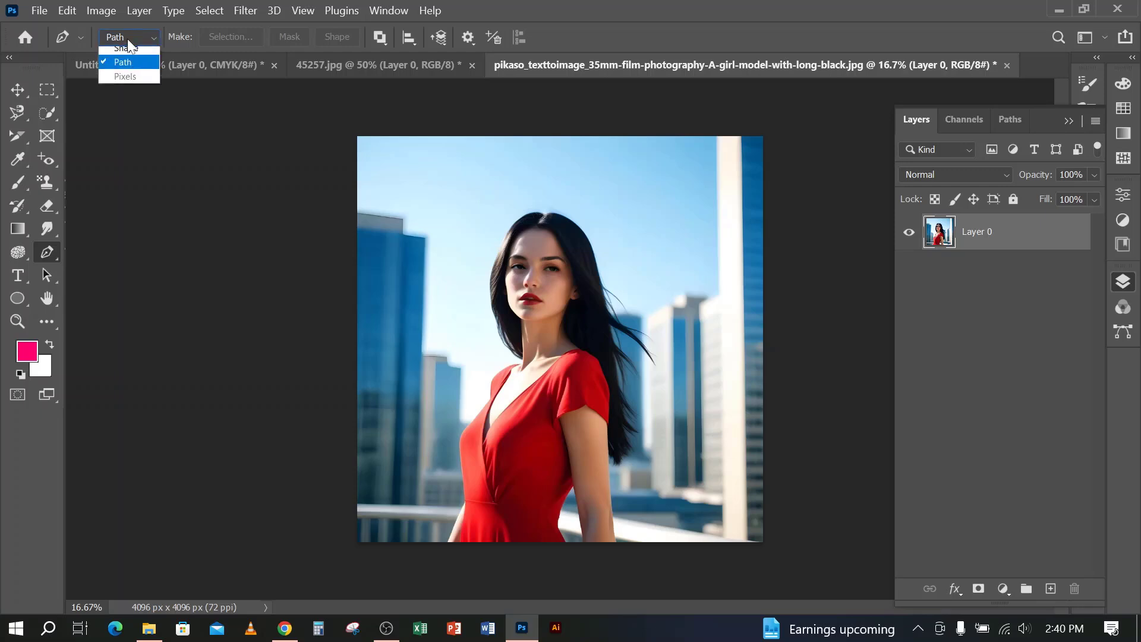
click(136, 70)
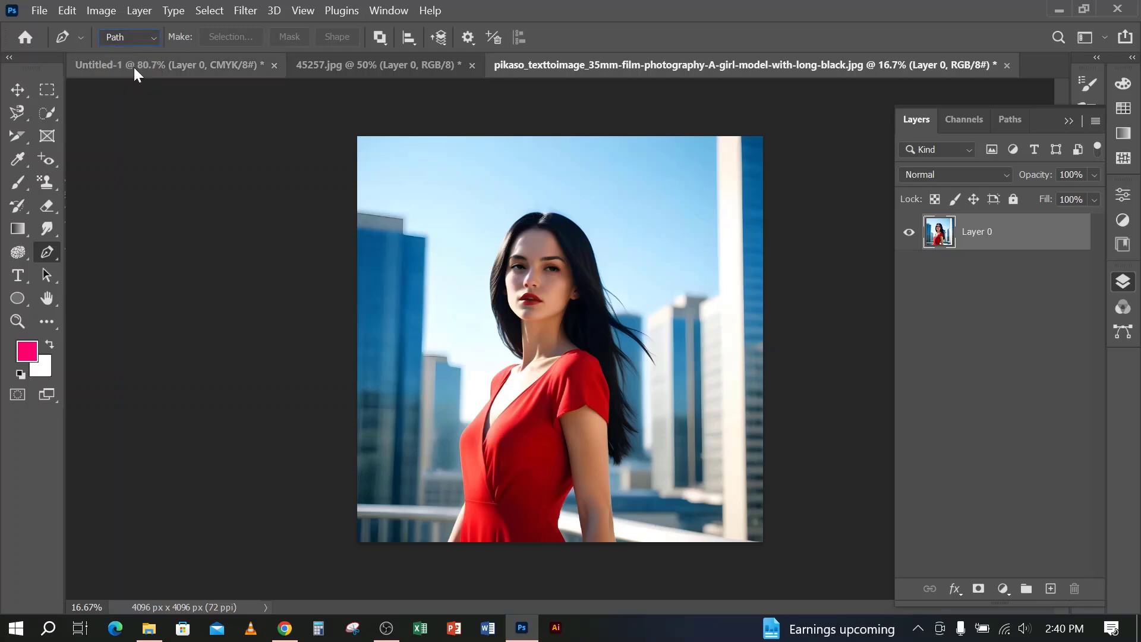
Trace a Pen path from the image's lower edge along the woman's arm, waist and bust to the dress's neckline edge
scroll(449, 497, up, 2)
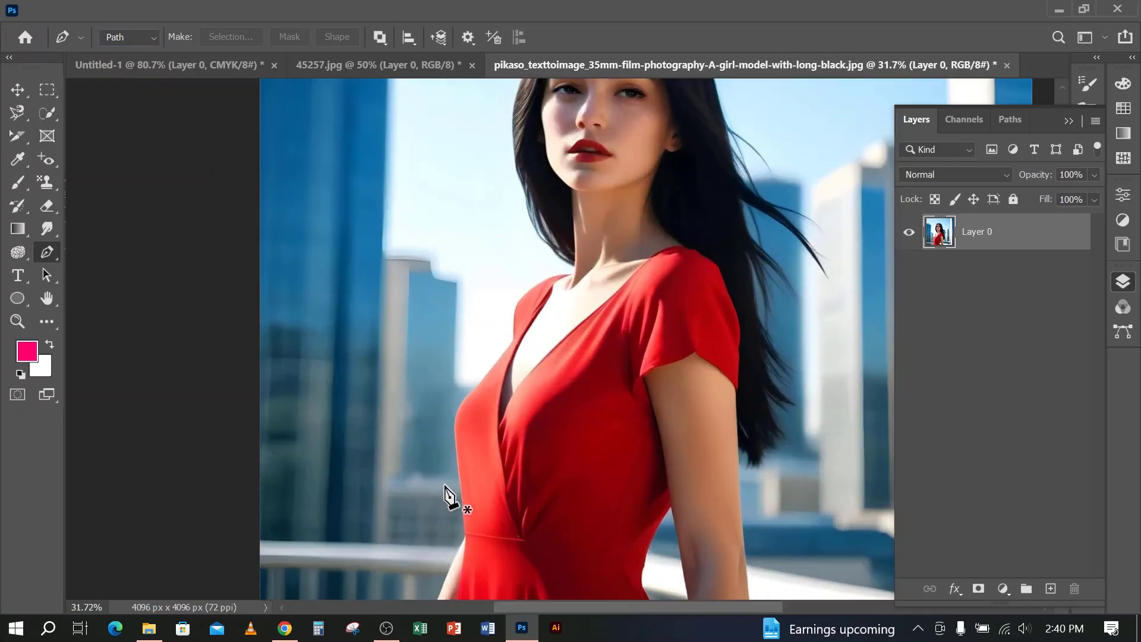
scroll(836, 477, up, 3)
drag(498, 350, 785, 229)
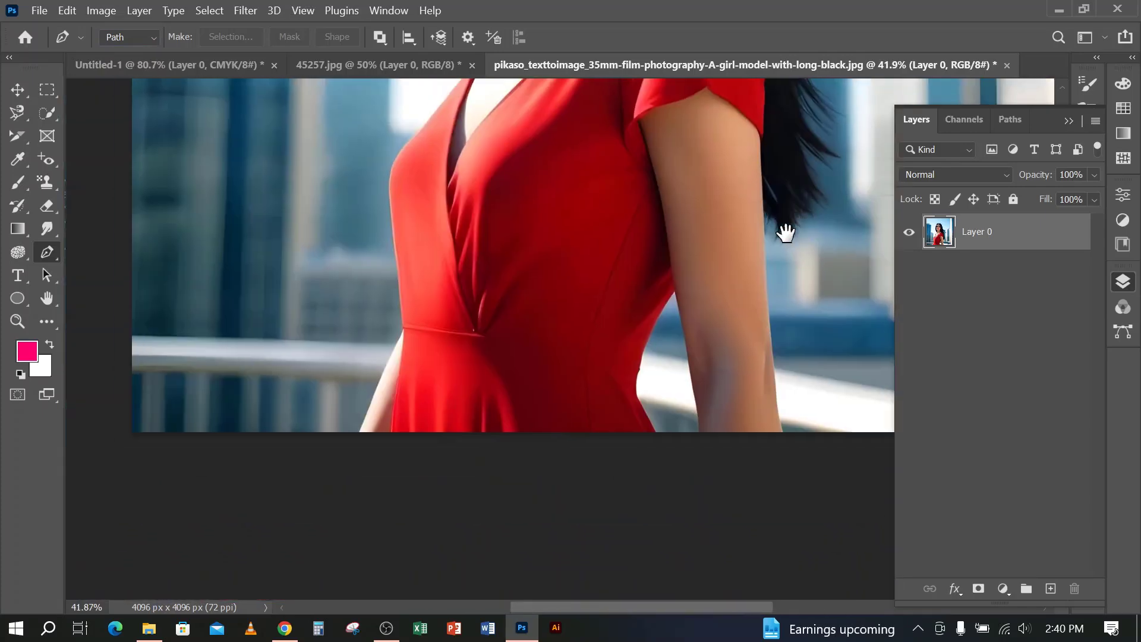
scroll(357, 442, up, 3)
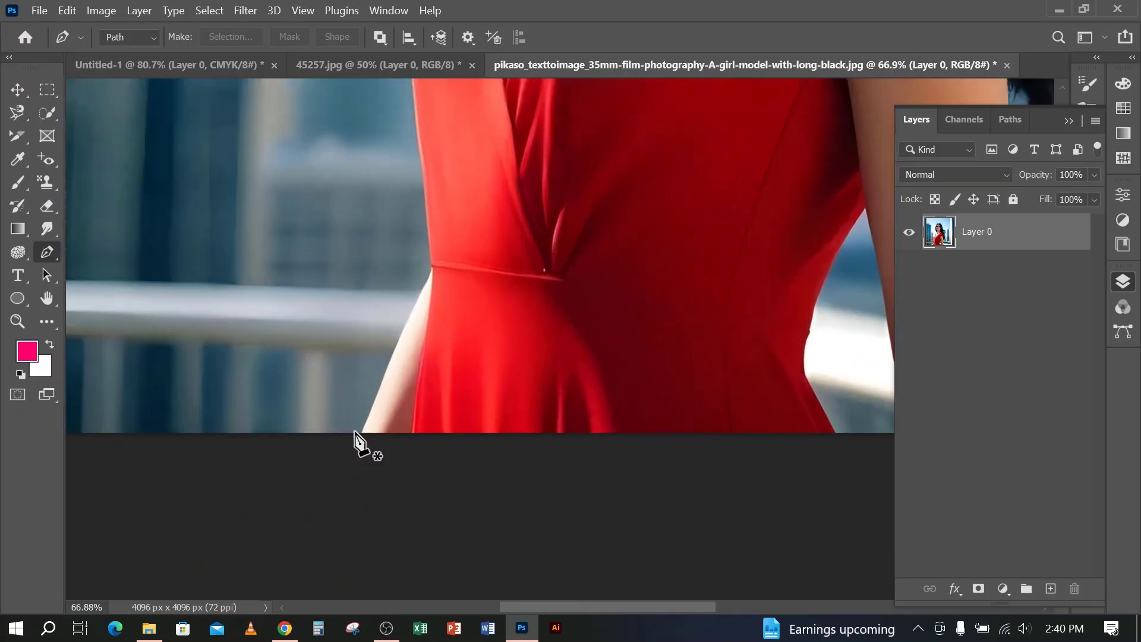
click(362, 432)
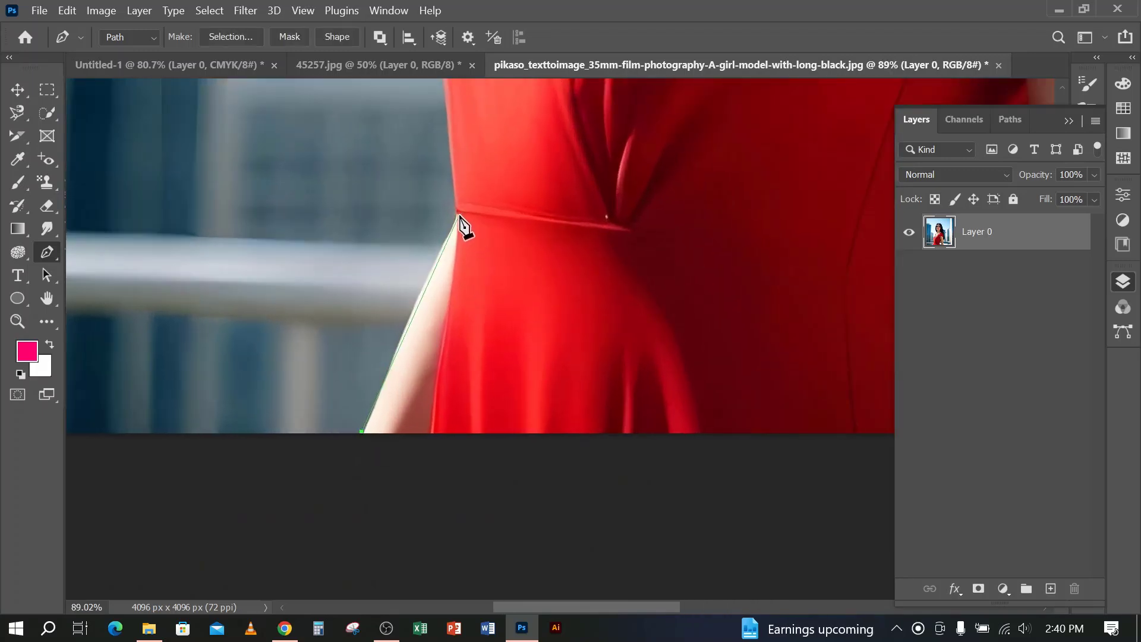
click(459, 216)
scroll(481, 369, up, 10)
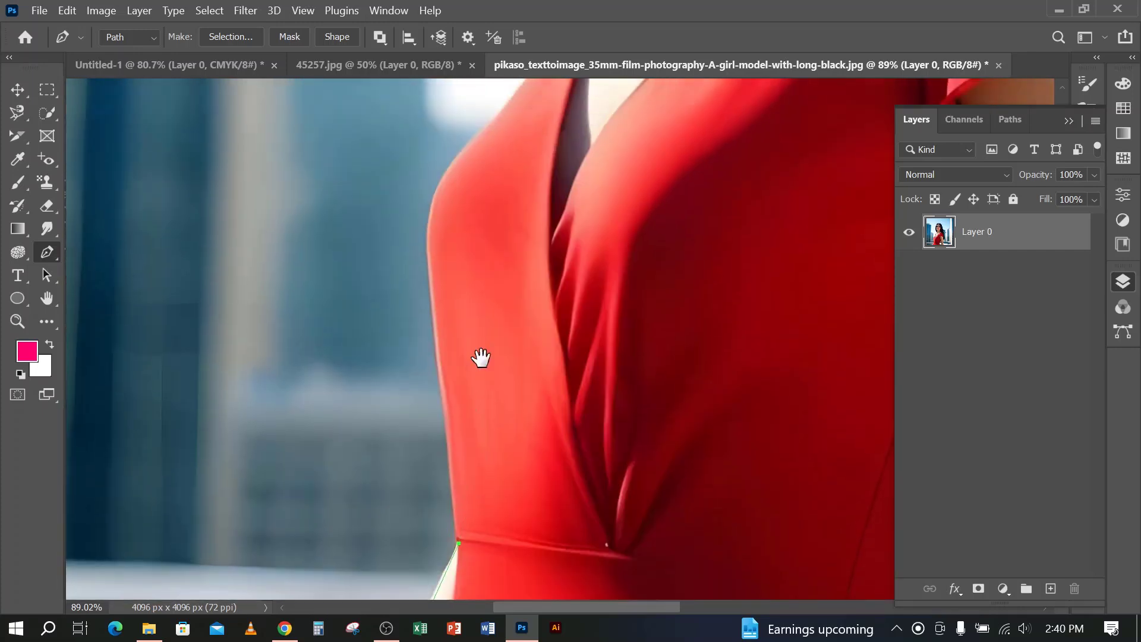
drag(482, 357, 479, 388)
drag(443, 258, 458, 152)
scroll(515, 224, up, 3)
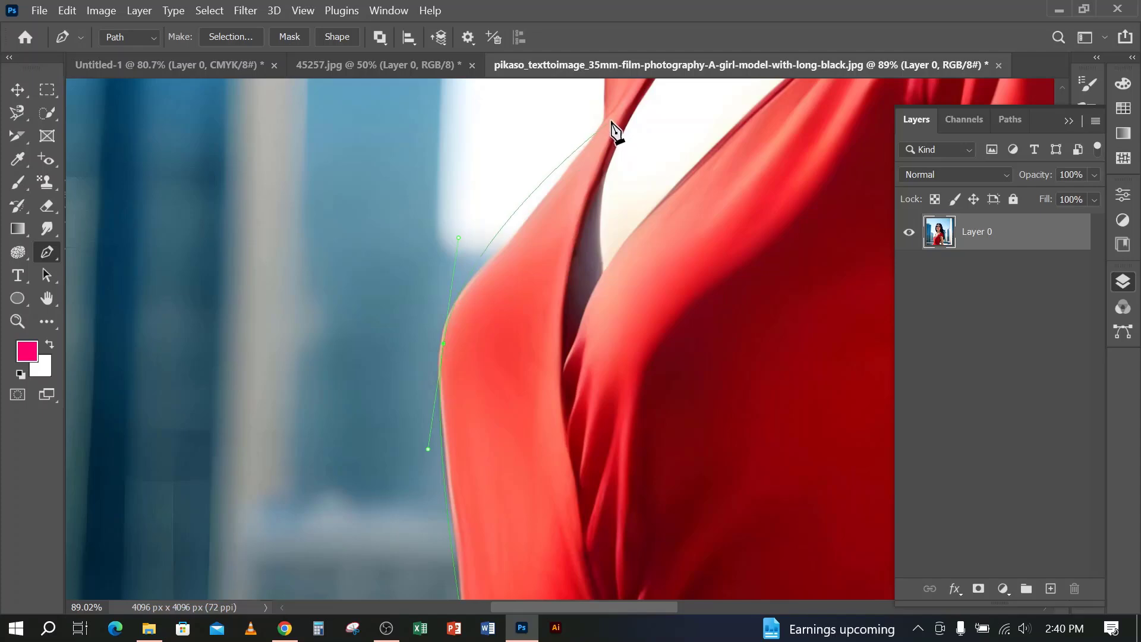
click(613, 122)
Continue the path up across the sky and around outside the canvas, closing it at the starting point below the arm
scroll(581, 191, down, 5)
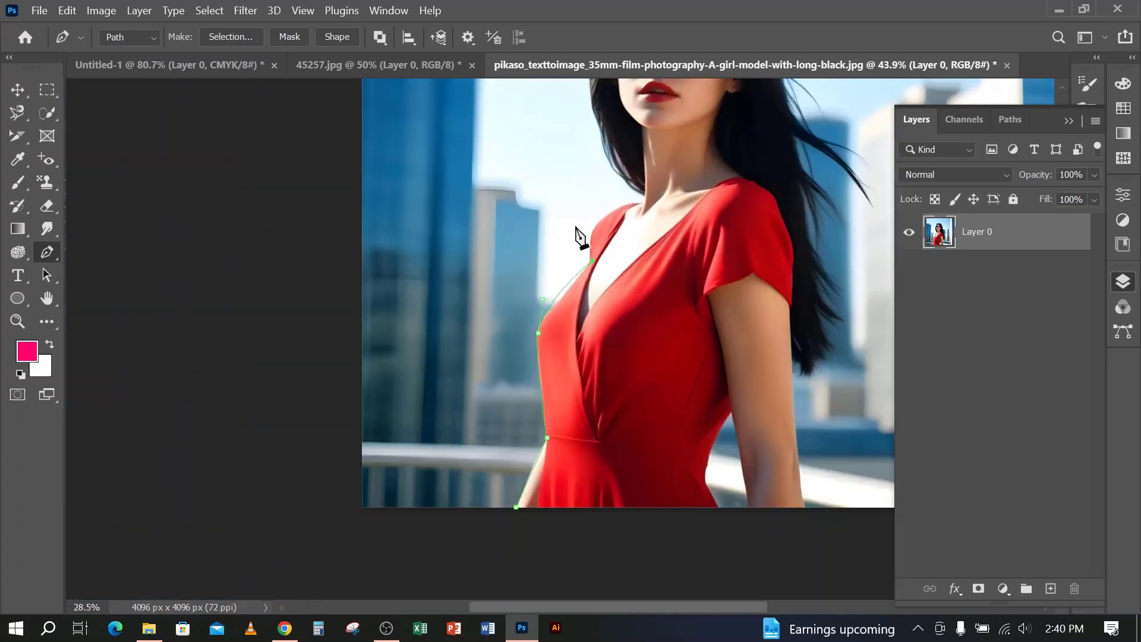
scroll(569, 199, down, 3)
drag(445, 148, 433, 142)
drag(290, 167, 285, 184)
drag(235, 489, 233, 568)
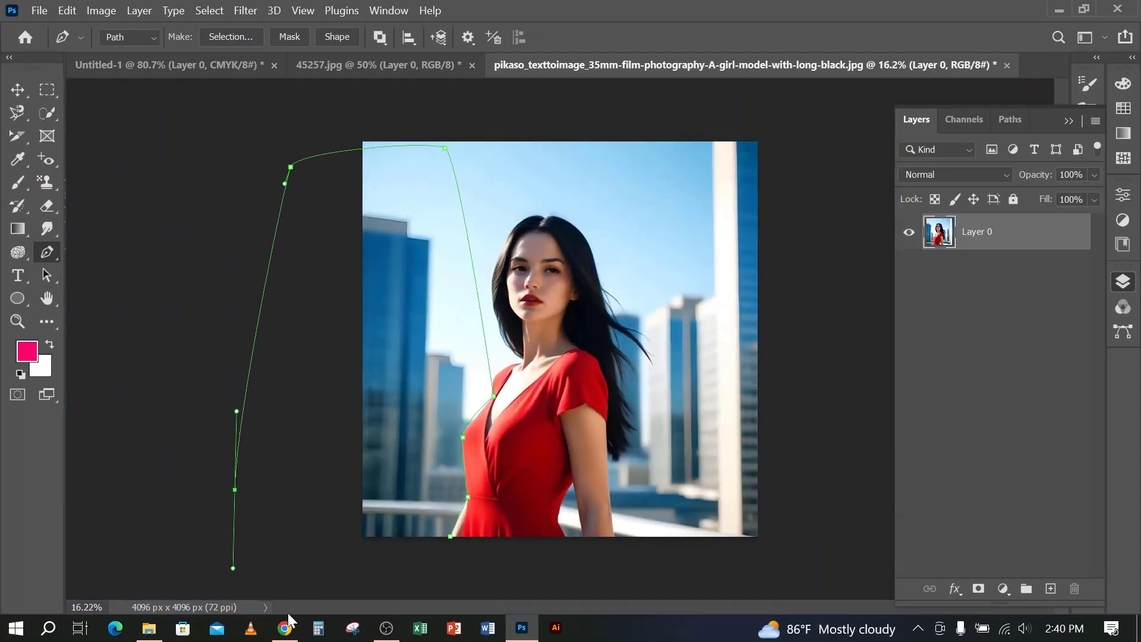
click(335, 559)
click(440, 580)
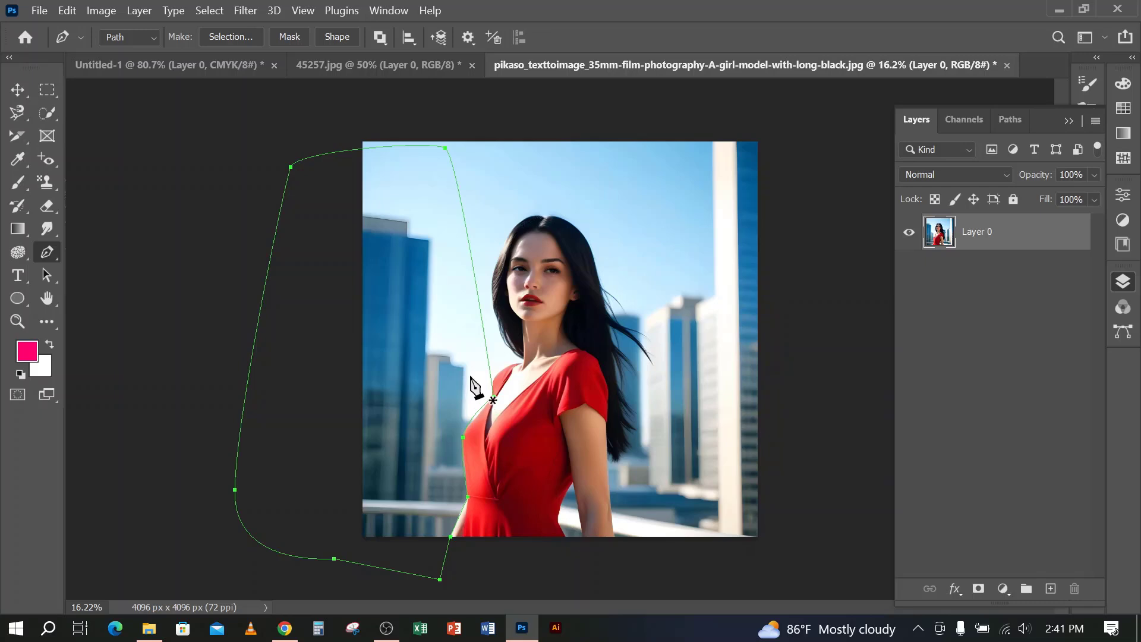
Convert the closed path to a selection, delete the background inside it, and deselect
key(ctrl+Return)
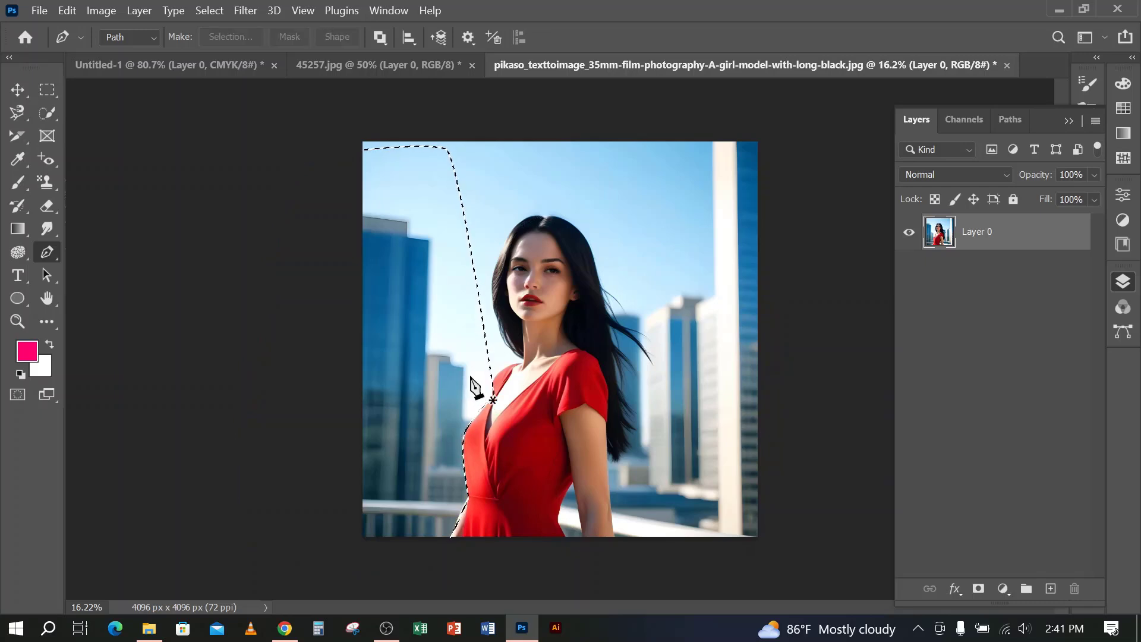
key(Delete)
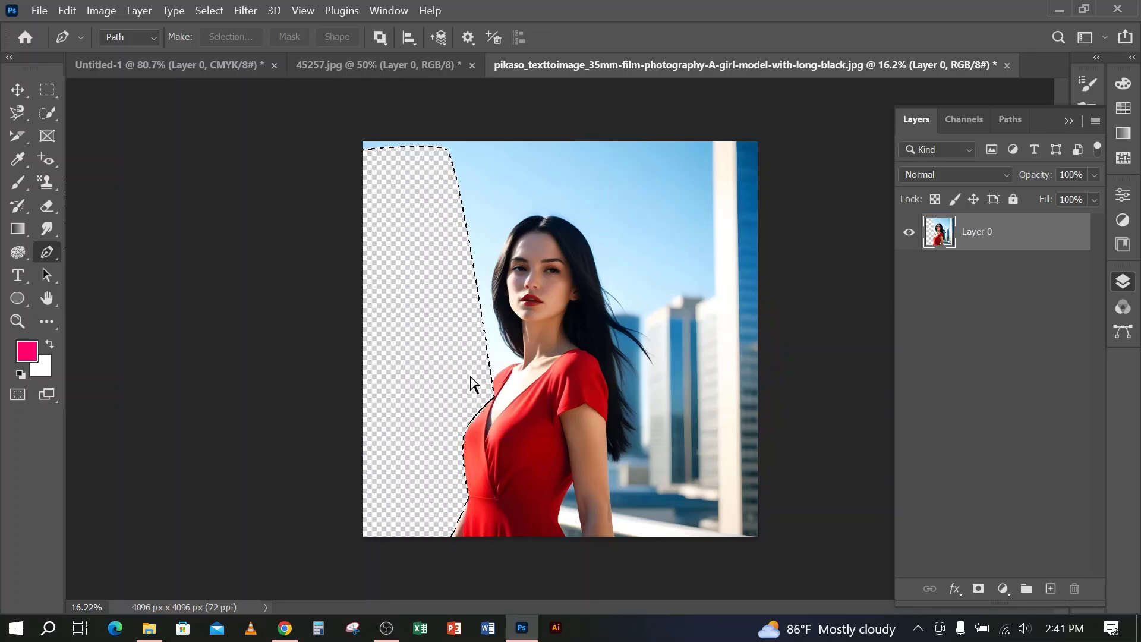
key(ctrl+d)
Draw a closed three-point curved Pen path on the white canvas of the Untitled-1 document
click(211, 63)
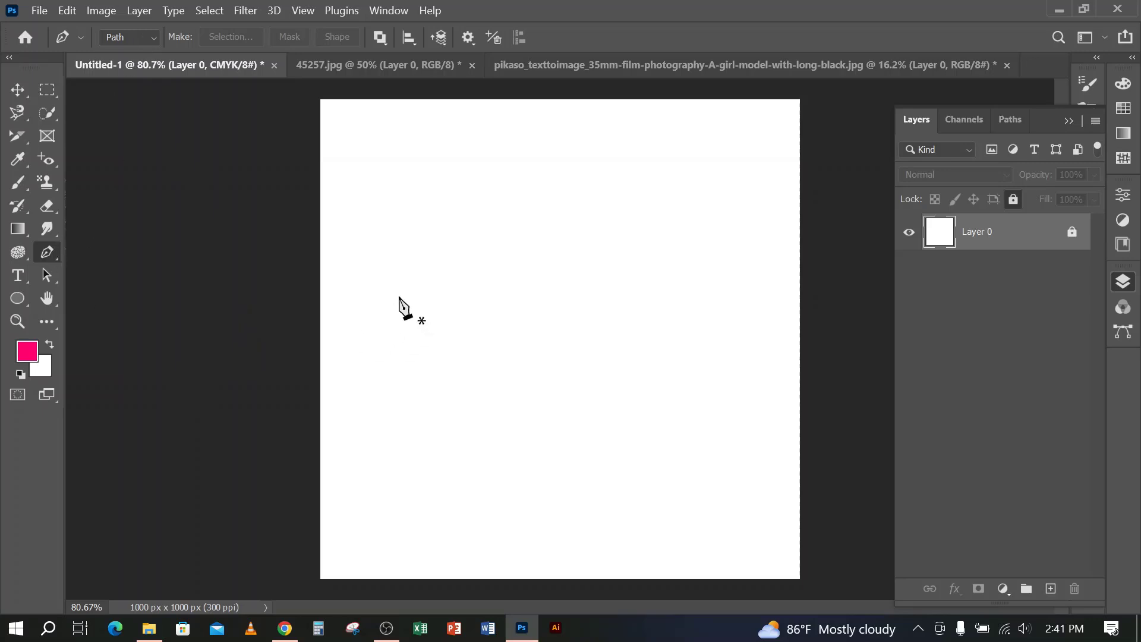
click(387, 277)
drag(650, 245, 706, 438)
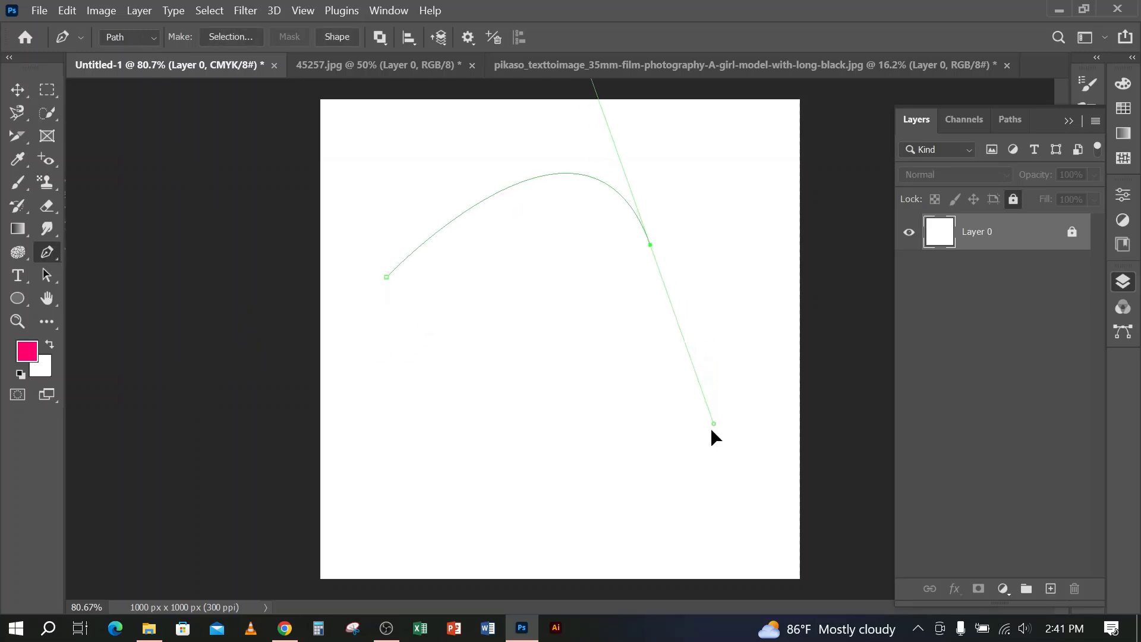
drag(507, 447, 499, 445)
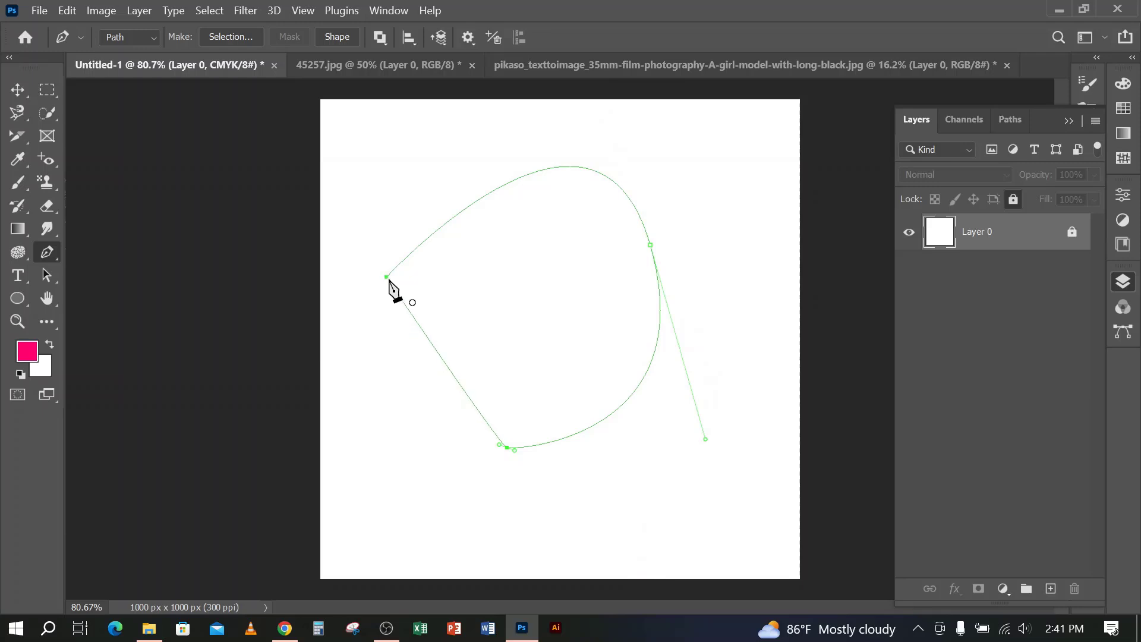
drag(386, 277, 416, 181)
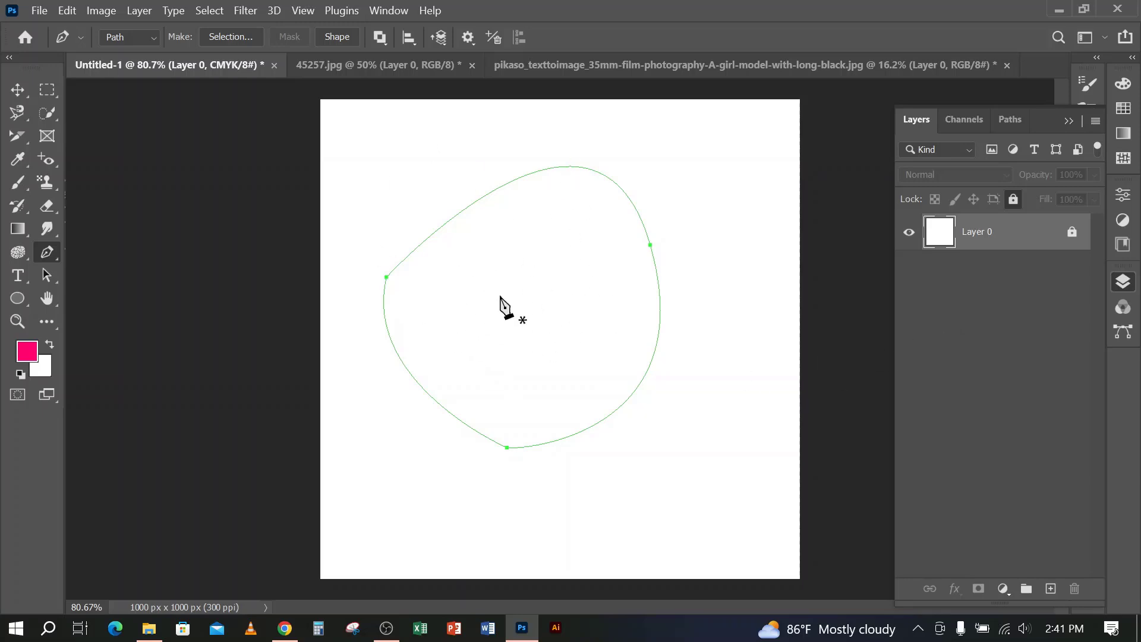
Add a new layer above Layer 0, set the background color to pure red, and fill the new layer with it
click(1051, 589)
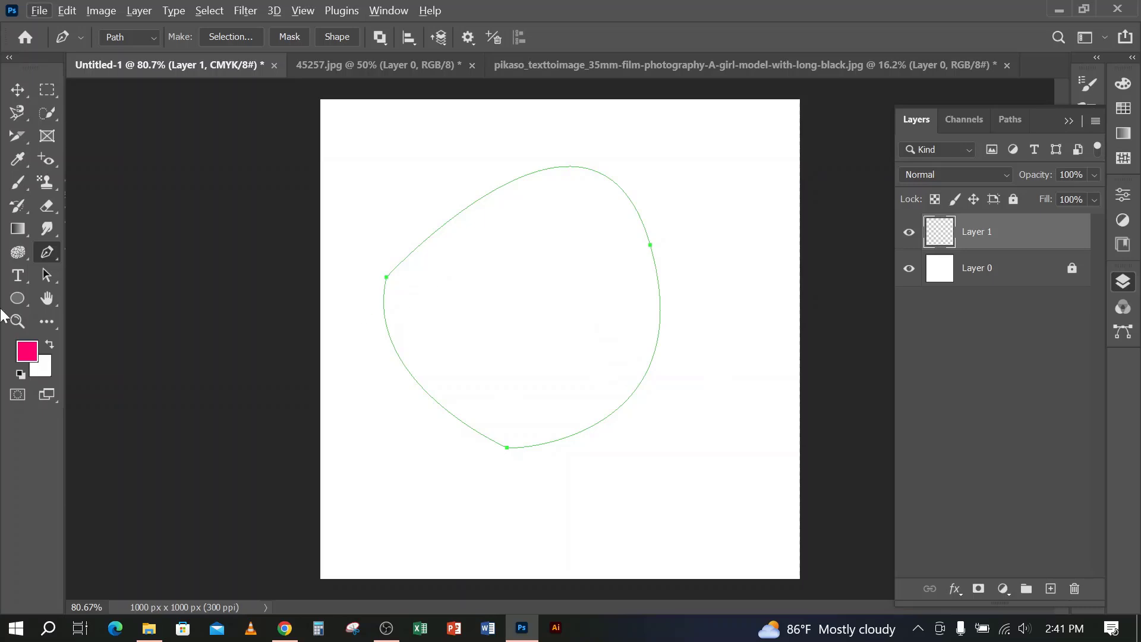
click(44, 374)
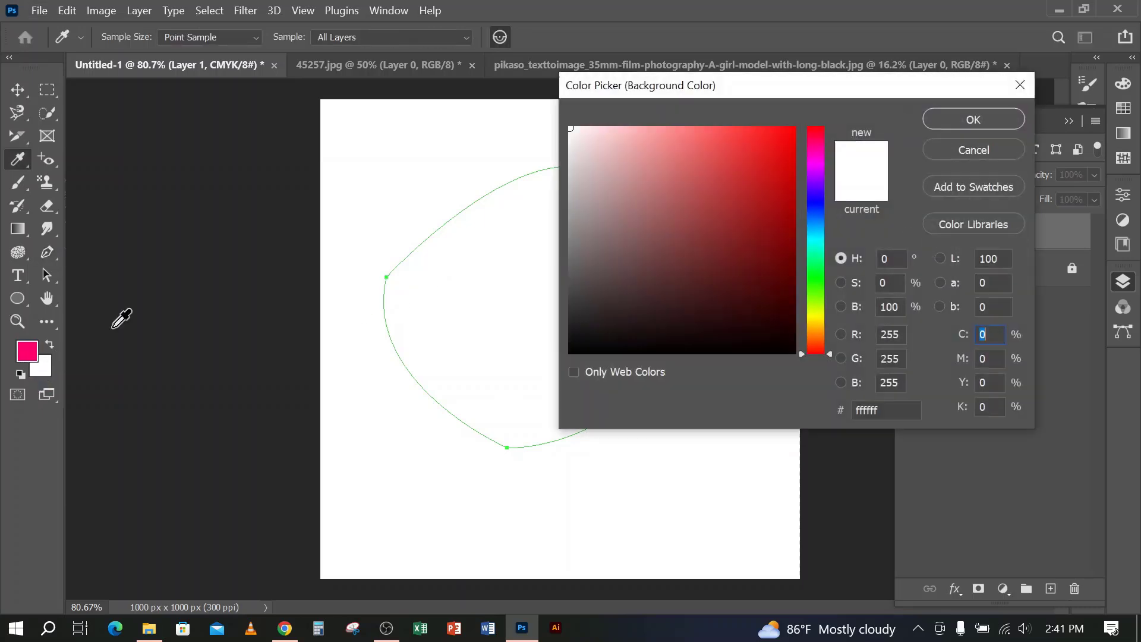
drag(788, 161, 804, 119)
click(989, 119)
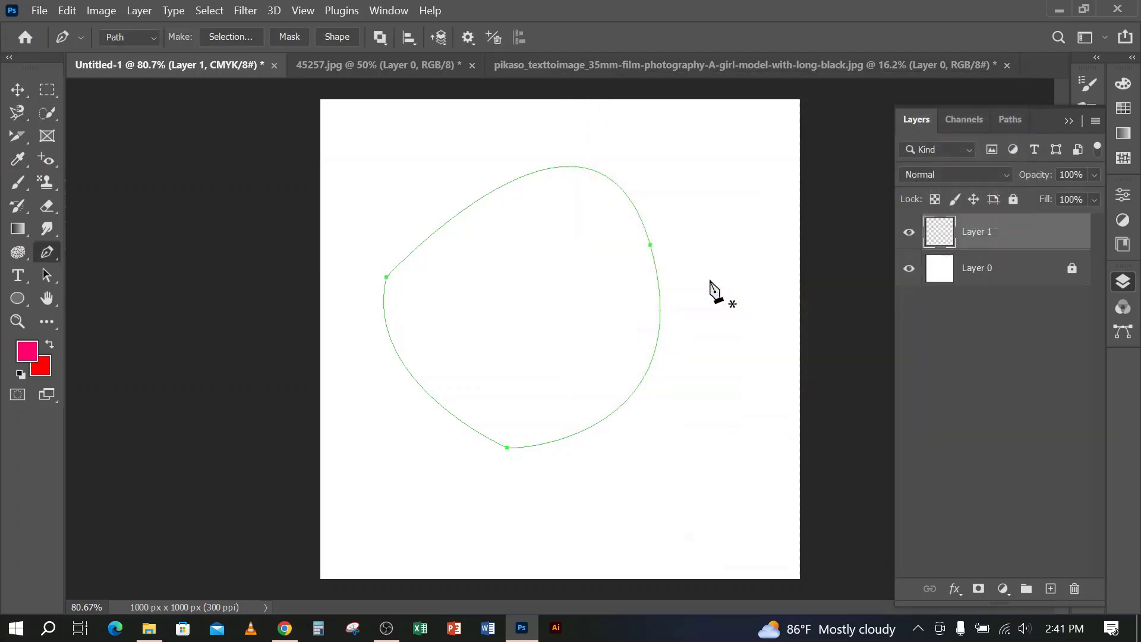
key(ctrl+BackSpace)
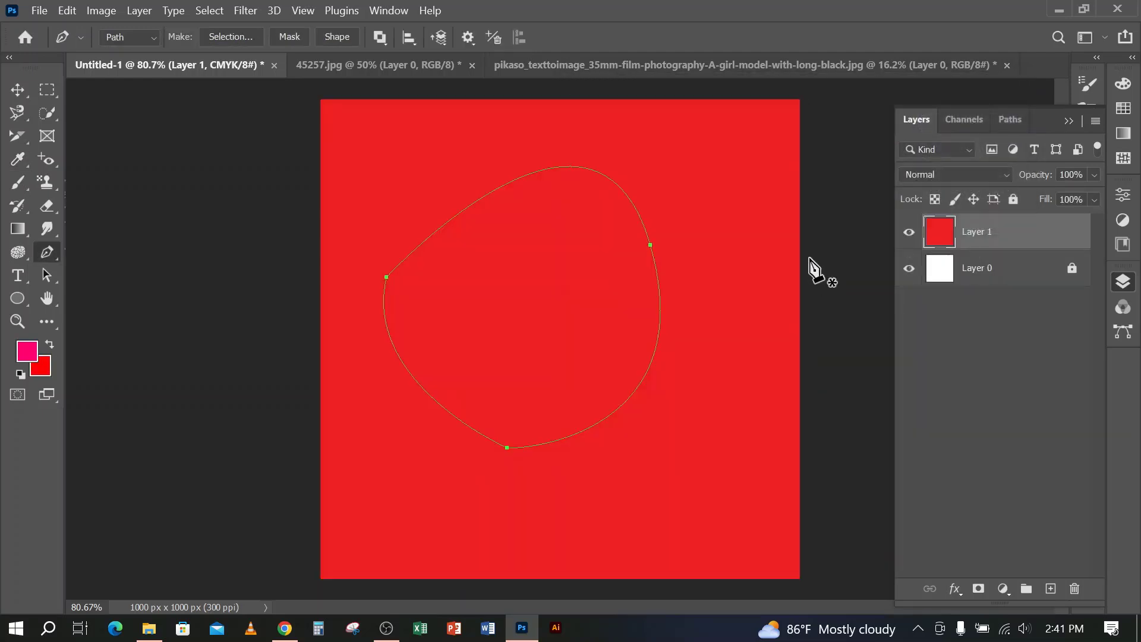
Undo the full-layer fill, and fill only the area inside the closed path on Layer 1 with the red background color
key(ctrl+z)
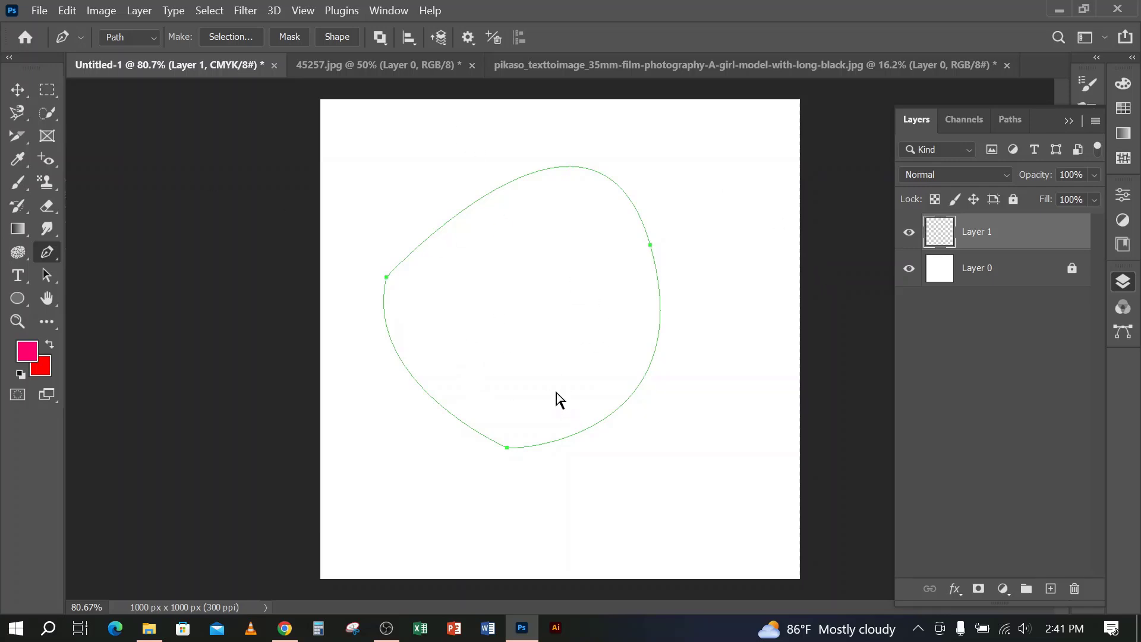
key(ctrl+Return)
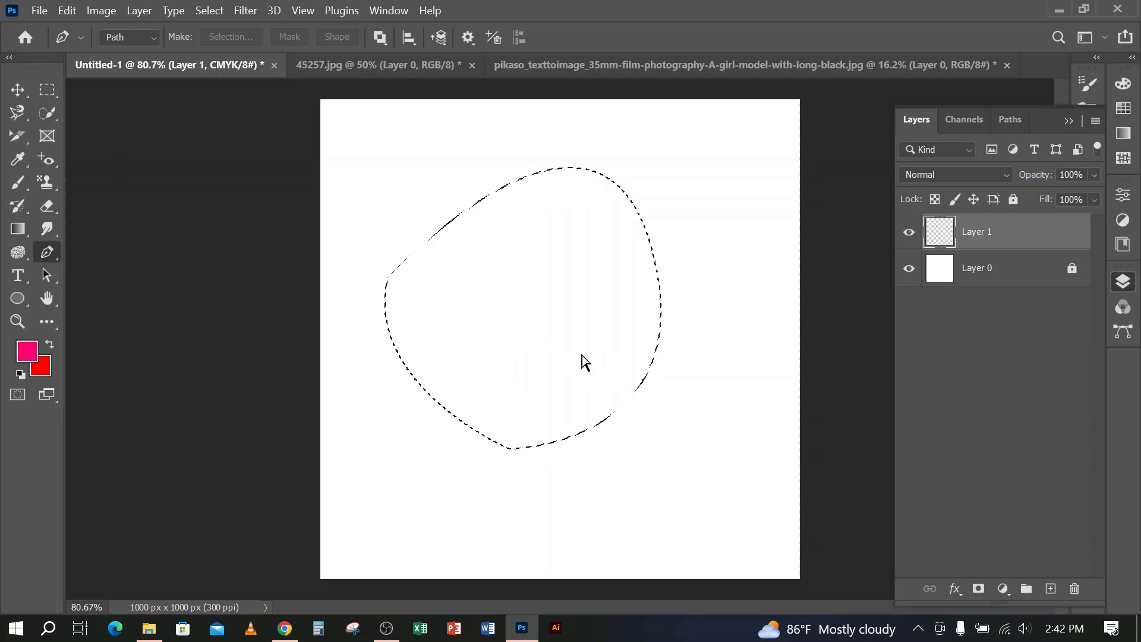
key(ctrl+BackSpace)
key(ctrl+d)
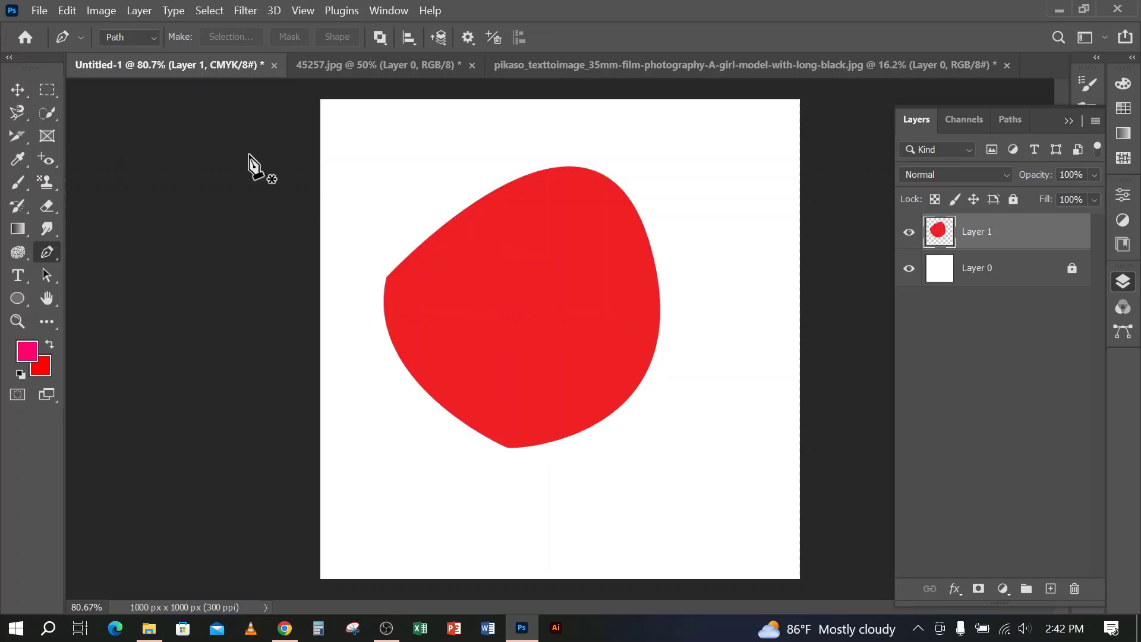
Move the red shape to about X 530 px, Y 515 px near the canvas center and apply the transform
click(17, 92)
drag(594, 369, 614, 280)
key(ctrl+t)
drag(683, 423, 693, 435)
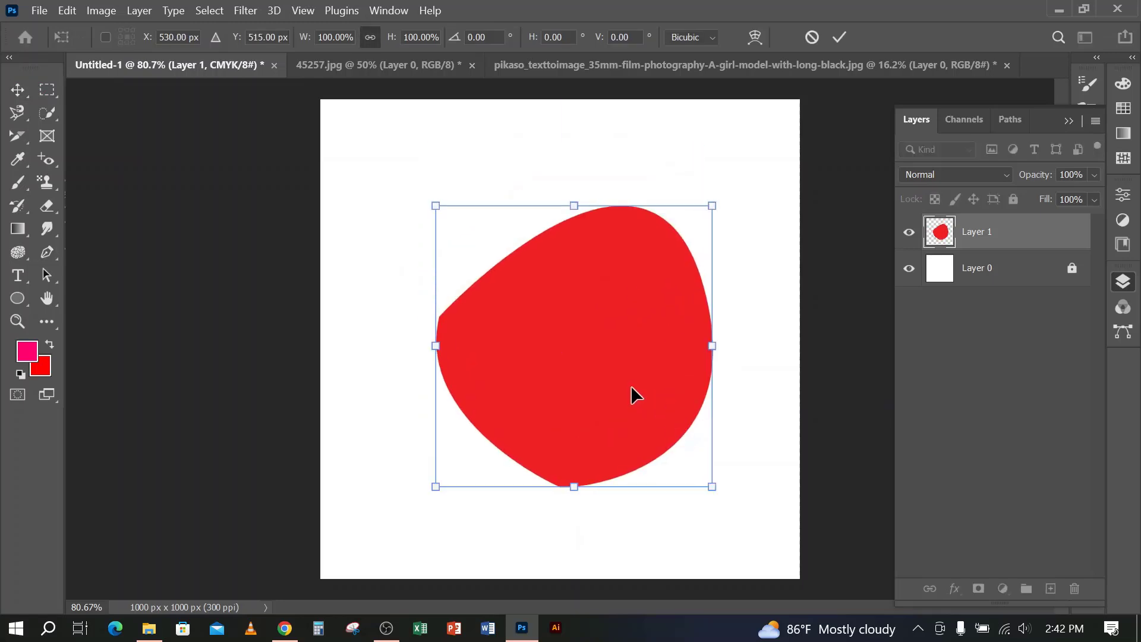
click(839, 37)
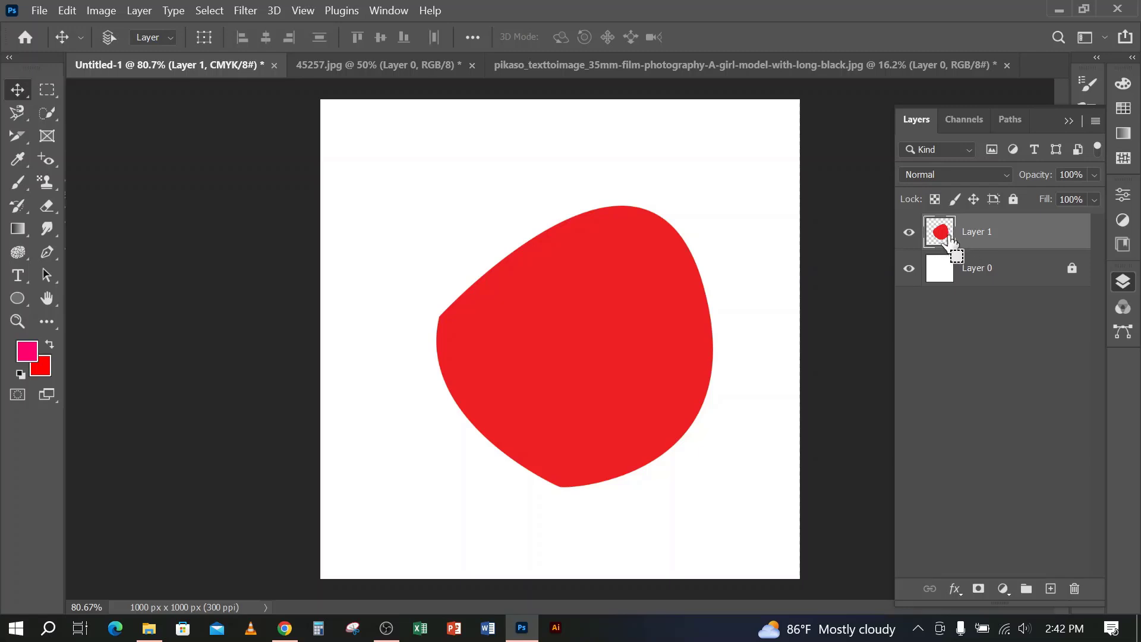
Load the outline of the red shape on Layer 1 as a selection
drag(947, 238, 938, 235)
ctrl+click(945, 245)
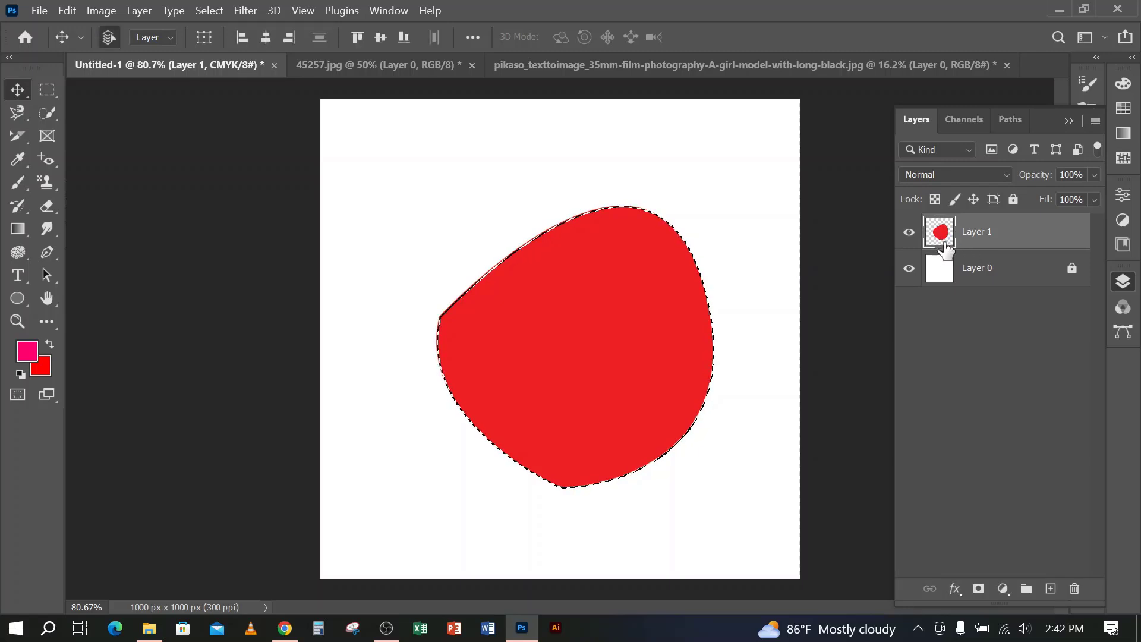
drag(943, 237, 949, 239)
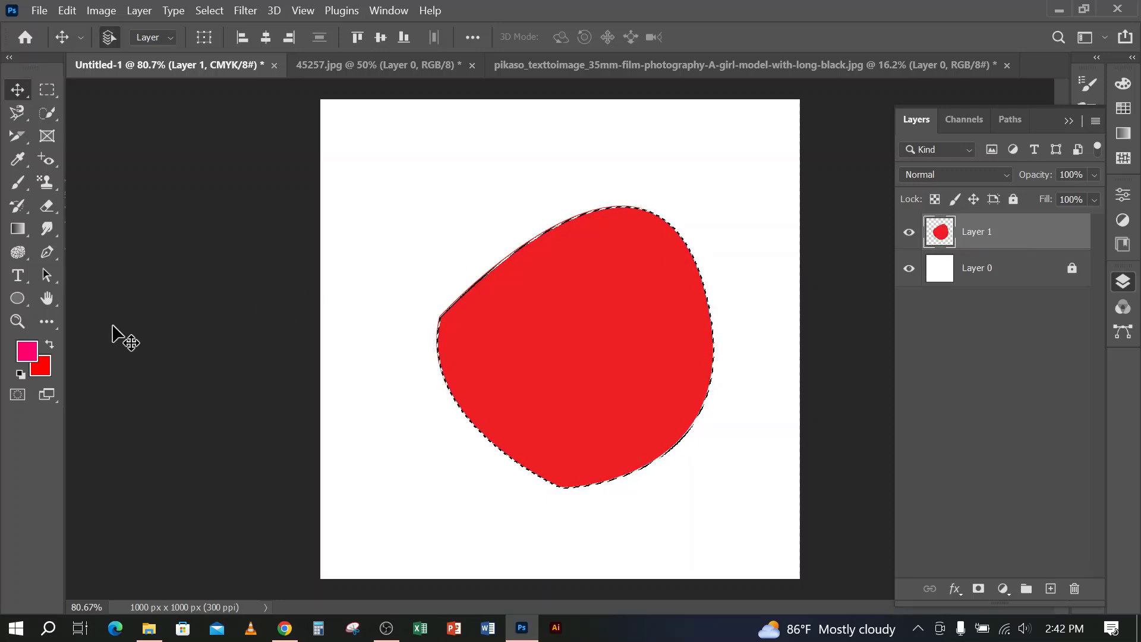
Set the background color to blue #00b4ff, fill the selected shape with it, and deselect
click(40, 365)
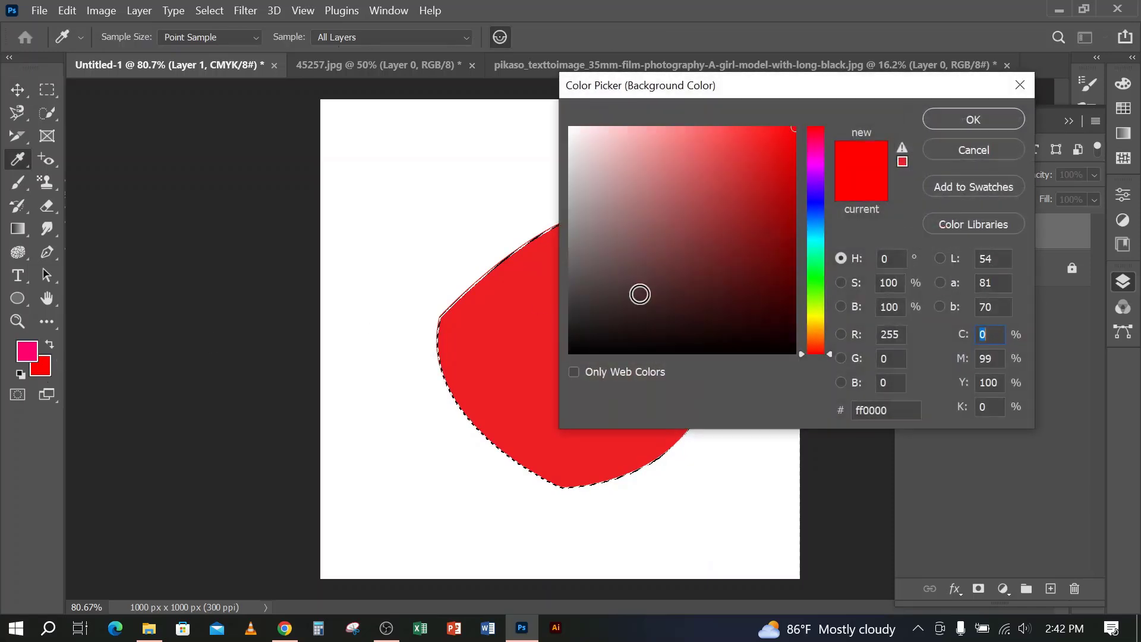
drag(815, 219, 815, 229)
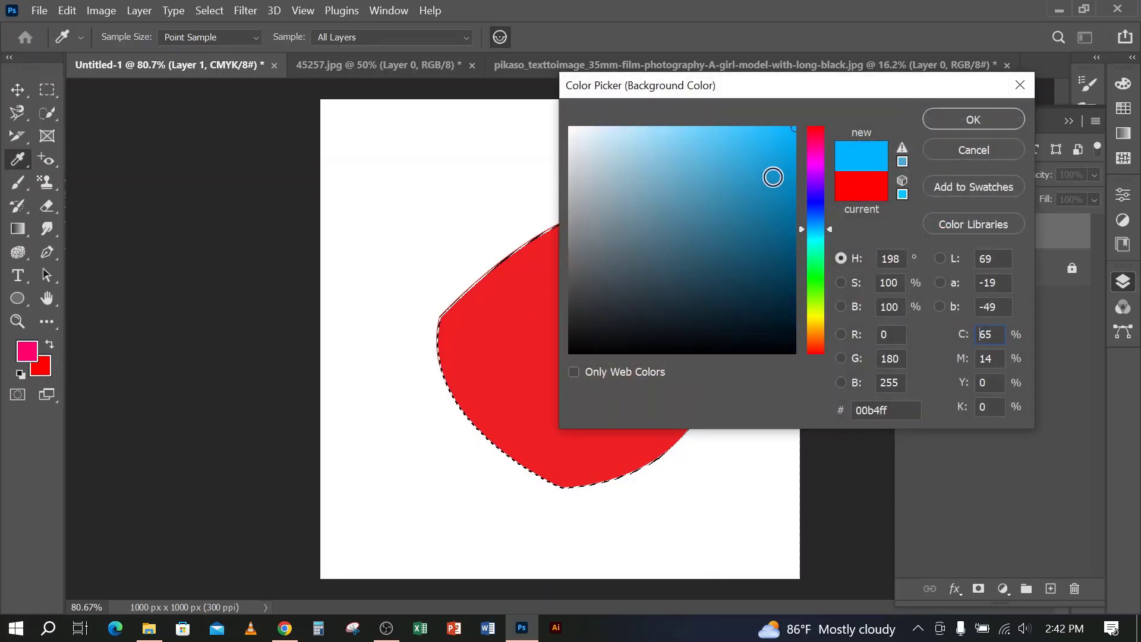
click(958, 120)
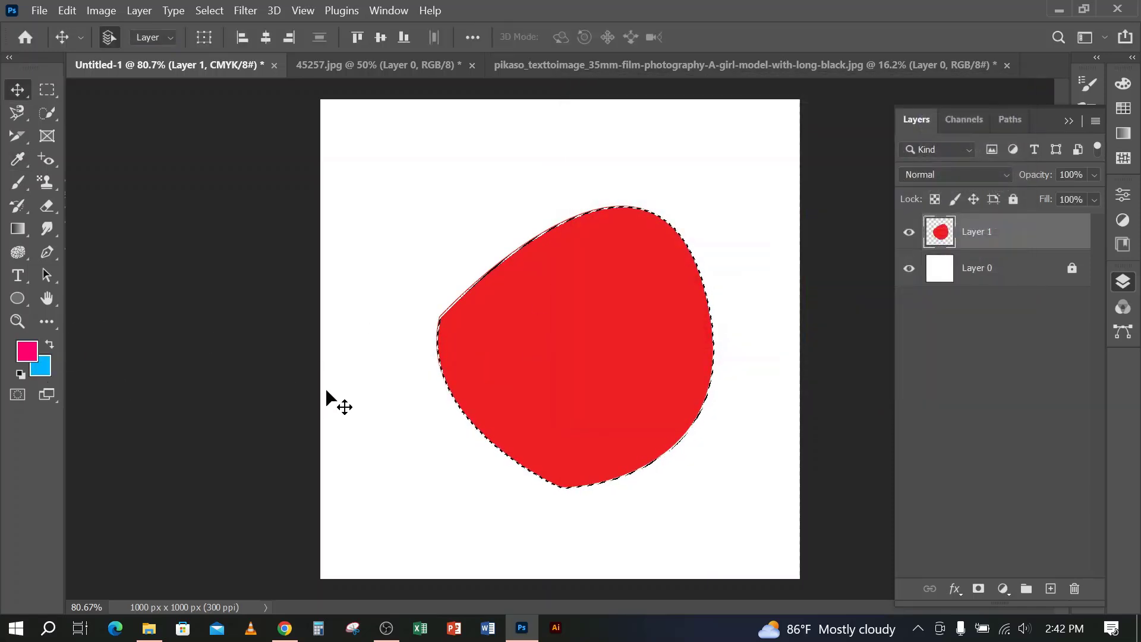
key(ctrl+BackSpace)
key(d)
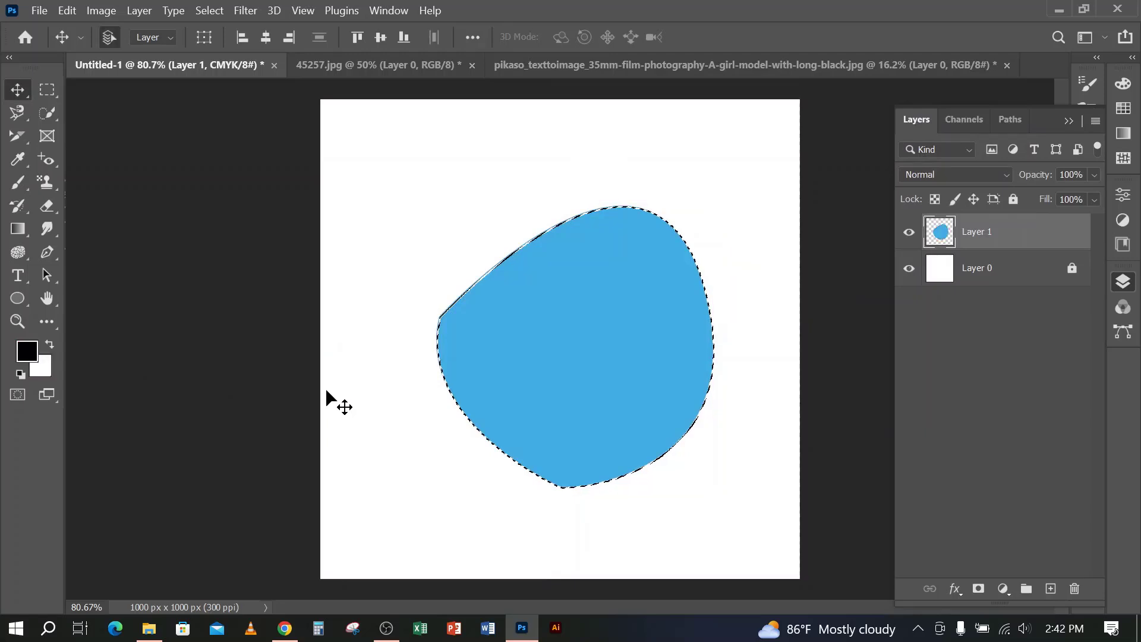
key(ctrl+d)
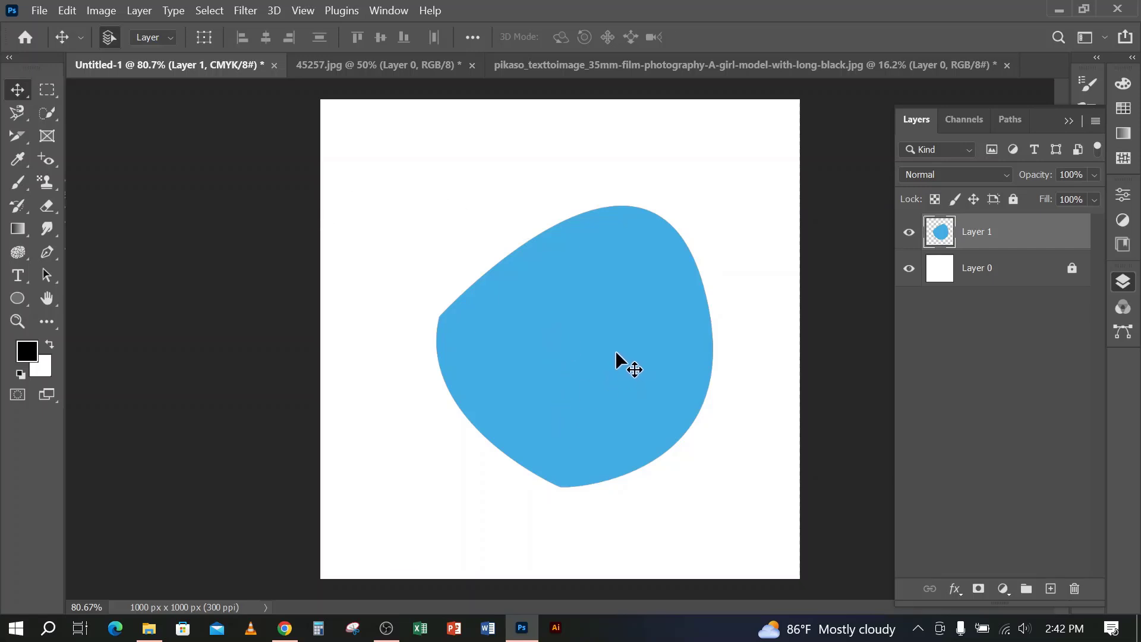
In the girl model photo, draw a closed Pen path around the woman's head, from neck level up through the sky
click(766, 68)
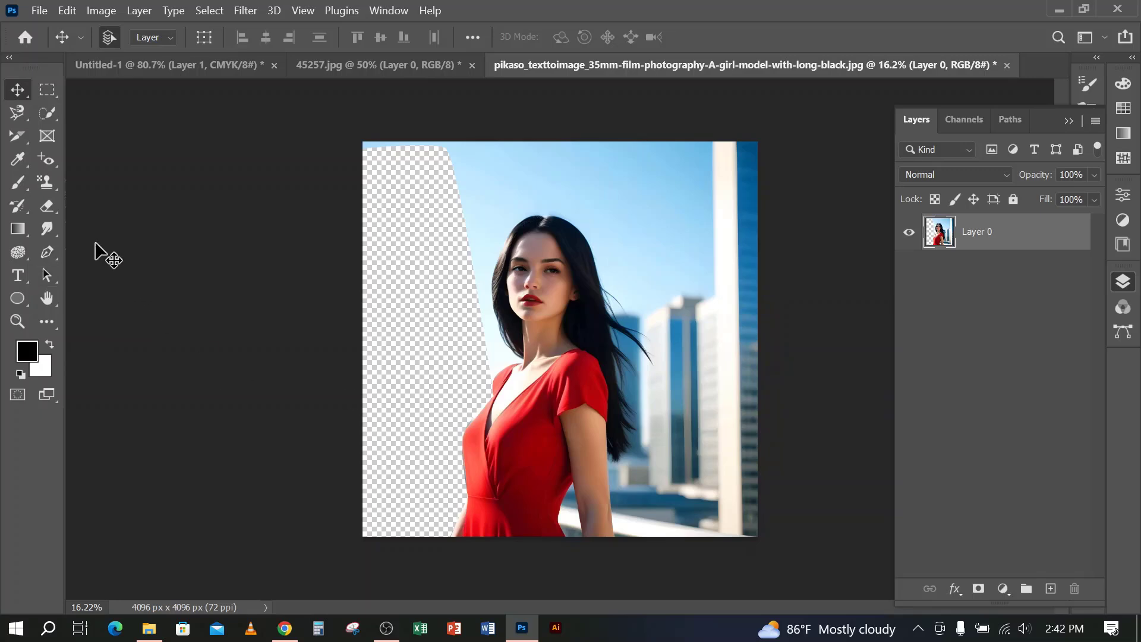
click(37, 253)
click(470, 352)
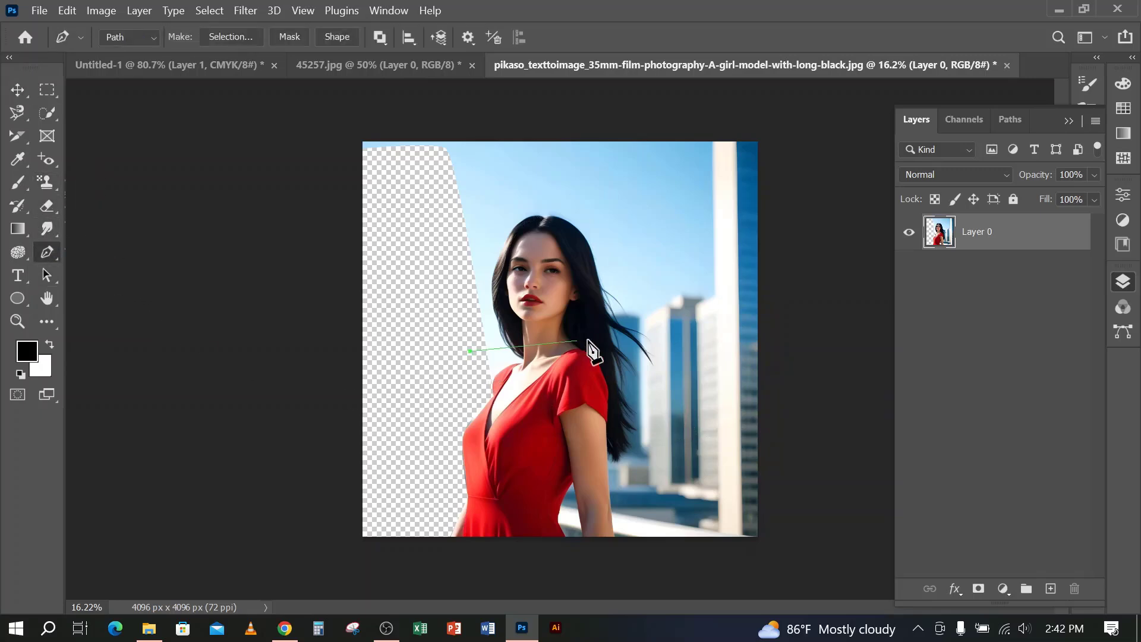
click(640, 331)
click(682, 196)
click(529, 154)
click(444, 196)
click(434, 219)
click(412, 289)
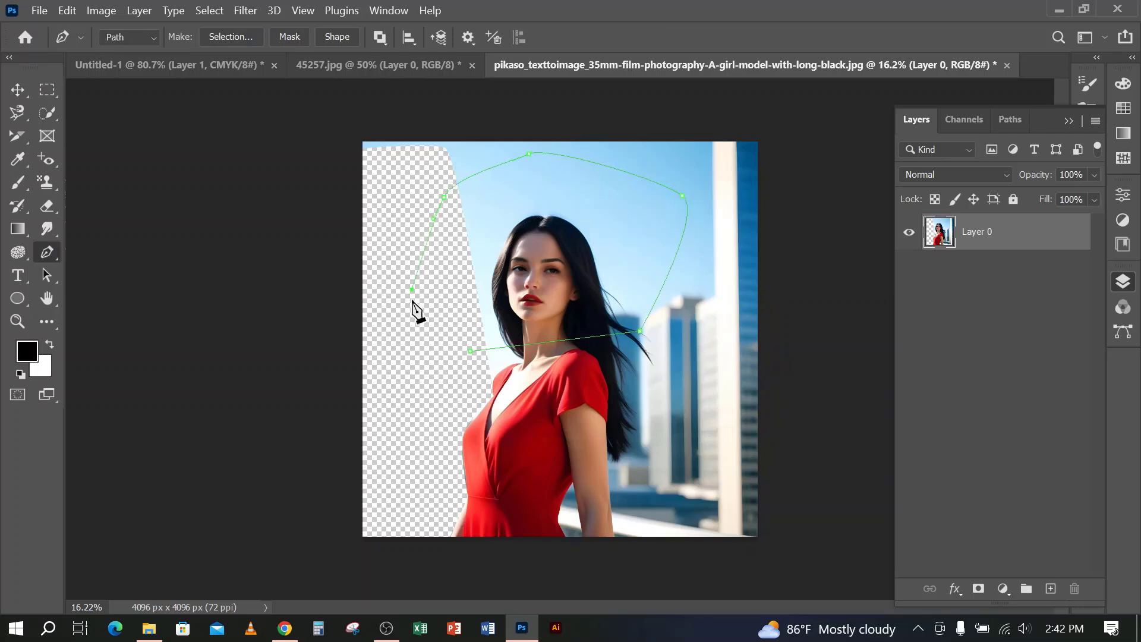
click(471, 352)
Try deleting the head area by converting the path to a selection, undo the deletion, and discard the selection
key(ctrl+Return)
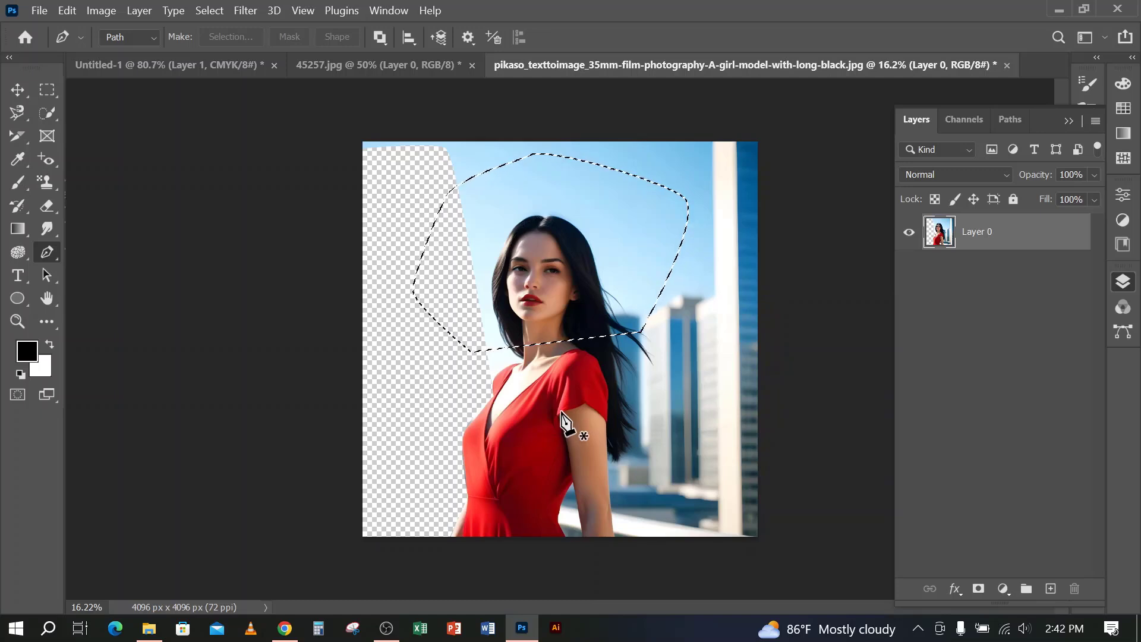
key(Delete)
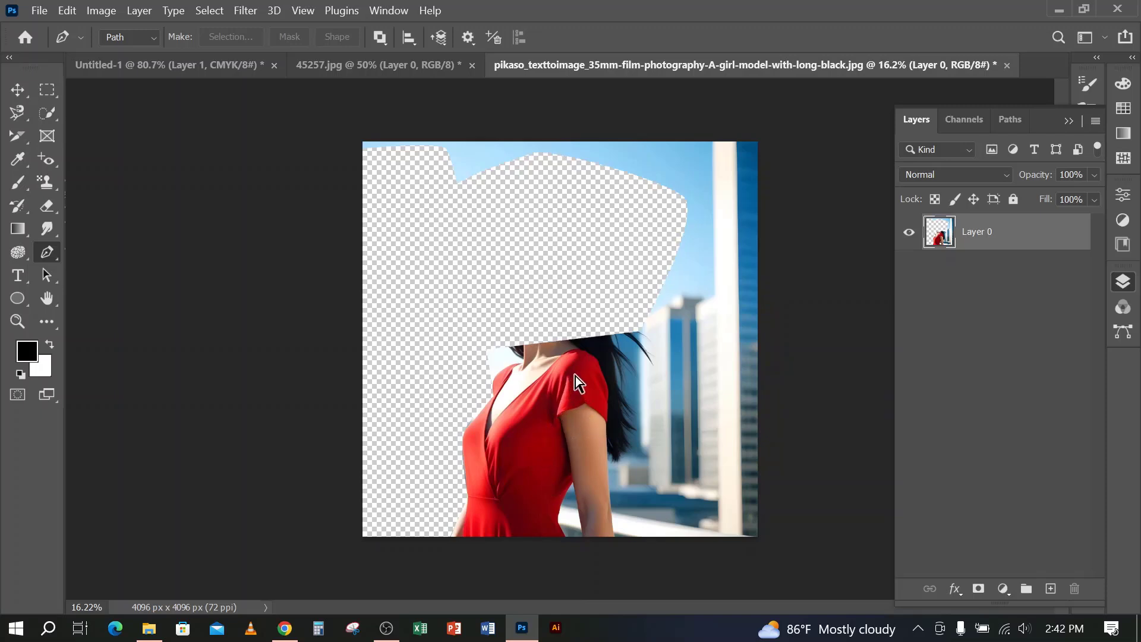
key(ctrl+z)
key(ctrl+z)
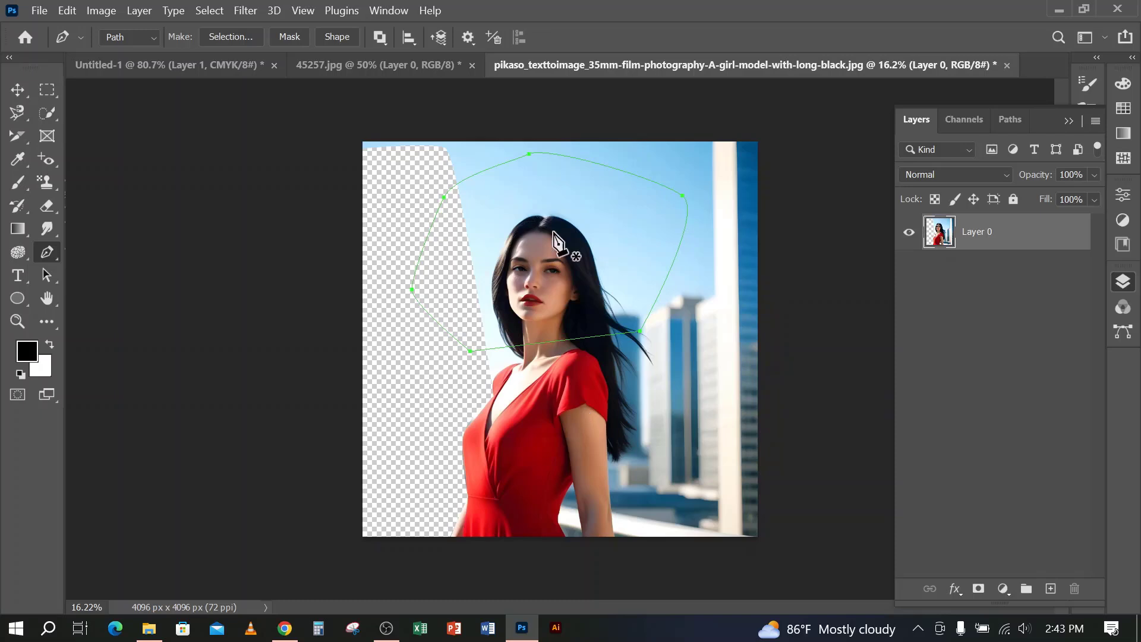
key(ctrl+Return)
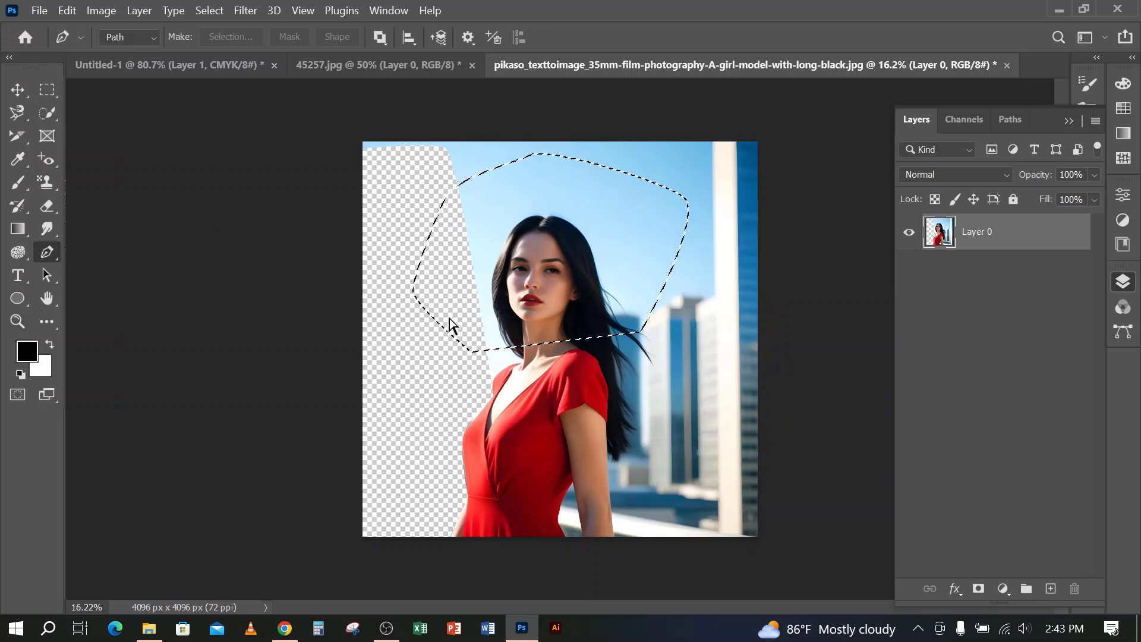
key(ctrl+d)
Draw a closed six-point Pen path around the woman's head and shoulders
click(459, 284)
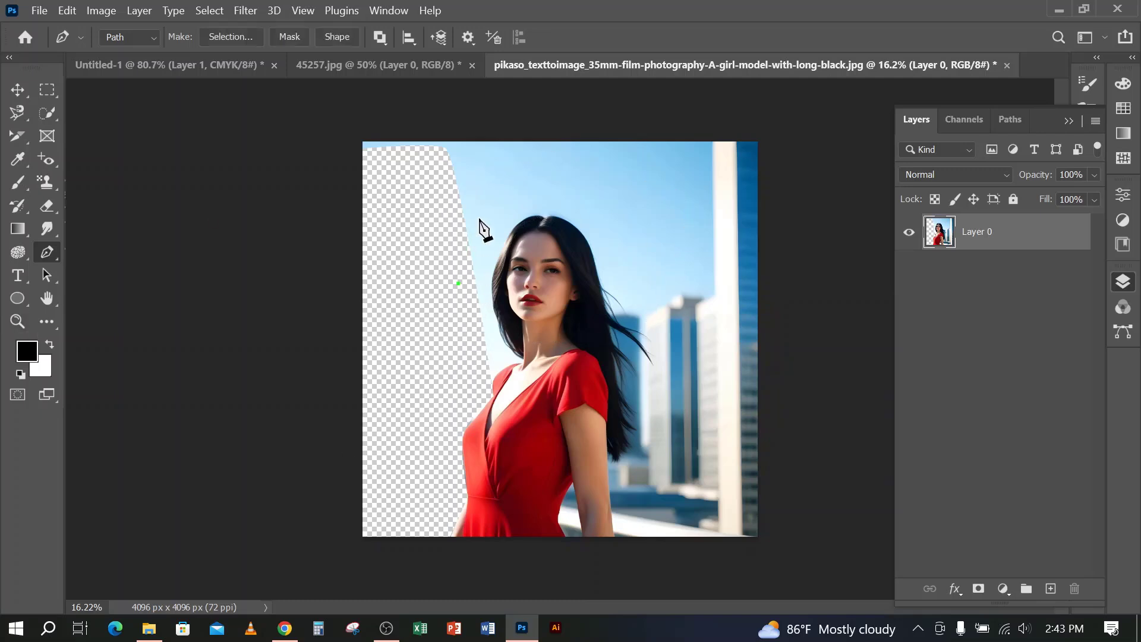
click(528, 184)
click(682, 257)
click(649, 379)
drag(532, 425, 503, 424)
click(450, 387)
click(460, 285)
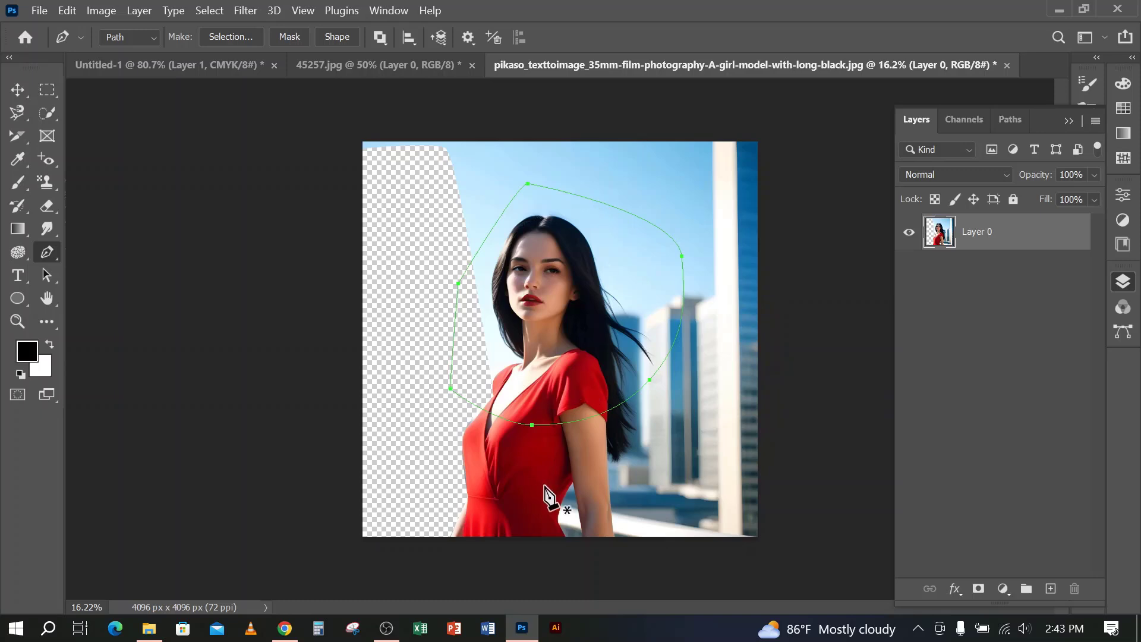
Move the whole closed path down over the woman's torso with the Path Selection Tool
click(55, 276)
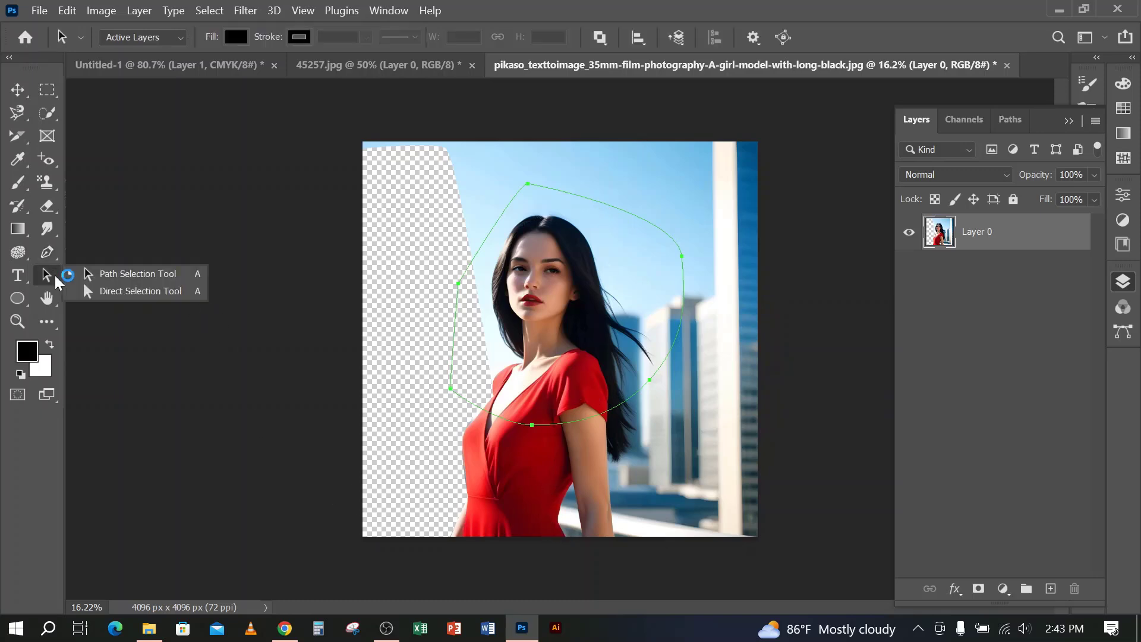
click(120, 278)
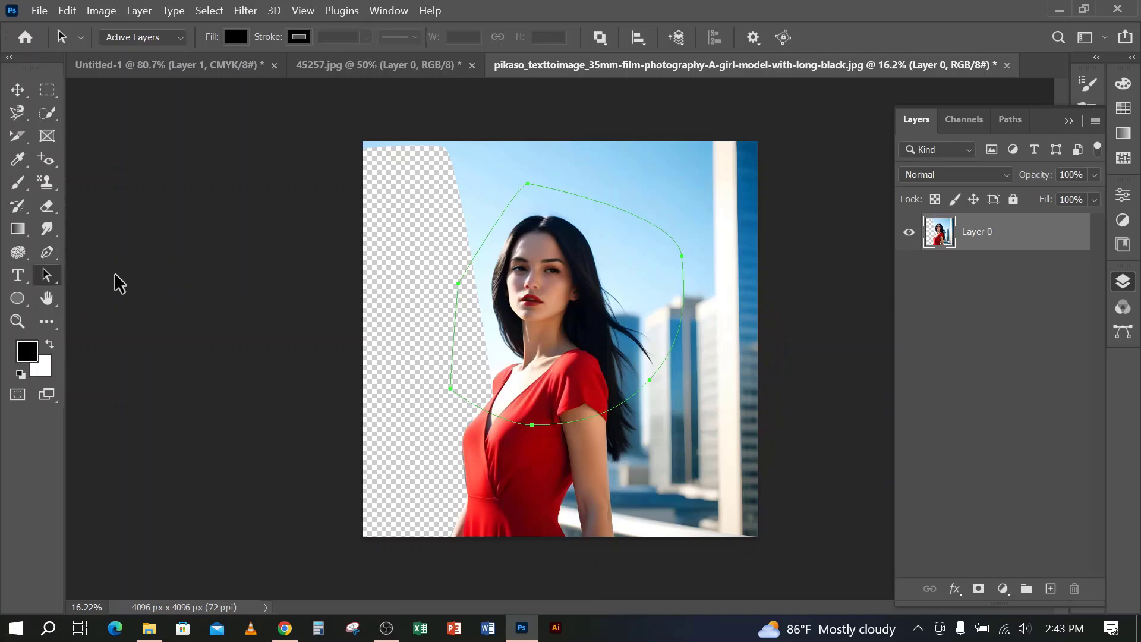
drag(552, 193, 575, 202)
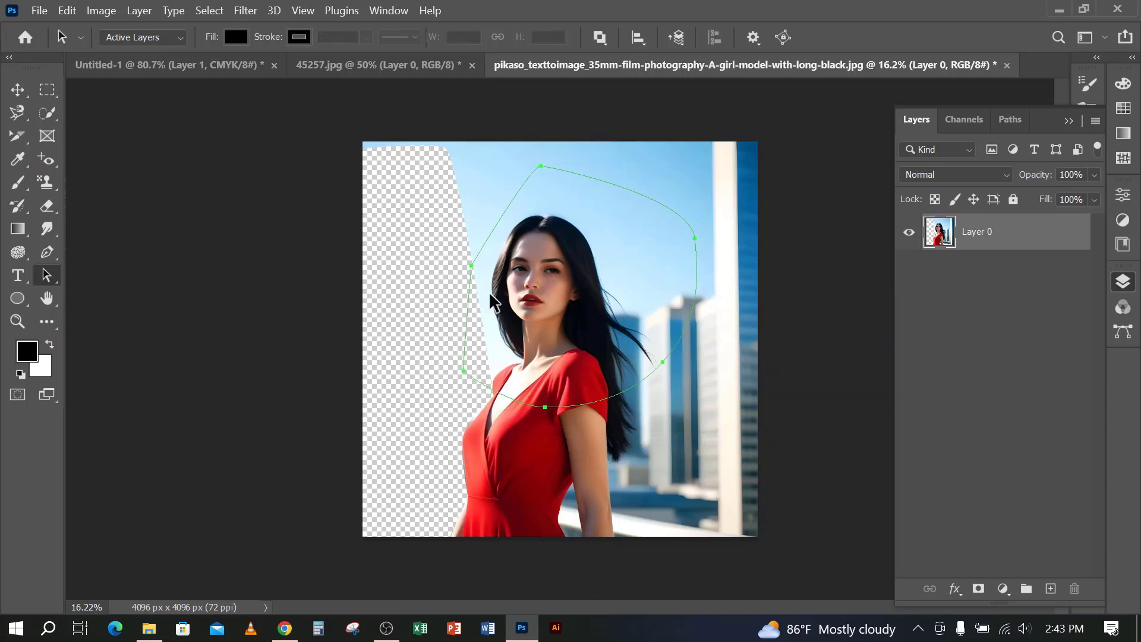
right_click(55, 277)
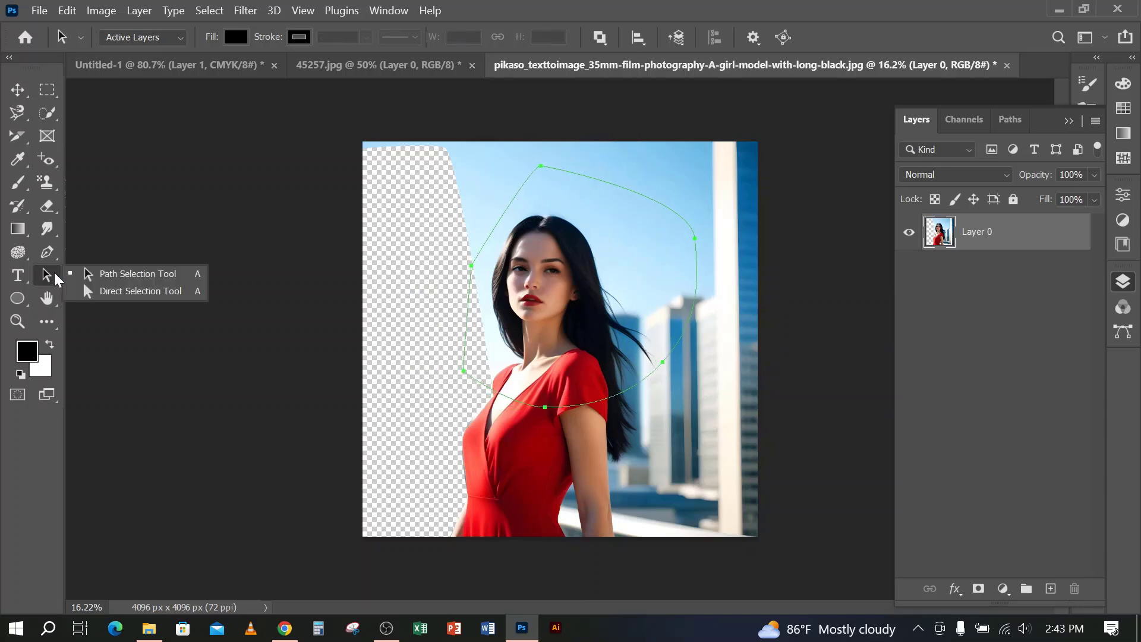
click(116, 275)
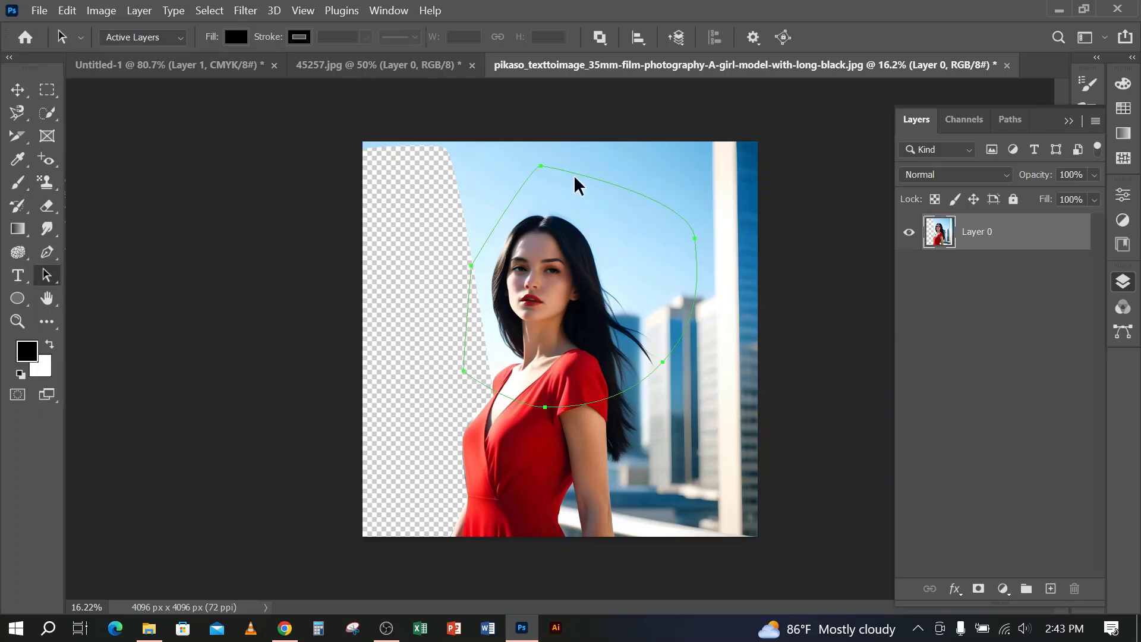
drag(583, 178, 548, 335)
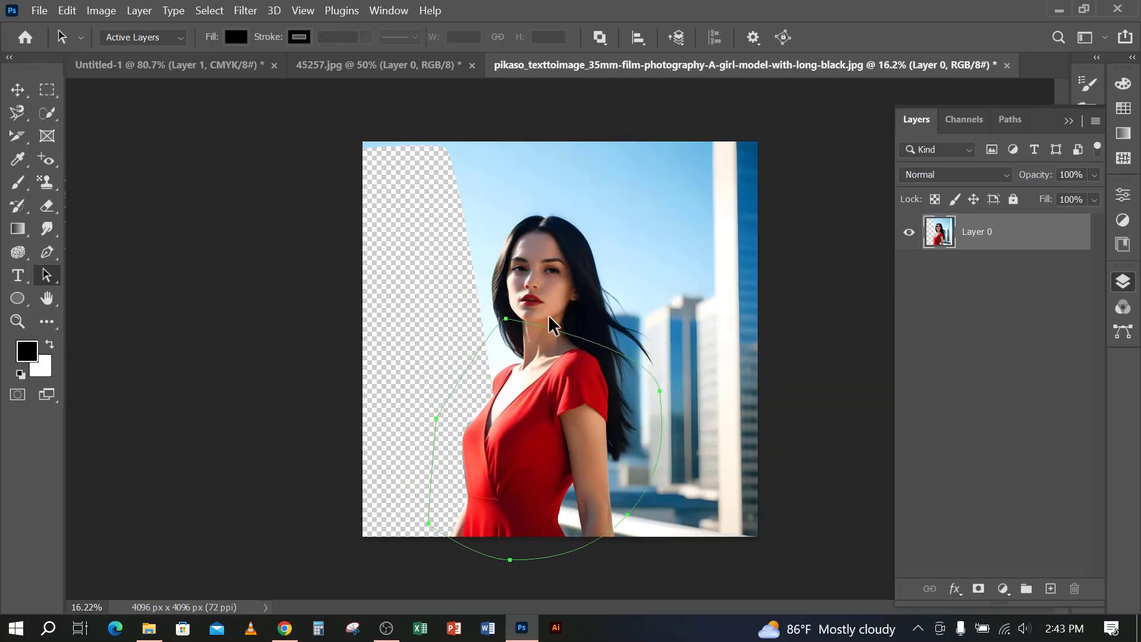
Convert the torso path to a selection, delete the image area inside it, and deselect
key(ctrl+Return)
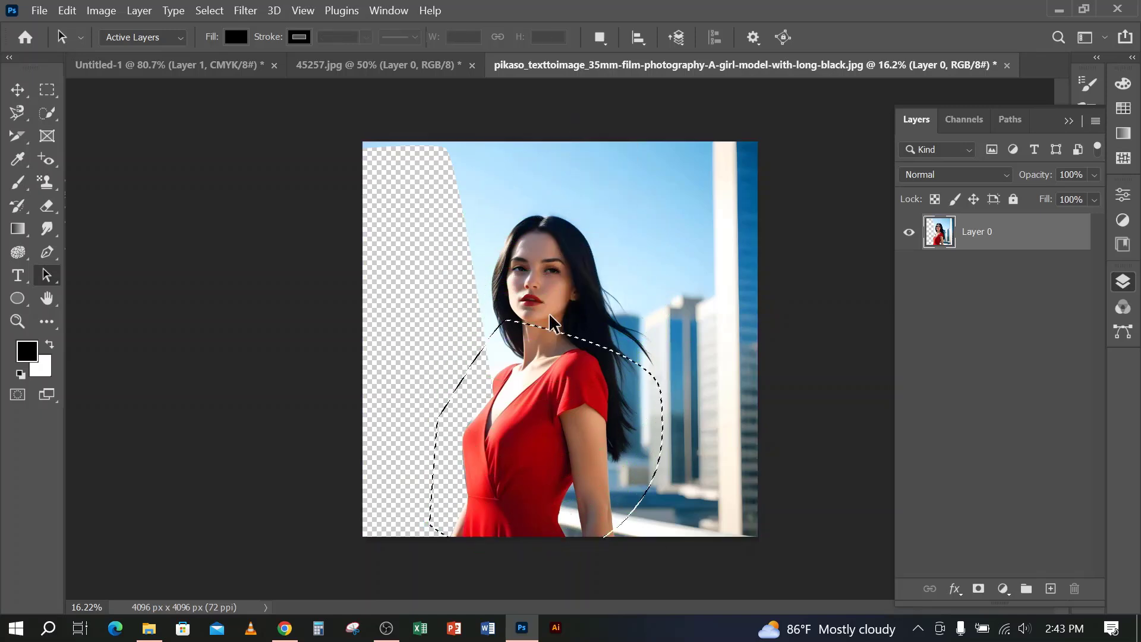
key(Delete)
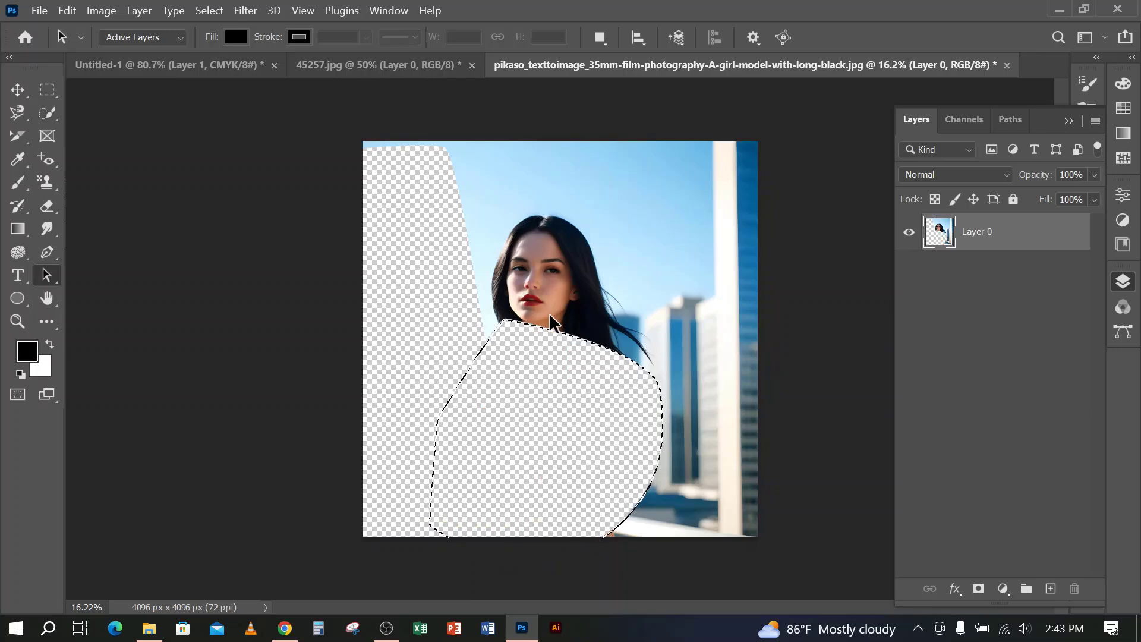
key(ctrl+d)
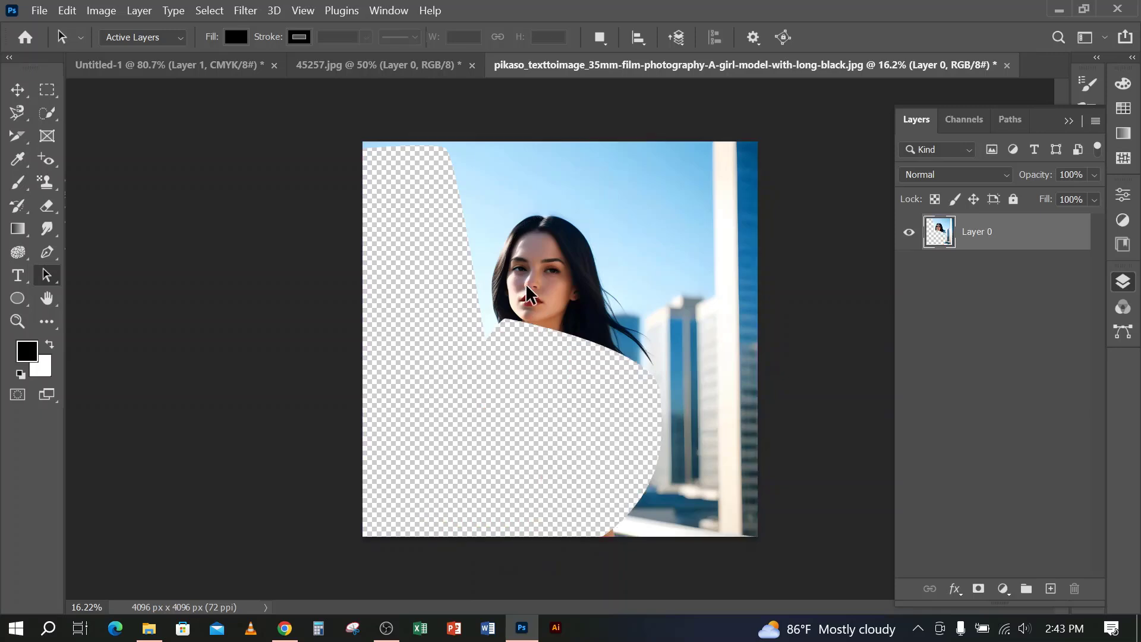
In the Untitled-1 document, delete the layer with the blue shape and set the Pen tool to Shape mode
click(217, 65)
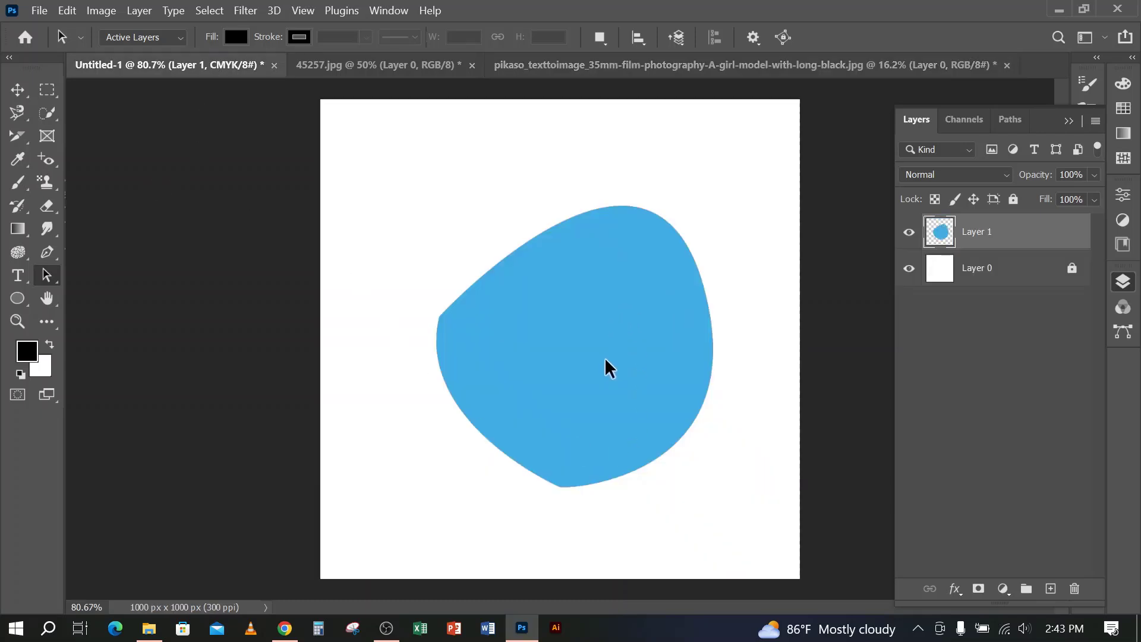
key(Delete)
click(47, 252)
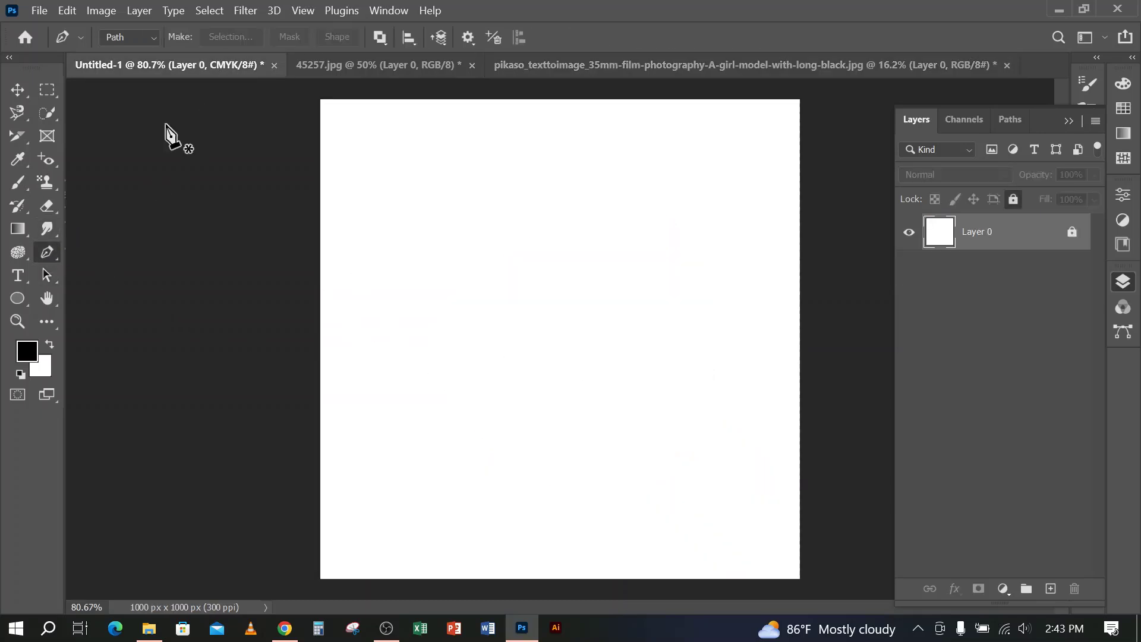
click(126, 54)
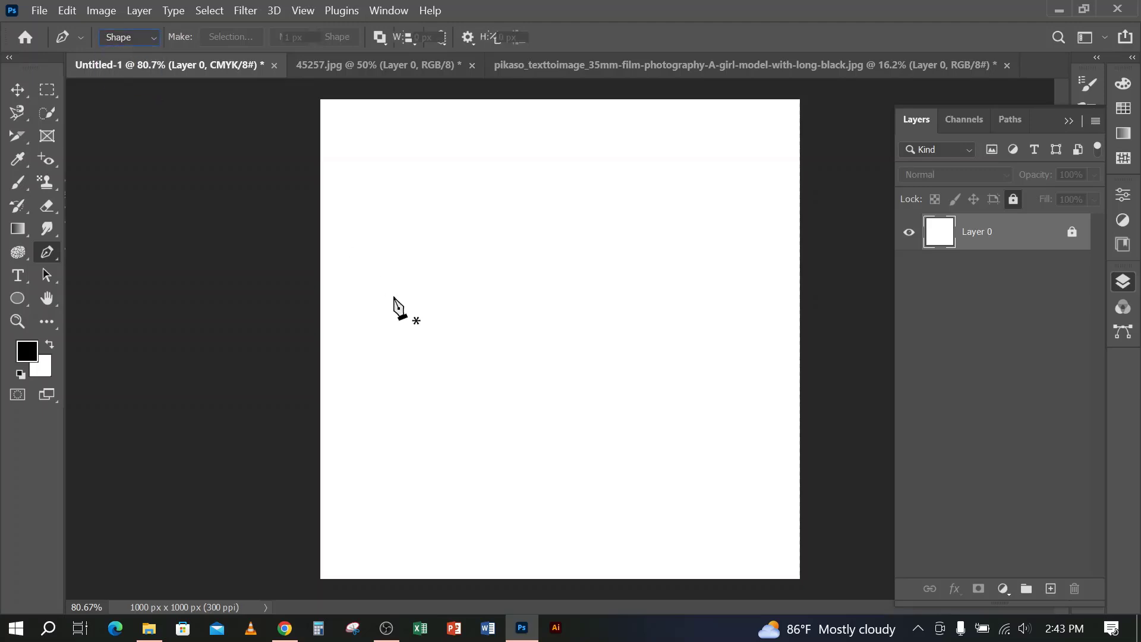
Draw a closed four-point curved shape with black fill, about 658 by 669 px, on the white canvas
click(398, 298)
drag(642, 187, 687, 333)
drag(636, 453, 560, 463)
click(457, 423)
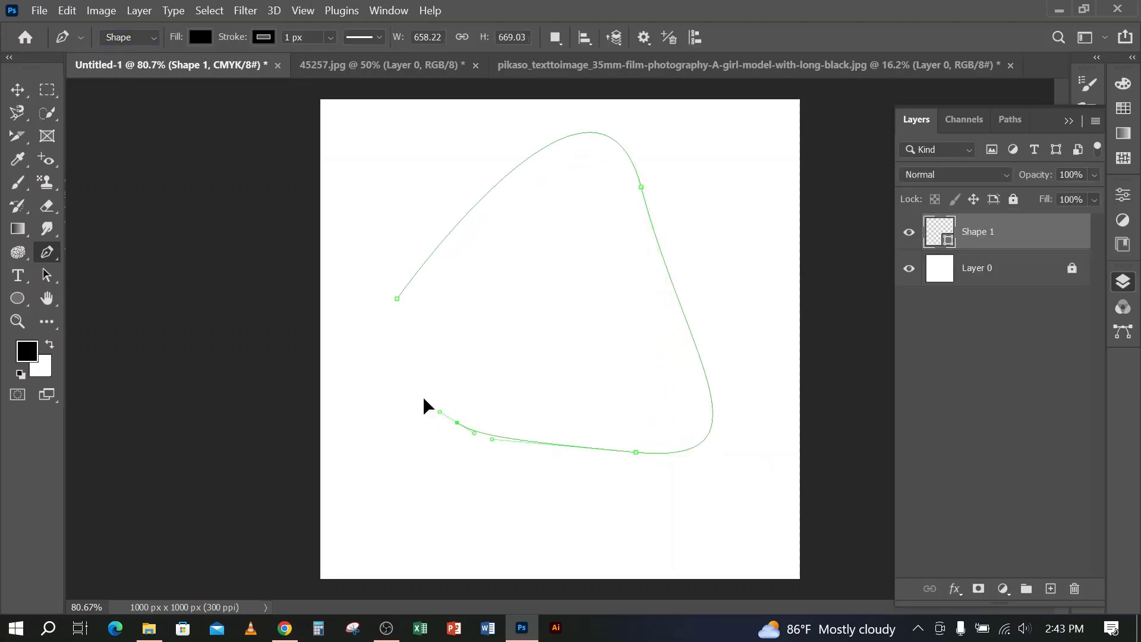
click(397, 300)
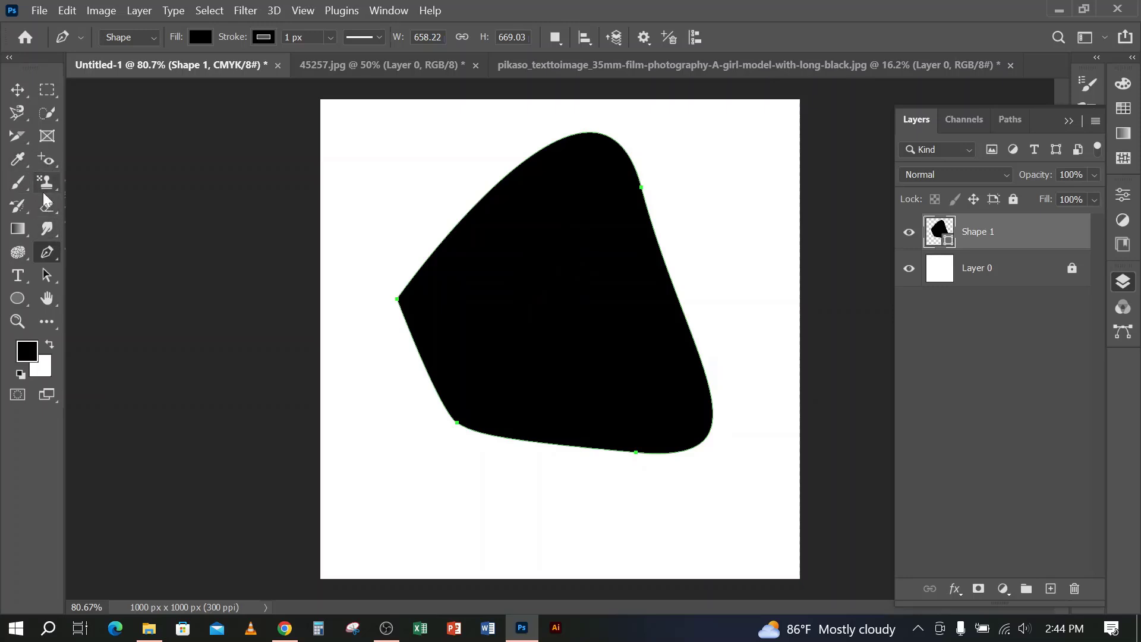
With the Direct Selection Tool, move the black shape's left anchor outward and its upper-right anchor down and right, making it about 799 by 544 px
right_click(53, 257)
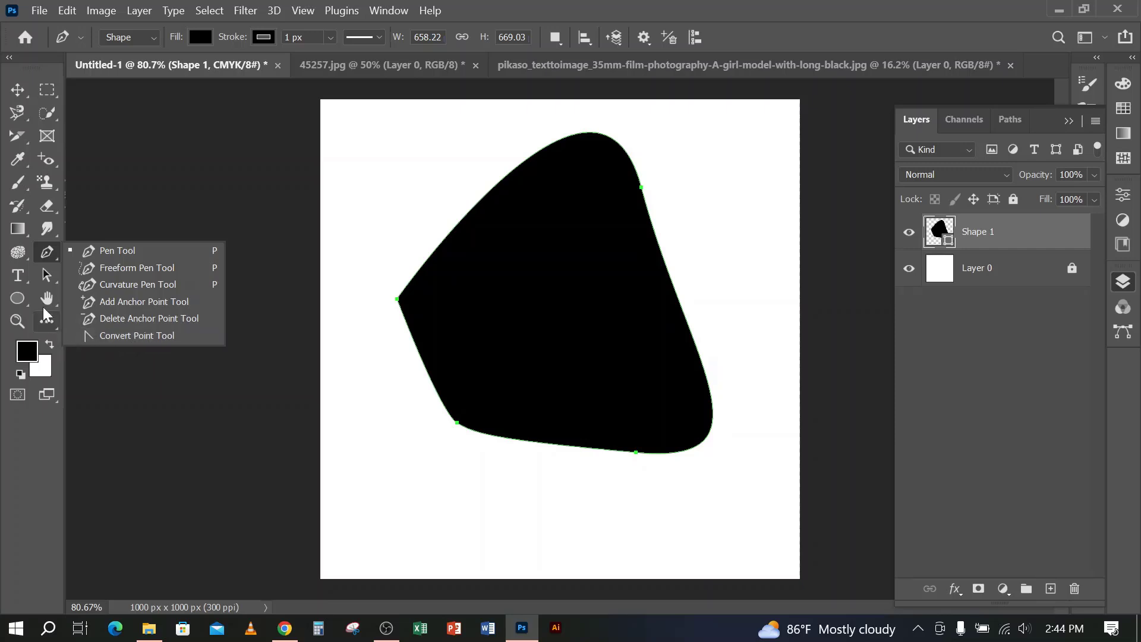
right_click(47, 275)
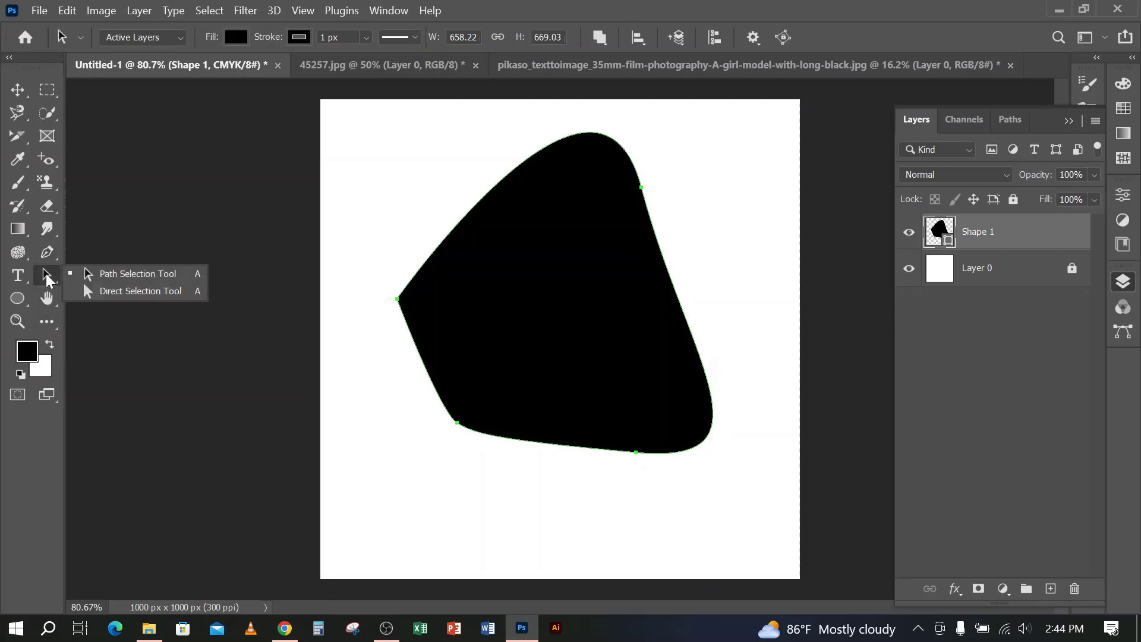
click(116, 293)
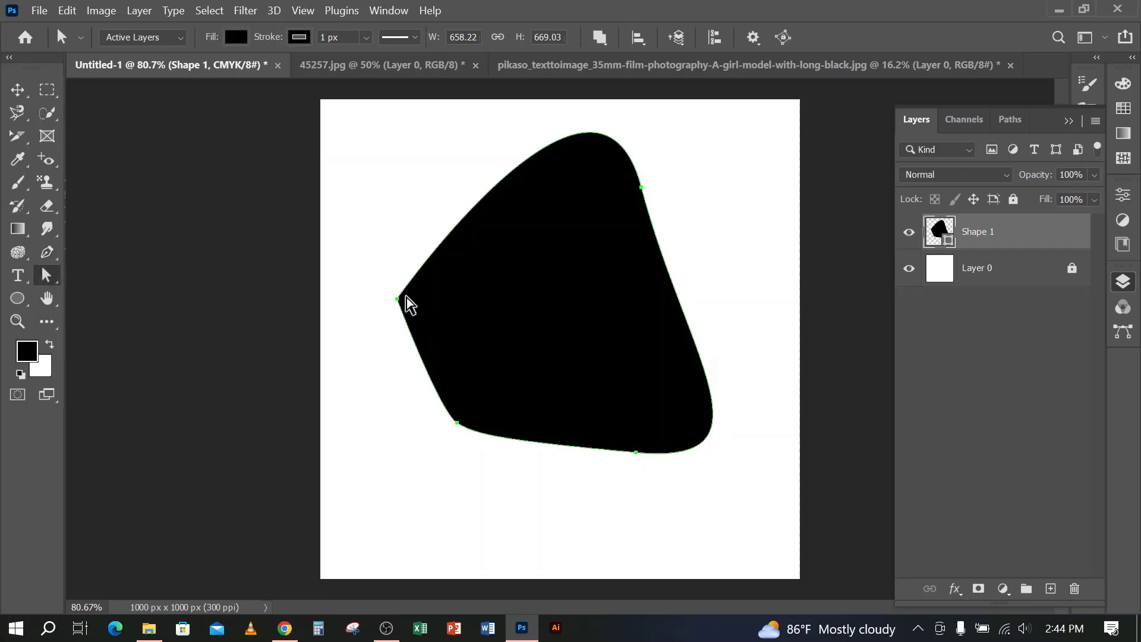
drag(398, 300, 365, 302)
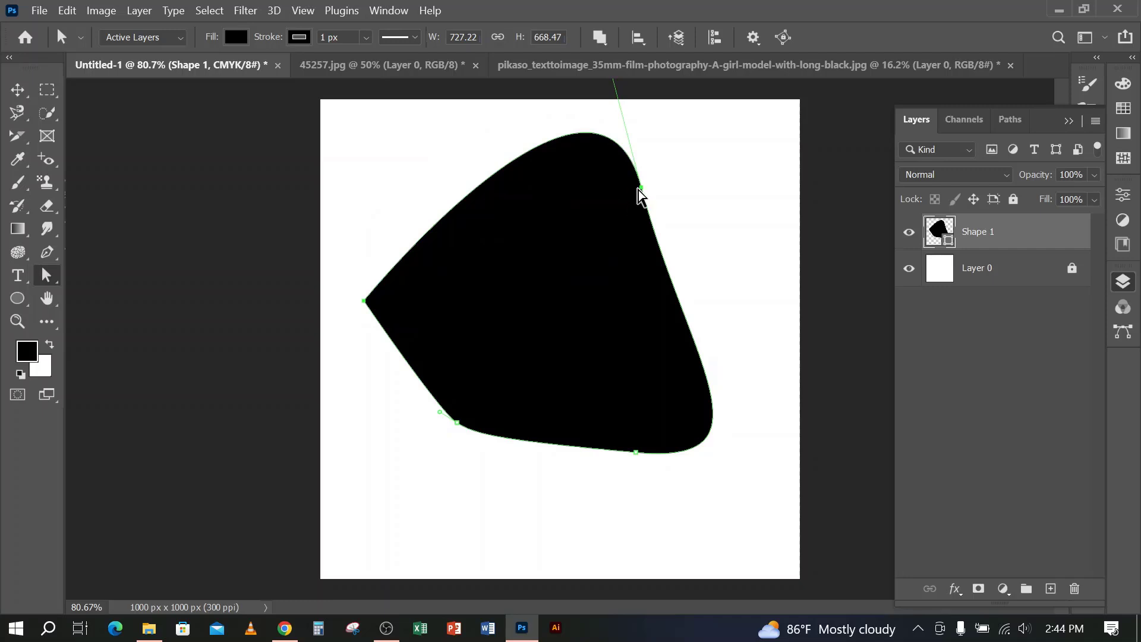
drag(641, 189, 714, 260)
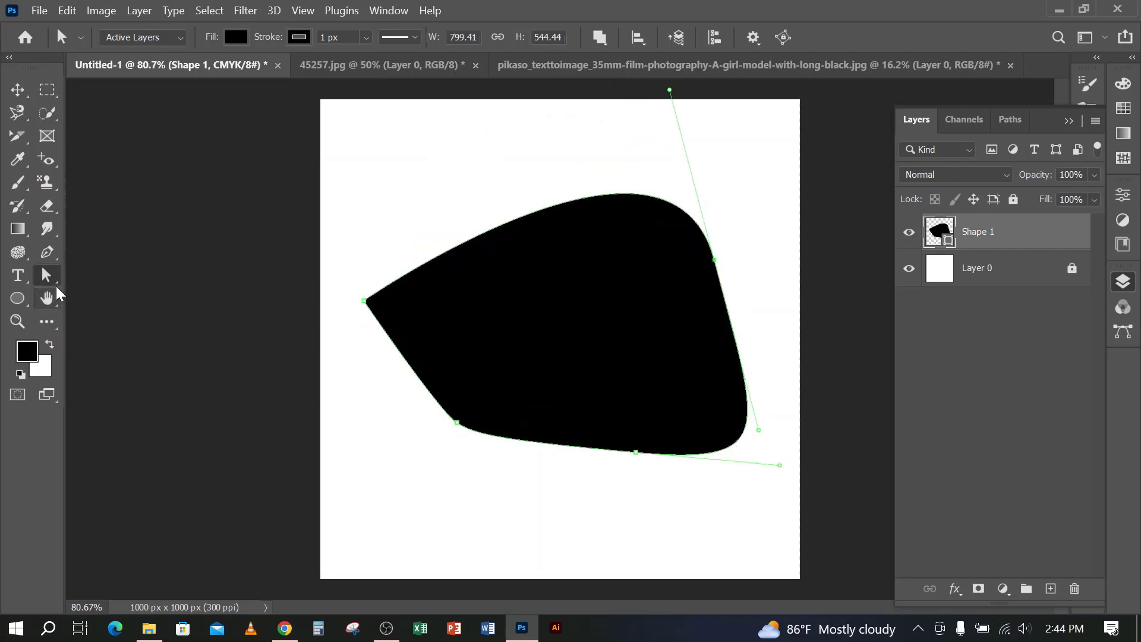
click(50, 256)
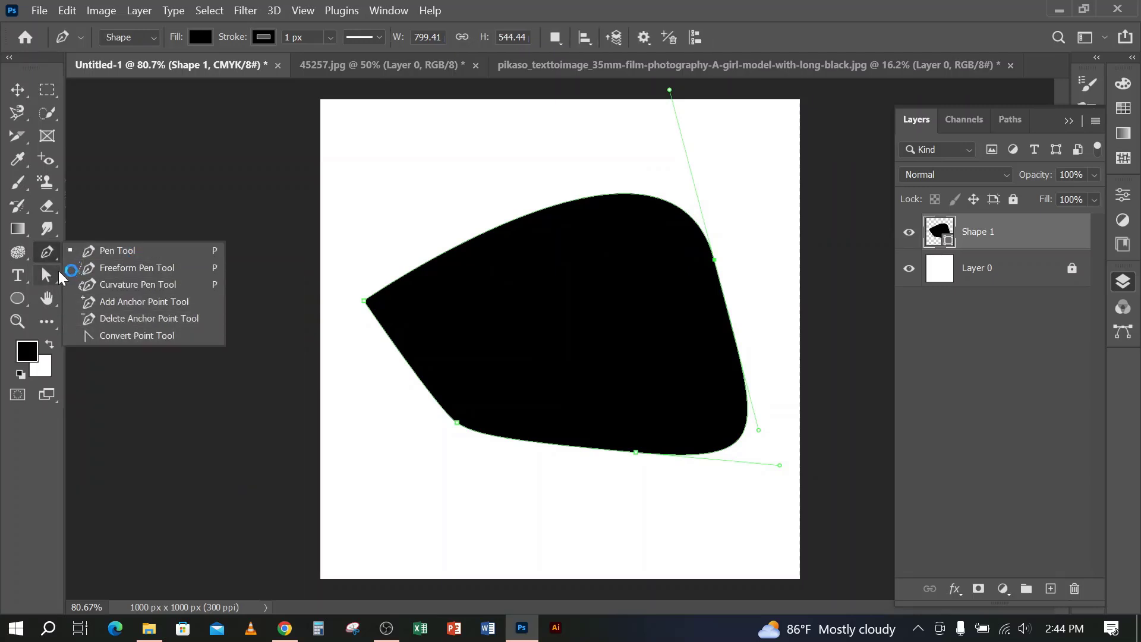
click(48, 277)
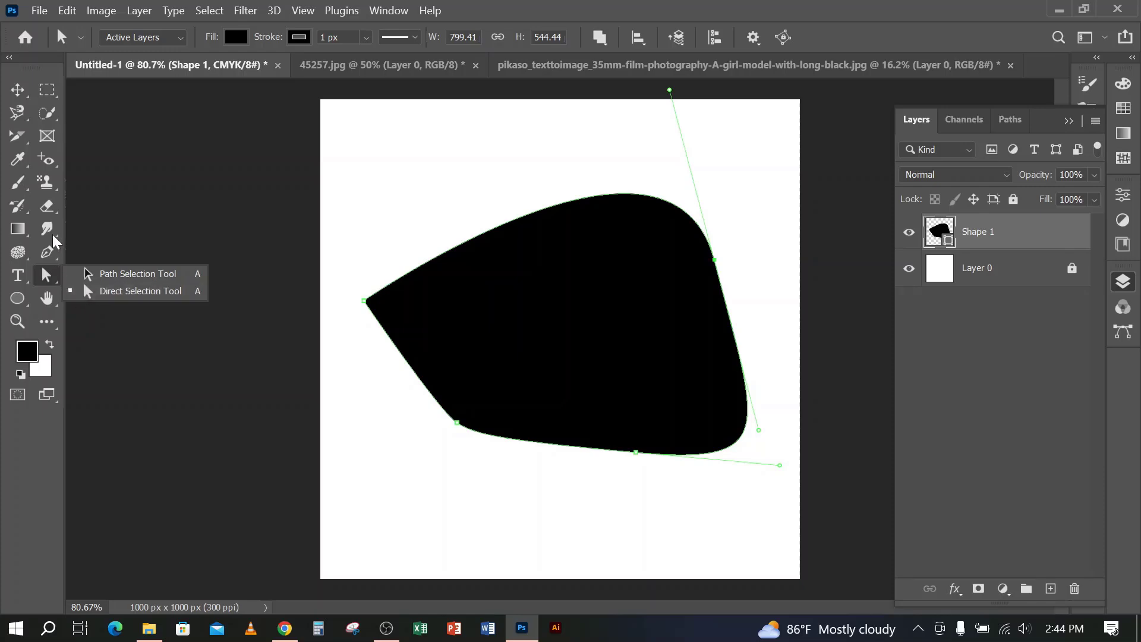
click(17, 89)
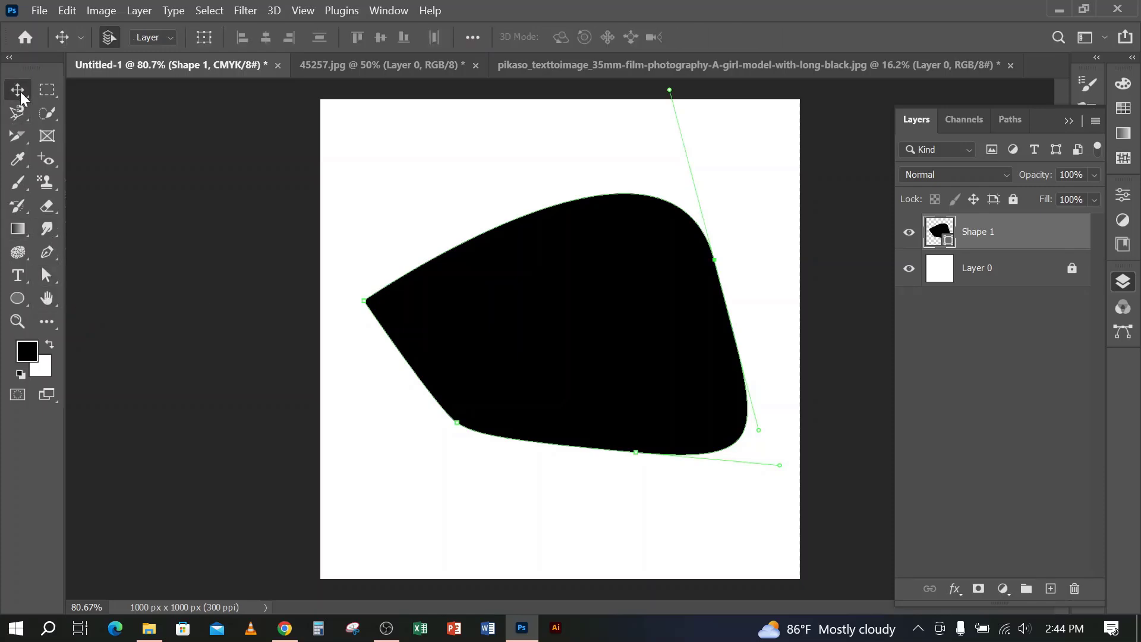
click(385, 630)
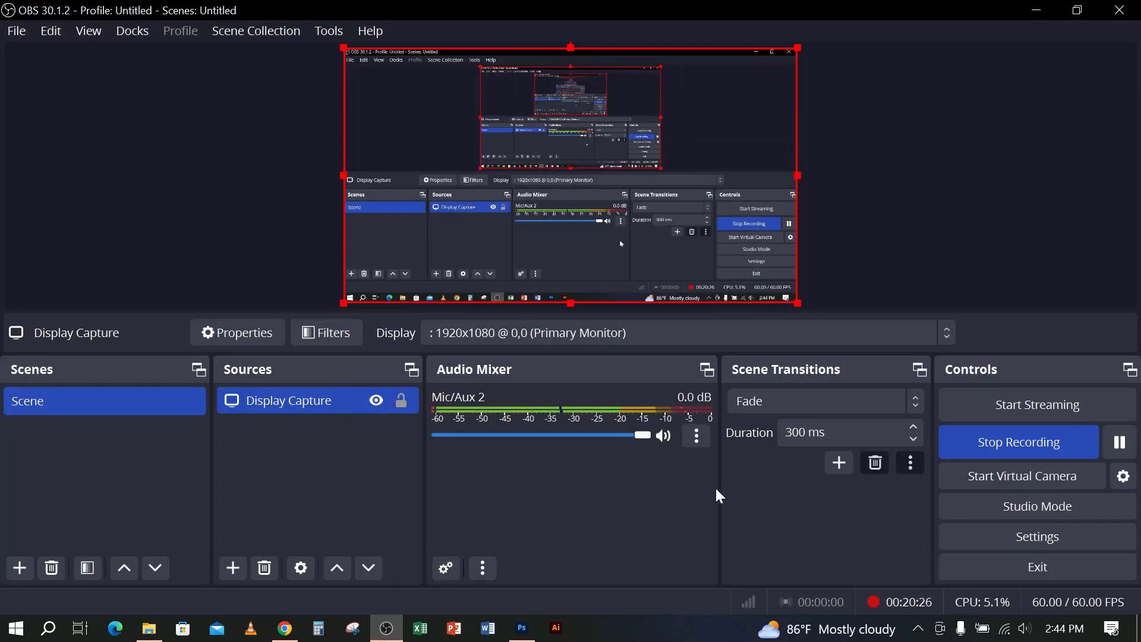
click(976, 440)
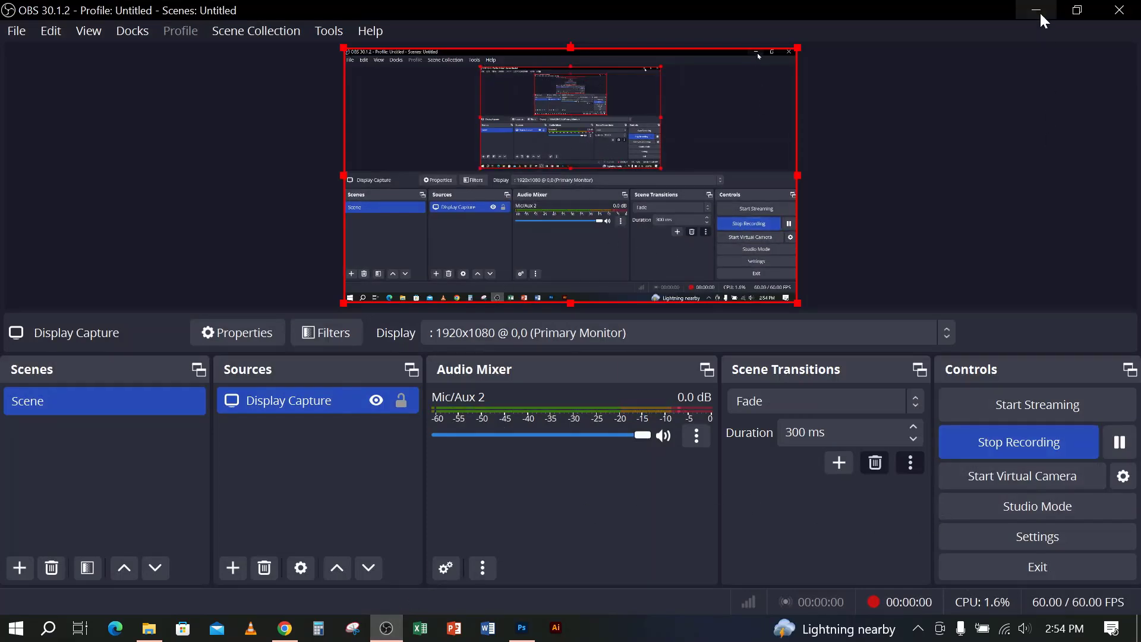
click(1038, 11)
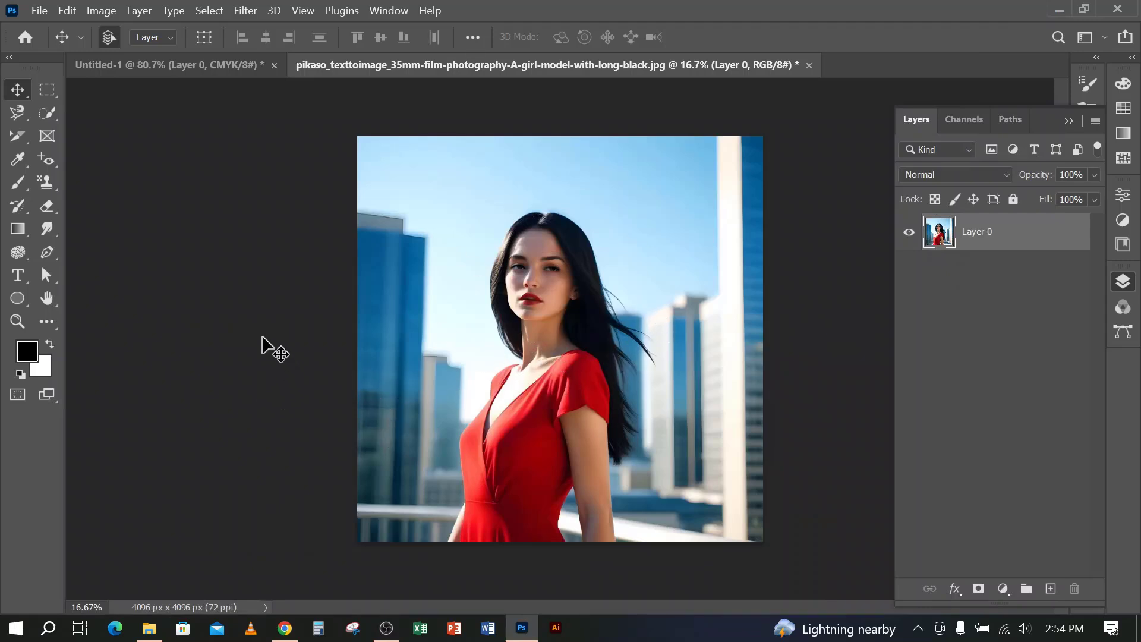
In Shape mode, start a pen outline at the woman's left-hand forearm on the photo's lower edge and run it up to the waist
click(48, 252)
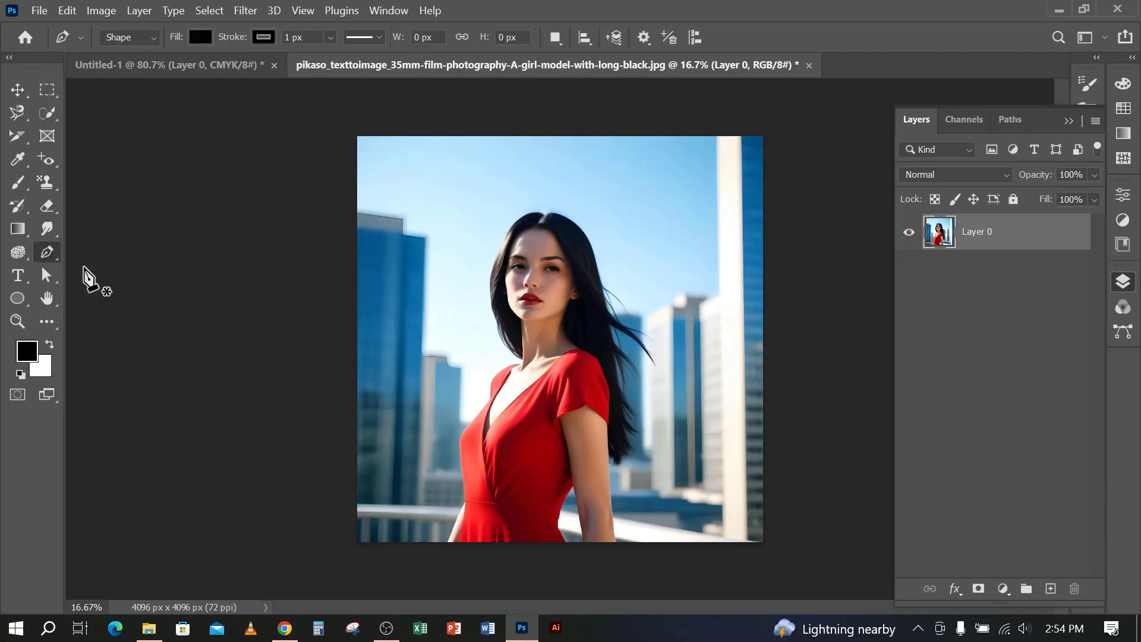
scroll(564, 359, up, 2)
scroll(456, 438, down, 3)
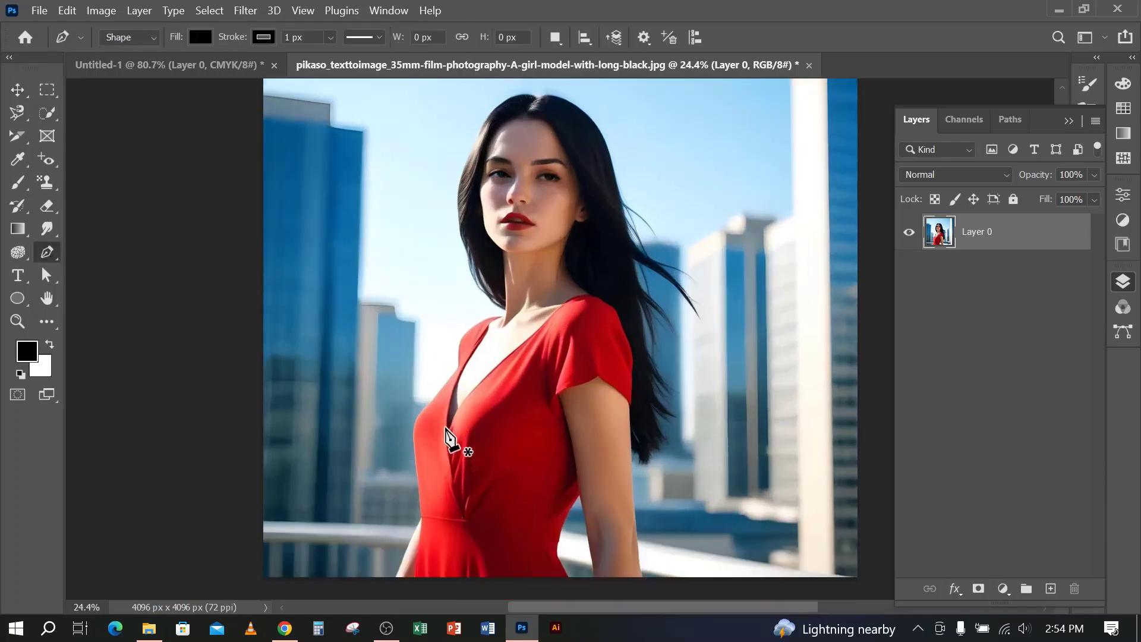
scroll(431, 446, up, 3)
scroll(411, 446, down, 4)
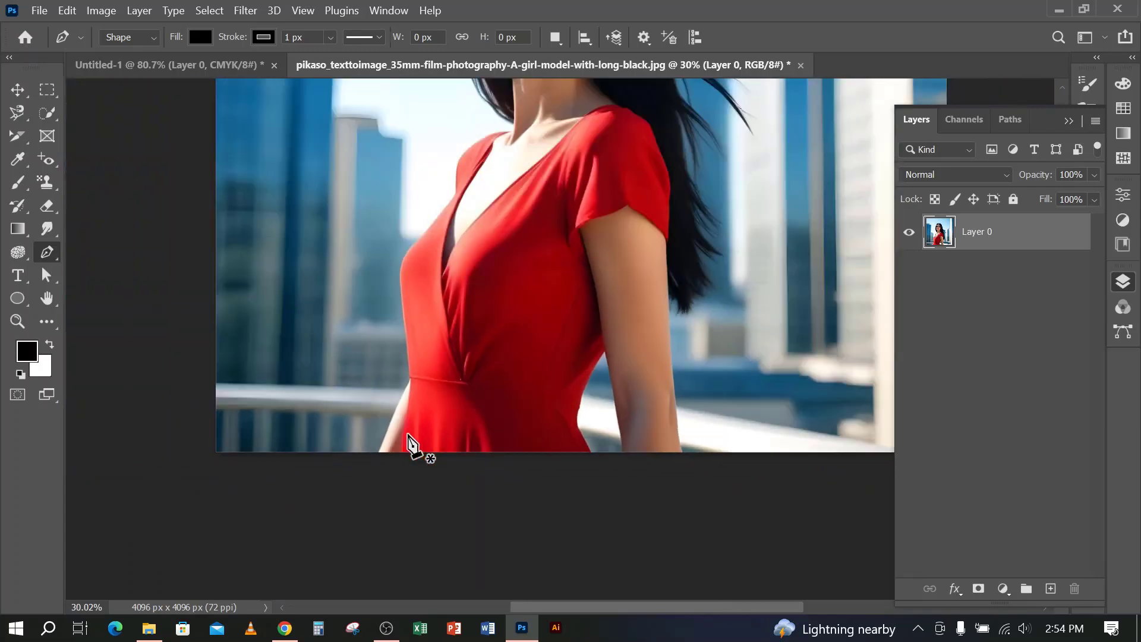
scroll(433, 433, up, 3)
scroll(461, 423, down, 5)
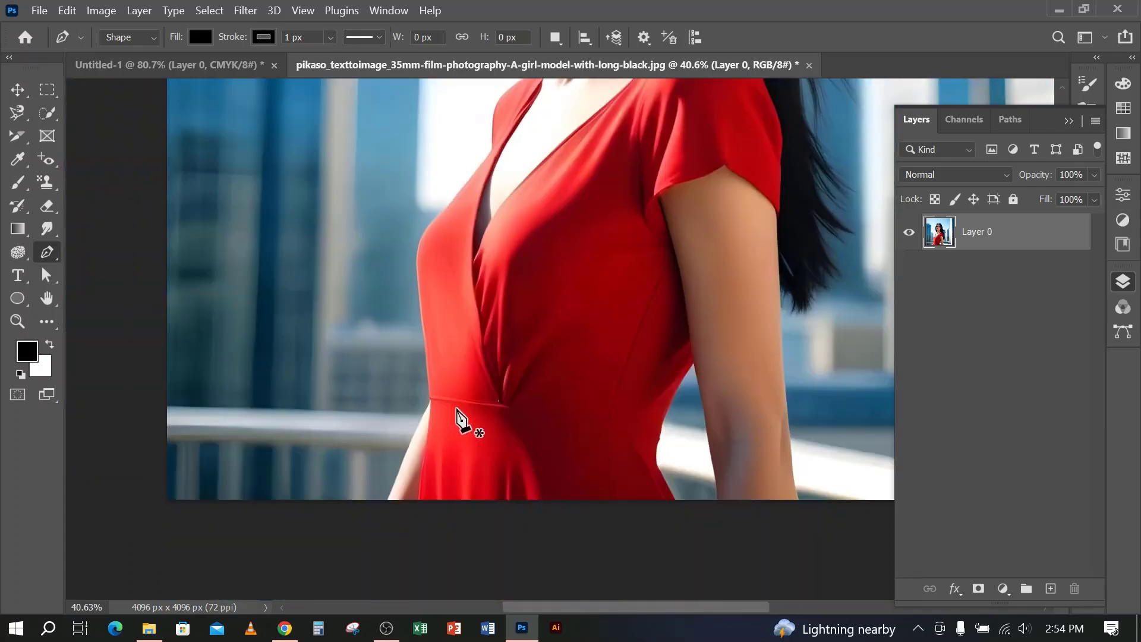
scroll(410, 413, up, 3)
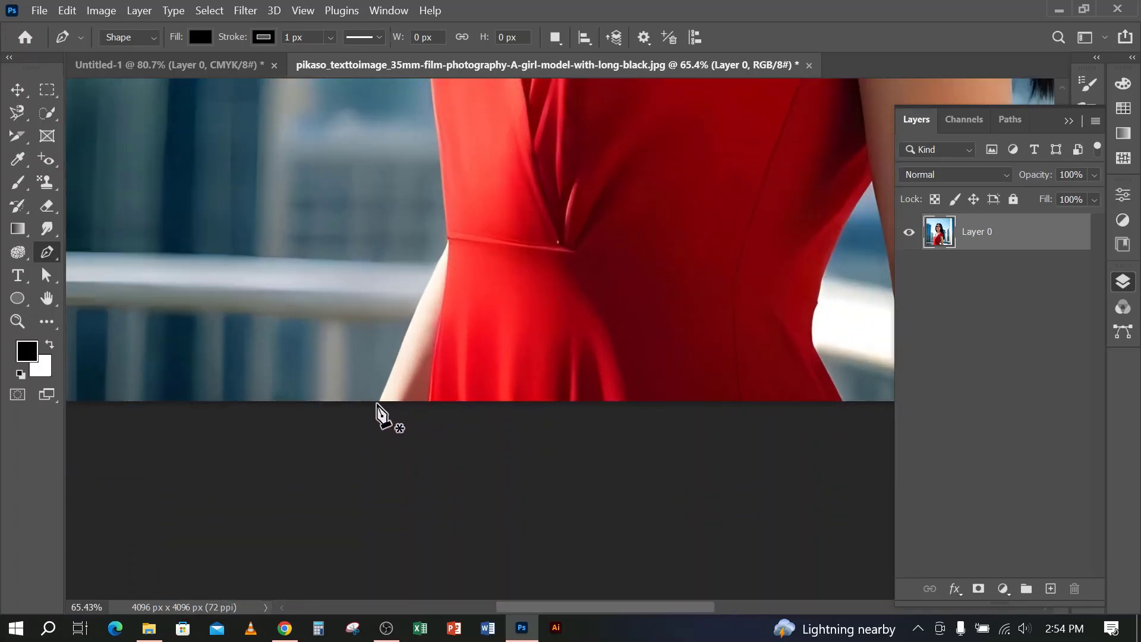
click(380, 400)
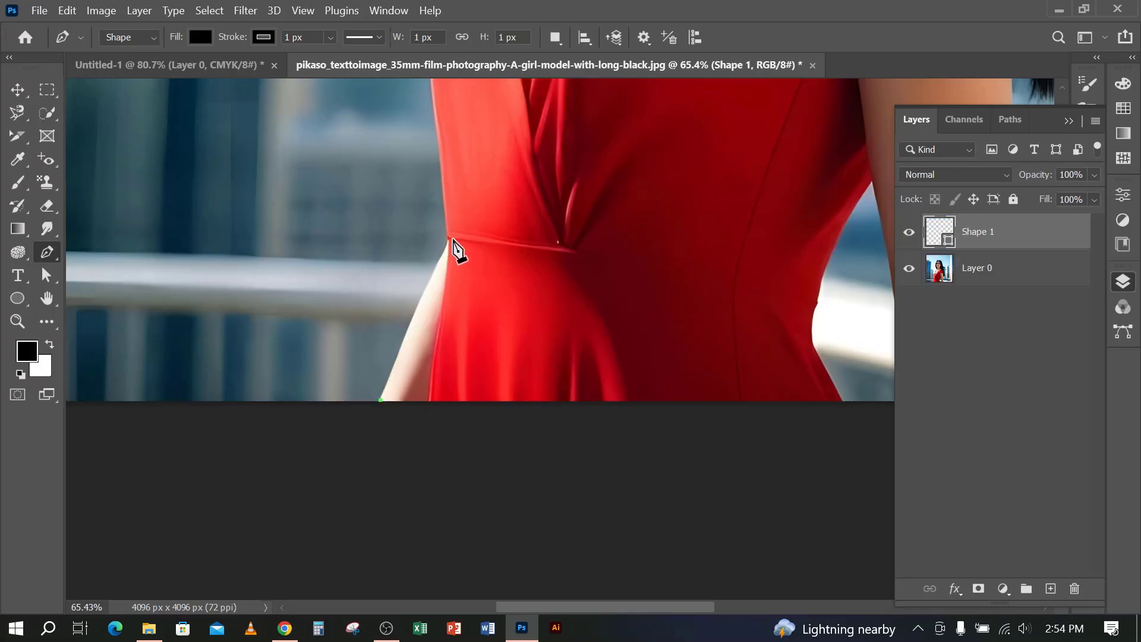
click(450, 241)
Continue the shape outline along the dress's left edge, curving around the bust up to the notch below the shoulder
scroll(450, 240, up, 5)
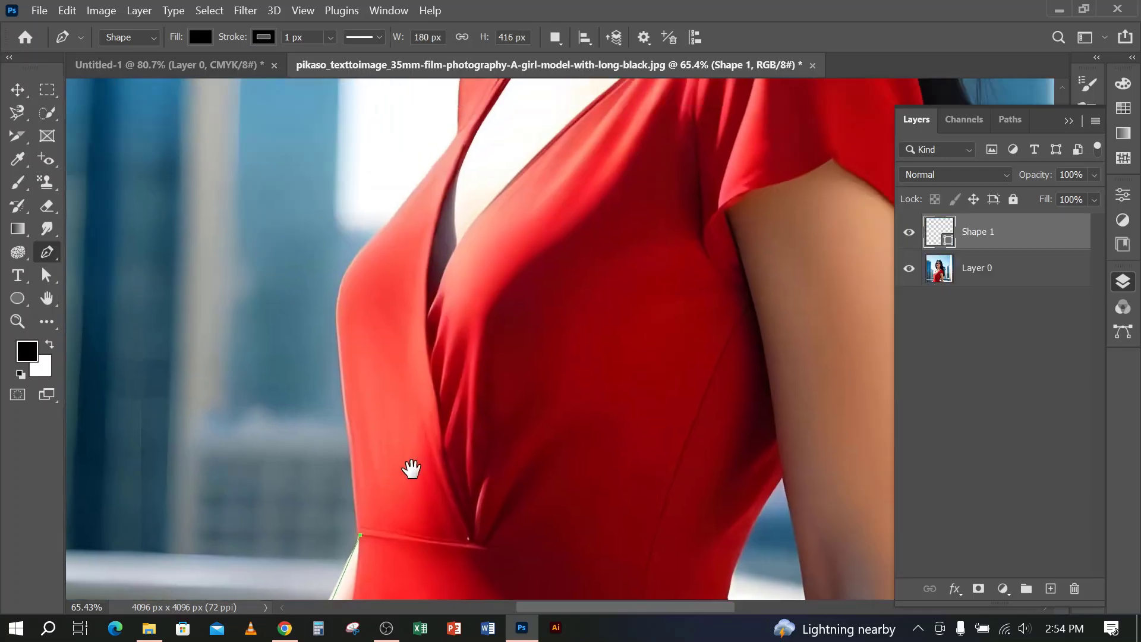
scroll(408, 466, right, 2)
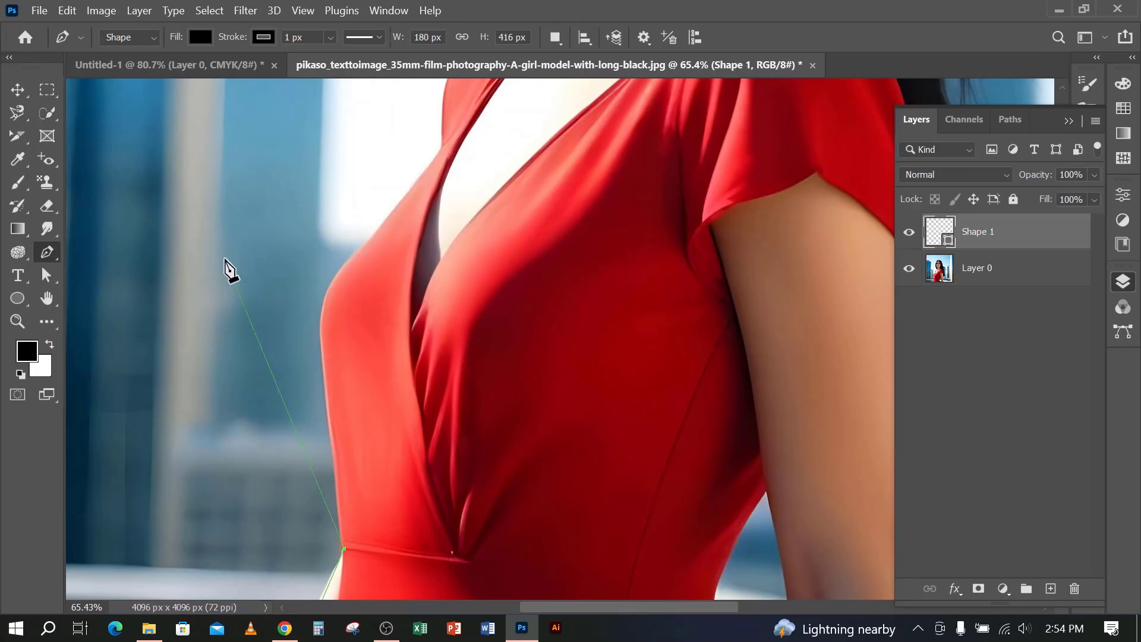
scroll(263, 295, up, 1)
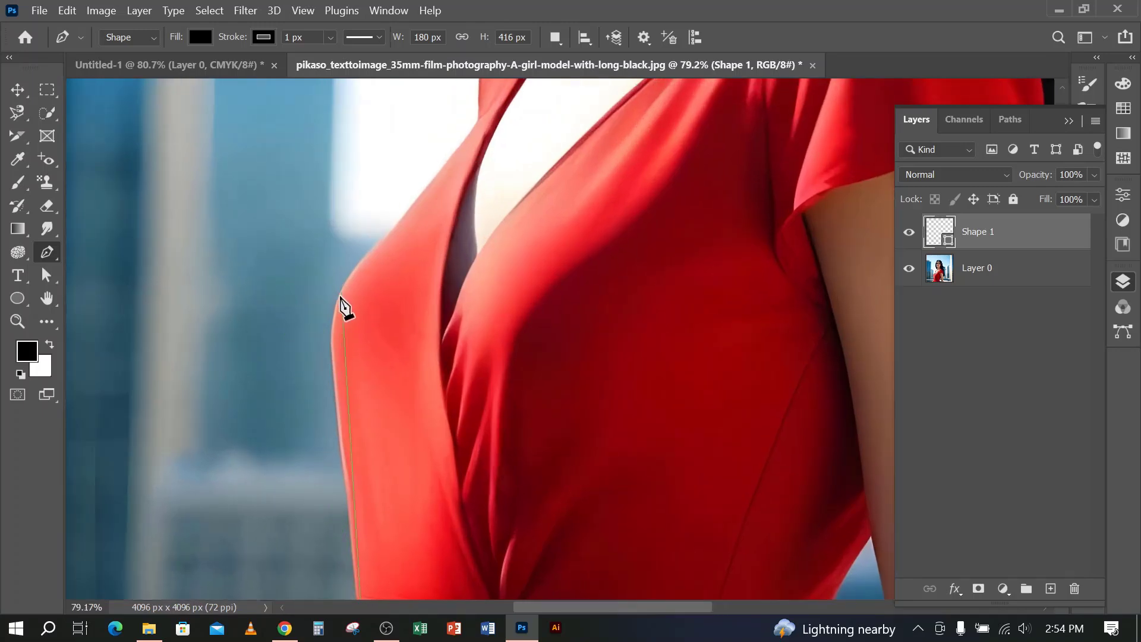
drag(337, 305, 354, 272)
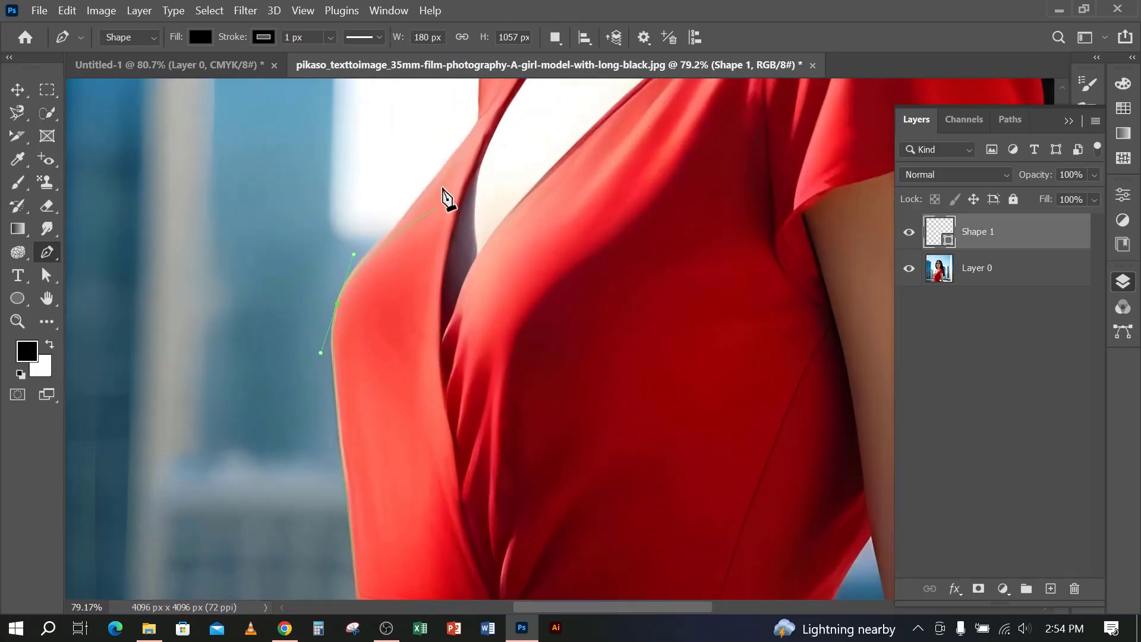
click(479, 120)
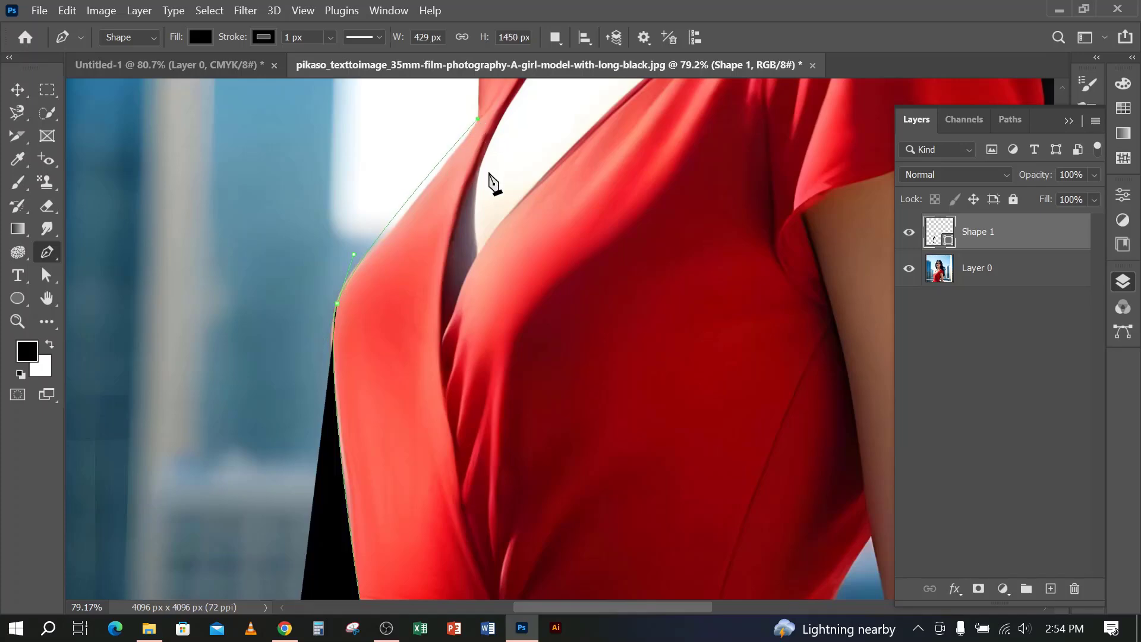
Close the black-filled shape with two corner points in the background left of the torso and its starting point at the forearm
scroll(502, 379, down, 5)
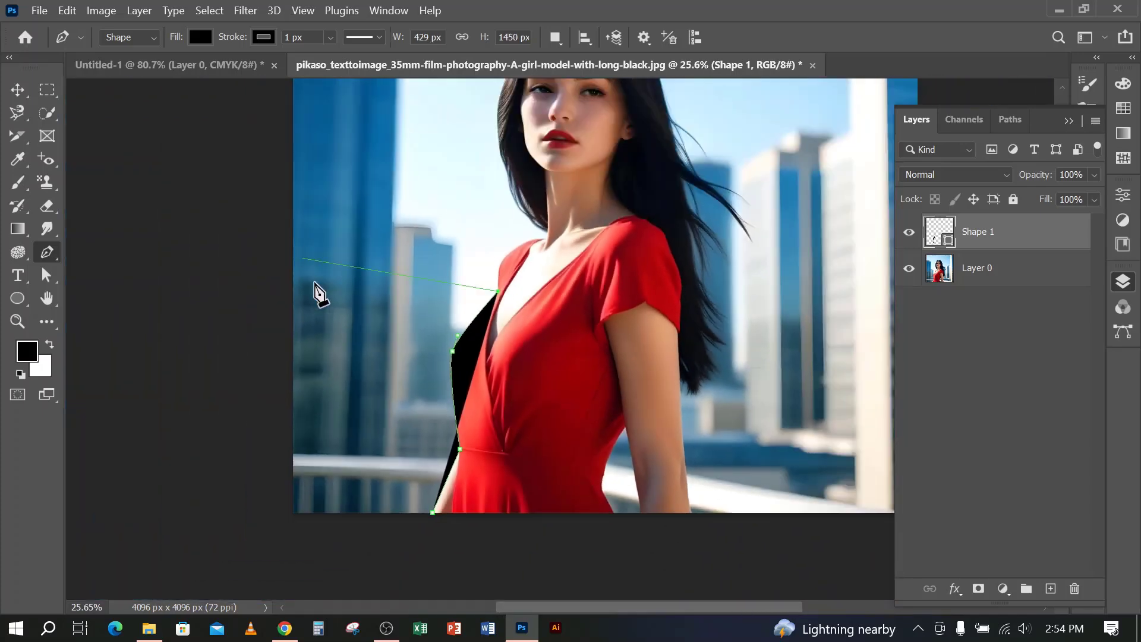
click(369, 263)
click(343, 435)
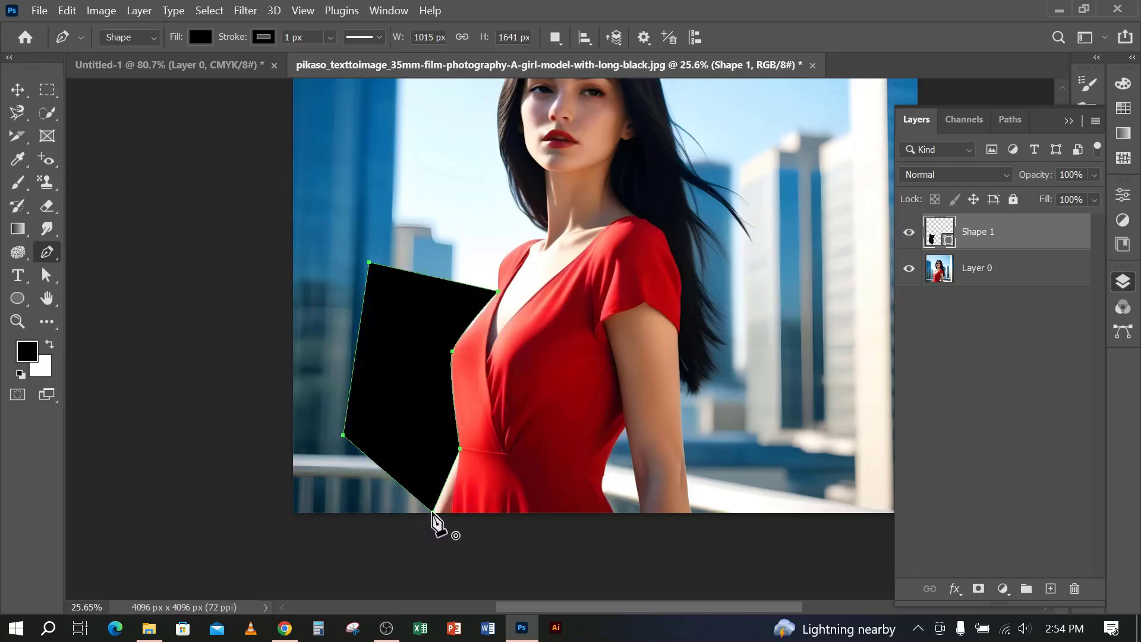
click(435, 512)
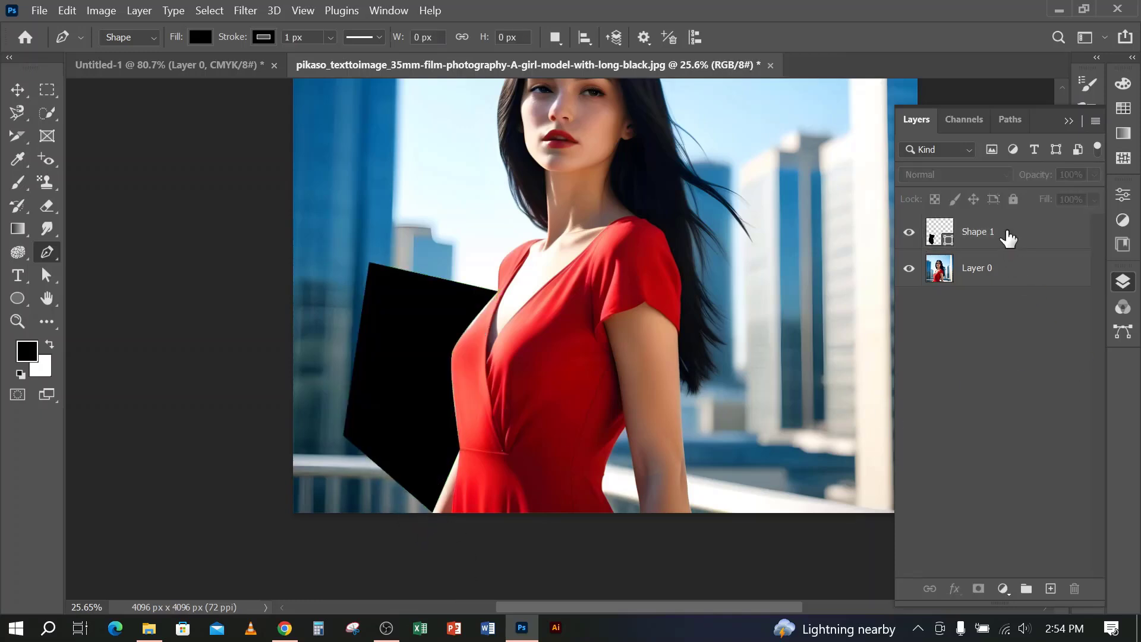
Delete the black shape layer beside the woman and set the Pen tool to Path mode
key(Delete)
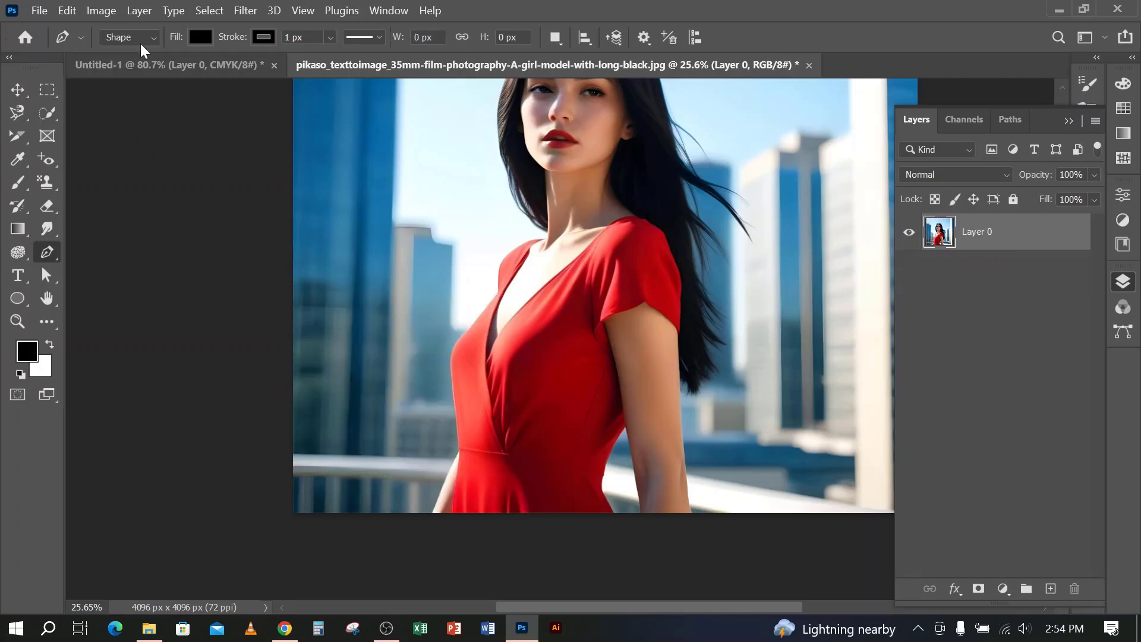
click(142, 38)
click(123, 68)
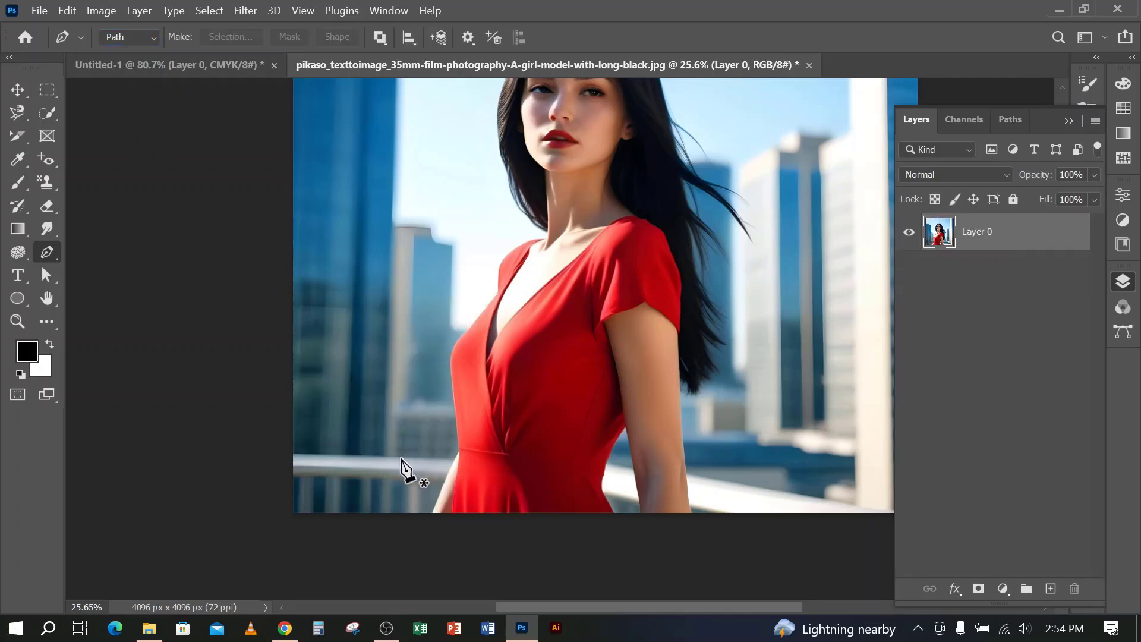
Trace a path from the forearm at the photo's lower edge along the waist and bust to the notch below the left-hand shoulder
scroll(432, 579, up, 4)
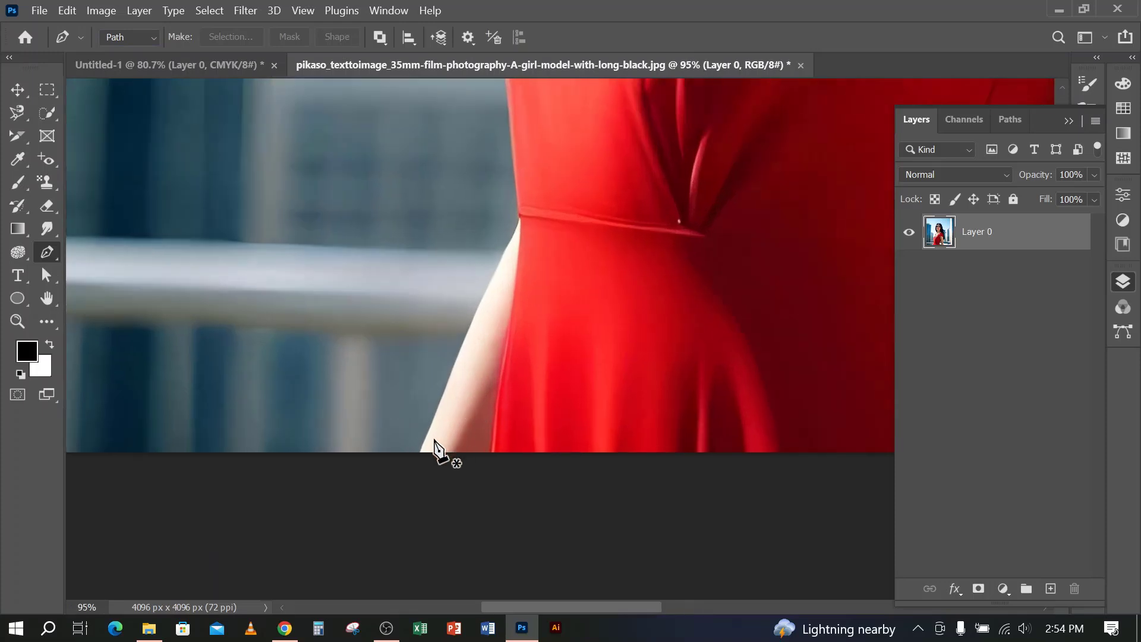
click(419, 450)
click(518, 214)
drag(508, 300, 453, 545)
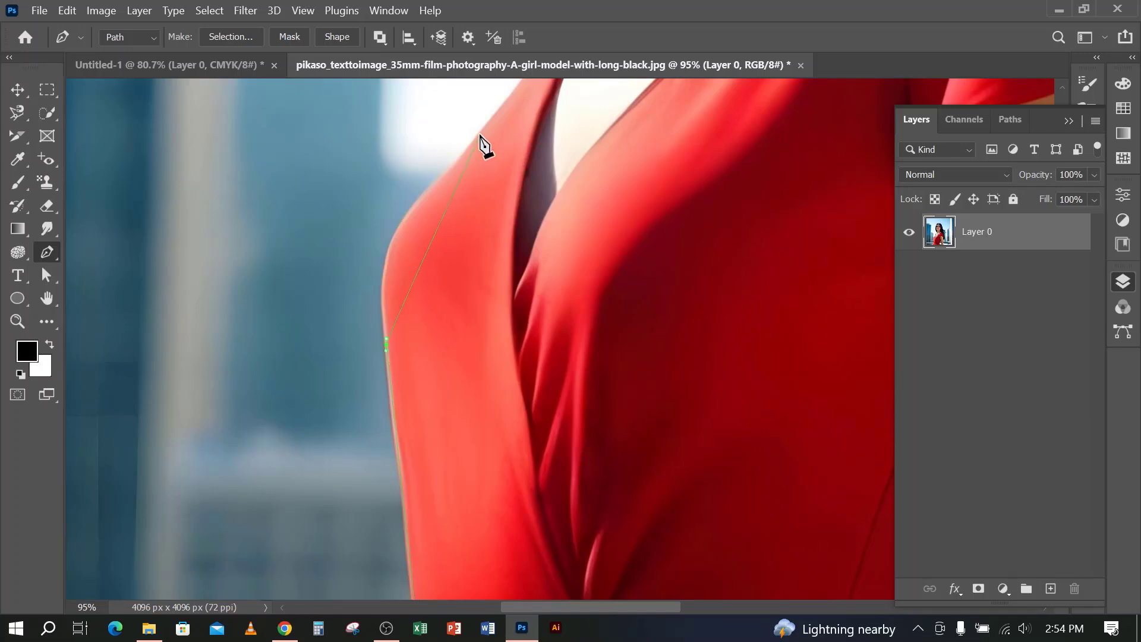
scroll(484, 142, up, 5)
drag(480, 374, 628, 205)
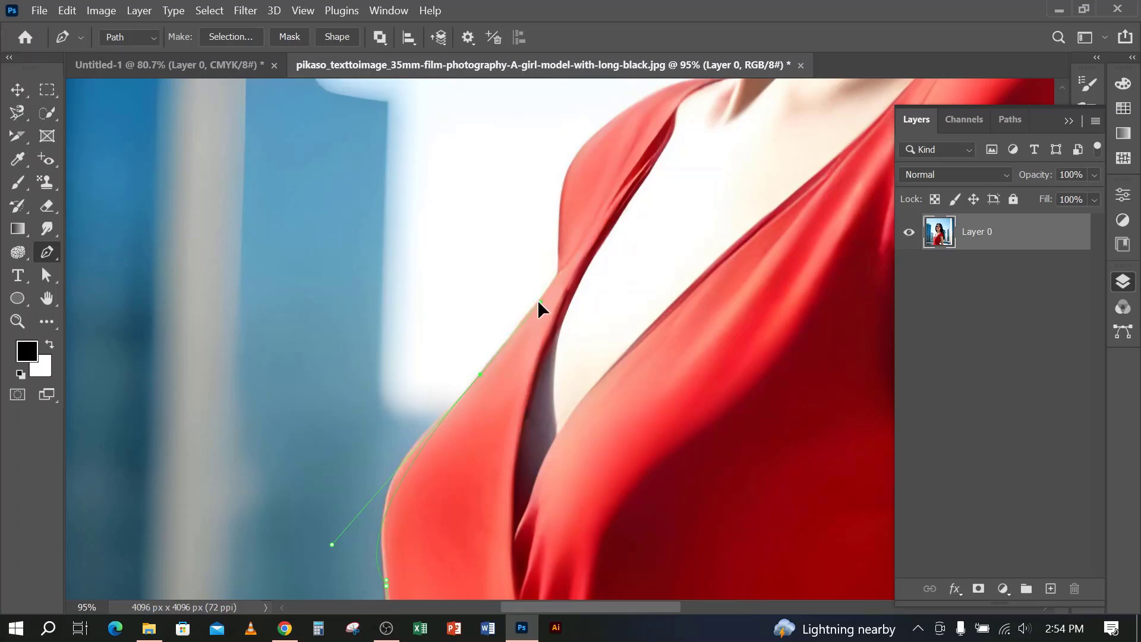
click(560, 271)
Continue the path with curves over the left-hand shoulder of the dress, removing the outgoing handles at the two shoulder anchors
drag(596, 315, 381, 400)
scroll(420, 280, up, 3)
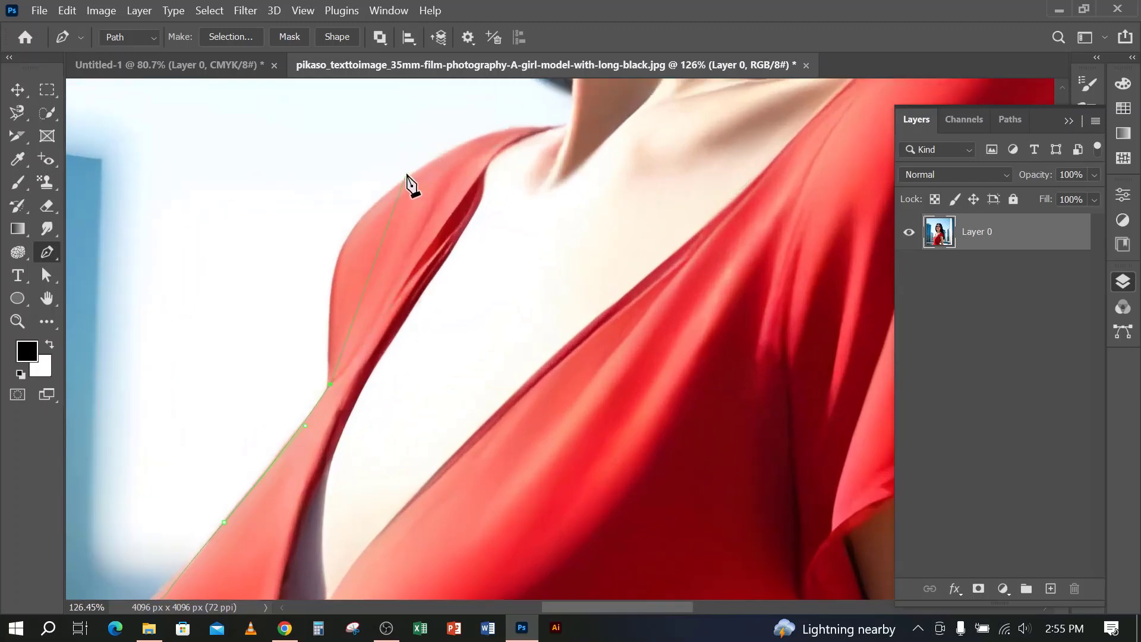
drag(498, 85, 514, 133)
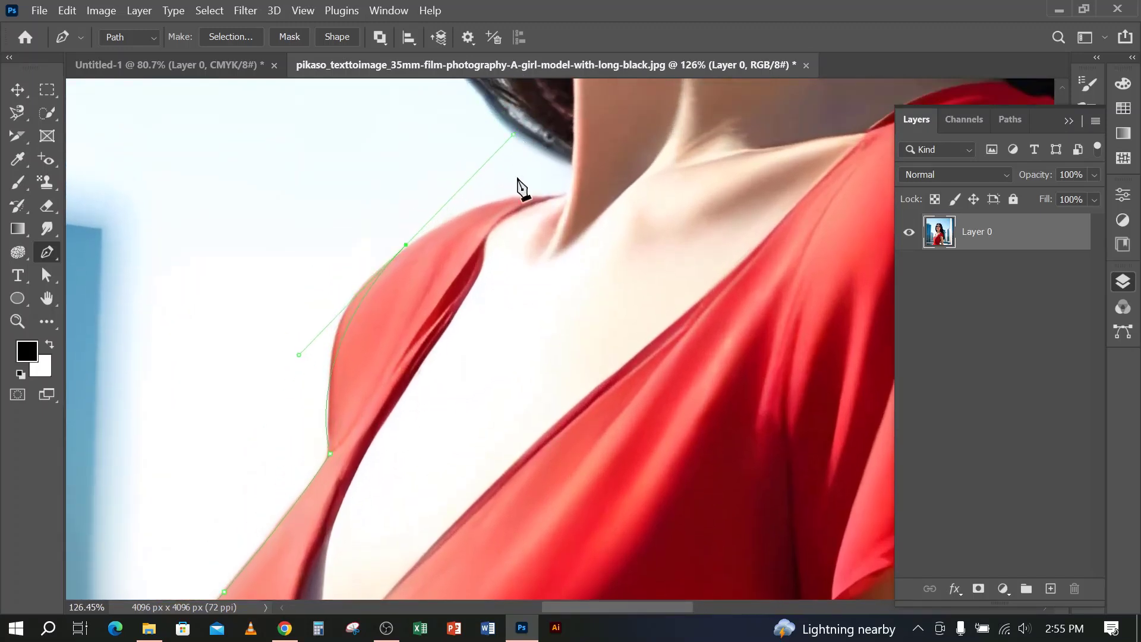
alt+click(407, 245)
drag(530, 199, 597, 198)
alt+click(531, 200)
Extend the path from the shoulder to the base of the neck and up to the lower end of the hair
drag(596, 257, 546, 374)
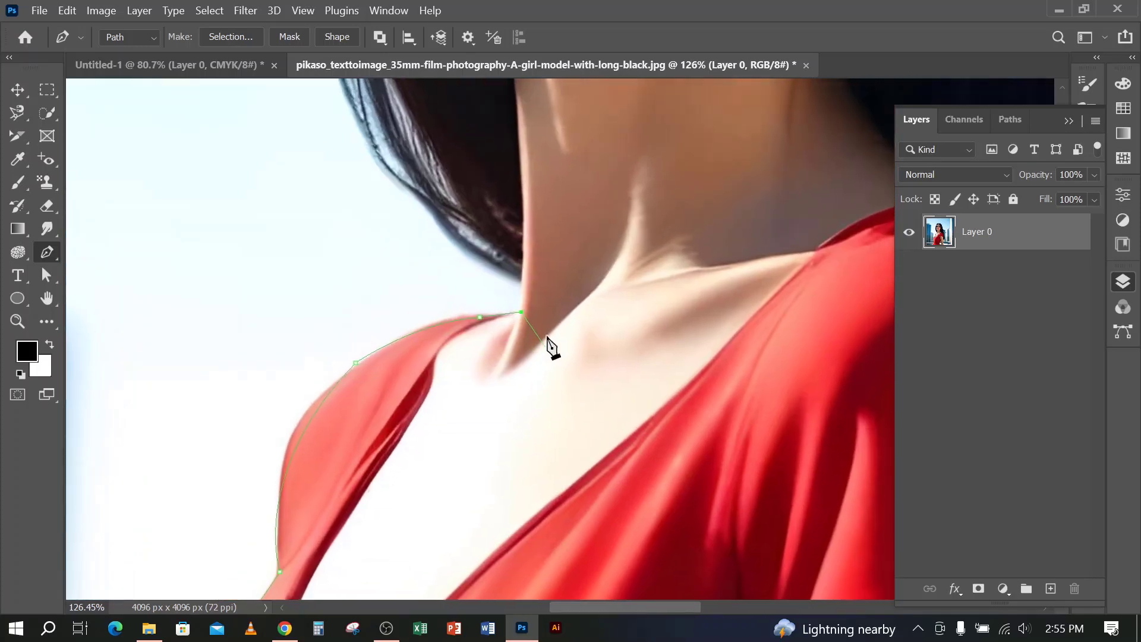
scroll(547, 291, up, 3)
scroll(551, 302, up, 1)
click(514, 275)
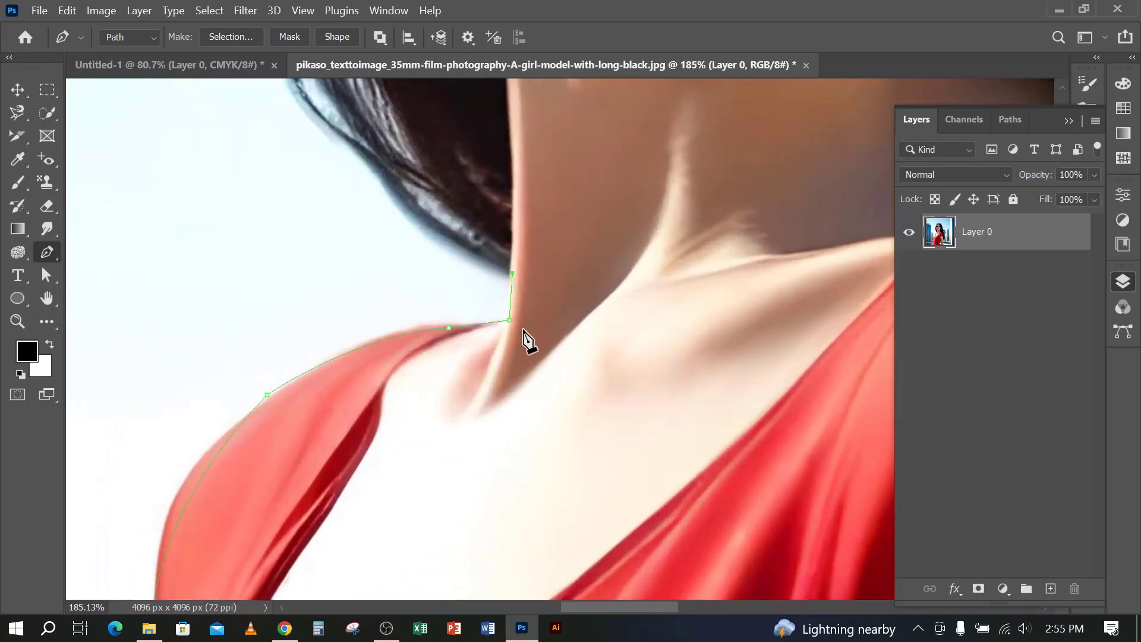
scroll(527, 344, down, 5)
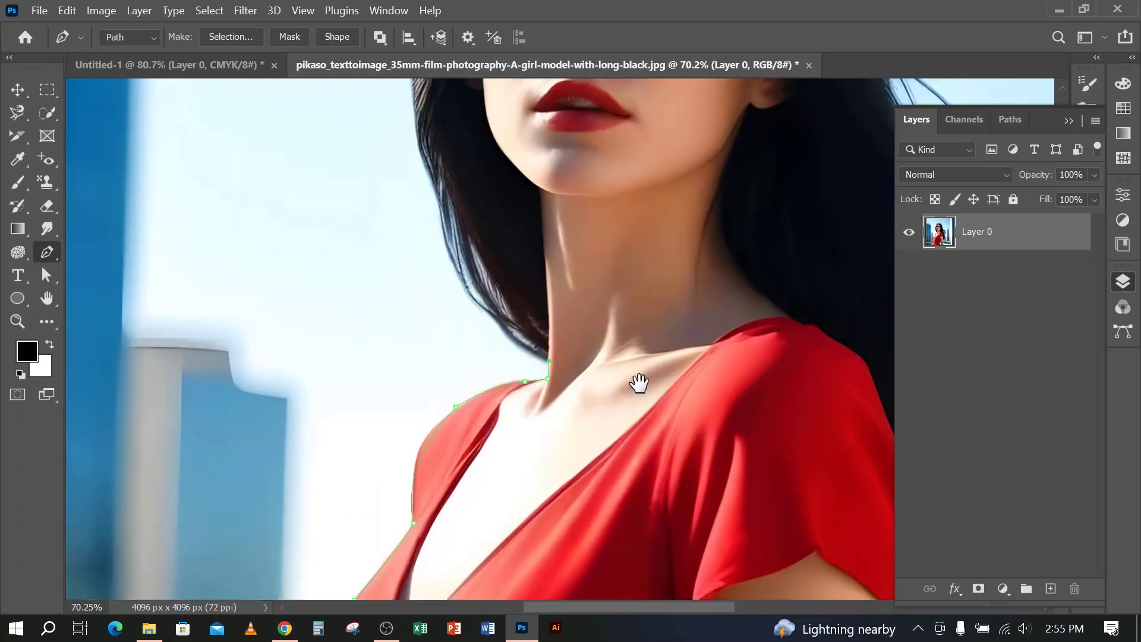
Continue the path from the base of the neck up the outer edge of the left-hand hair to about cheek level
drag(573, 279, 640, 383)
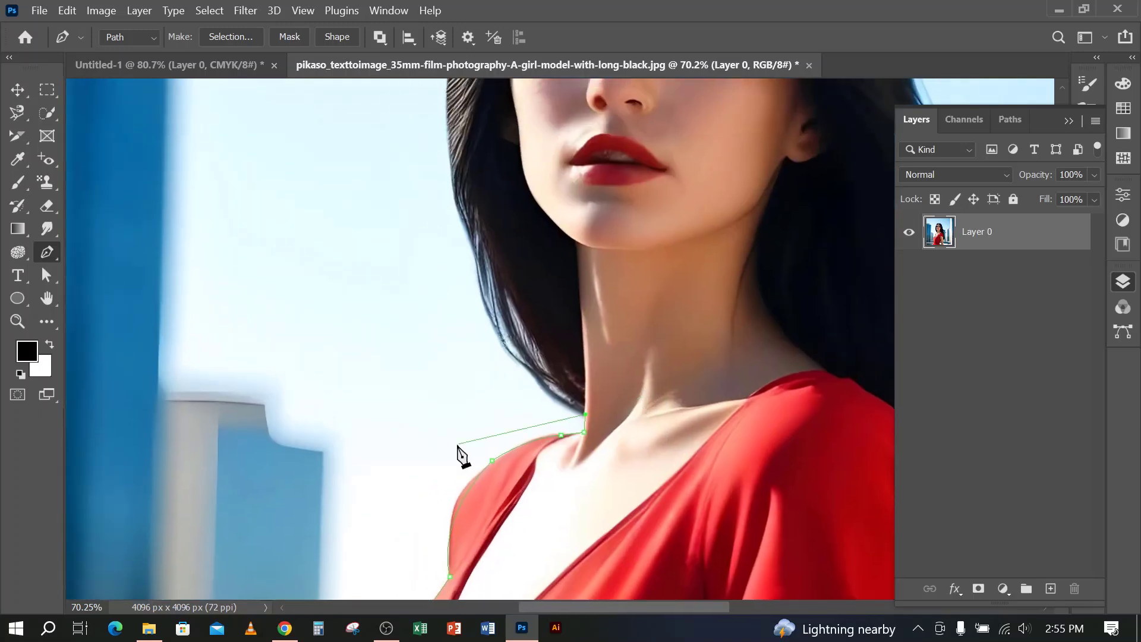
drag(526, 439, 548, 444)
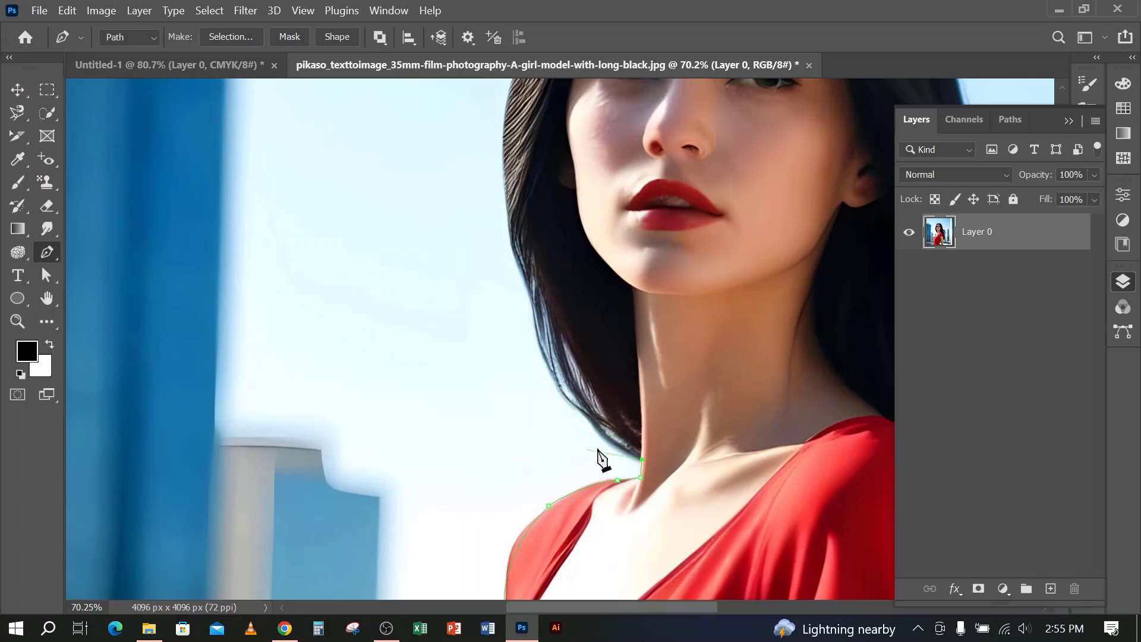
click(520, 317)
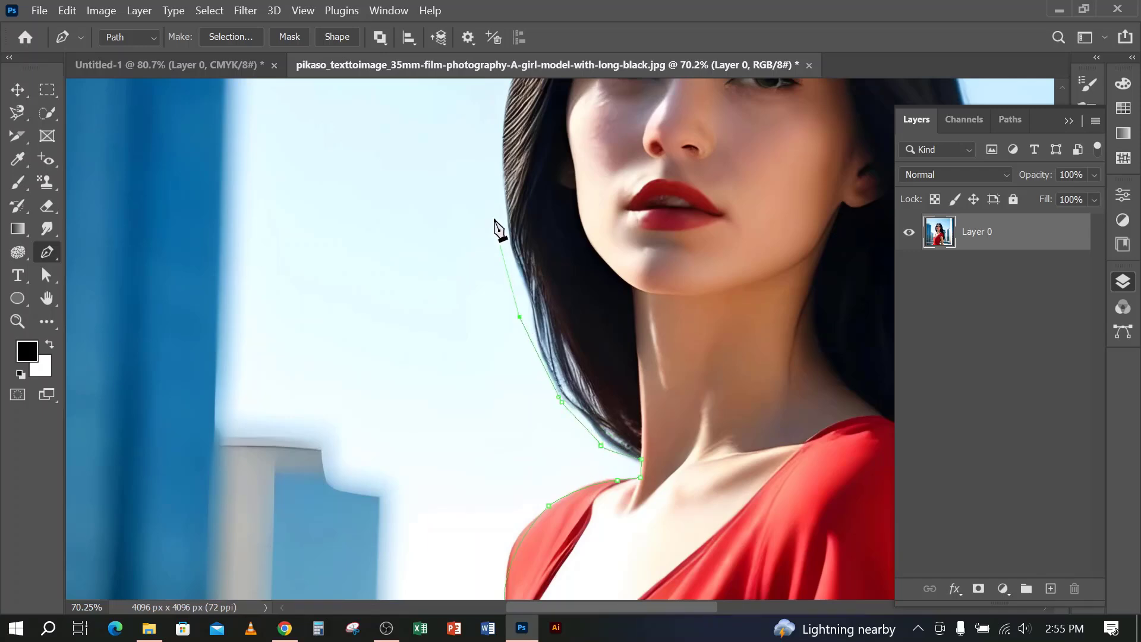
drag(535, 218, 358, 410)
drag(313, 324, 319, 297)
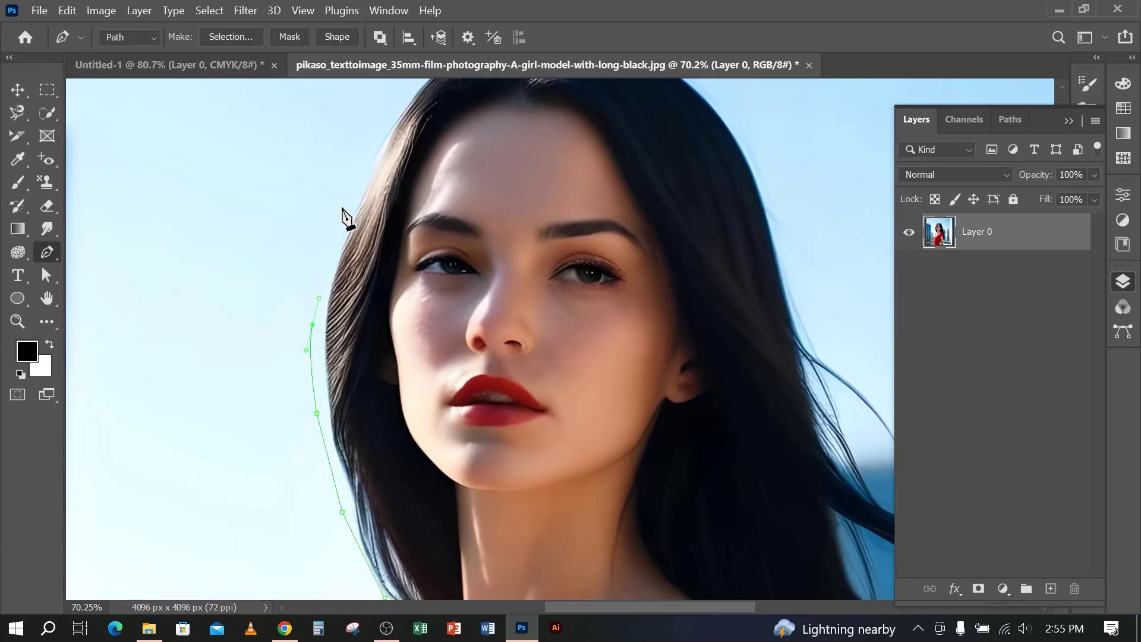
Extend the path up the left-hand hair and around the top of the head, just outside the hair
click(342, 207)
drag(419, 265, 337, 382)
click(295, 254)
click(359, 171)
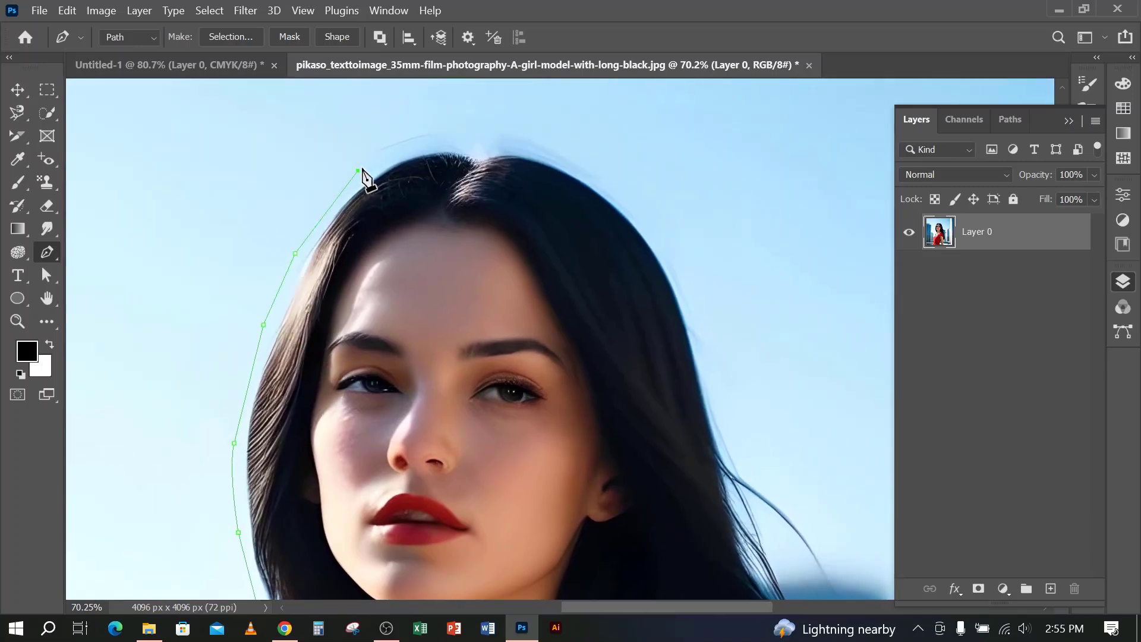
click(422, 147)
click(503, 142)
click(595, 164)
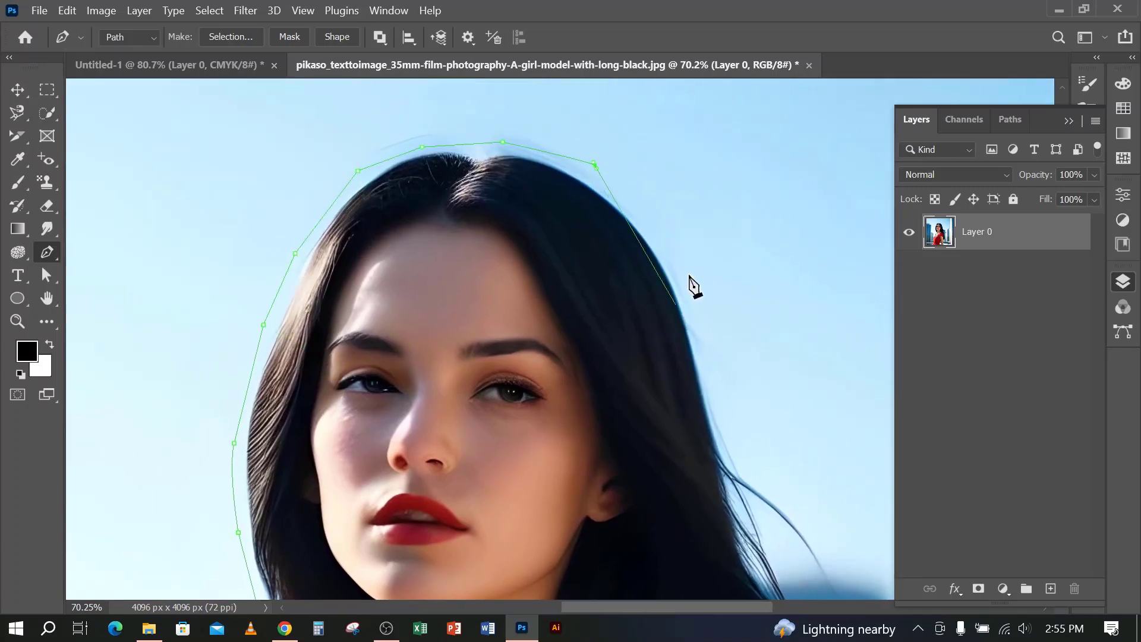
Continue the path down the outer side of the right-hand hair, past the loose strands beside the face
click(695, 331)
drag(708, 369, 597, 286)
click(638, 334)
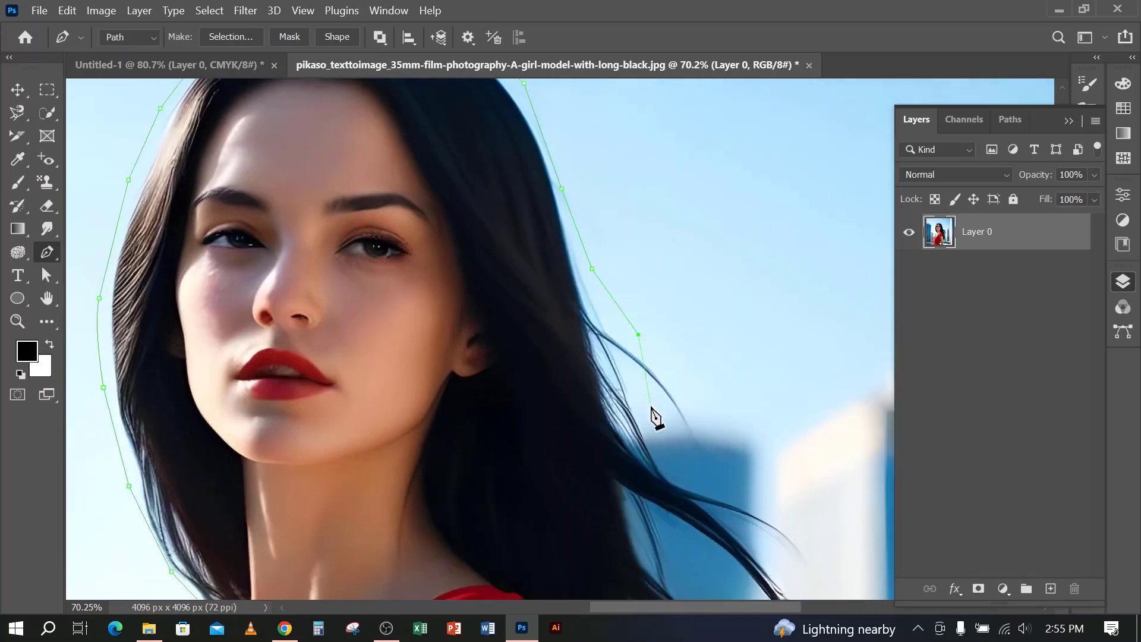
click(650, 406)
drag(670, 445, 674, 455)
Trace the path around the tips of the long windblown hair strands and back toward the main hair
drag(736, 519, 550, 335)
click(523, 296)
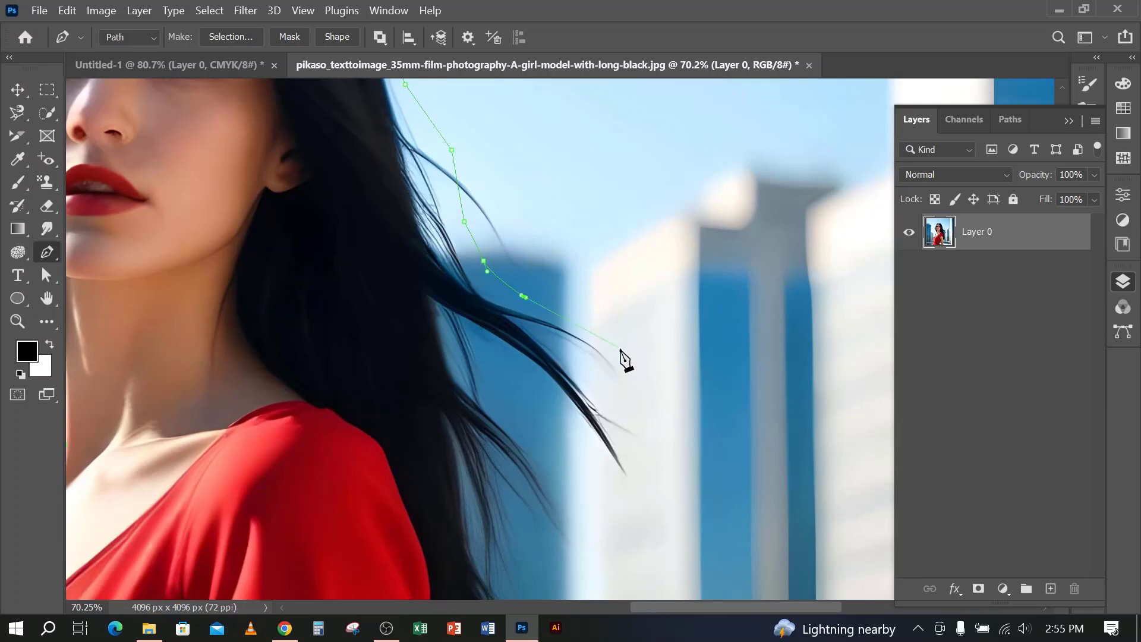
click(628, 434)
drag(630, 486, 645, 499)
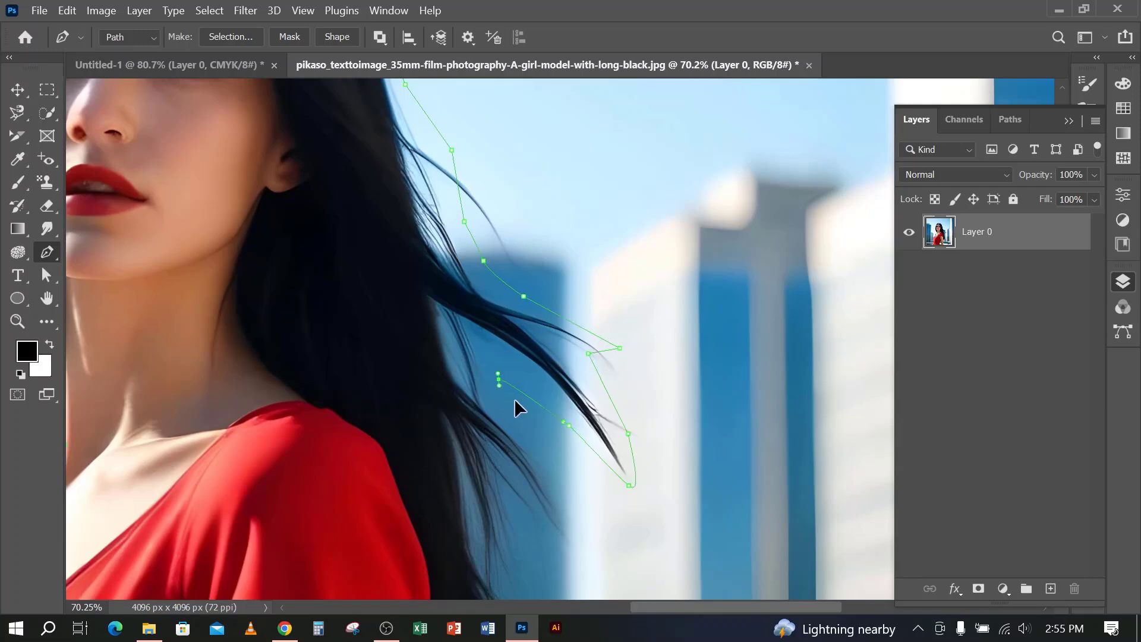
Continue the path around the next group of loose strands beside the right-hand sleeve
drag(547, 522, 545, 301)
click(531, 316)
drag(533, 391, 547, 405)
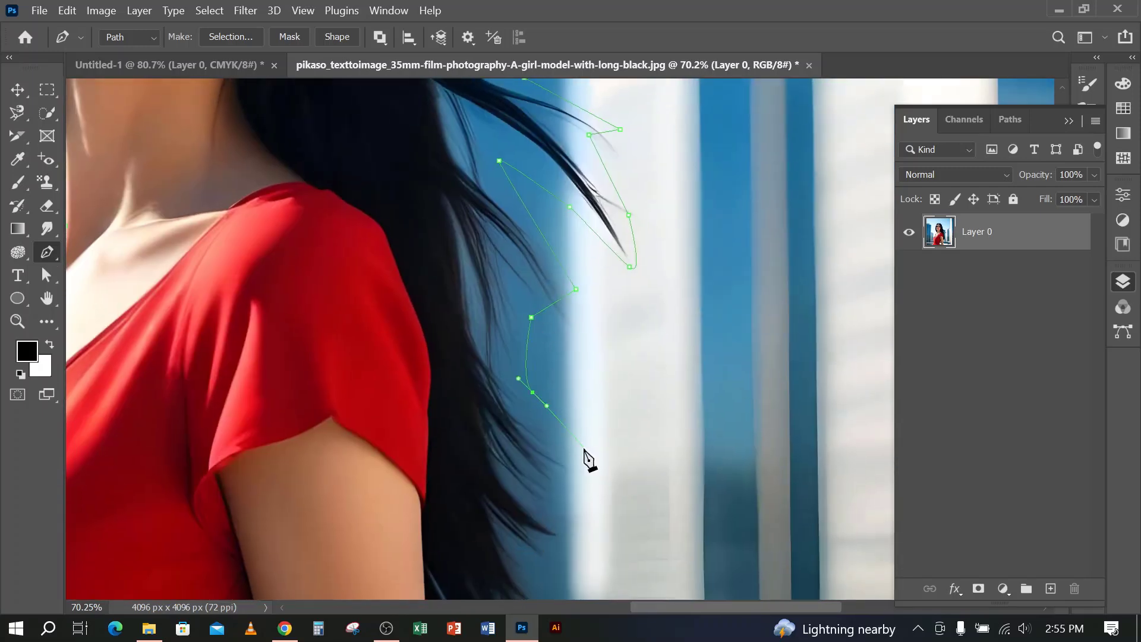
click(584, 445)
Extend the path around the lower hair ends to the outer edge of the right-hand upper arm
drag(569, 462, 569, 280)
click(559, 330)
click(554, 411)
click(518, 475)
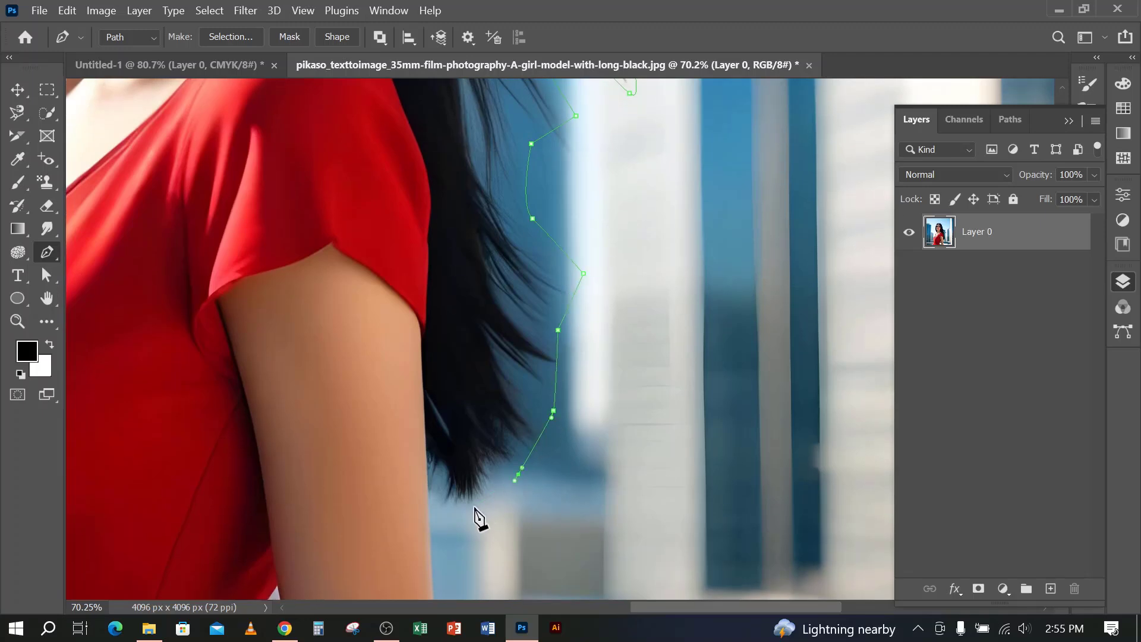
click(470, 510)
click(429, 525)
Trace the right-hand arm's outer edge with a curve to the photo's lower edge and remove the last anchor's outgoing handle
drag(434, 536, 553, 225)
click(573, 499)
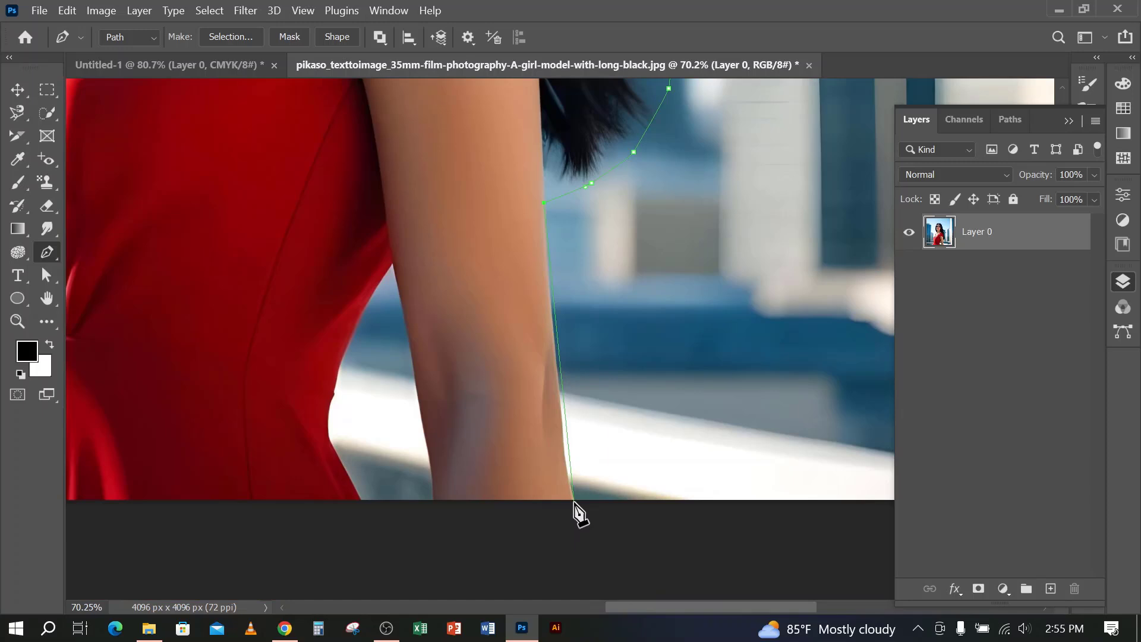
drag(574, 502, 587, 550)
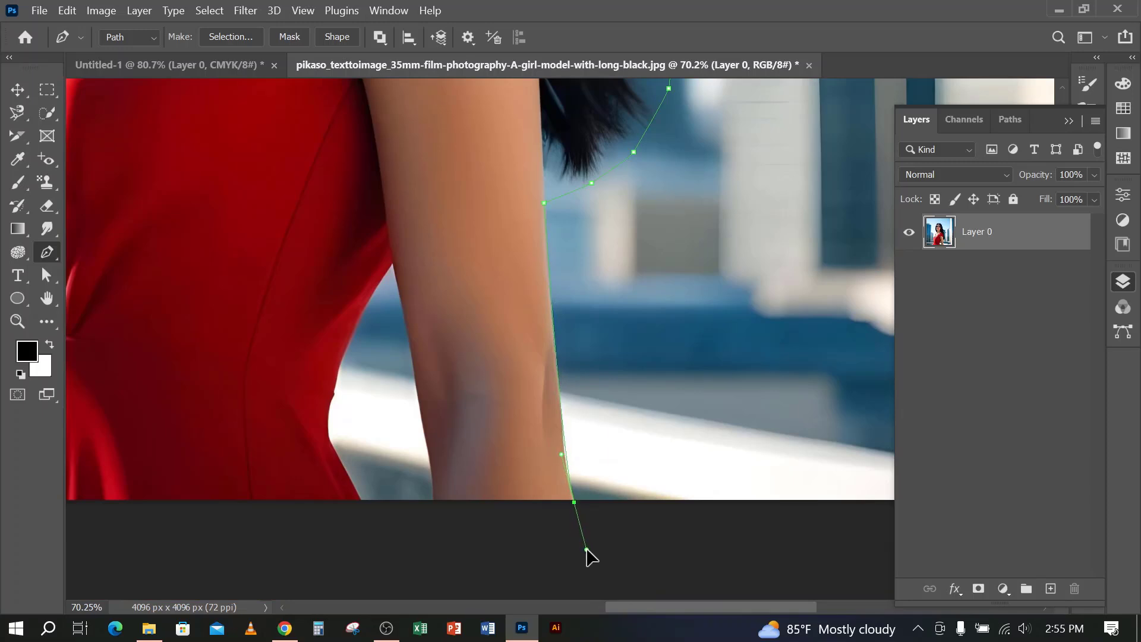
alt+click(574, 502)
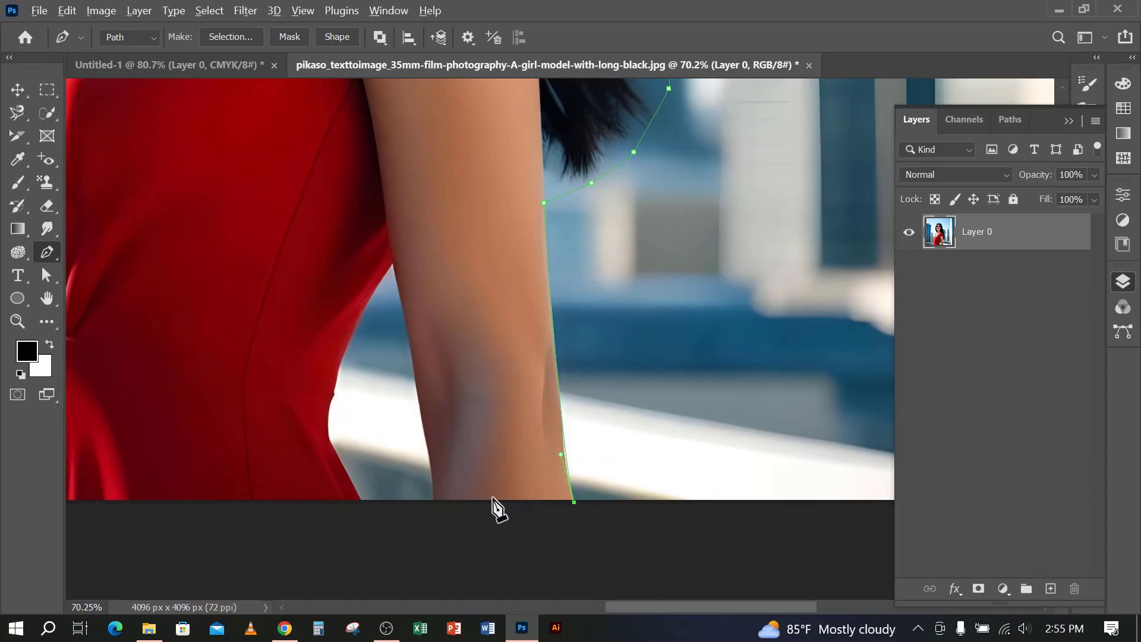
Continue the path across the arm's lower end, up its inner edge to the dress, and down to the waist with a curve
click(435, 501)
click(394, 261)
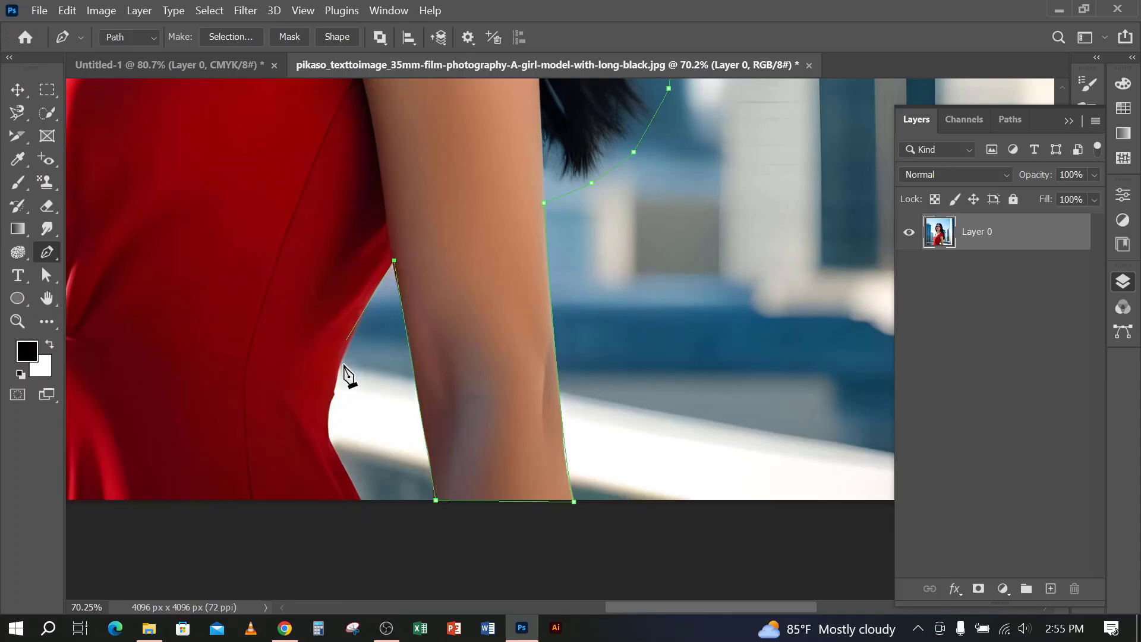
drag(328, 423, 334, 479)
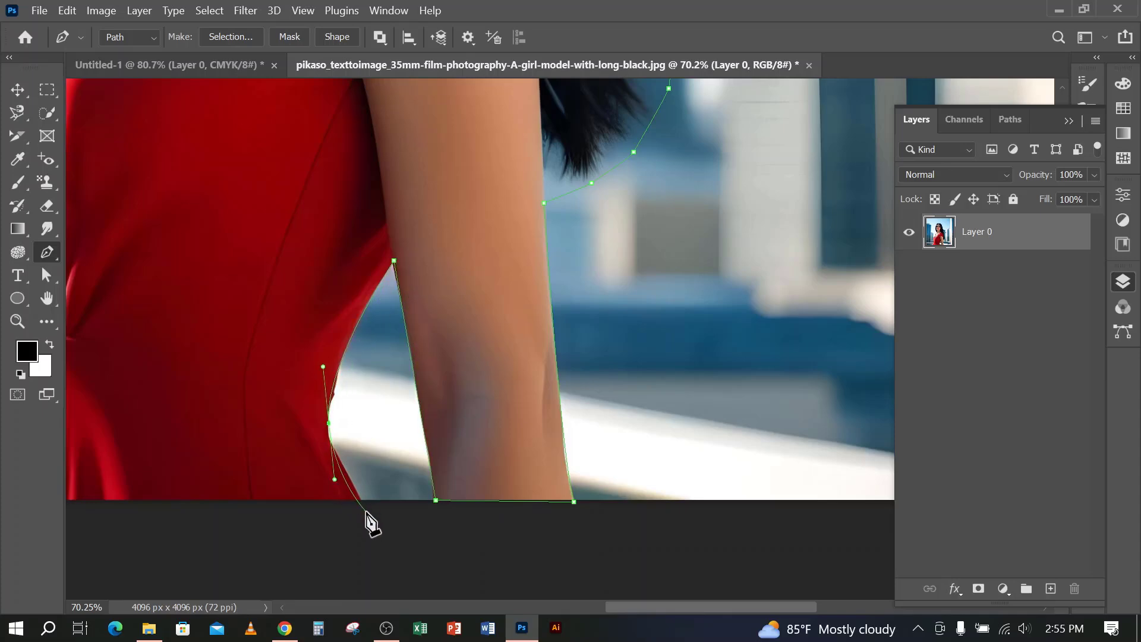
Close the path along the photo's lower edge at the starting anchor and convert it into a selection
scroll(374, 507, down, 4)
drag(489, 434, 780, 327)
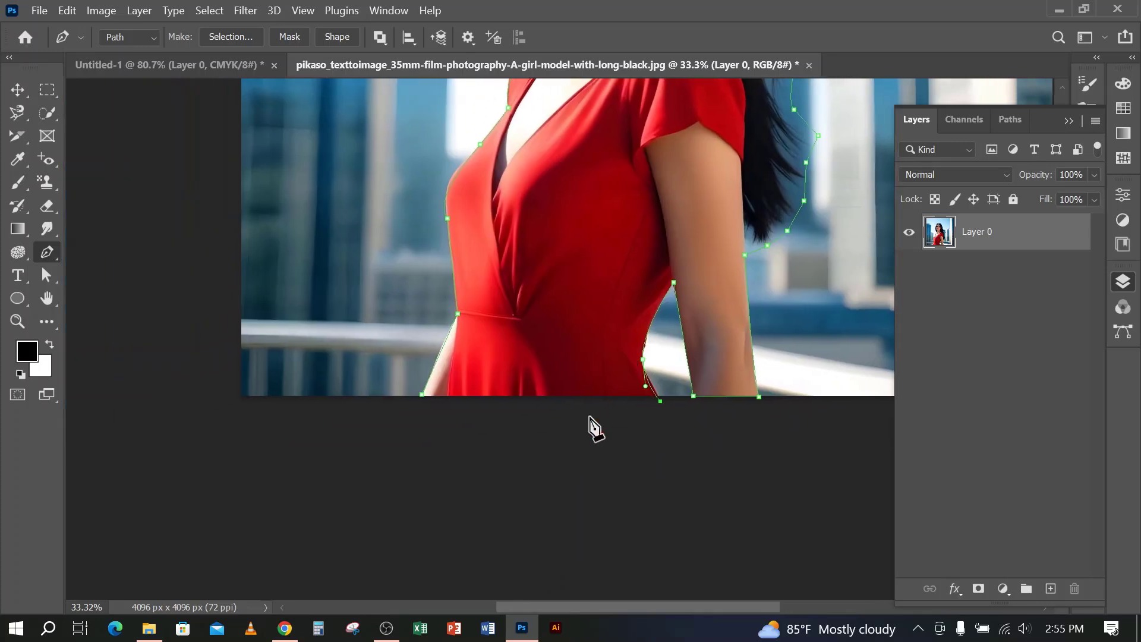
click(422, 395)
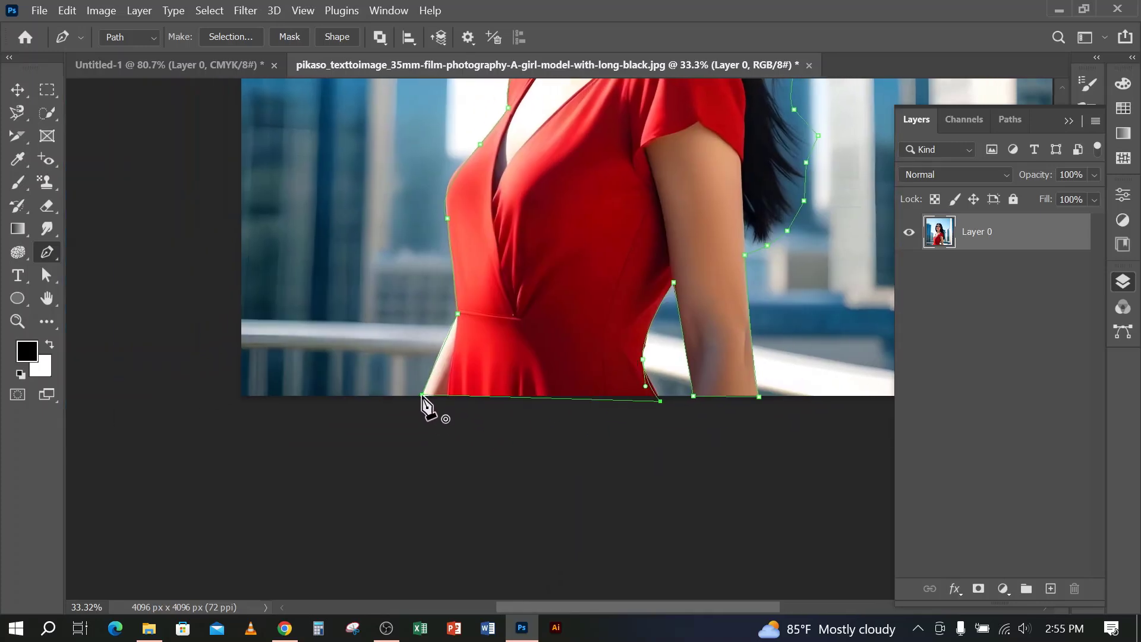
scroll(503, 376, down, 3)
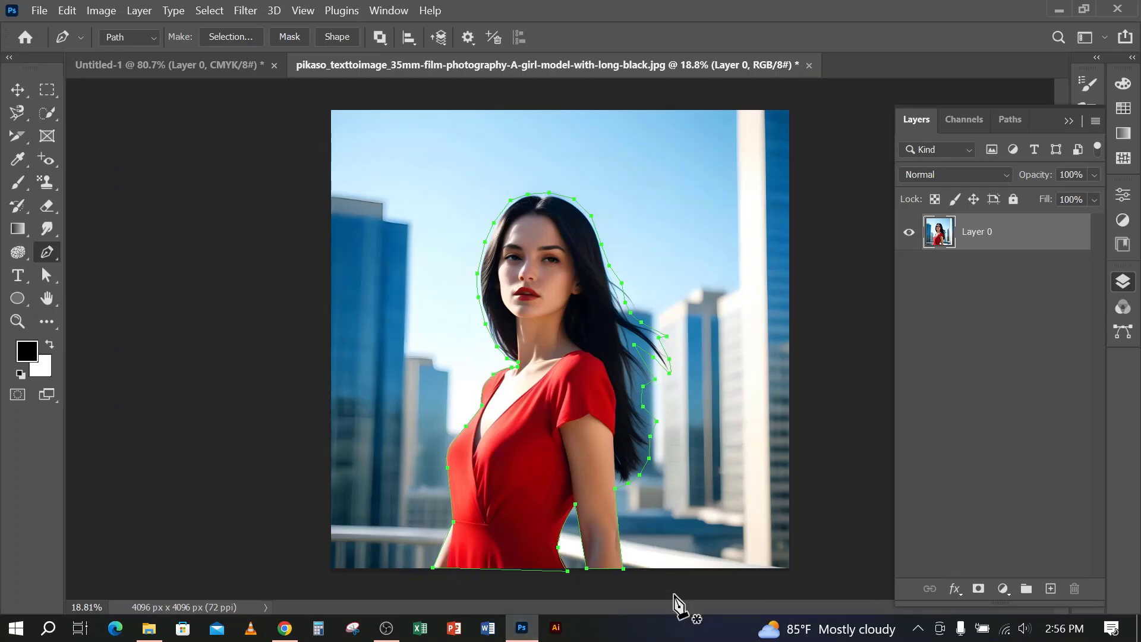
key(ctrl+Return)
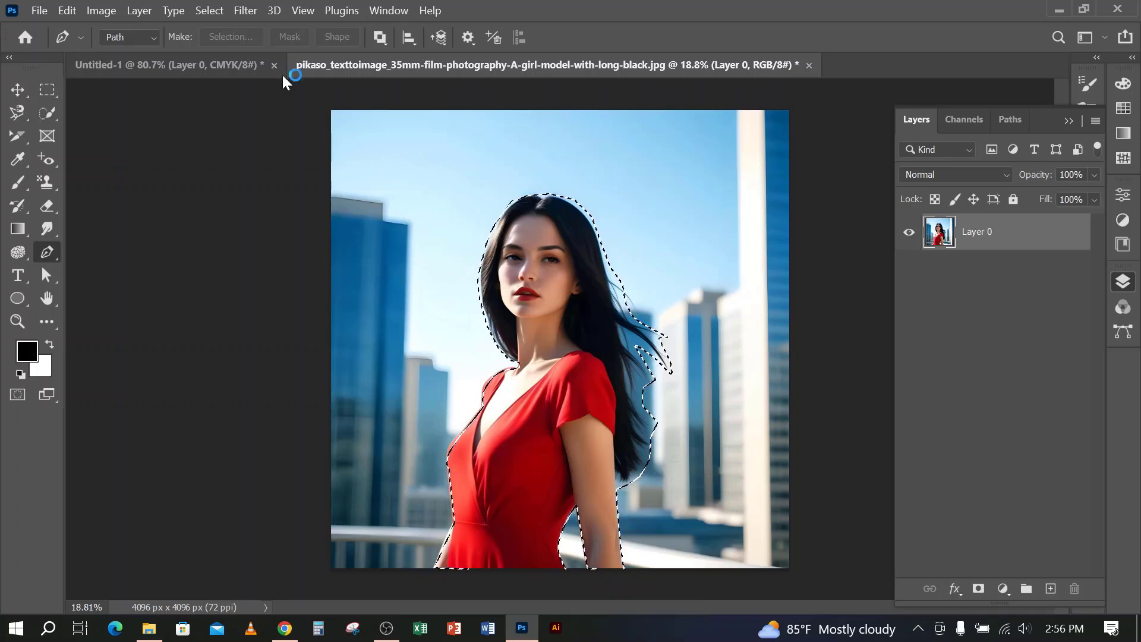
click(219, 13)
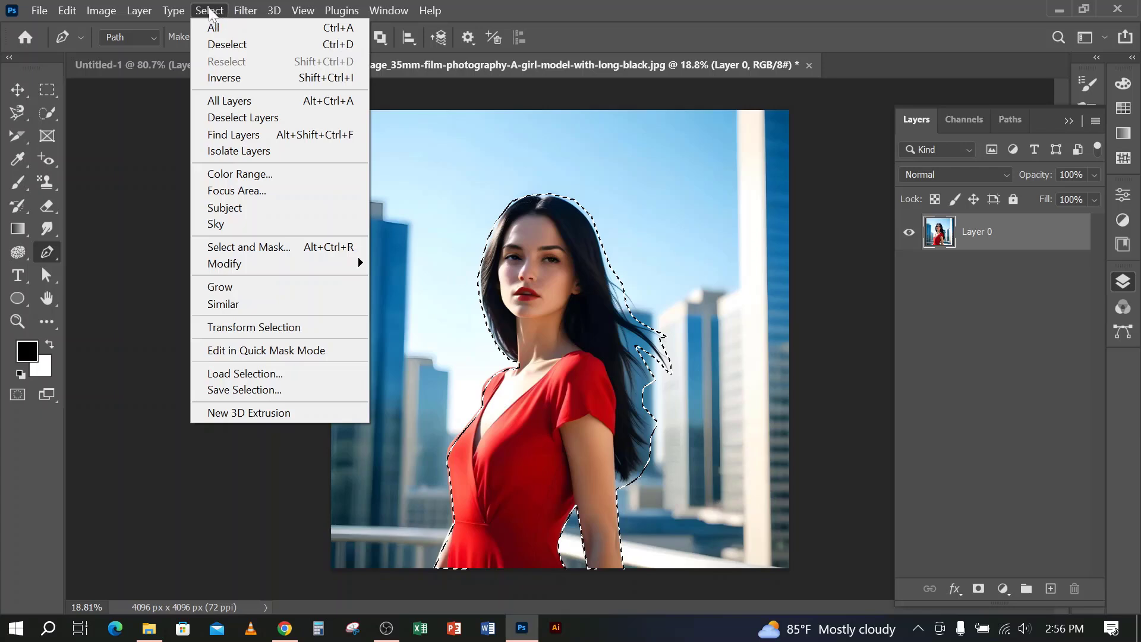
click(240, 247)
mouse_move(249, 13)
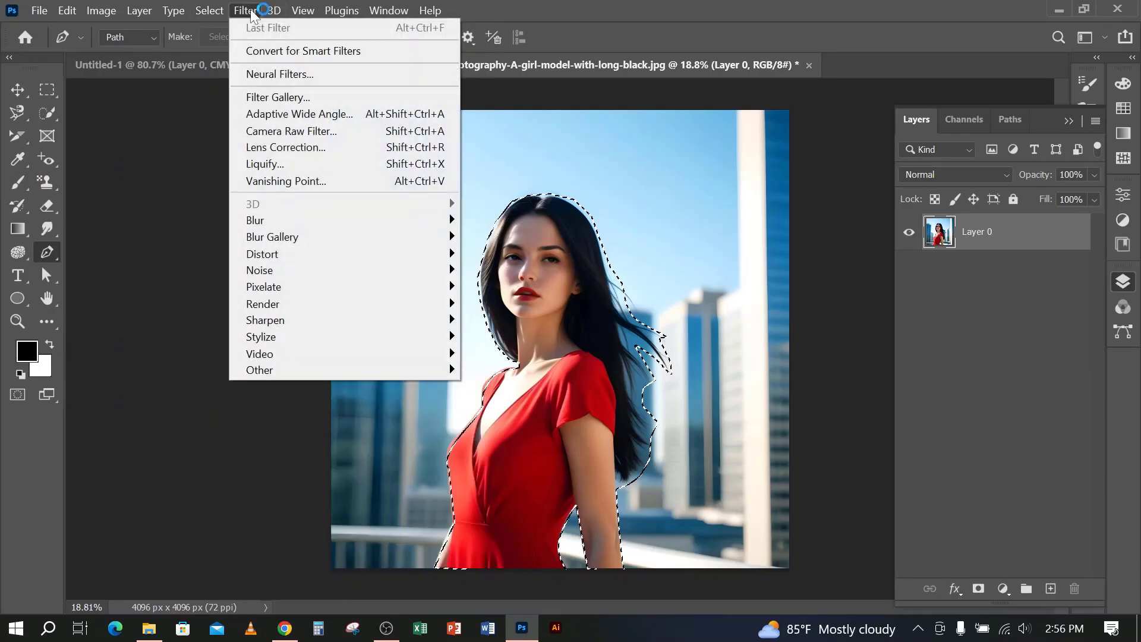
mouse_move(213, 13)
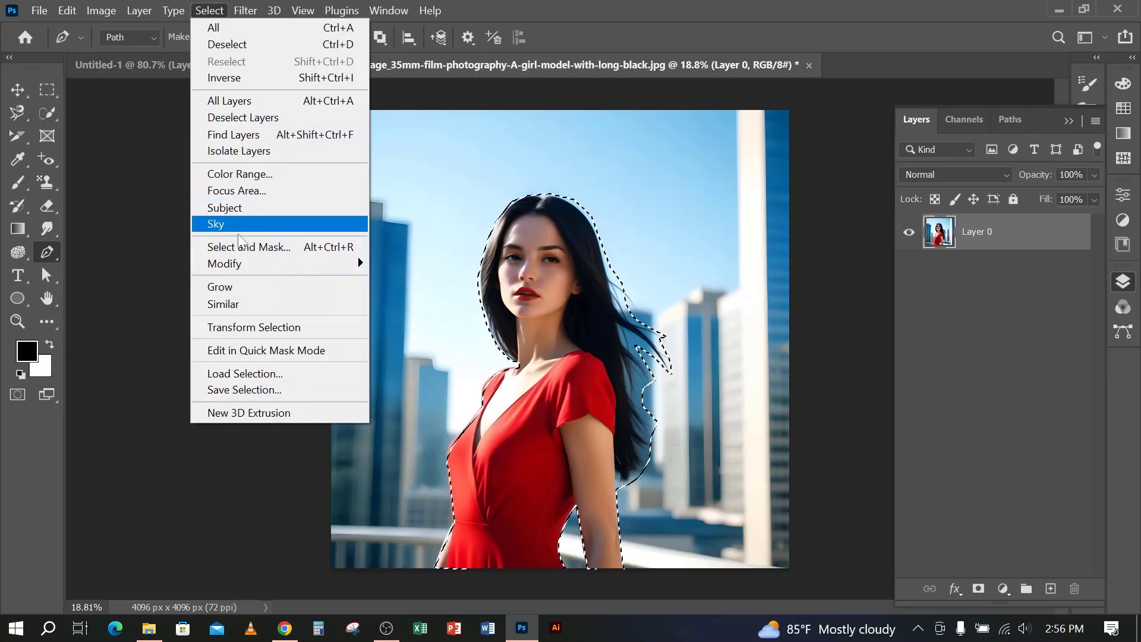
click(235, 247)
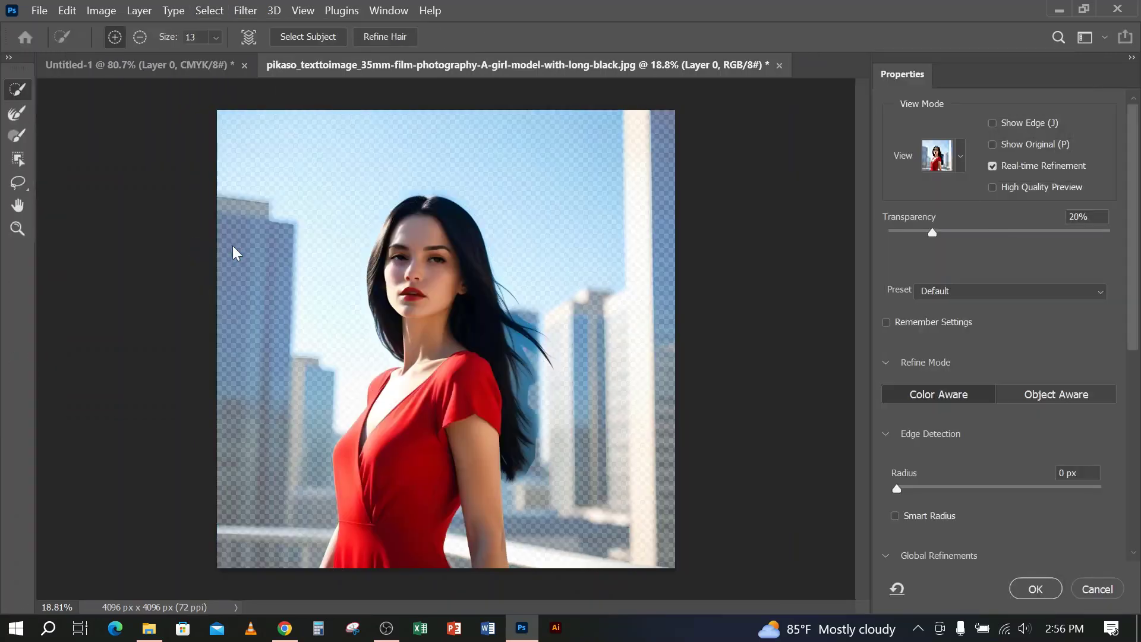
click(1118, 595)
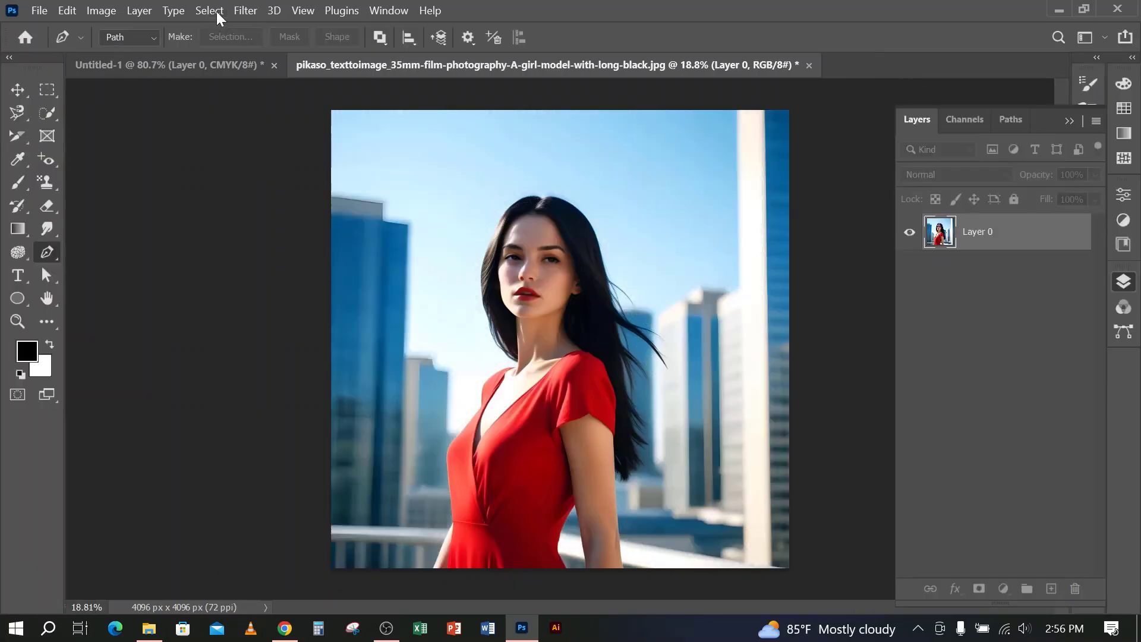
Open Select and Mask for the woman's selection and set the view mode to Overlay
click(217, 12)
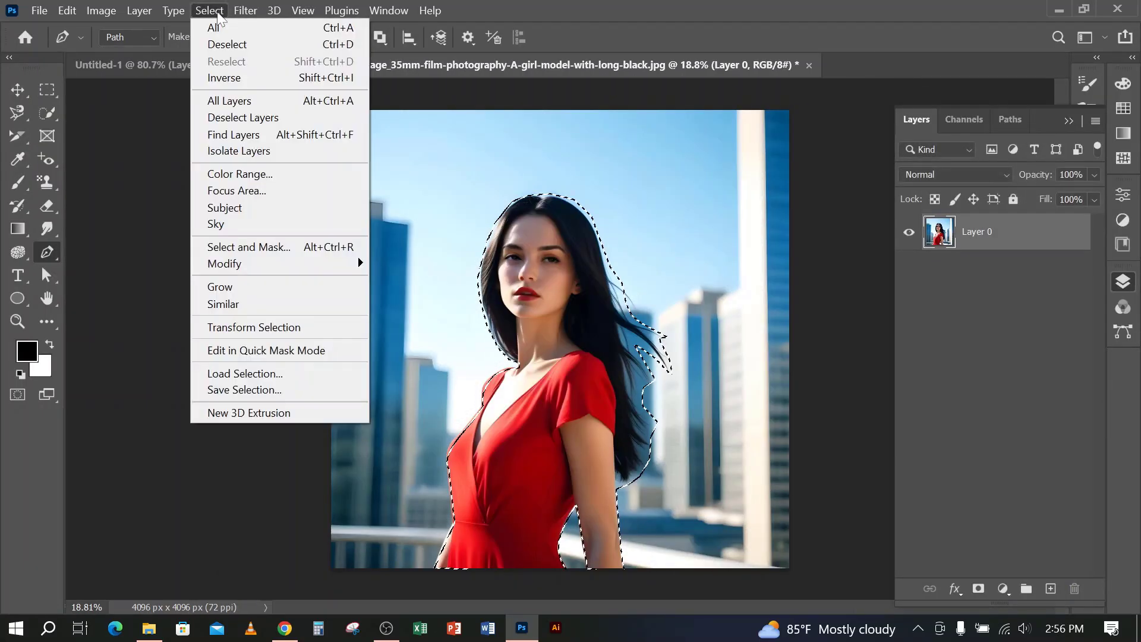
click(270, 246)
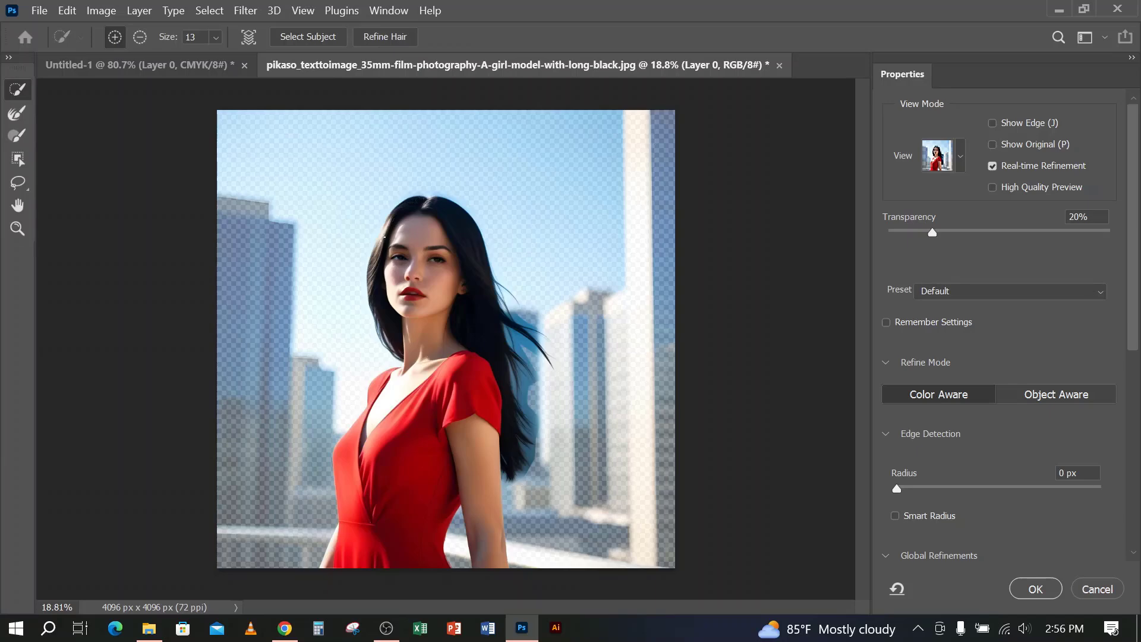
click(962, 156)
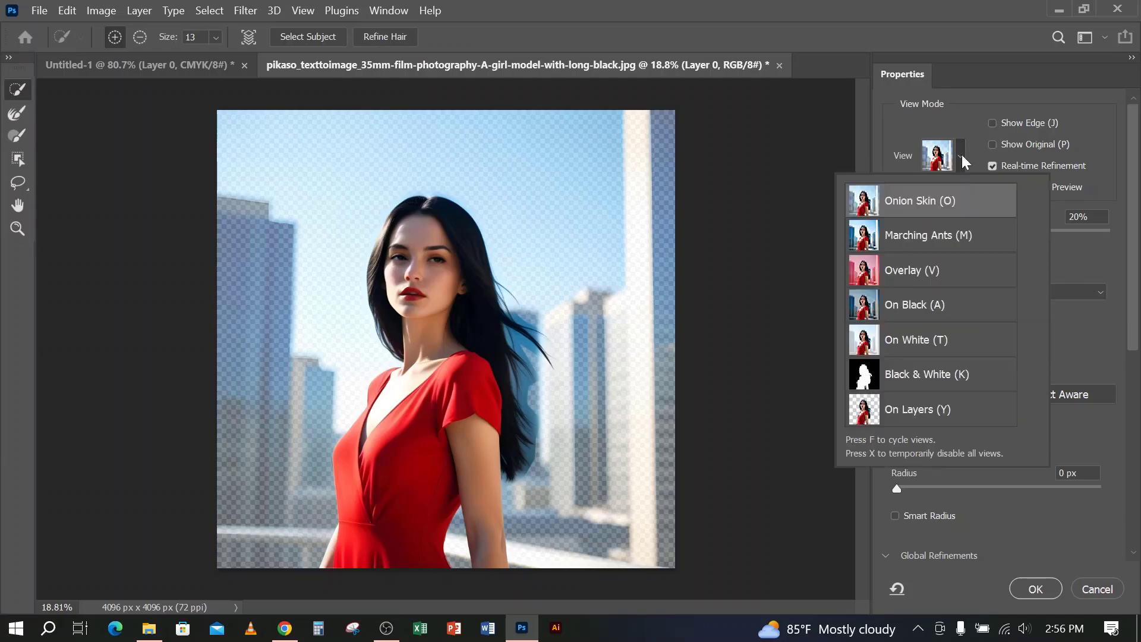
click(921, 273)
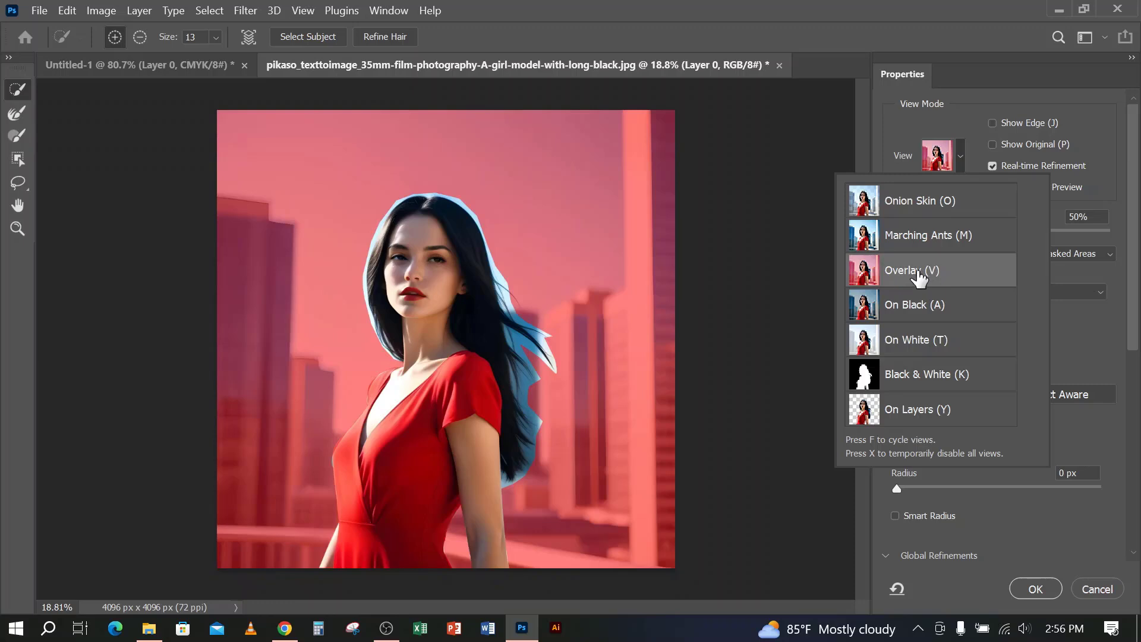
click(889, 106)
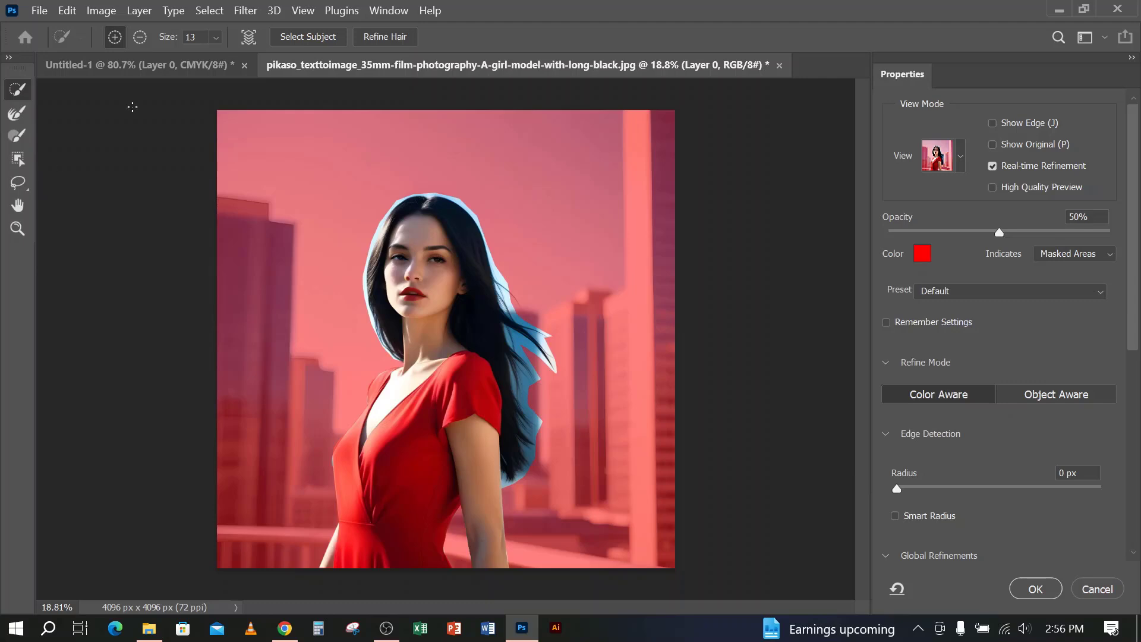
Examine the overlay's edge around the woman's hair, neck and left-hand shoulder at close range
scroll(451, 384, up, 3)
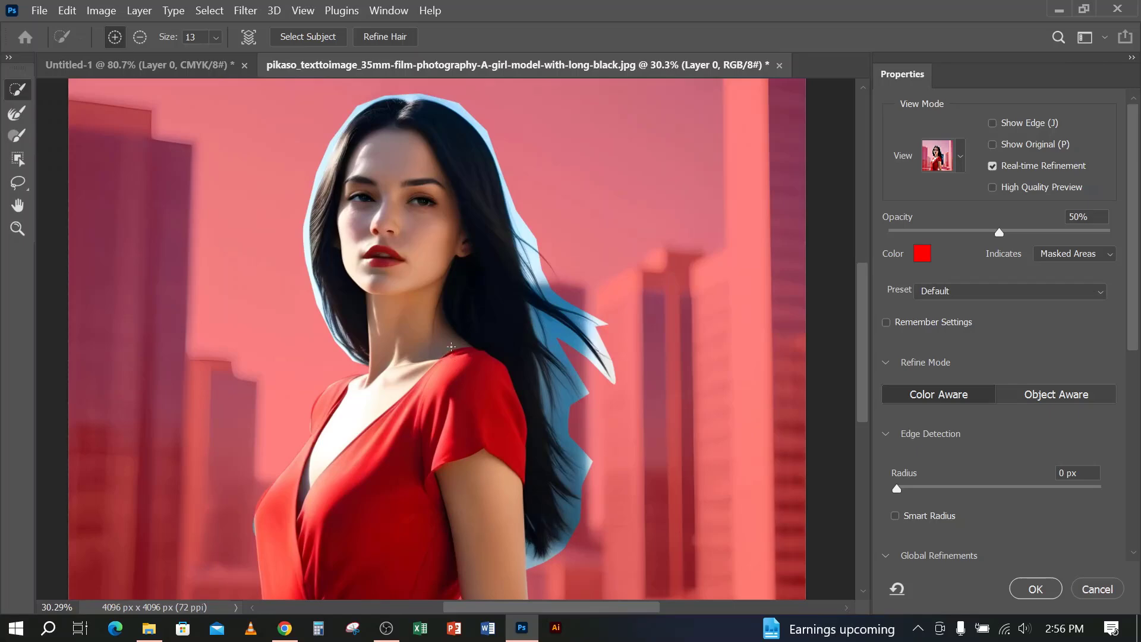
scroll(400, 292, up, 1)
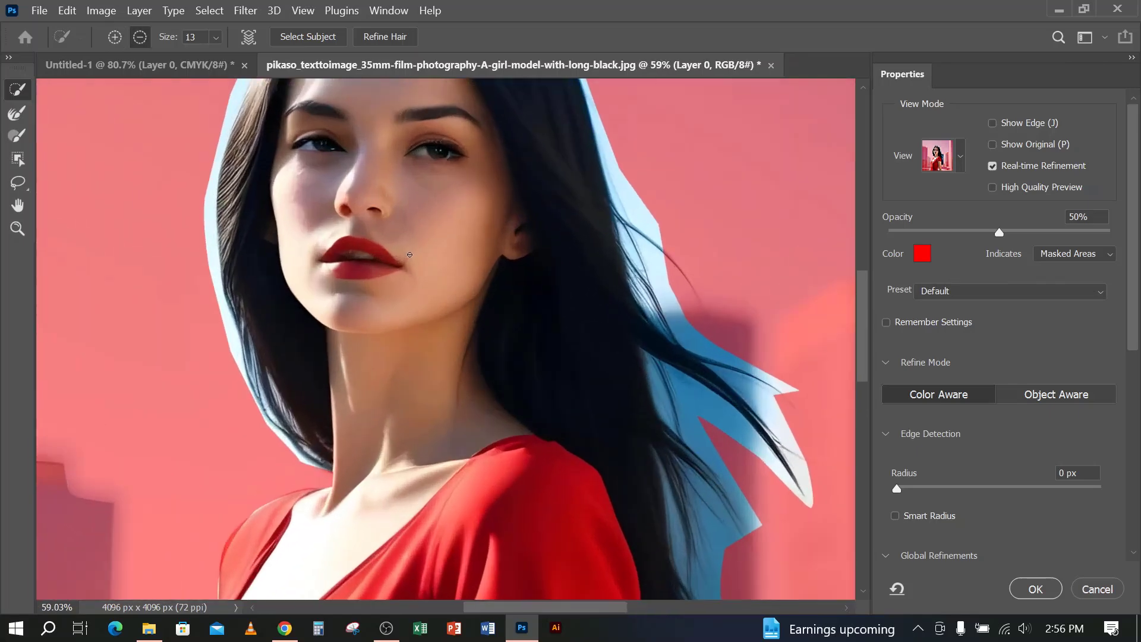
scroll(395, 290, down, 5)
scroll(392, 287, up, 3)
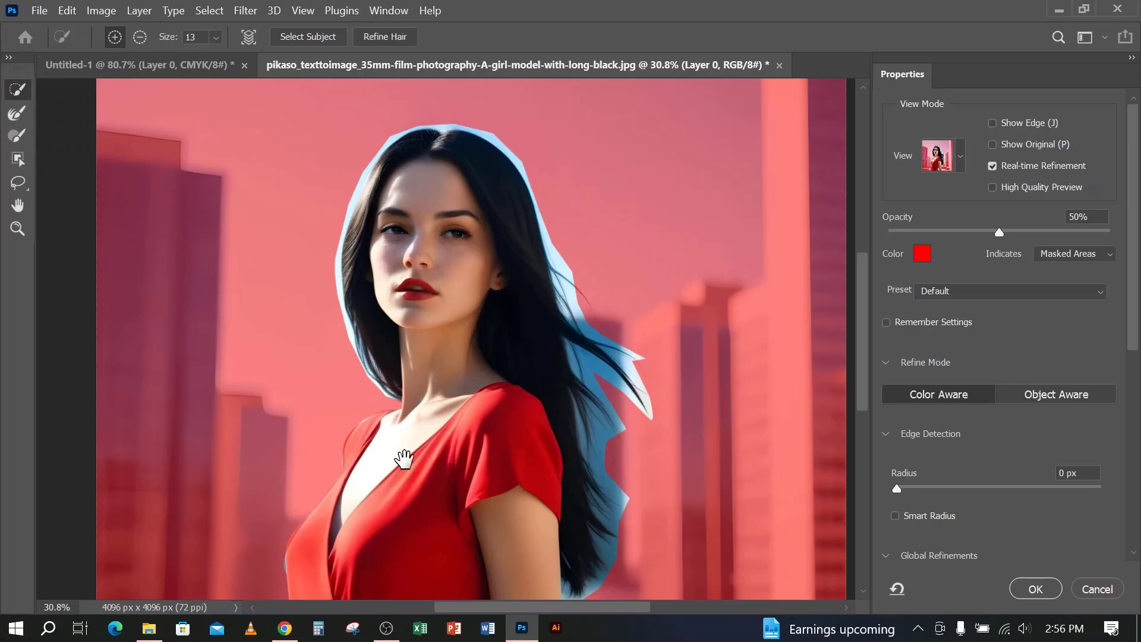
drag(403, 451, 444, 299)
scroll(535, 279, up, 4)
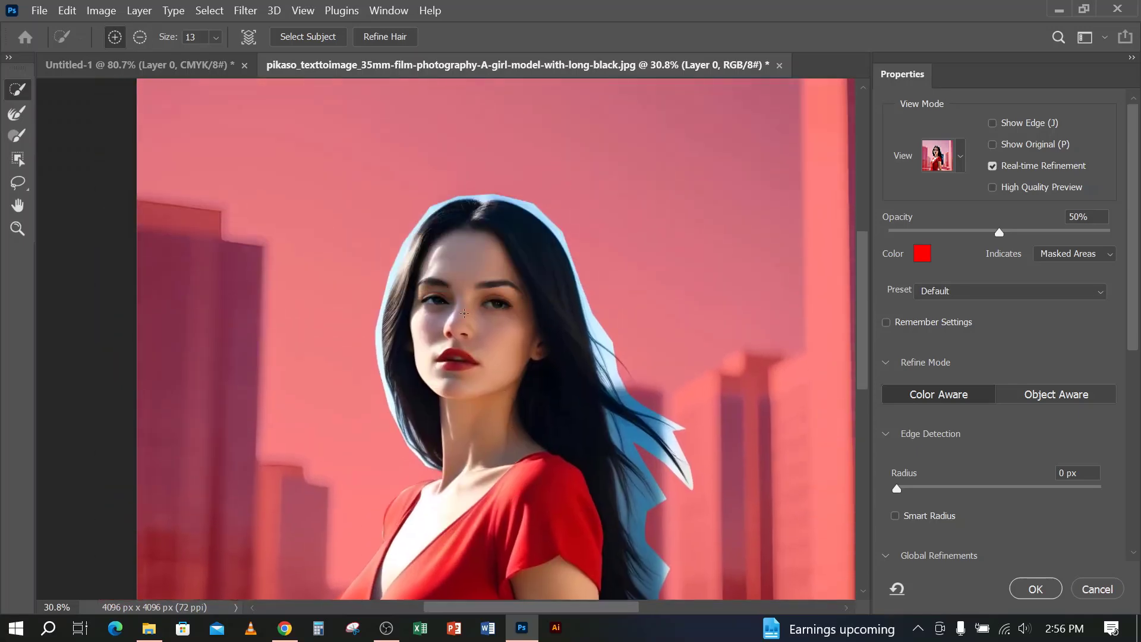
scroll(481, 261, up, 4)
scroll(399, 377, down, 3)
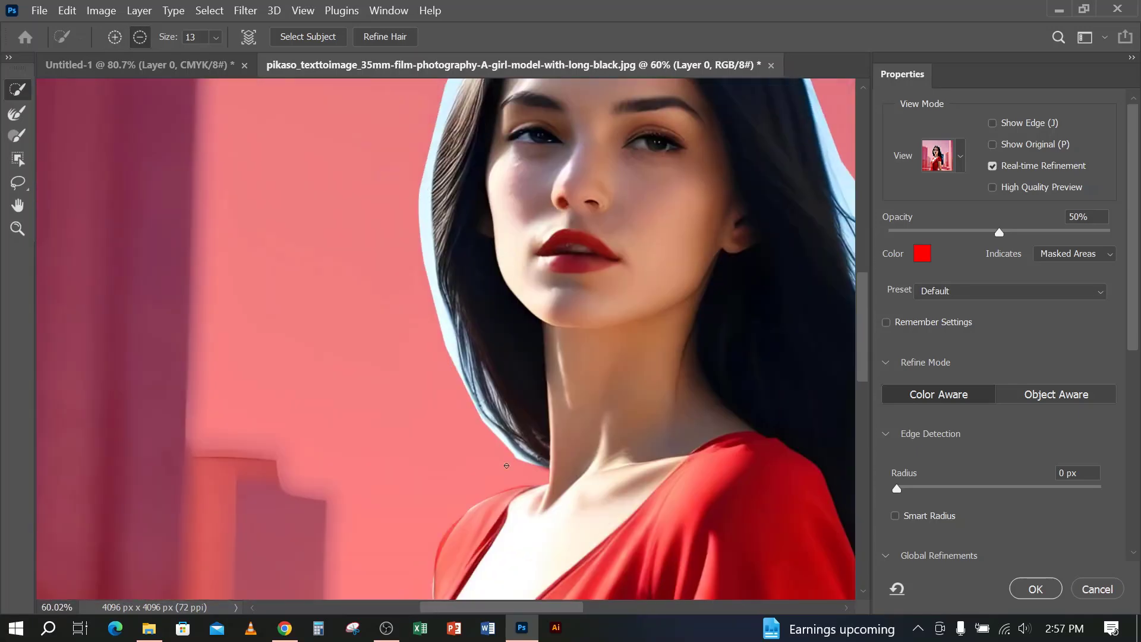
scroll(416, 256, up, 3)
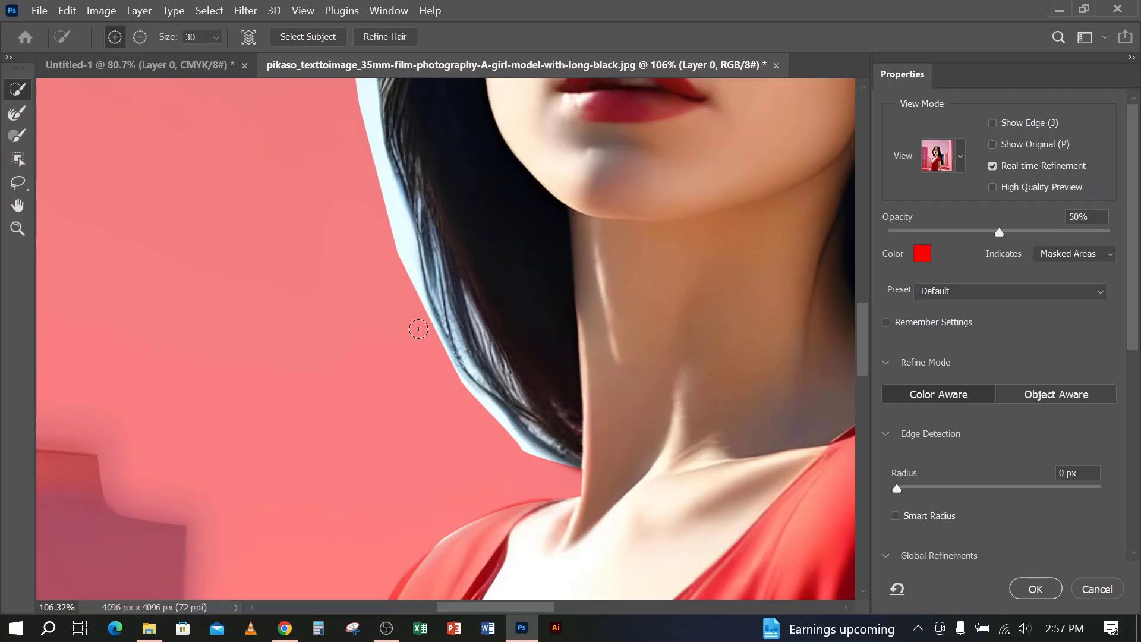
Brush along the hair's lower edge beside the neck with the Refine Edge Brush at size 70
drag(446, 315, 505, 412)
click(16, 114)
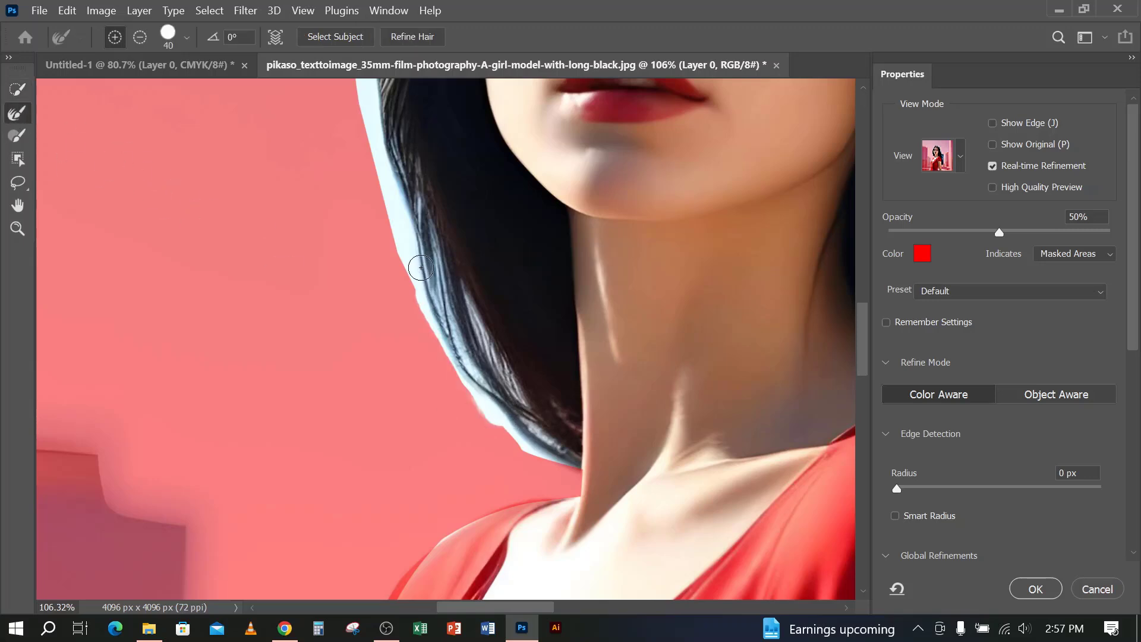
mouse_move(440, 302)
mouse_down()
mouse_move(403, 265)
mouse_move(500, 411)
mouse_move(539, 437)
mouse_move(479, 405)
mouse_move(541, 458)
mouse_move(529, 419)
mouse_up()
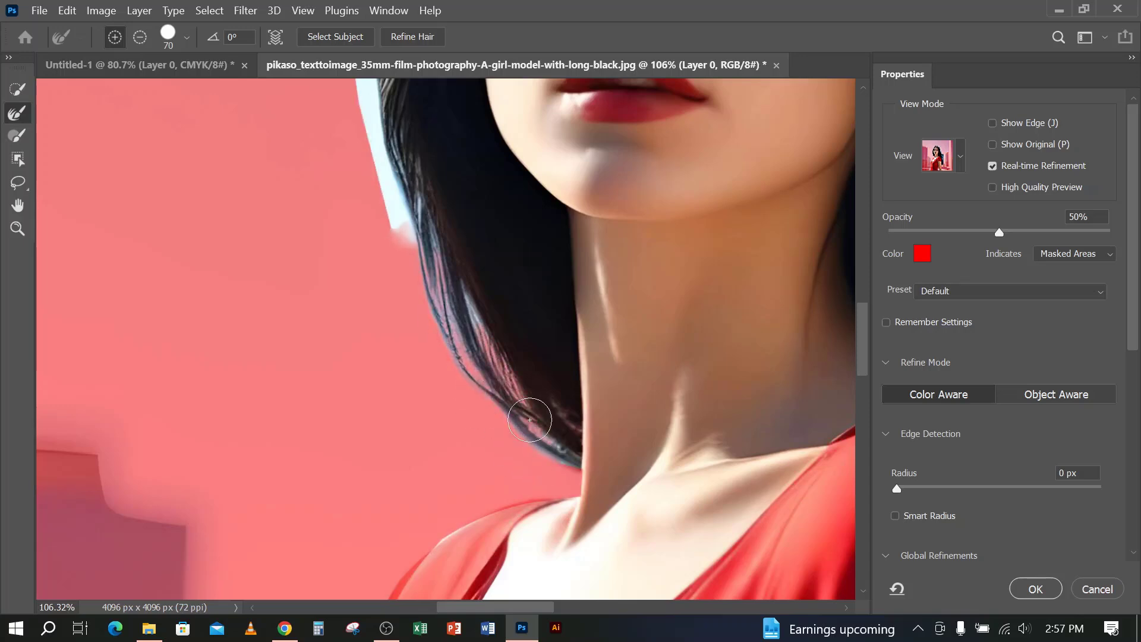
drag(418, 241, 434, 283)
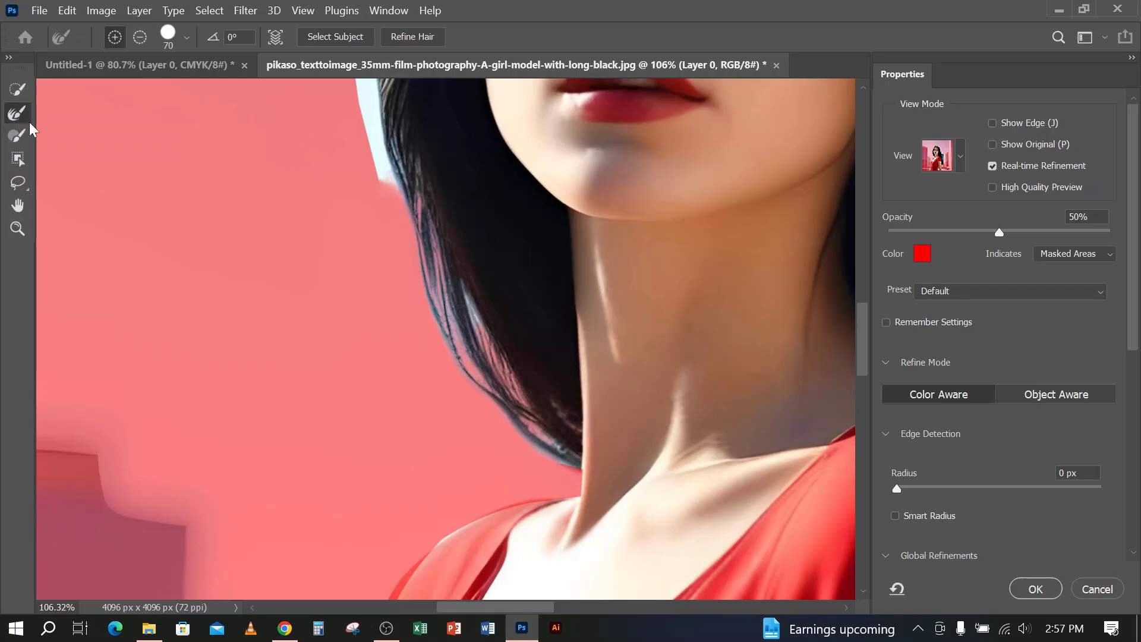
scroll(453, 434, up, 3)
drag(445, 389, 481, 457)
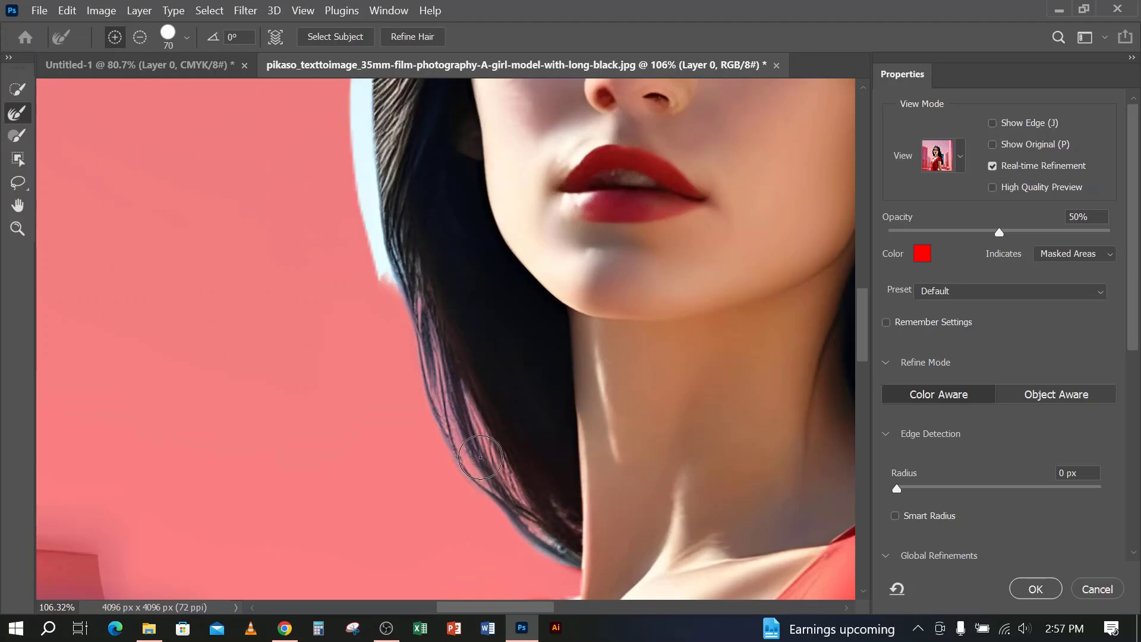
mouse_move(518, 510)
mouse_down()
mouse_move(559, 547)
mouse_move(519, 521)
mouse_up()
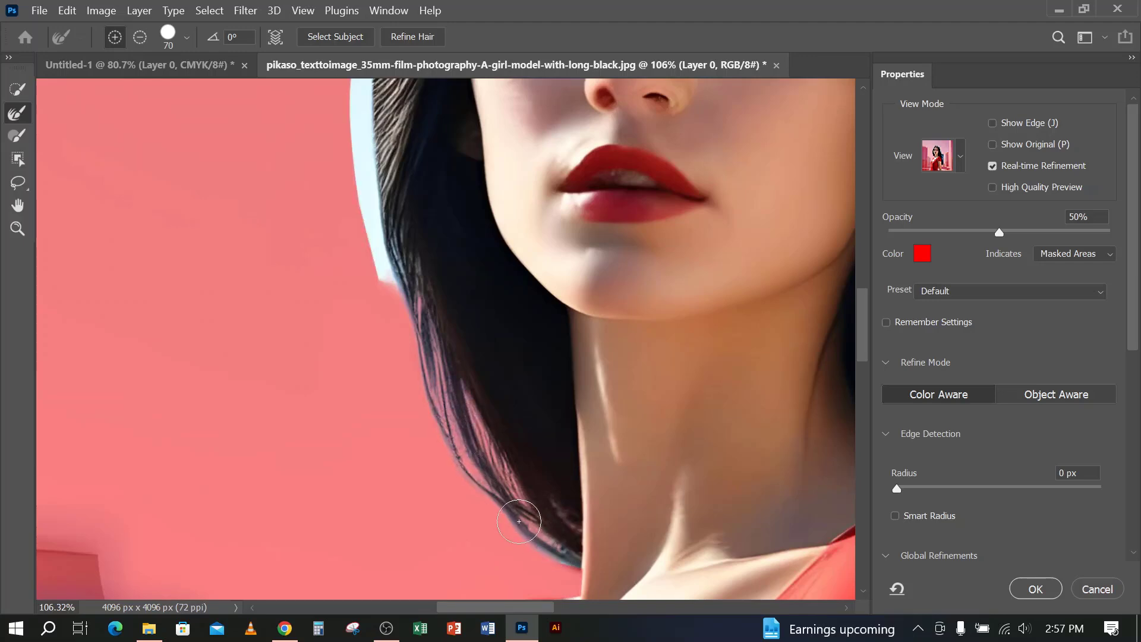
Enlarge the Refine Edge Brush to 90 and refine the left-hand hair edge from the jaw up to the temple
scroll(491, 459, up, 5)
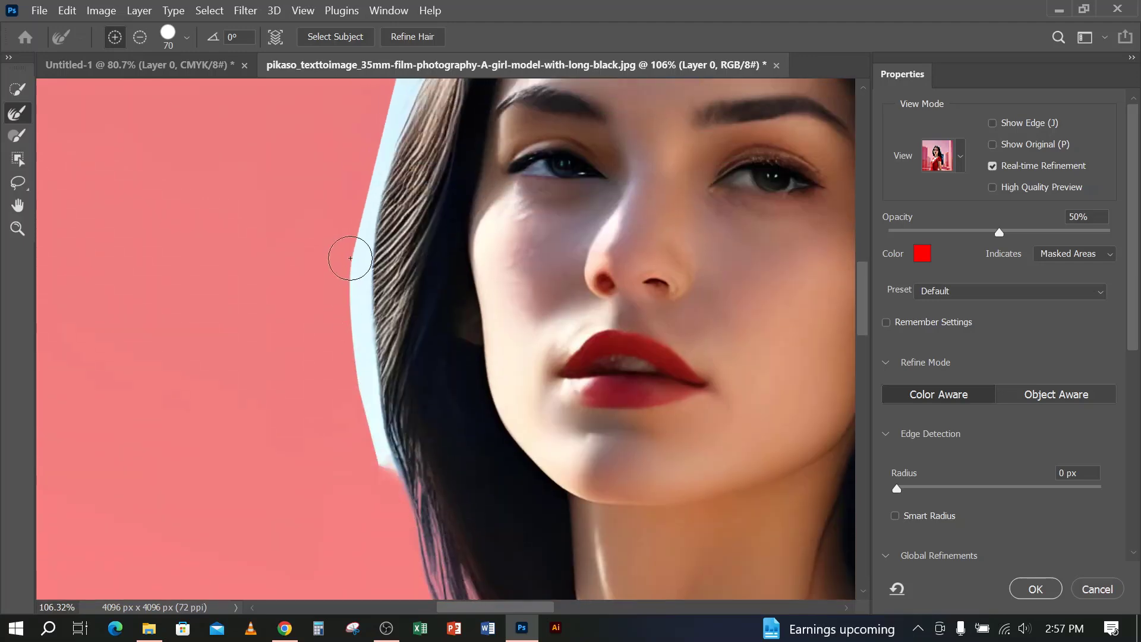
key(bracketright)
mouse_move(356, 262)
mouse_down()
mouse_move(391, 458)
mouse_move(371, 343)
mouse_up()
scroll(371, 343, up, 2)
drag(390, 209, 361, 403)
scroll(361, 404, up, 2)
mouse_move(454, 158)
mouse_down()
mouse_move(465, 184)
mouse_move(408, 273)
mouse_up()
scroll(439, 394, up, 2)
Refine the hair edge from the left-hand temple over the crown to the right-hand side of the head
key(space)
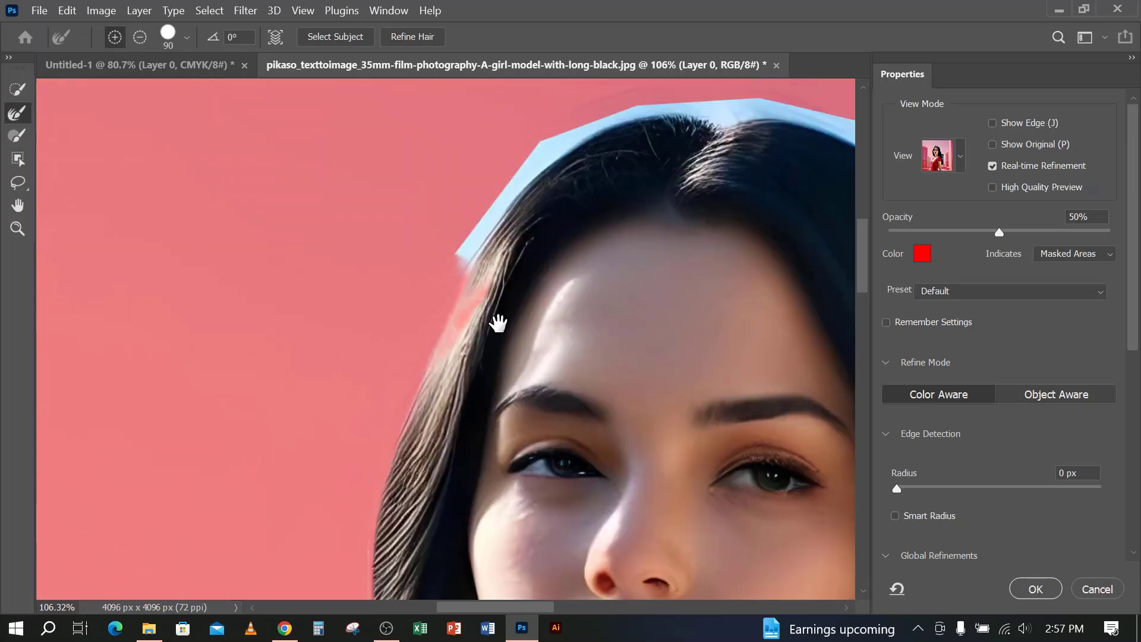
drag(497, 323, 328, 389)
drag(380, 224, 300, 312)
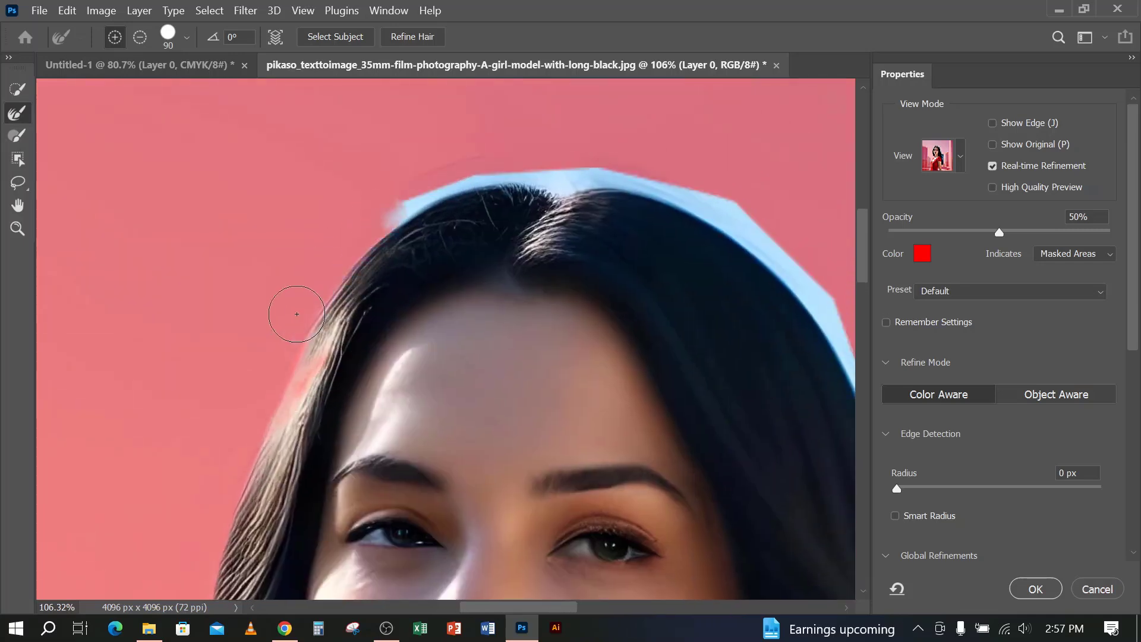
mouse_move(394, 213)
mouse_down()
mouse_move(462, 185)
mouse_move(569, 183)
mouse_up()
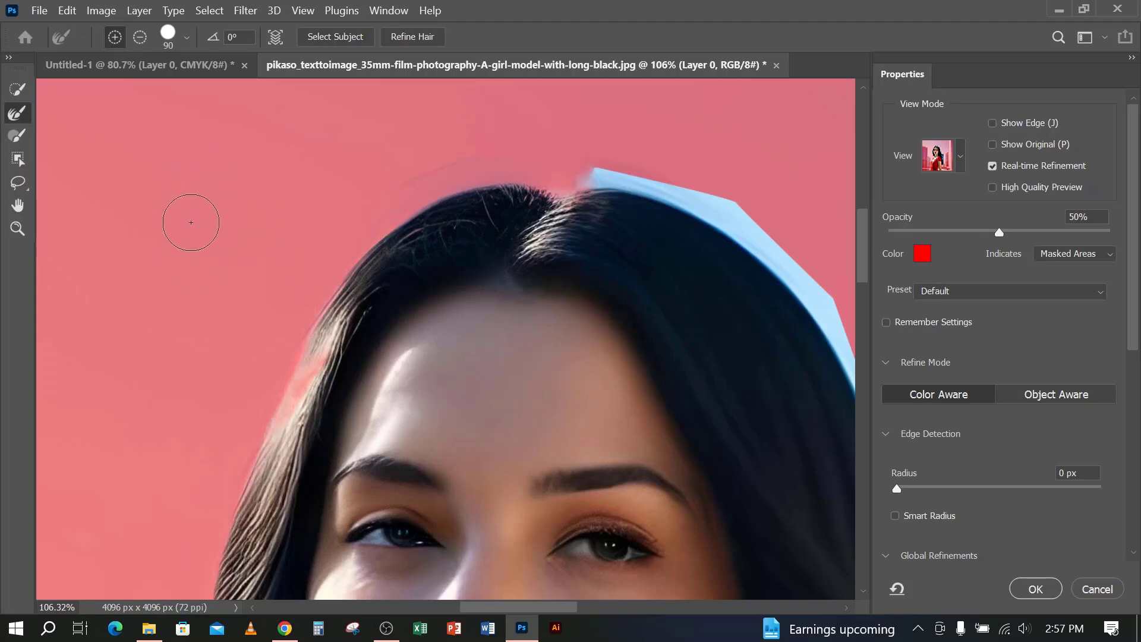
drag(548, 285, 332, 277)
mouse_move(391, 170)
mouse_down()
mouse_move(519, 204)
mouse_move(609, 288)
mouse_up()
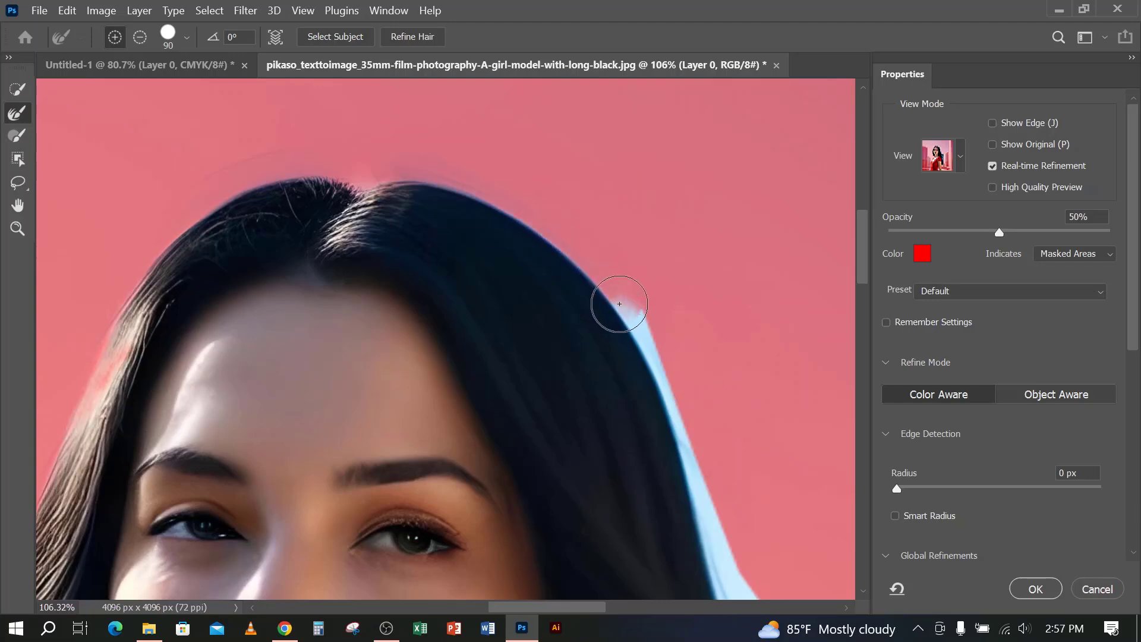
Refine the right-hand hair edge down from the crown and along the windblown lock above the shoulder
scroll(615, 312, down, 4)
mouse_move(639, 158)
mouse_down()
mouse_move(627, 158)
mouse_move(654, 189)
mouse_move(722, 418)
mouse_move(716, 446)
mouse_move(581, 403)
mouse_move(458, 186)
mouse_move(538, 272)
mouse_move(508, 216)
mouse_up()
mouse_move(589, 287)
mouse_down()
mouse_move(561, 298)
mouse_move(526, 287)
mouse_move(586, 358)
mouse_move(528, 285)
mouse_move(530, 266)
mouse_move(525, 275)
mouse_move(551, 319)
mouse_move(547, 336)
mouse_move(635, 473)
mouse_move(468, 377)
mouse_move(438, 279)
mouse_move(582, 378)
mouse_up()
key(space)
mouse_move(490, 359)
mouse_down()
mouse_move(533, 394)
mouse_move(554, 450)
mouse_up()
mouse_move(388, 369)
mouse_down()
mouse_move(473, 448)
mouse_move(542, 482)
mouse_up()
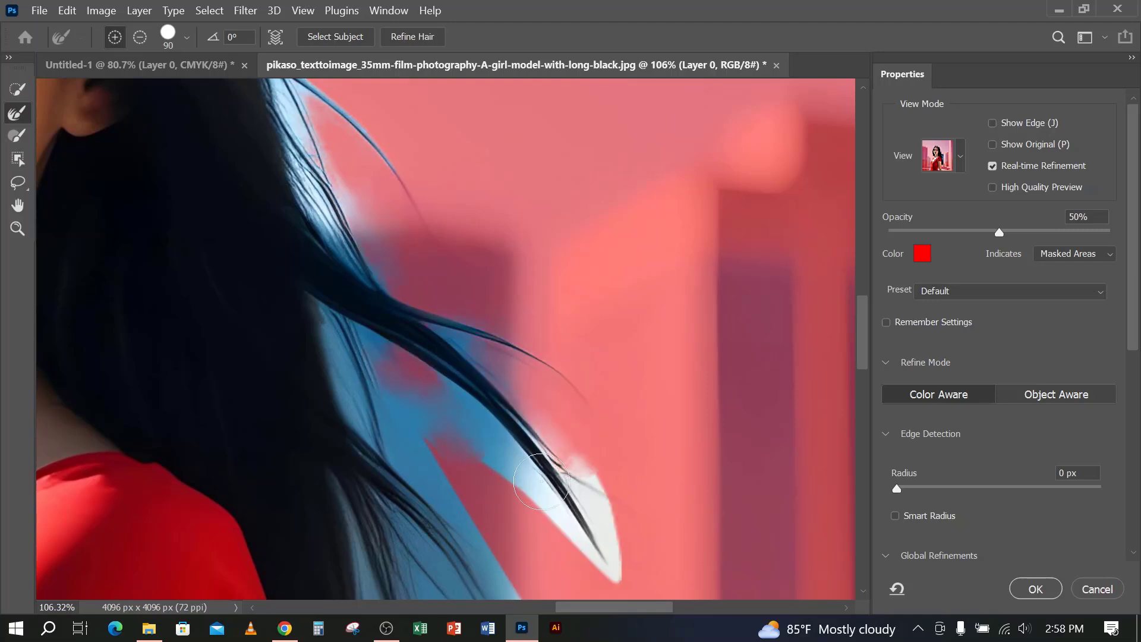
Refine the windblown lock's tip, the background gap beneath it and the thin flyaway strands above it
scroll(538, 417, down, 5)
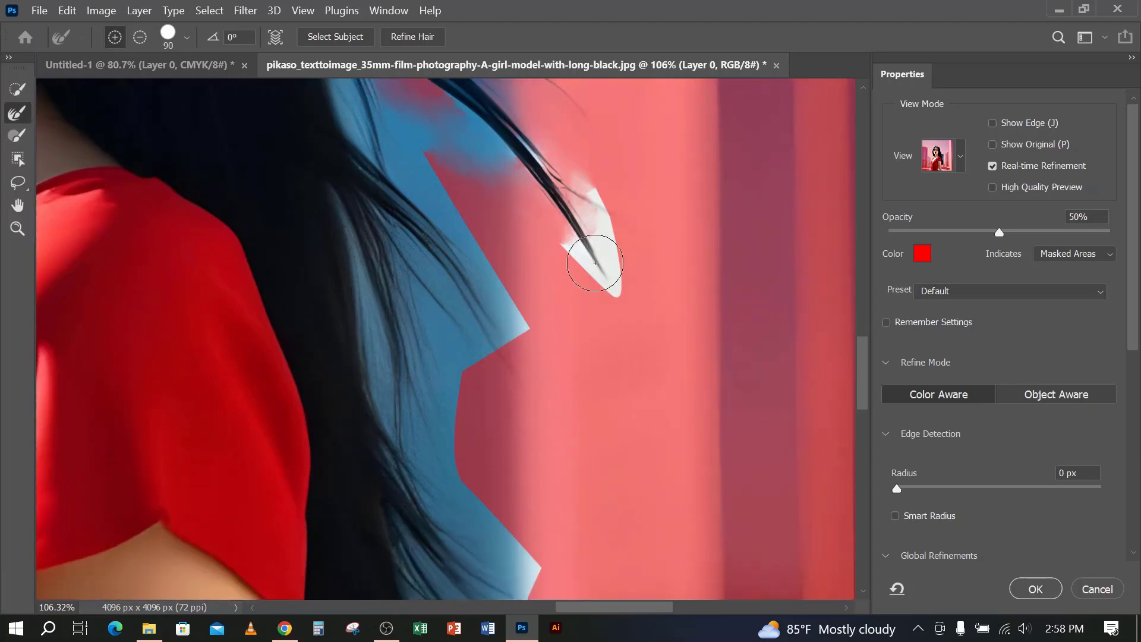
mouse_move(594, 212)
mouse_down()
mouse_move(619, 282)
mouse_move(543, 216)
mouse_up()
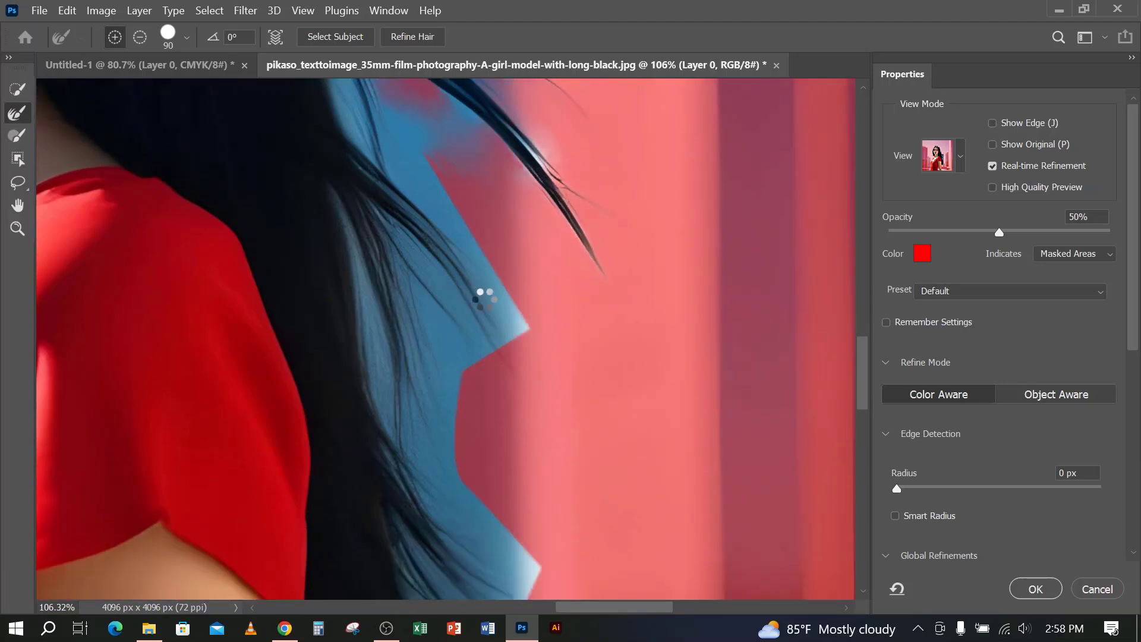
scroll(475, 297, up, 2)
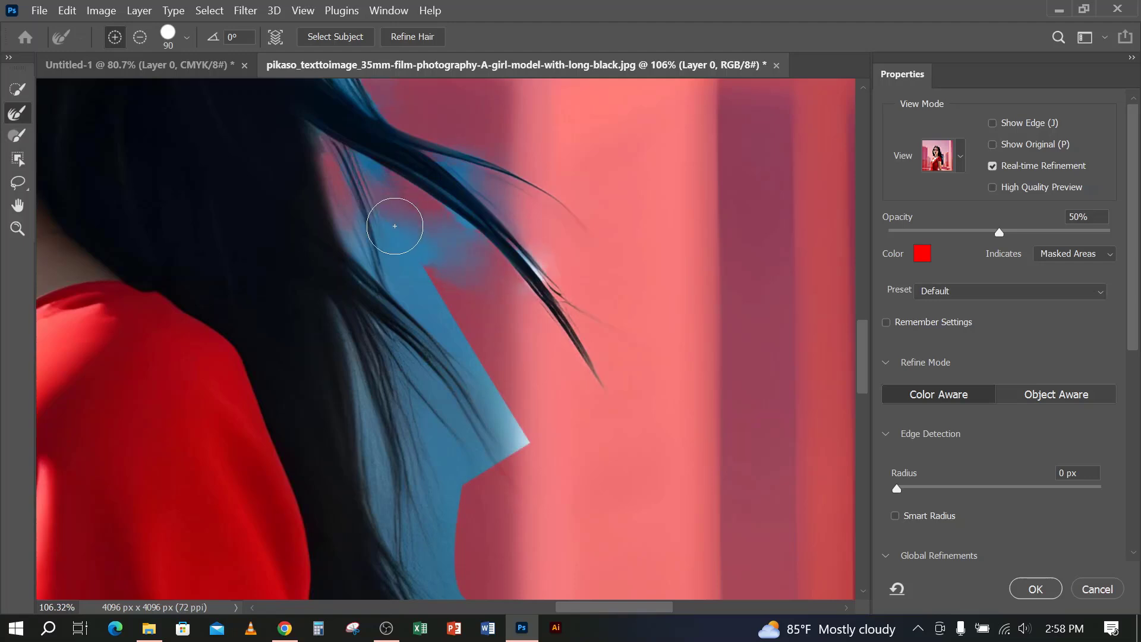
mouse_move(395, 225)
mouse_down()
mouse_move(432, 321)
mouse_move(514, 452)
mouse_up()
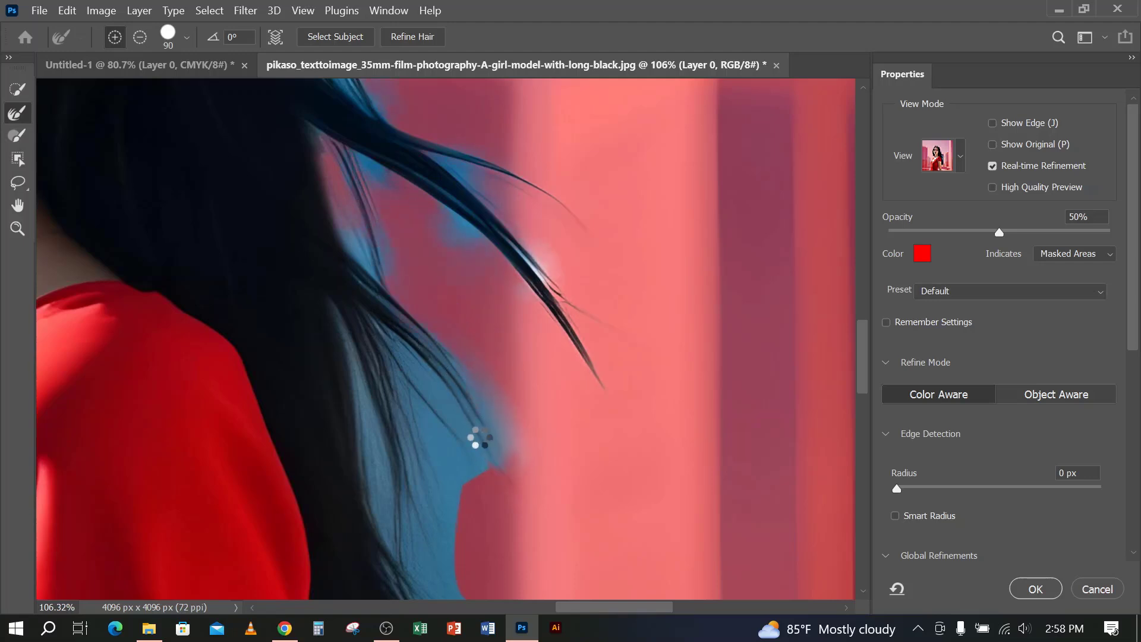
scroll(309, 334, up, 5)
mouse_move(286, 205)
mouse_down()
mouse_move(296, 263)
mouse_move(360, 411)
mouse_up()
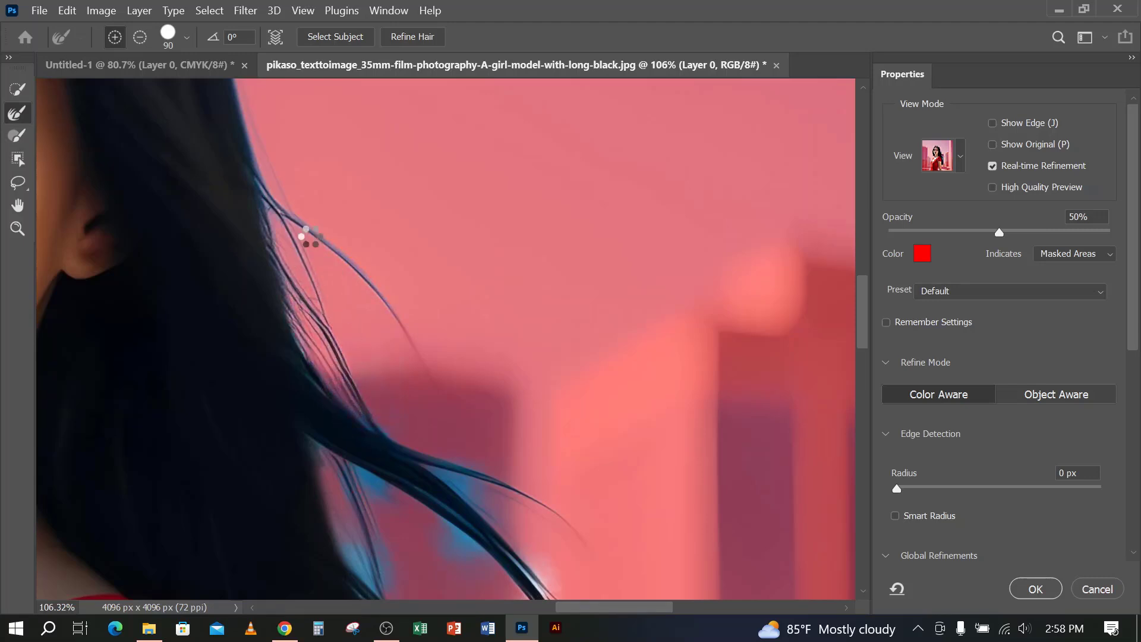
drag(370, 290, 413, 360)
Brush over the leftover blue background beneath the windblown lock and around the strands beside the red sleeve
scroll(416, 365, down, 5)
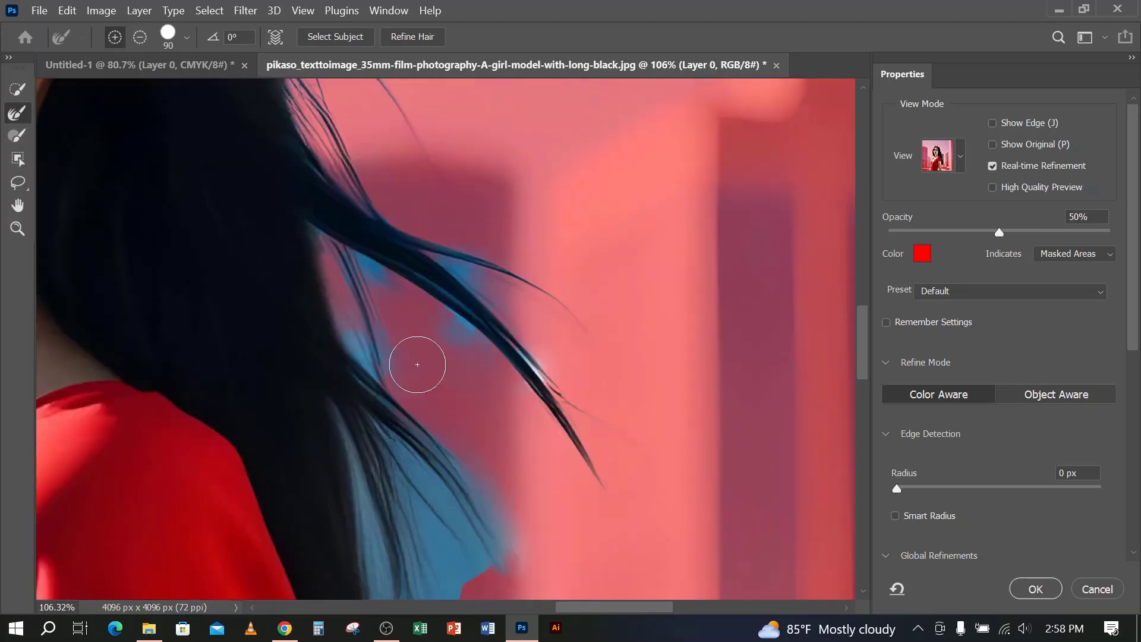
mouse_move(401, 170)
mouse_down()
mouse_move(440, 186)
mouse_move(502, 247)
mouse_up()
drag(350, 199, 390, 280)
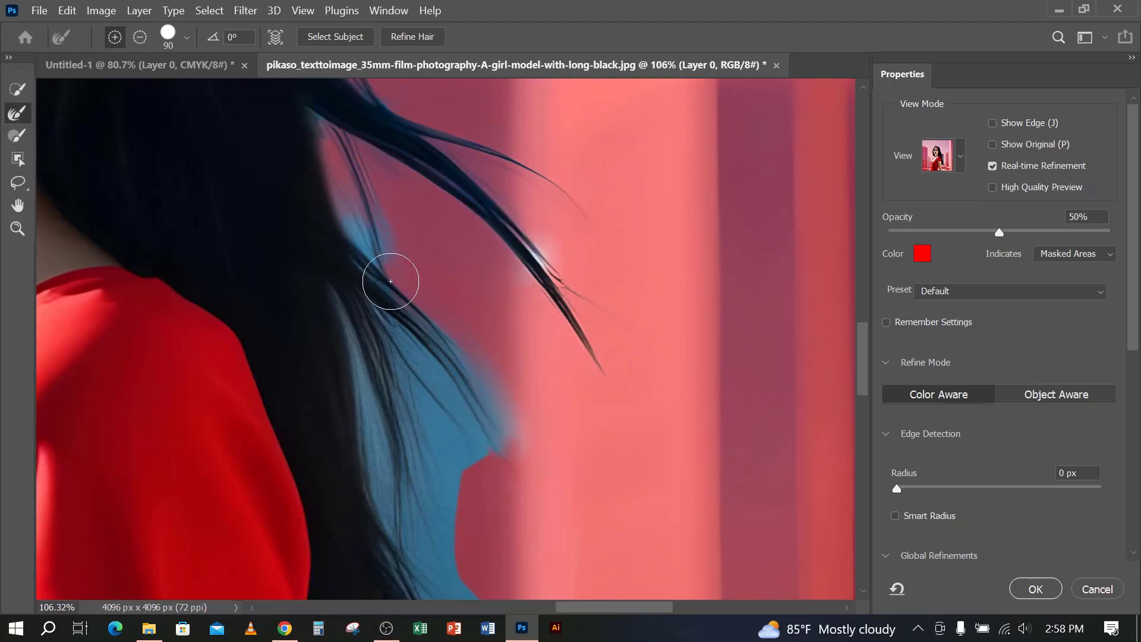
scroll(553, 243, down, 2)
drag(396, 222, 502, 351)
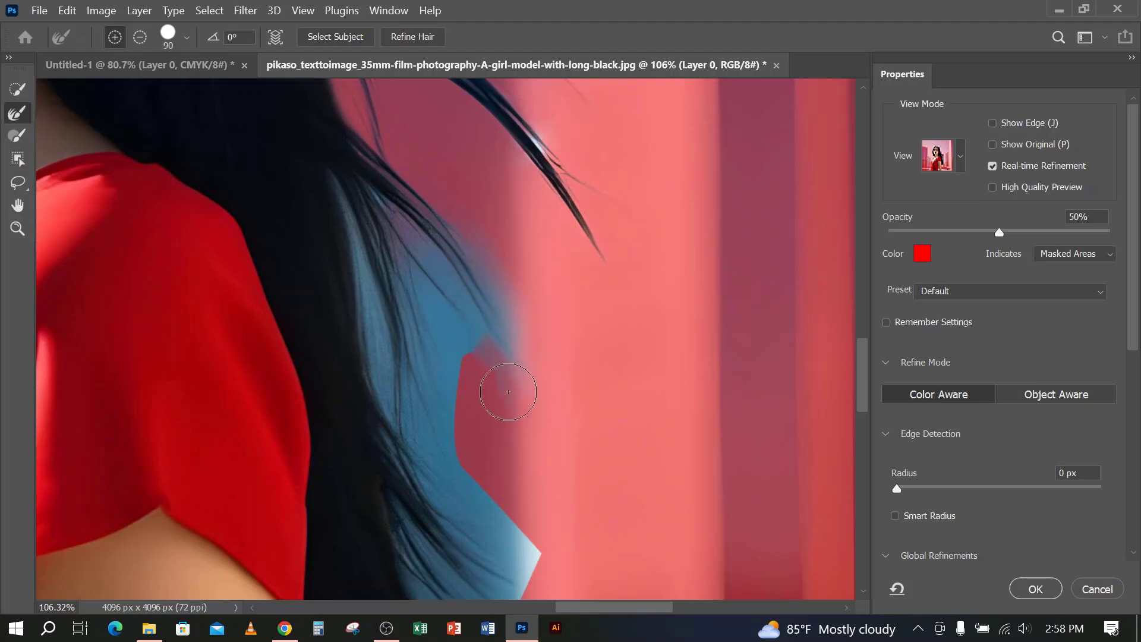
scroll(504, 382, down, 1)
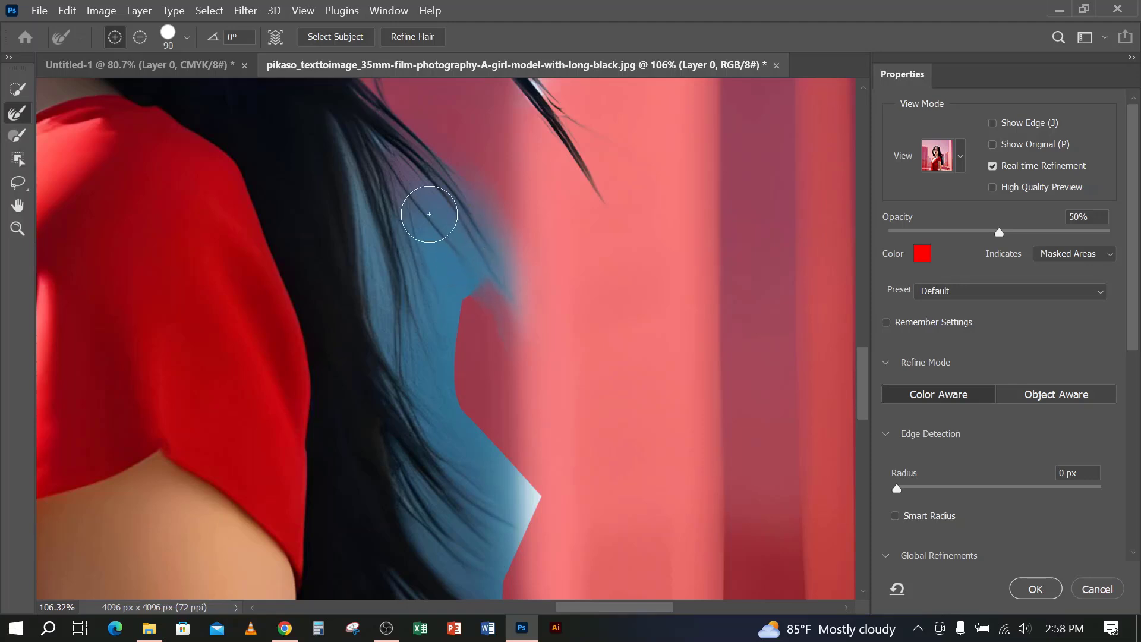
mouse_move(417, 176)
mouse_down()
mouse_move(497, 278)
mouse_move(491, 294)
mouse_move(487, 277)
mouse_move(454, 309)
mouse_move(480, 281)
mouse_move(425, 187)
mouse_up()
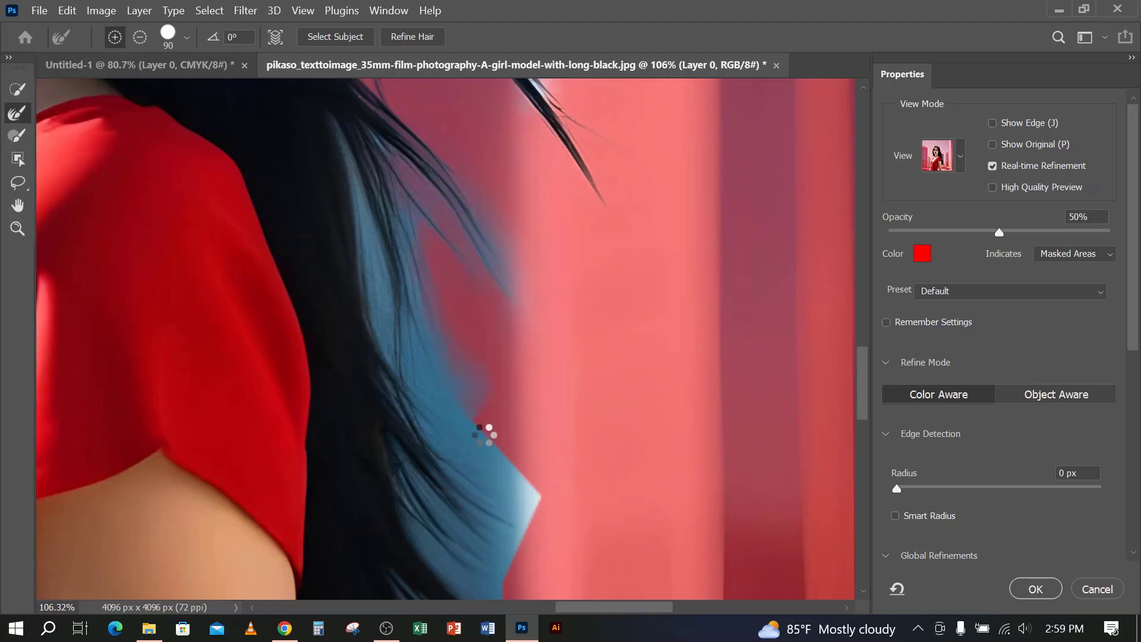
Refine the outer hair edge from beside the sleeve down to the hair tips next to the arm
scroll(451, 368, down, 2)
drag(506, 411, 516, 463)
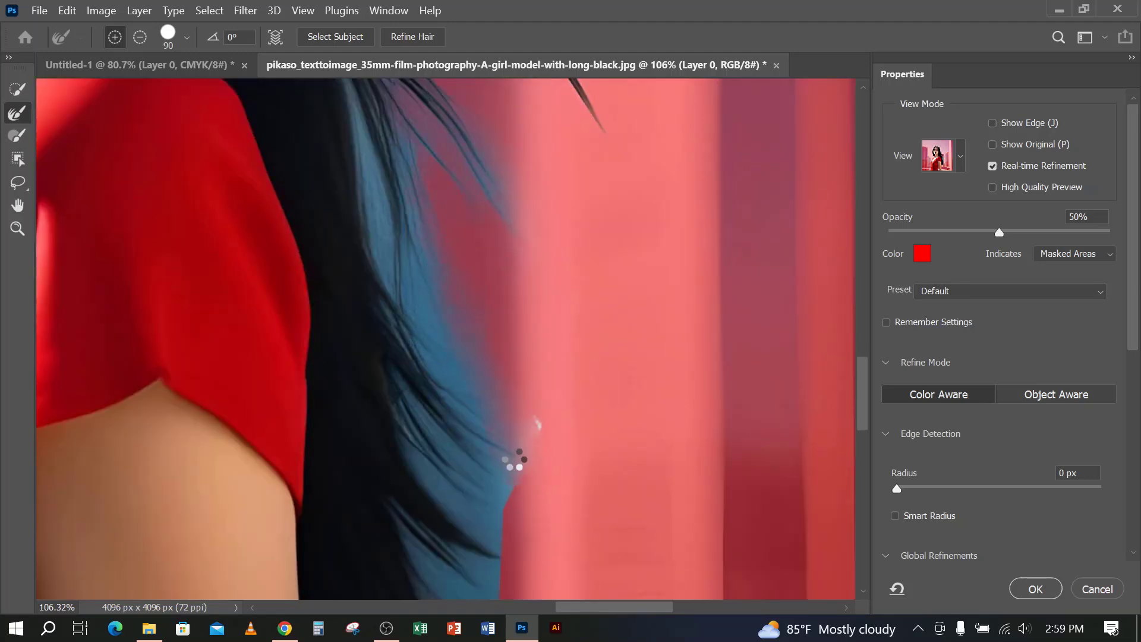
scroll(504, 443, down, 5)
mouse_move(498, 411)
mouse_down()
mouse_move(480, 251)
mouse_move(494, 368)
mouse_move(483, 425)
mouse_move(456, 356)
mouse_up()
mouse_move(429, 478)
mouse_down()
mouse_move(335, 525)
mouse_move(336, 481)
mouse_move(351, 500)
mouse_move(428, 476)
mouse_up()
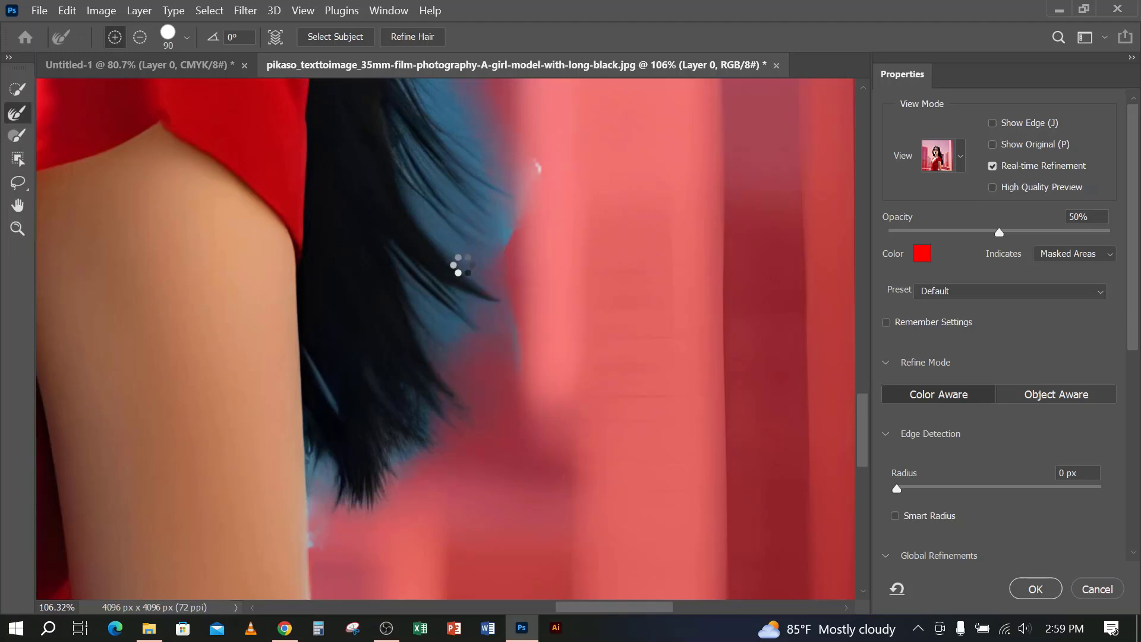
Brush away the blue background left between the hair strands beside the sleeve's lower edge
scroll(454, 304, down, 2)
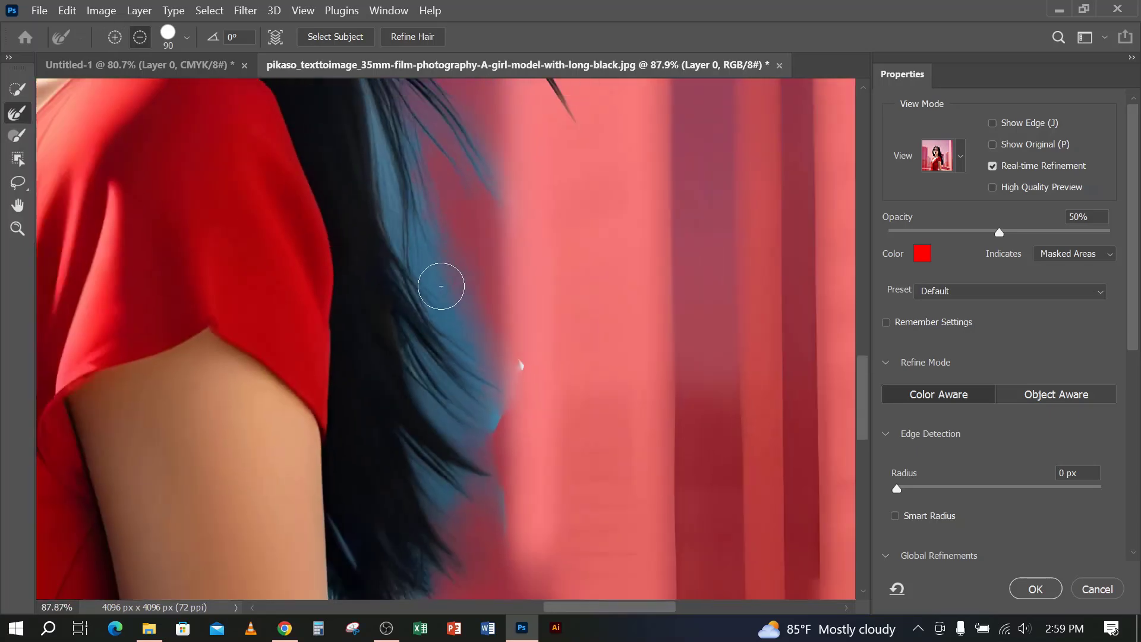
scroll(442, 287, down, 2)
scroll(441, 288, up, 4)
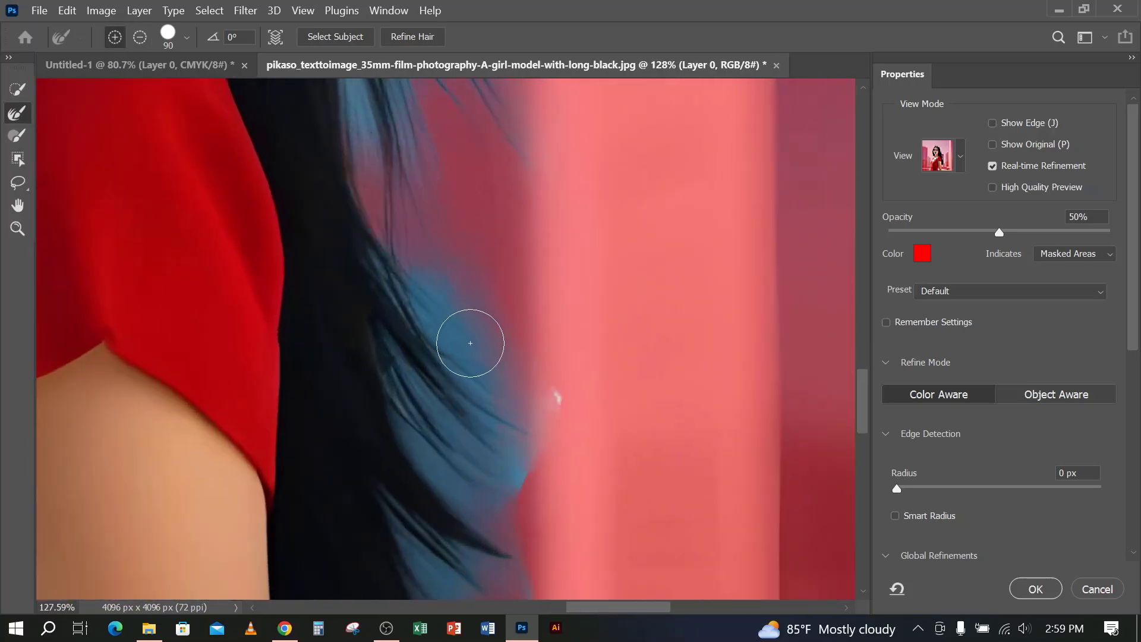
drag(470, 343, 509, 461)
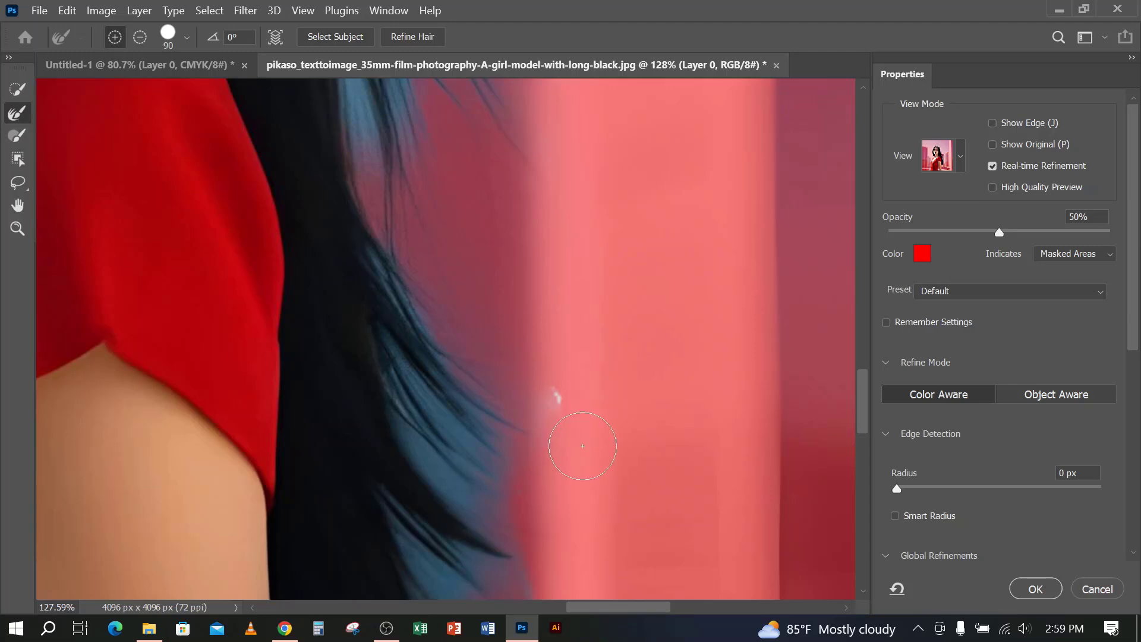
scroll(469, 392, down, 3)
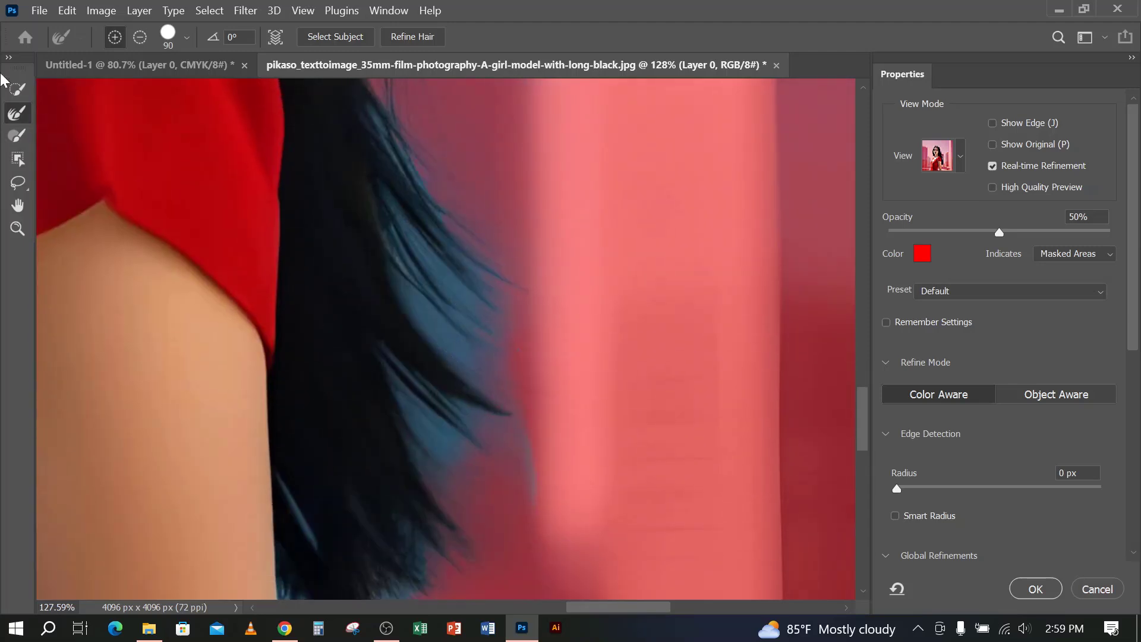
Enlarge the Refine Edge Brush to 200 and refine the lower hair strands and tips beside the arm
key(bracketright)
key(bracketright)
key(bracketright)
mouse_move(408, 230)
mouse_down()
mouse_move(471, 361)
mouse_move(495, 473)
mouse_move(447, 403)
mouse_up()
key(bracketright)
key(bracketright)
scroll(440, 386, down, 1)
mouse_move(418, 333)
mouse_down()
mouse_move(444, 397)
mouse_move(484, 290)
mouse_up()
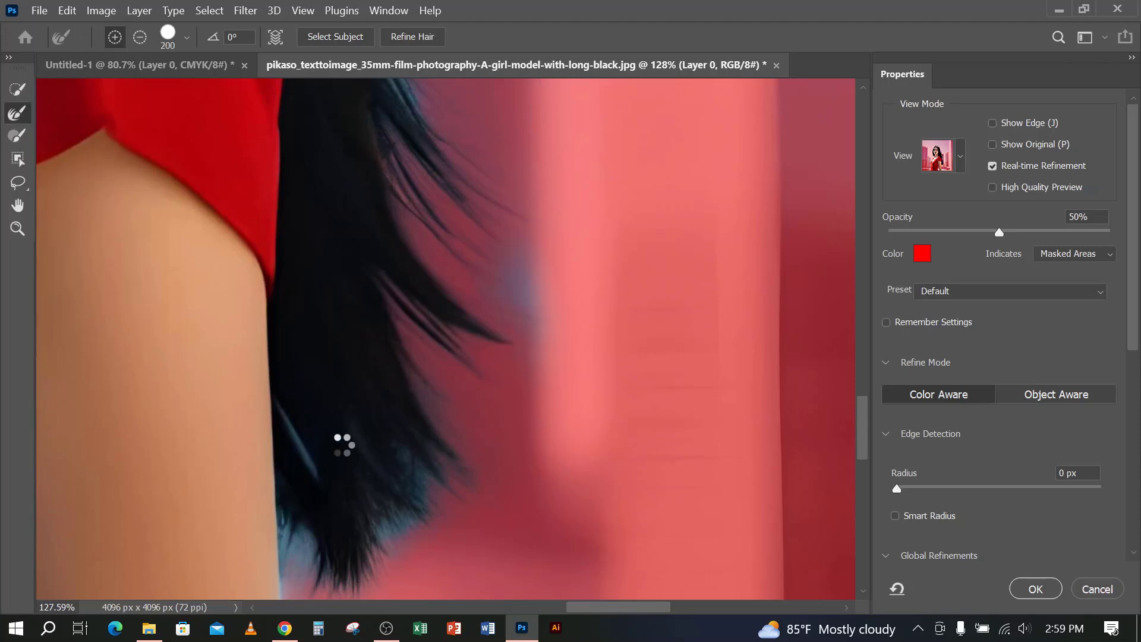
scroll(523, 268, down, 2)
mouse_move(419, 405)
mouse_down()
mouse_move(321, 453)
mouse_move(299, 430)
mouse_up()
drag(440, 343, 383, 458)
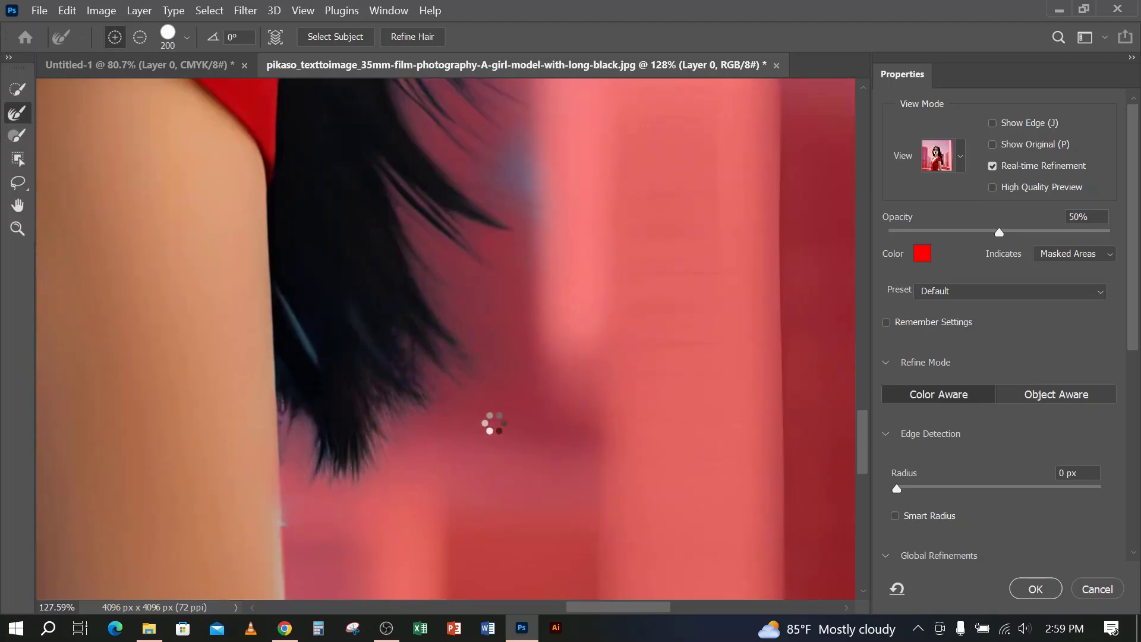
Refine the remaining blue background between the strands beneath the windblown lock
scroll(484, 357, up, 4)
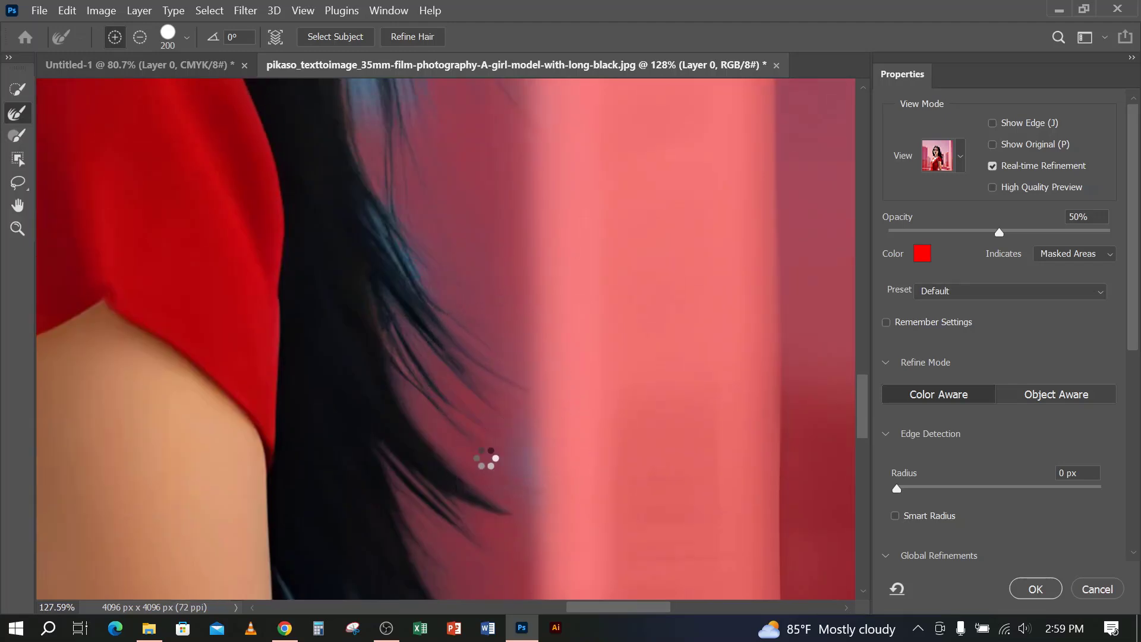
scroll(489, 459, up, 3)
scroll(399, 360, up, 2)
mouse_move(421, 285)
mouse_down()
mouse_move(363, 390)
mouse_move(344, 275)
mouse_move(340, 306)
mouse_move(383, 428)
mouse_up()
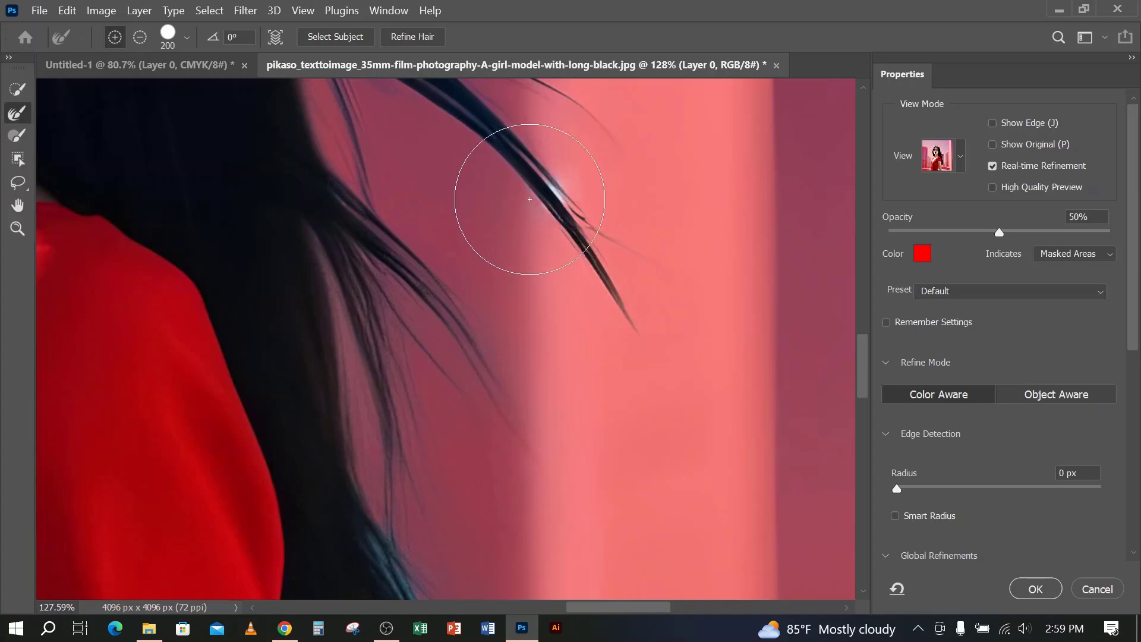
Check the refined mask around the whole woman and examine the Global Refinements settings
scroll(548, 242, down, 5)
scroll(547, 249, down, 3)
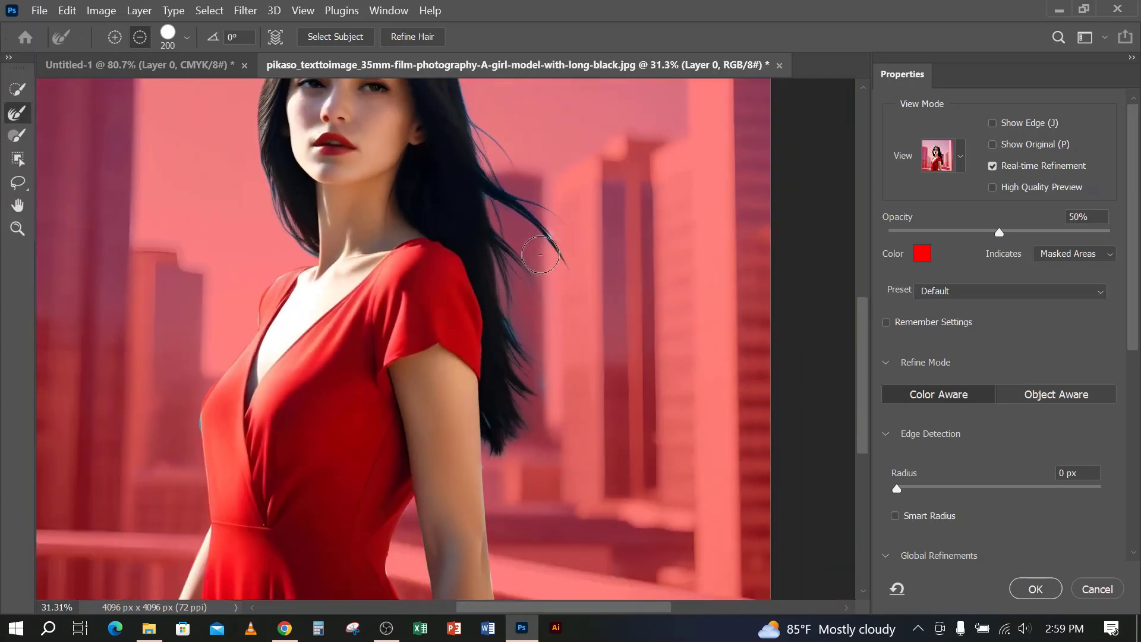
scroll(457, 304, down, 1)
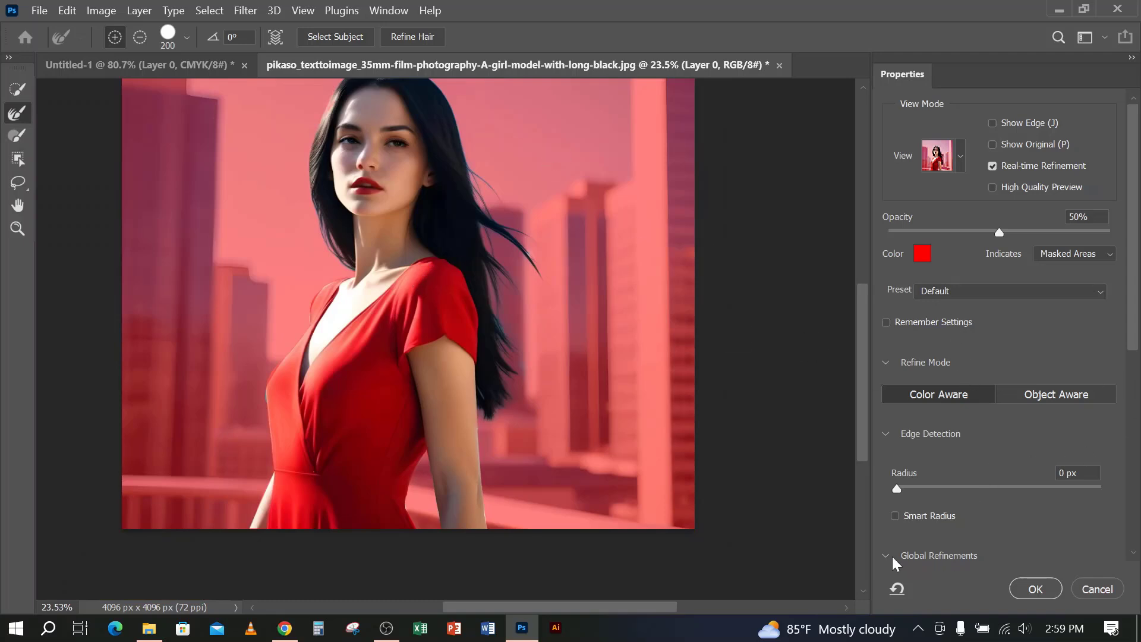
scroll(920, 546, down, 5)
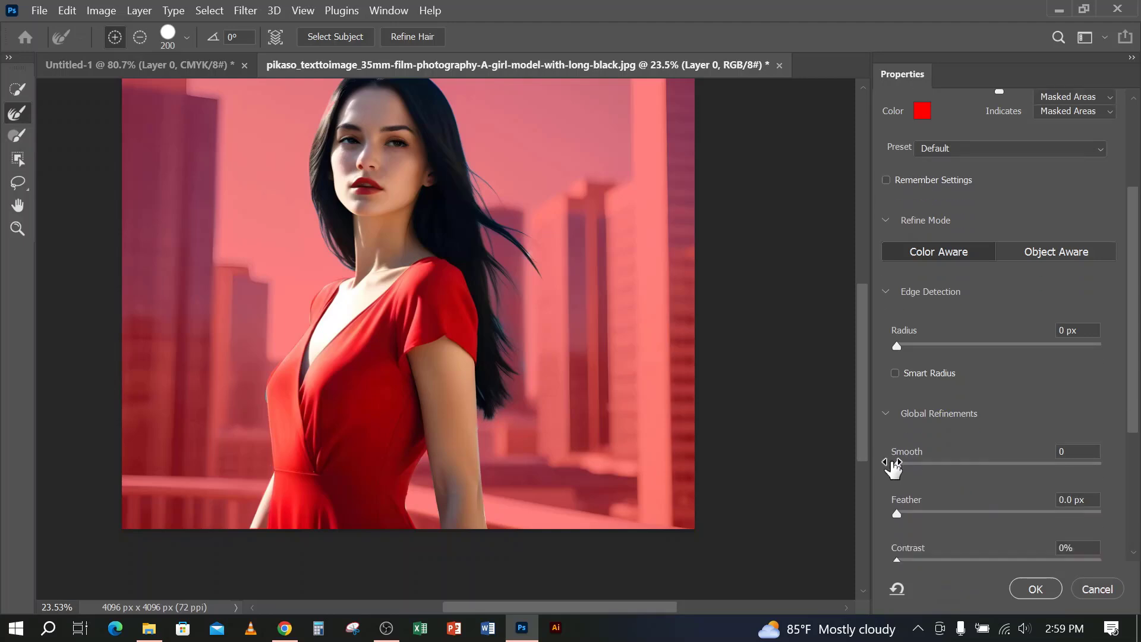
scroll(894, 468, down, 5)
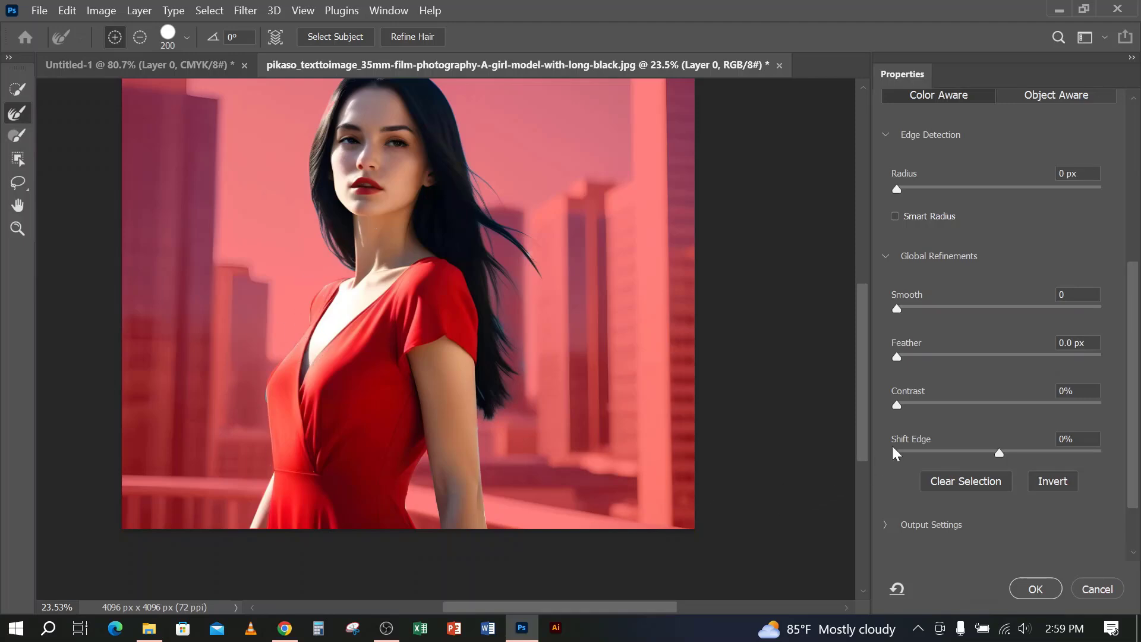
Set the mask's global refinements to Smooth 19, Feather 1.5 px, Contrast 10% and Shift Edge -10%
scroll(957, 269, up, 1)
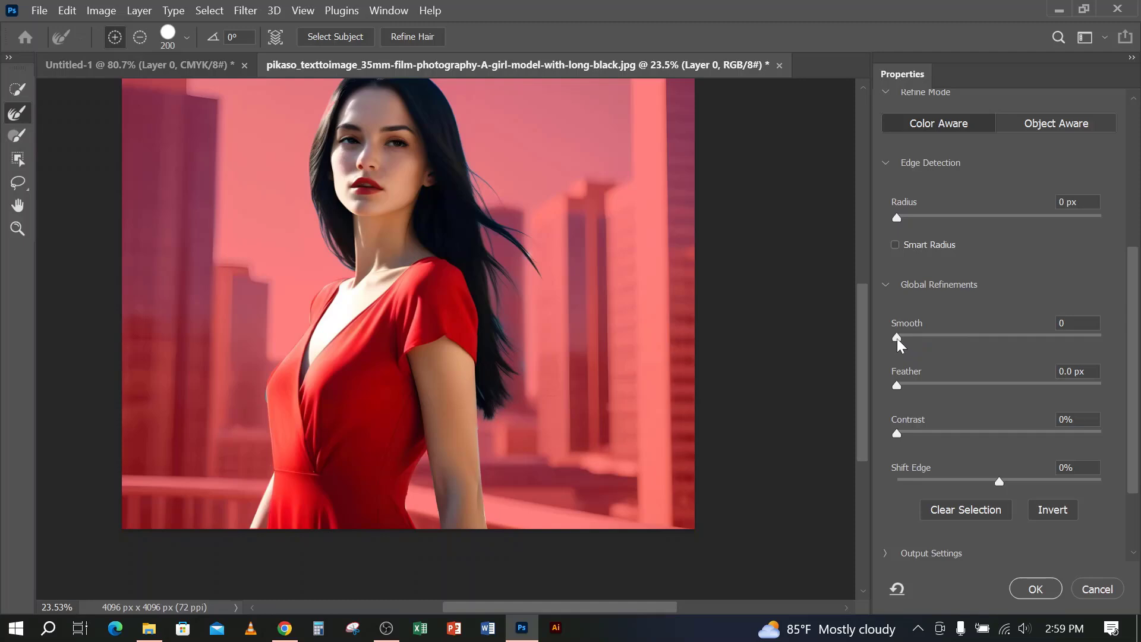
drag(910, 337, 1042, 340)
drag(898, 385, 913, 390)
drag(897, 437, 918, 433)
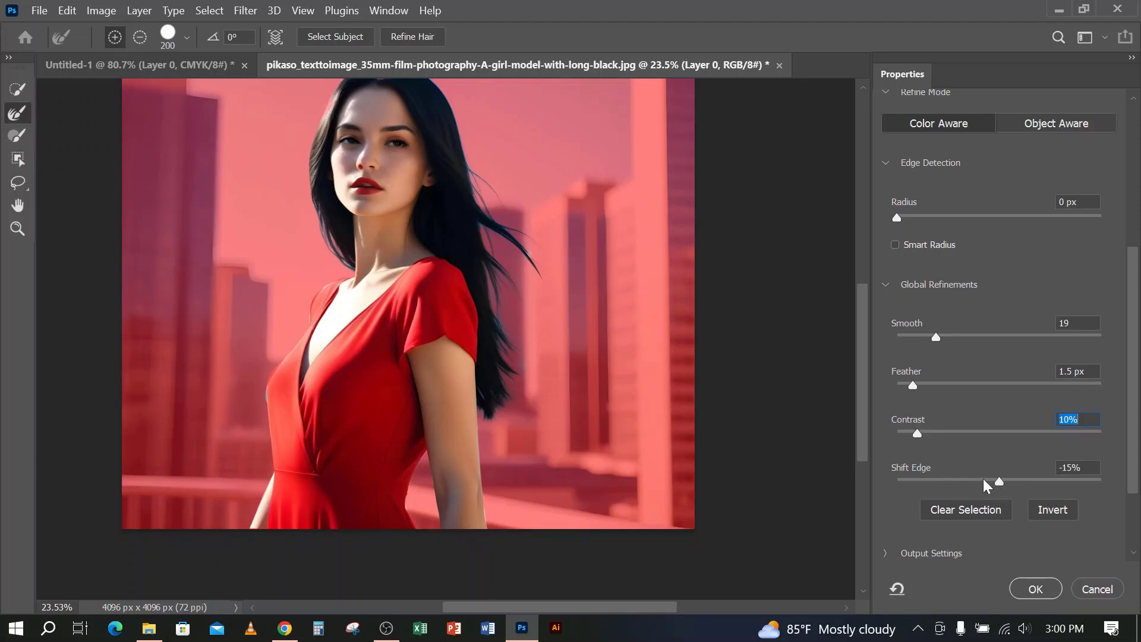
drag(985, 480, 989, 481)
Set the refined selection to output to a New Layer and apply Select and Mask
scroll(905, 500, down, 3)
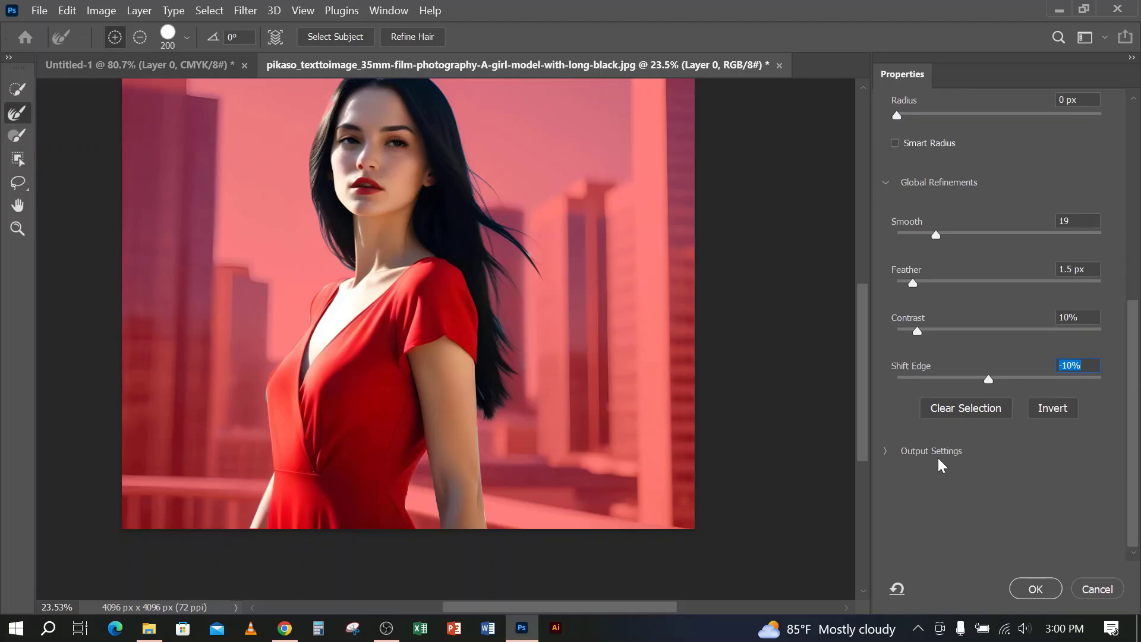
click(885, 452)
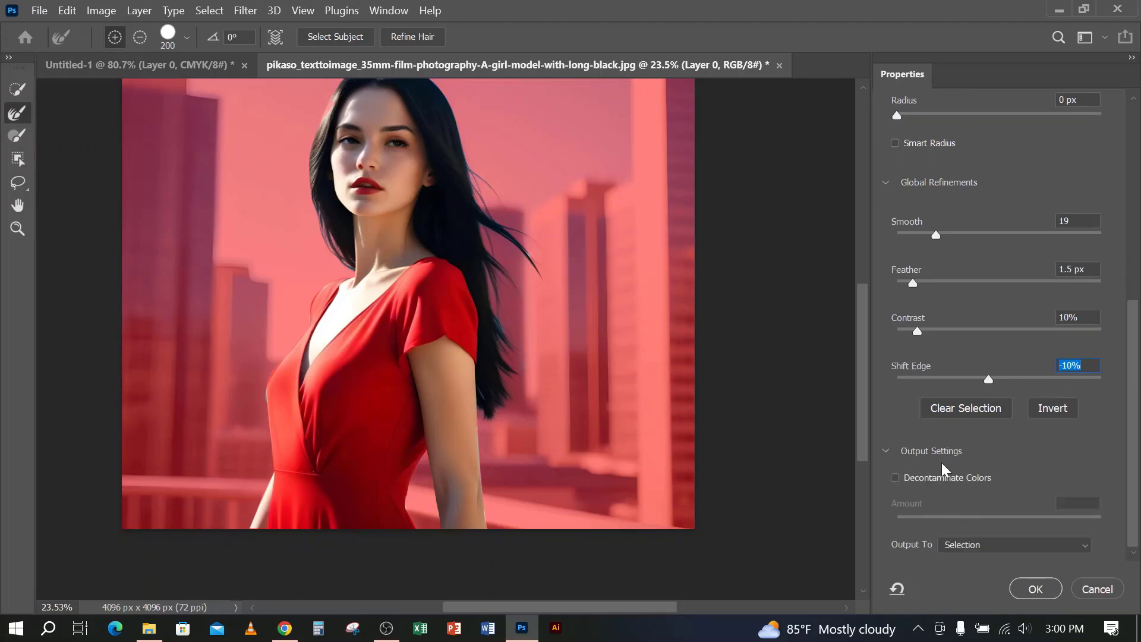
click(985, 544)
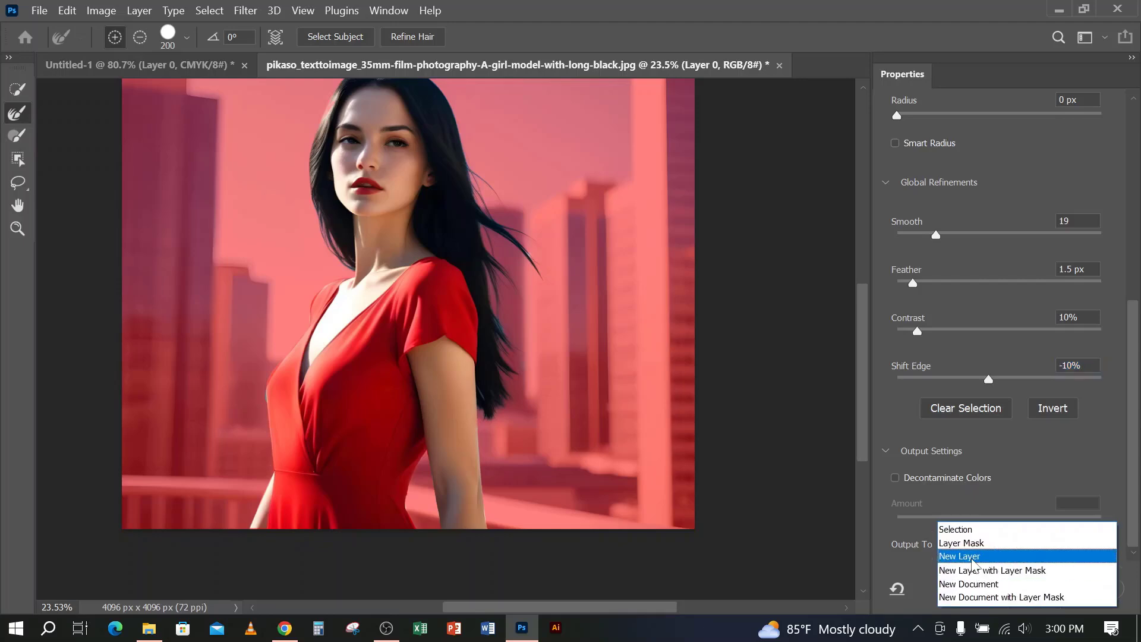
click(965, 557)
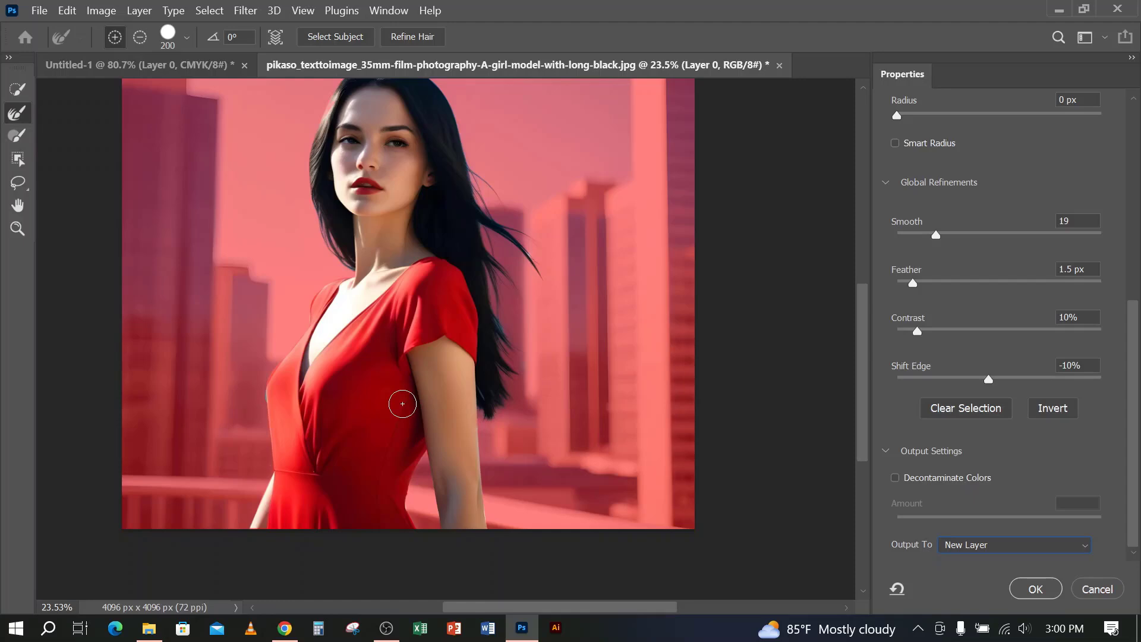
click(1004, 545)
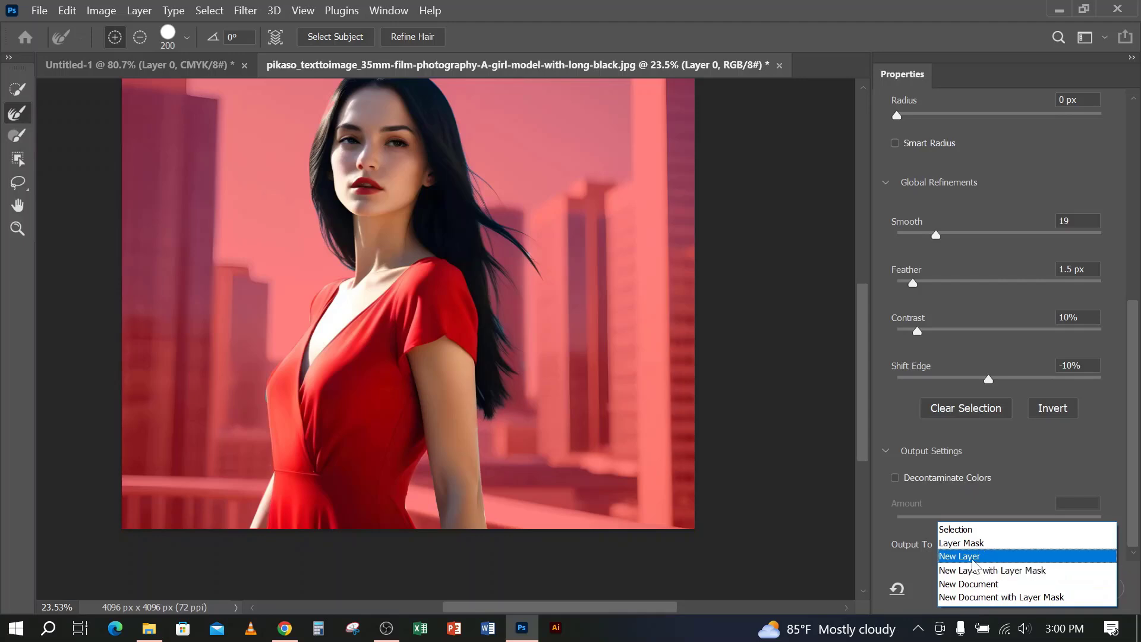
click(974, 557)
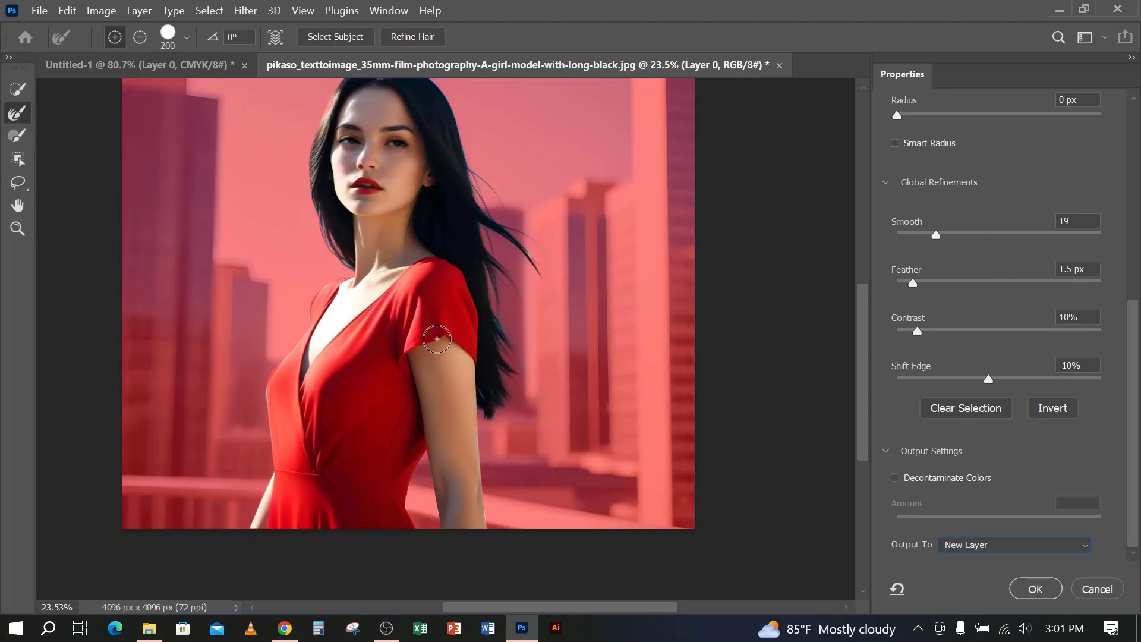
click(1036, 589)
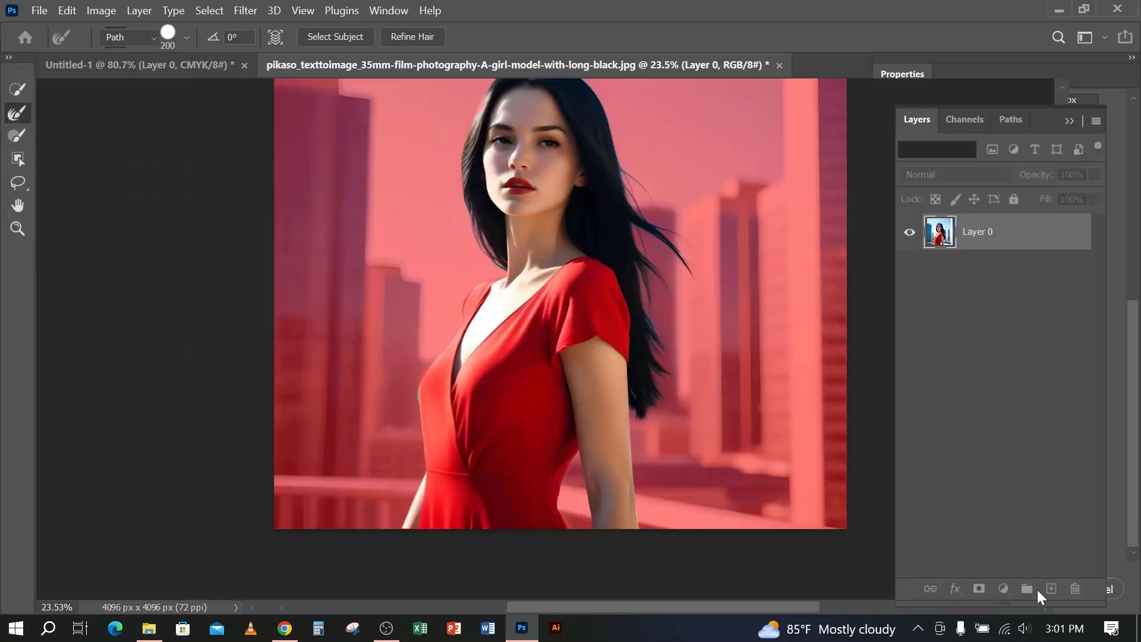
scroll(692, 370, down, 1)
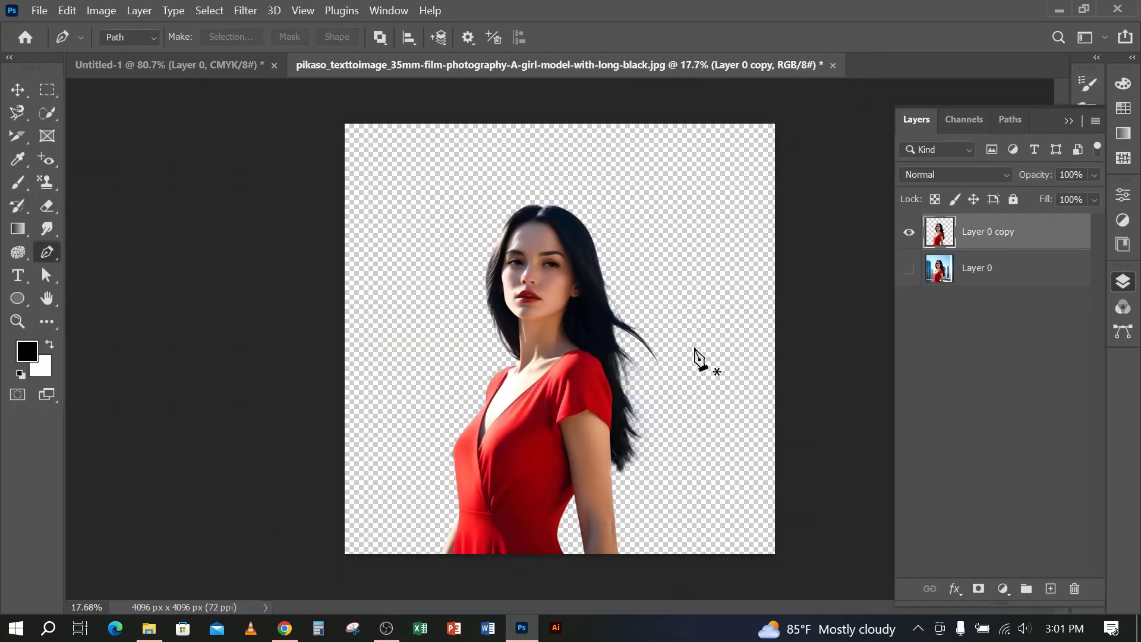
Select the original photo layer and set the background colour to blue 002fb5
click(1015, 270)
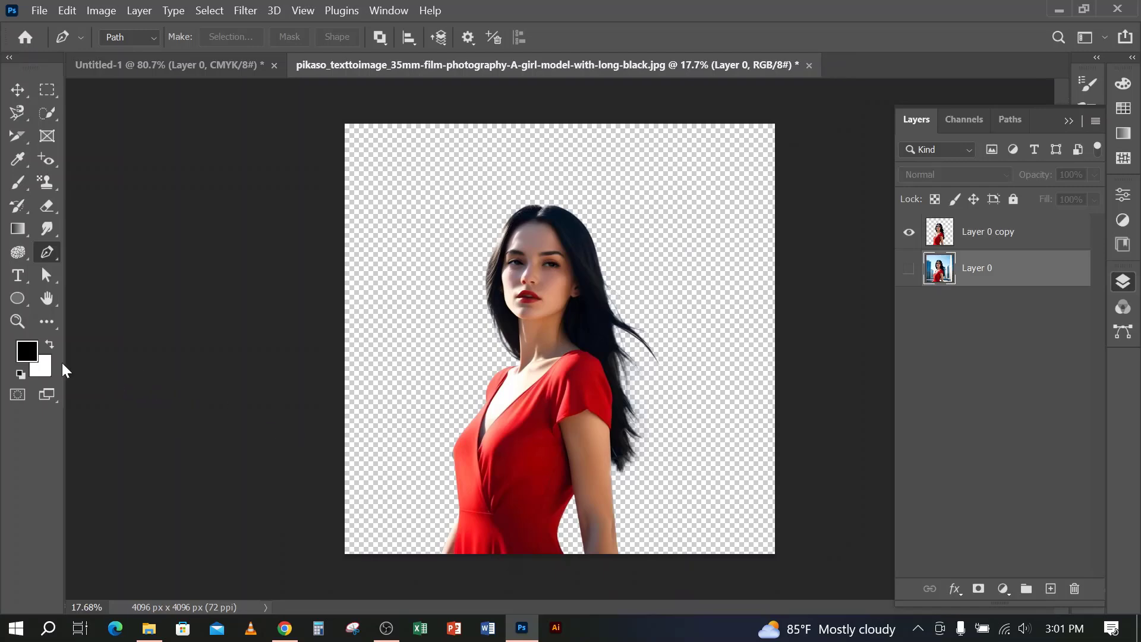
click(43, 366)
drag(816, 184, 815, 142)
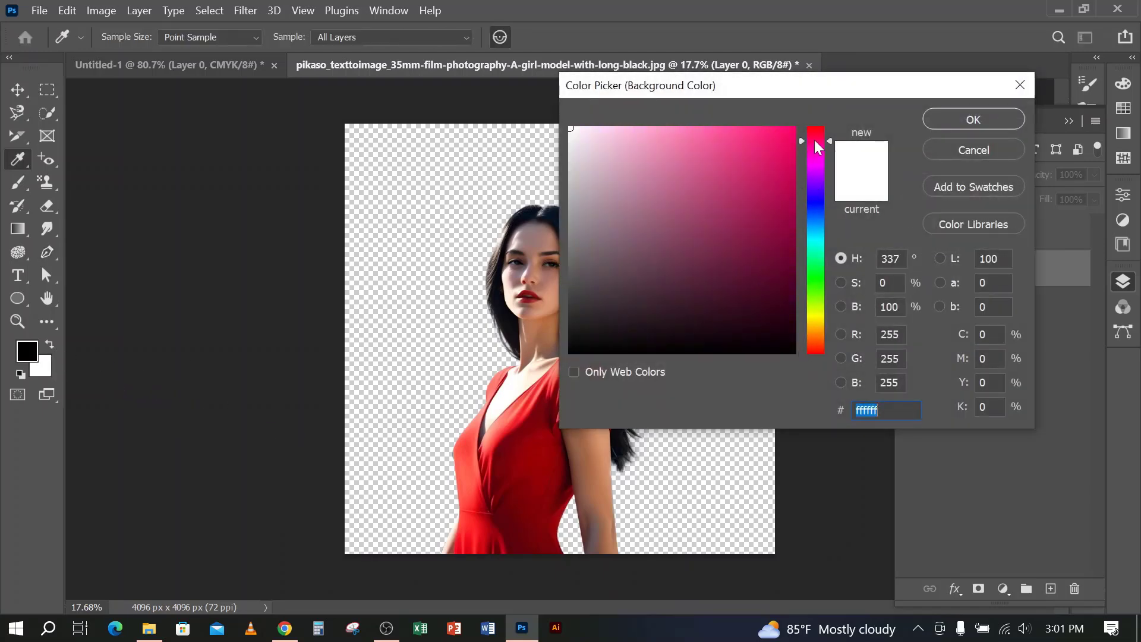
mouse_move(816, 188)
mouse_down()
mouse_move(816, 212)
mouse_move(814, 193)
mouse_up()
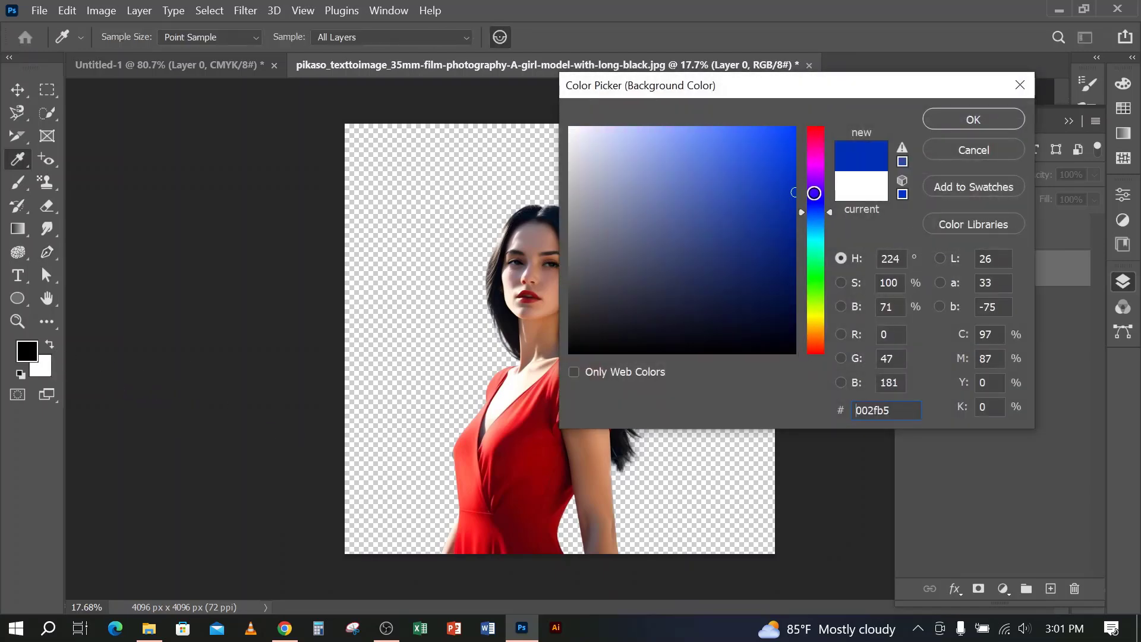
click(958, 124)
key(p)
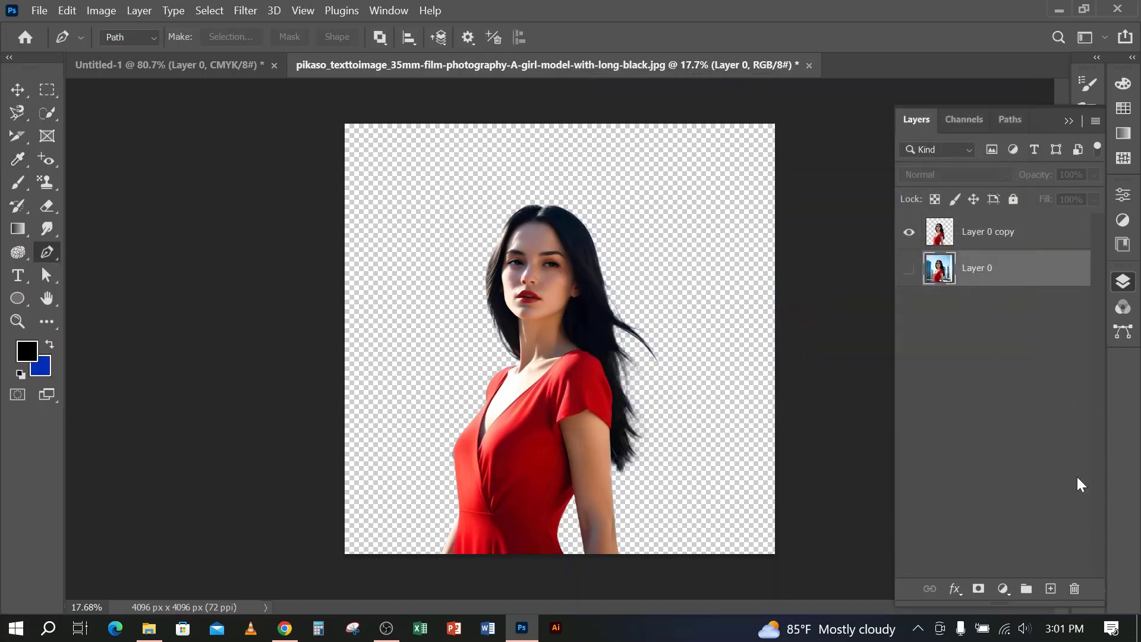
Add a new layer beneath the woman's cutout, fill it with the black foreground colour and inspect the hair edges against it
click(1051, 589)
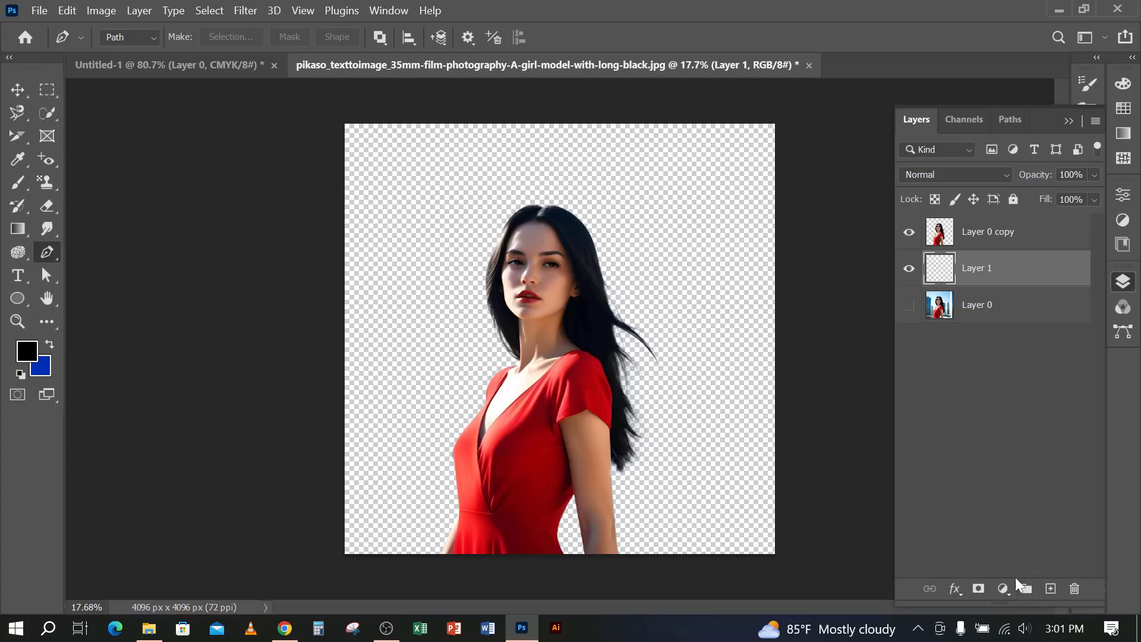
key(alt+BackSpace)
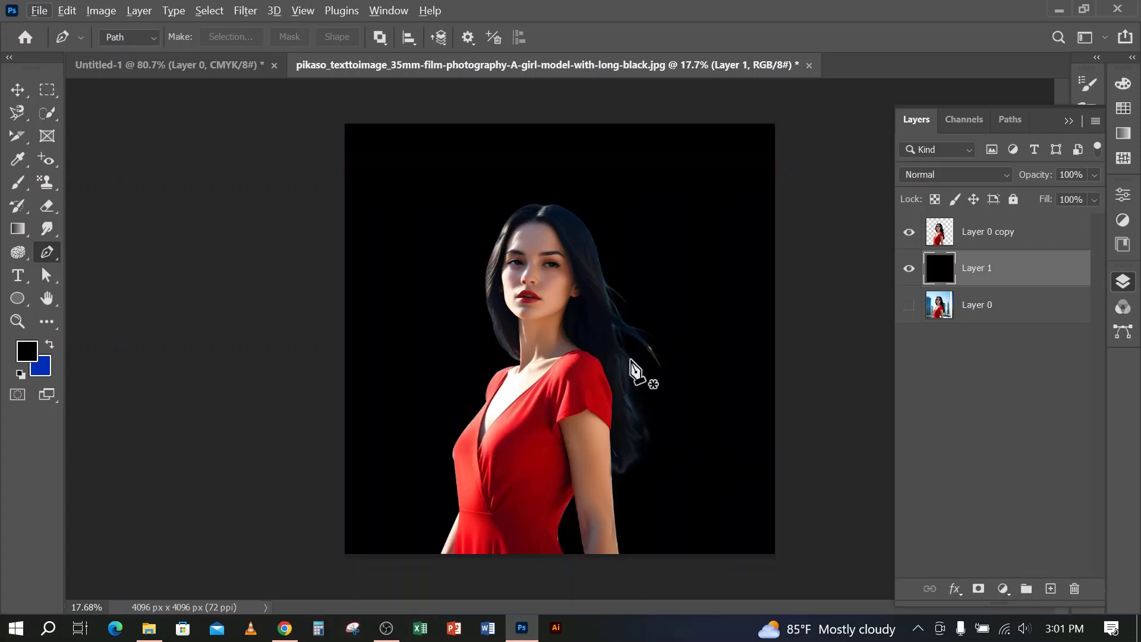
scroll(637, 294, up, 3)
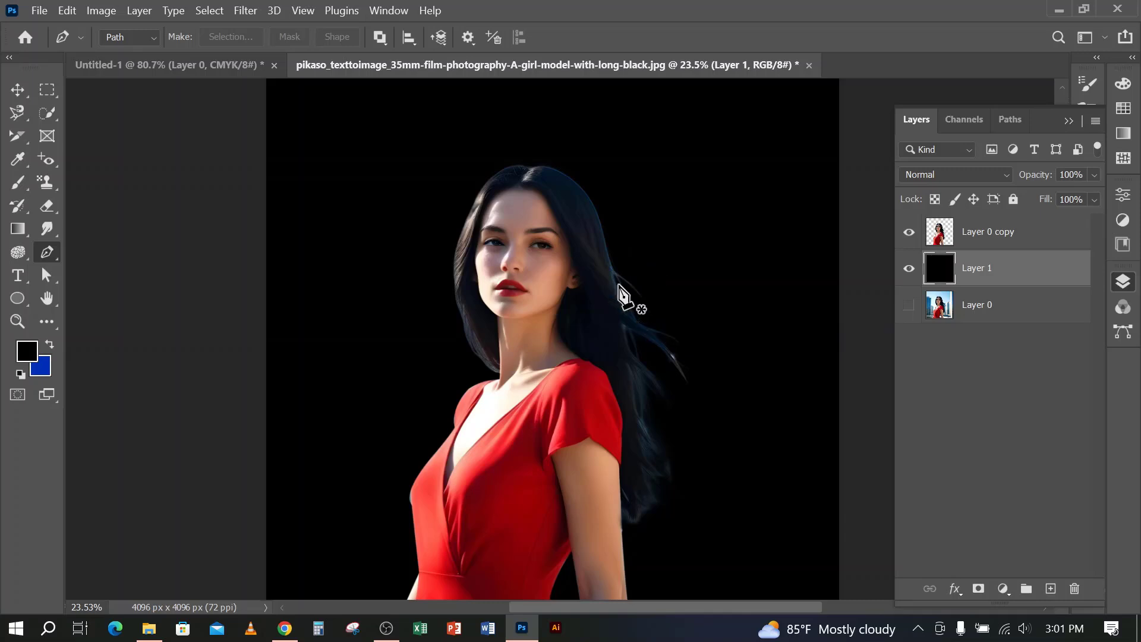
scroll(616, 223, up, 3)
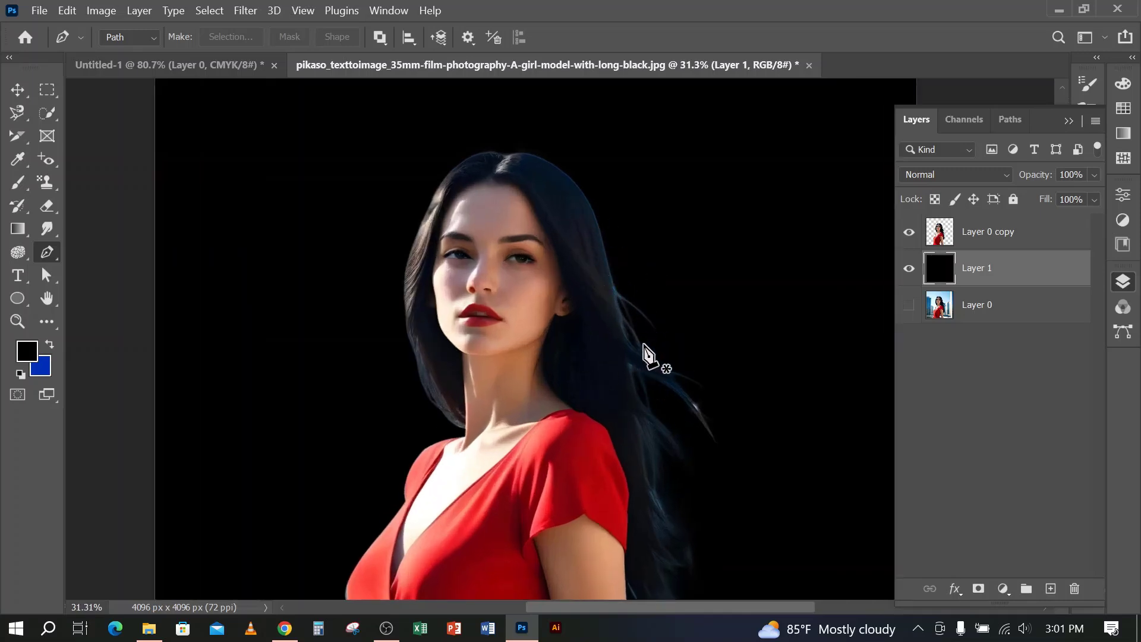
scroll(663, 381, down, 3)
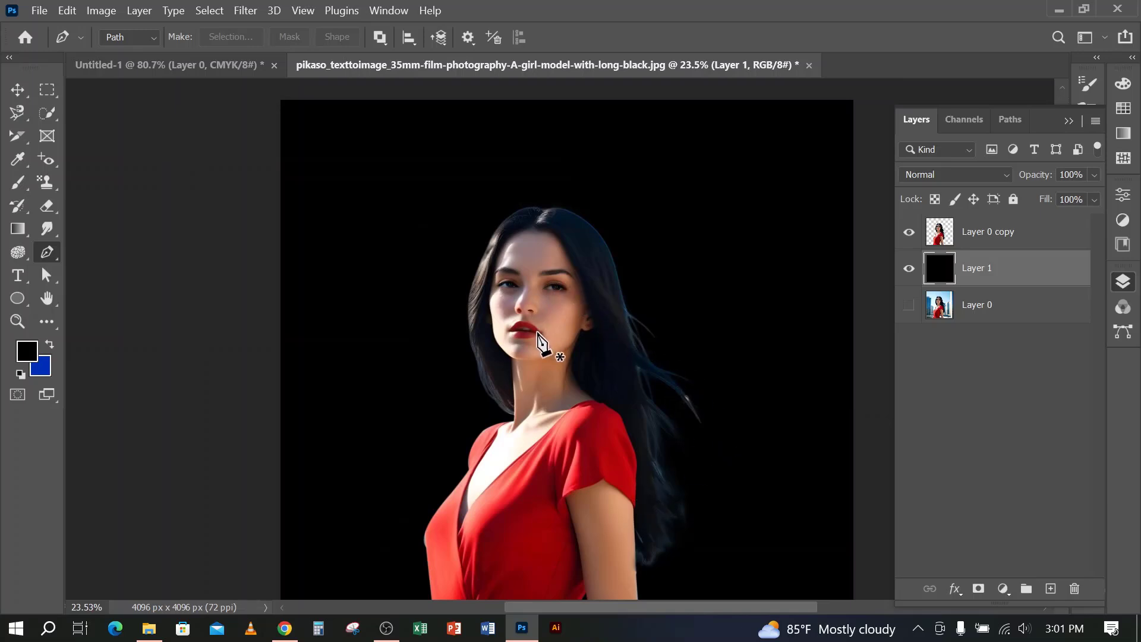
scroll(780, 438, down, 1)
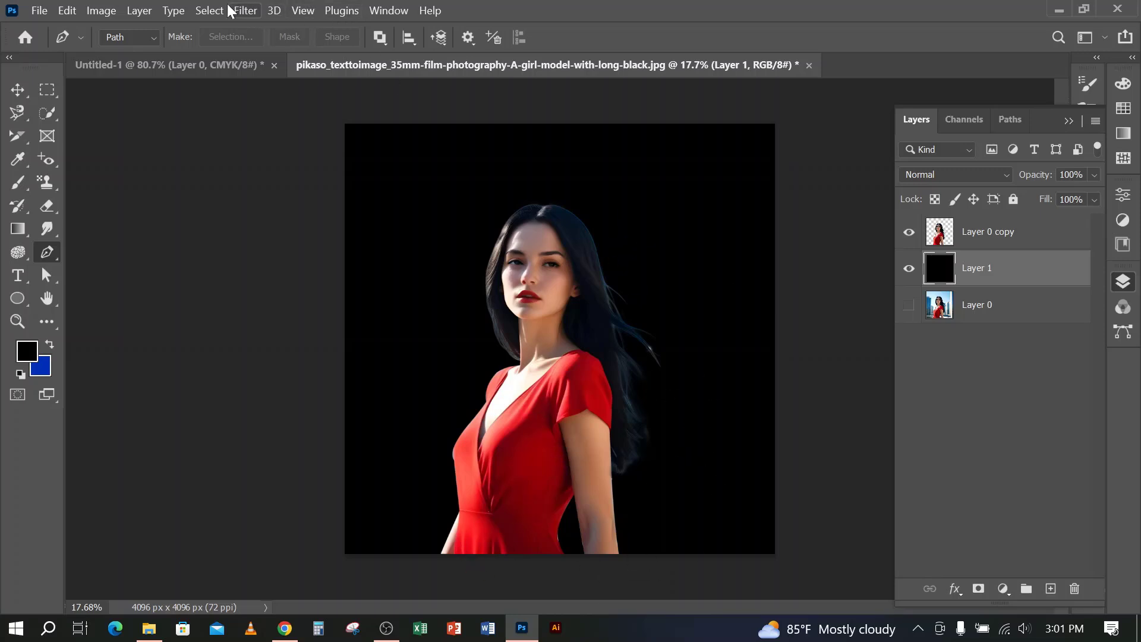
click(211, 10)
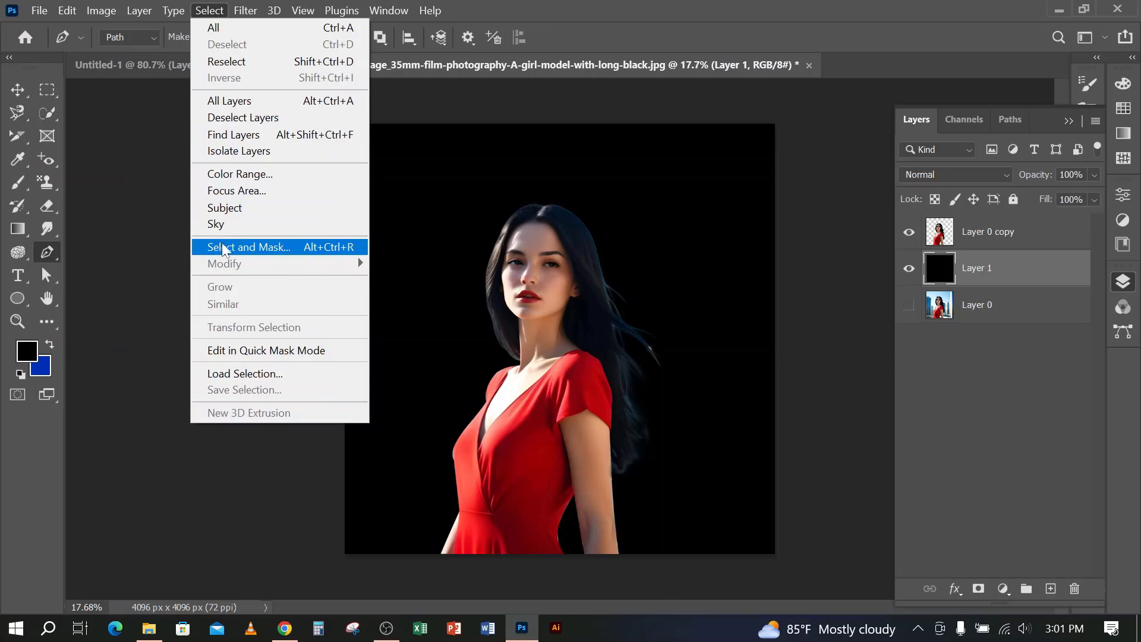
click(667, 3)
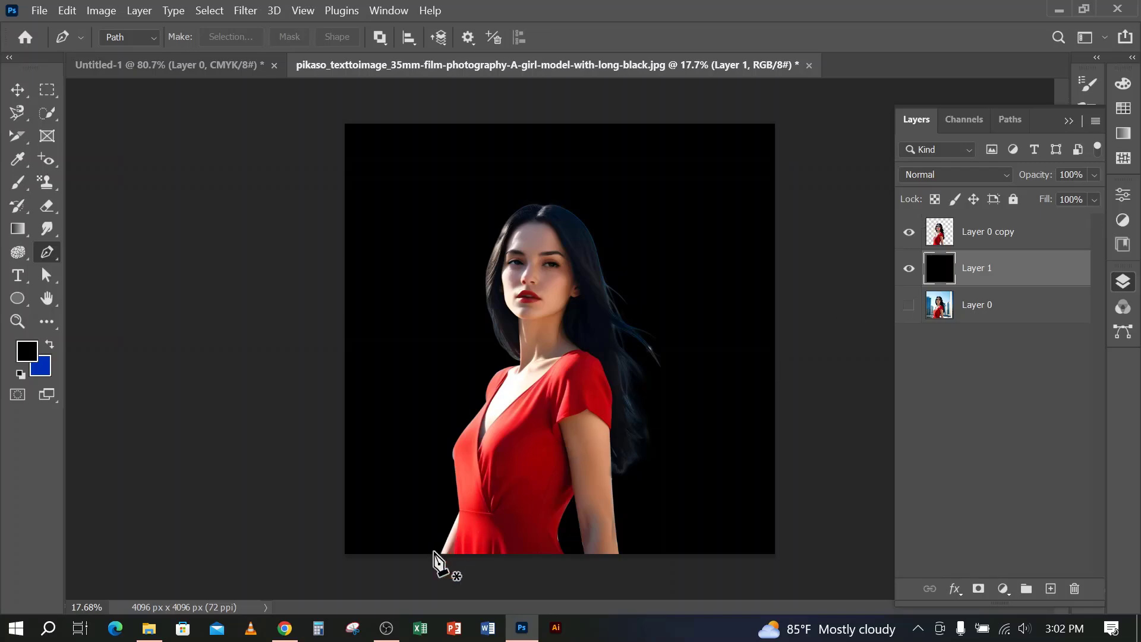
click(386, 629)
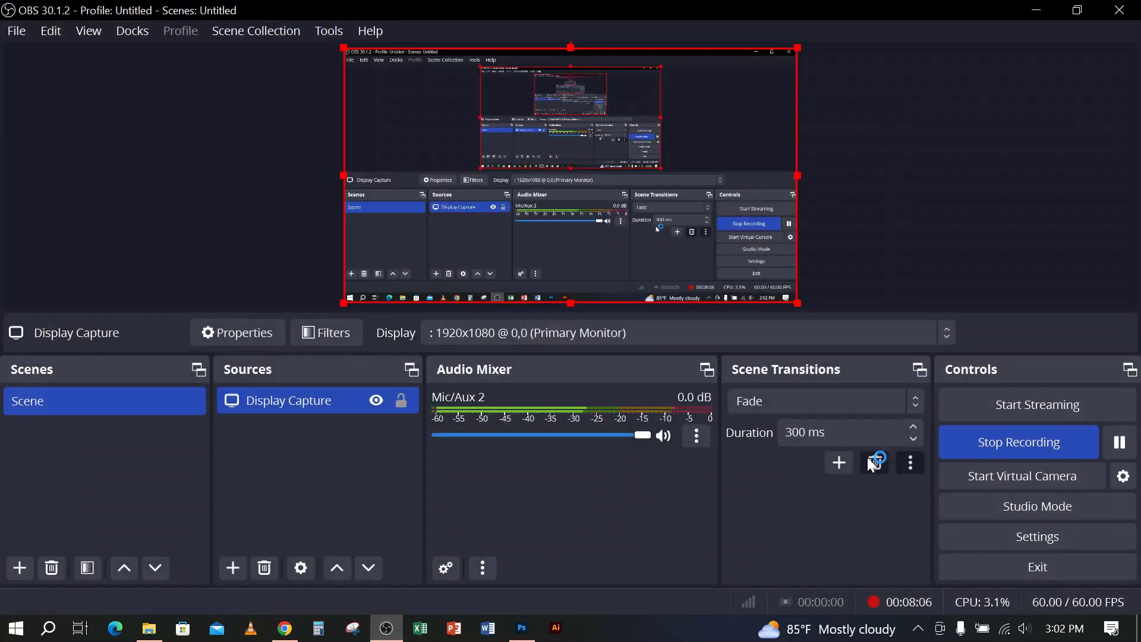
click(1001, 442)
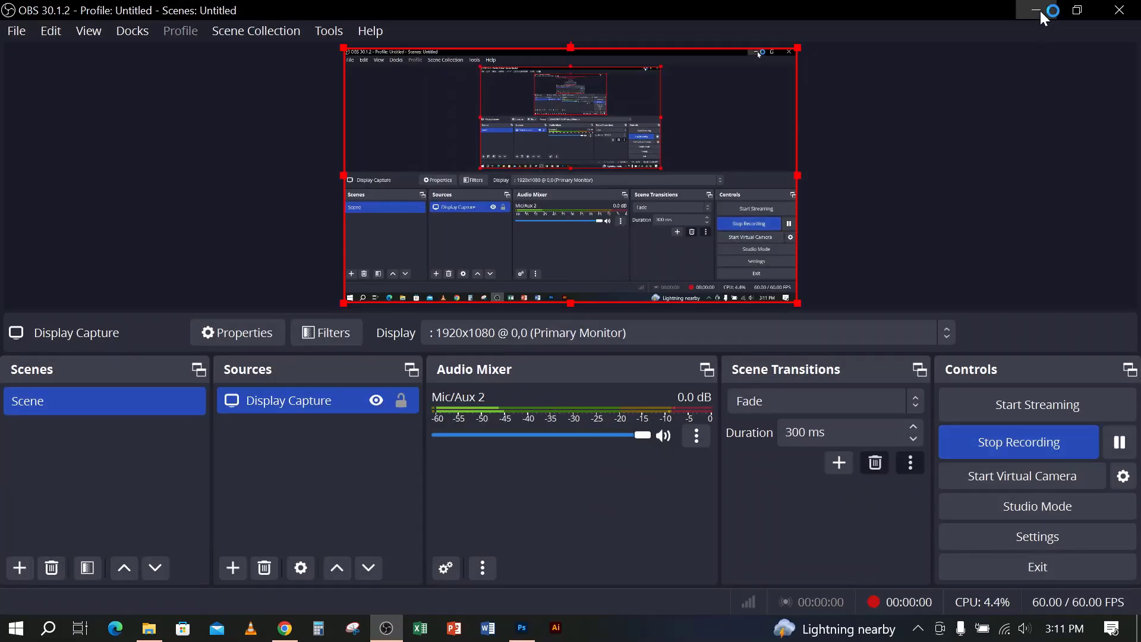
click(1040, 12)
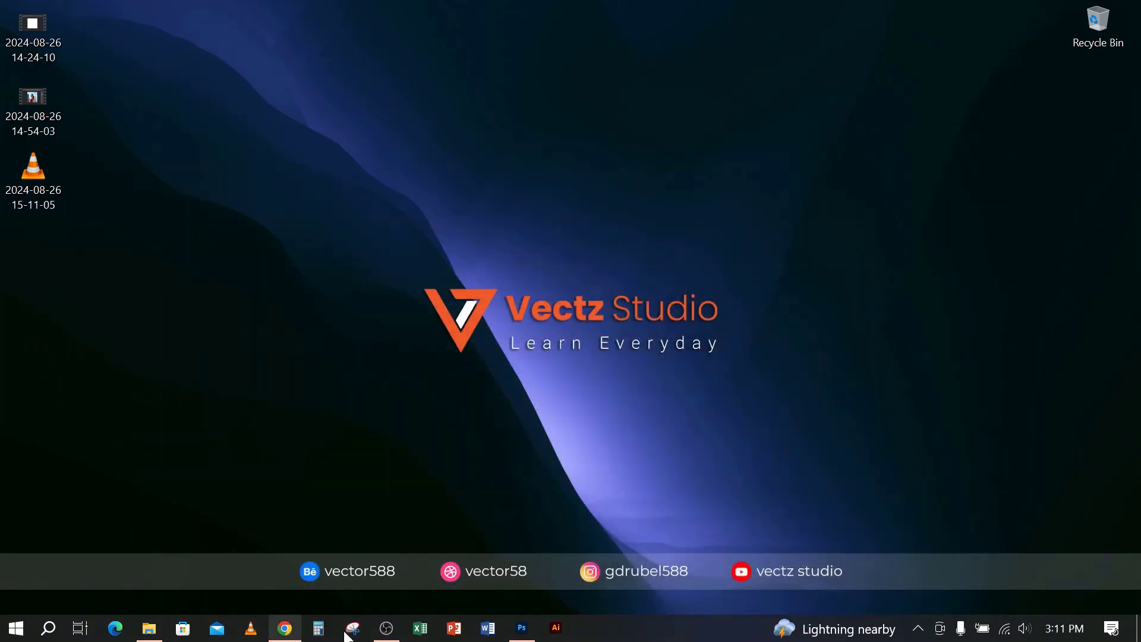
Switch to Photoshop and close the image of the woman without saving its changes
click(523, 629)
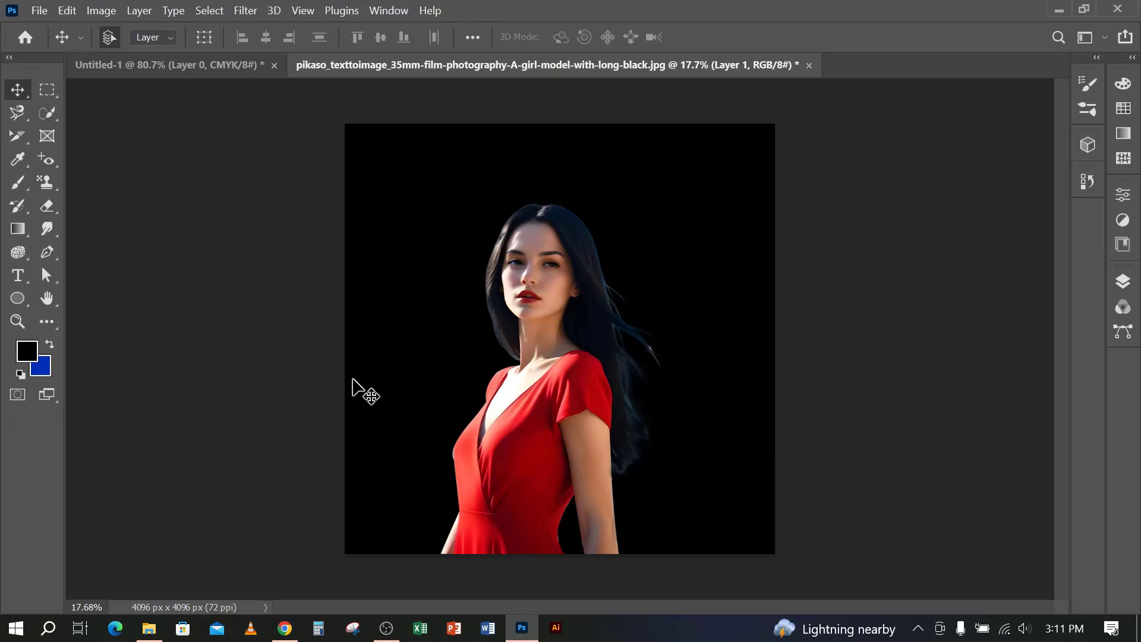
click(810, 66)
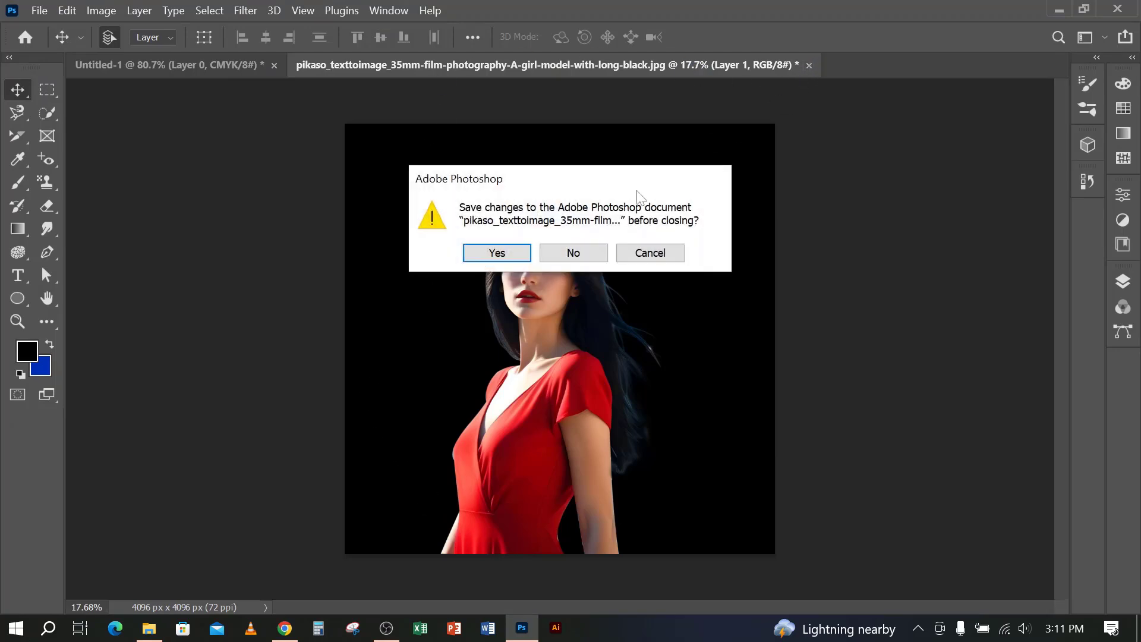
click(597, 255)
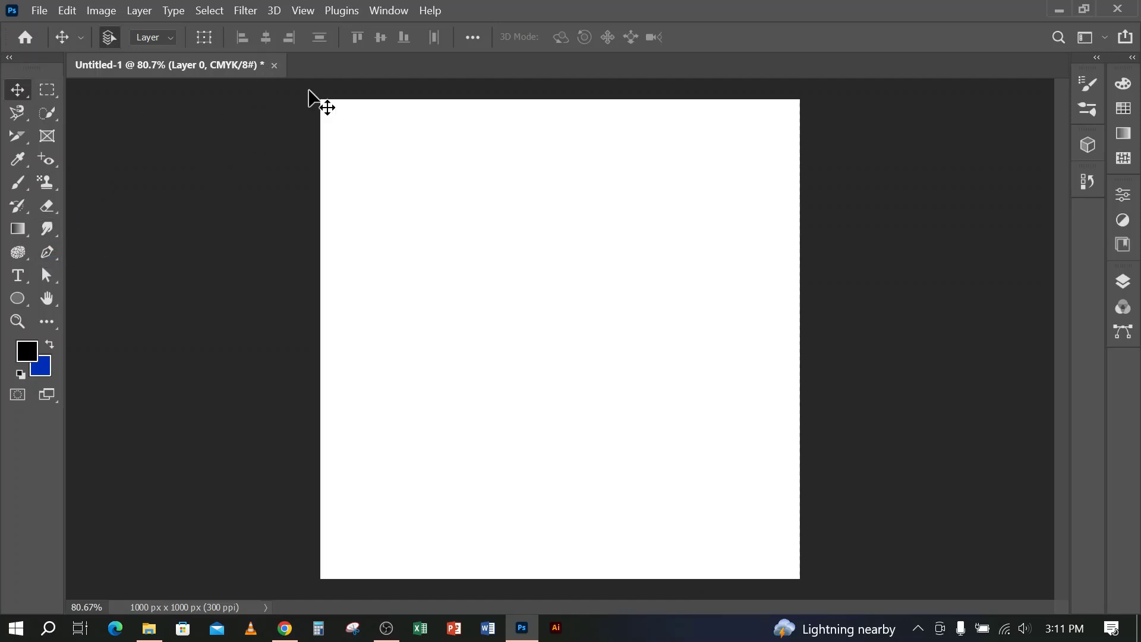
Add two Lorem Ipsum placeholder lines with the Horizontal Type tool, one near the canvas's upper edge and one across its middle
click(16, 279)
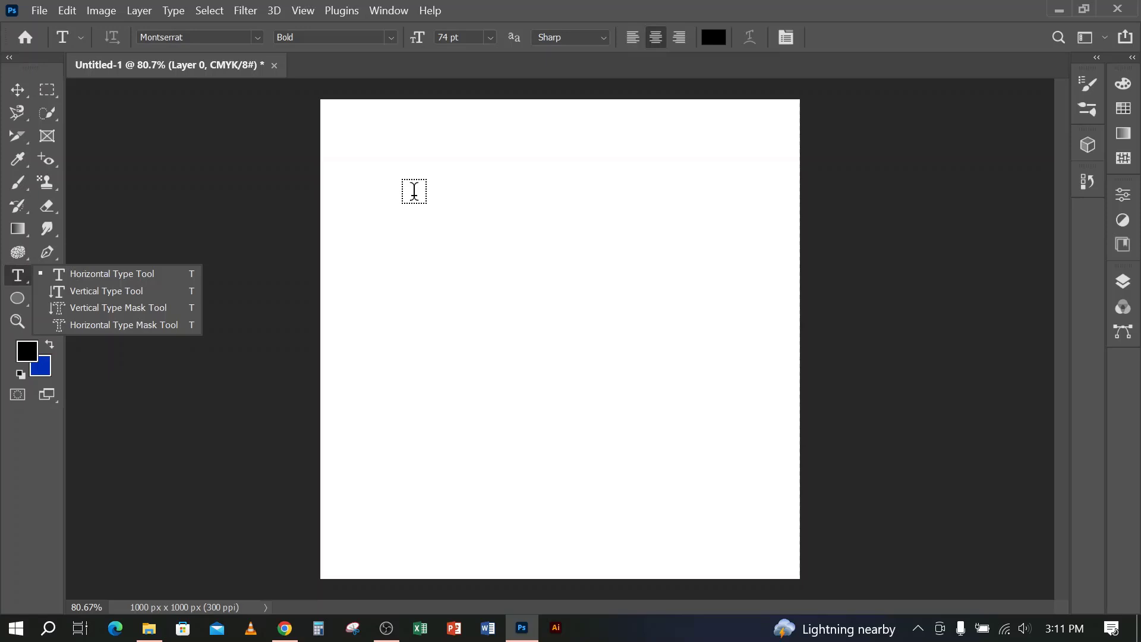
click(414, 190)
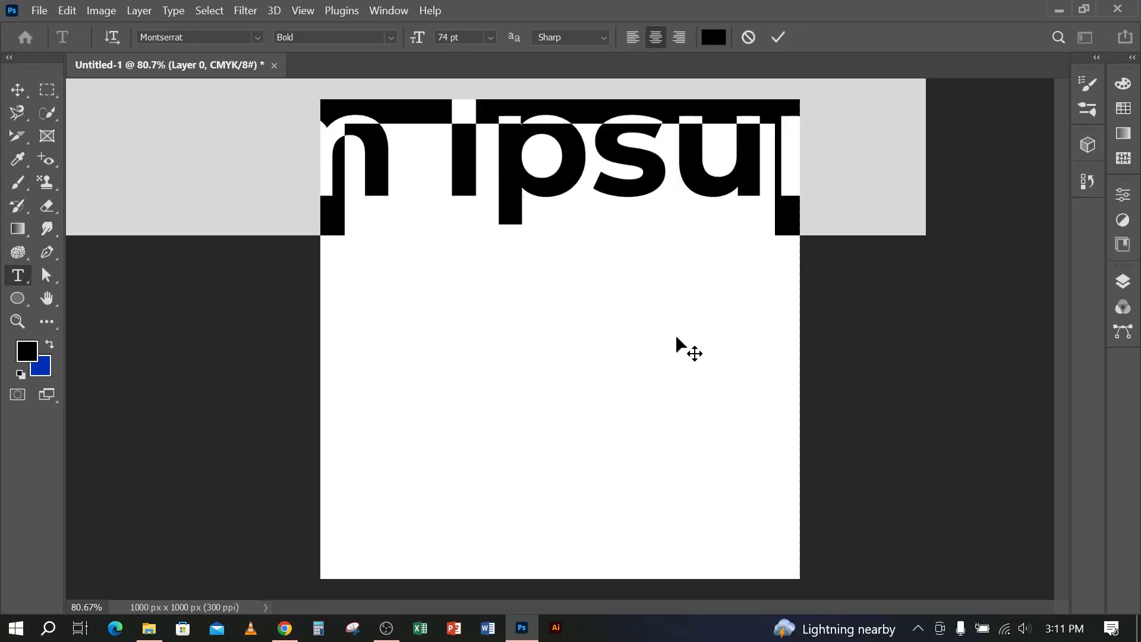
click(562, 172)
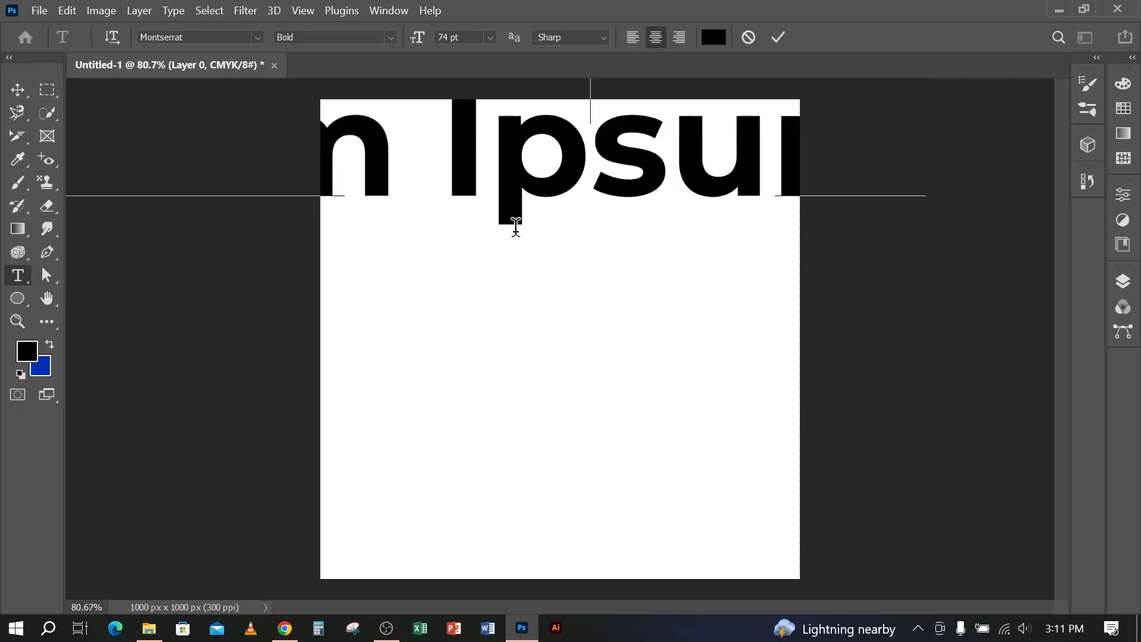
key(ctrl)
key(ctrl+a)
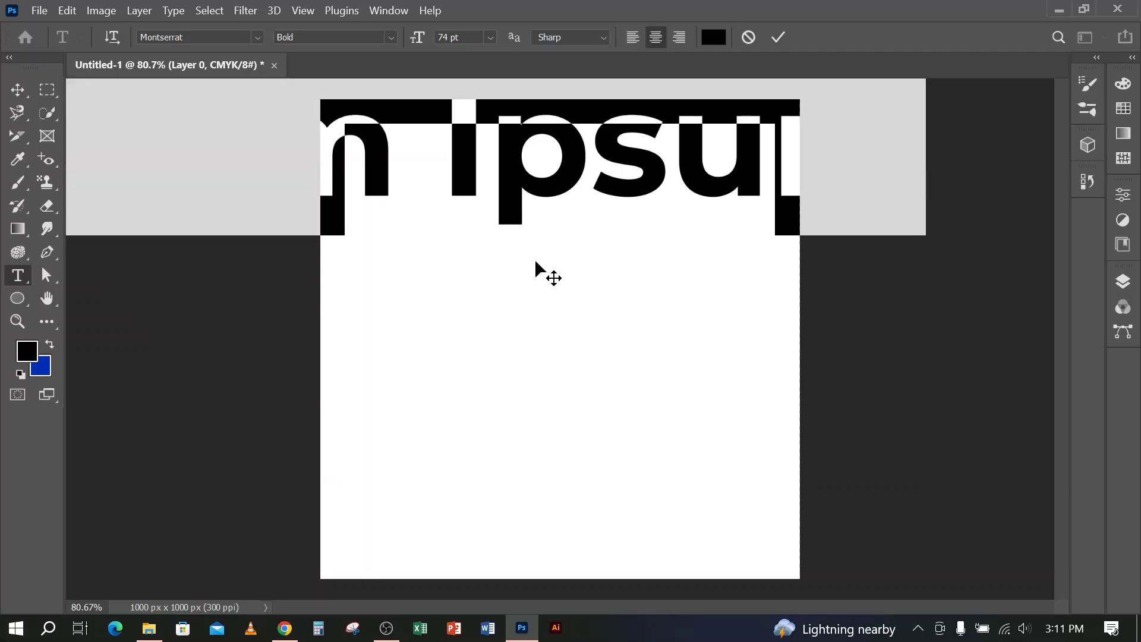
click(558, 181)
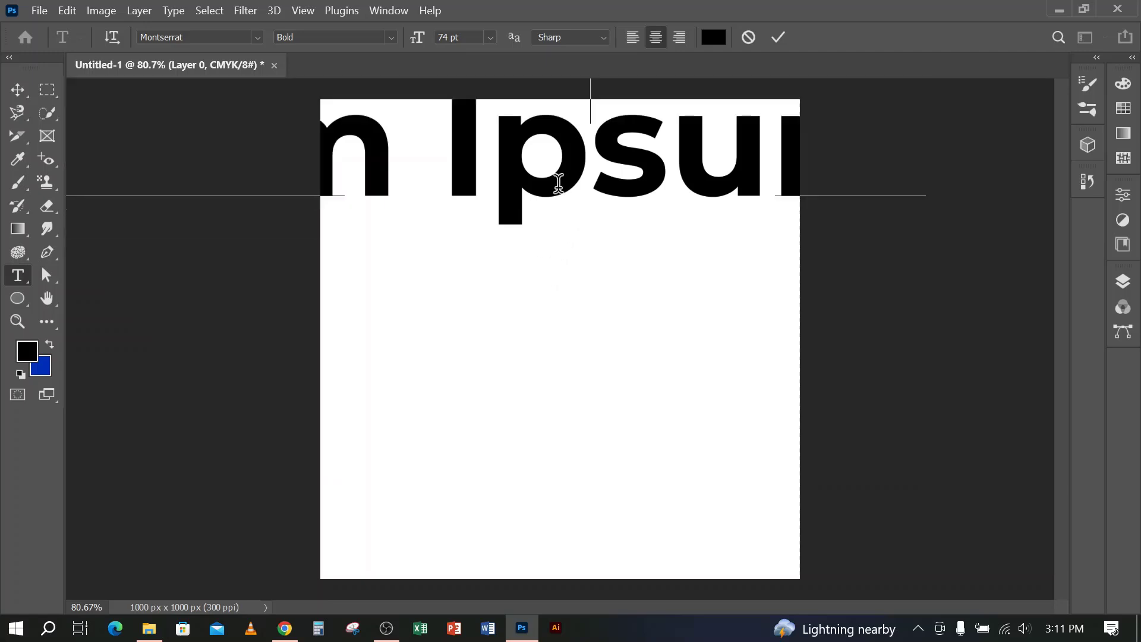
click(779, 37)
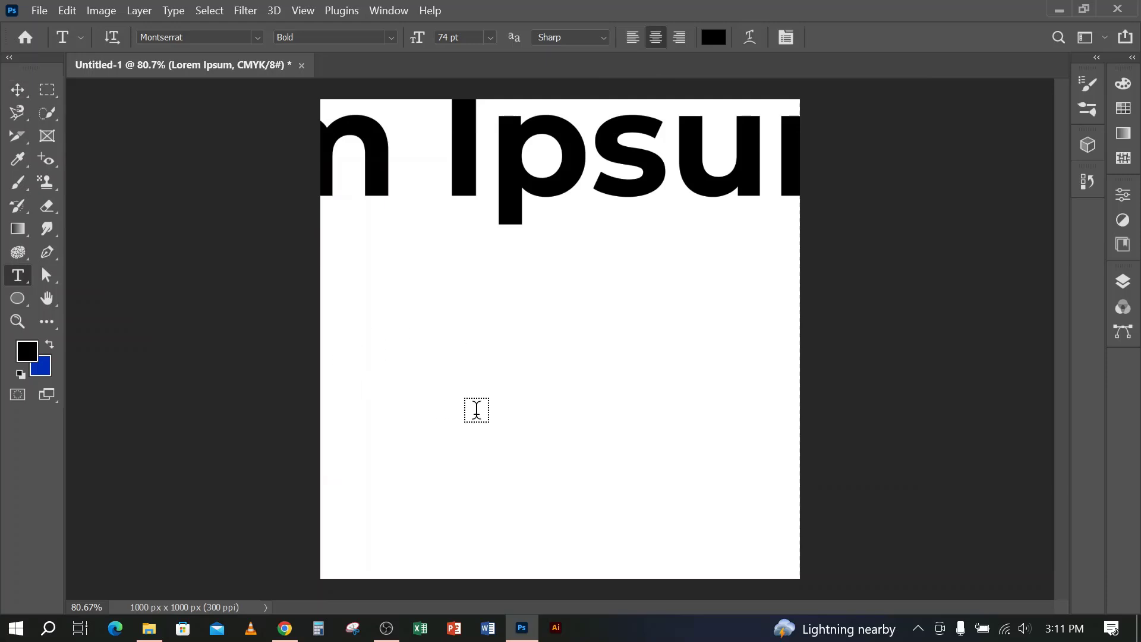
click(380, 470)
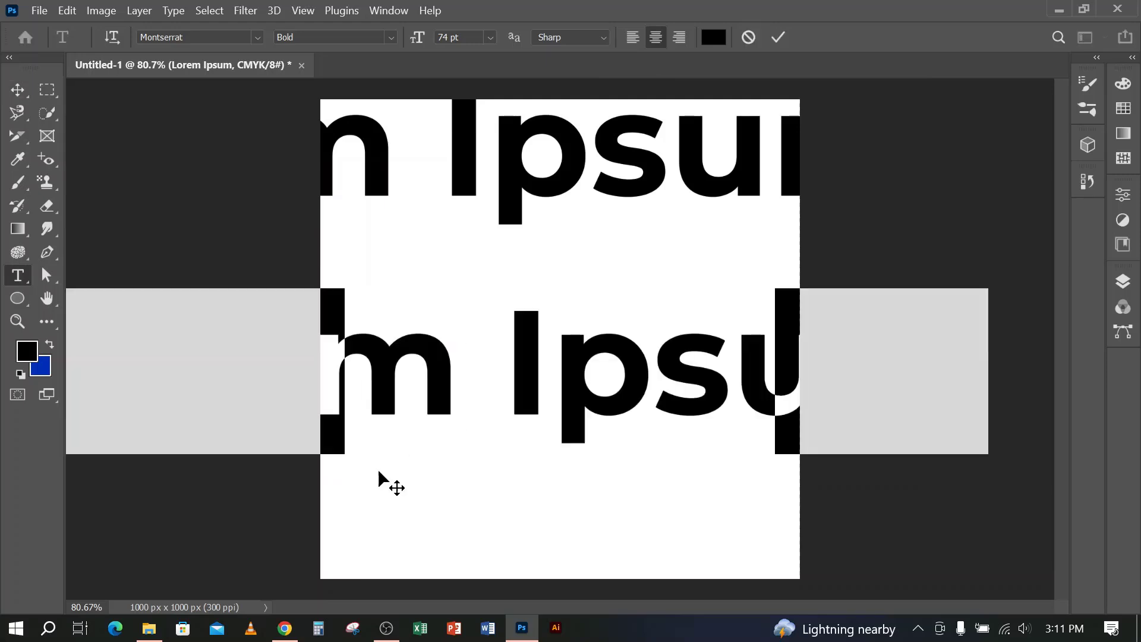
click(779, 37)
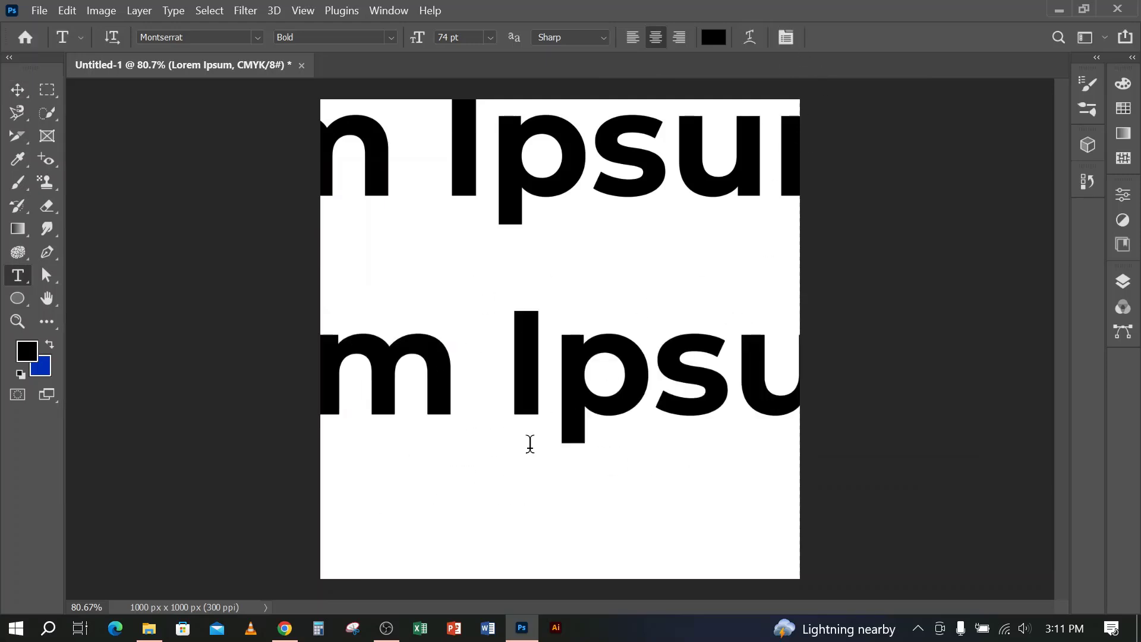
Delete the Lorem Ipsum line that runs across the middle of the canvas
scroll(648, 426, down, 5)
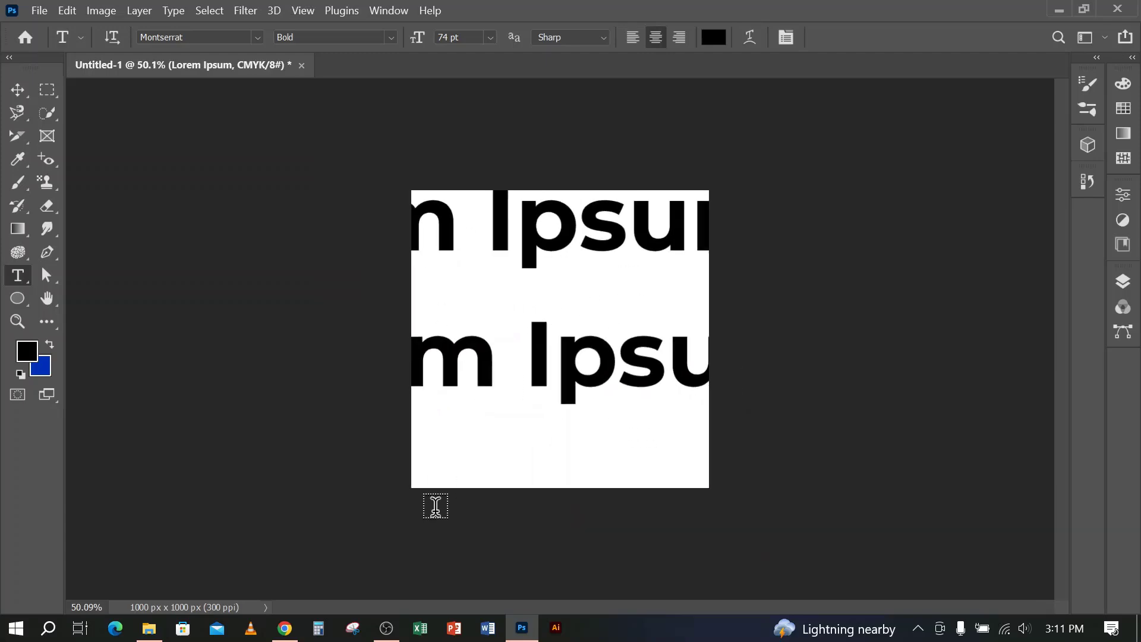
click(387, 629)
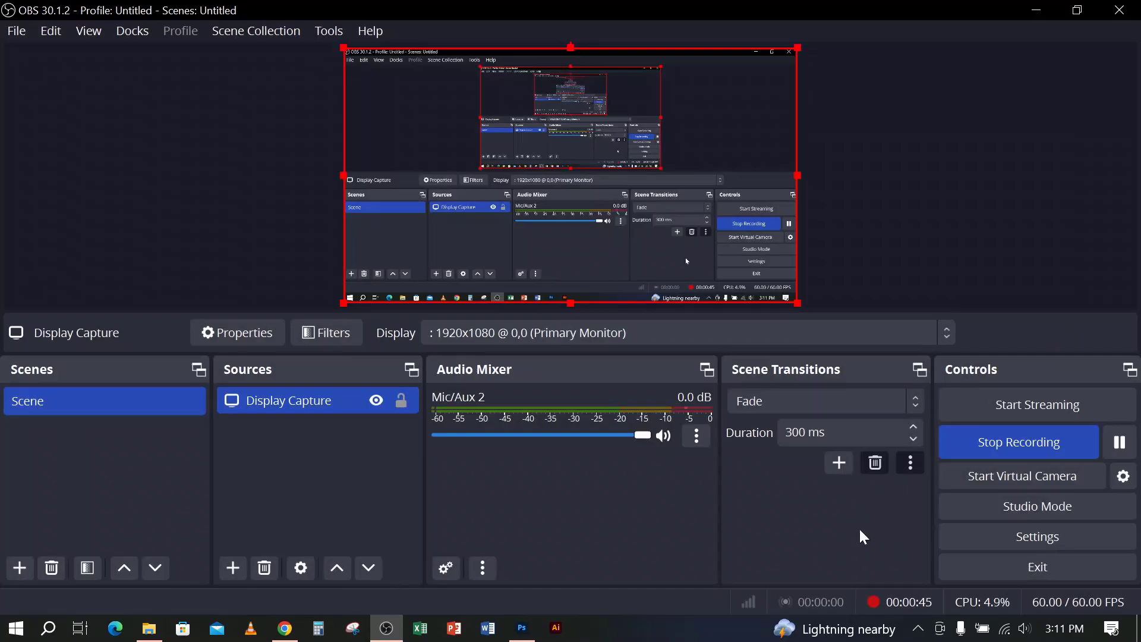
click(1036, 10)
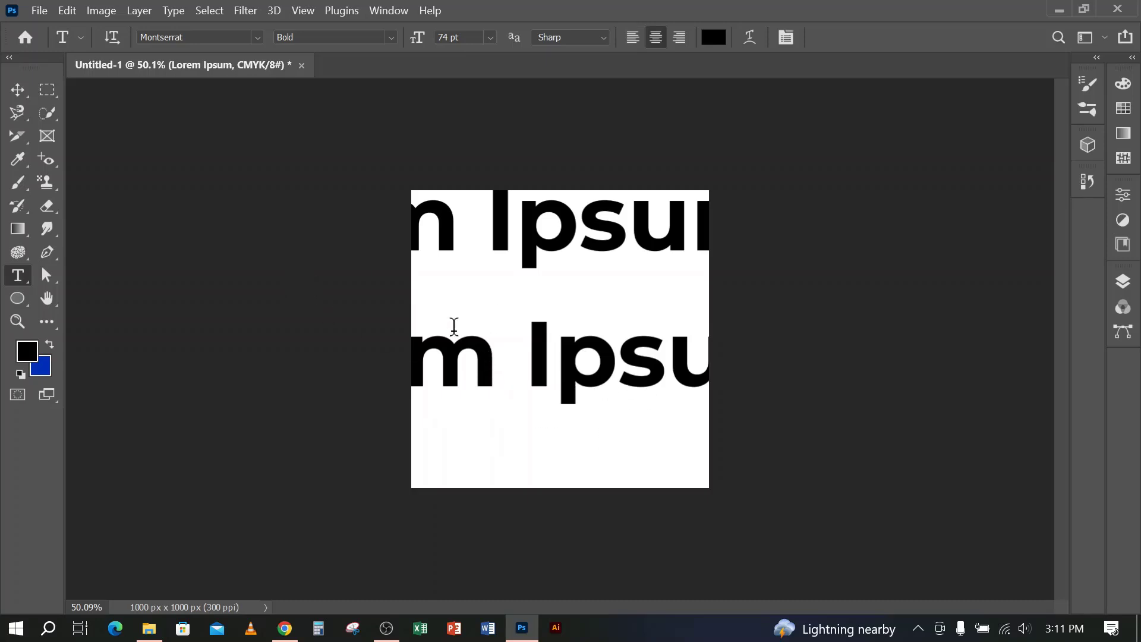
click(18, 89)
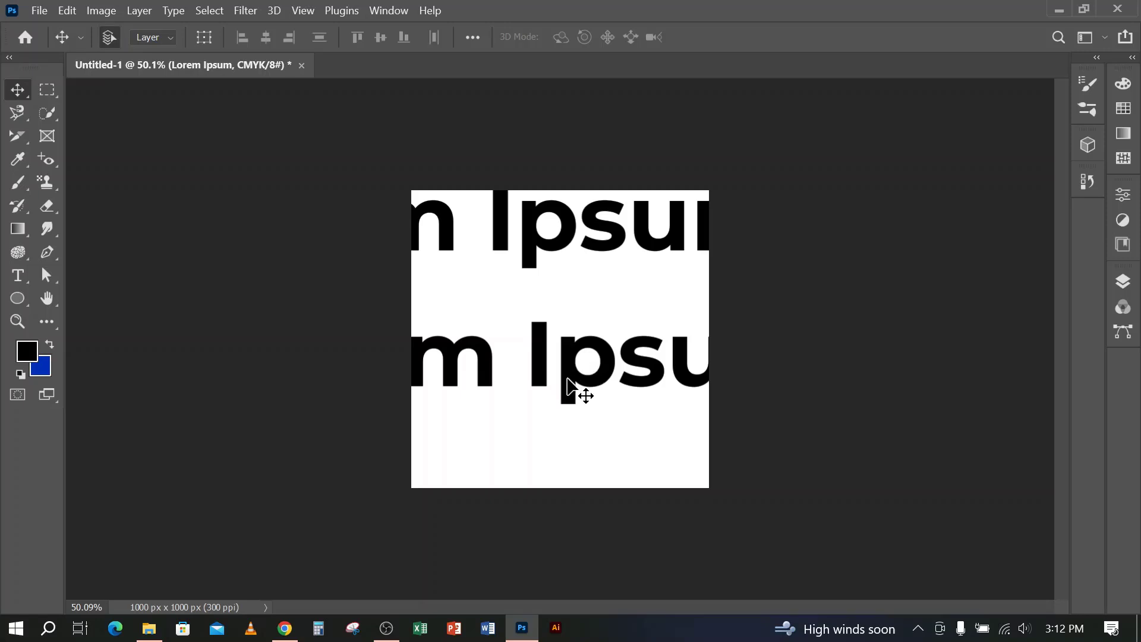
key(Delete)
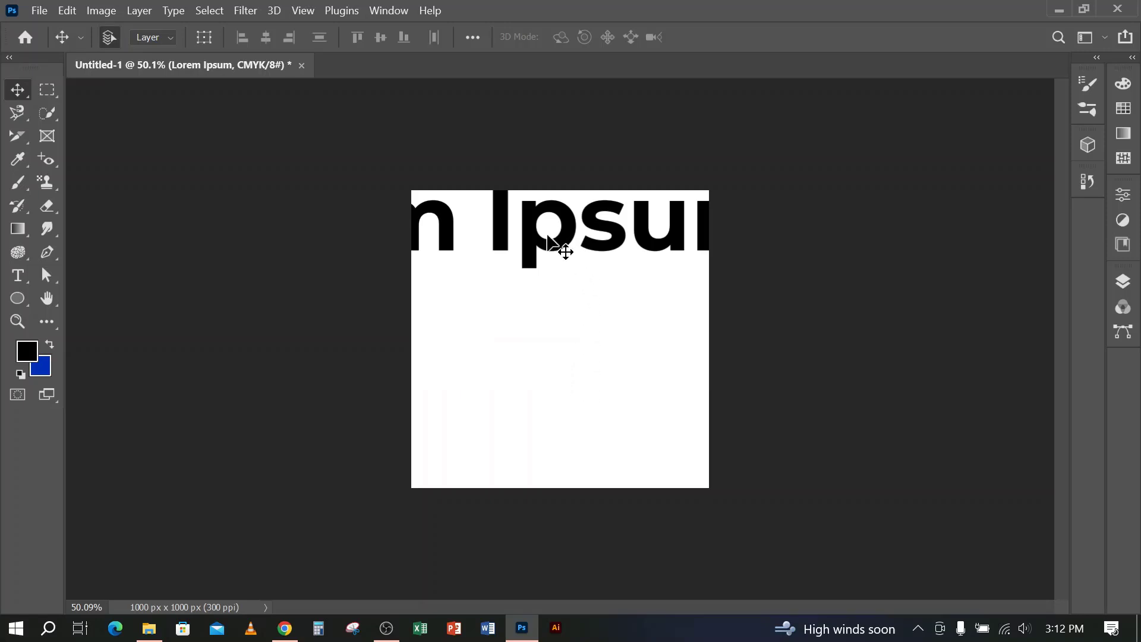
Try scaling the remaining Lorem Ipsum line to 38.83% and centring it near the canvas's upper edge, and undo the transform
double_click(533, 260)
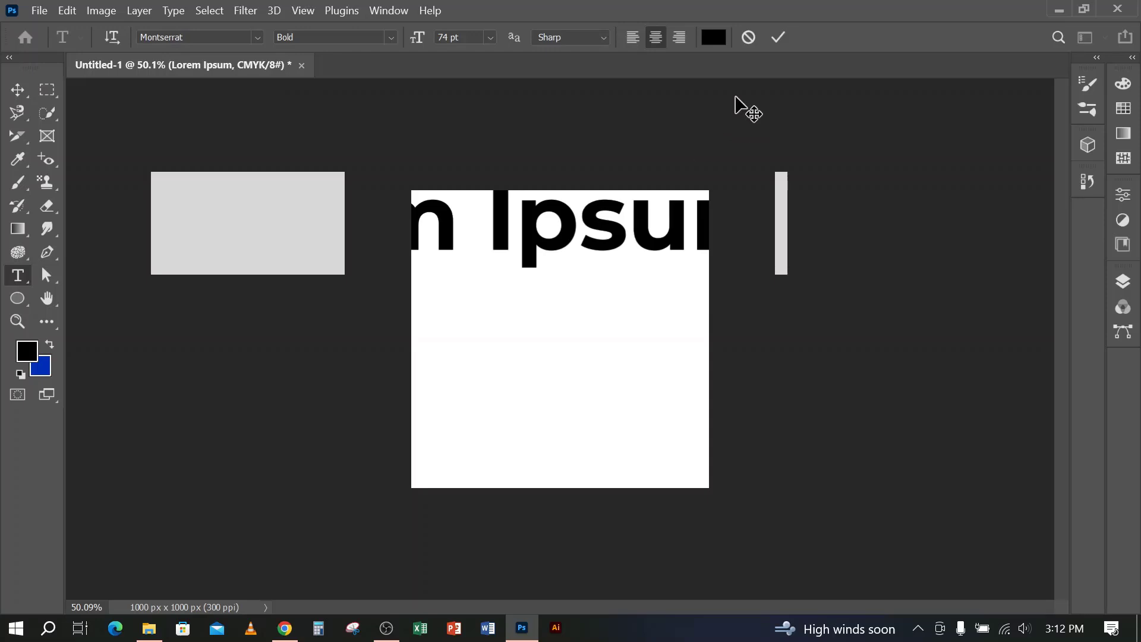
click(777, 34)
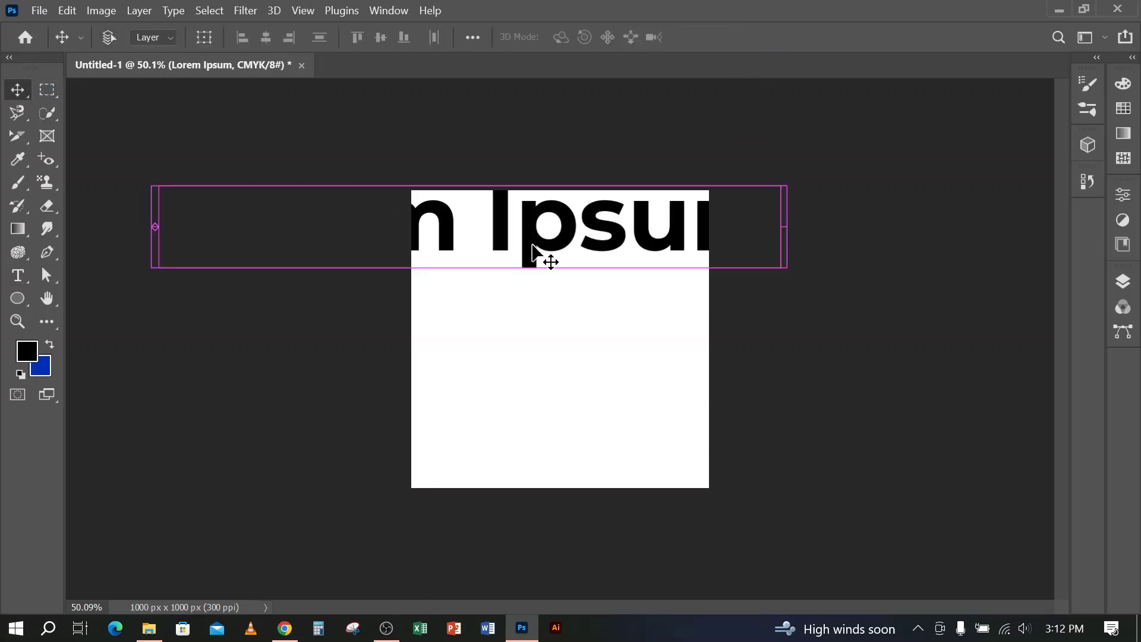
key(ctrl+t)
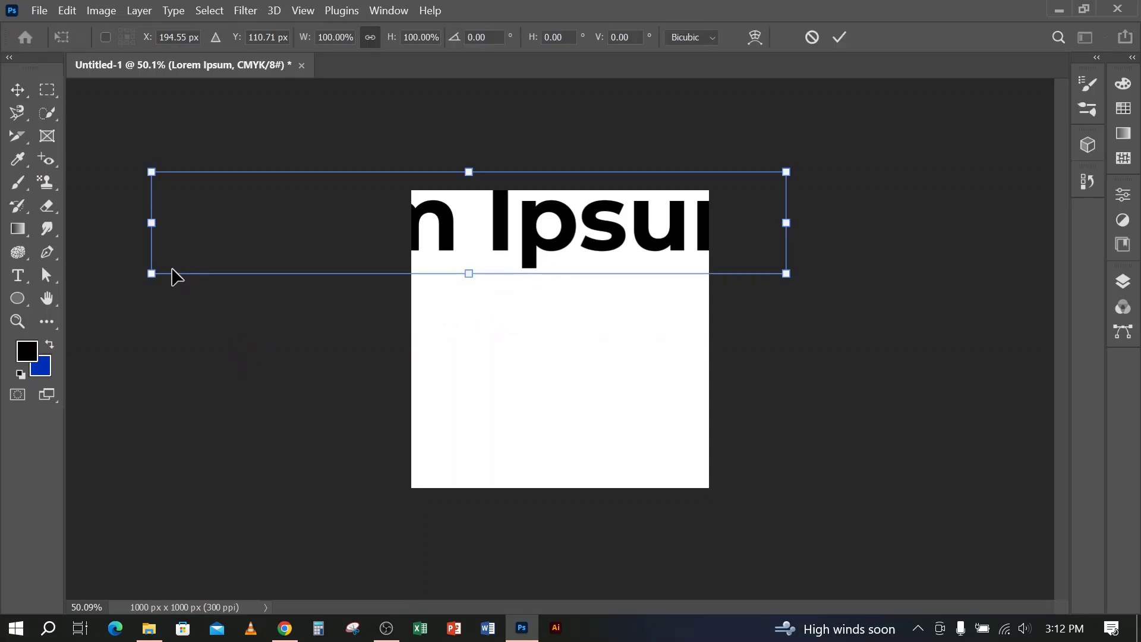
drag(151, 222, 463, 223)
drag(786, 221, 712, 230)
drag(630, 233, 606, 250)
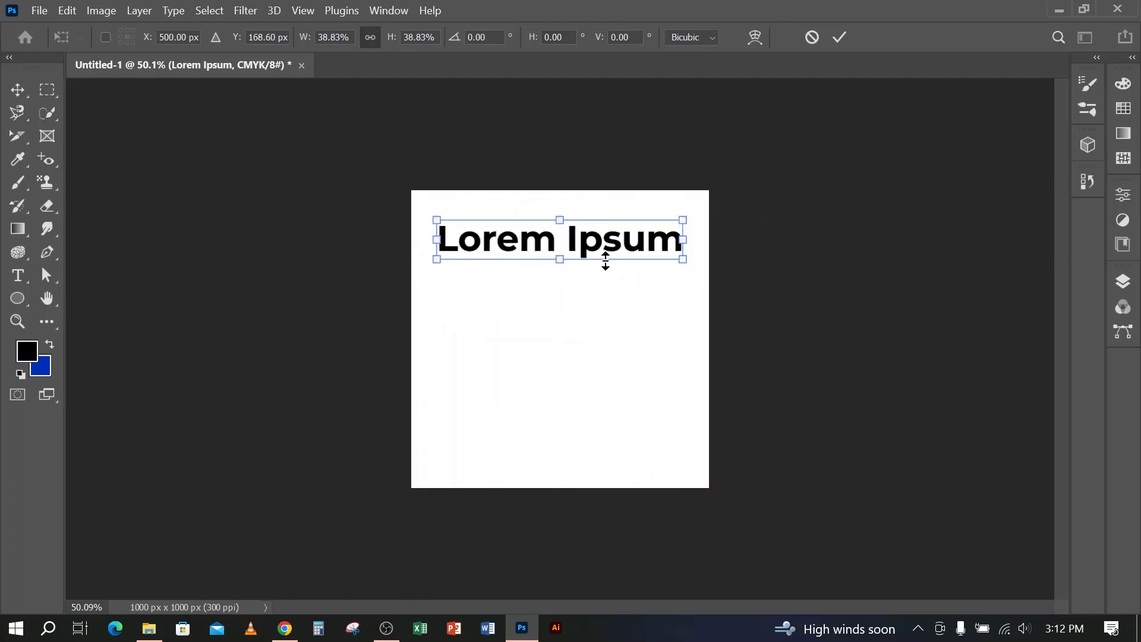
click(839, 38)
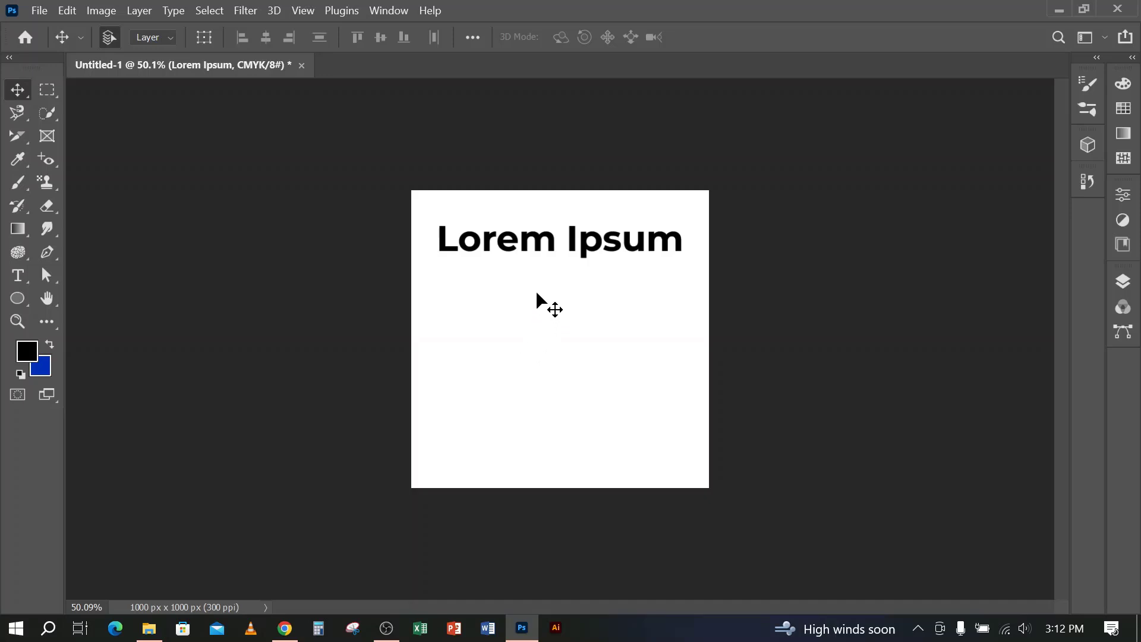
scroll(538, 206, up, 2)
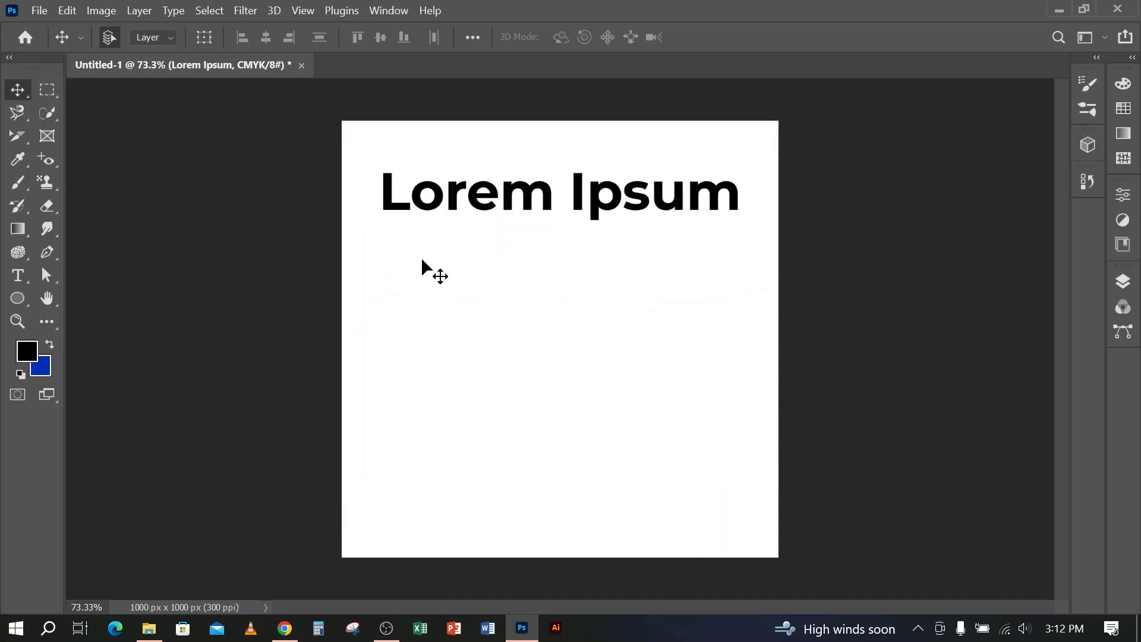
key(ctrl+z)
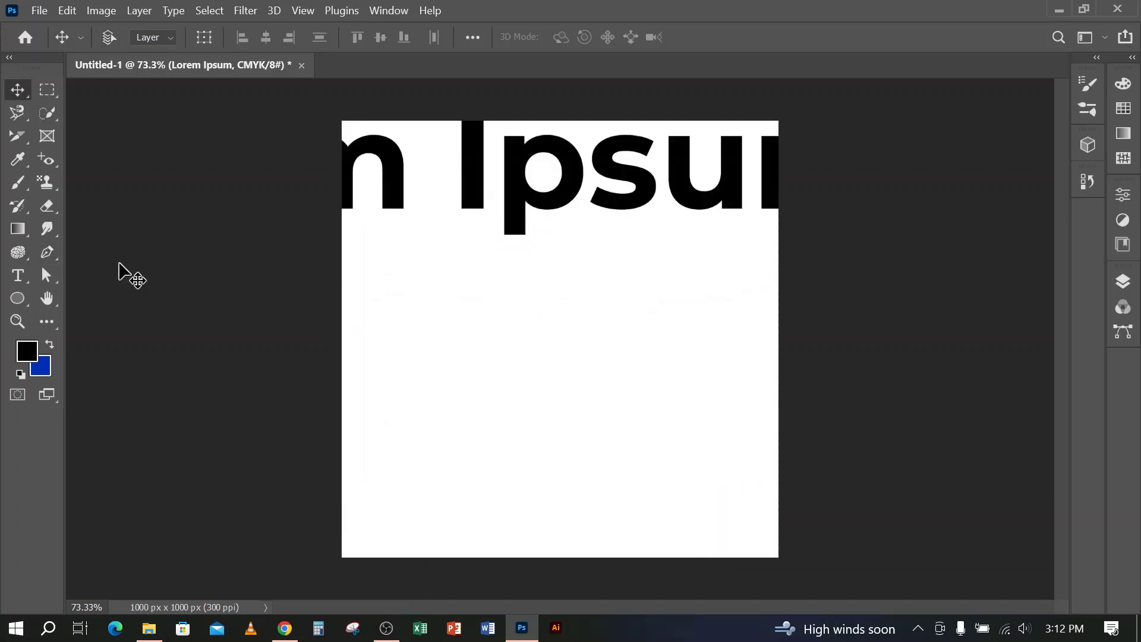
Select all the text of the oversized Lorem Ipsum line and set its font size to 10 pt
click(18, 275)
click(526, 176)
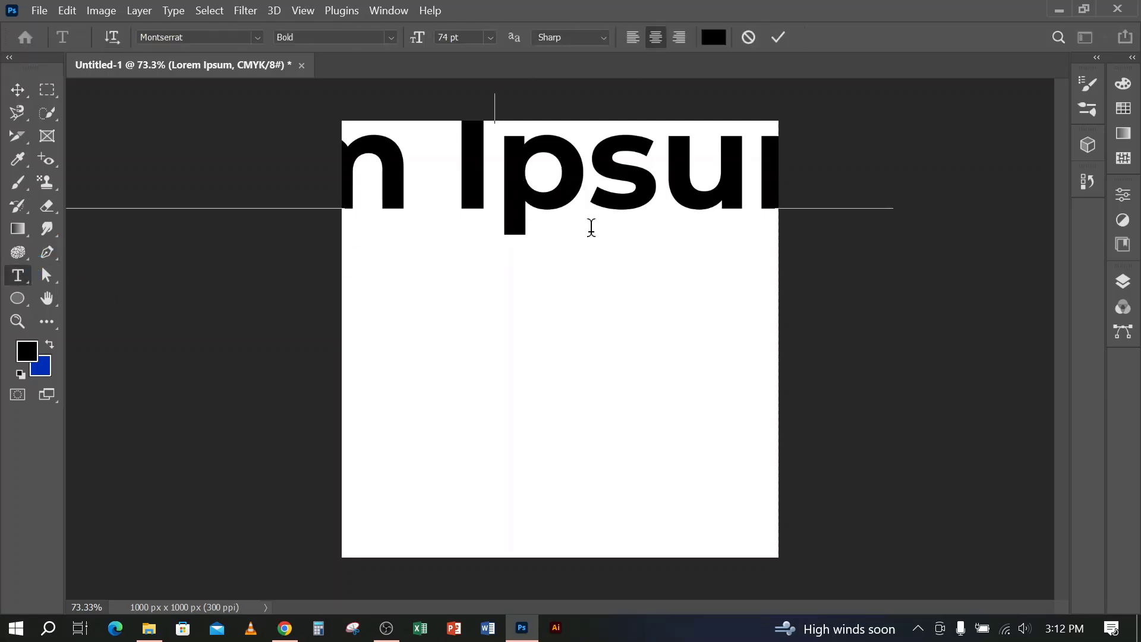
key(ctrl)
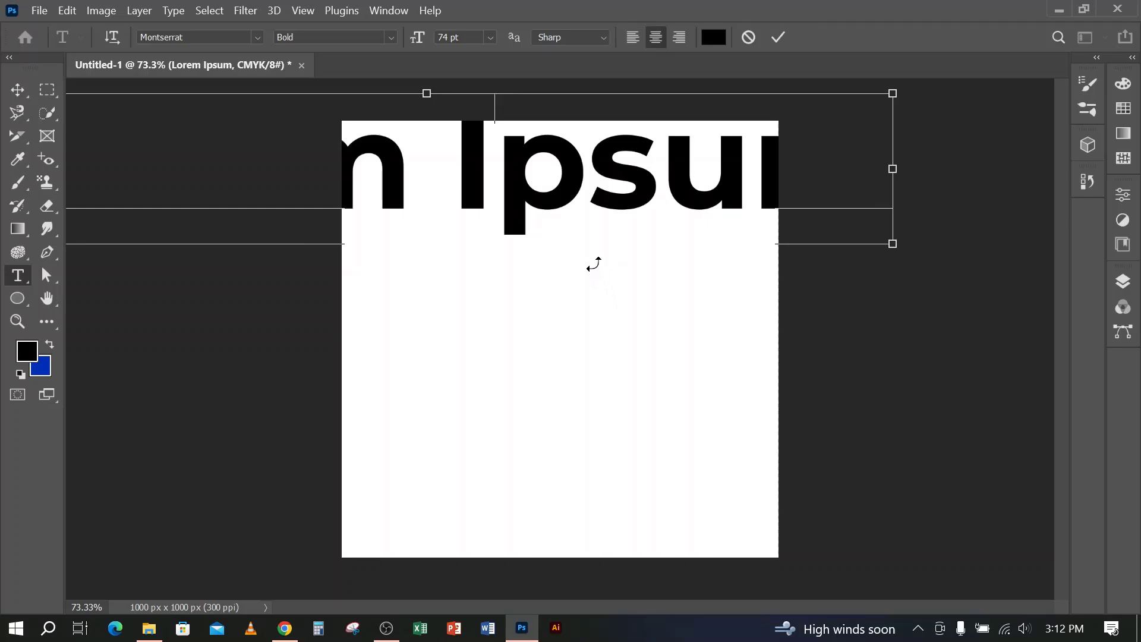
key(ctrl+a)
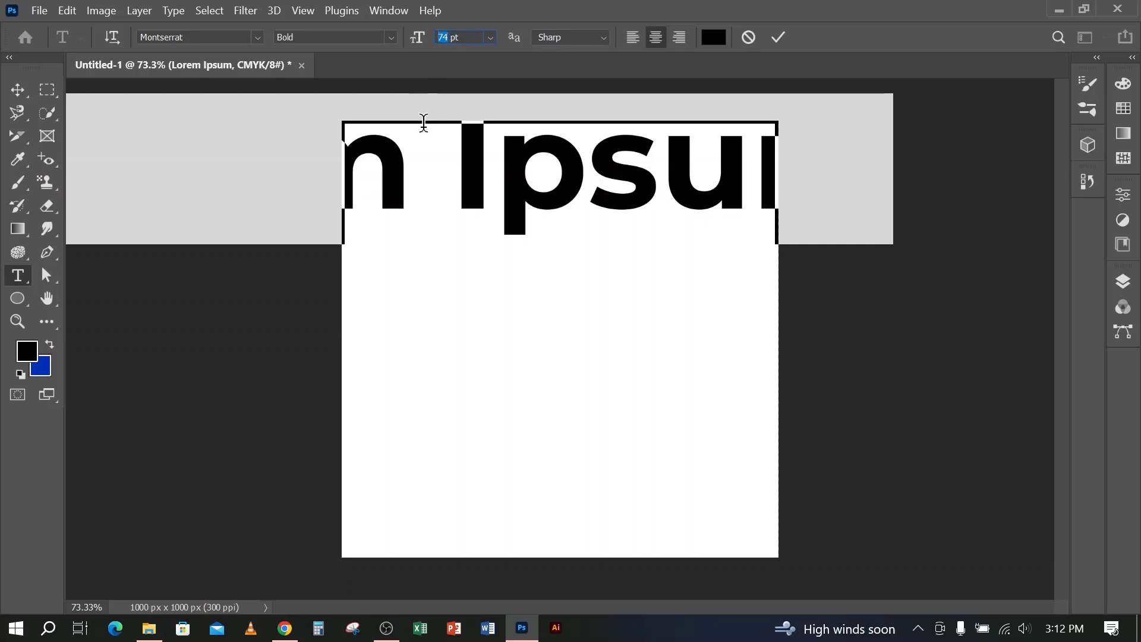
text(10)
click(779, 37)
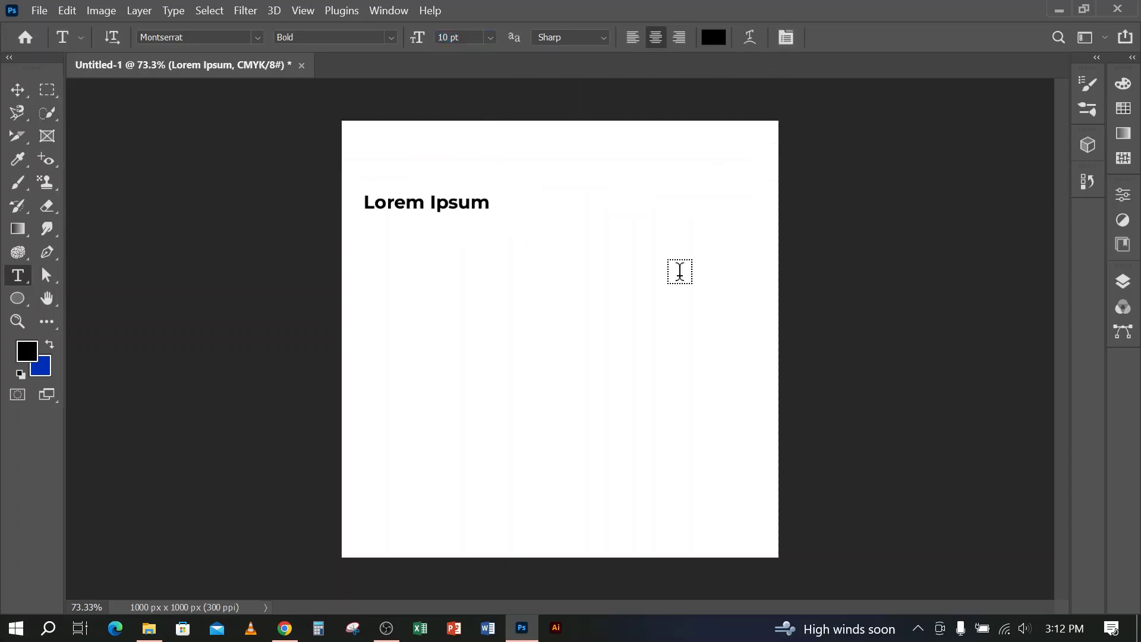
Change the font of the Lorem Ipsum line to Roboto Bold
click(417, 205)
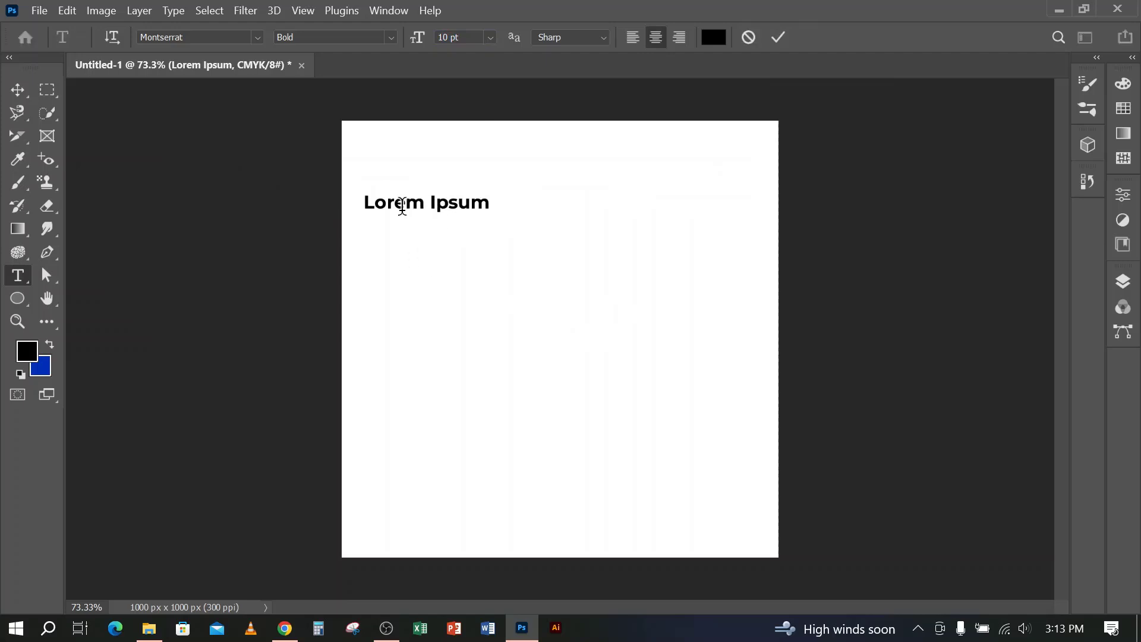
click(172, 37)
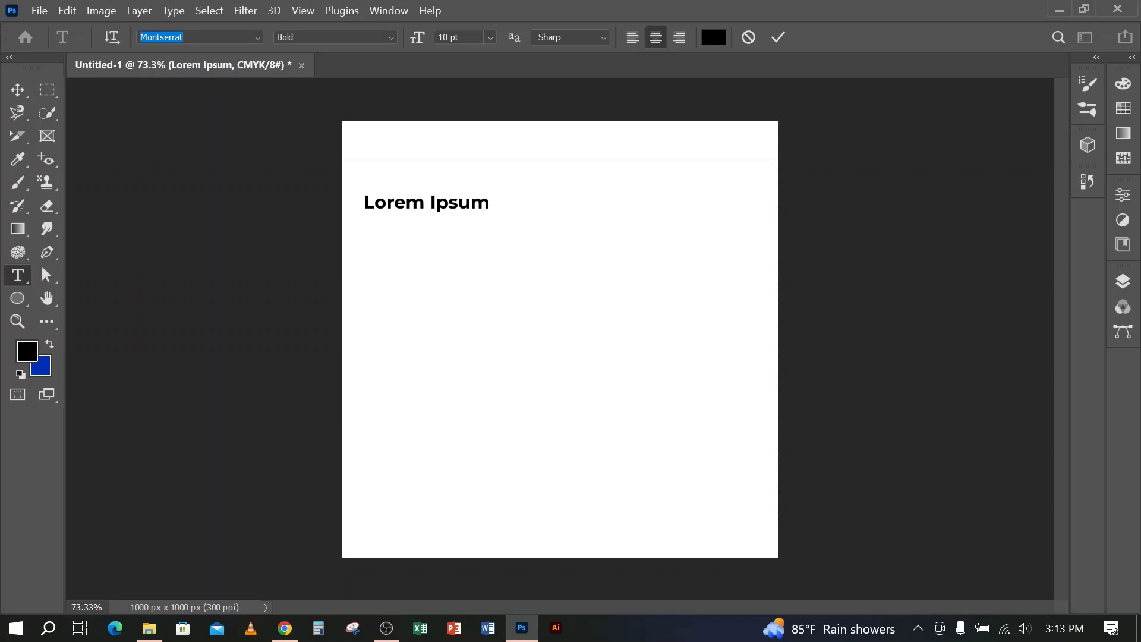
text(rob)
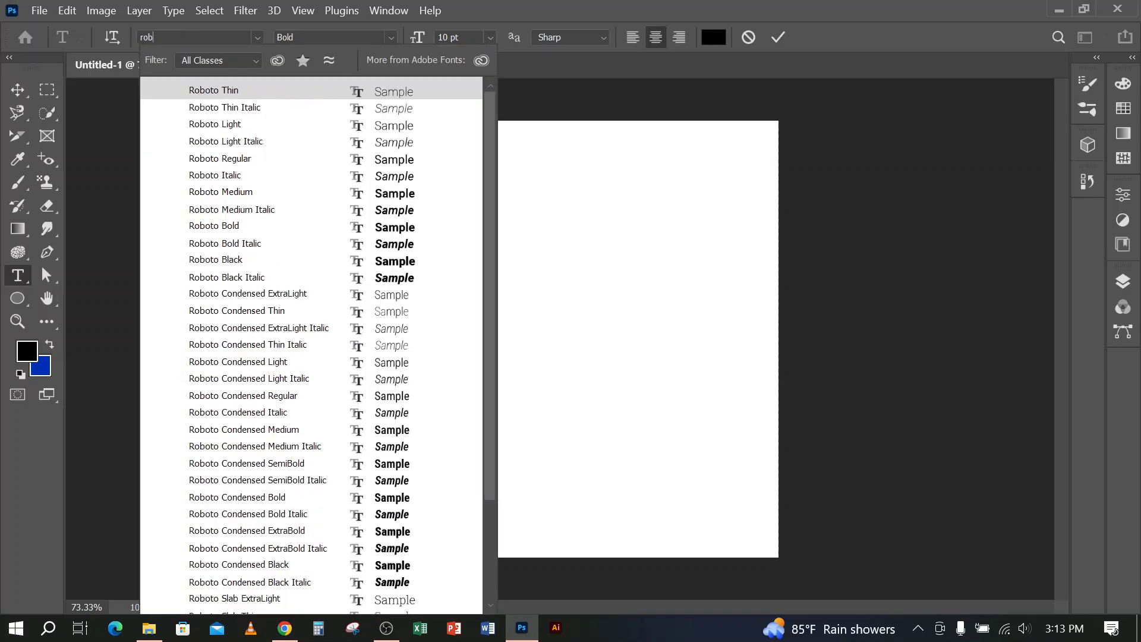
click(225, 229)
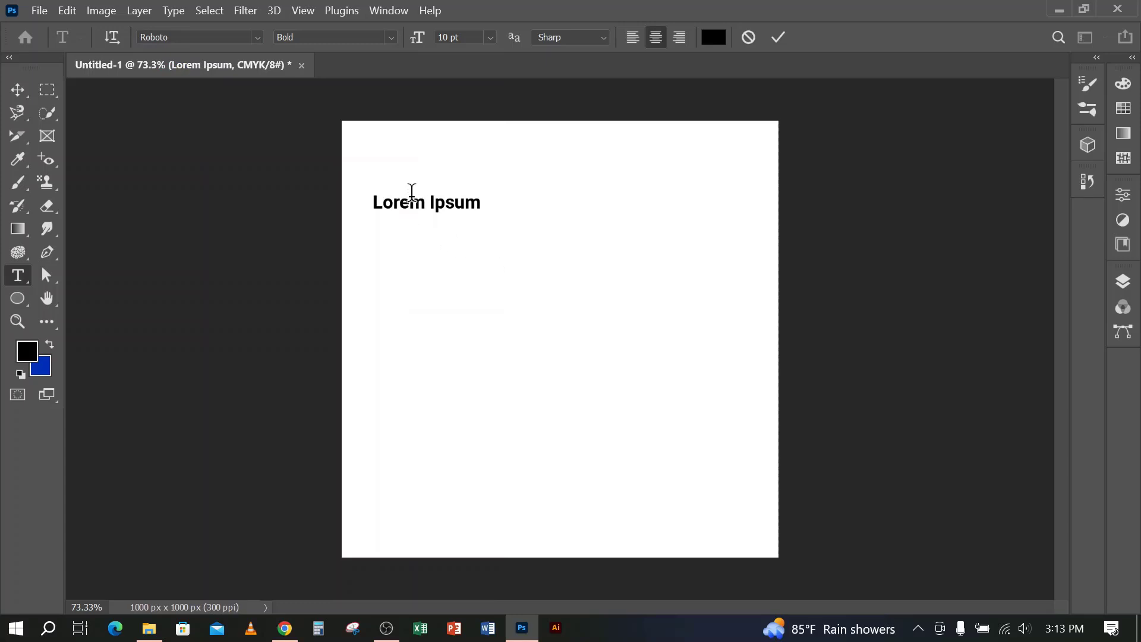
Try the Medium style on the Lorem Ipsum line and set its font style to Regular
click(392, 38)
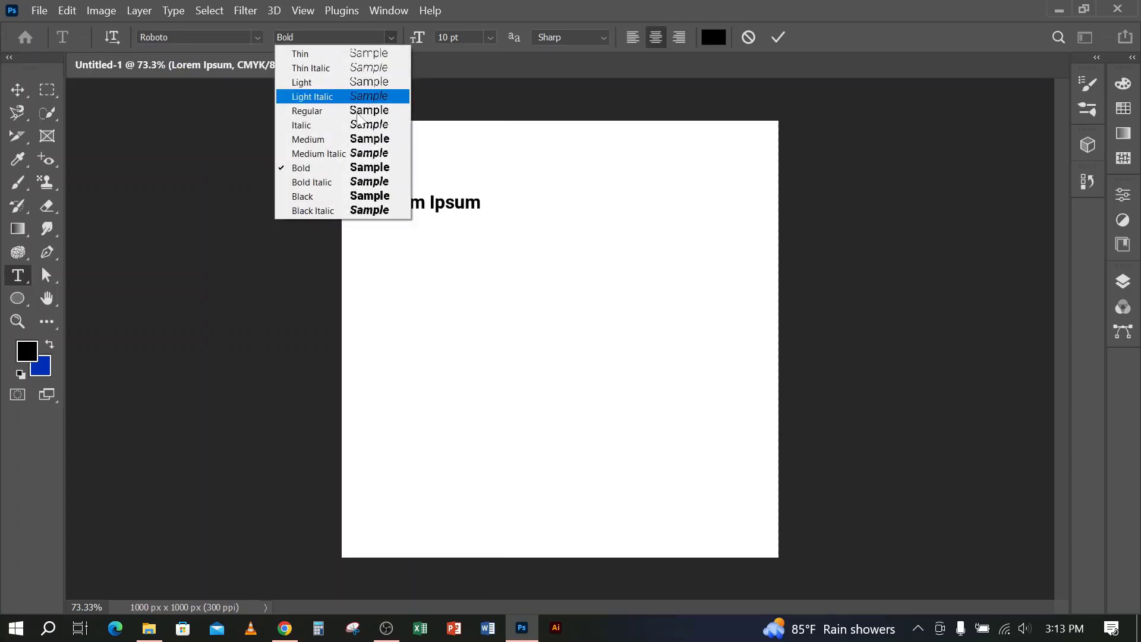
click(334, 141)
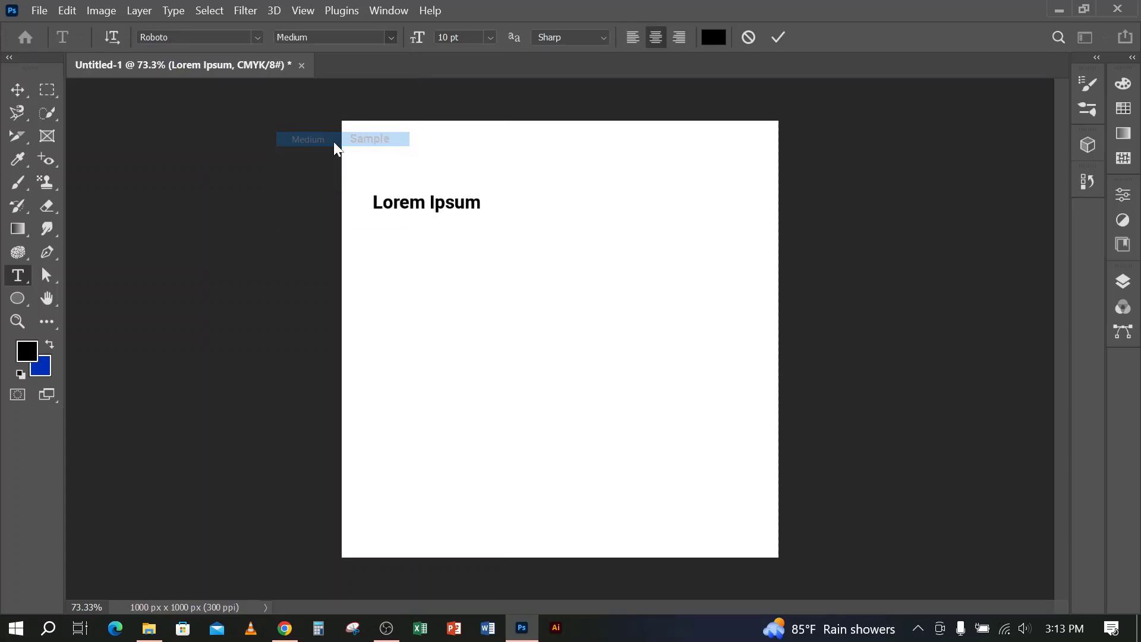
click(391, 37)
click(350, 110)
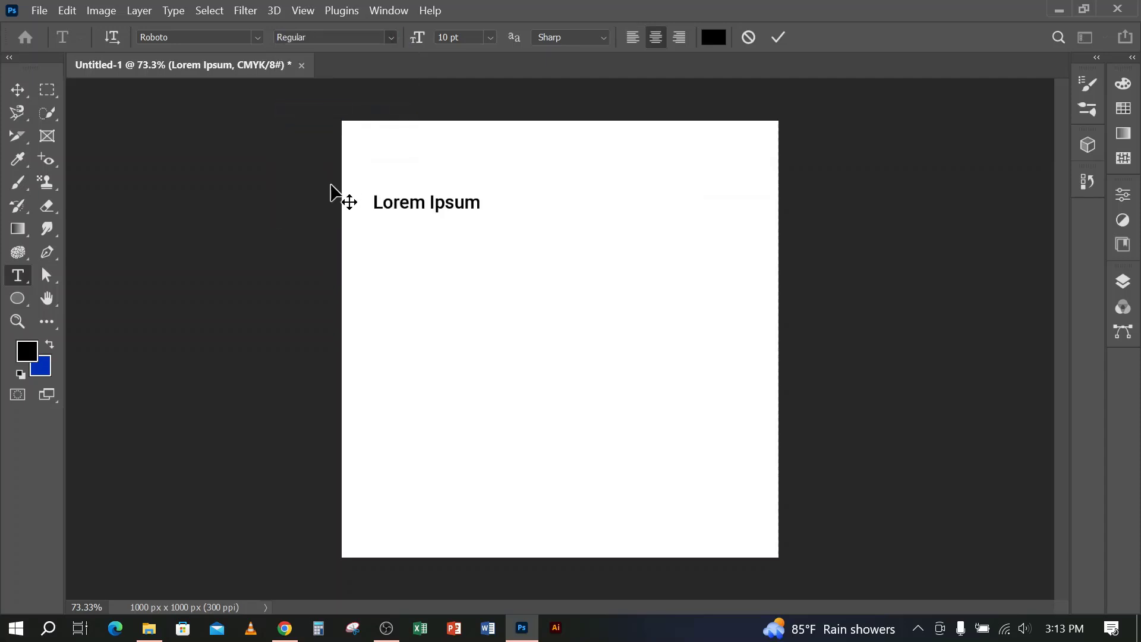
click(778, 37)
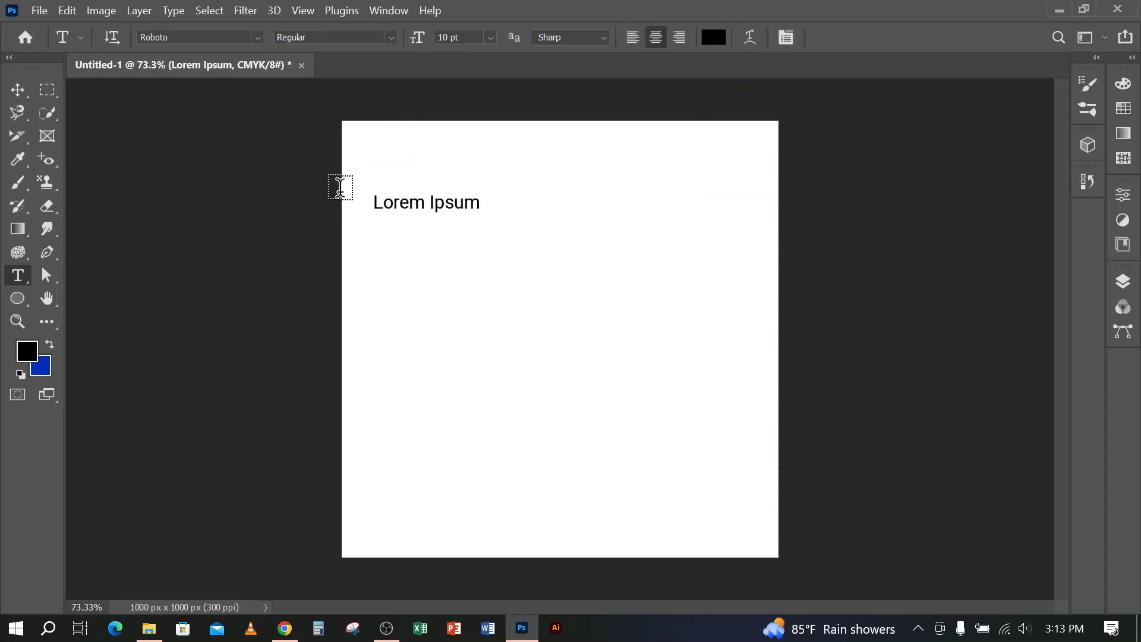
key(ctrl+t)
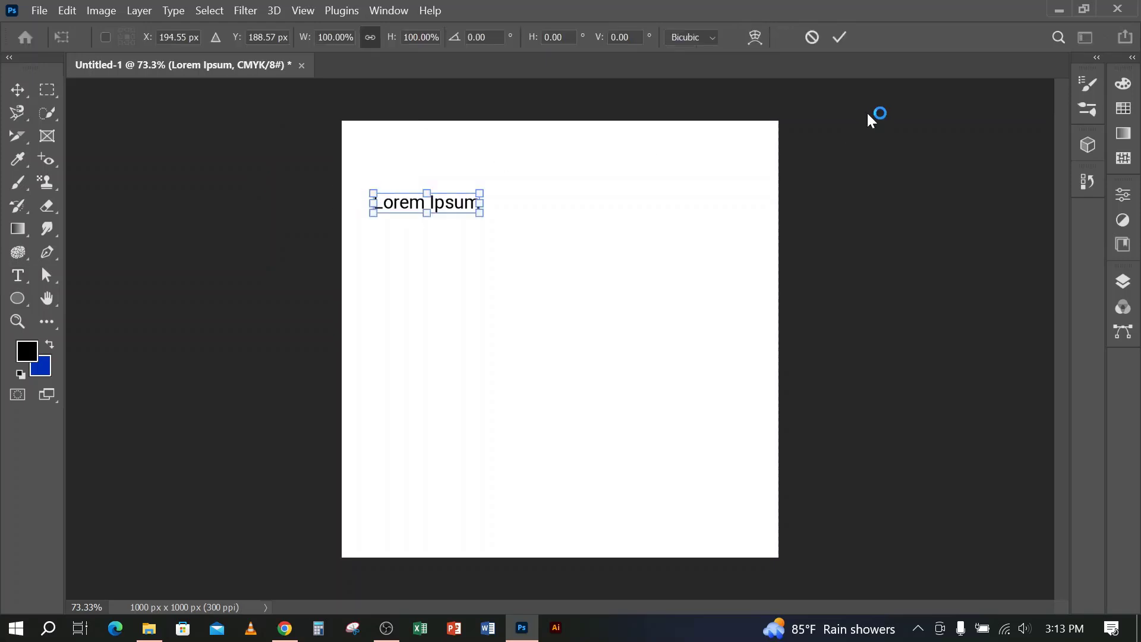
click(840, 38)
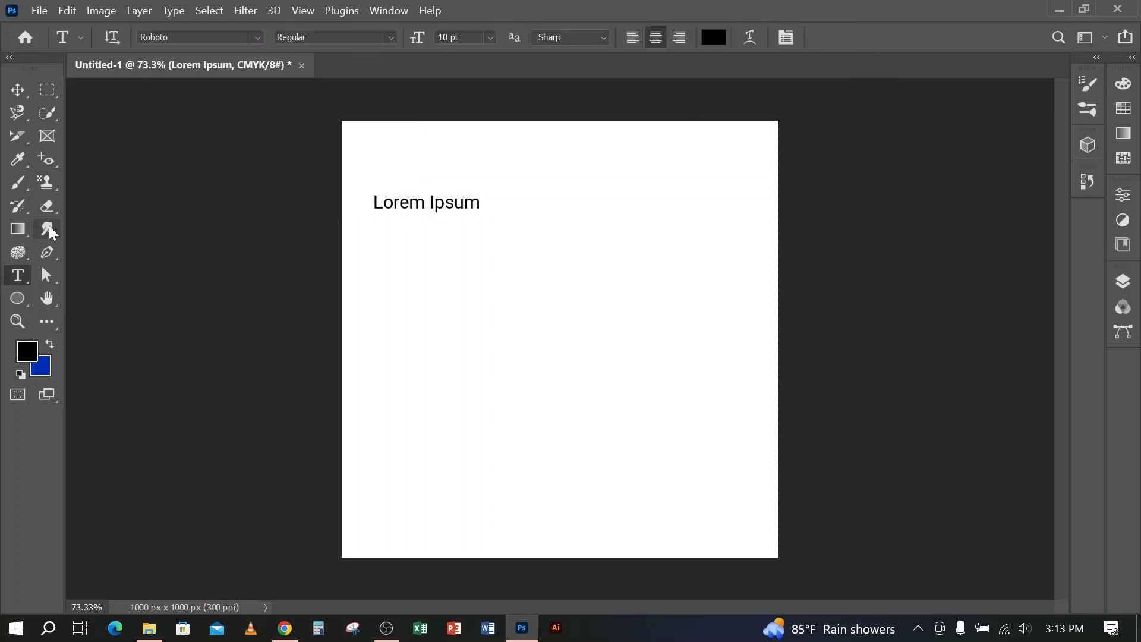
Add a placeholder paragraph in a text box below the Lorem Ipsum line, left-aligned with a 7 pt font size
drag(389, 268, 740, 503)
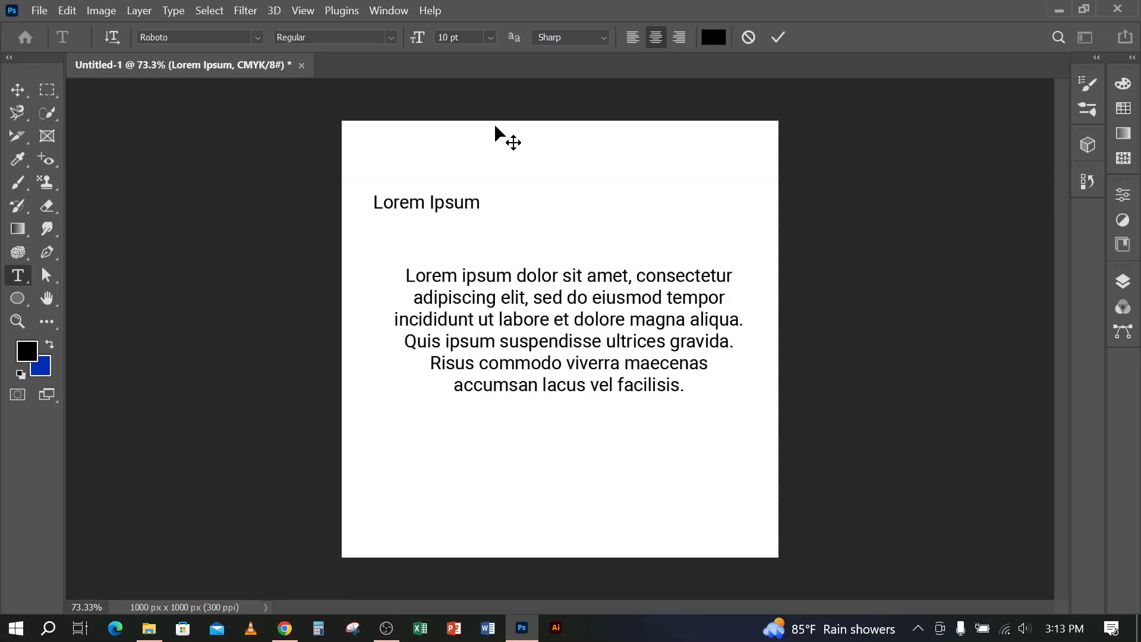
click(632, 37)
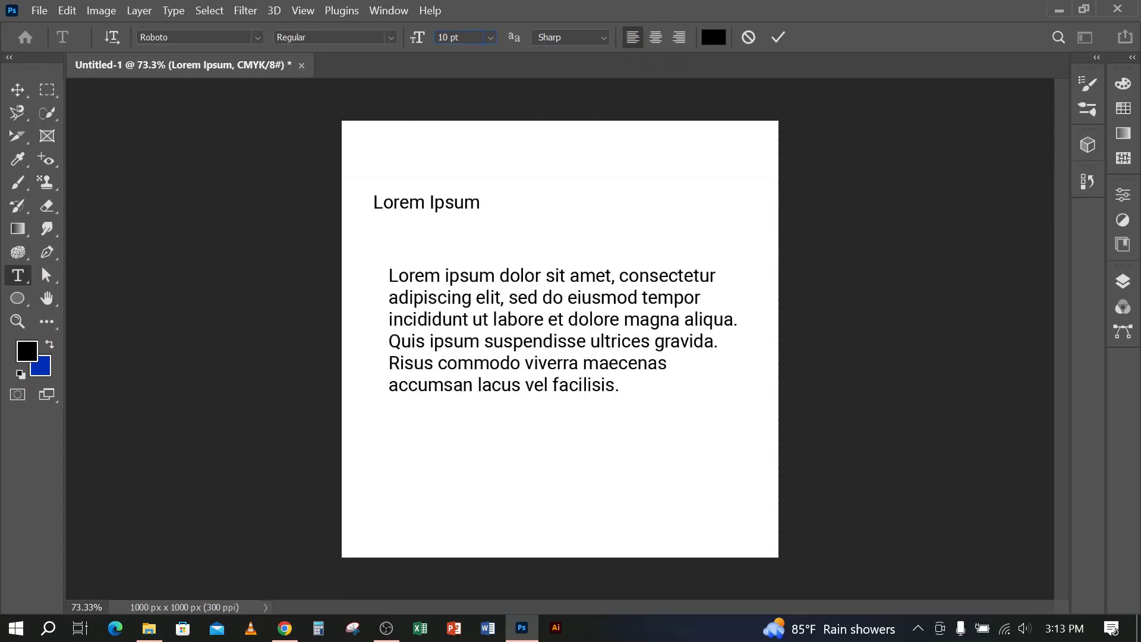
key(Down)
key(Down)
key(Down)
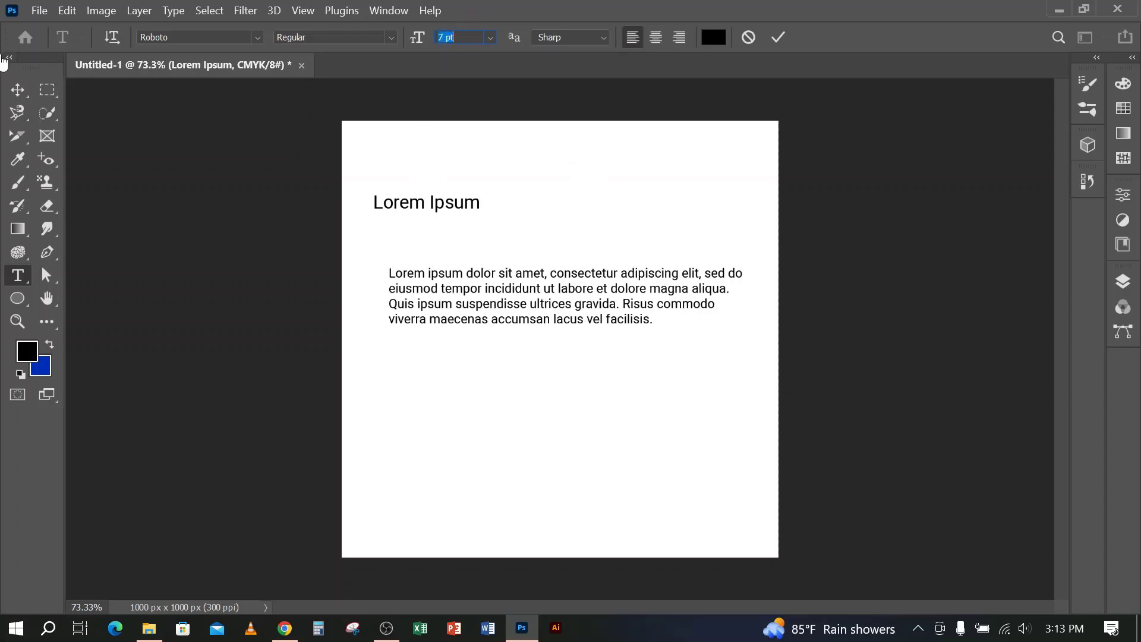
click(18, 89)
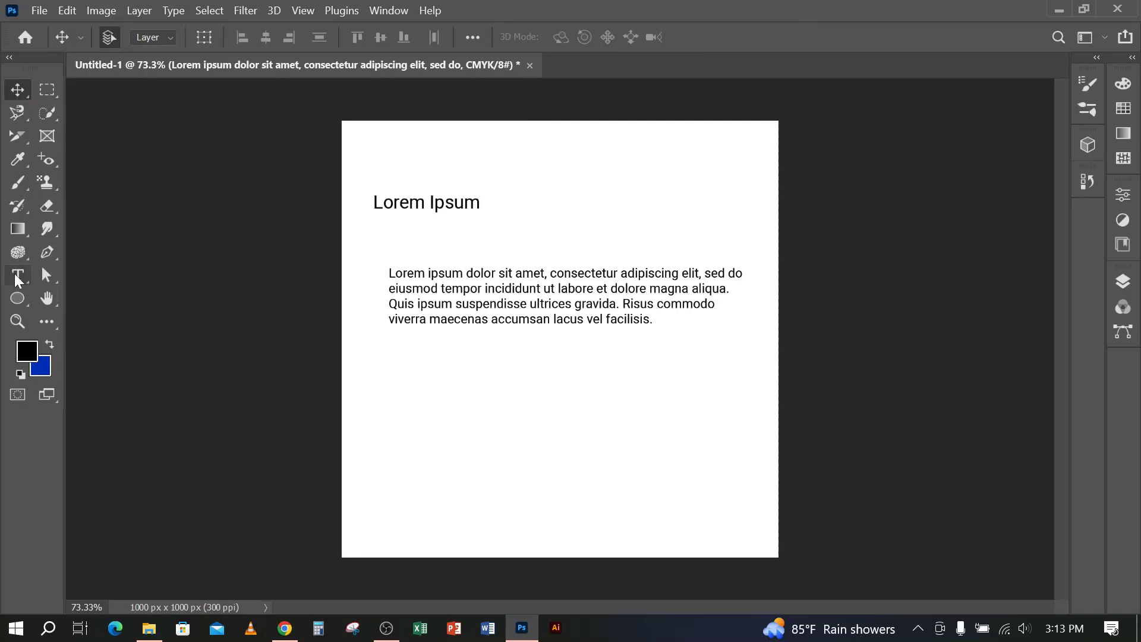
Show the character settings for the placeholder paragraph and set its leading to 13 pt
click(17, 276)
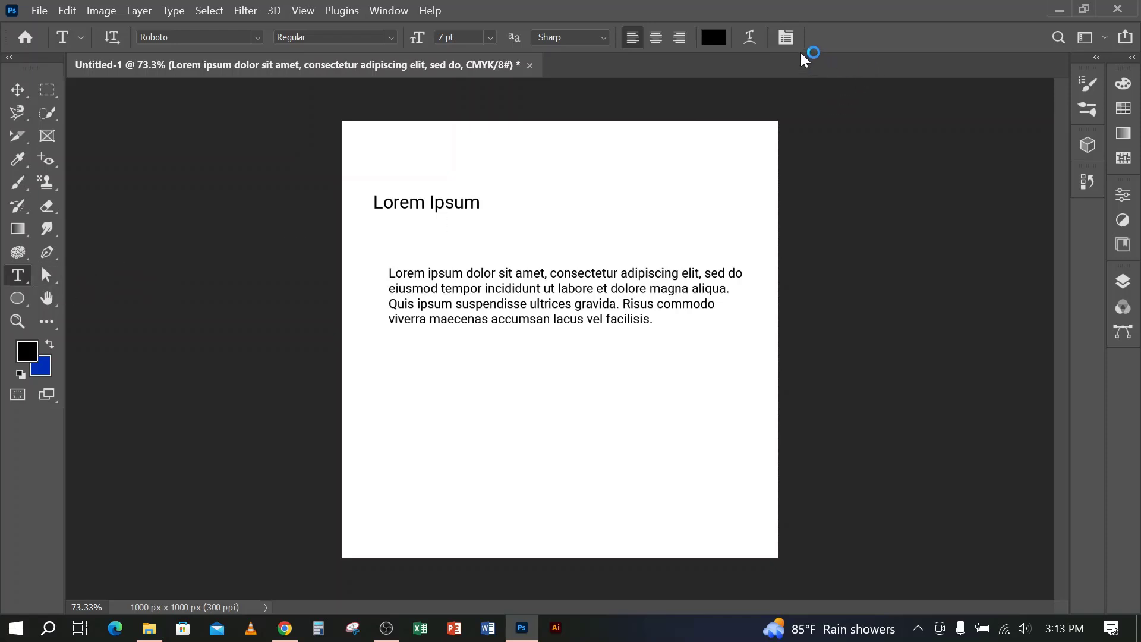
click(785, 37)
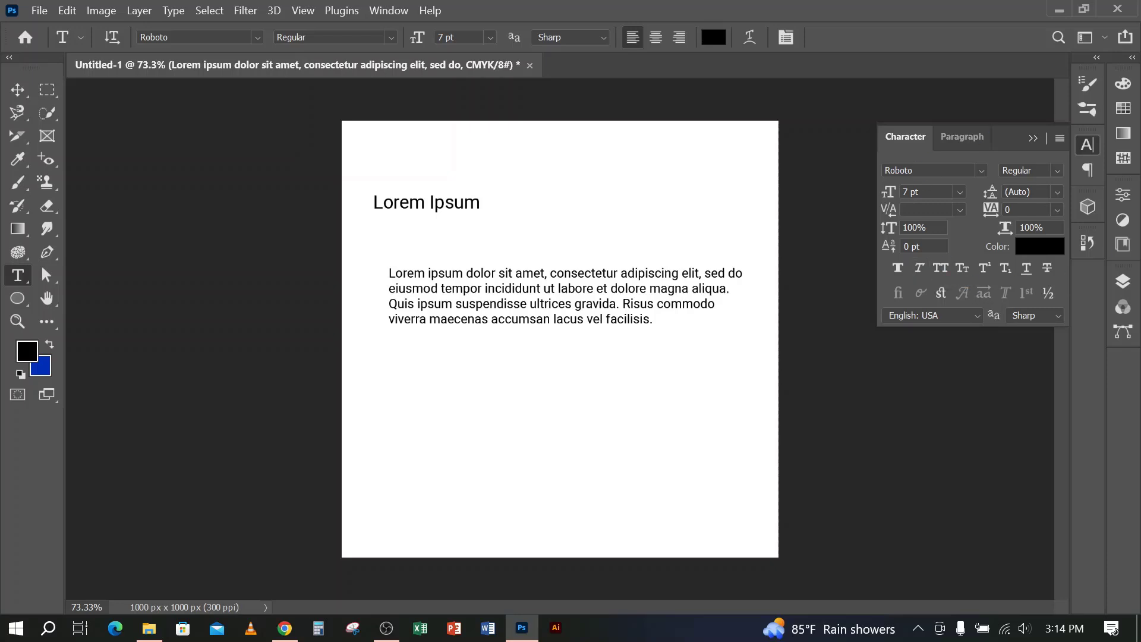
click(546, 289)
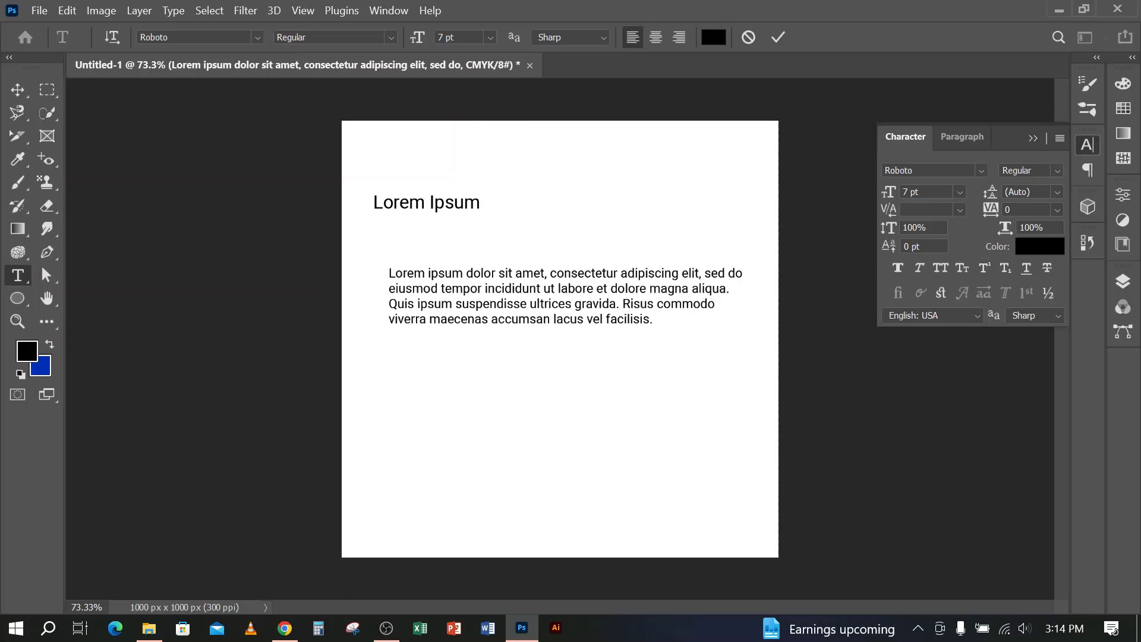
click(1058, 192)
click(1038, 316)
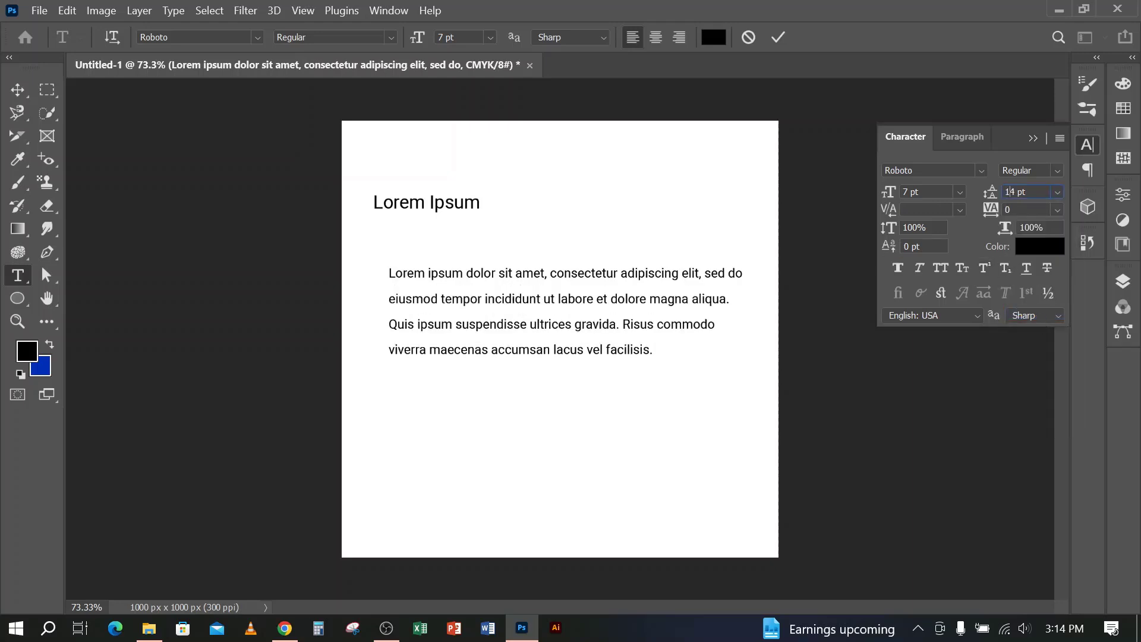
key(Up)
key(Up)
key(Down)
key(Down)
key(Down)
key(Down)
key(Down)
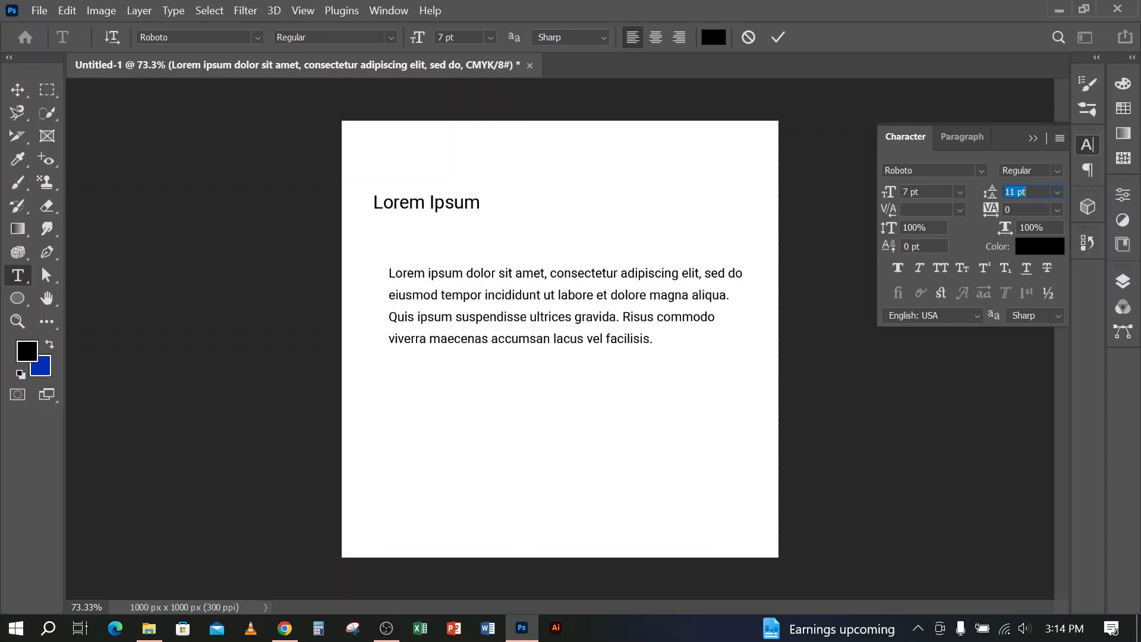
key(Up)
key(Up)
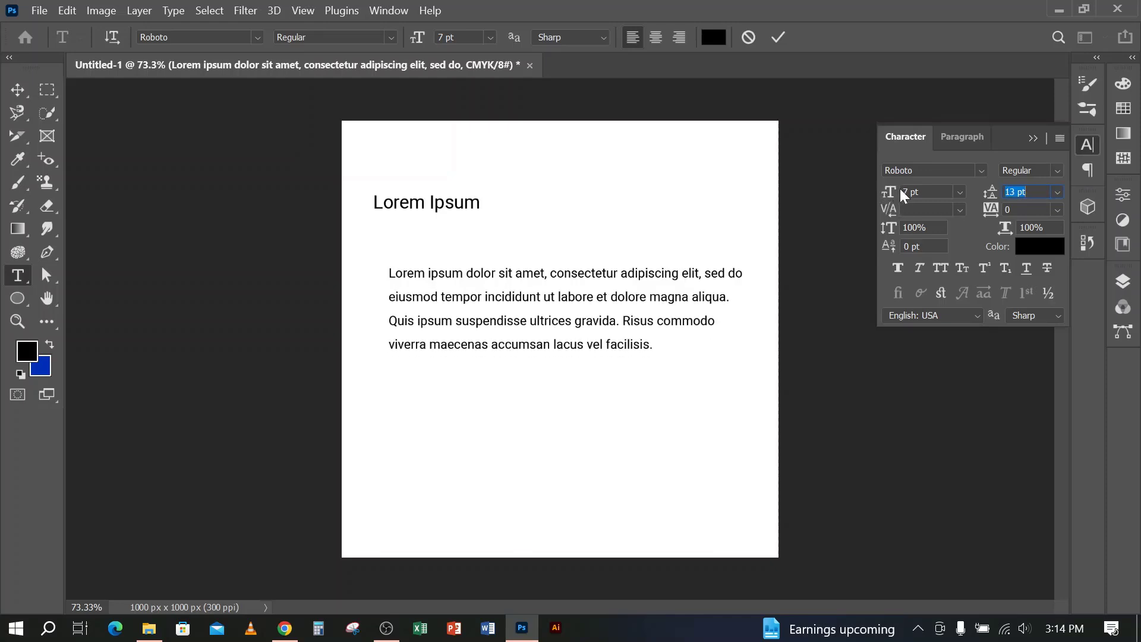
Set the placeholder paragraph's font size to 9 pt and its tracking to 40
click(926, 192)
key(Up)
key(Up)
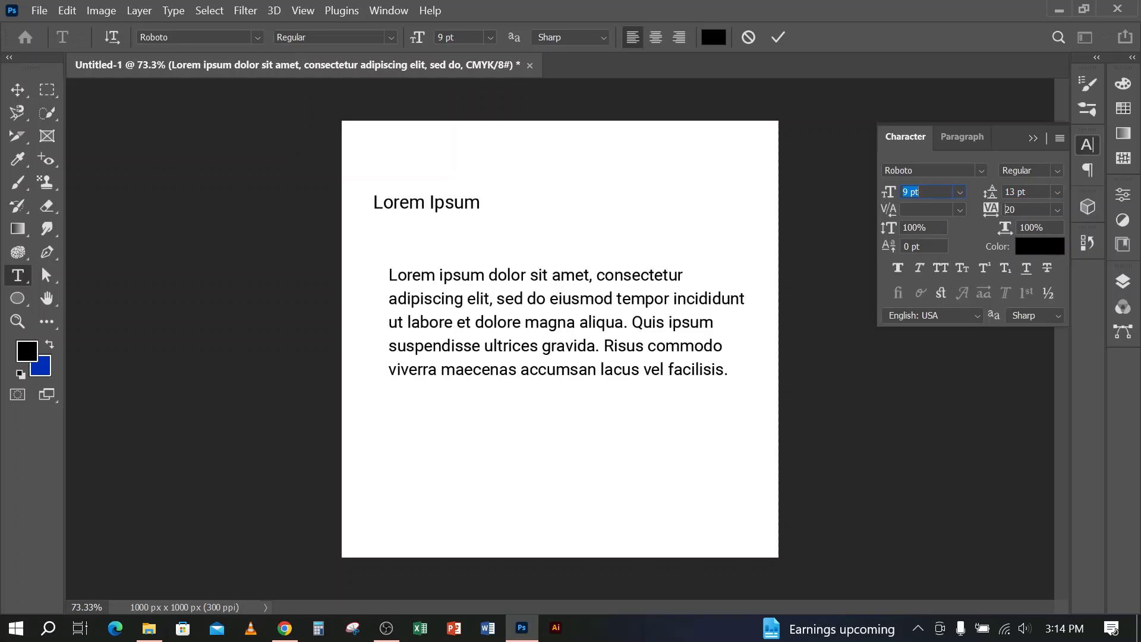
key(Up)
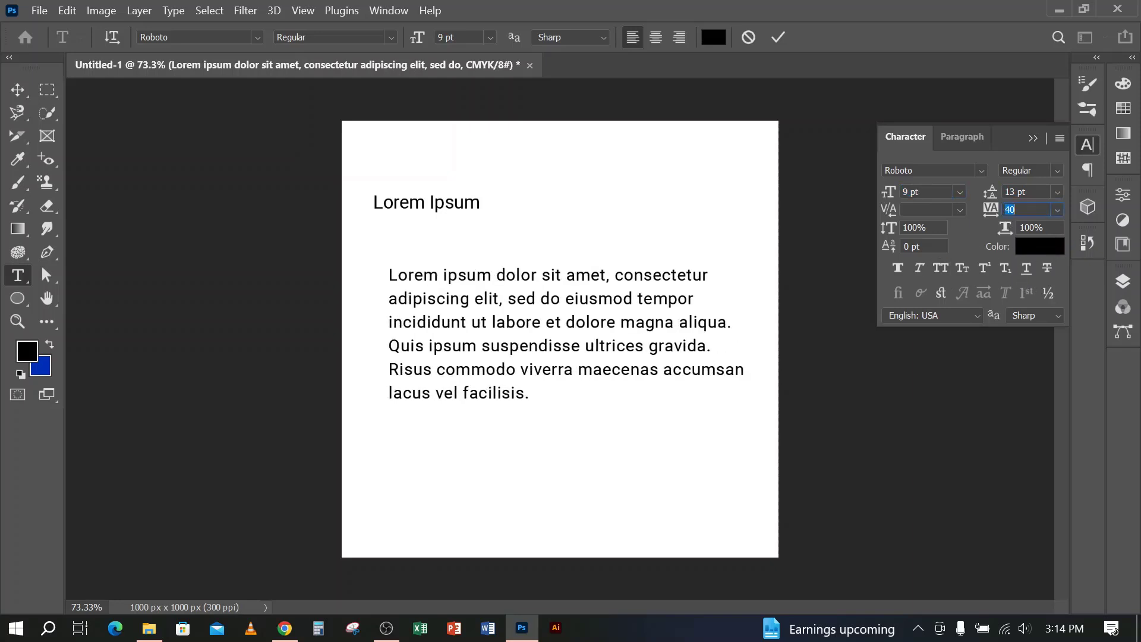
Apply All Caps to the placeholder paragraph, commit the text edit and switch to the Move tool
click(903, 265)
click(909, 269)
click(942, 267)
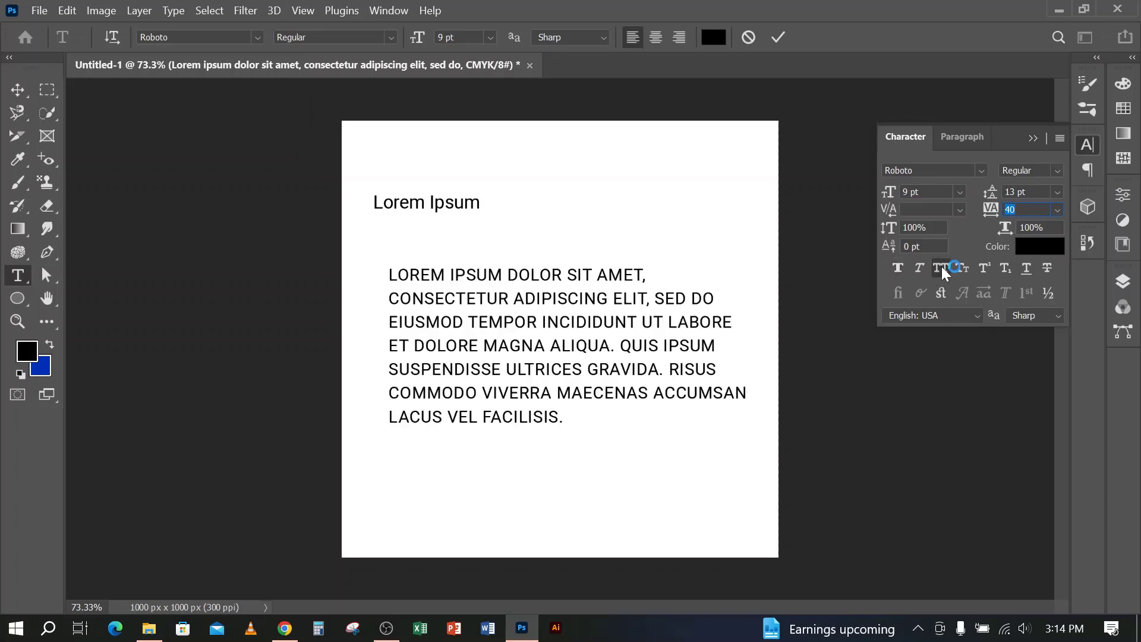
click(779, 37)
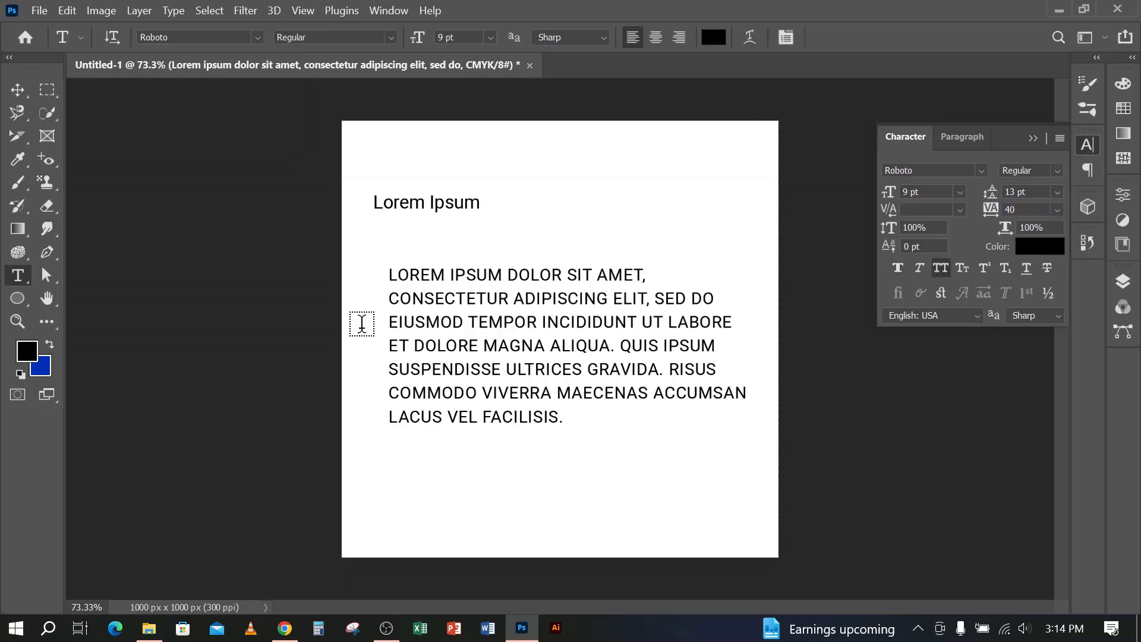
click(14, 93)
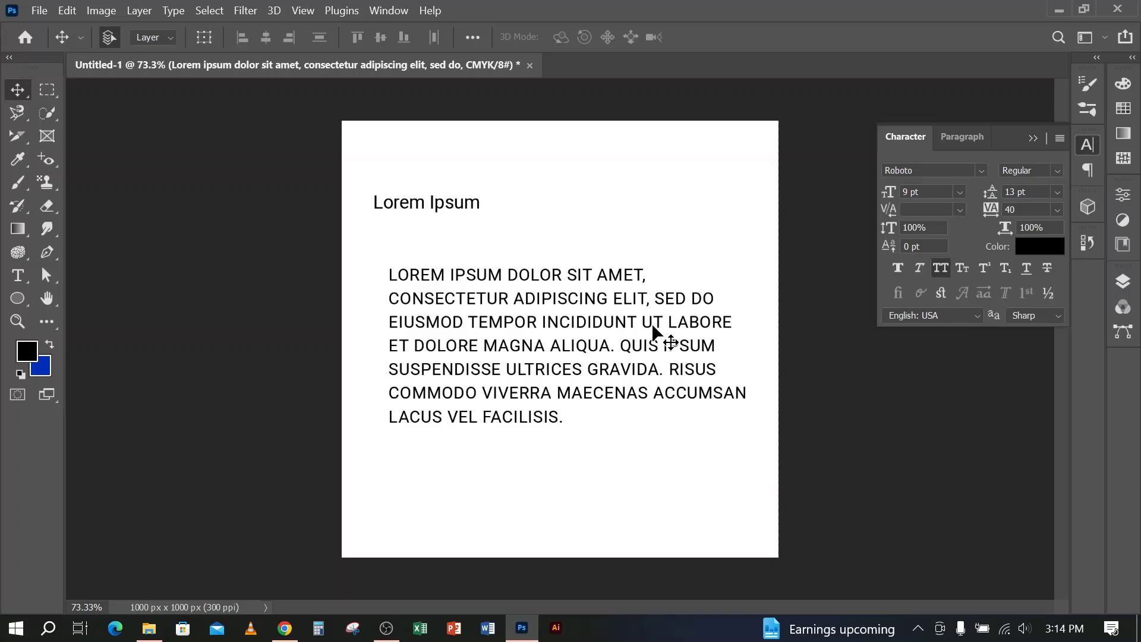
Set the anti-aliasing of the placeholder paragraph to Smooth and commit the text edit
click(17, 275)
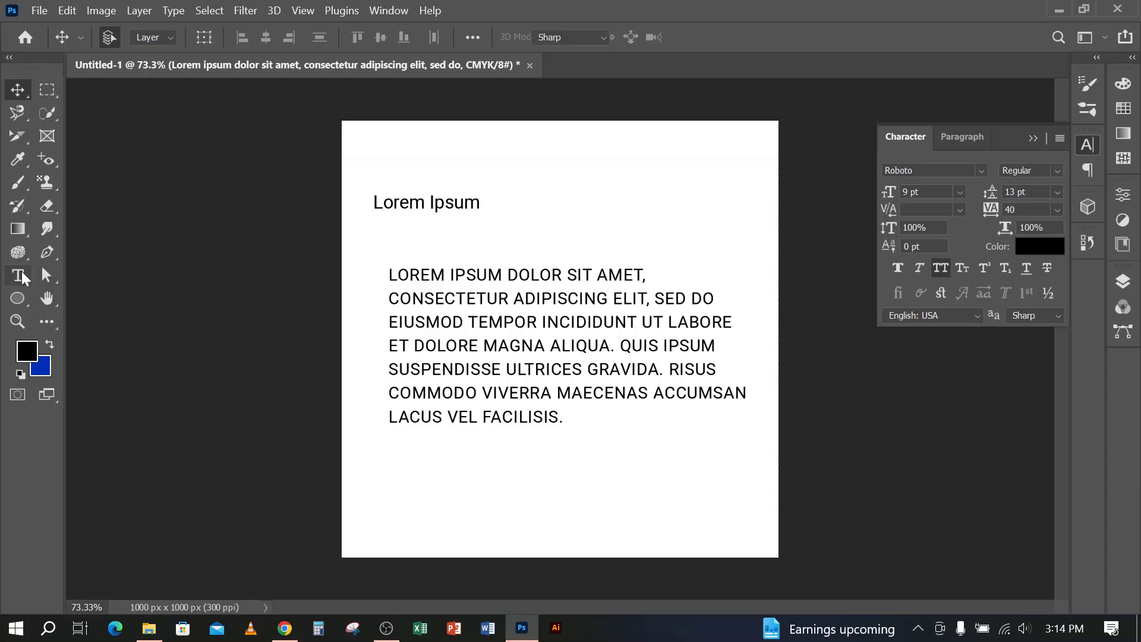
click(434, 299)
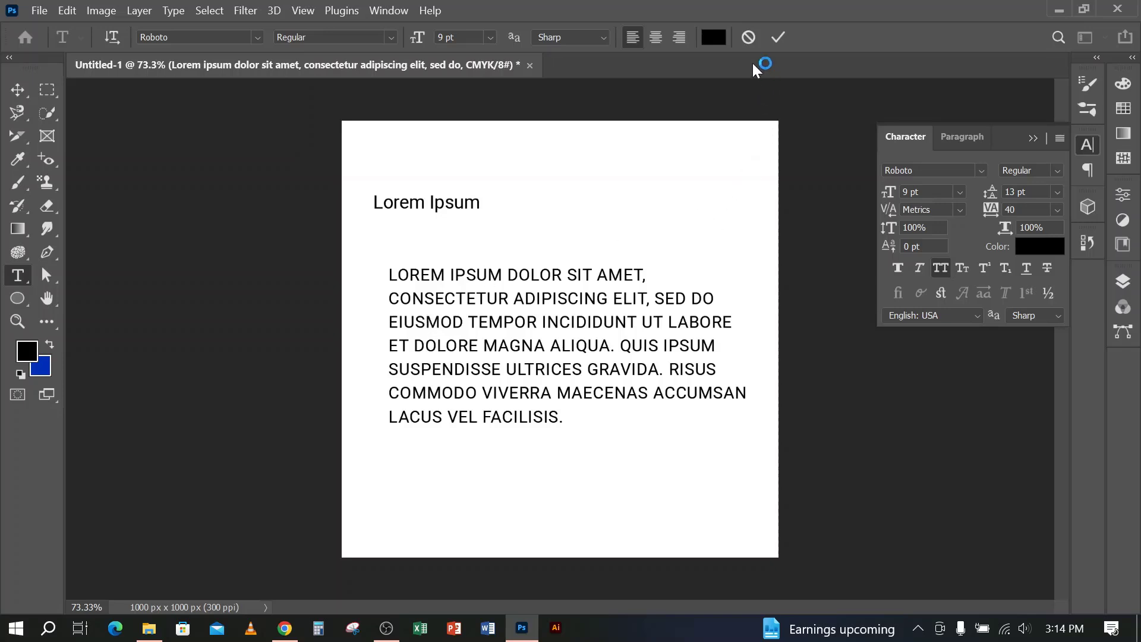
click(748, 37)
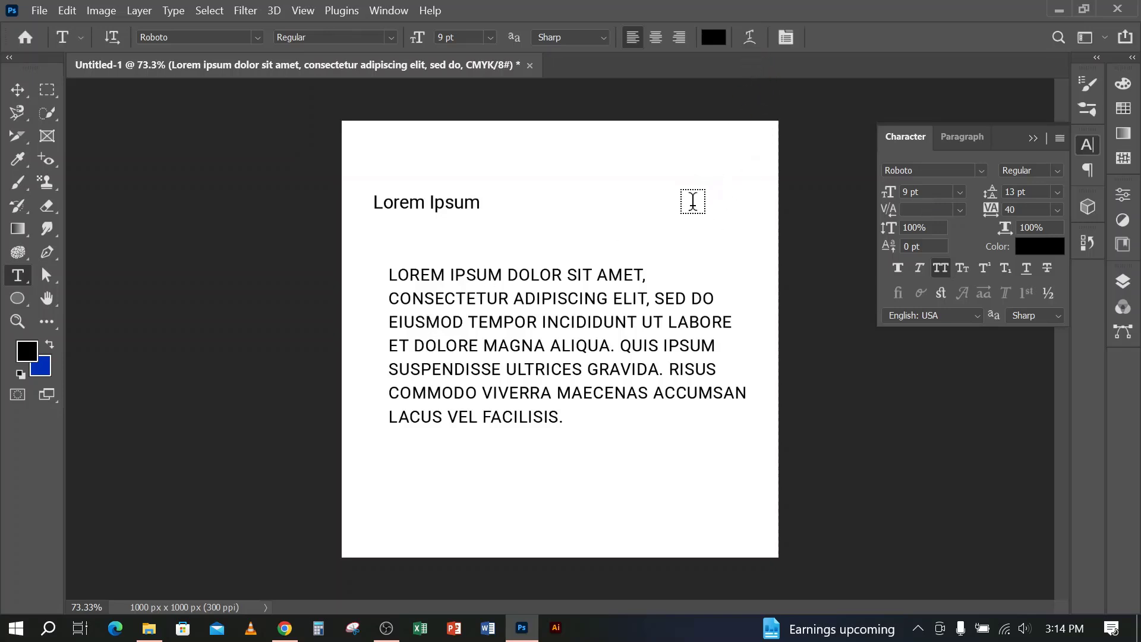
click(552, 297)
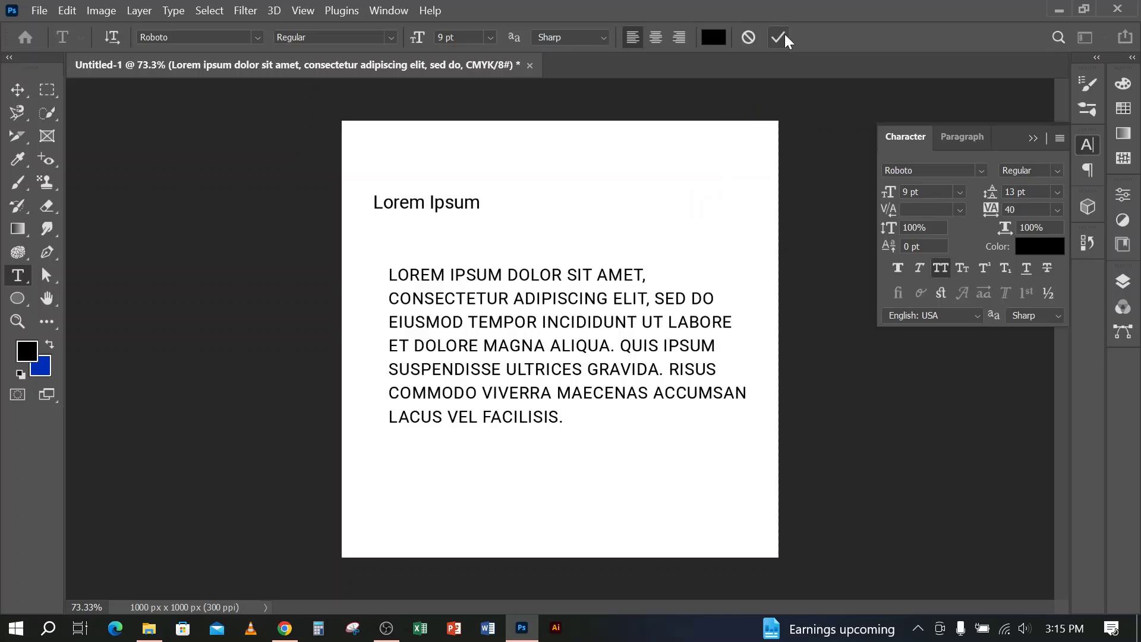
click(600, 38)
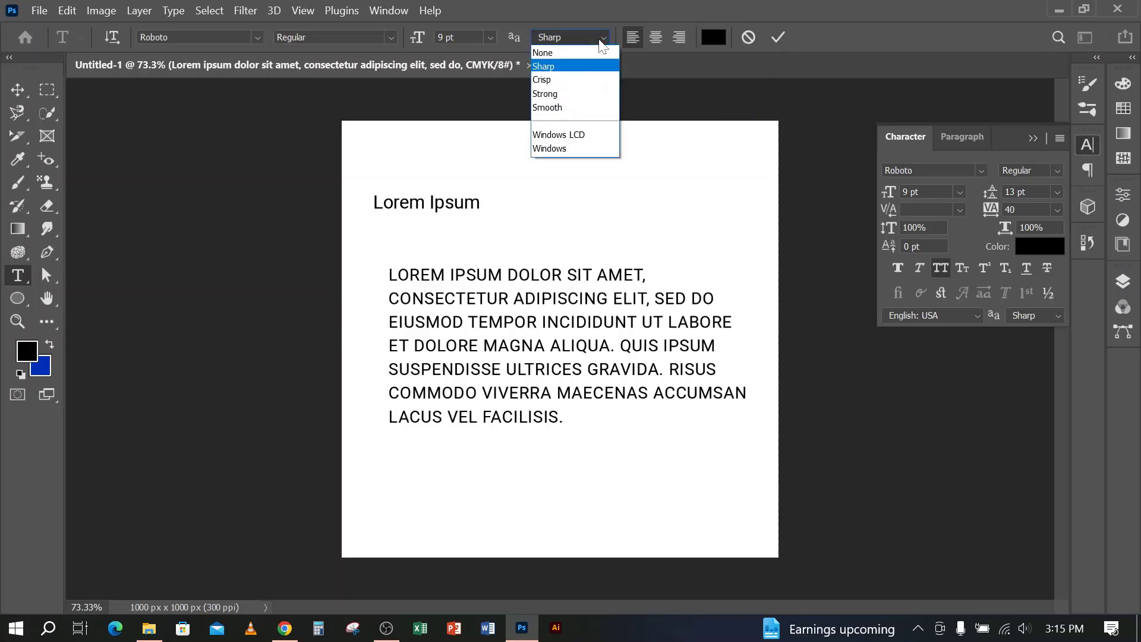
click(565, 107)
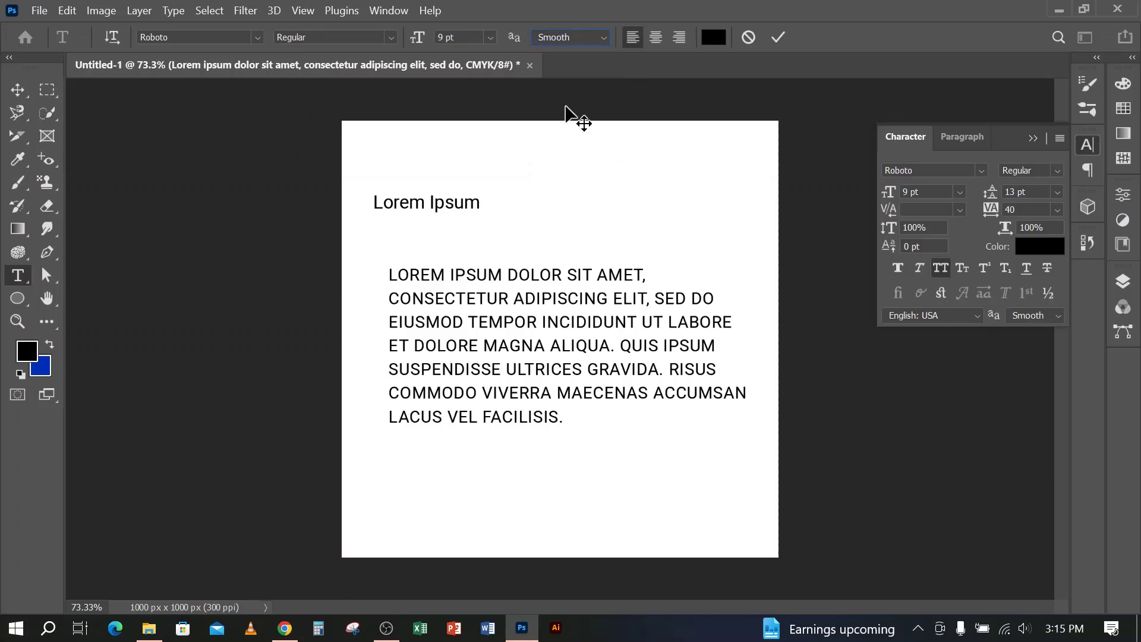
click(774, 38)
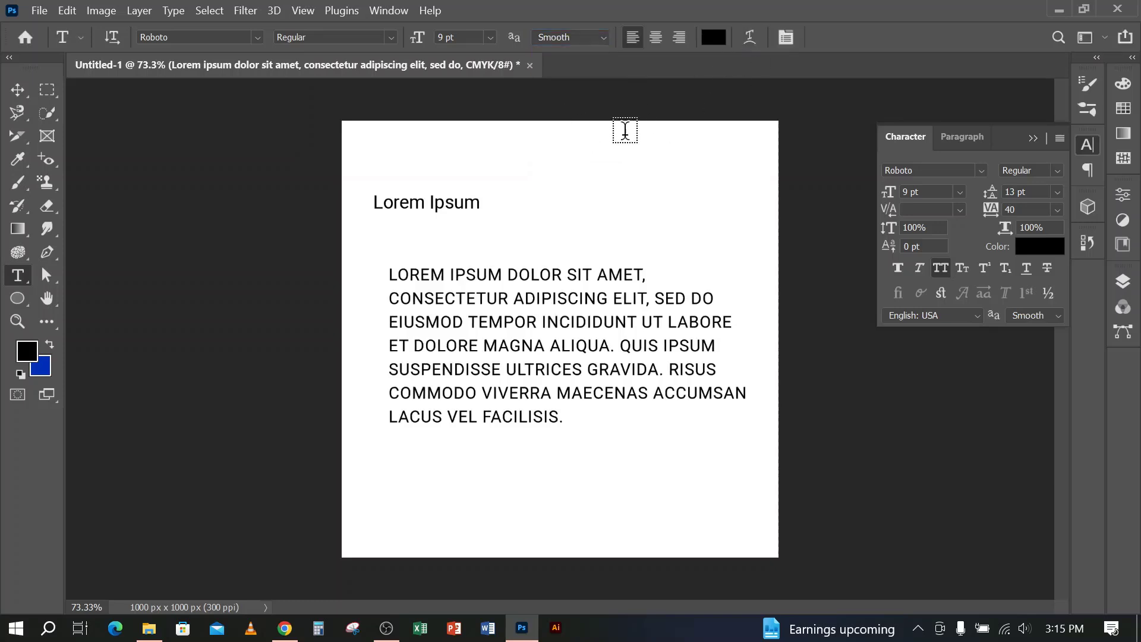
Try vertical orientation on the placeholder paragraph, restore horizontal orientation, commit the edit and switch to the Move tool
click(437, 288)
click(114, 38)
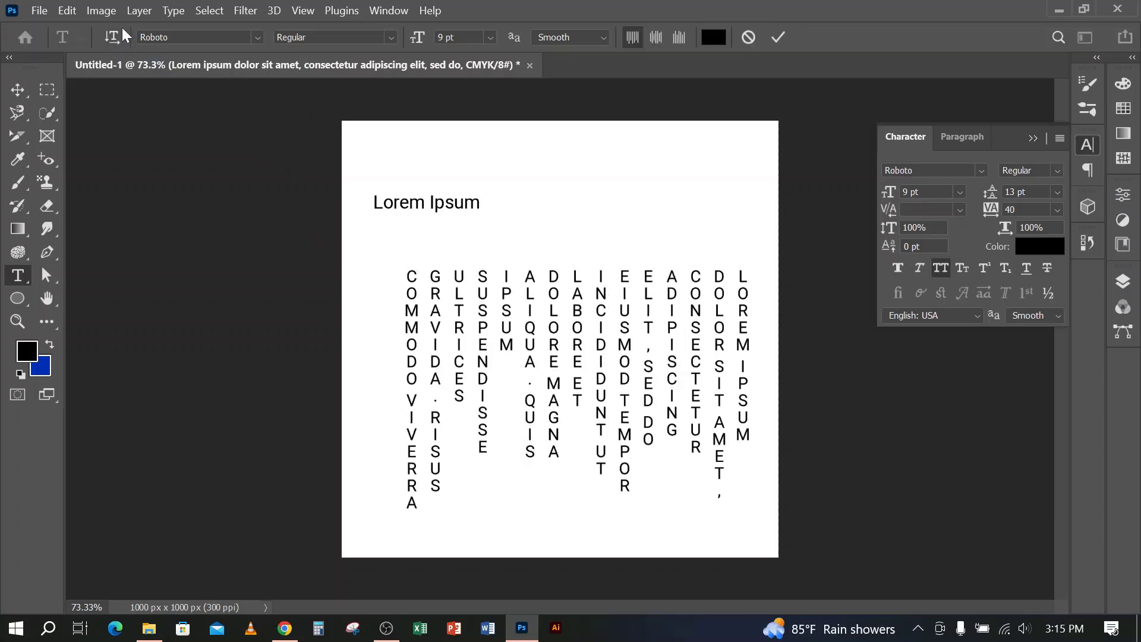
click(116, 37)
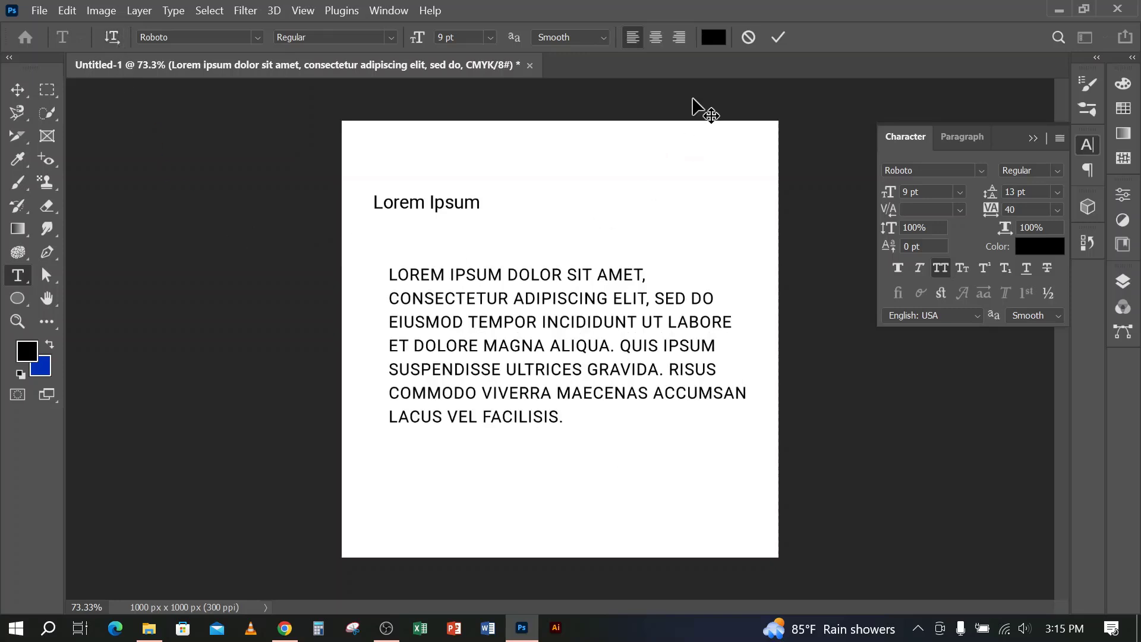
click(777, 38)
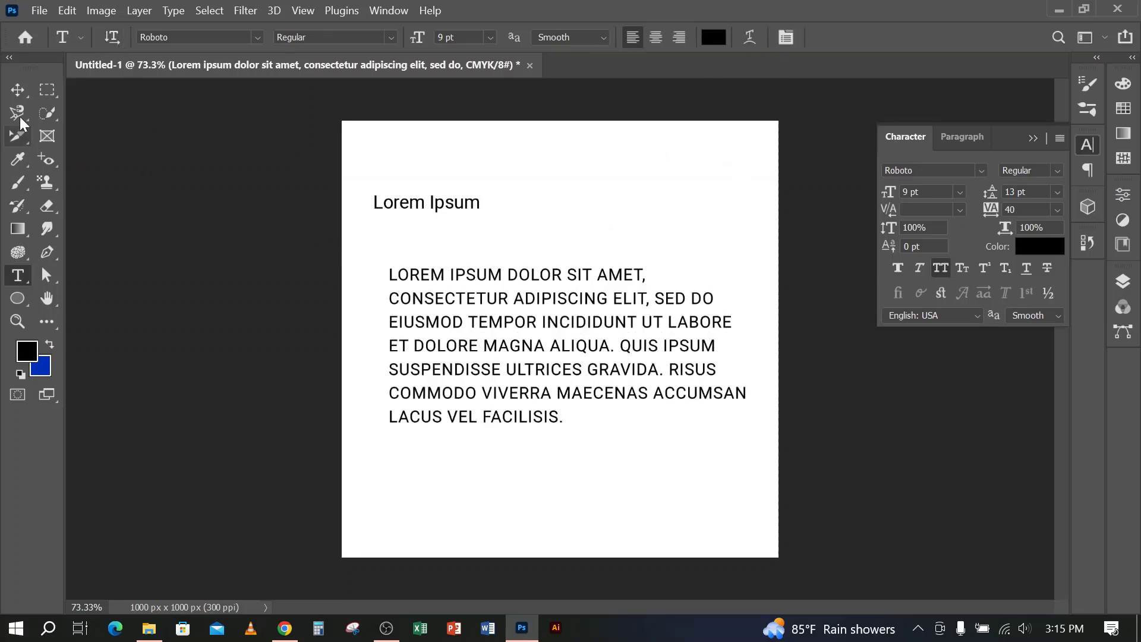
click(17, 90)
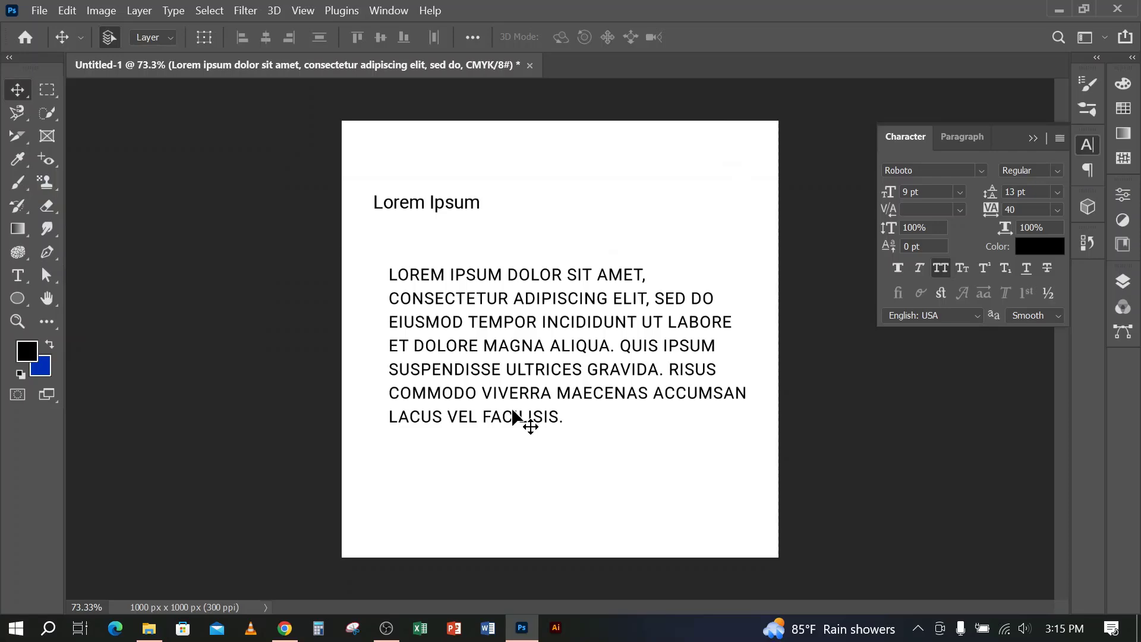
click(387, 629)
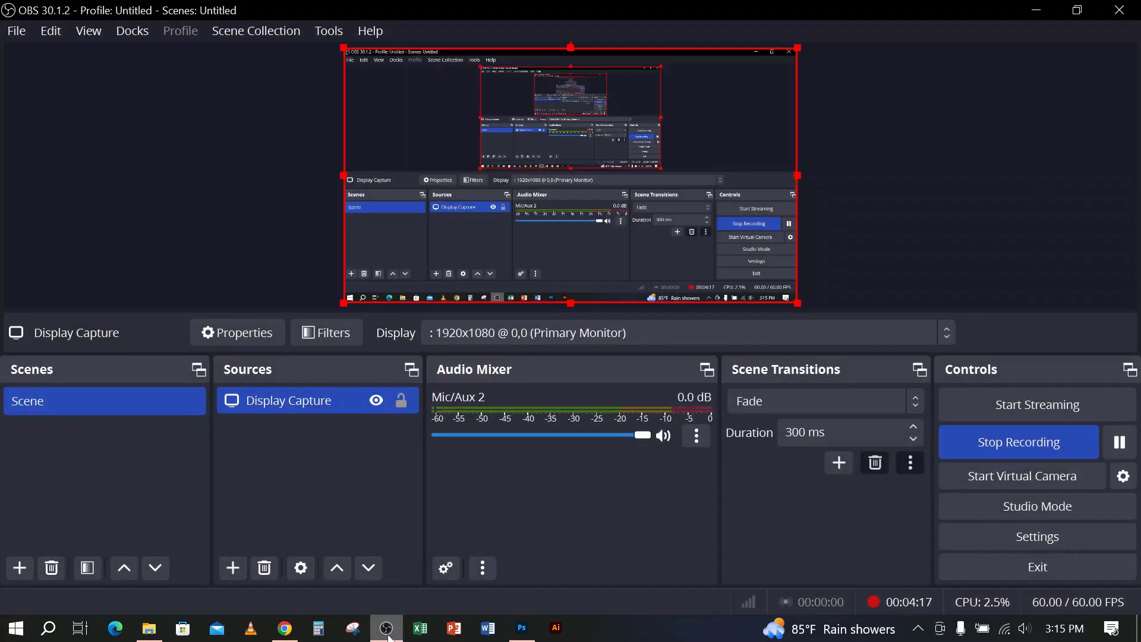
click(997, 444)
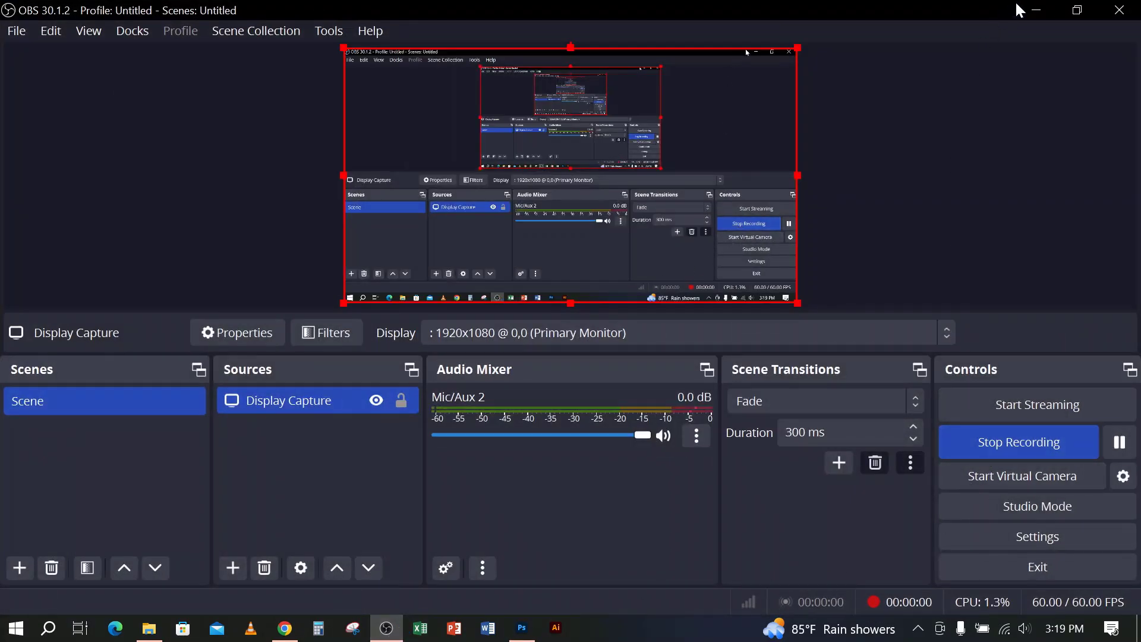
click(1037, 10)
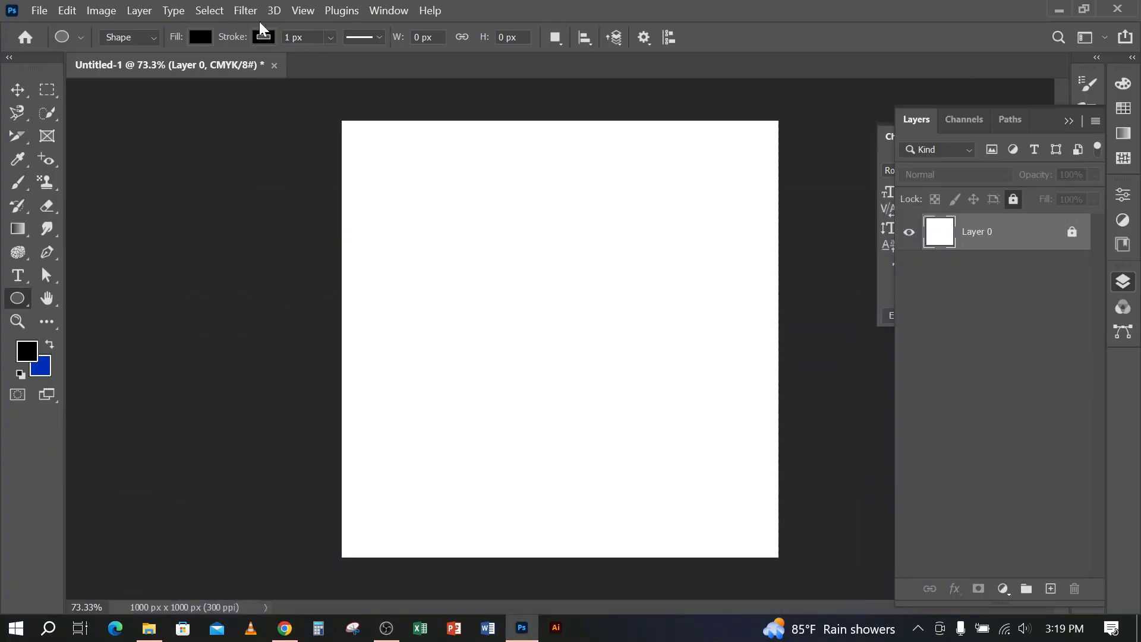
Place the embedded image 6AD233B4-FE4F-4291-AB43-E1F0B62D0DD0 from the Buyer Primiyam folder inside DESIGN IMAGE on drive E and commit the placement
click(42, 11)
click(81, 349)
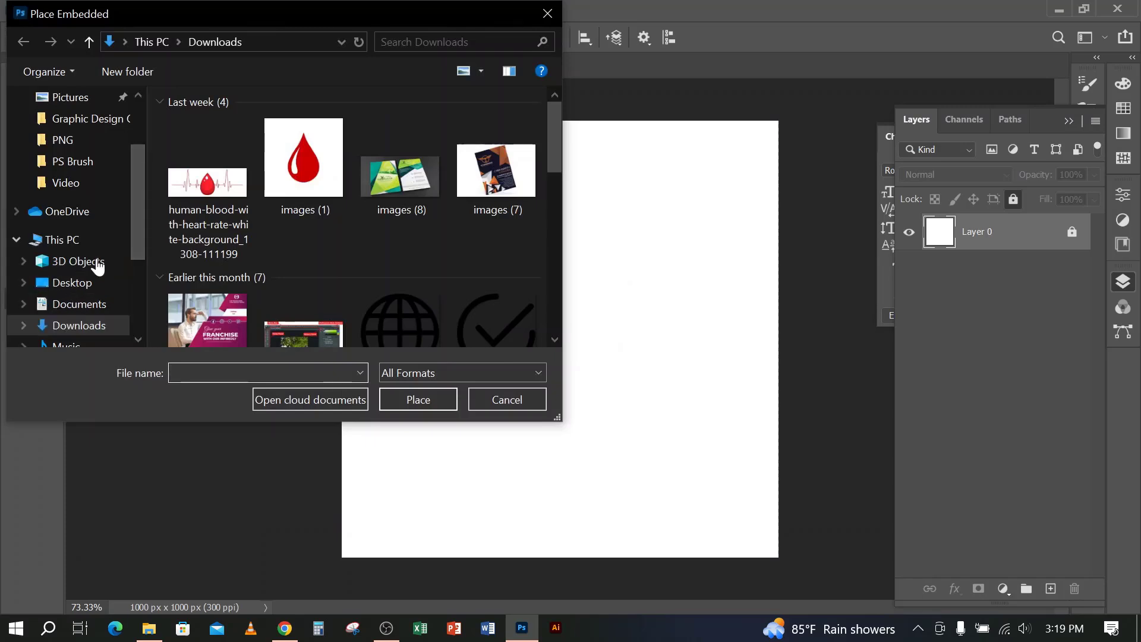
scroll(98, 266, down, 2)
click(80, 319)
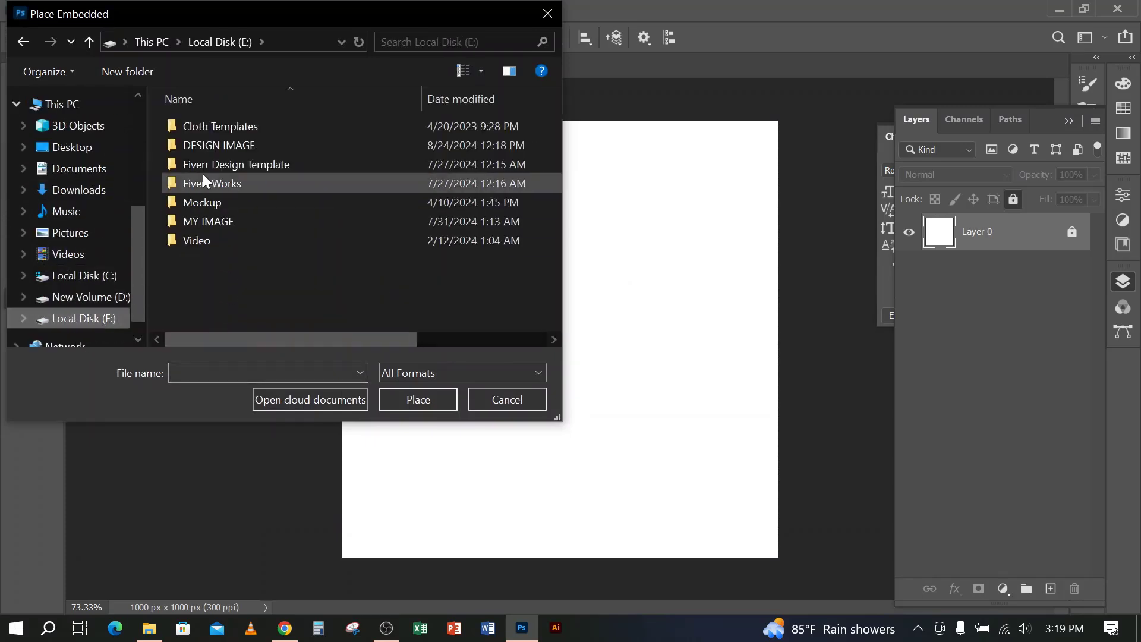
double_click(191, 149)
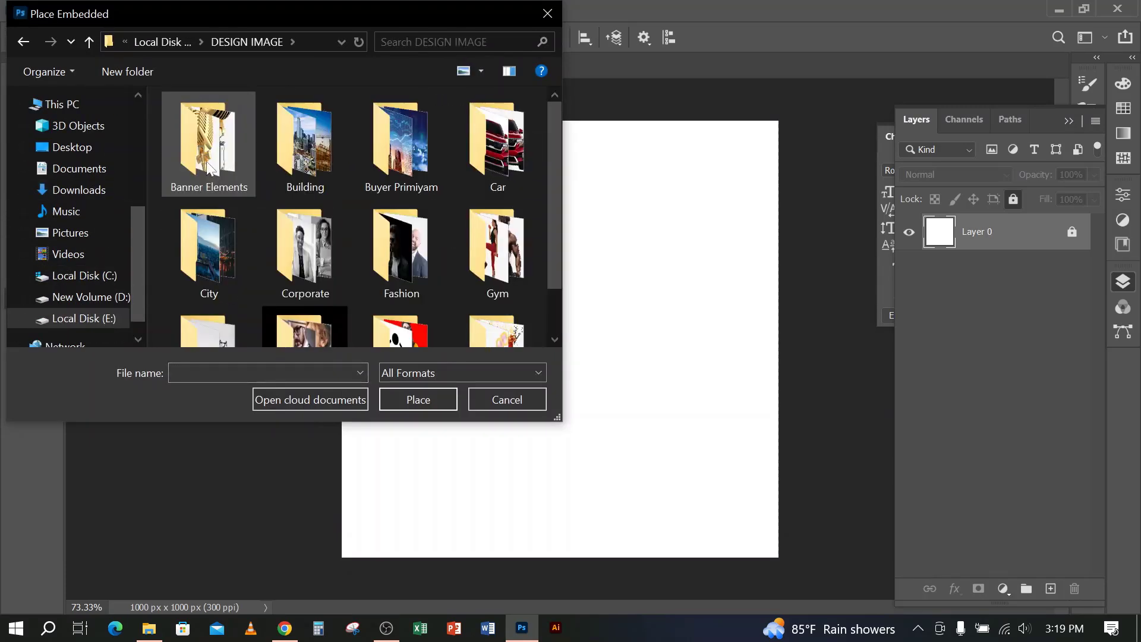
double_click(412, 183)
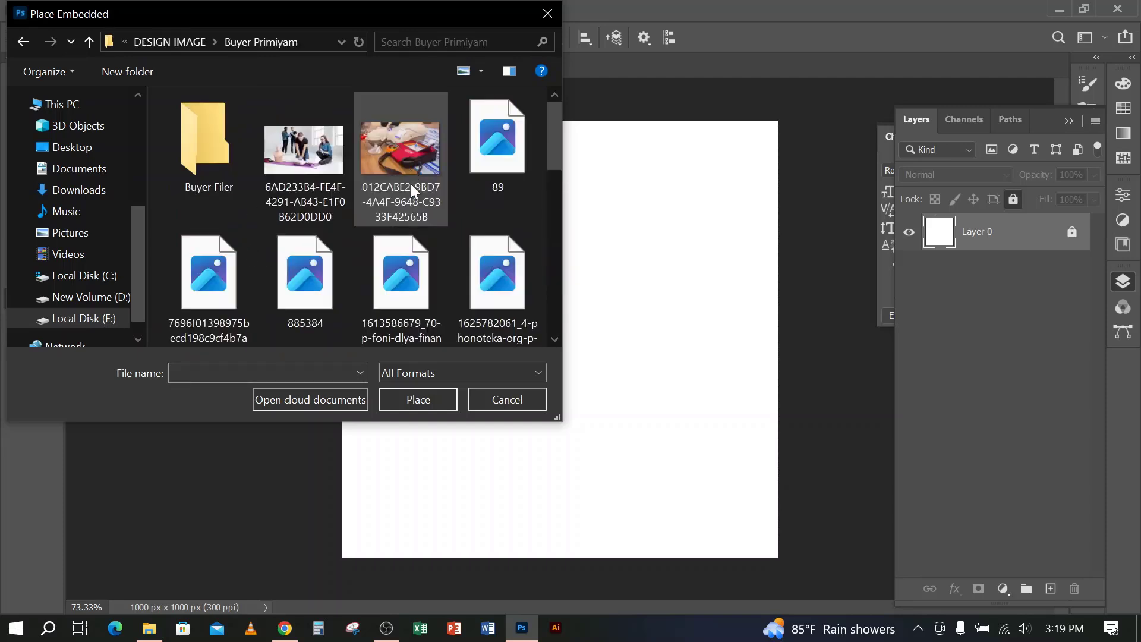
click(294, 168)
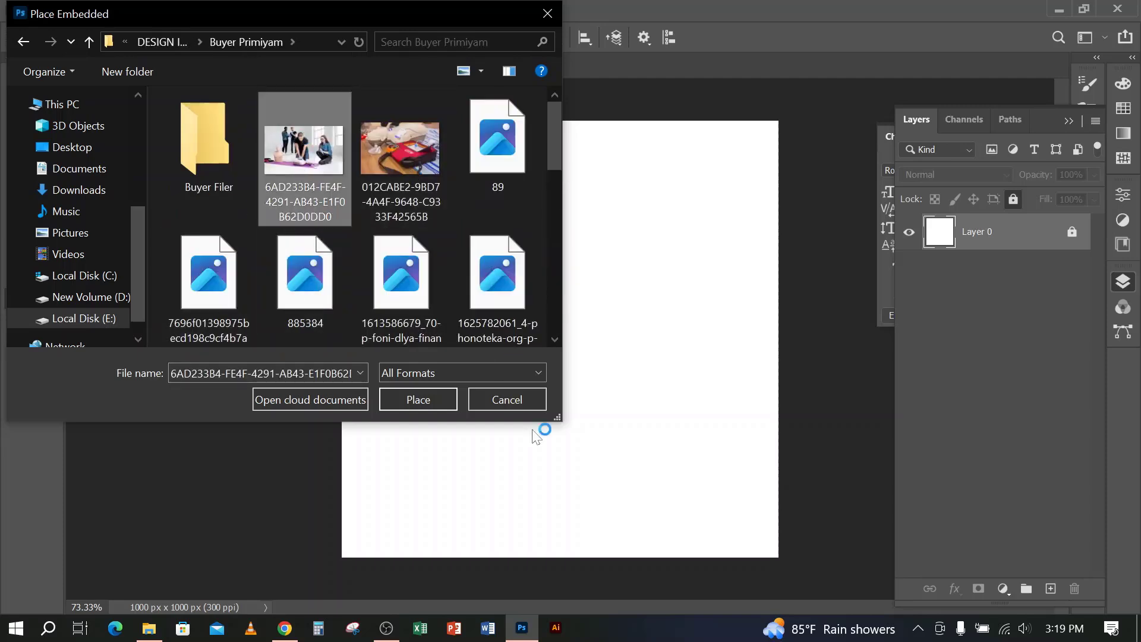
click(427, 400)
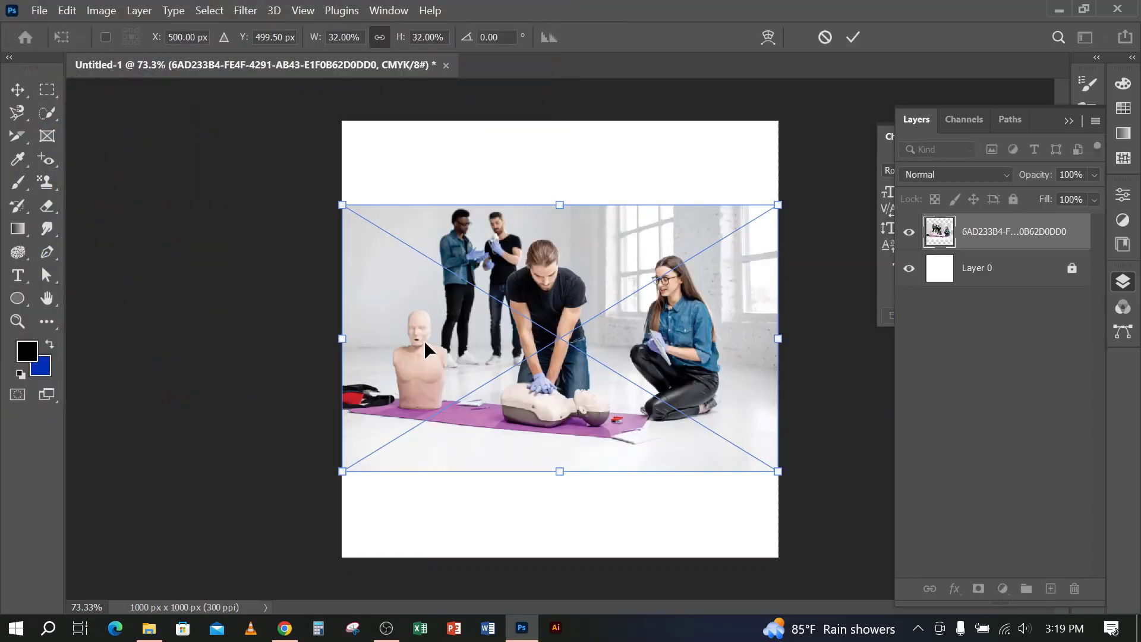
click(853, 37)
key(u)
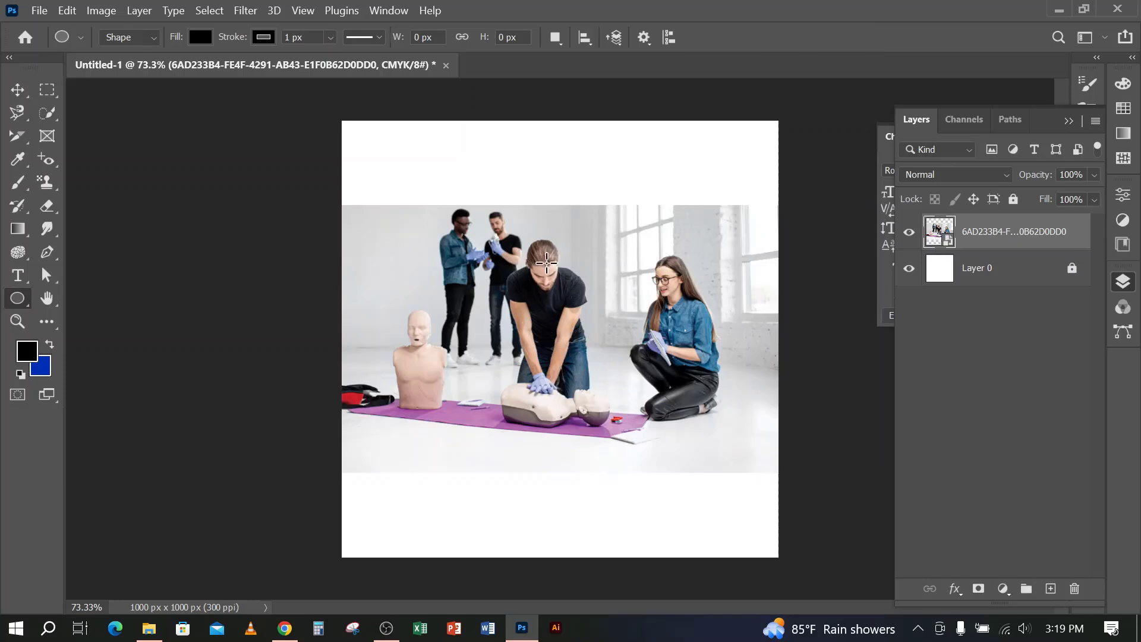
Place the embedded image BIEA2019drones149 from the Buyer Primiyam folder and commit the placement
click(39, 10)
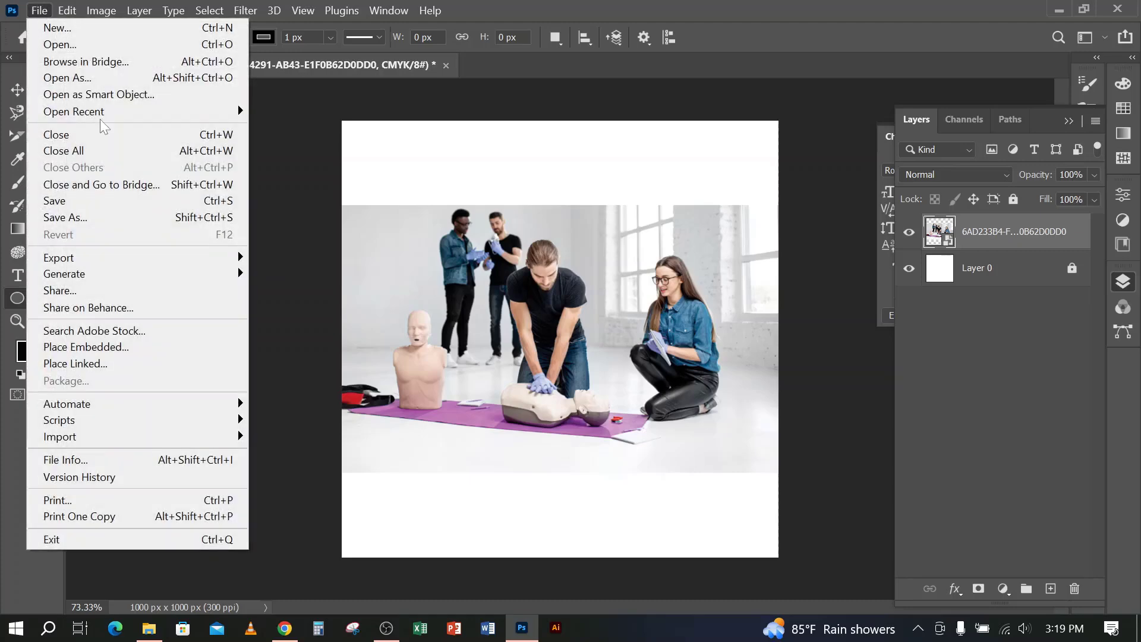
click(102, 348)
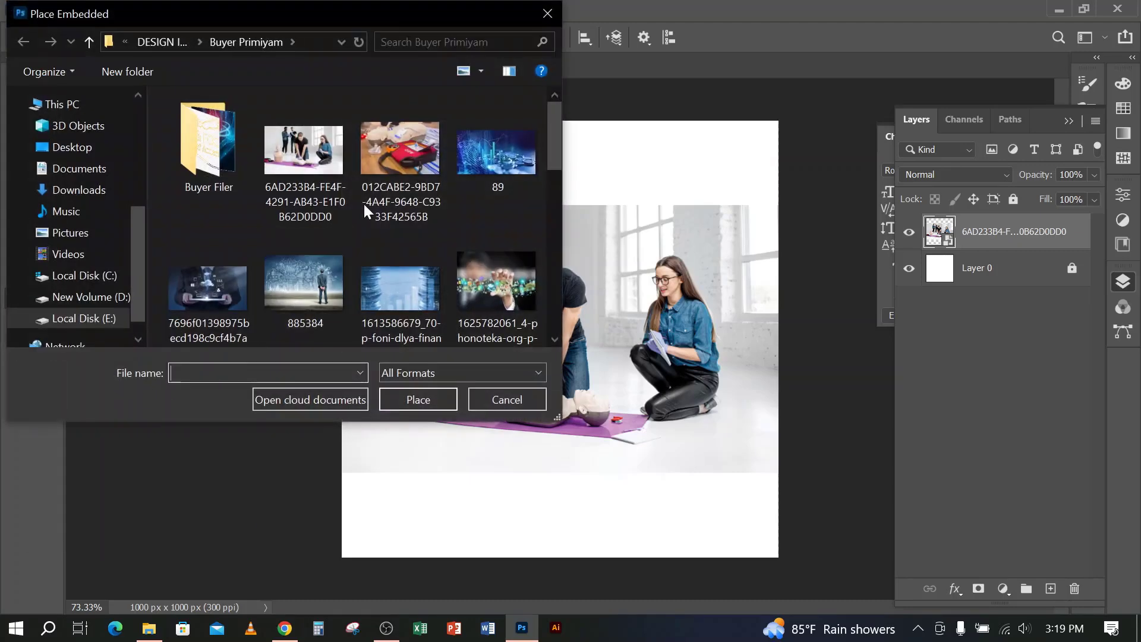
click(327, 312)
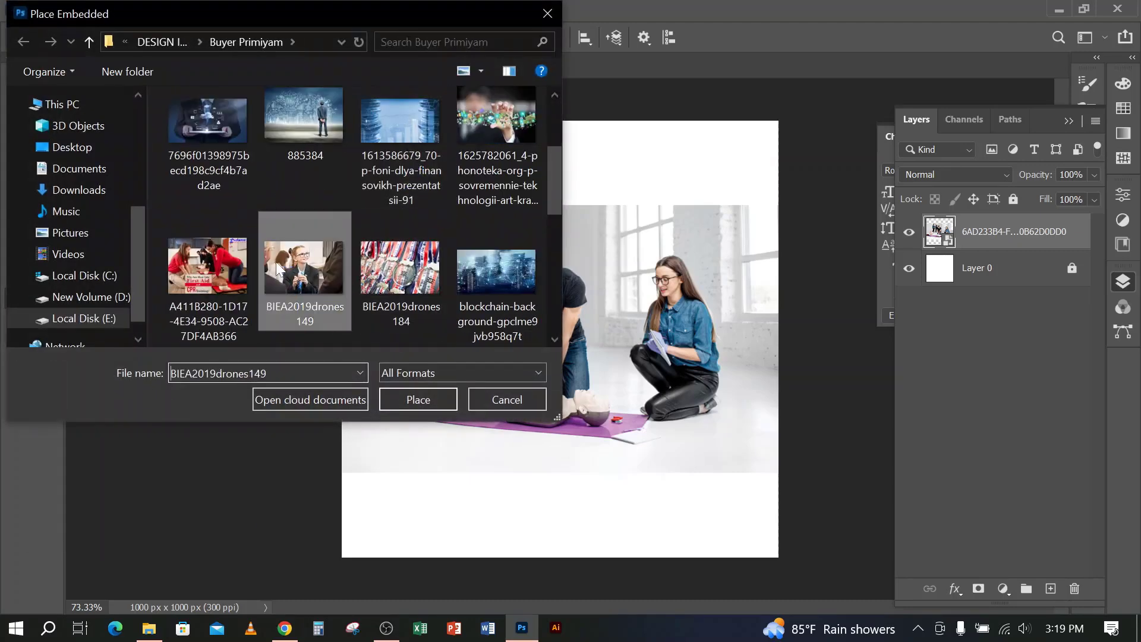
click(416, 399)
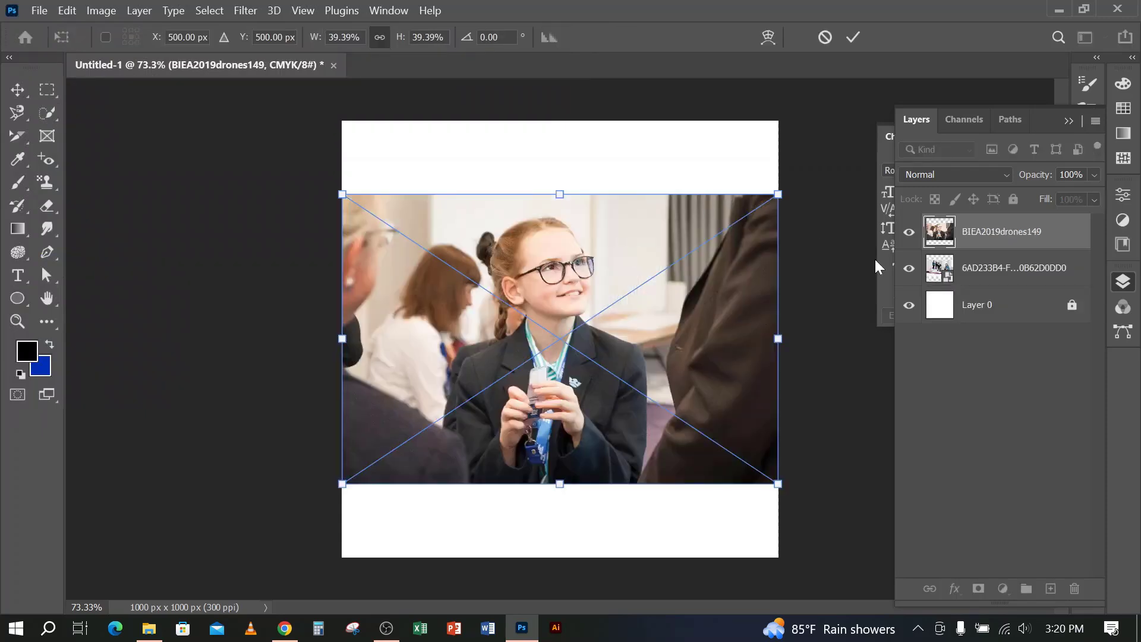
click(854, 38)
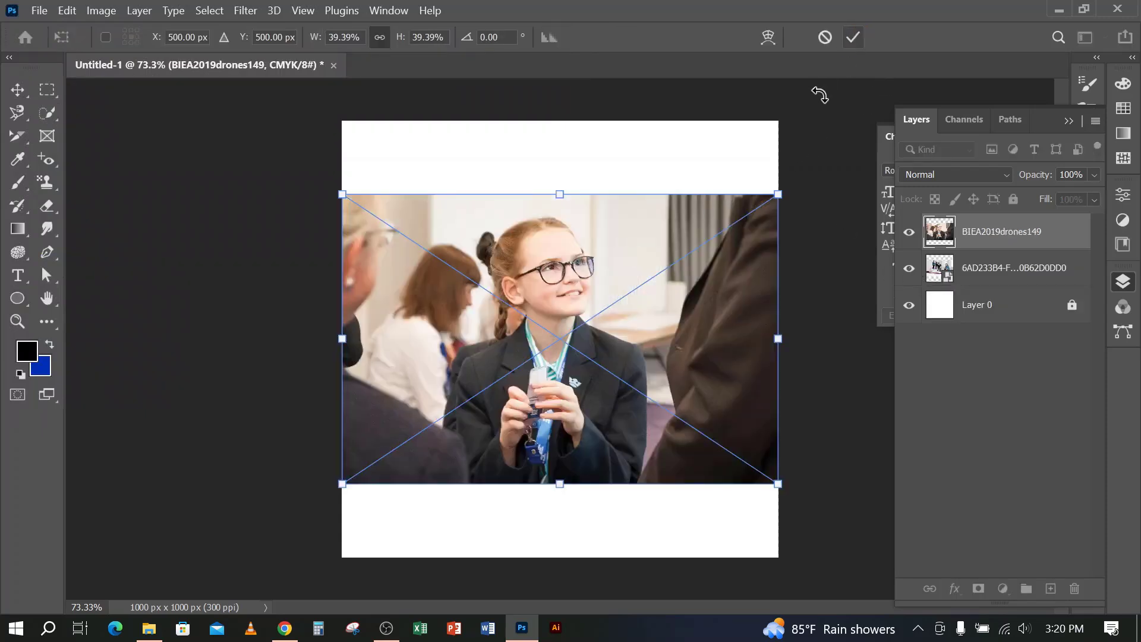
click(853, 37)
key(u)
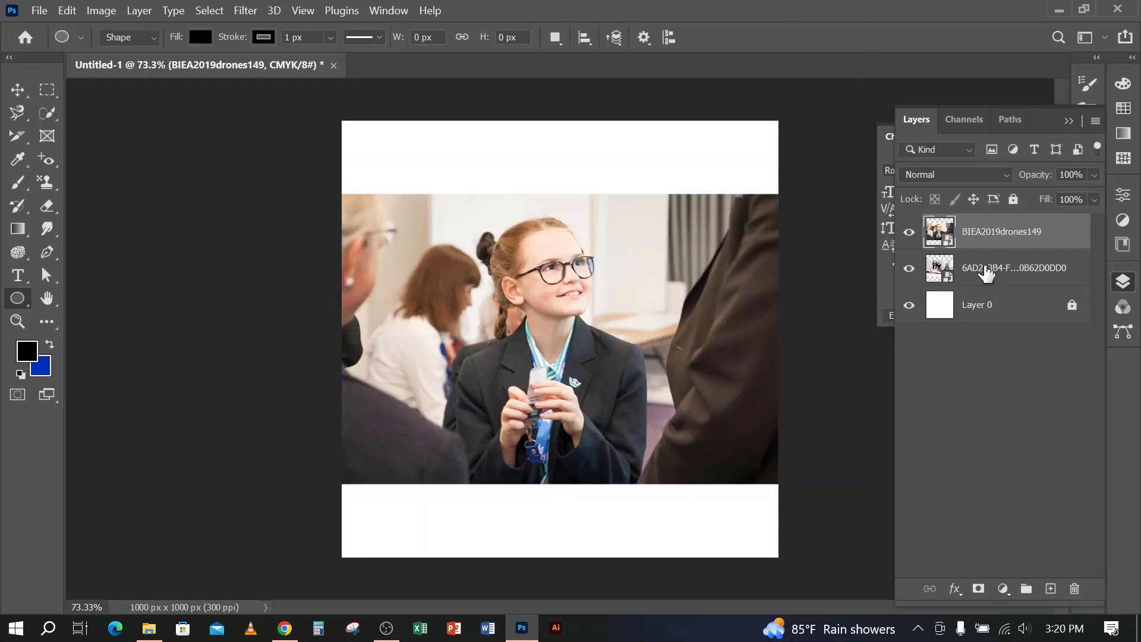
Delete the layer of the first placed image, 6AD233B4, and hide the BIEA2019drones149 layer
click(992, 265)
key(Delete)
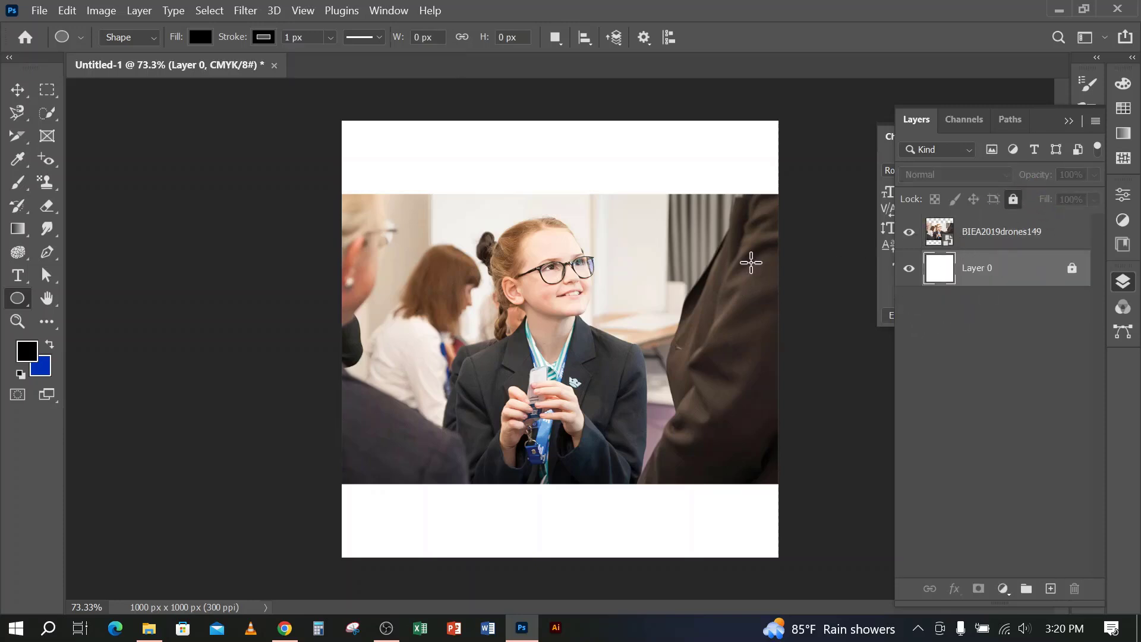
click(910, 231)
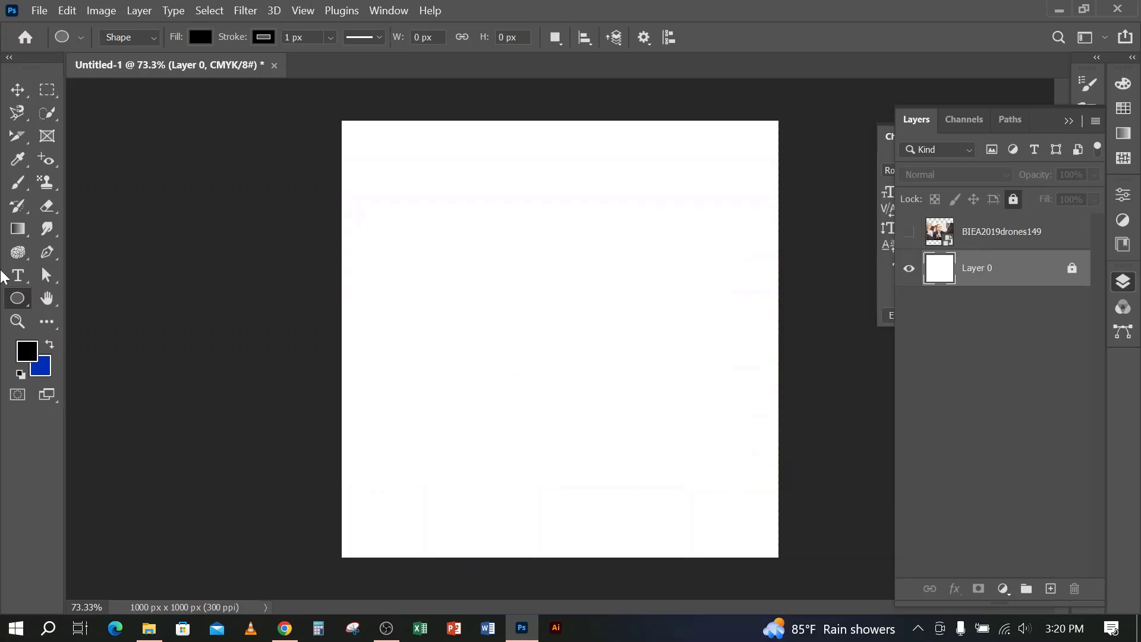
Draw a black circle about 537 px in diameter with the Ellipse tool and move it to the canvas's horizontal centre
right_click(17, 300)
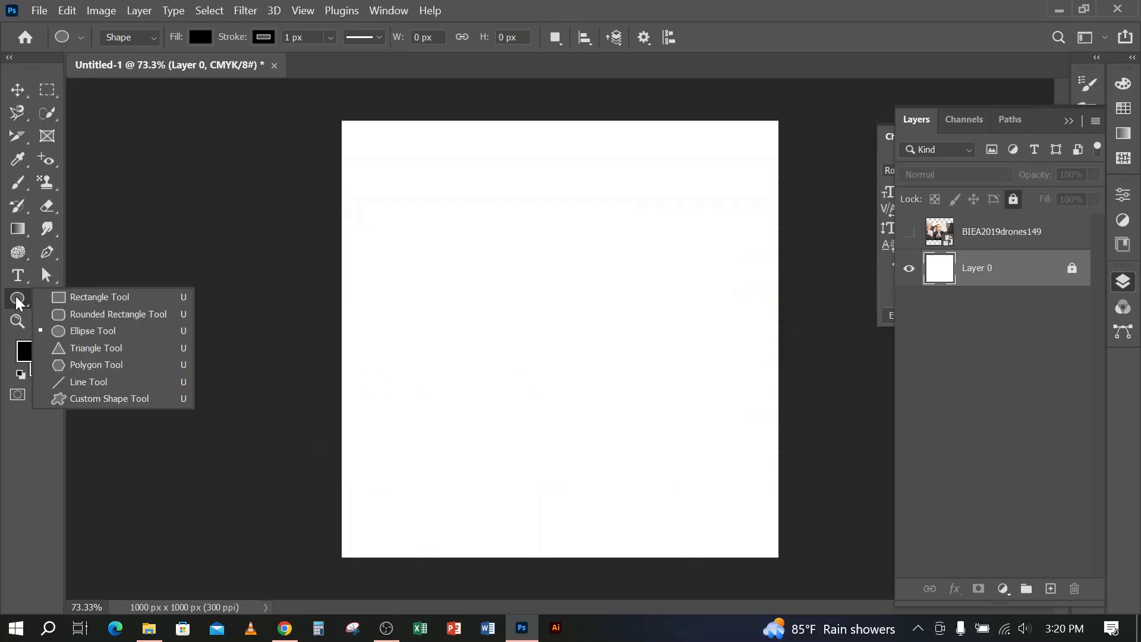
click(89, 329)
drag(465, 214, 701, 450)
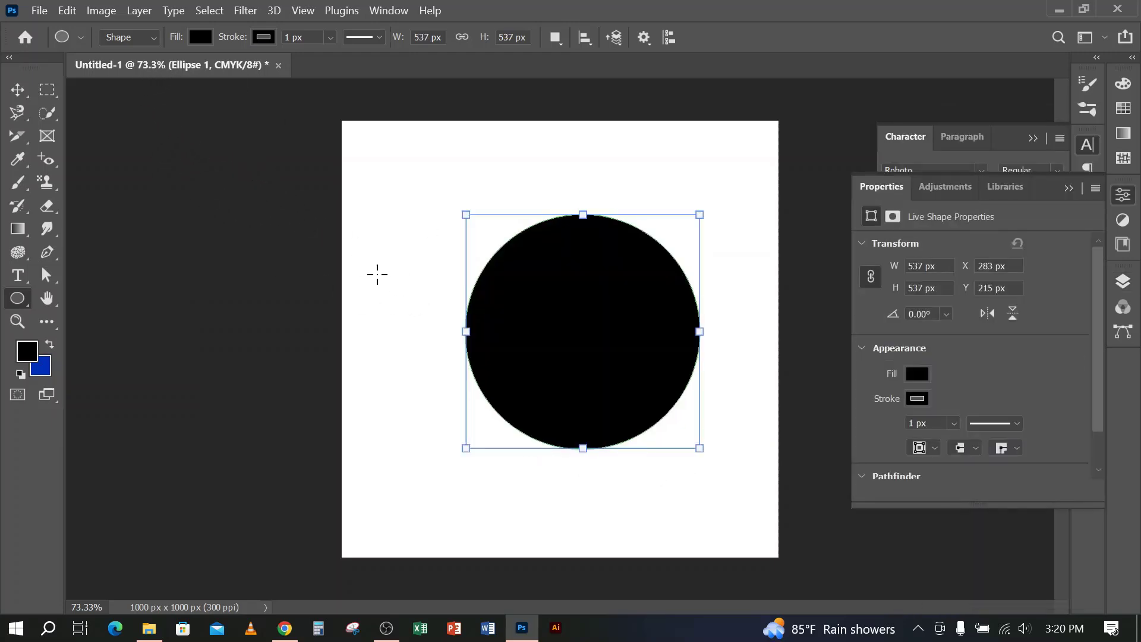
click(17, 89)
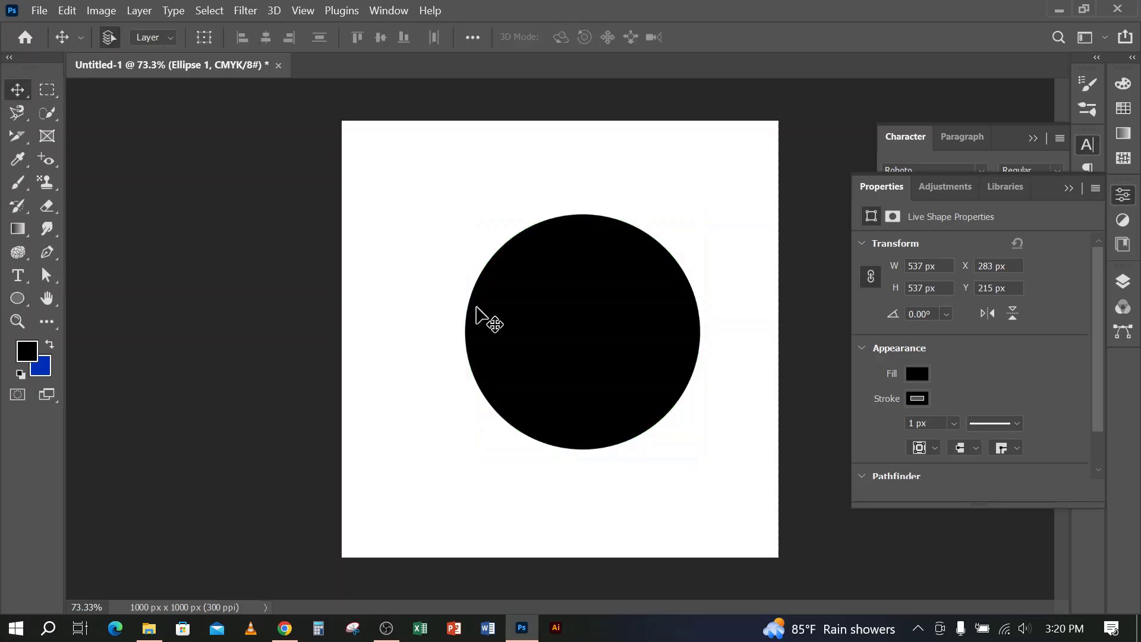
drag(561, 323, 533, 318)
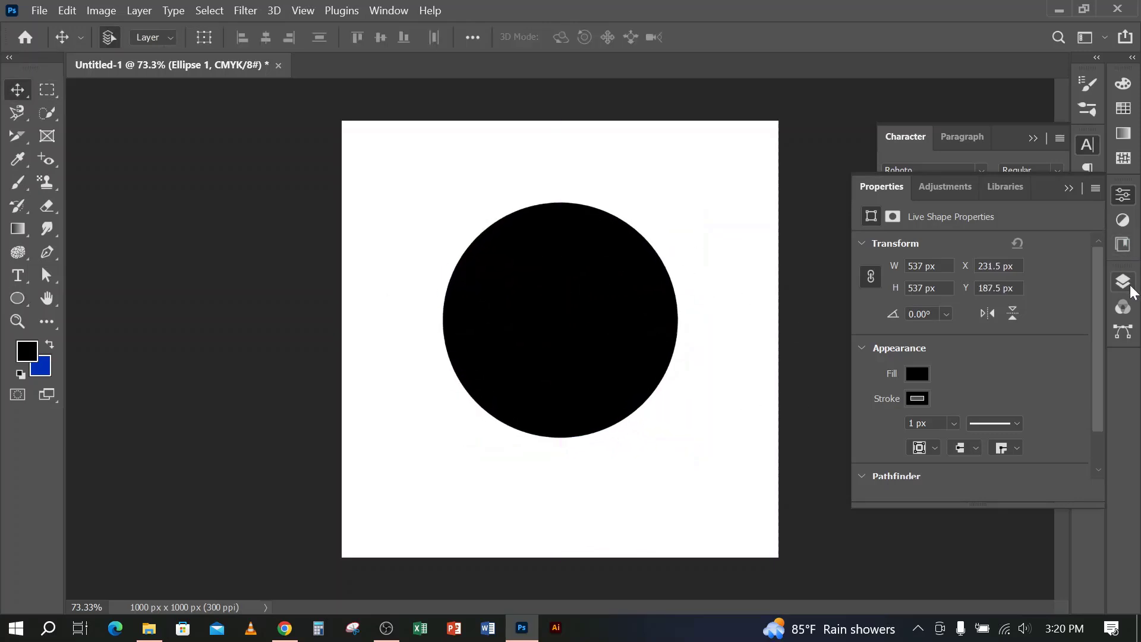
Make the BIEA2019drones149 layer visible and move it below the Ellipse 1 layer
click(1128, 287)
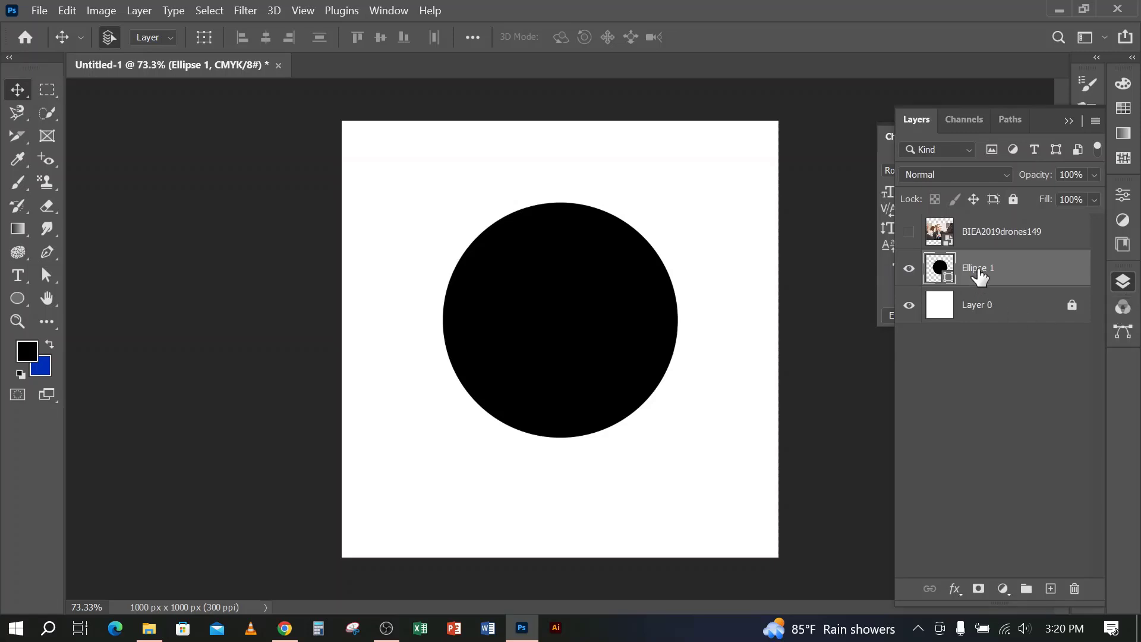
click(909, 232)
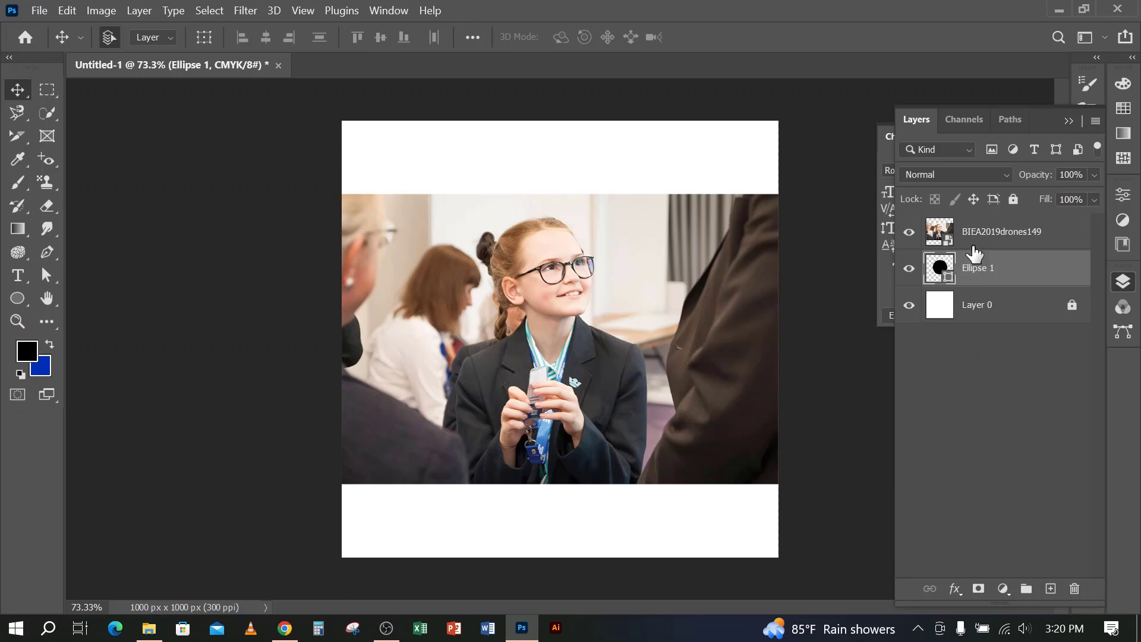
drag(983, 238, 981, 283)
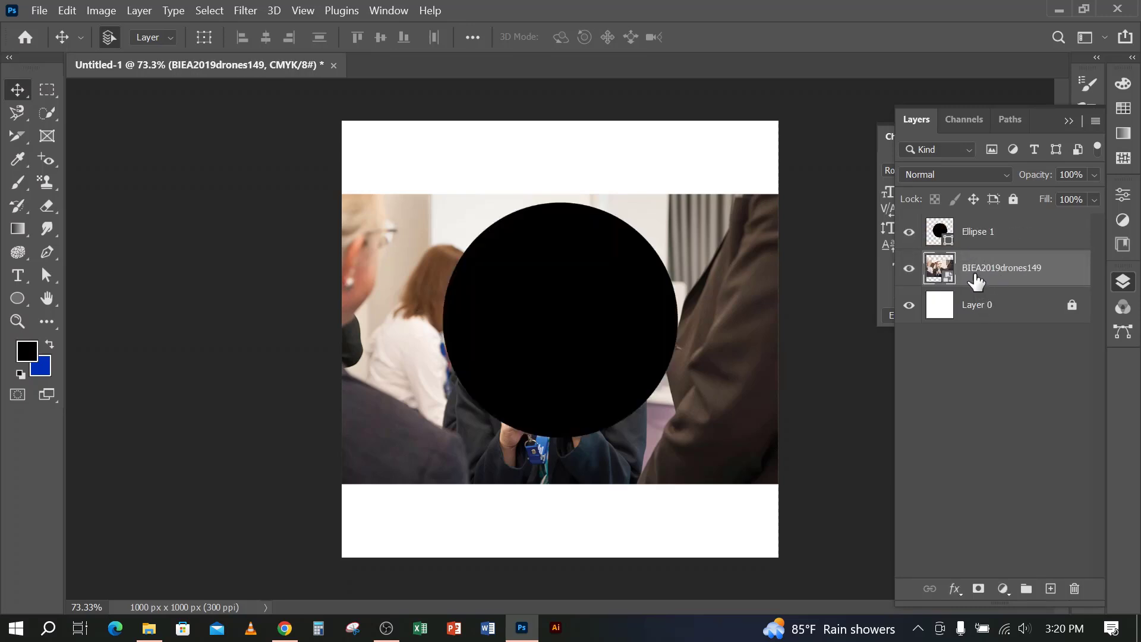
Try clipping the Ellipse 1 layer to the BIEA2019drones149 photo layer beneath it, and release the clipping mask
click(1000, 237)
mouse_move(999, 237)
mouse_down()
mouse_move(987, 258)
mouse_move(985, 244)
mouse_up()
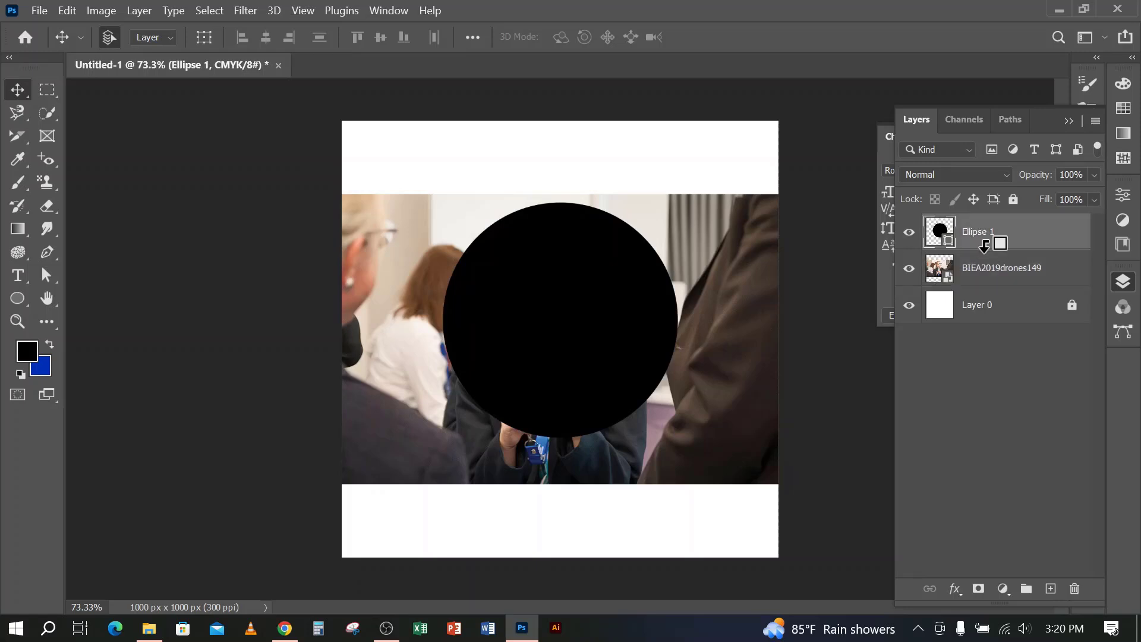
alt+click(984, 247)
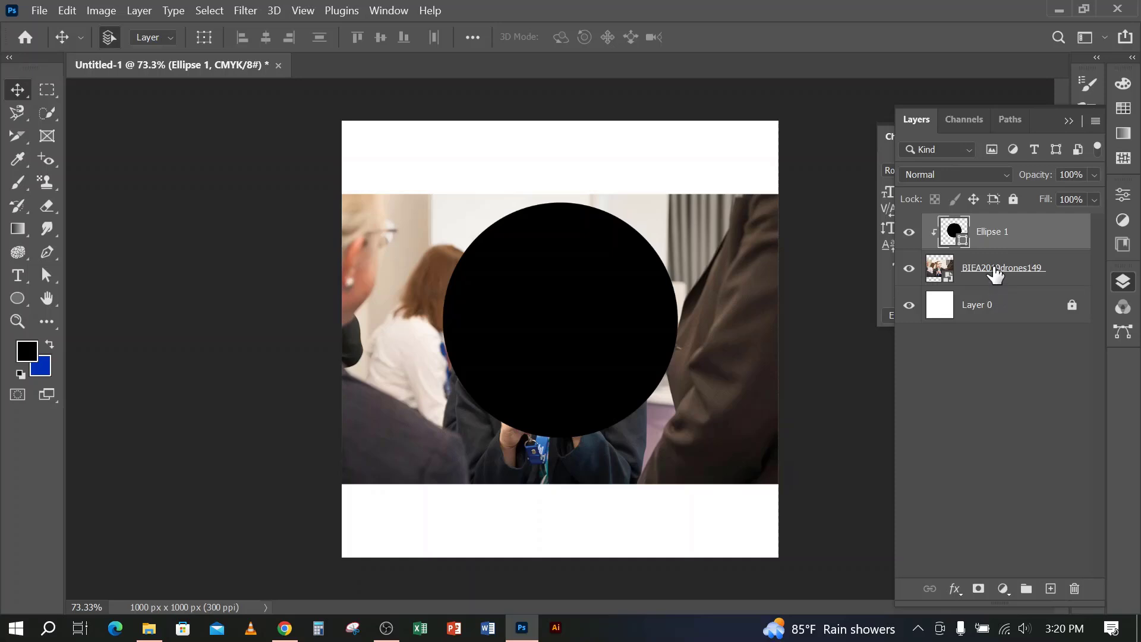
click(996, 275)
alt+click(991, 248)
Move the BIEA2019drones149 layer above Ellipse 1 and try clipping it to the circle, releasing the mask again
drag(988, 276, 984, 238)
alt+click(987, 245)
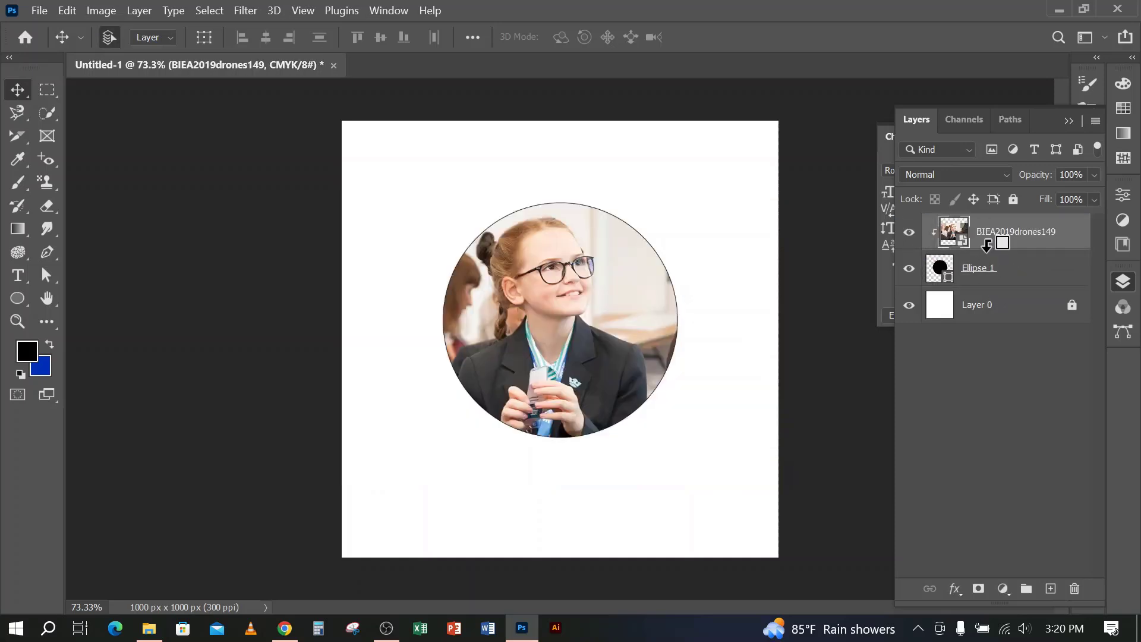
alt+click(987, 252)
Remove the stroke from the Ellipse 1 circle, keeping its black fill
click(987, 274)
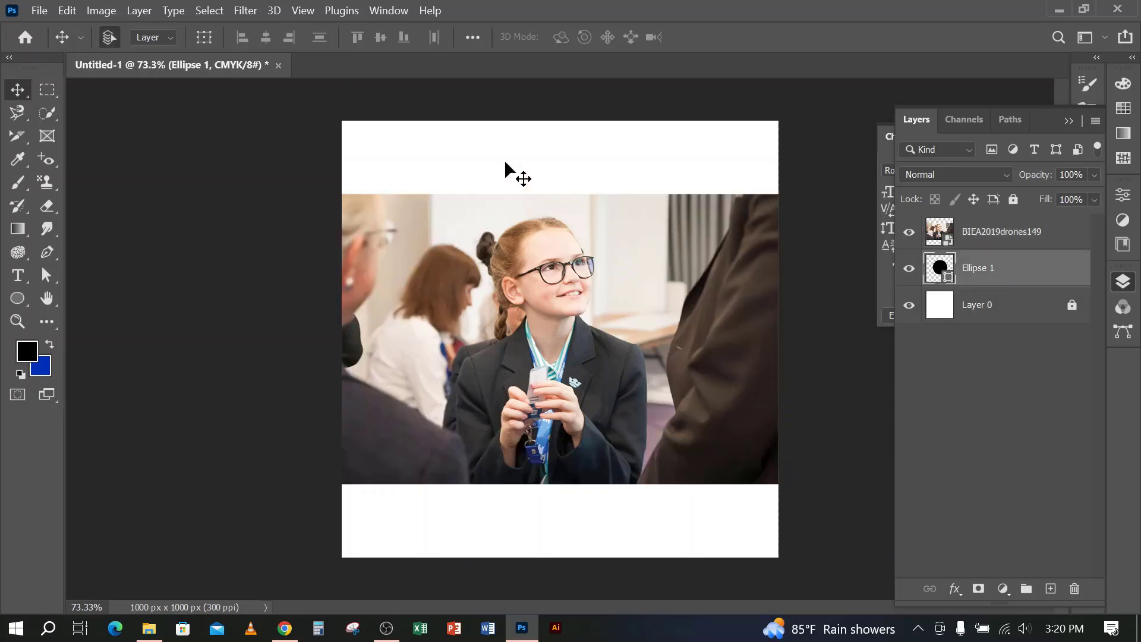
click(12, 300)
click(12, 301)
click(257, 37)
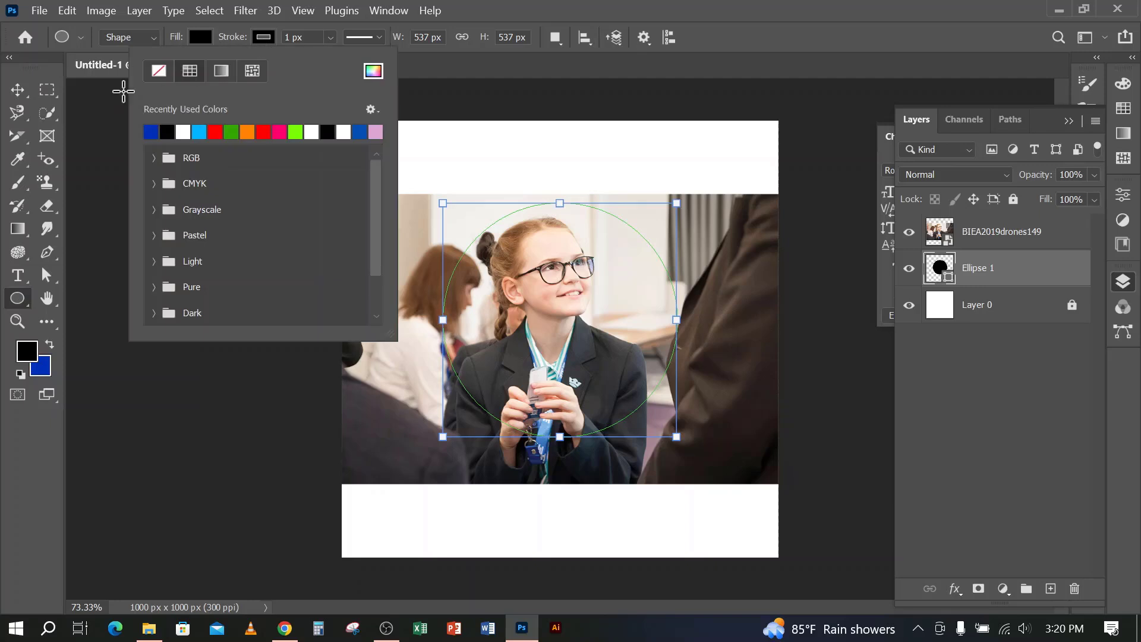
click(166, 76)
click(716, 80)
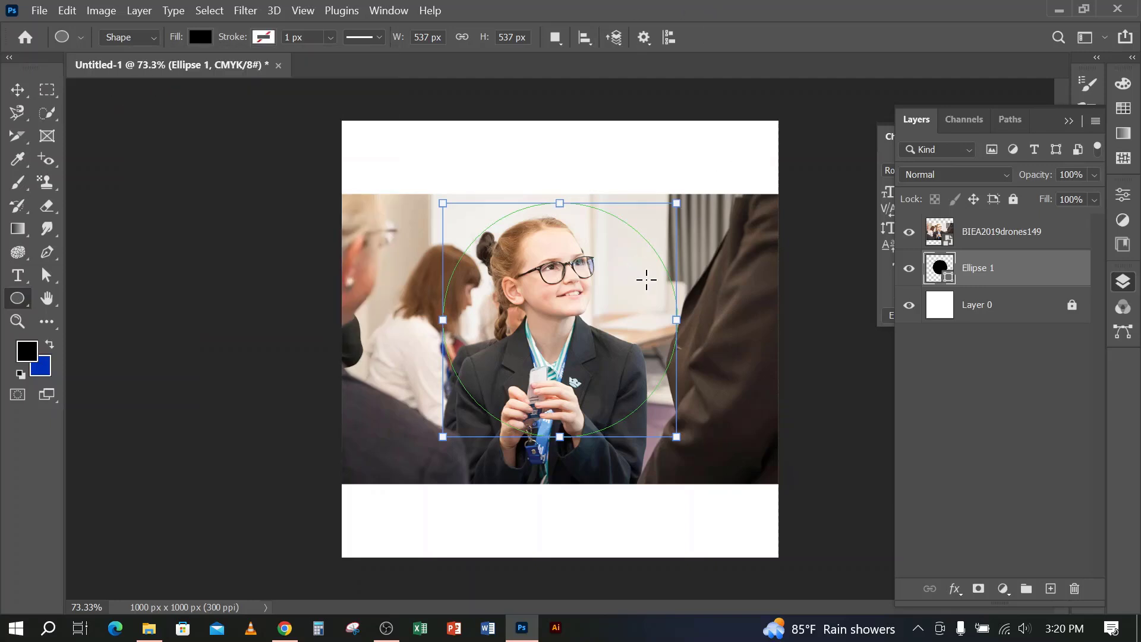
Hide the BIEA2019drones149 layer and move the black circle to the upper-right area of the canvas
click(999, 235)
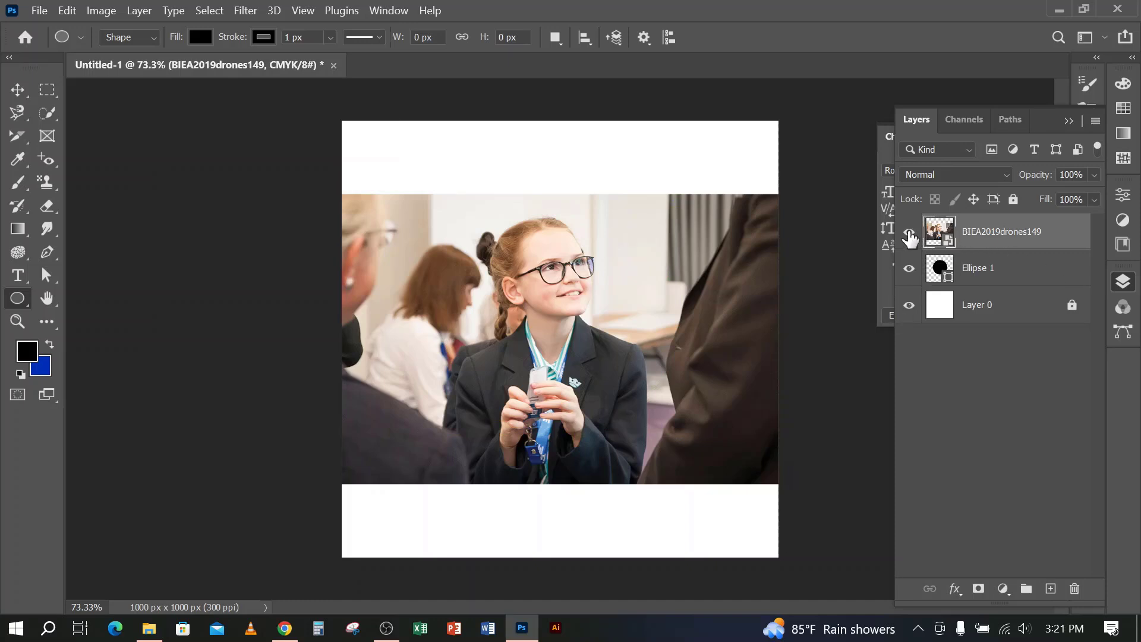
click(909, 232)
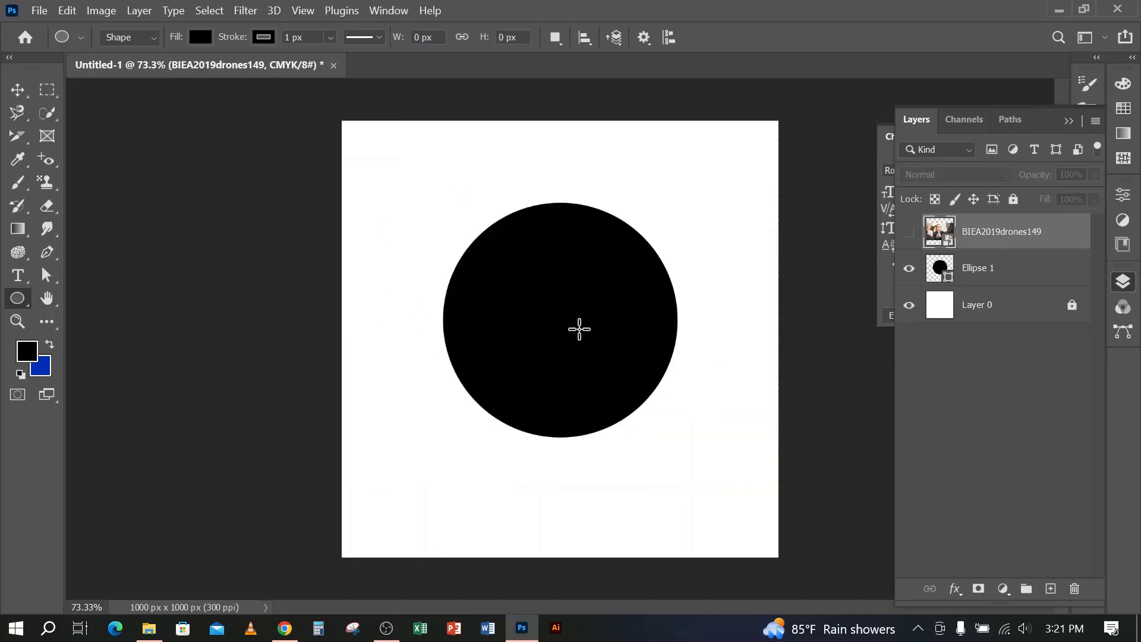
click(17, 89)
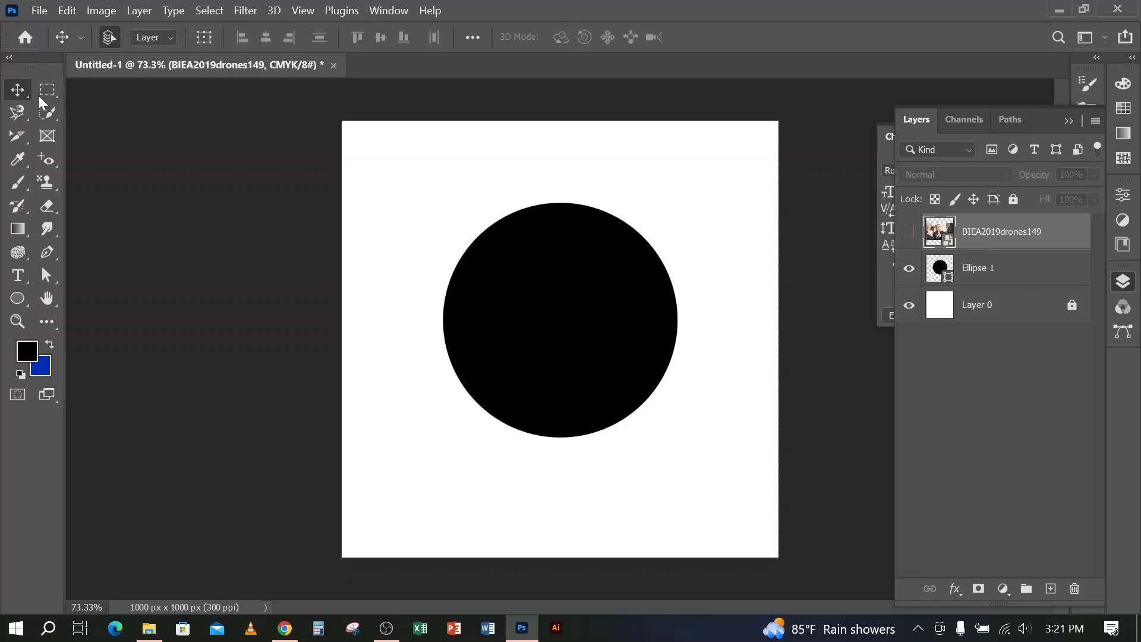
click(558, 288)
drag(558, 288, 636, 231)
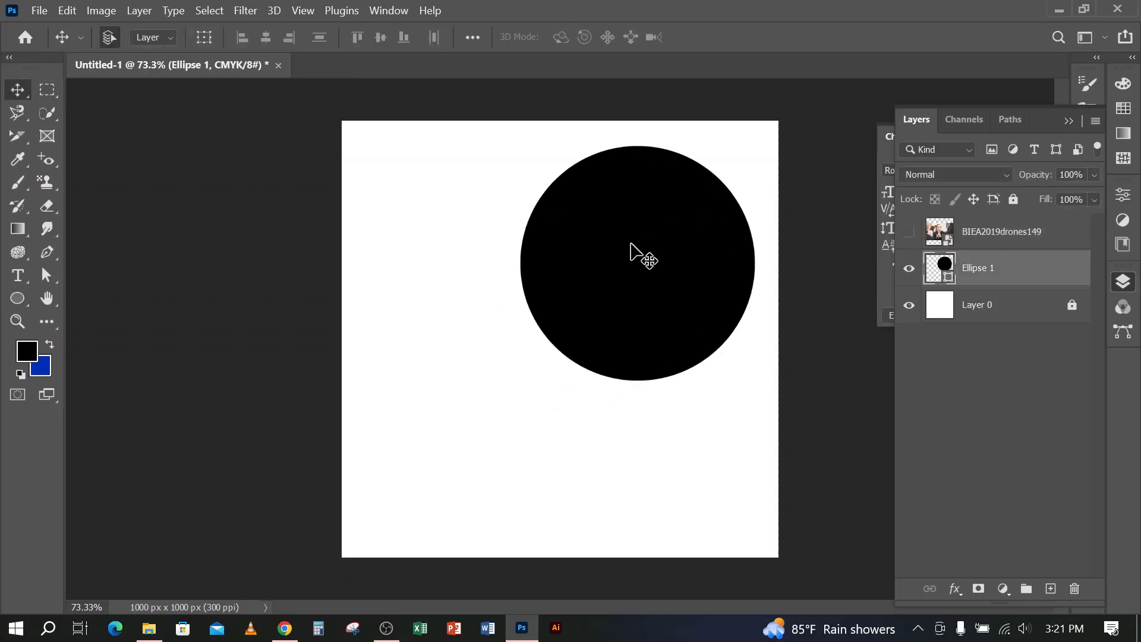
Show the BIEA2019drones149 layer and move the photo straight up to about Y 364 px with Free Transform
click(909, 231)
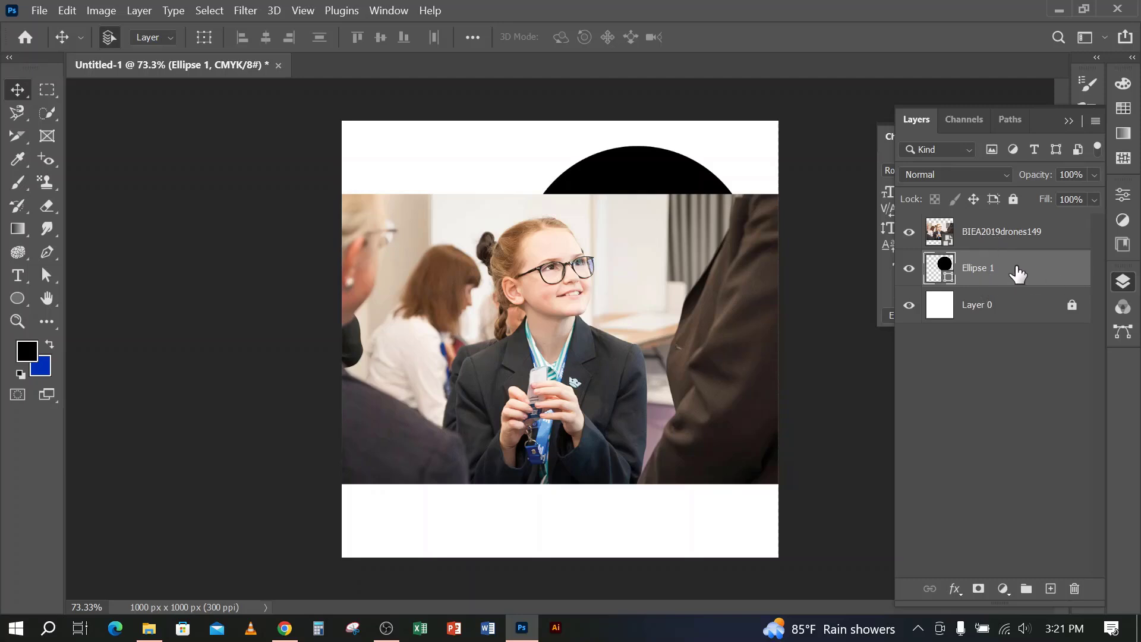
click(988, 245)
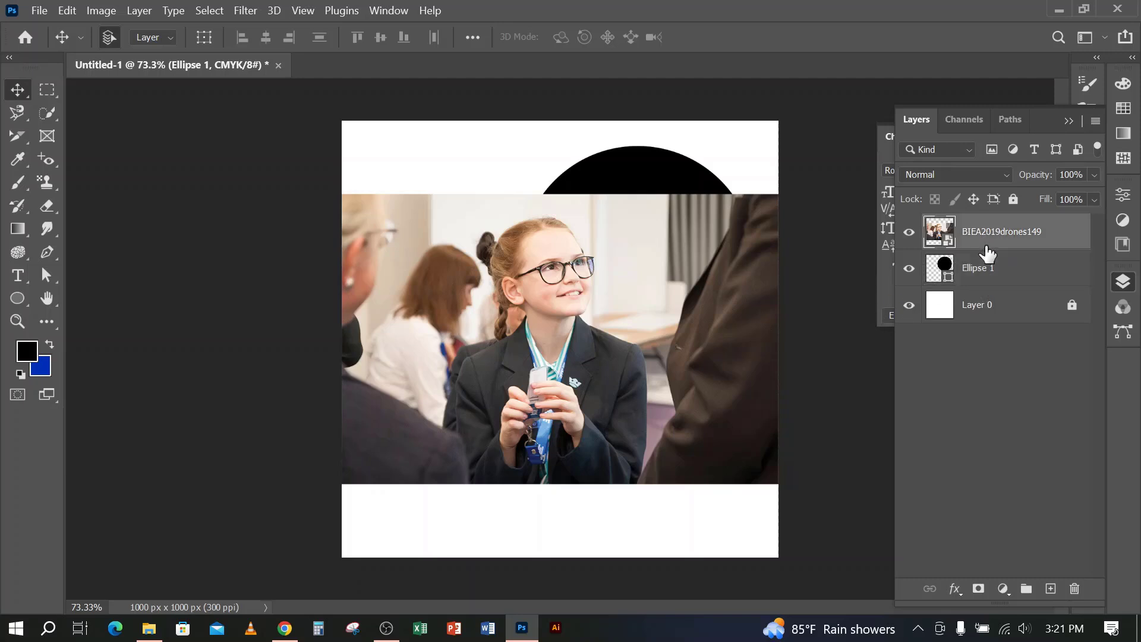
key(ctrl+t)
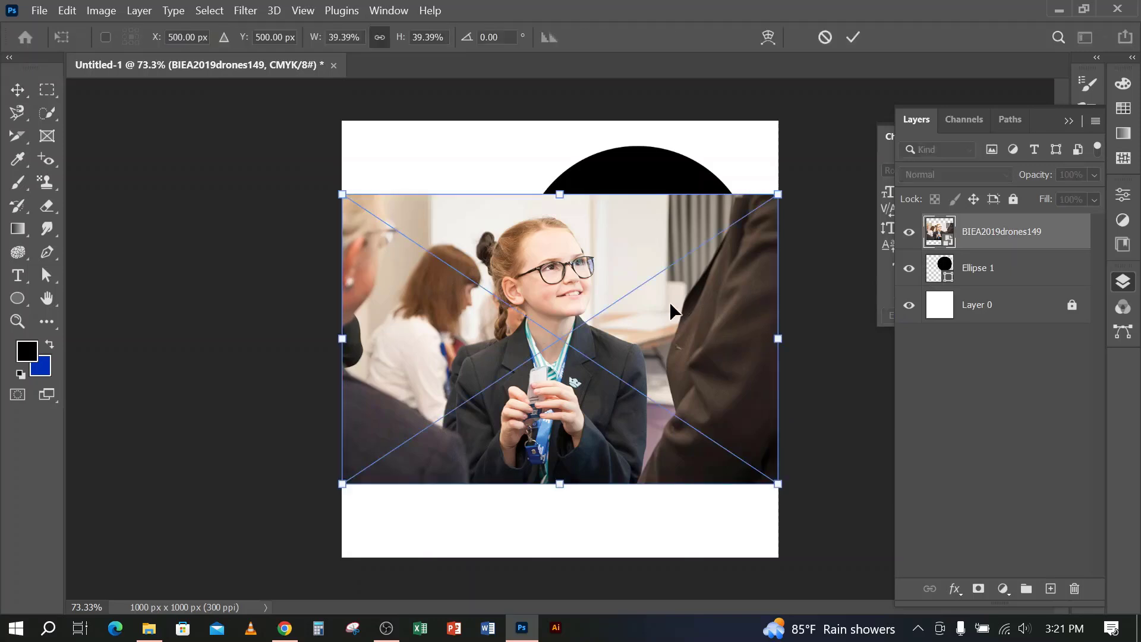
drag(669, 301, 672, 257)
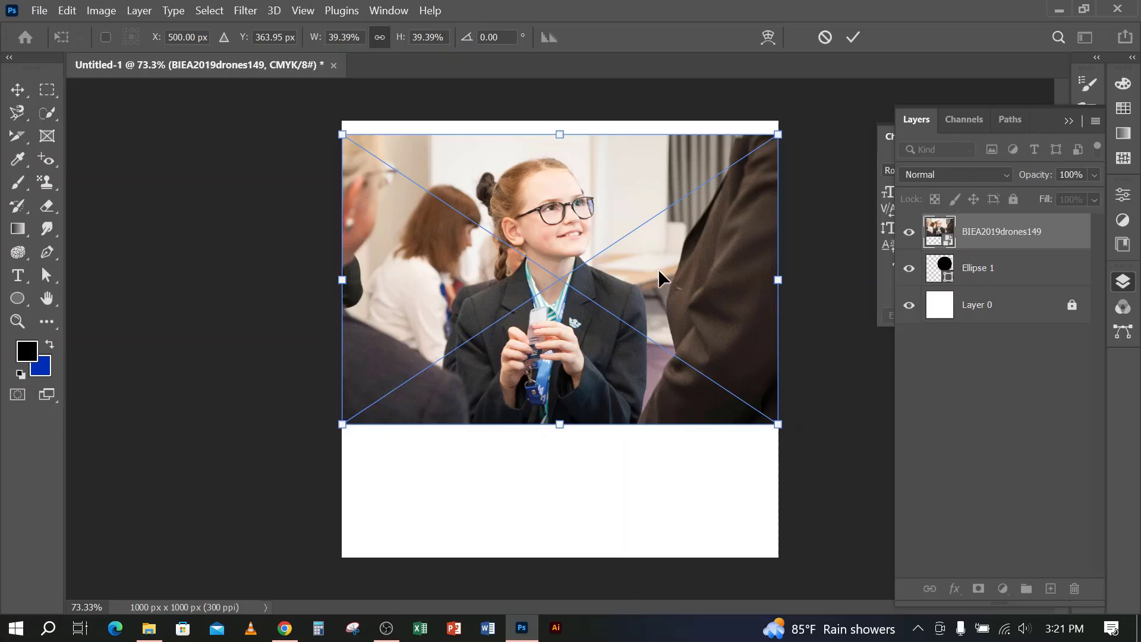
click(853, 38)
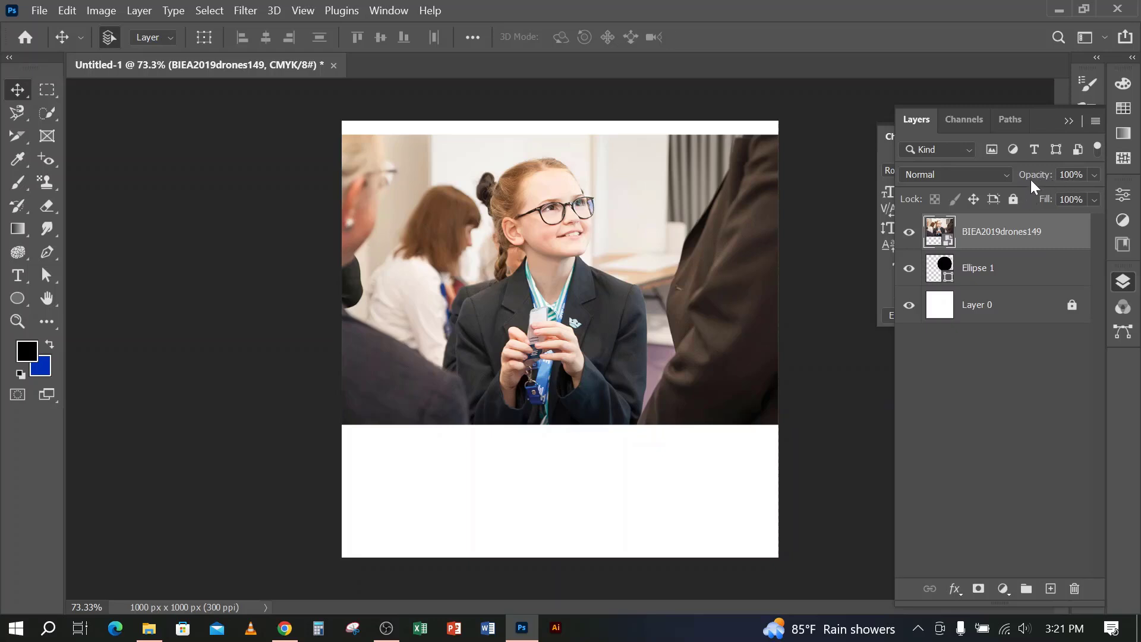
Lower the BIEA2019drones149 layer's opacity to 43% so the circle beneath shows through
click(1094, 176)
drag(1044, 195, 1047, 195)
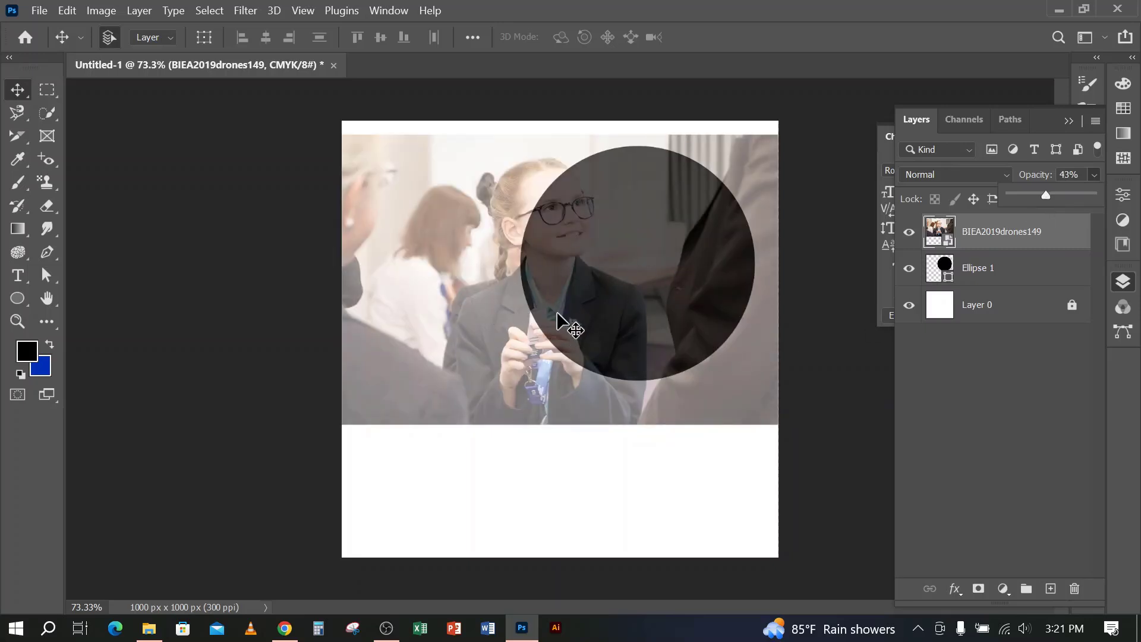
click(498, 338)
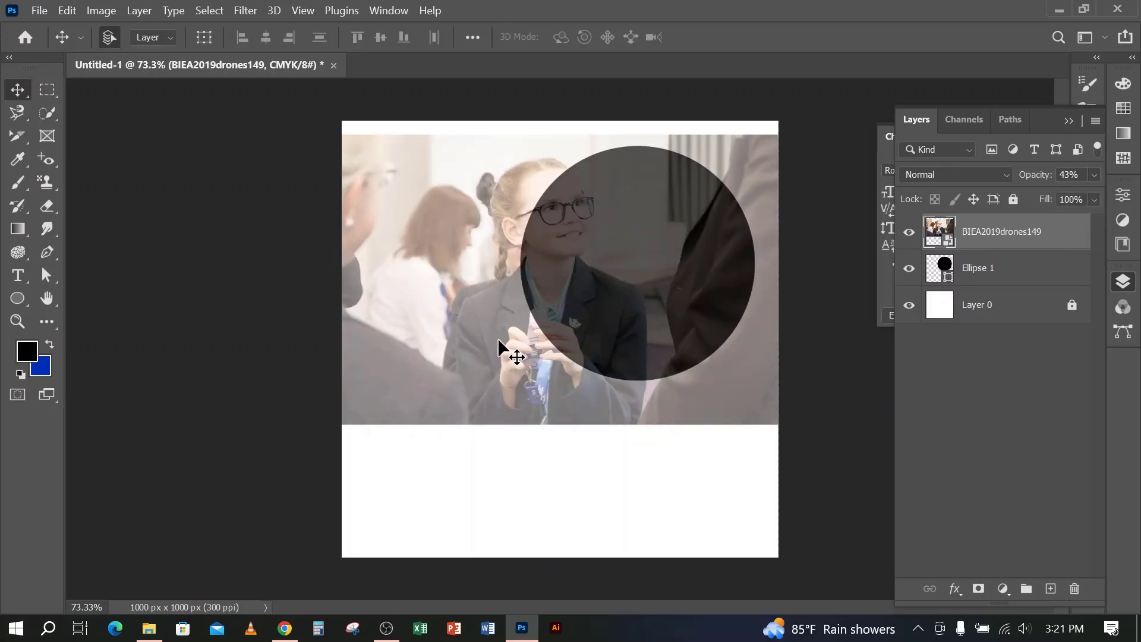
Scale the photo to about 32.61%, position its main subject over the circle, and set the layer's opacity back to 100%
key(ctrl+t)
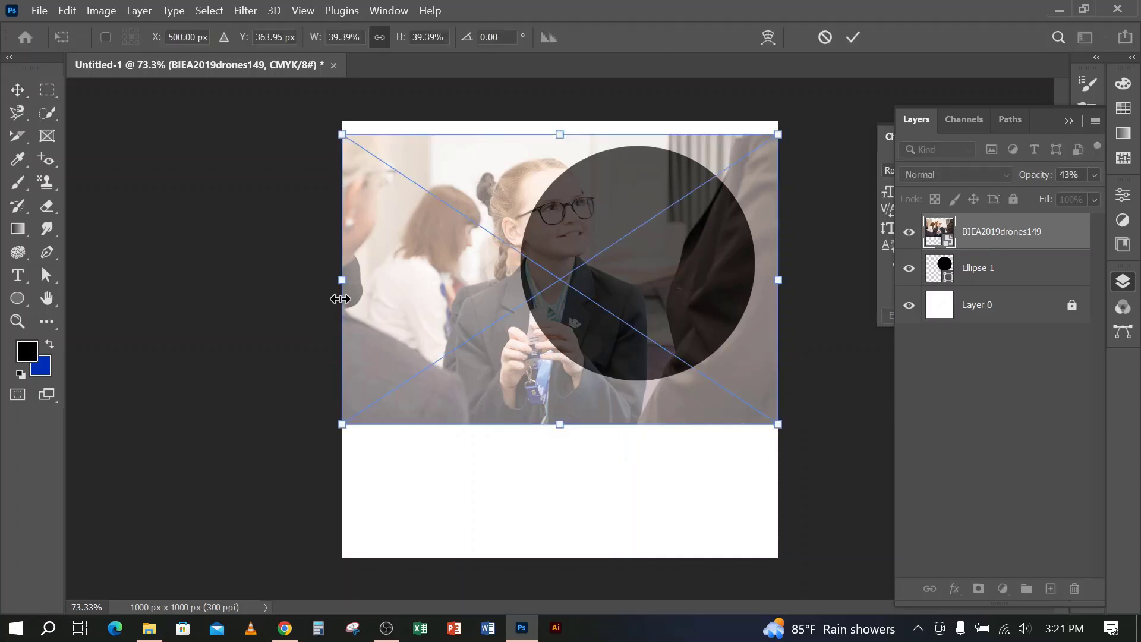
drag(342, 280, 374, 275)
drag(374, 412, 503, 356)
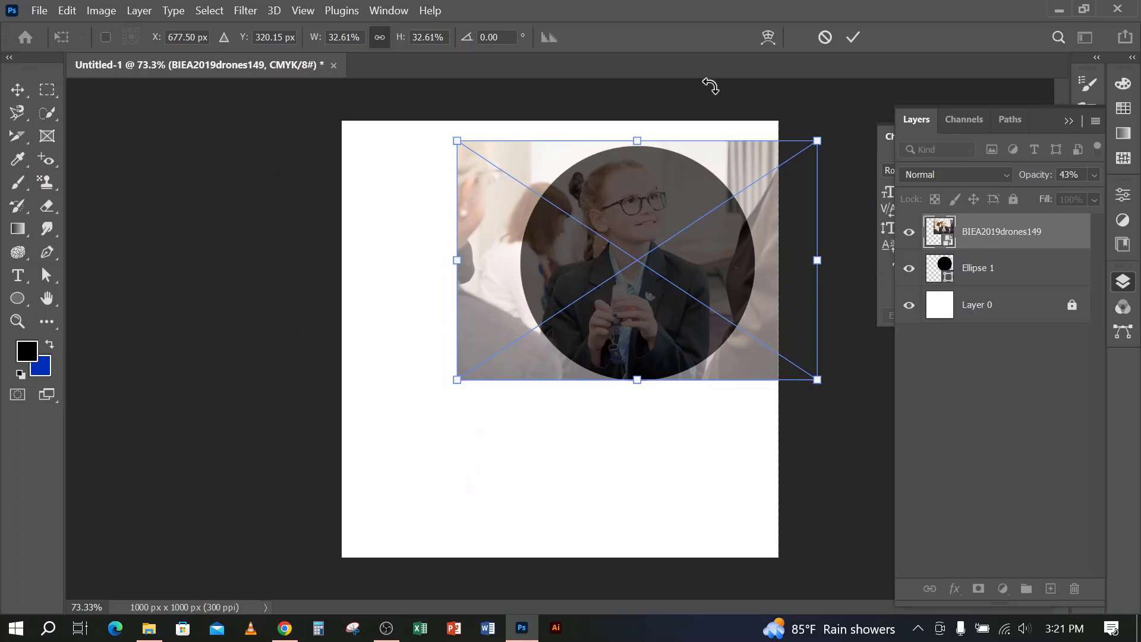
click(852, 36)
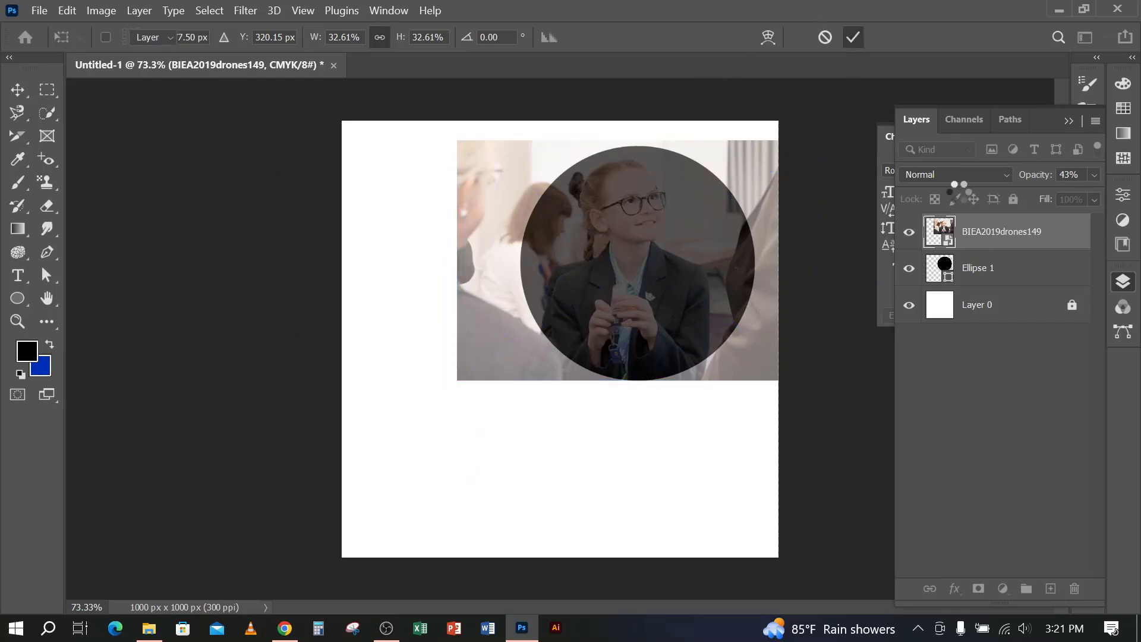
click(1089, 177)
drag(1103, 194, 1105, 194)
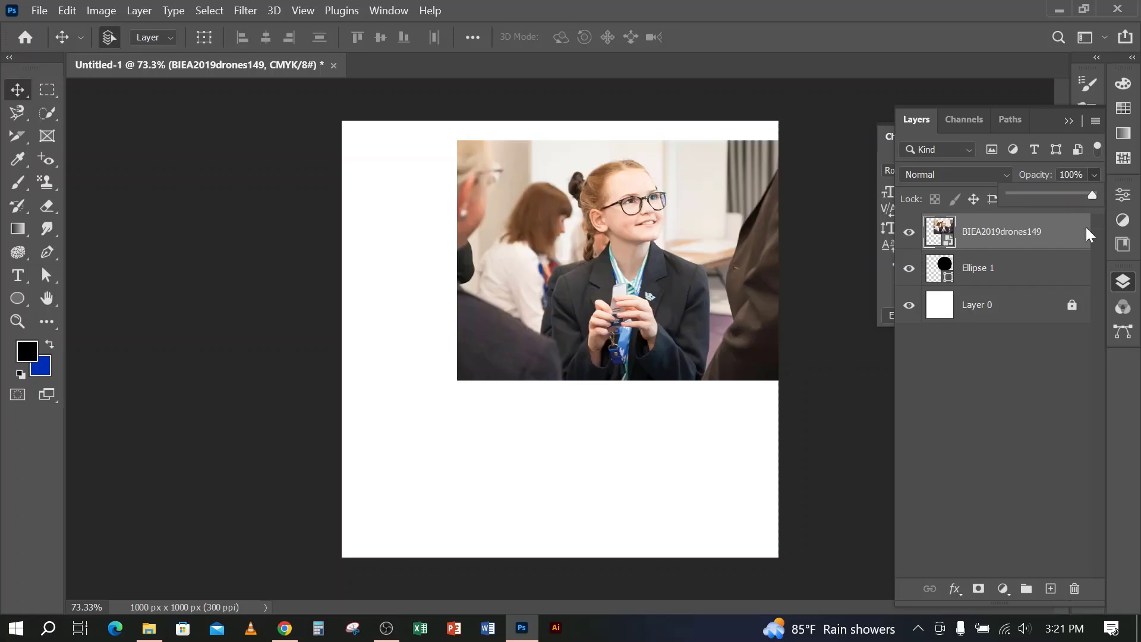
Select the BIEA2019drones149 and Ellipse 1 layers and clip the photo to the circle with a clipping mask
click(1009, 260)
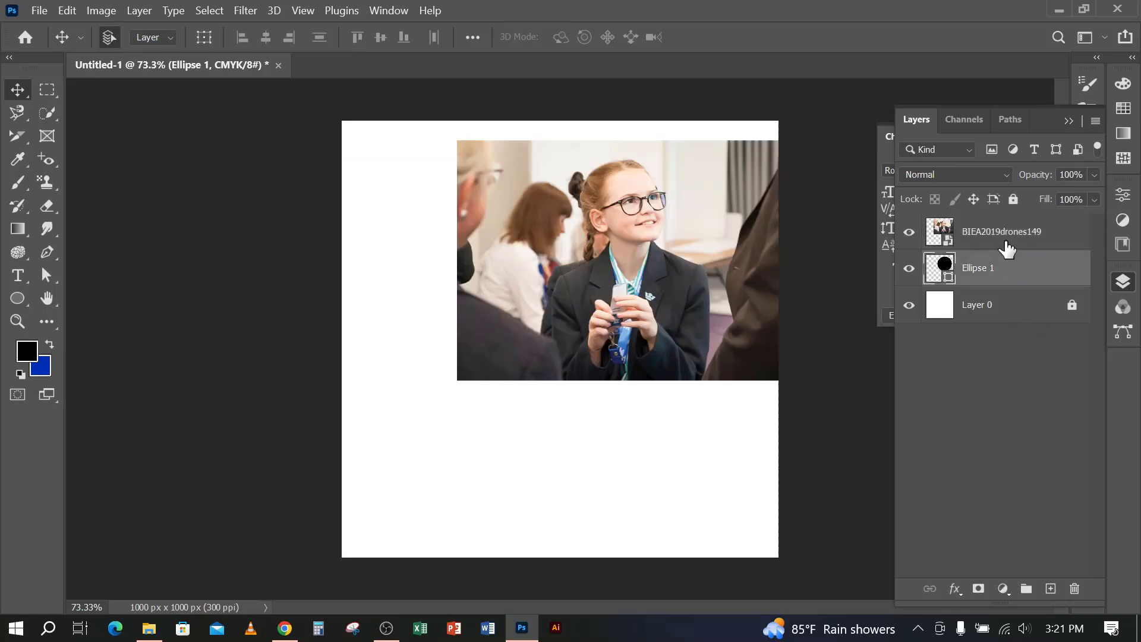
click(1008, 242)
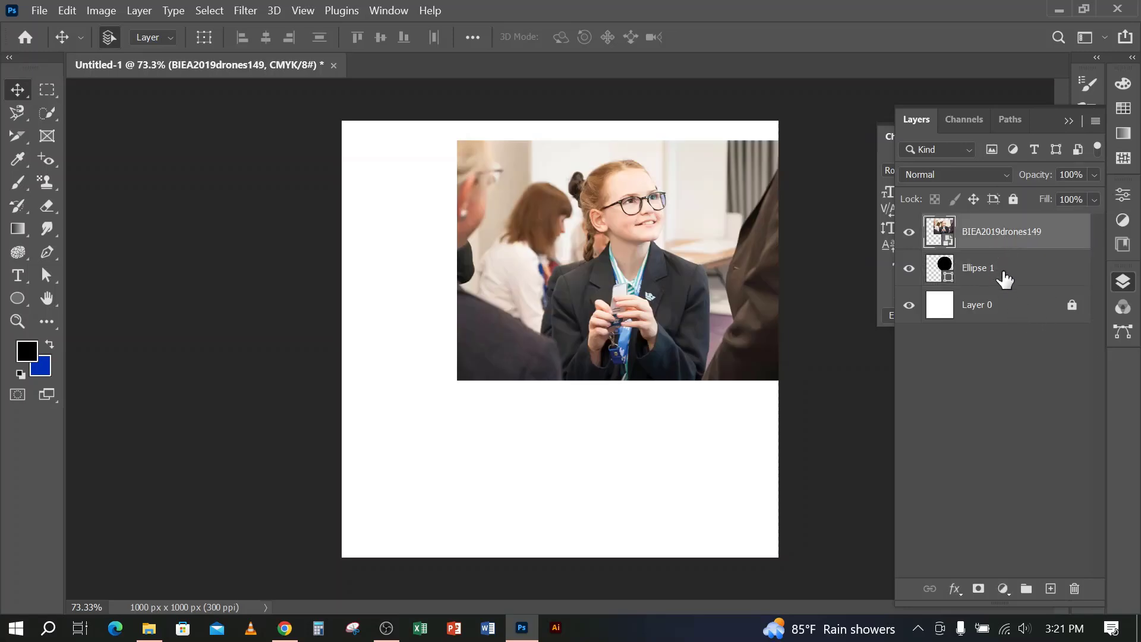
shift+click(1006, 279)
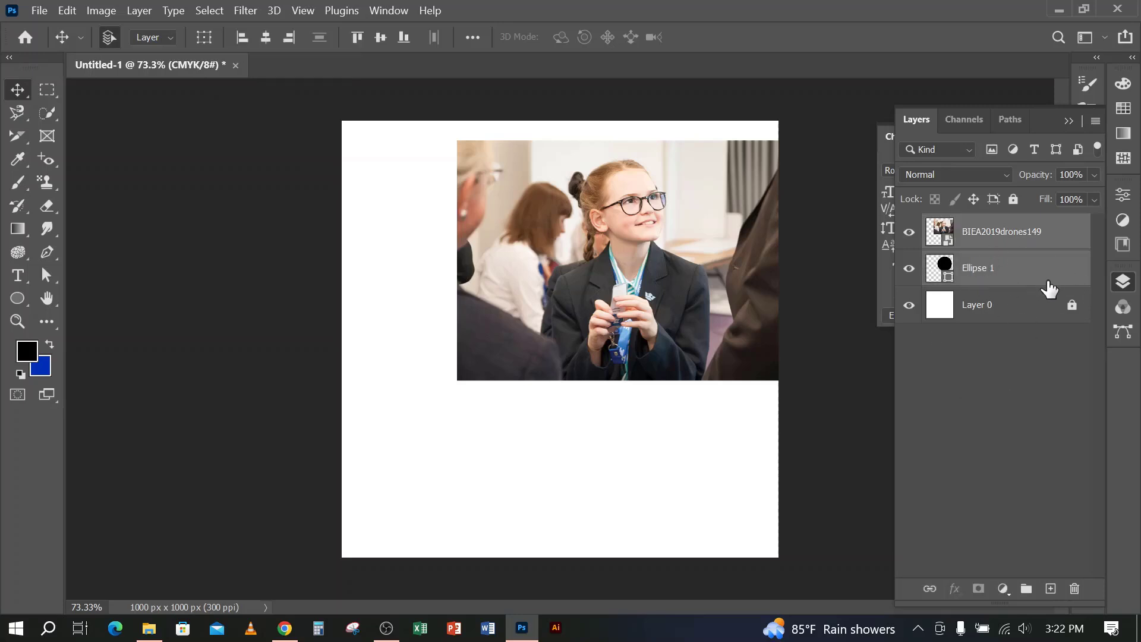
click(1021, 261)
click(1018, 235)
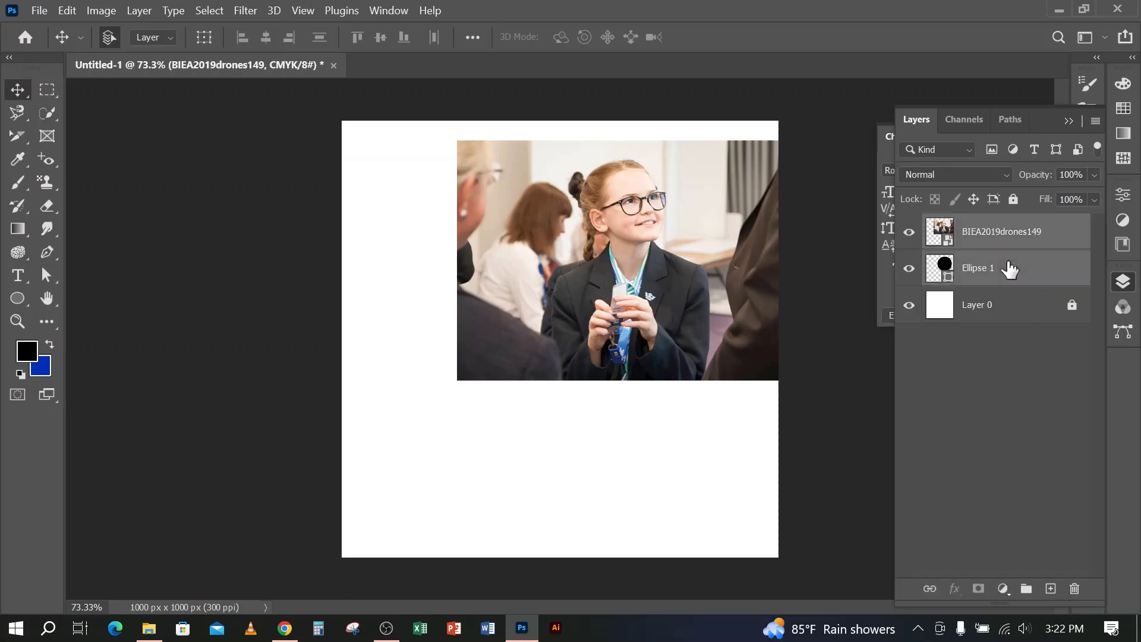
shift+click(1009, 268)
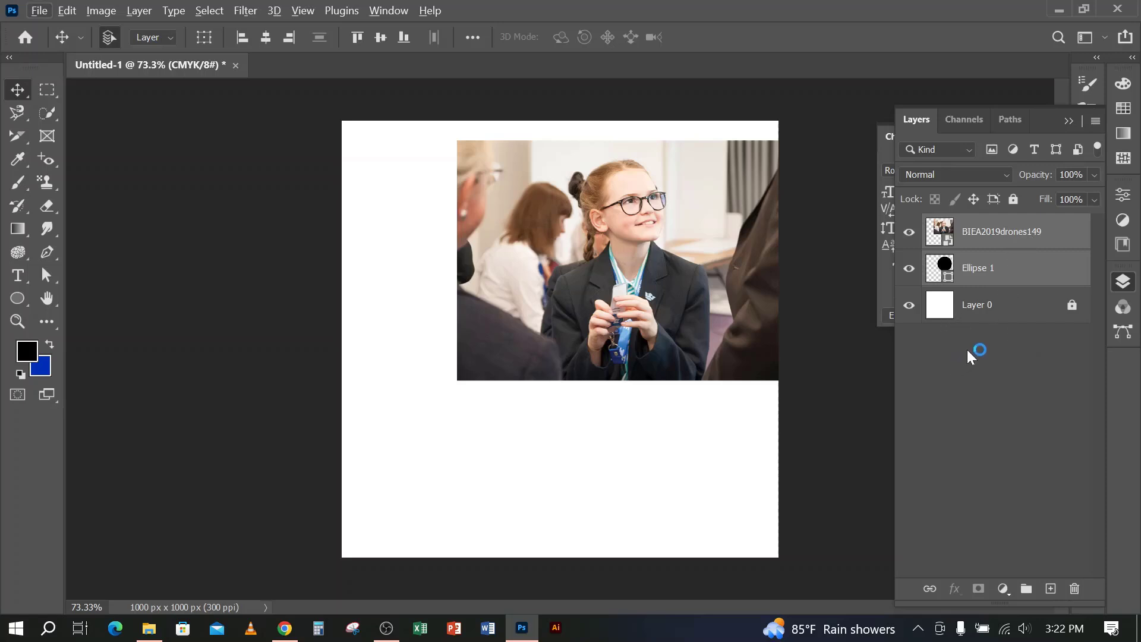
alt+click(997, 245)
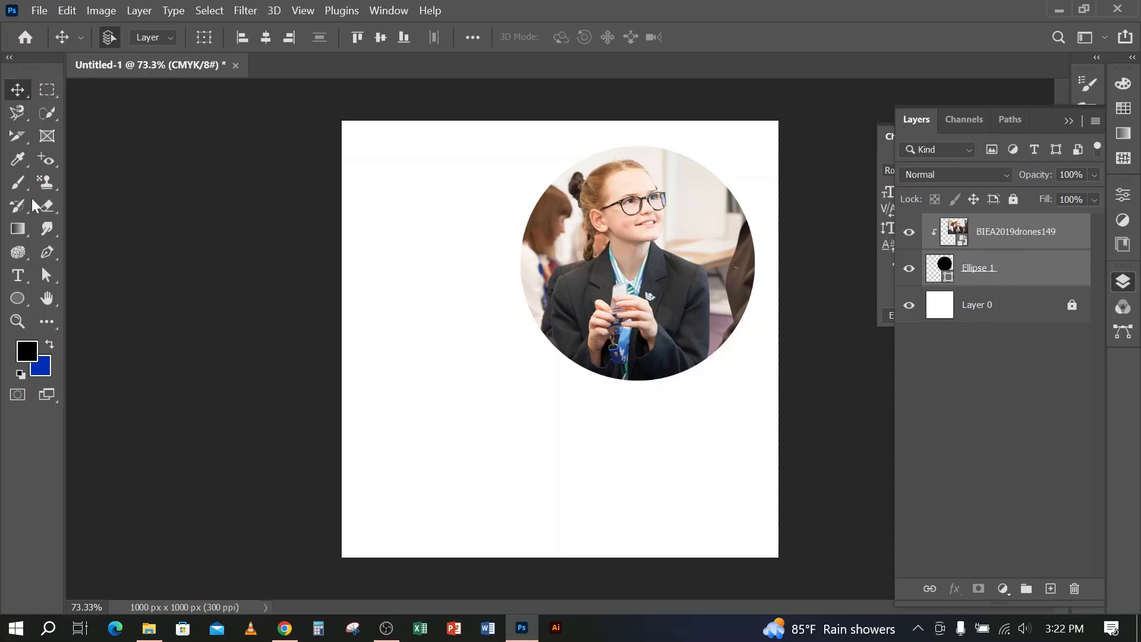
Draw a black ellipse about 535 by 355 px in the lower-left area of the canvas, above the photo layer
click(17, 297)
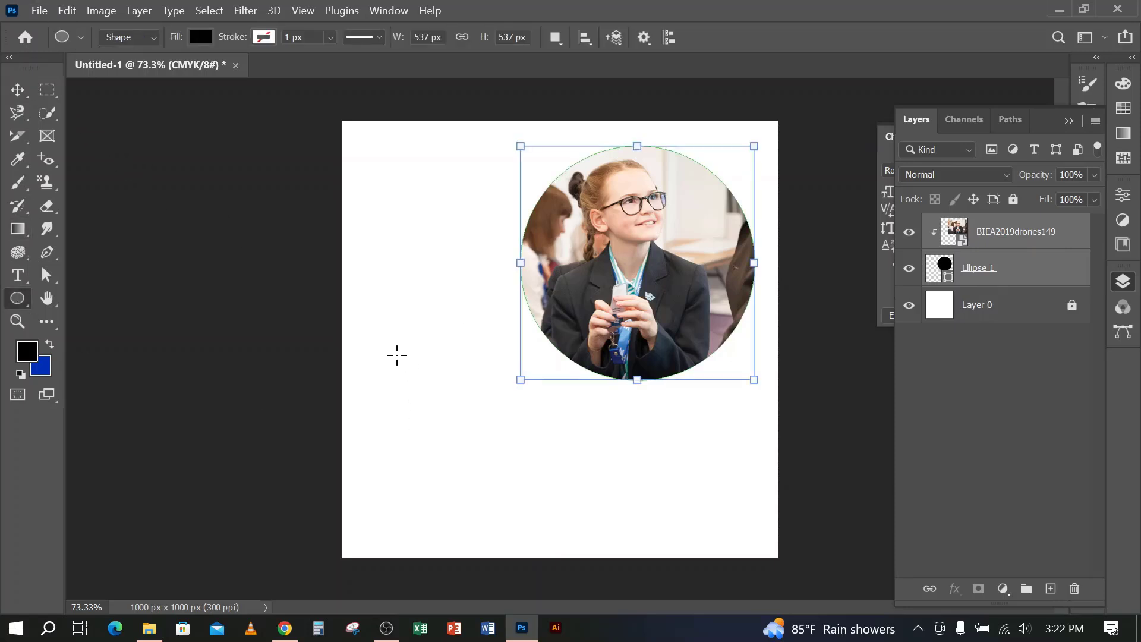
click(1014, 241)
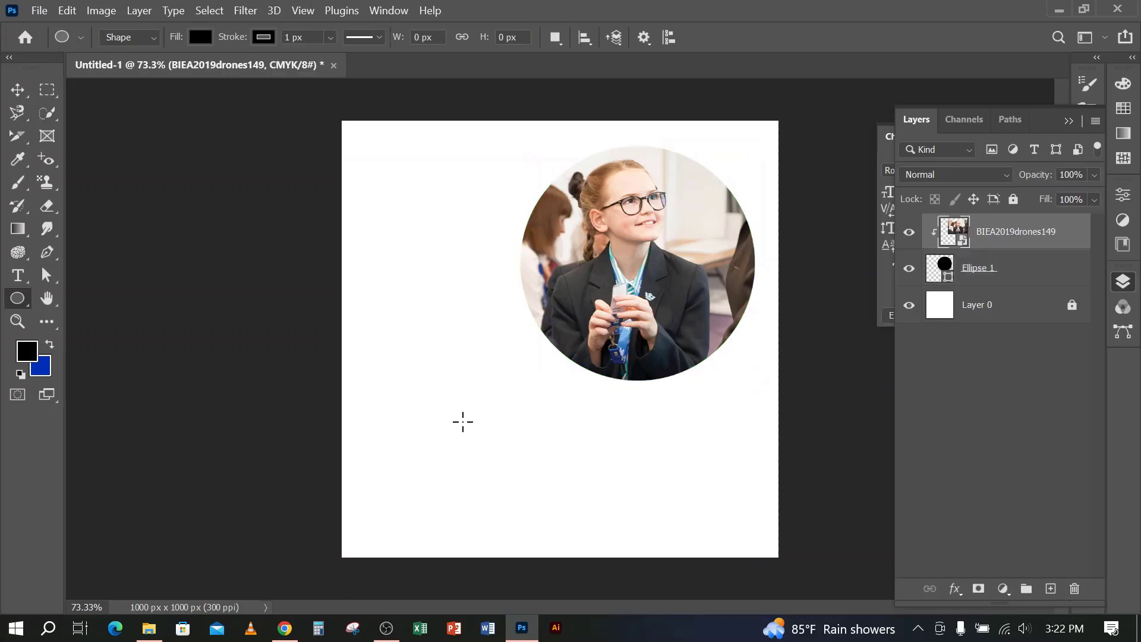
drag(377, 370, 611, 530)
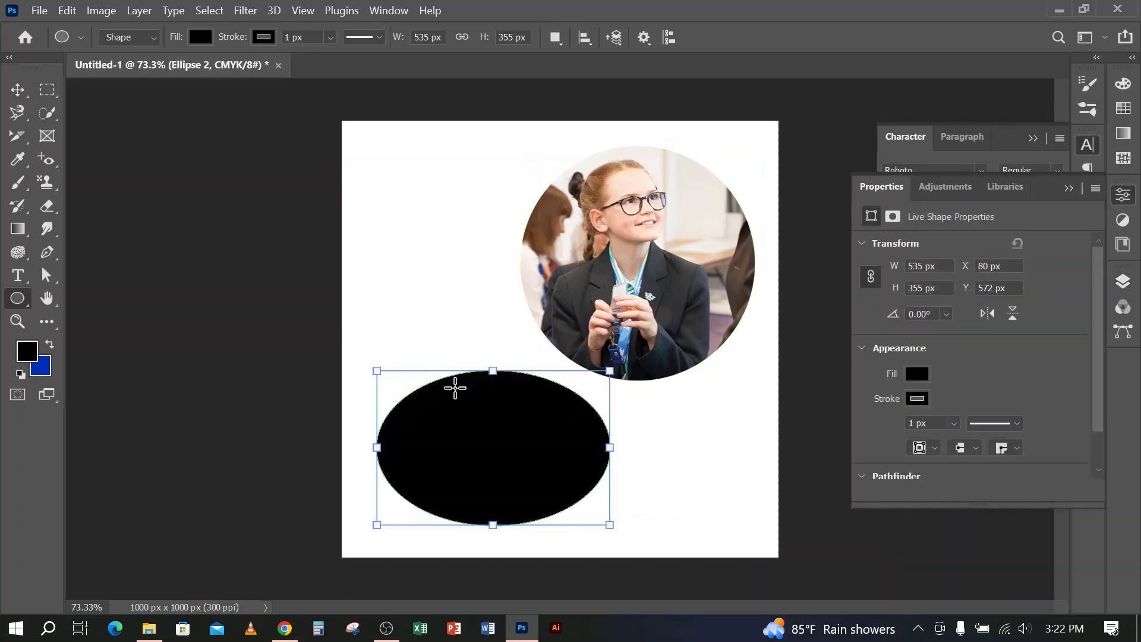
click(18, 88)
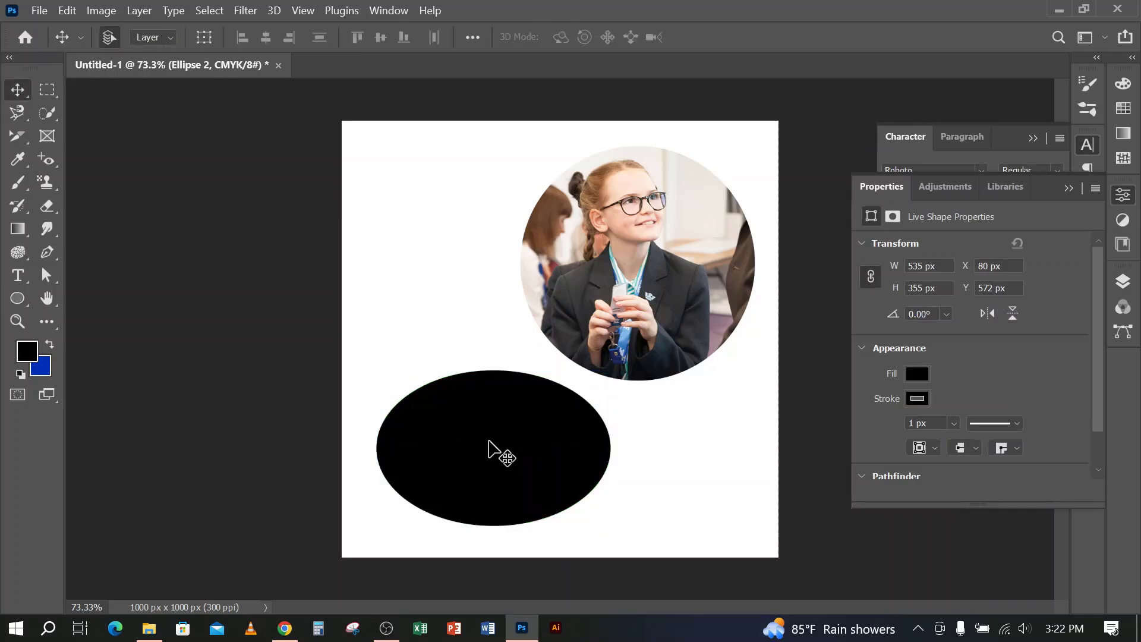
Place the embedded image 7696f01398975becd198c9cf4b7ad2ae over the black ellipse and clip it to the Ellipse 2 layer
click(39, 10)
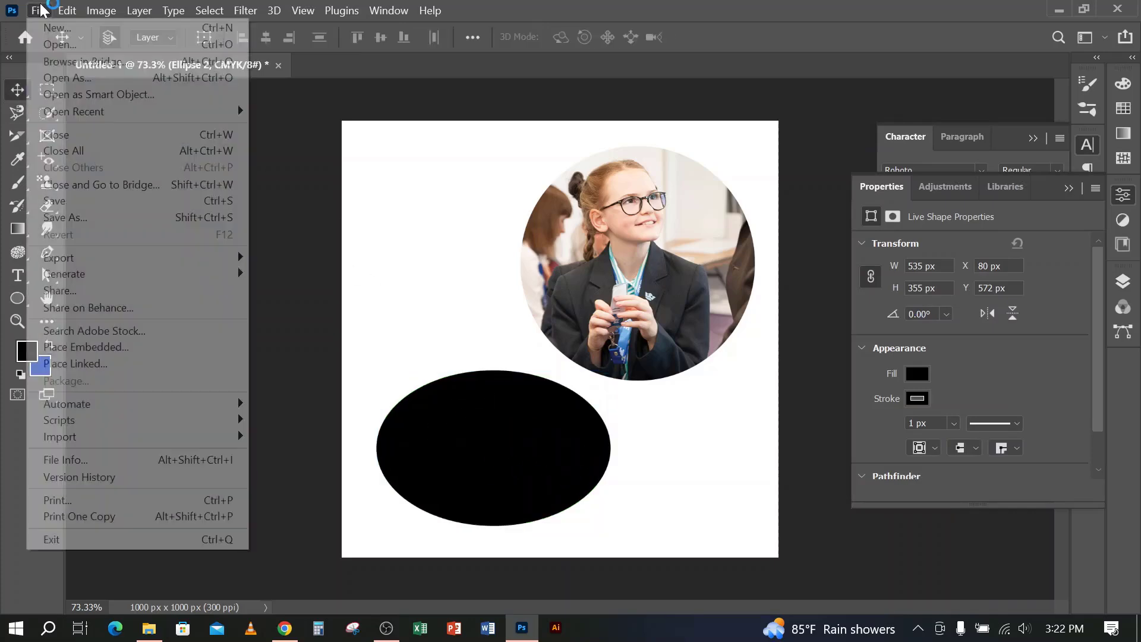
click(95, 348)
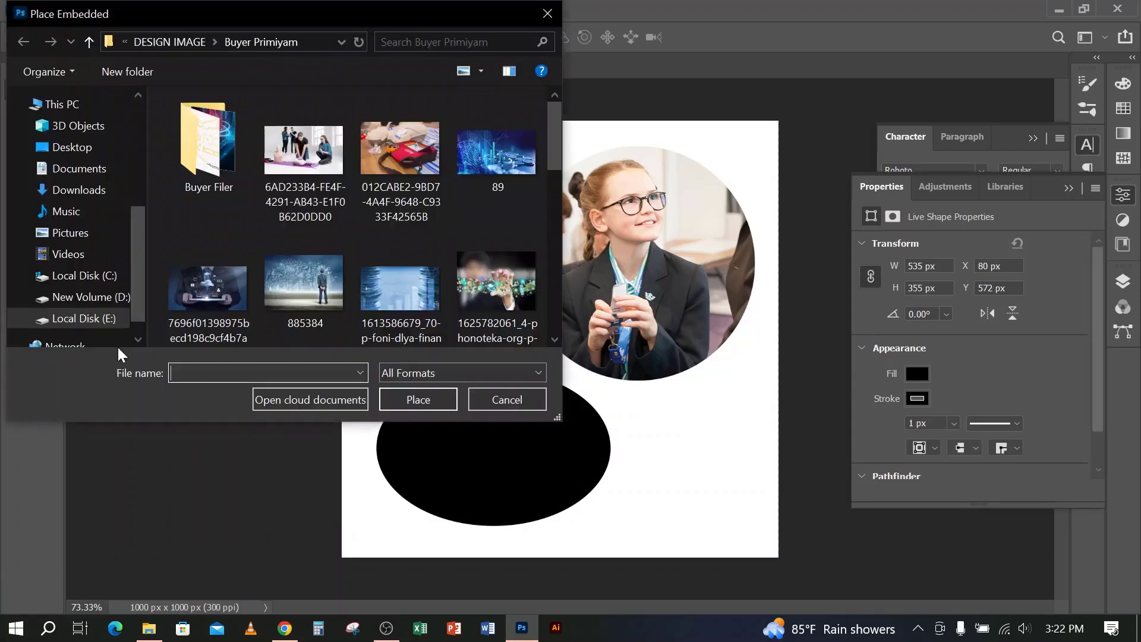
scroll(405, 151, down, 1)
click(202, 262)
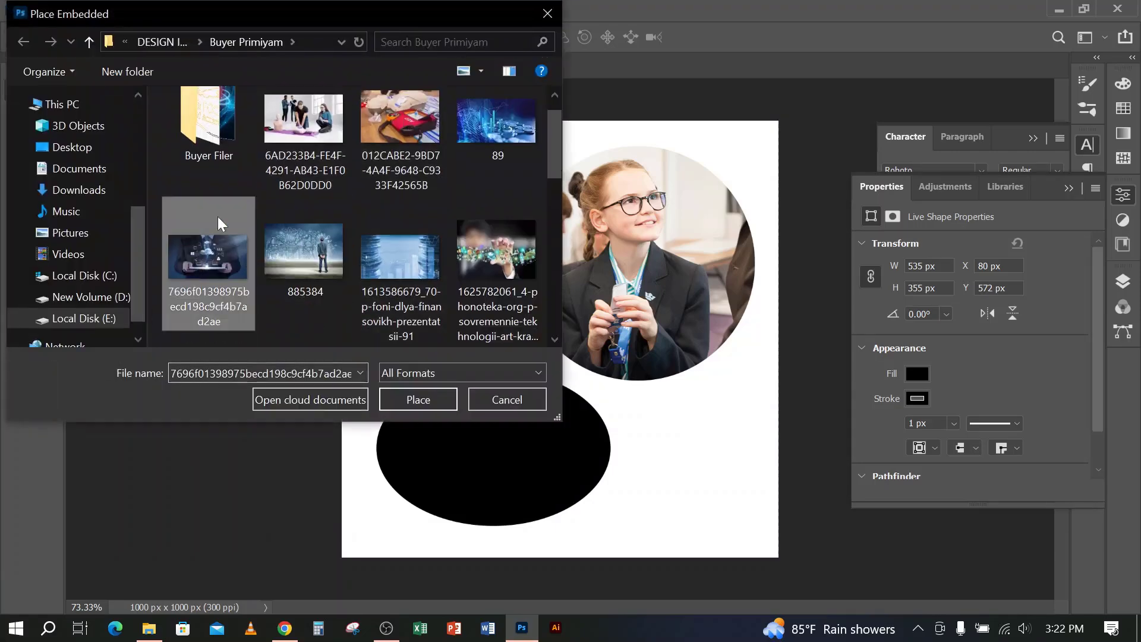
click(416, 400)
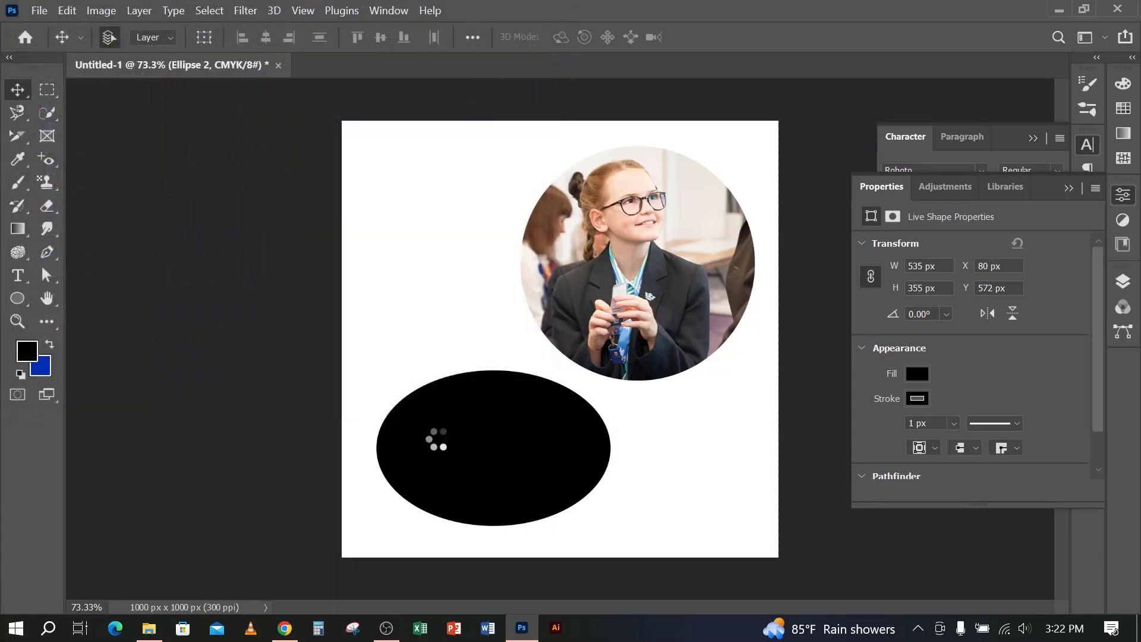
drag(566, 245, 517, 355)
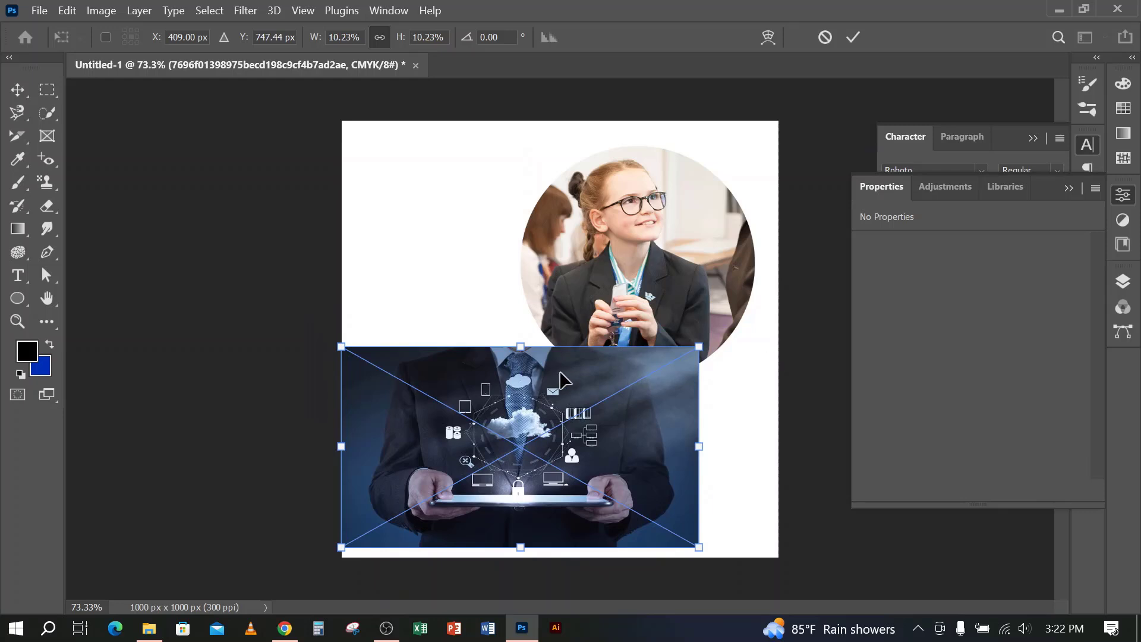
click(853, 37)
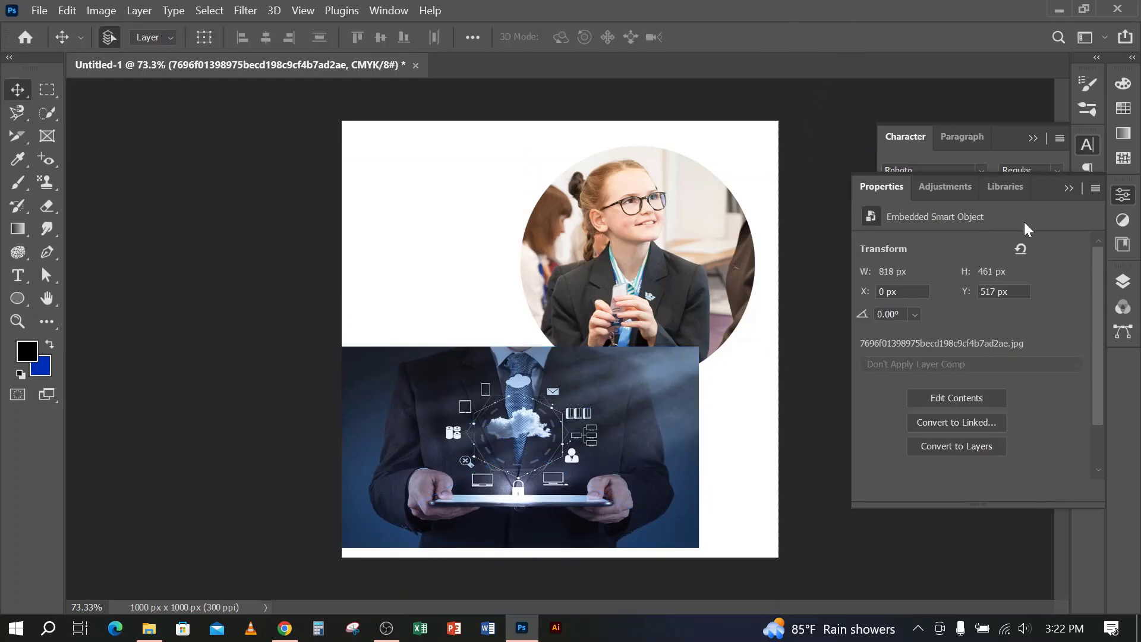
click(1122, 282)
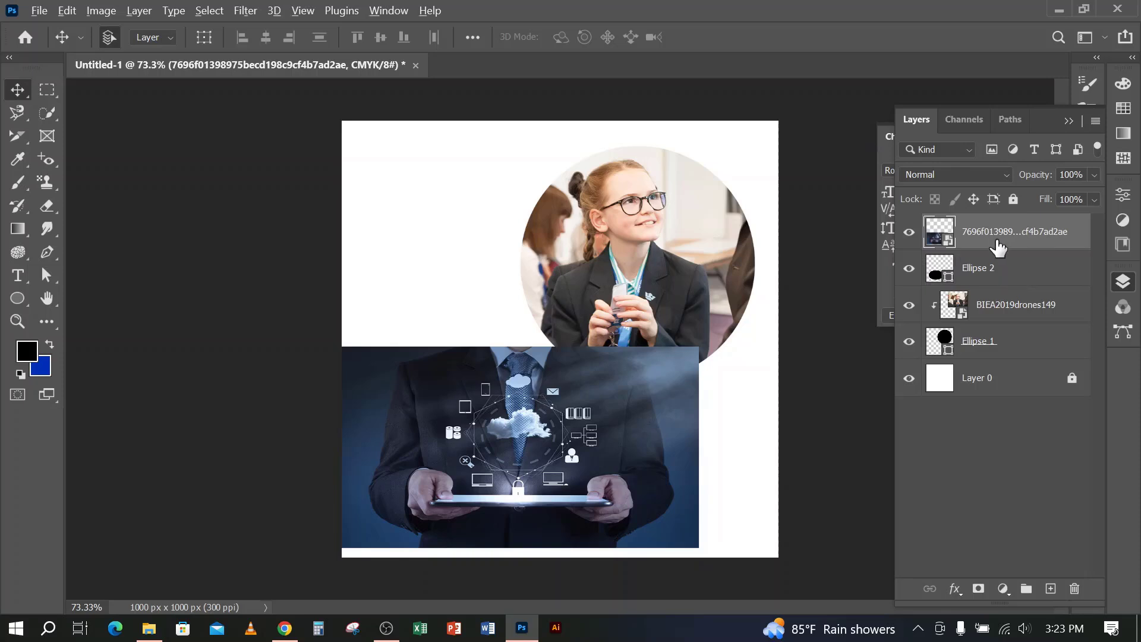
alt+click(993, 245)
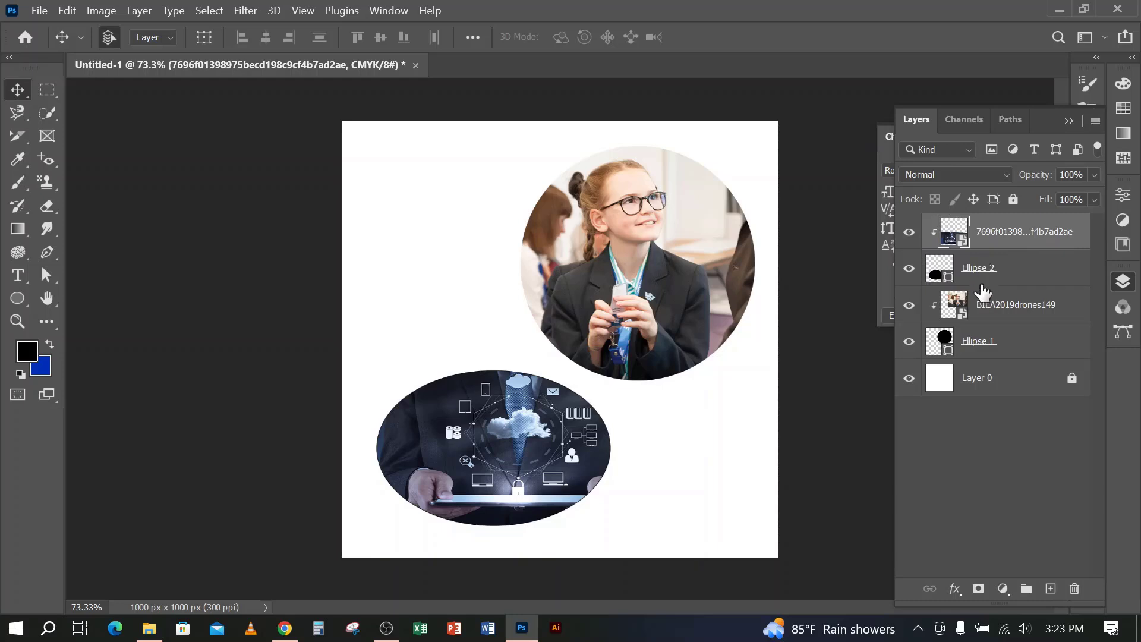
Select both photo layers and both ellipse layers and delete them, keeping only Layer 0
shift+click(1004, 340)
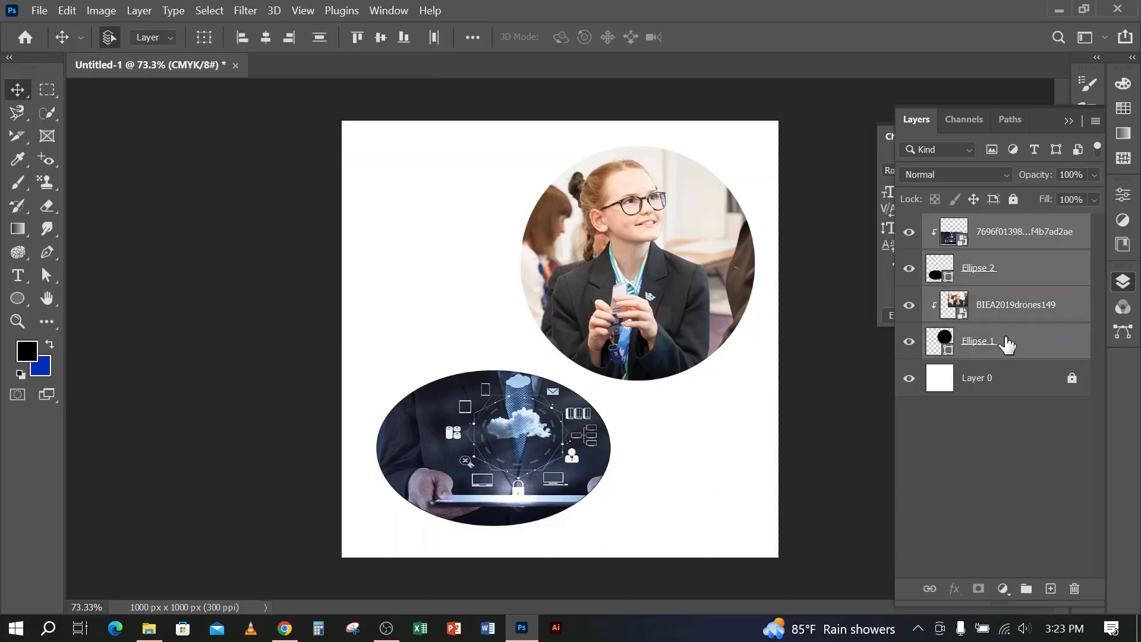
key(Delete)
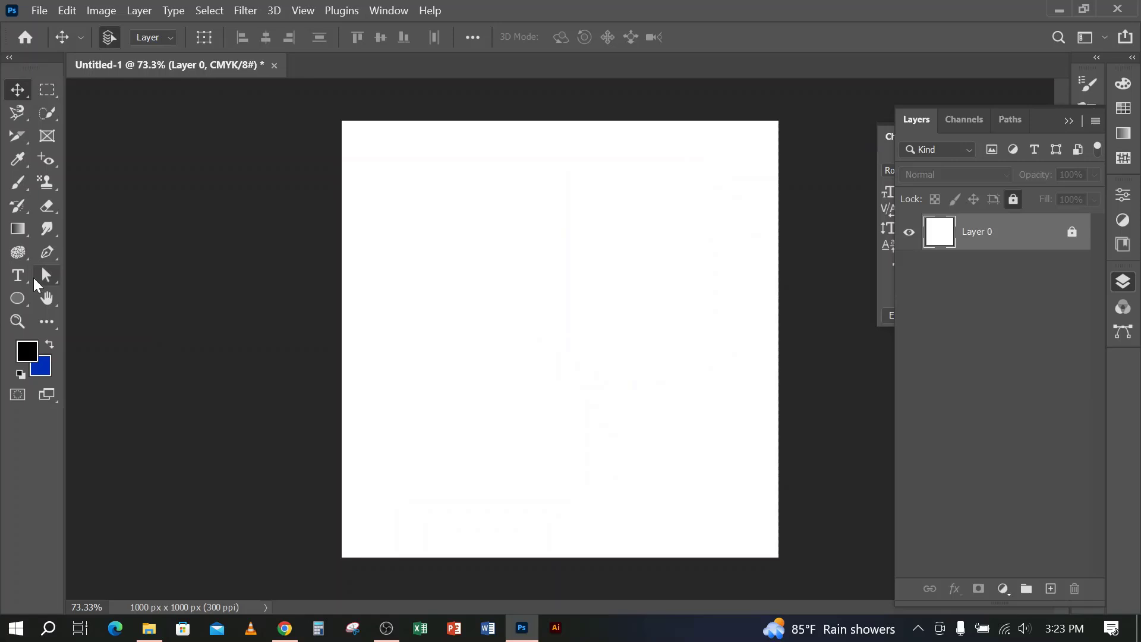
click(47, 252)
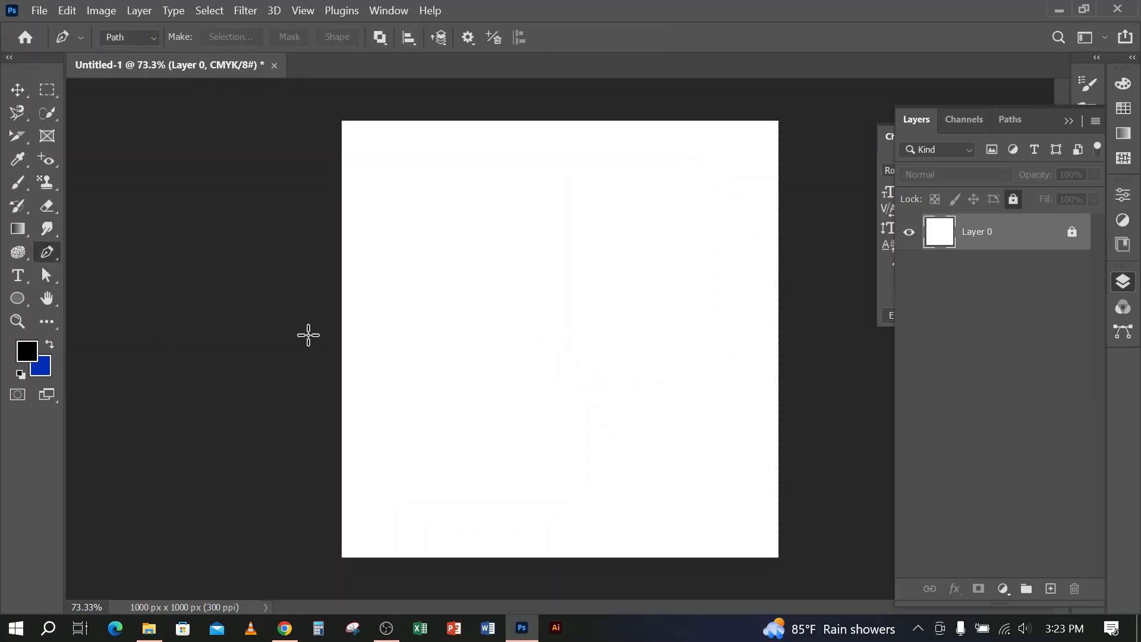
click(331, 371)
drag(801, 345, 979, 419)
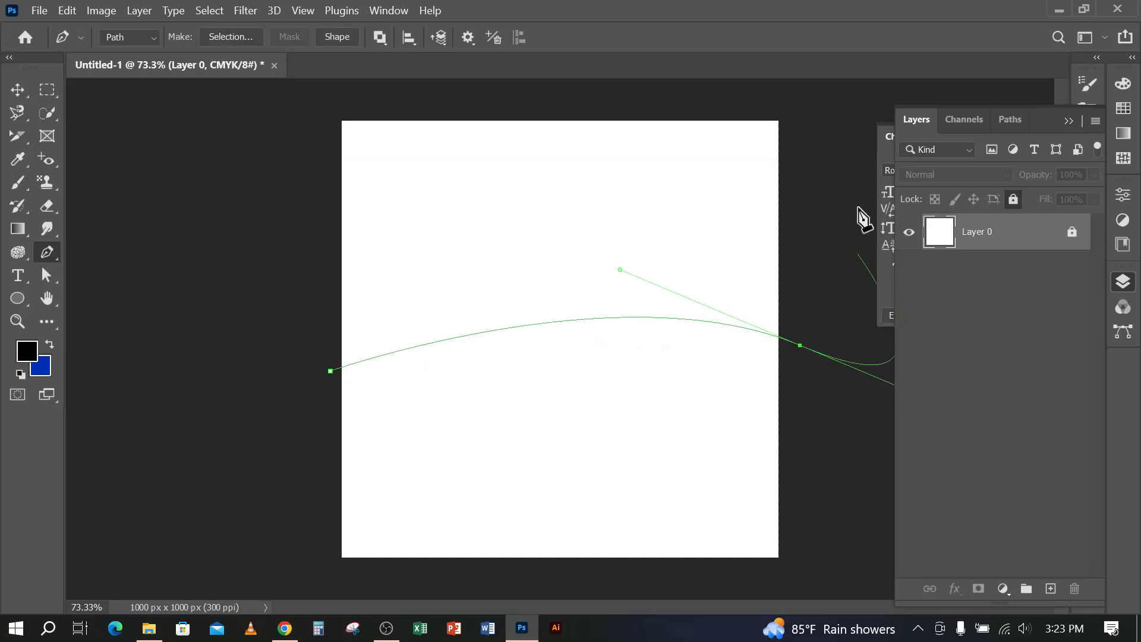
click(816, 95)
click(311, 96)
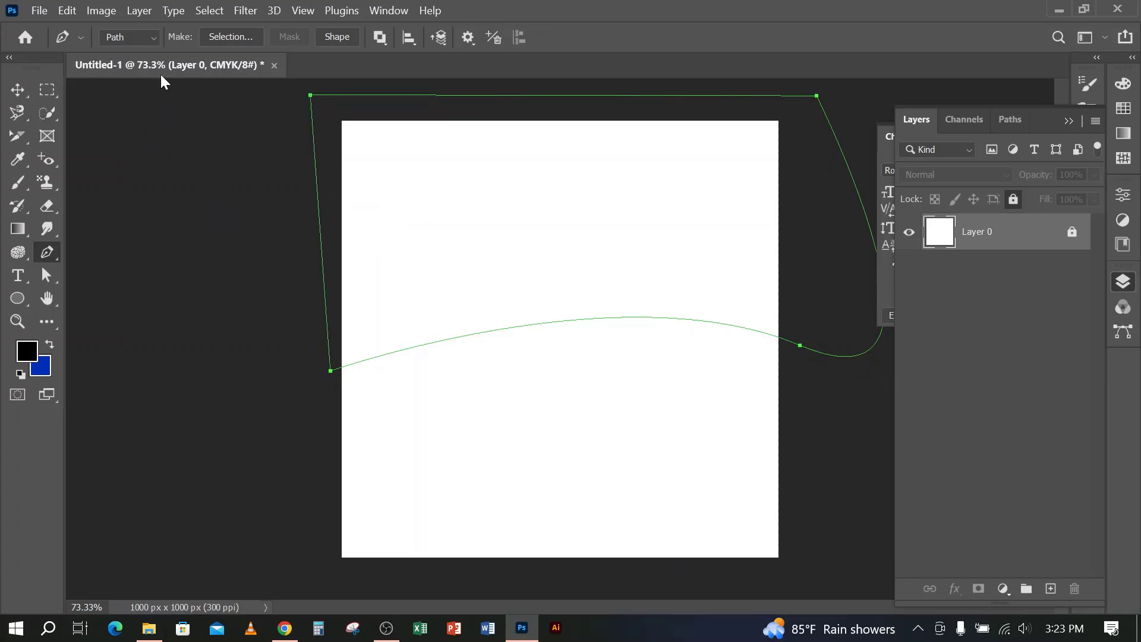
key(Return)
With the Pen tool in Shape mode, draw a closed black shape about 1241 by 624 px covering the upper canvas with a curved lower edge
click(154, 37)
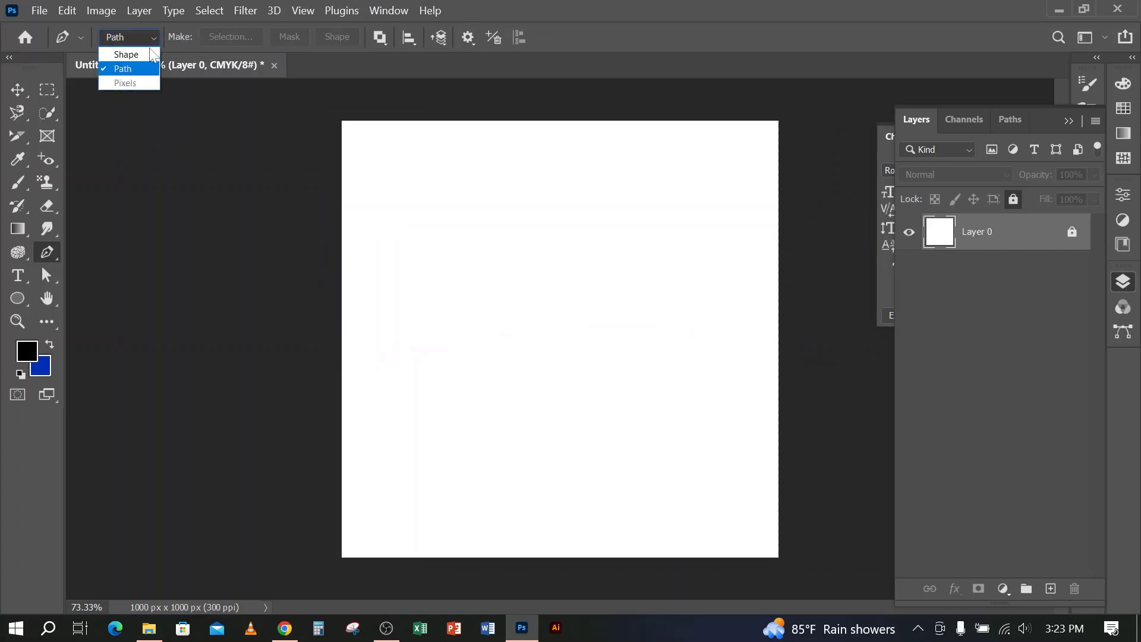
click(151, 55)
click(305, 358)
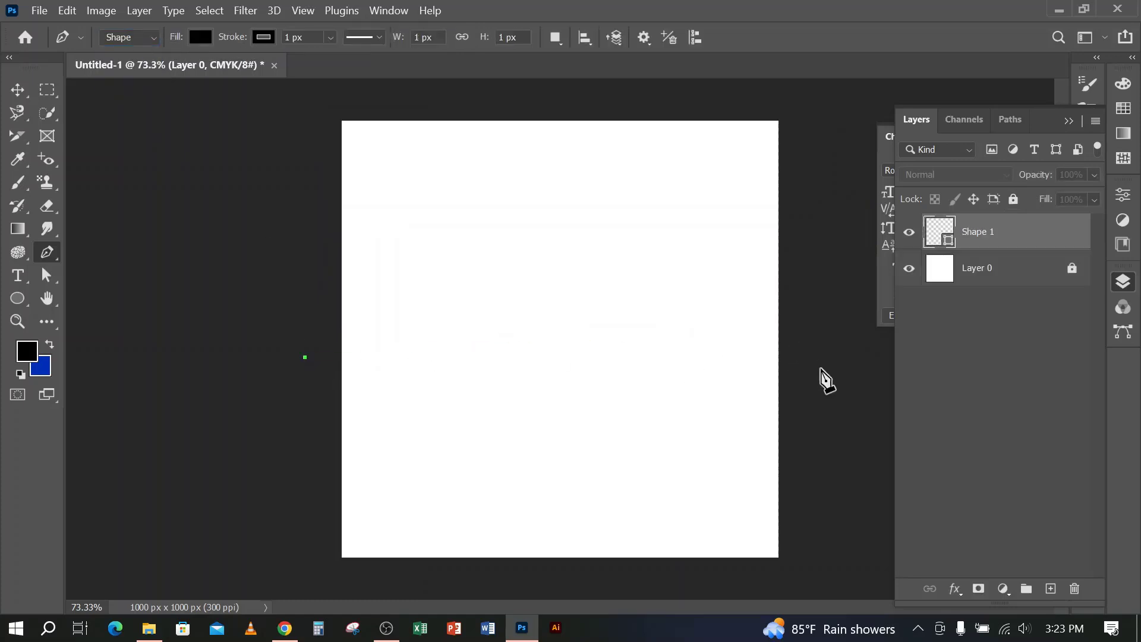
drag(799, 342, 872, 425)
click(812, 105)
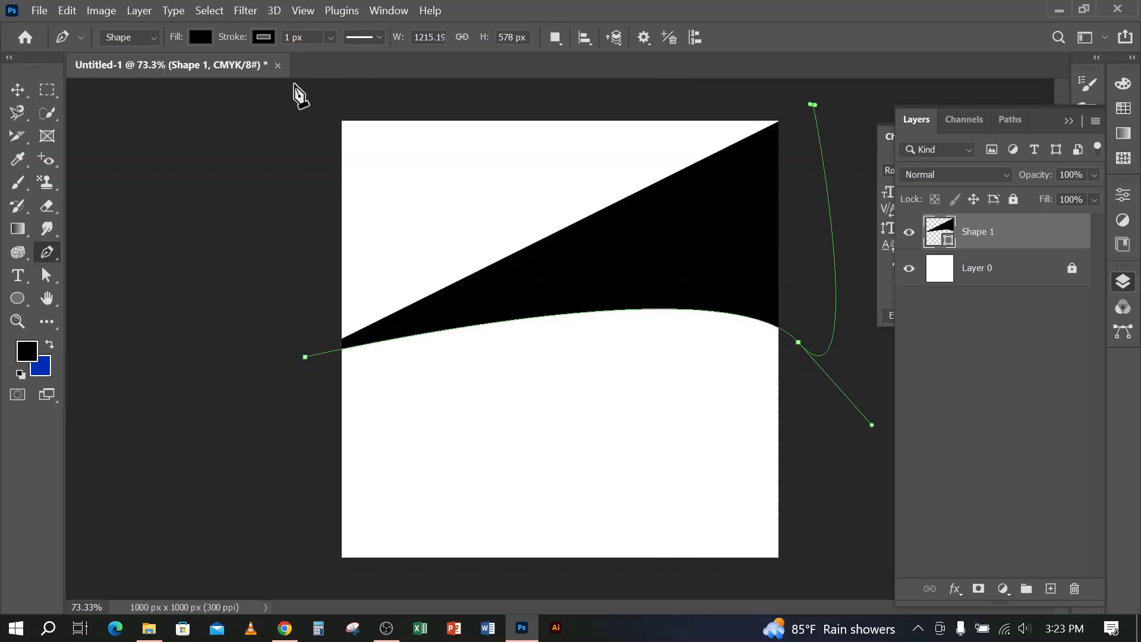
click(294, 85)
click(305, 357)
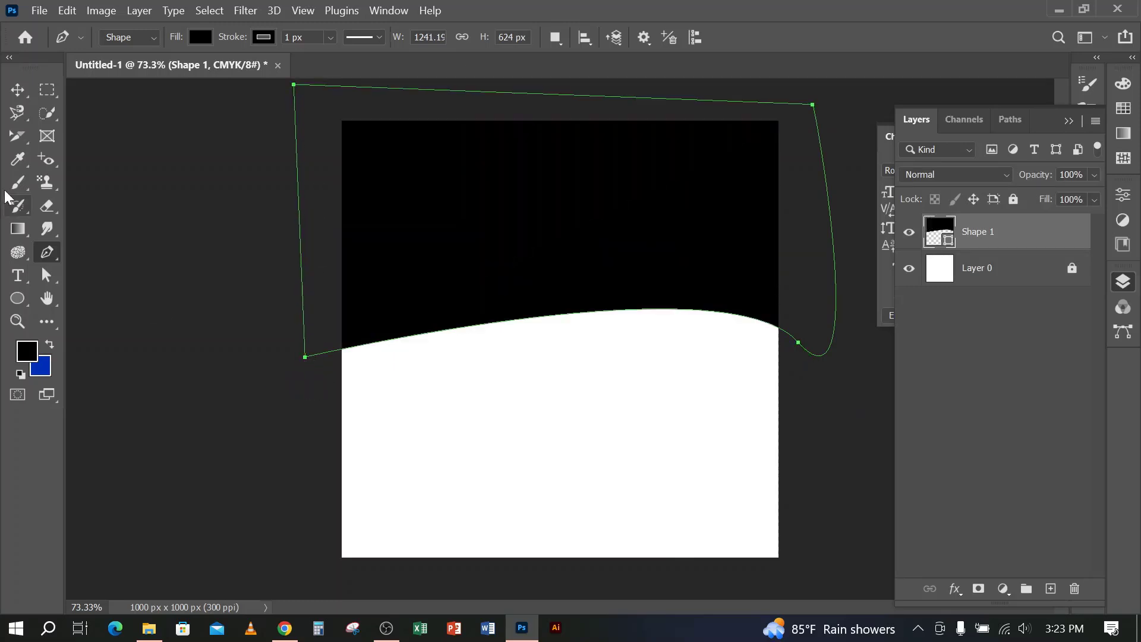
click(17, 89)
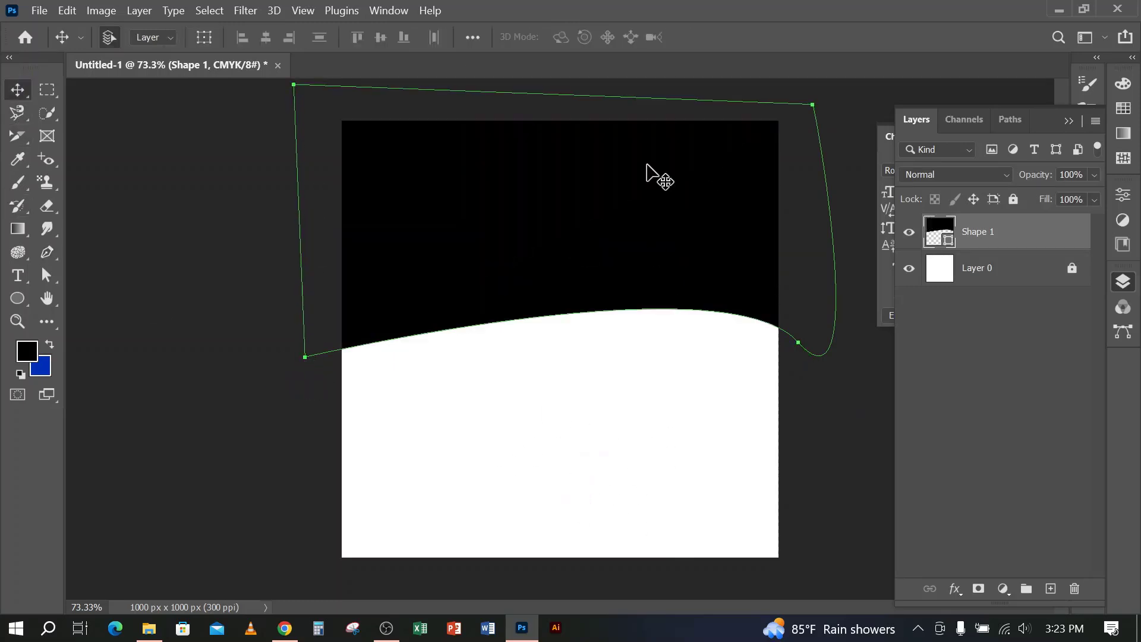
click(240, 409)
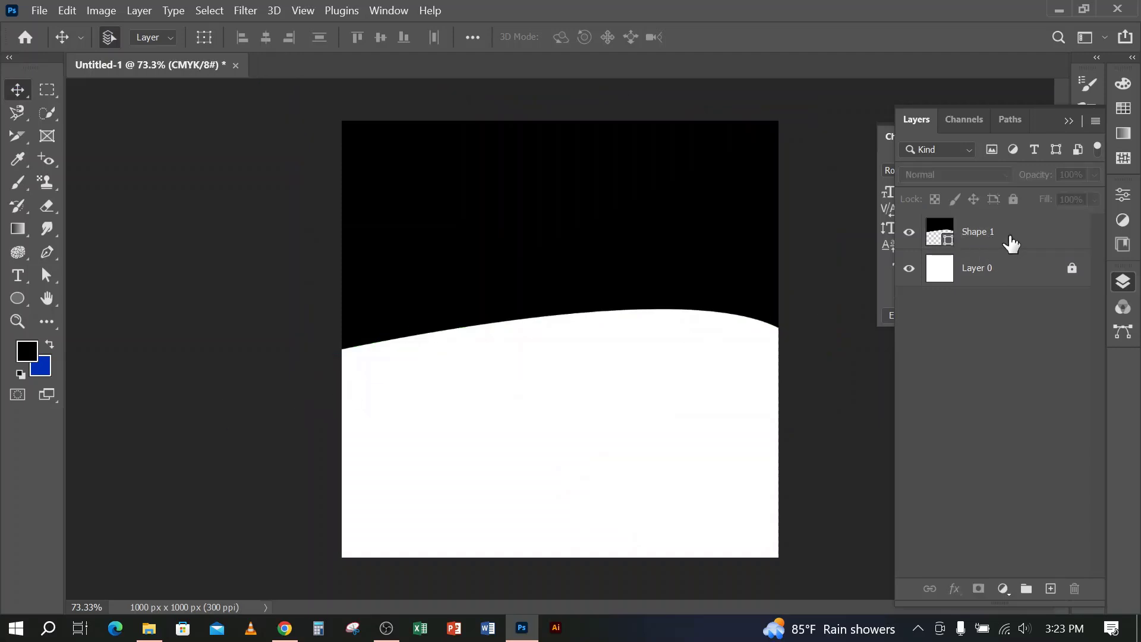
click(1011, 244)
click(43, 13)
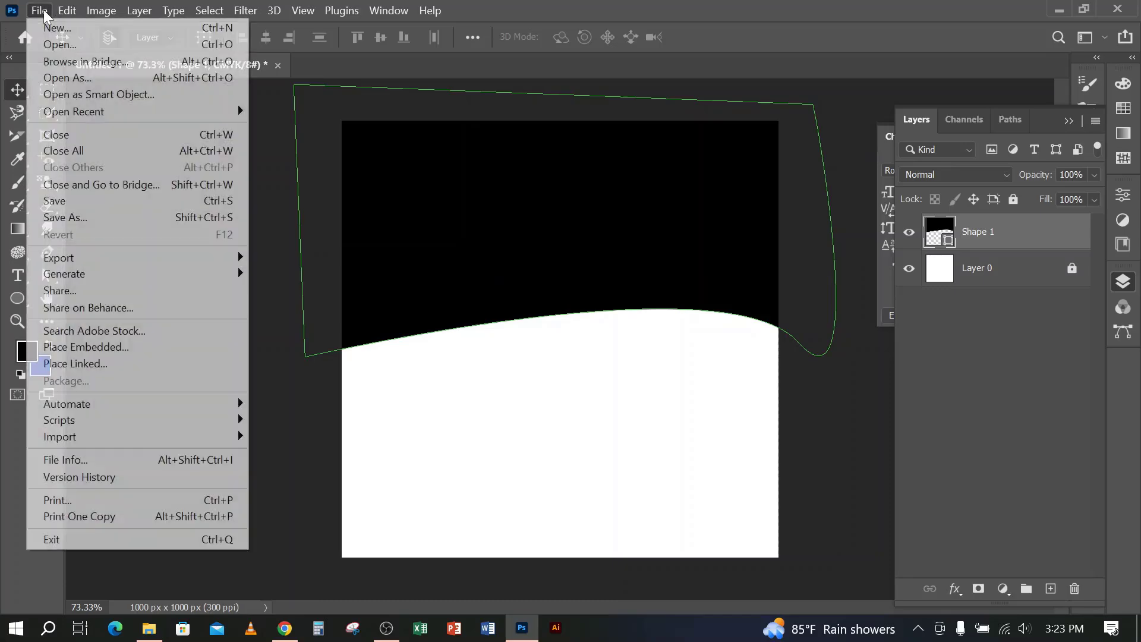
click(75, 347)
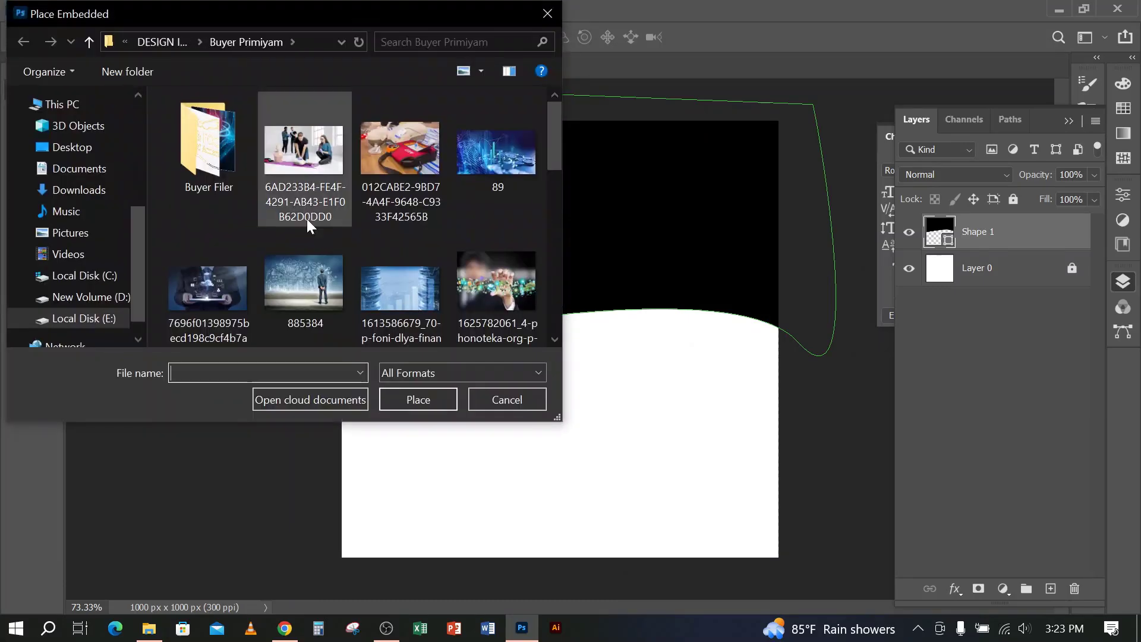
scroll(307, 219, down, 1)
click(490, 250)
click(479, 401)
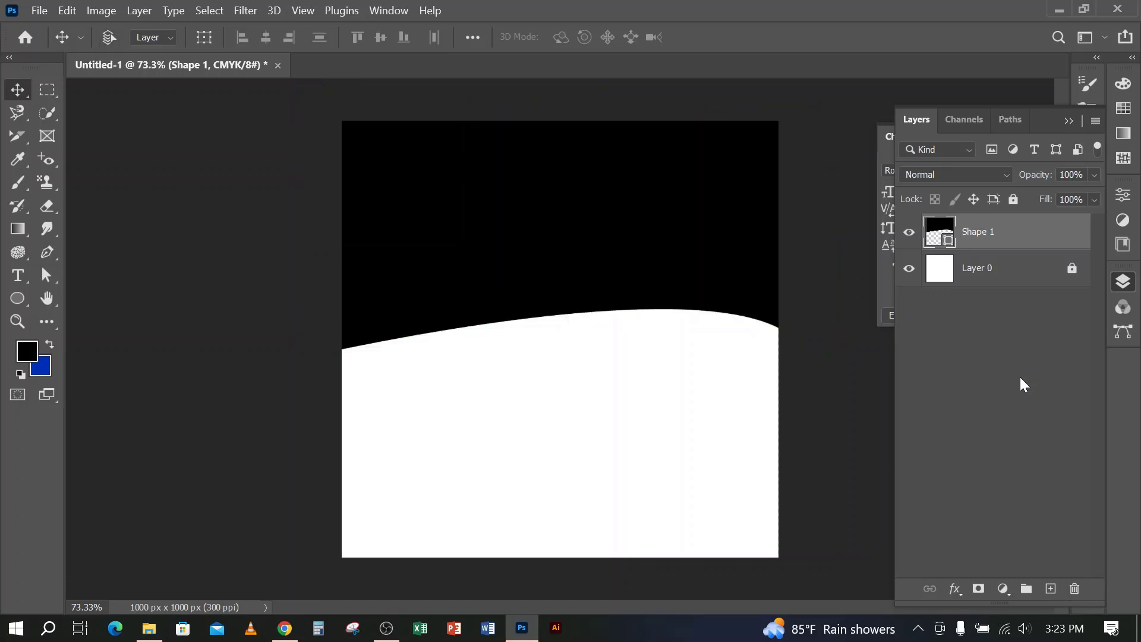
click(45, 9)
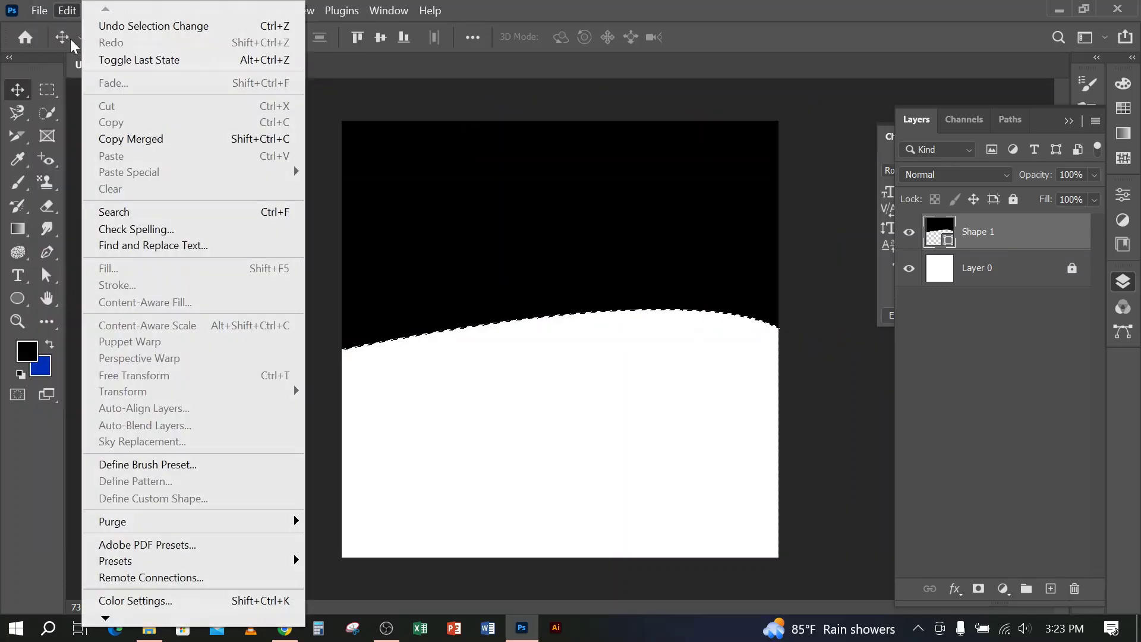
click(913, 7)
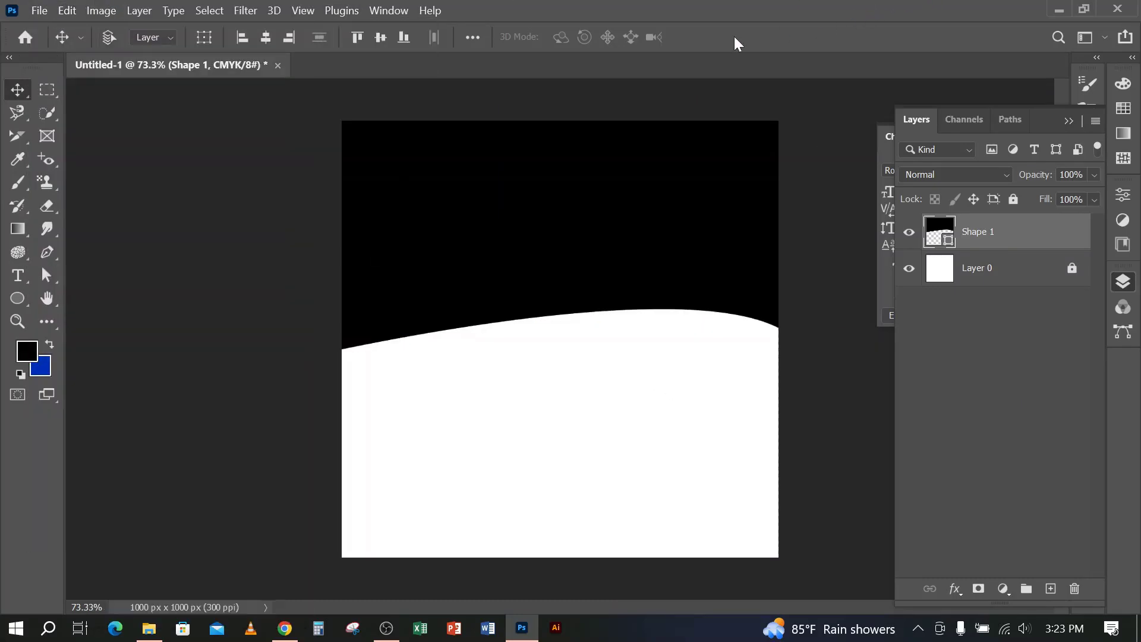
click(40, 10)
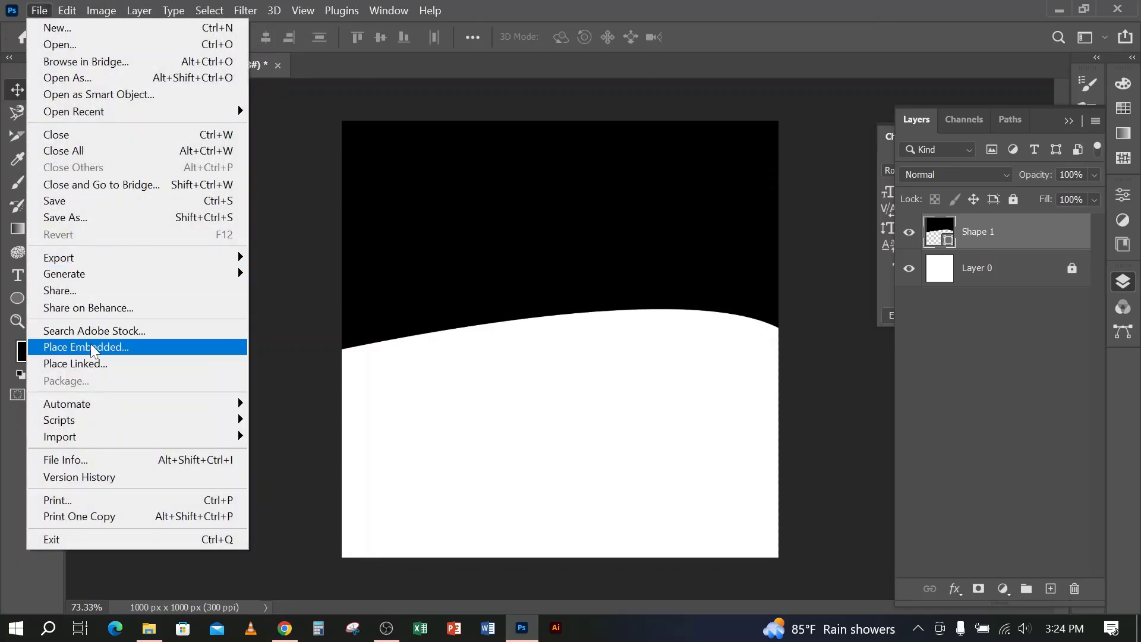
click(89, 347)
click(494, 289)
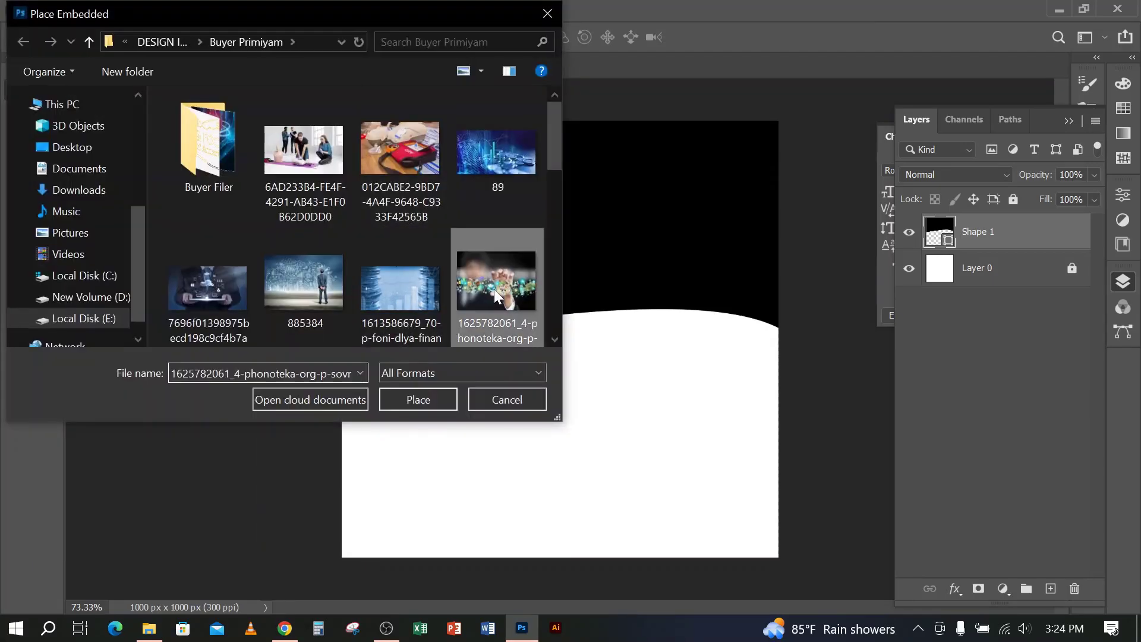
click(426, 397)
drag(632, 369, 625, 288)
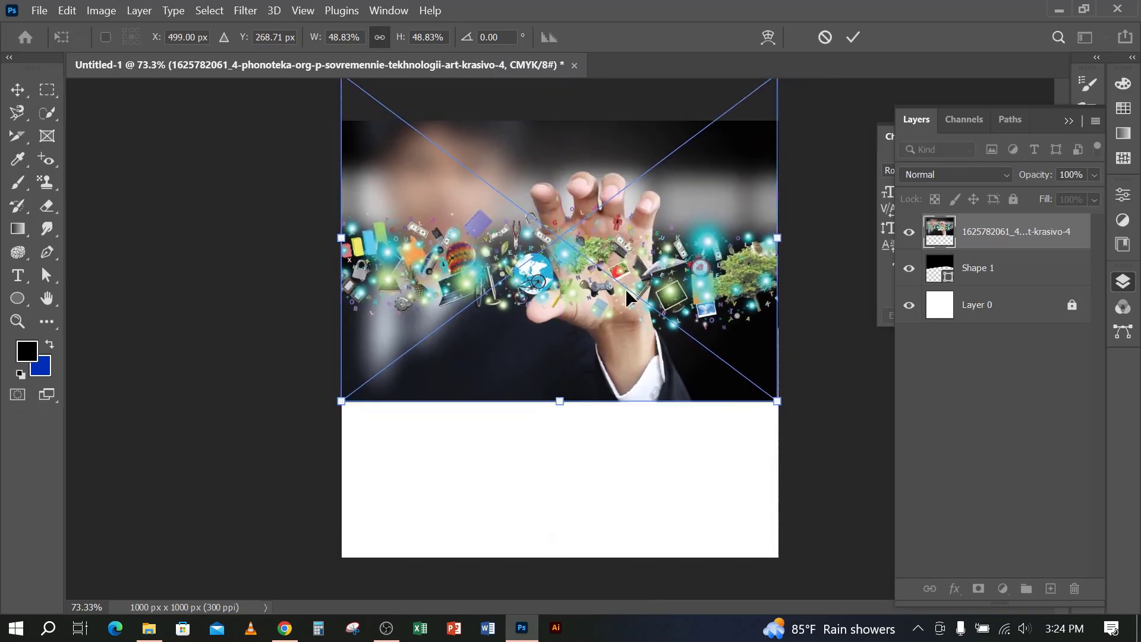
click(853, 37)
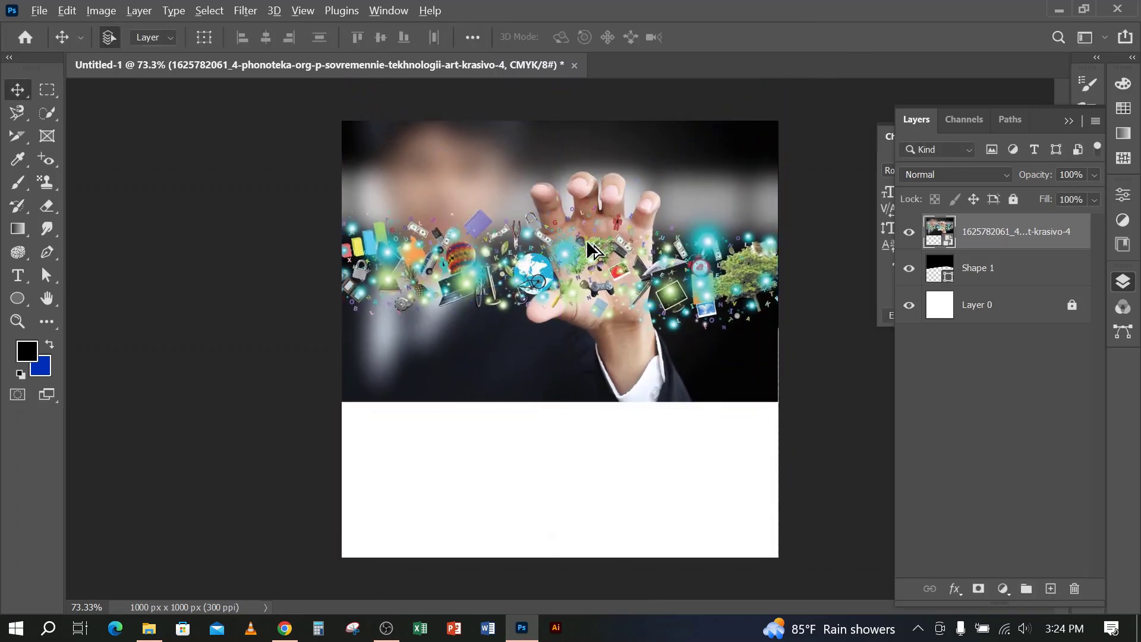
drag(1007, 245, 988, 242)
alt+click(986, 244)
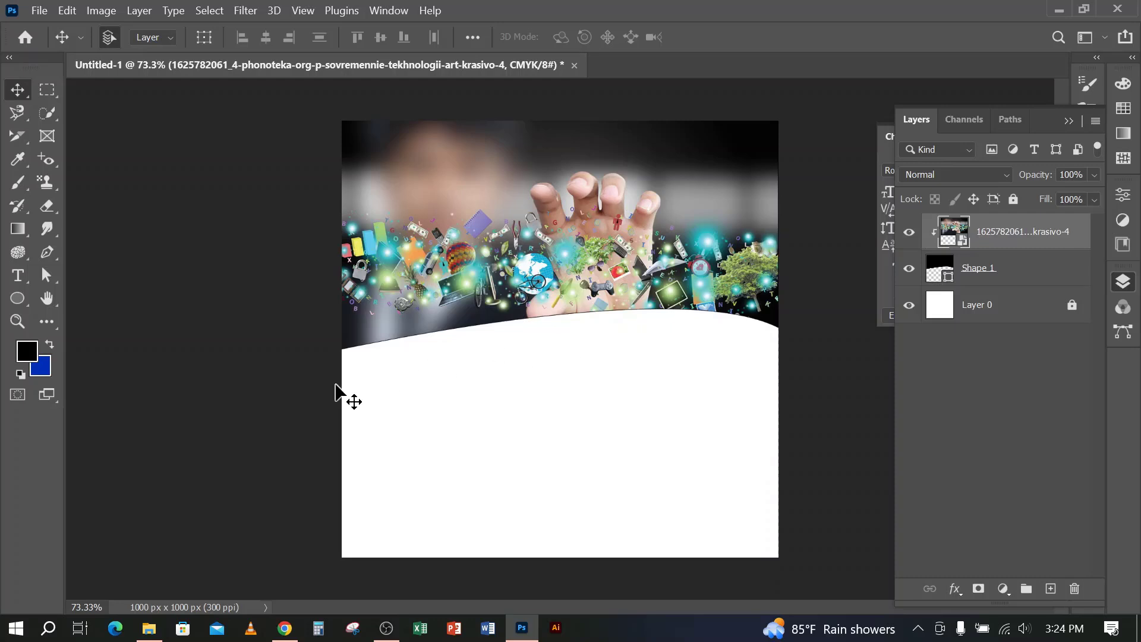
Duplicate the Shape 1 layer and nudge the original Shape 1 slightly down to form a thin black band below the photo's curved edge
click(1016, 269)
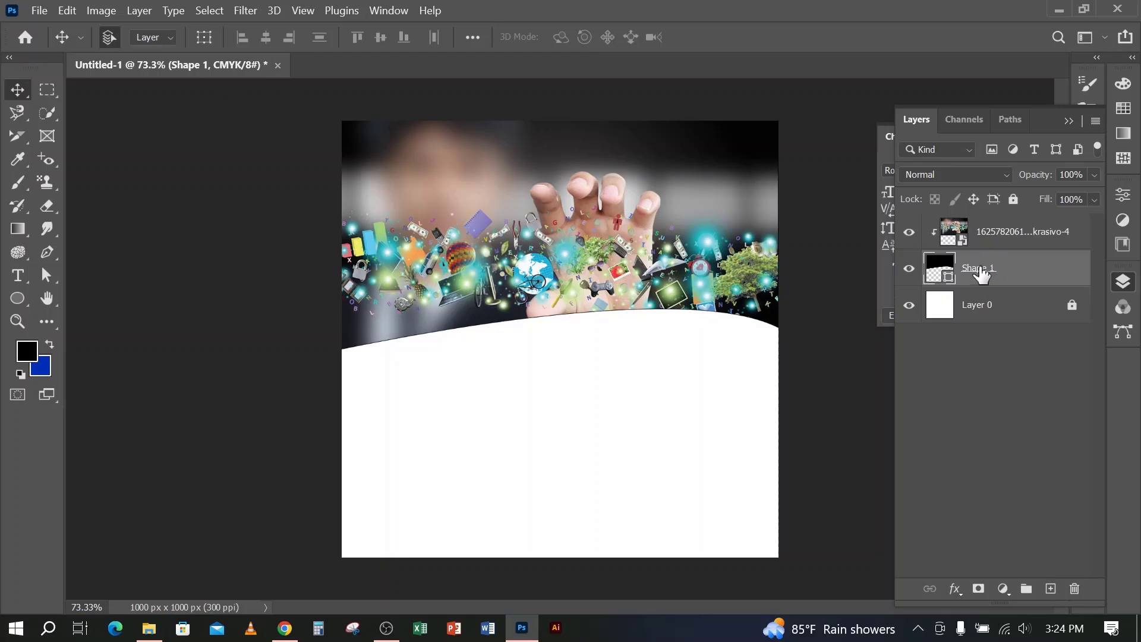
key(ctrl+j)
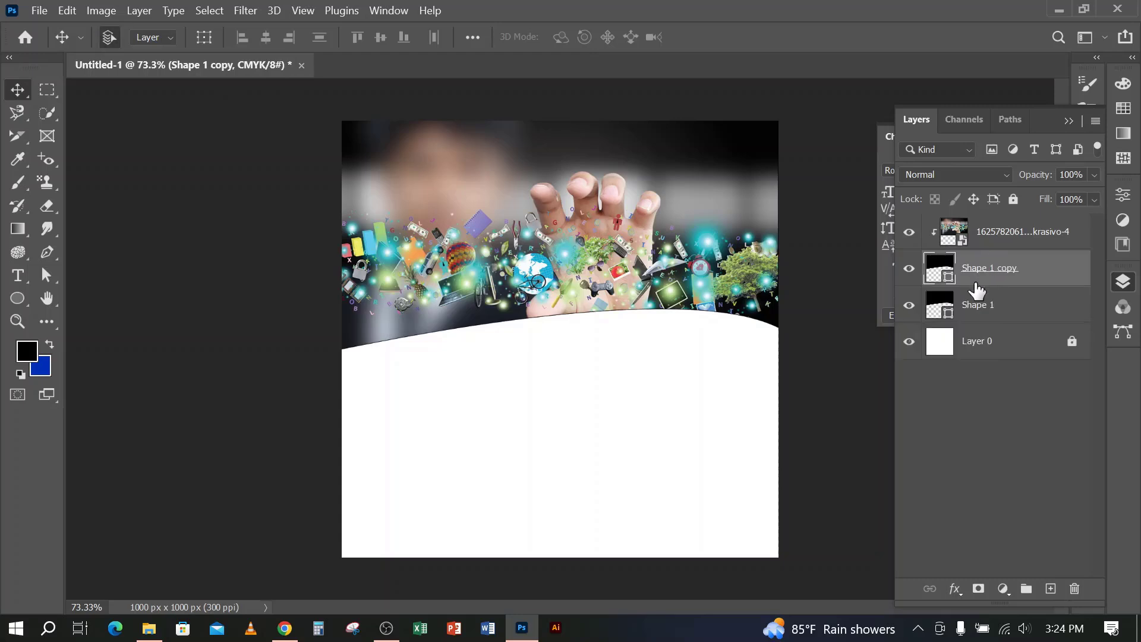
click(989, 315)
key(Down)
key(Down)
key(Down)
key(Down)
key(Down)
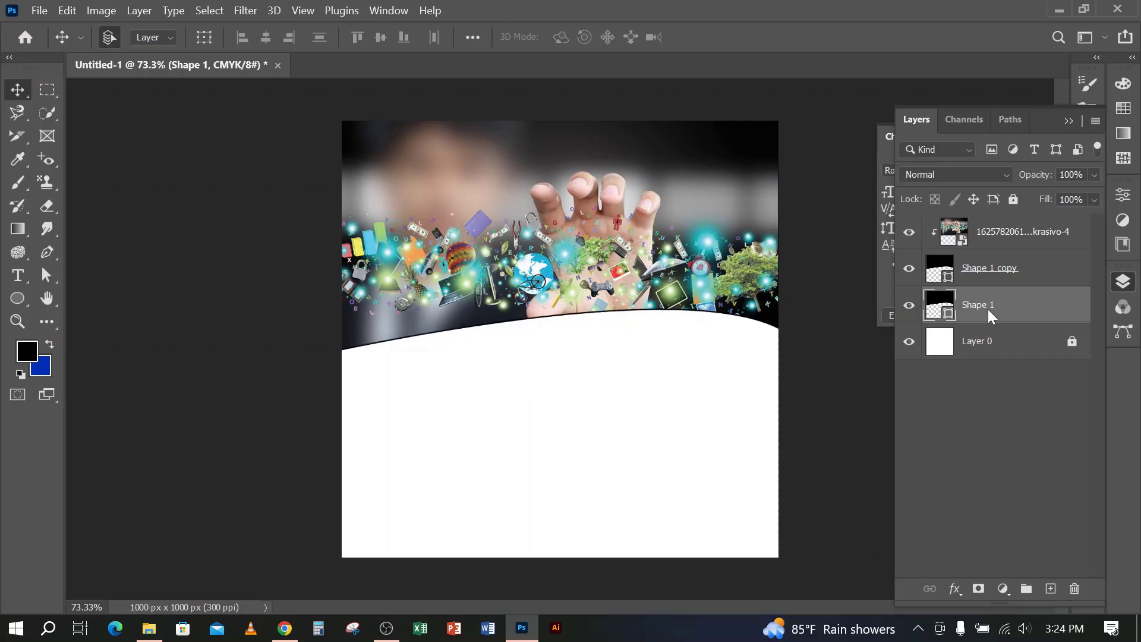
key(Down)
key(Down)
key(Down)
key(Down)
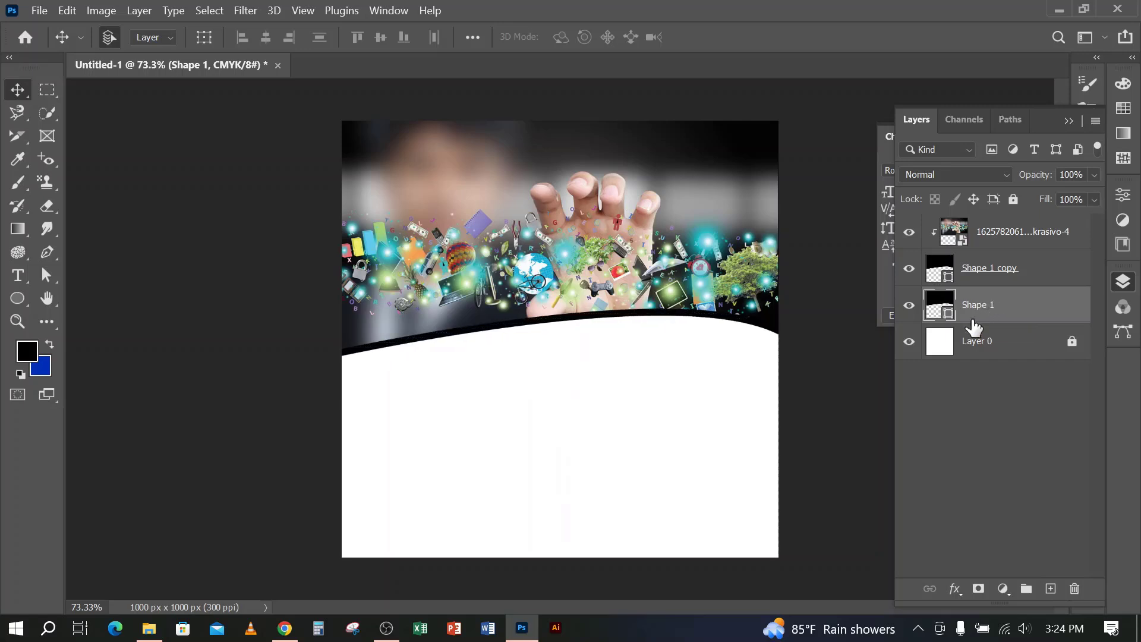
Change the fill colour of the lower Shape 1 layer to bright red
double_click(950, 320)
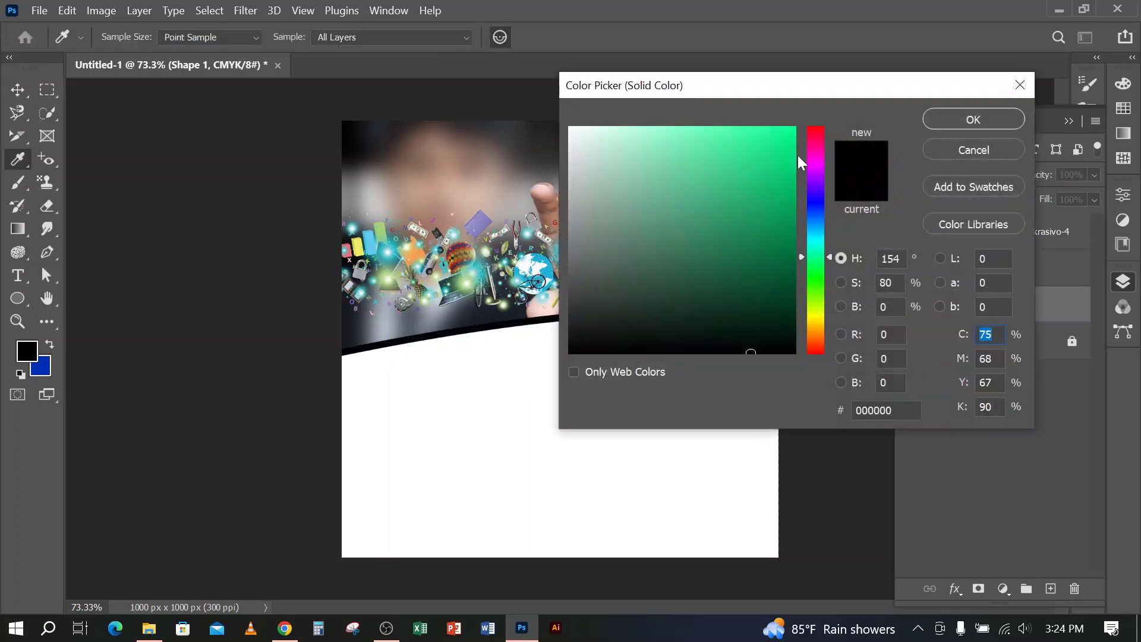
click(816, 135)
drag(779, 147, 799, 125)
click(973, 119)
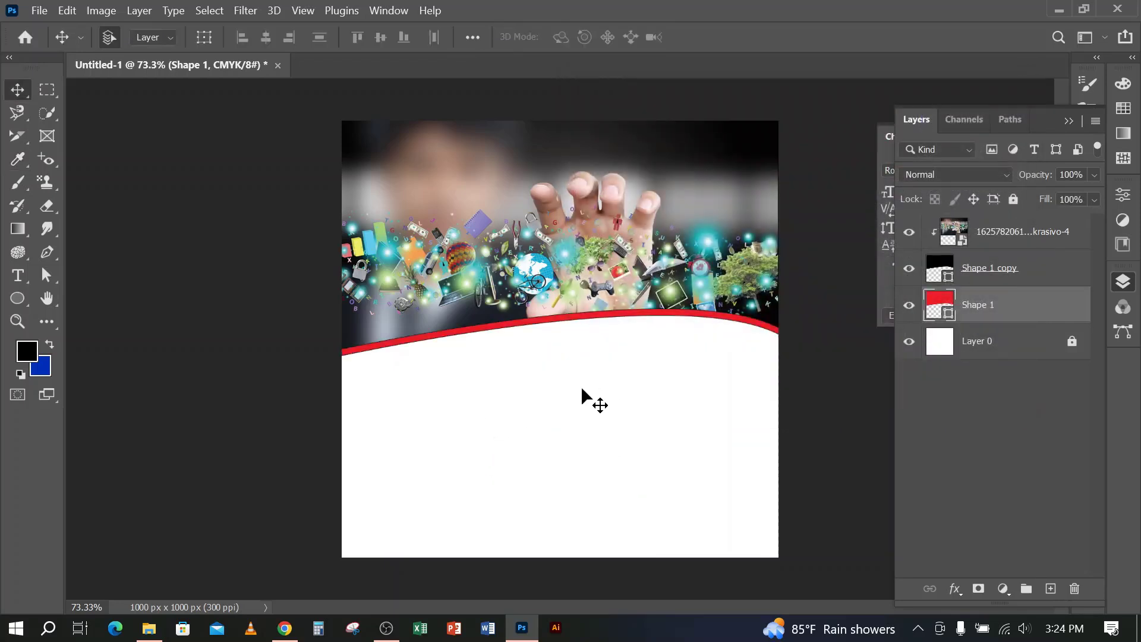
Add the point text "Our Business" on two lines in the white area below the red band, above the photo layer in the stack
click(17, 275)
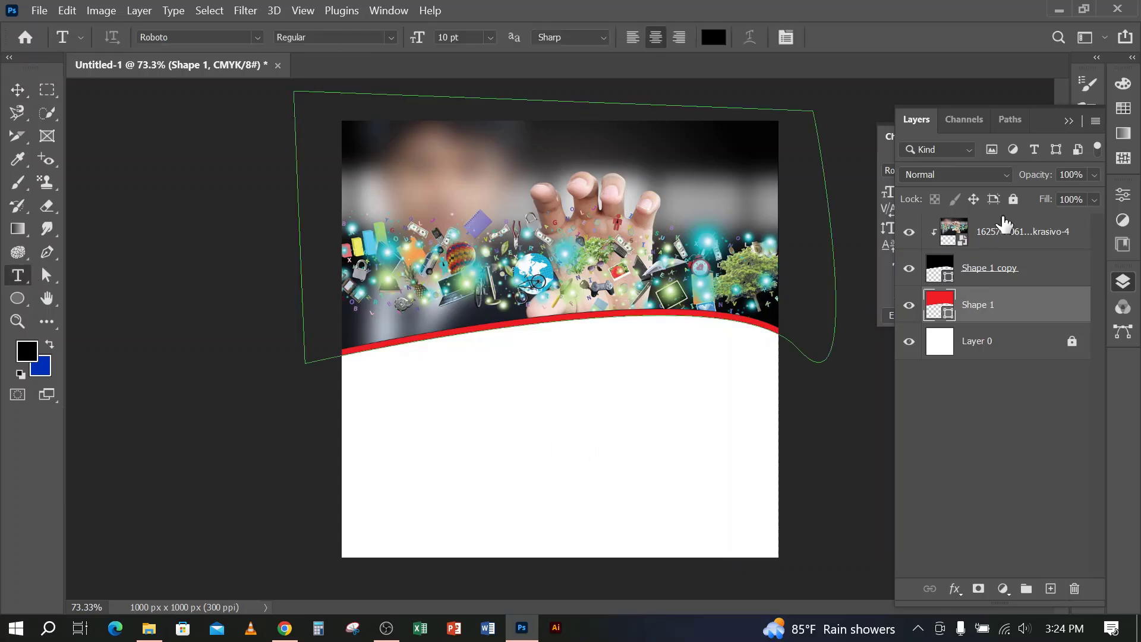
click(1004, 238)
click(509, 429)
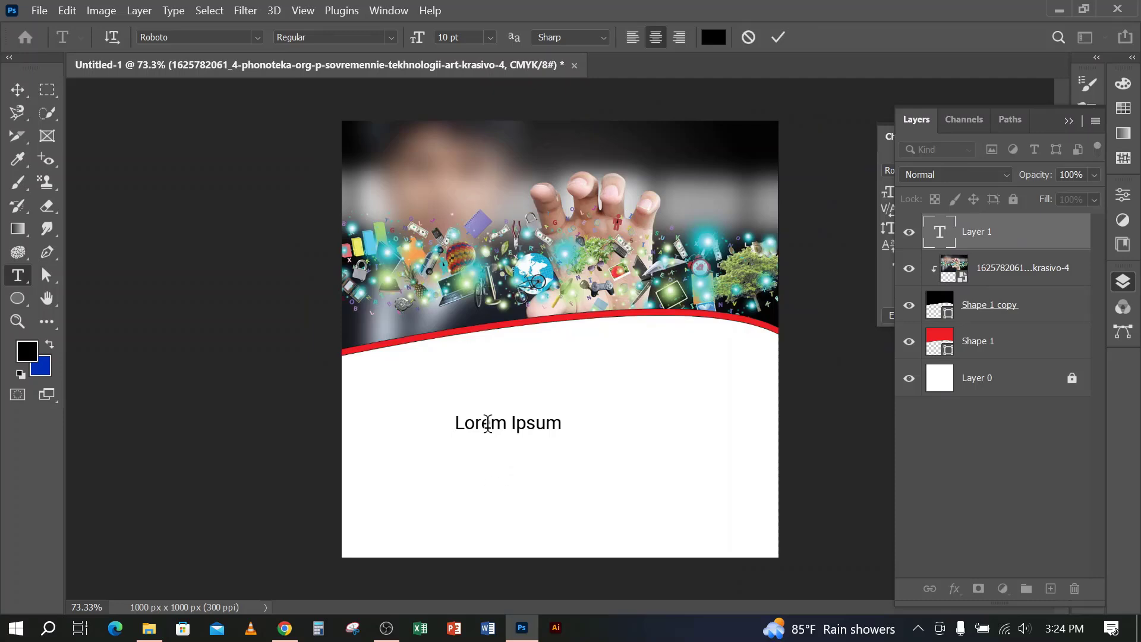
text(Our)
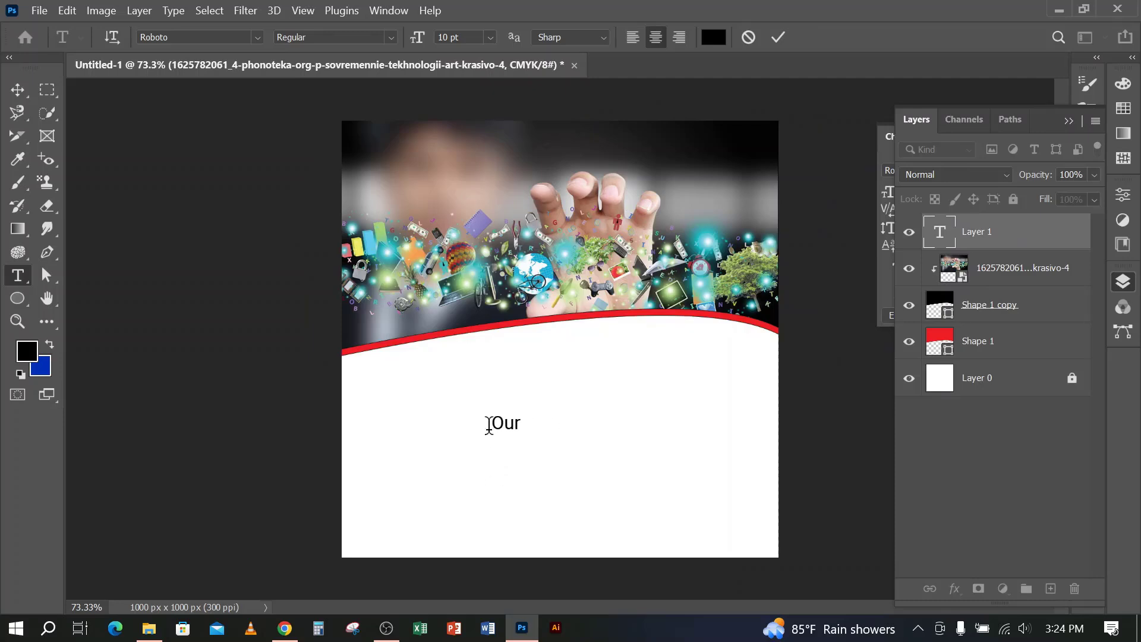
text( Business)
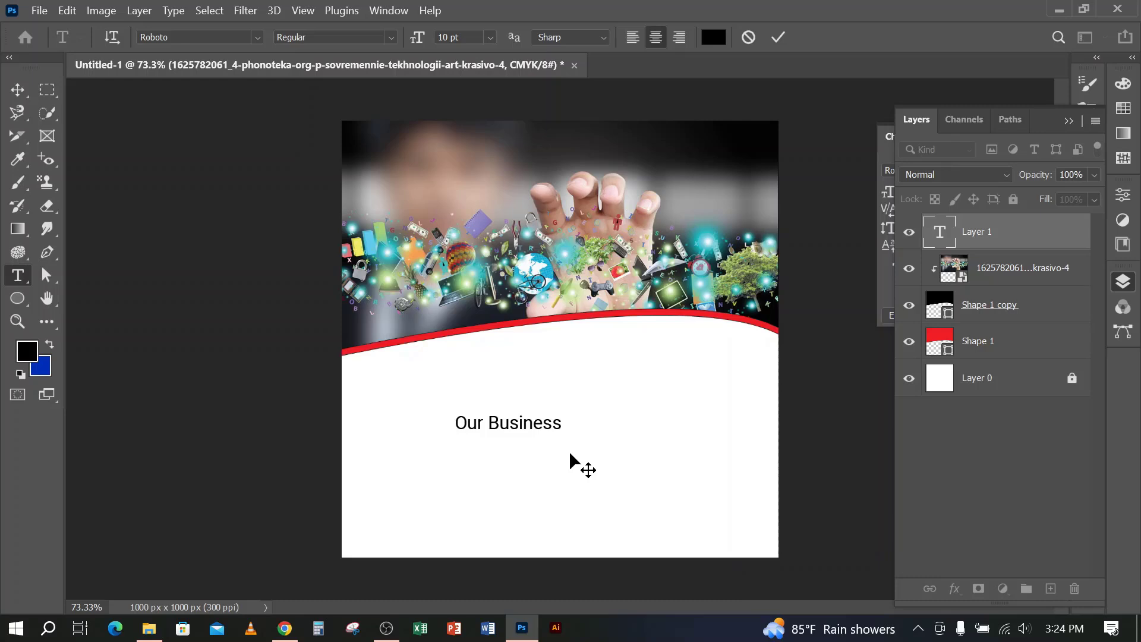
key(Return)
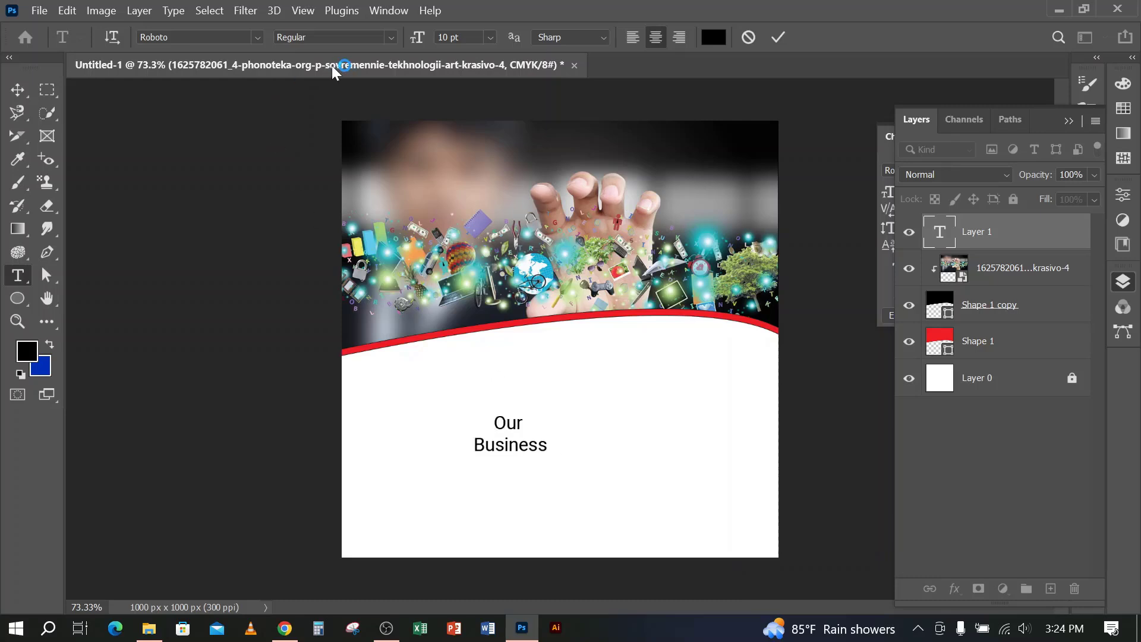
key(Return)
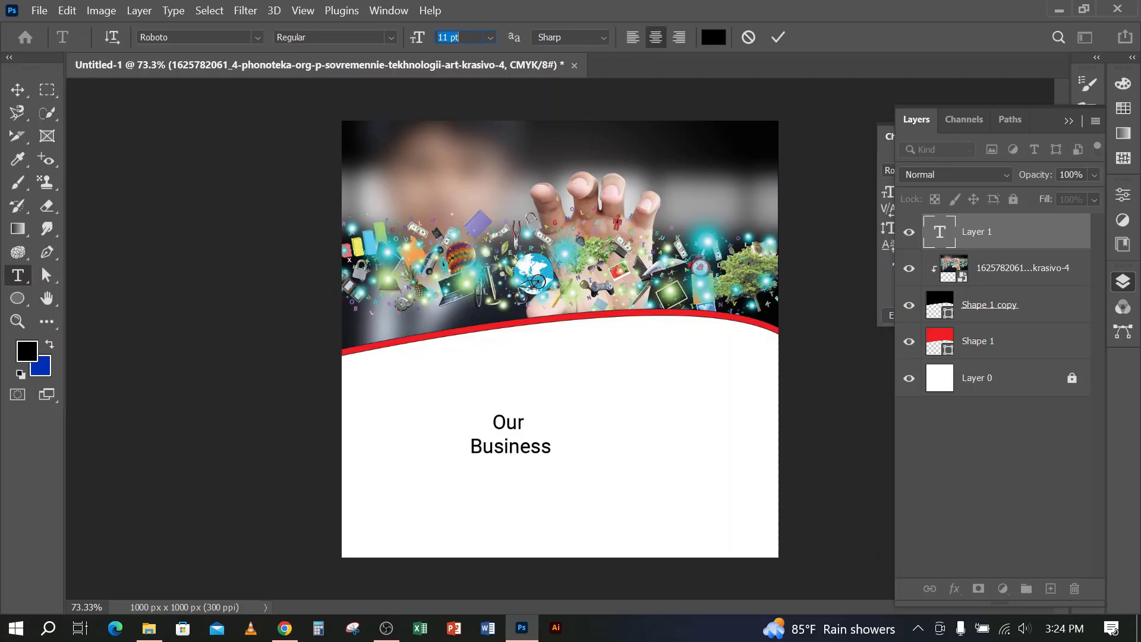
Set the "Our Business" text to 27 pt in Roboto Bold Italic and commit it
key(Up)
key(Up)
key(Up)
key(Up)
key(Up)
key(Up)
key(Up)
key(Up)
key(Up)
key(Up)
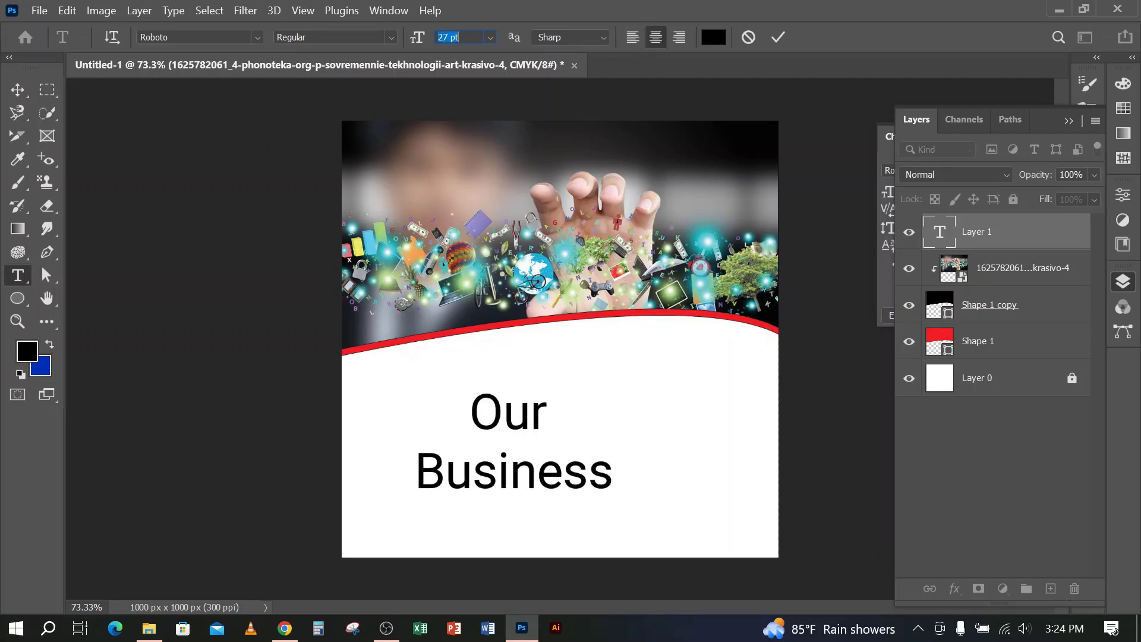
click(392, 37)
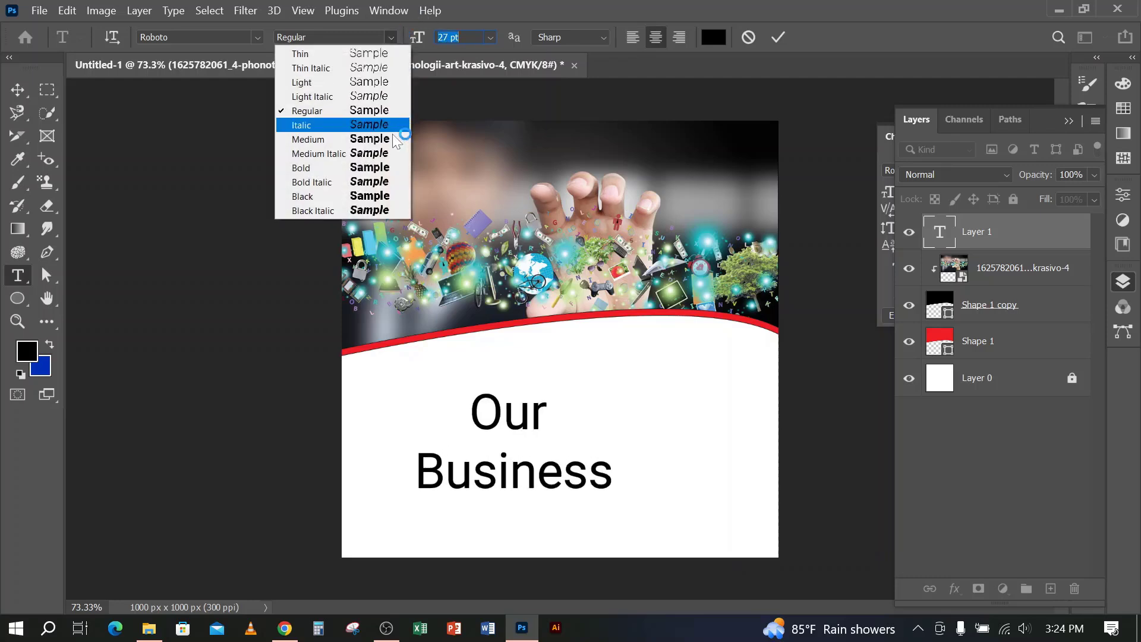
click(323, 178)
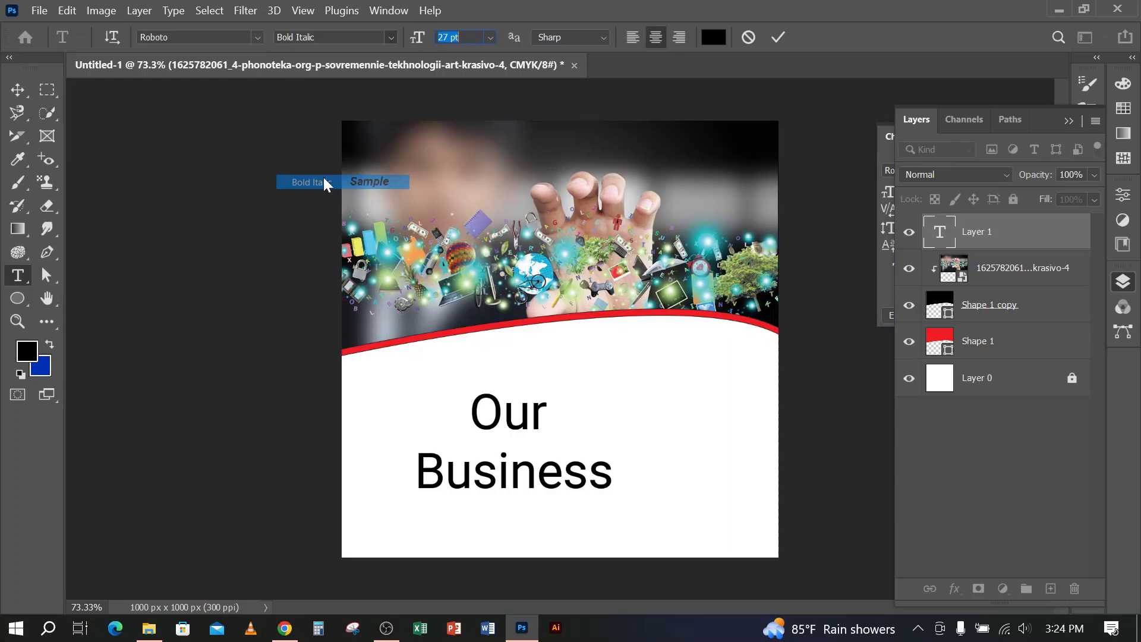
click(780, 37)
Move the "Our Business" text to about X 476 px, Y 705 px, near the middle of the white area
key(ctrl+t)
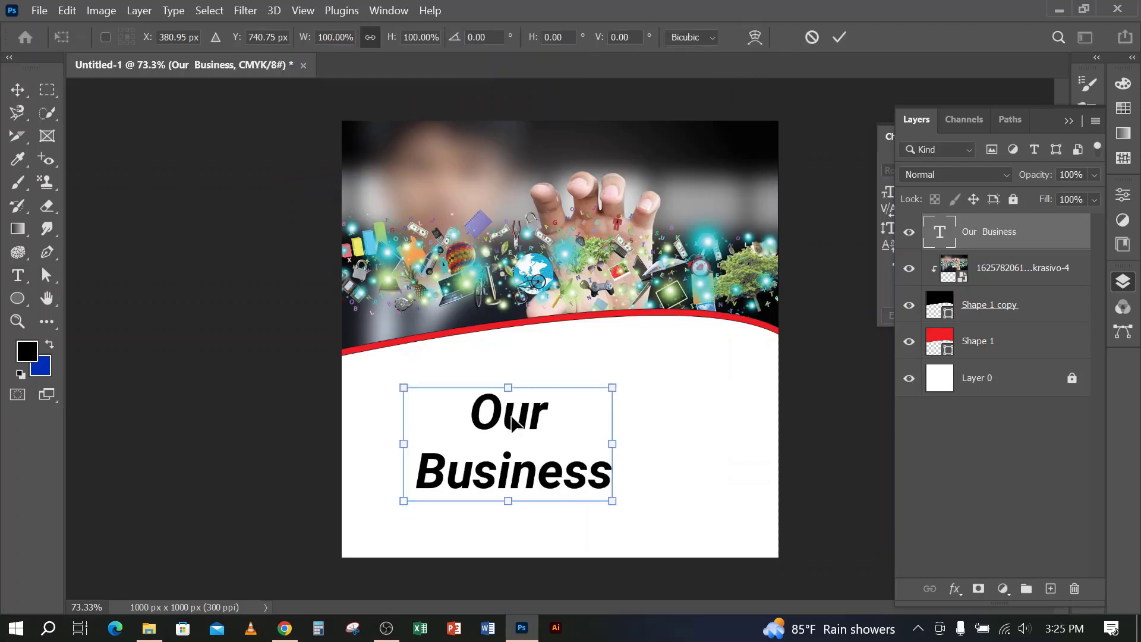
drag(512, 424, 554, 409)
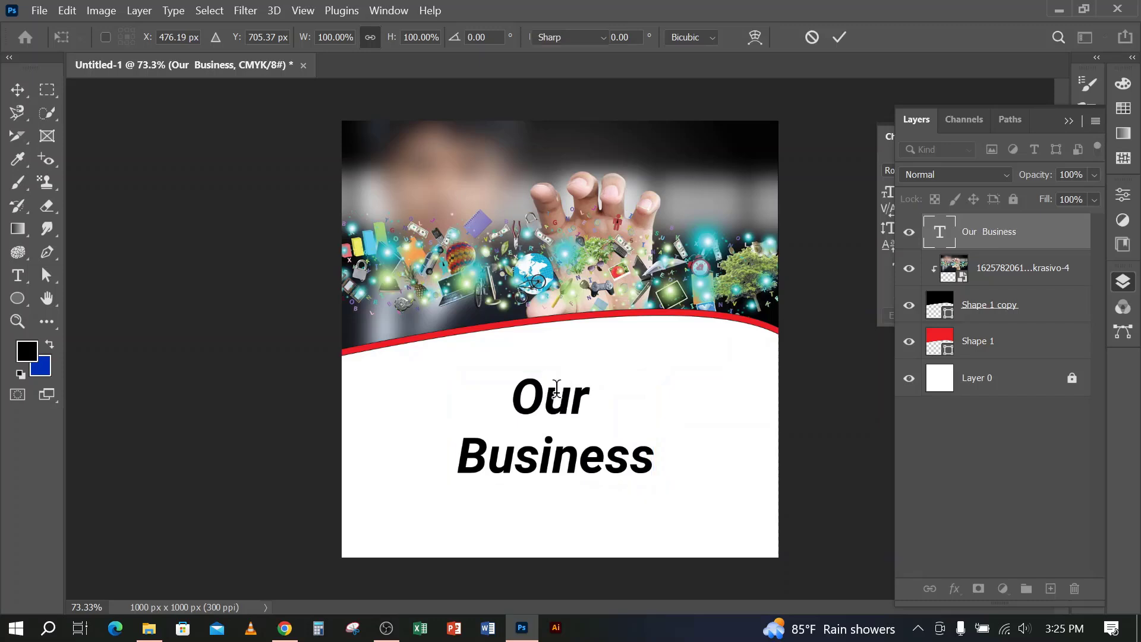
key(Return)
click(19, 89)
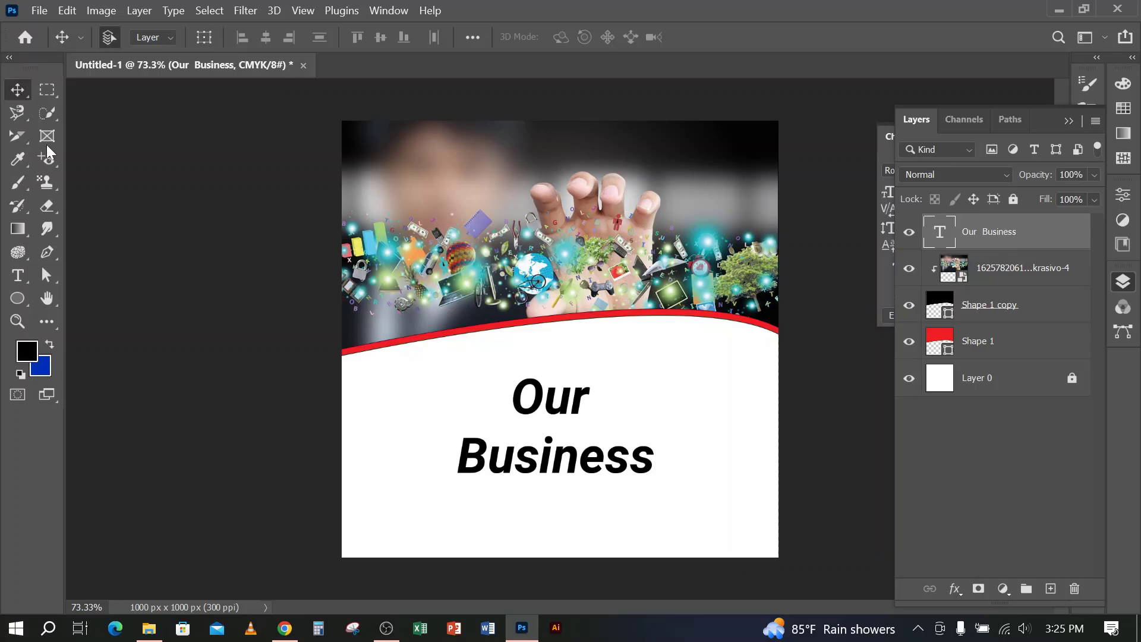
click(18, 275)
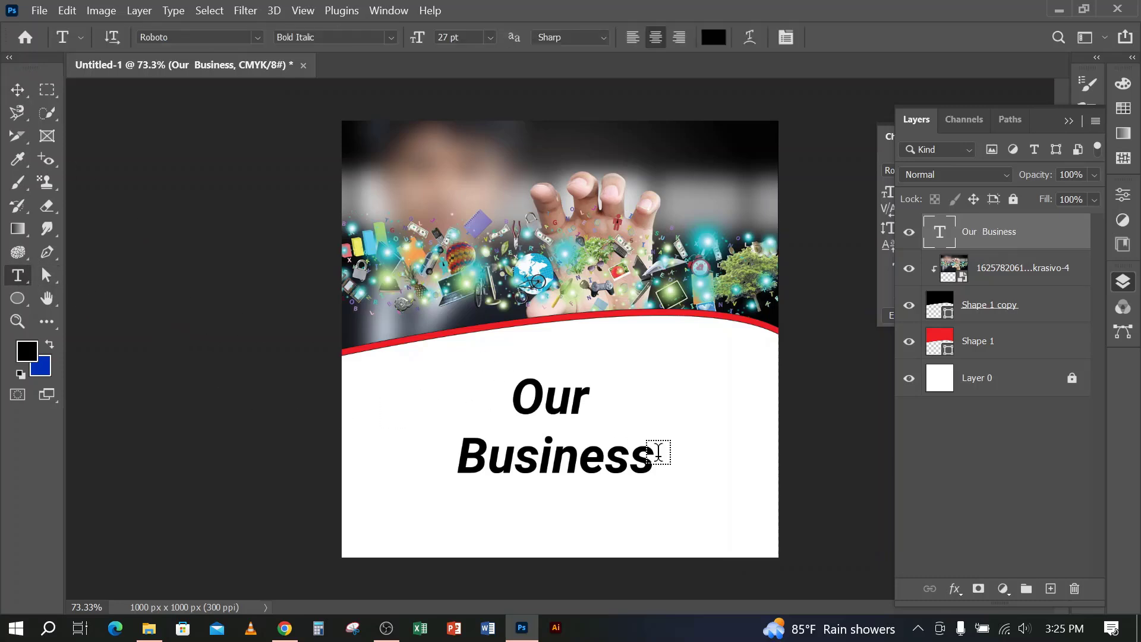
click(563, 407)
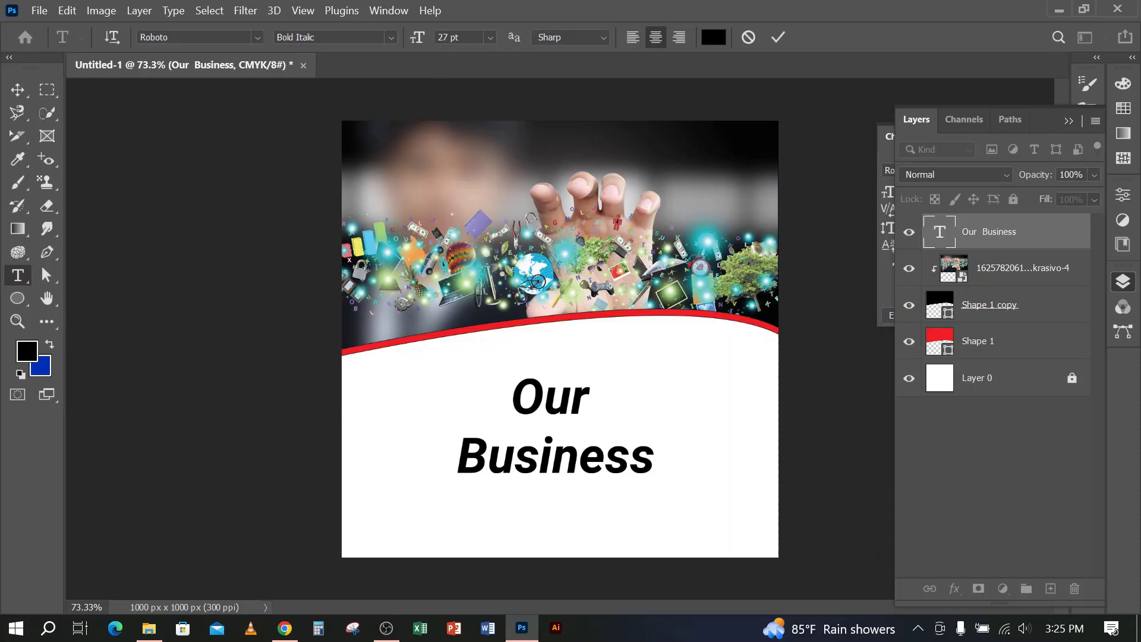
click(779, 37)
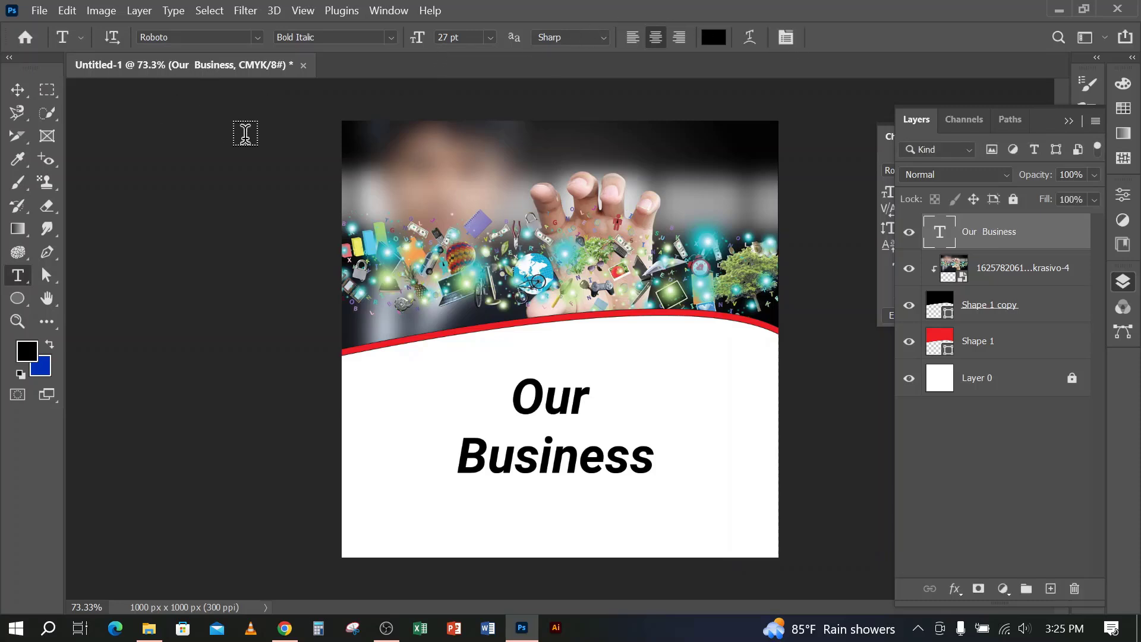
click(19, 91)
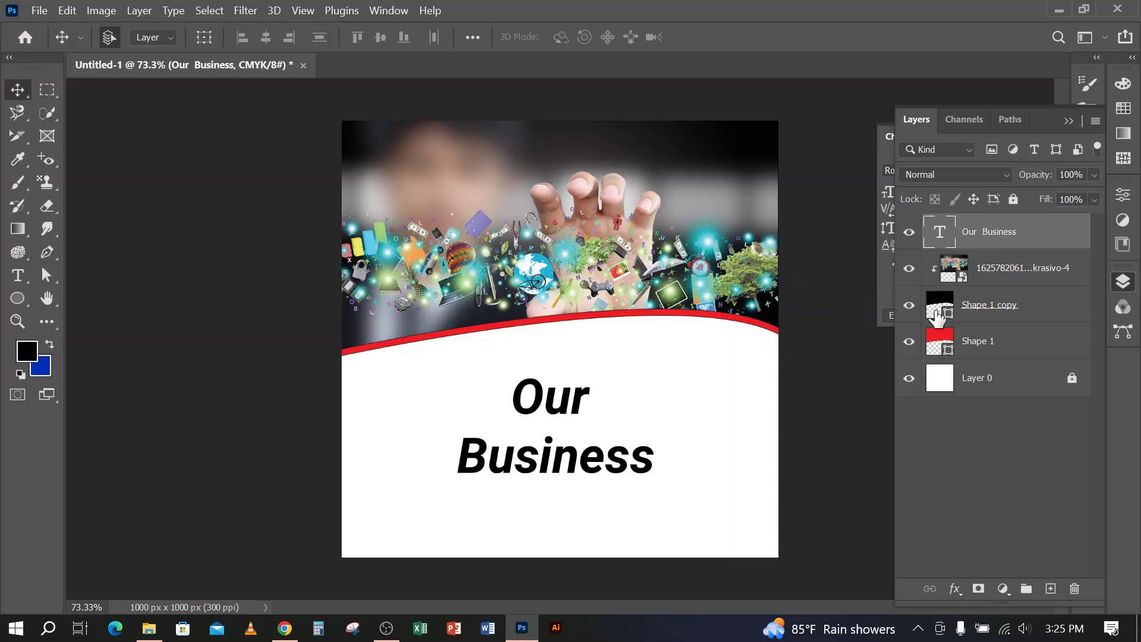
click(991, 306)
ctrl+click(992, 278)
right_click(992, 278)
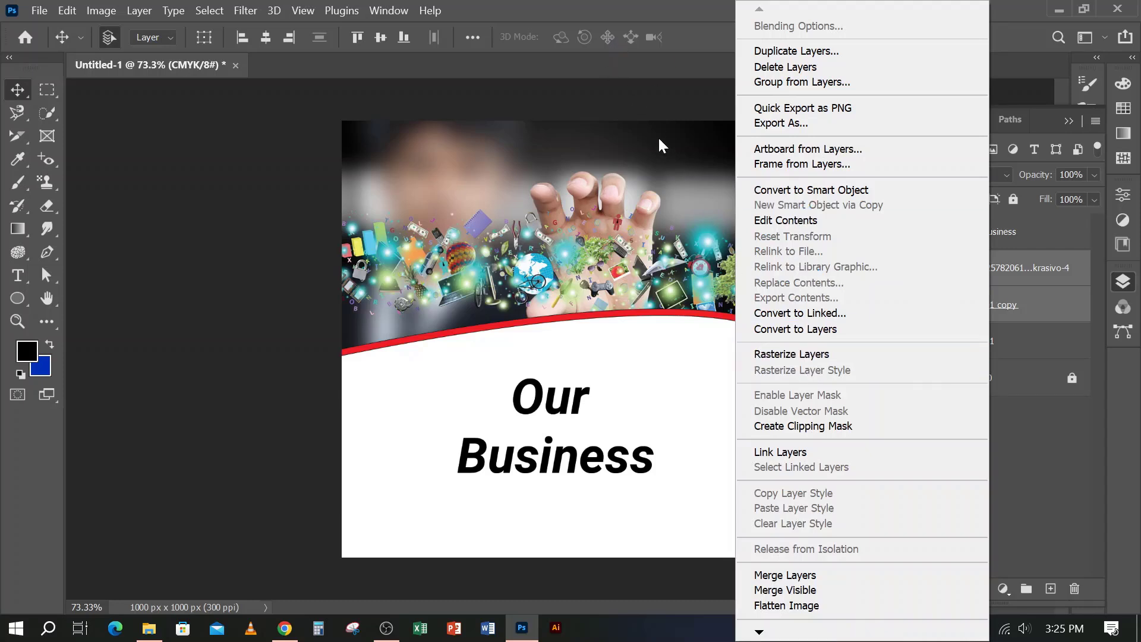
click(626, 7)
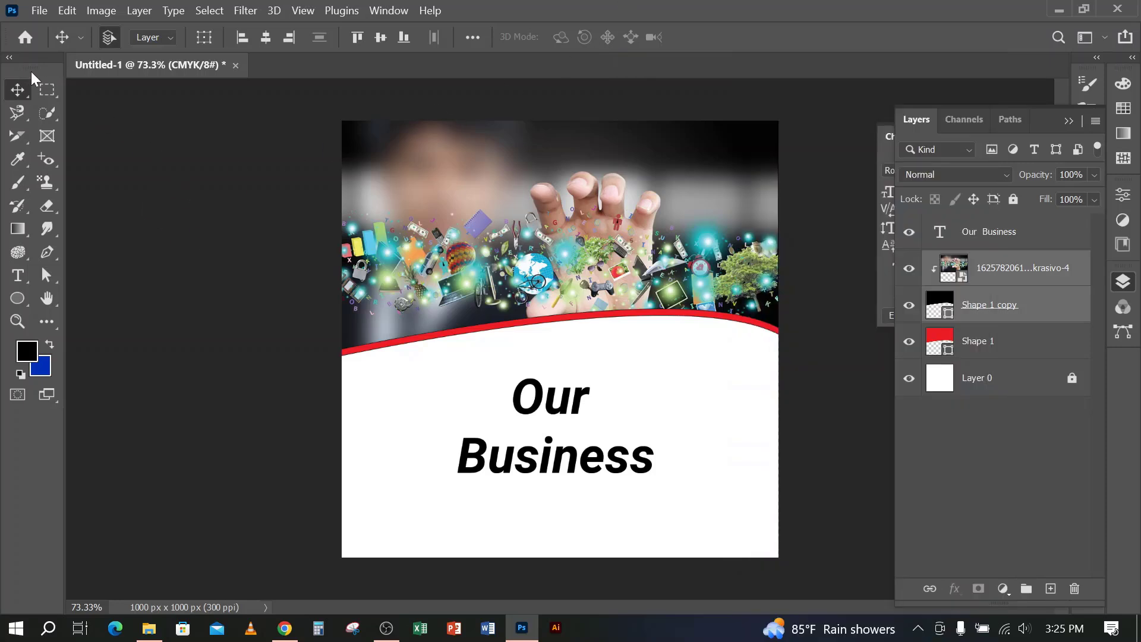
Open the "Our Business" text for editing with the Type tool
click(18, 275)
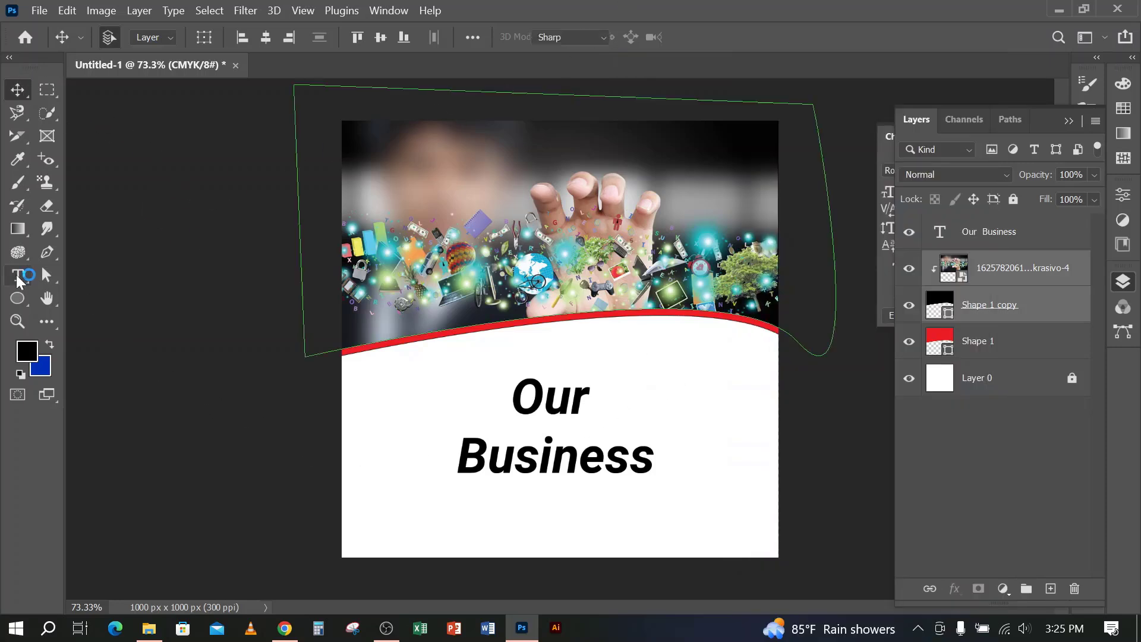
click(550, 393)
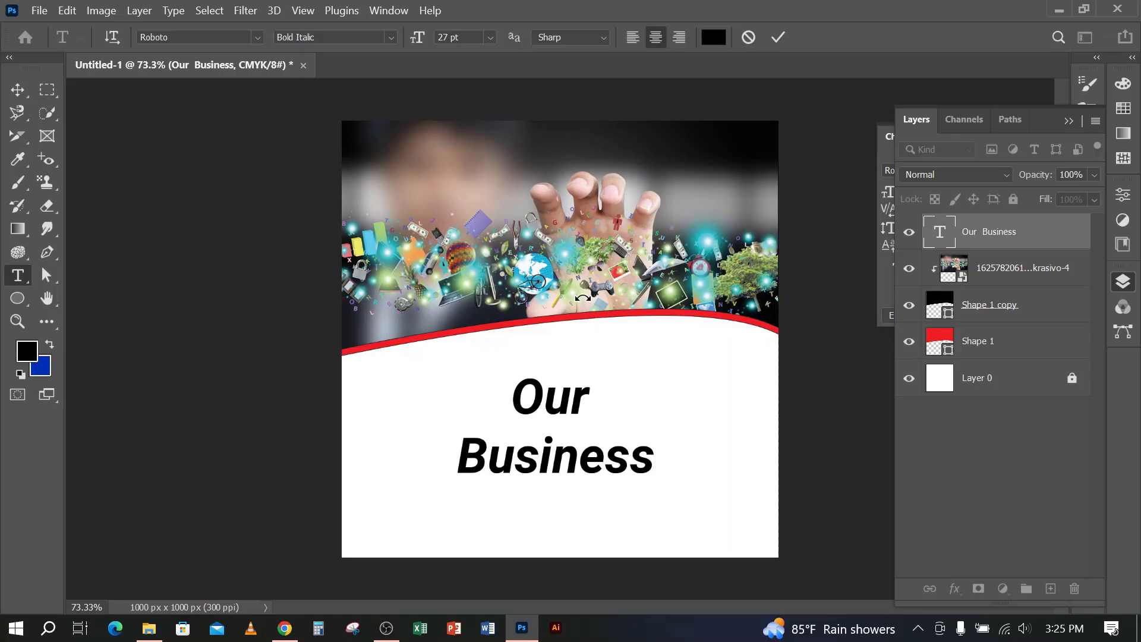